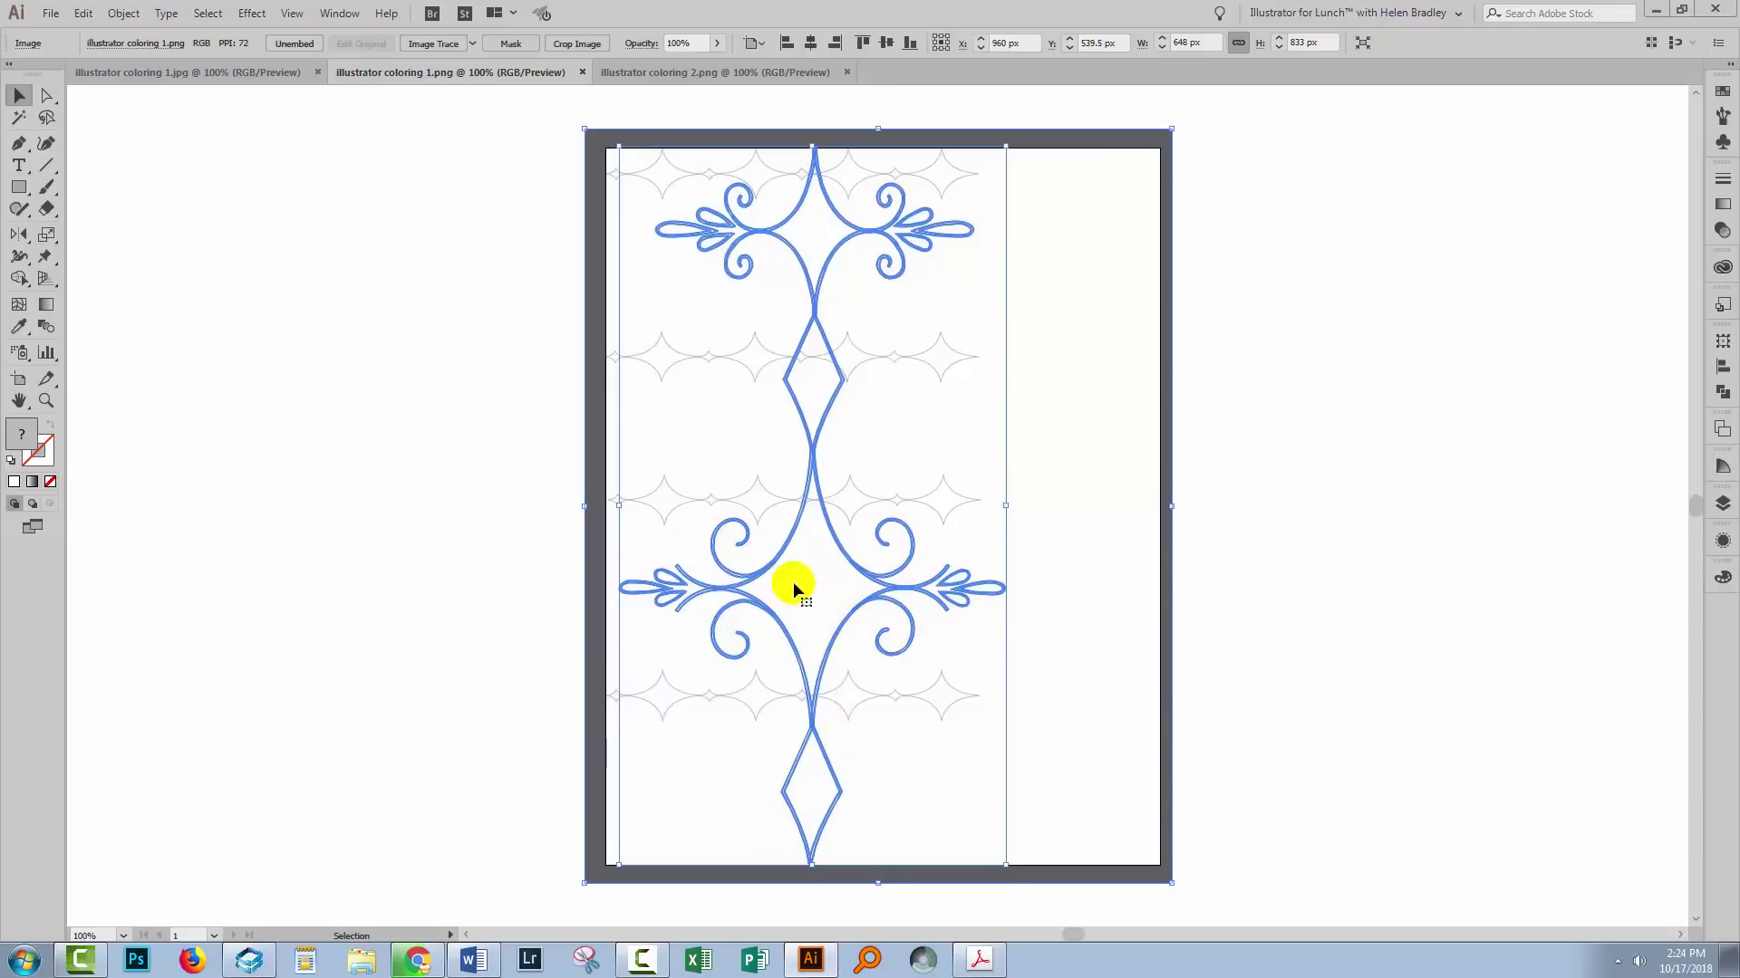
In illustrator coloring 1.jpg, select the ornament image and apply the Fit to Selected Art preset to Artboard 1.
click(687, 76)
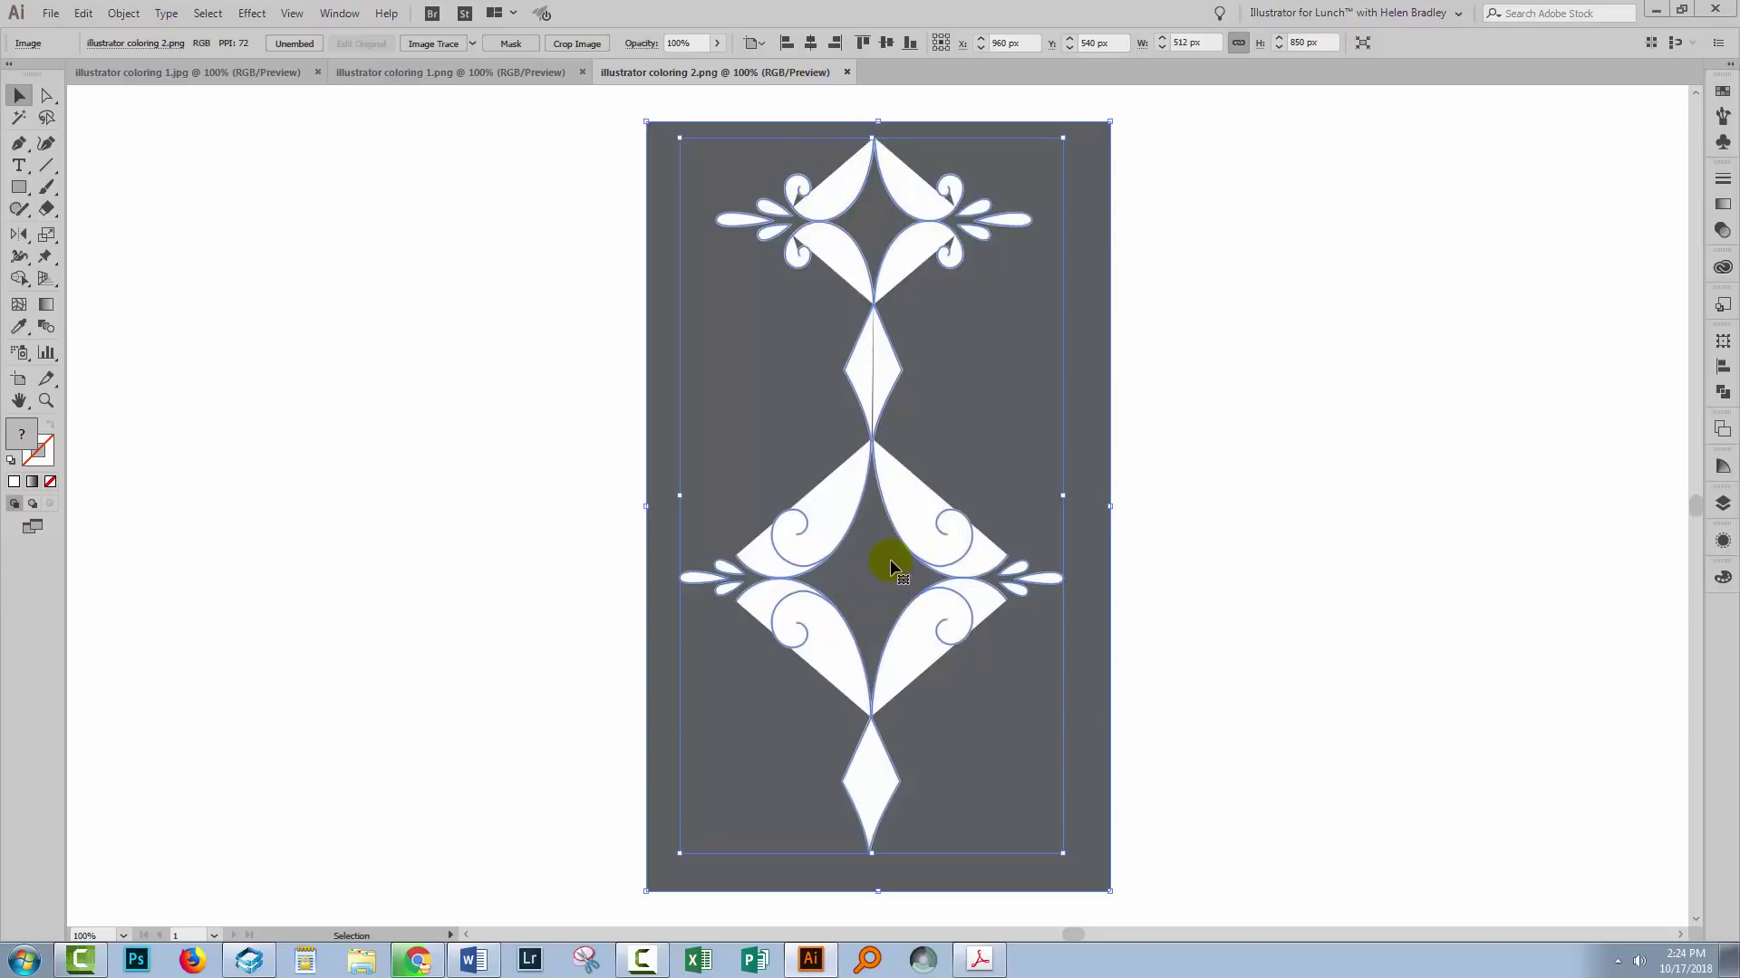
click(209, 72)
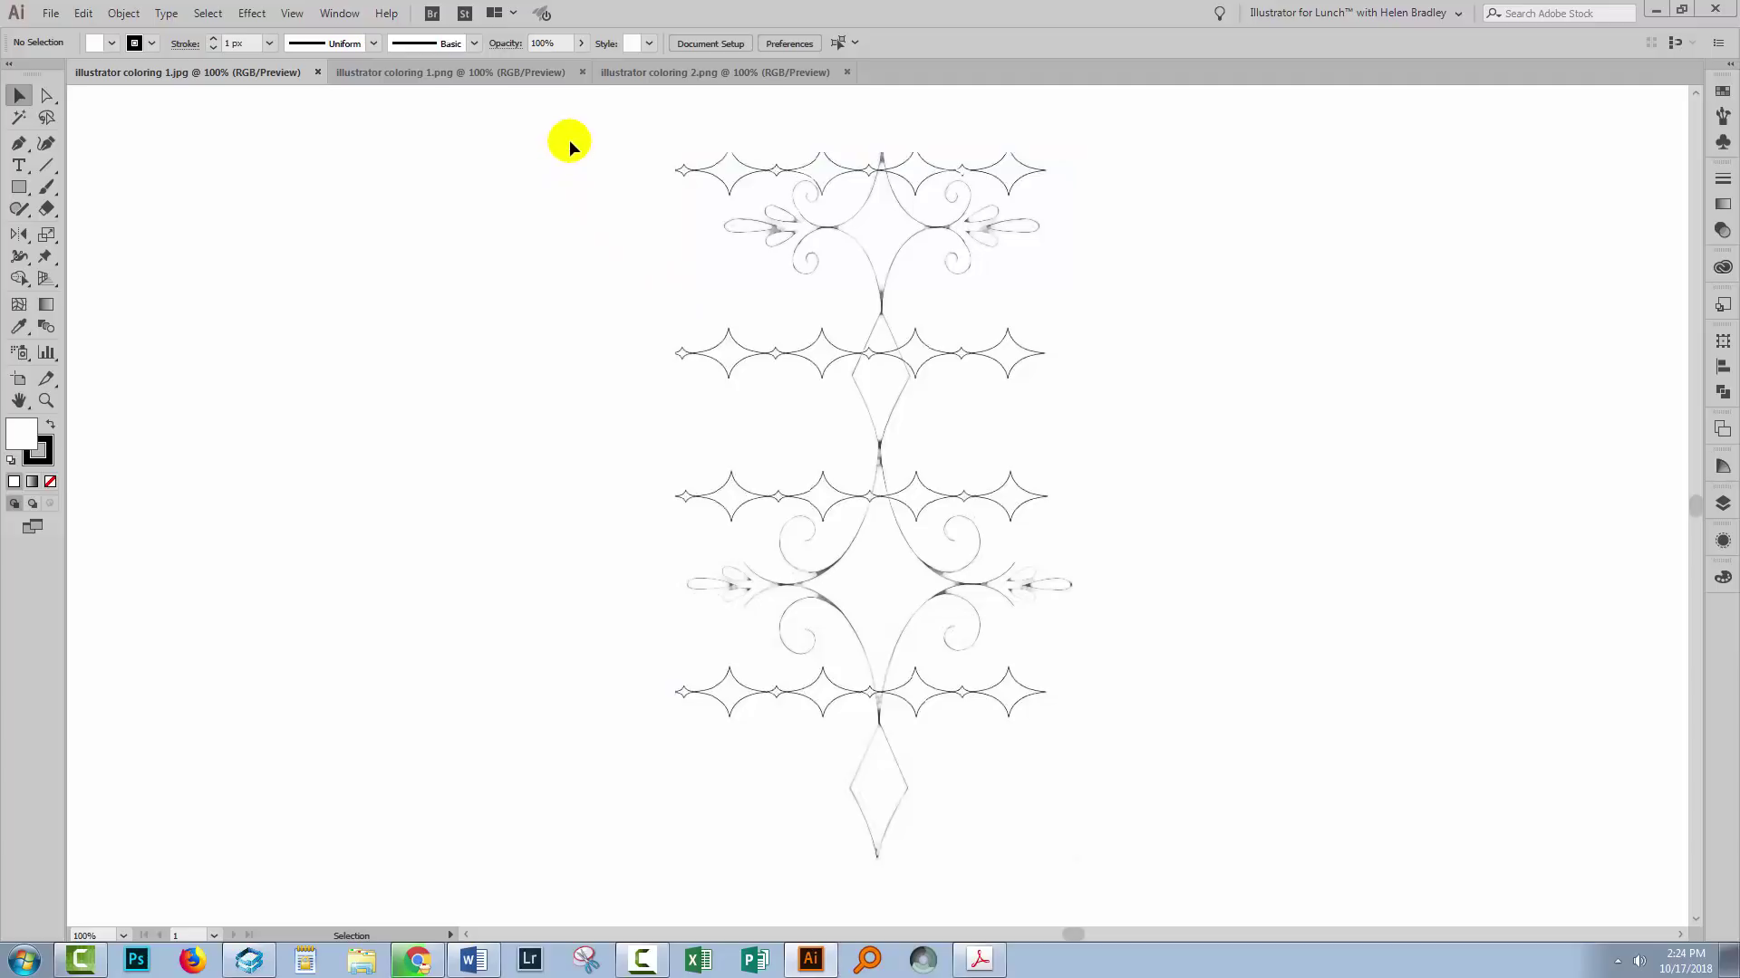
drag(574, 134, 1085, 772)
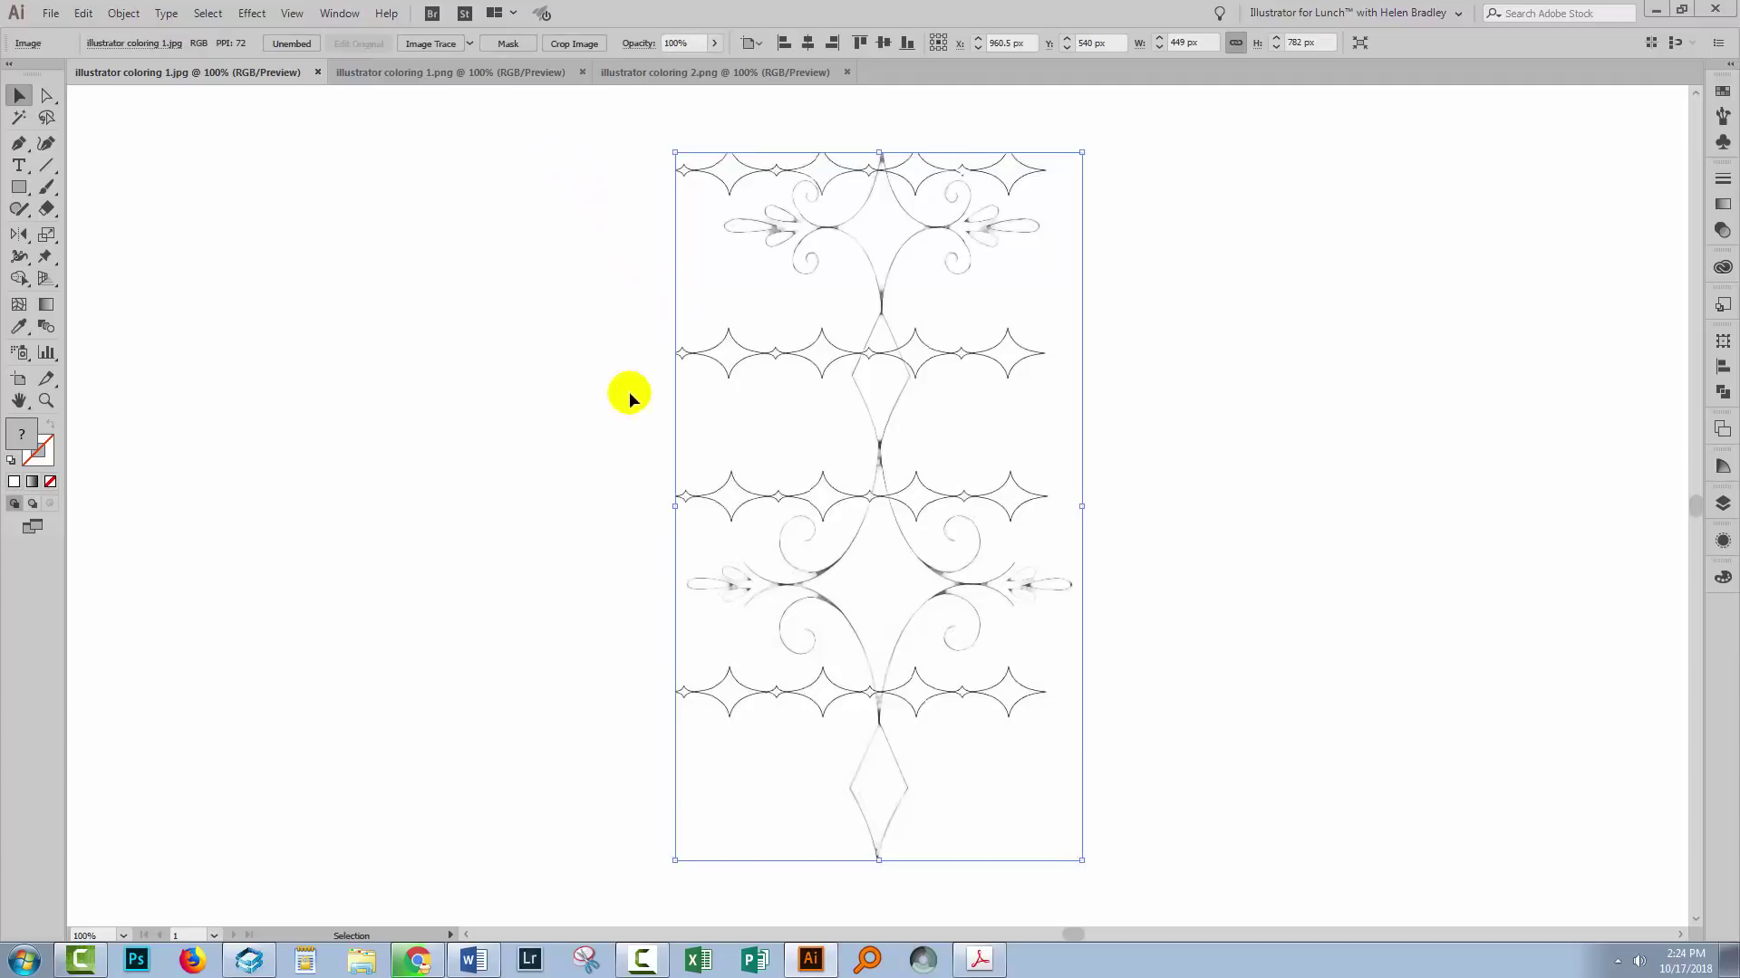
click(17, 385)
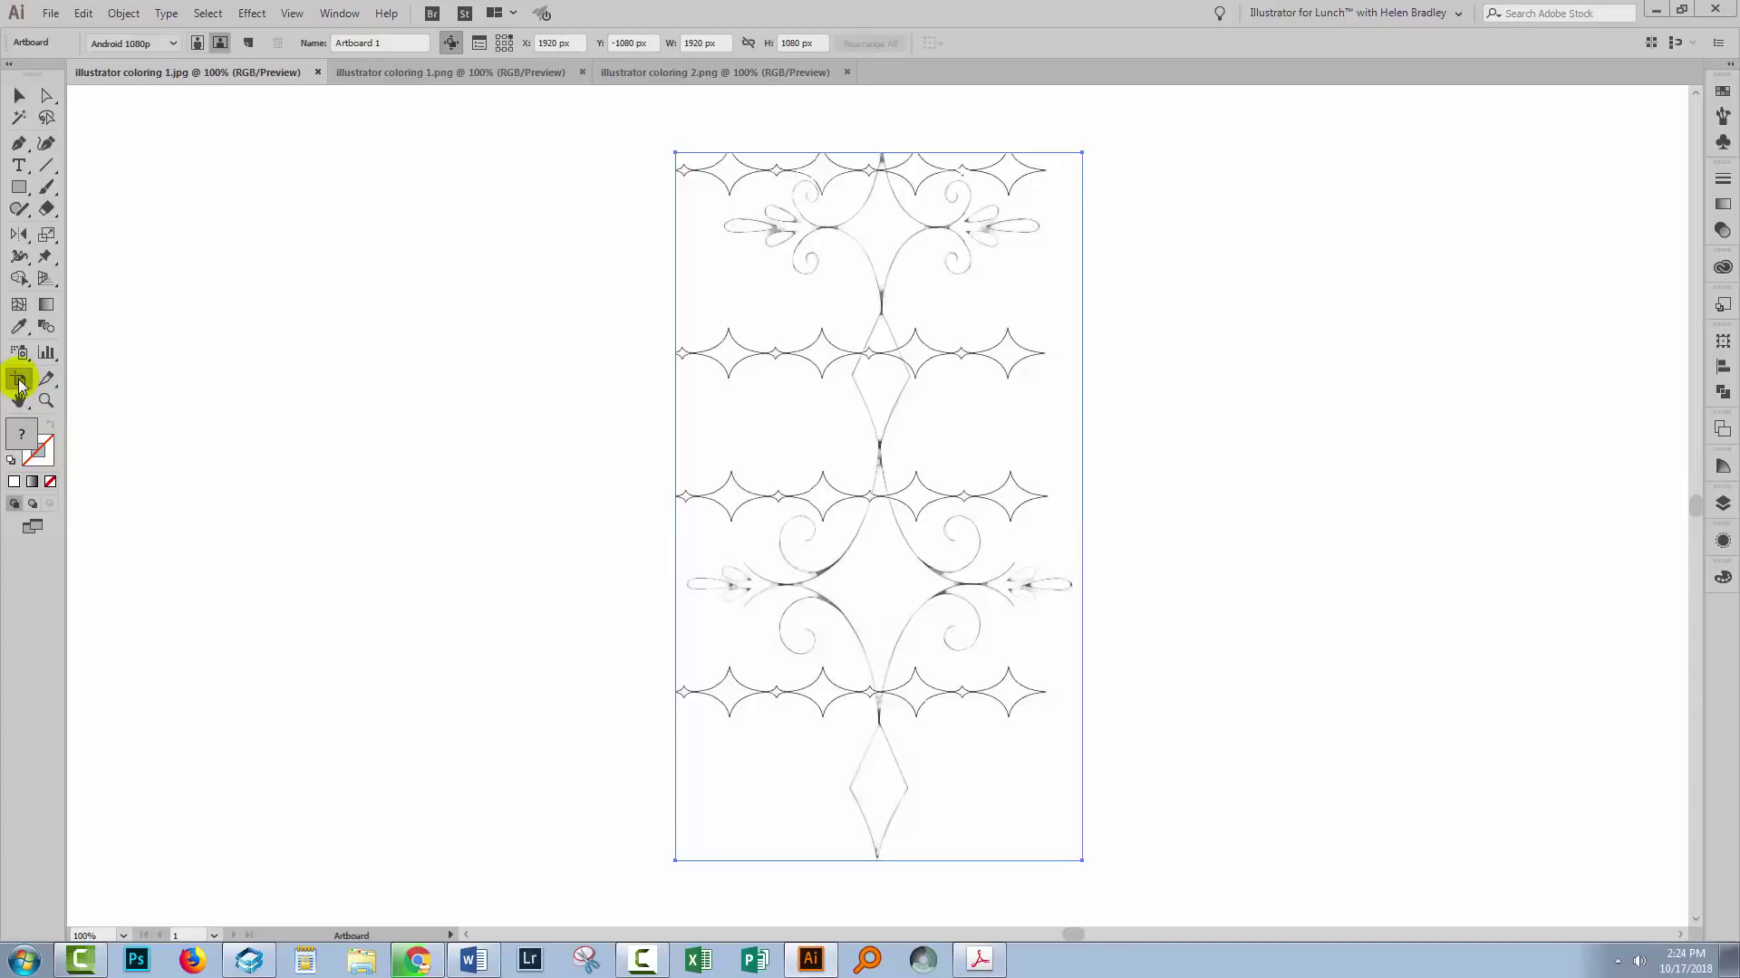
double_click(18, 383)
click(406, 375)
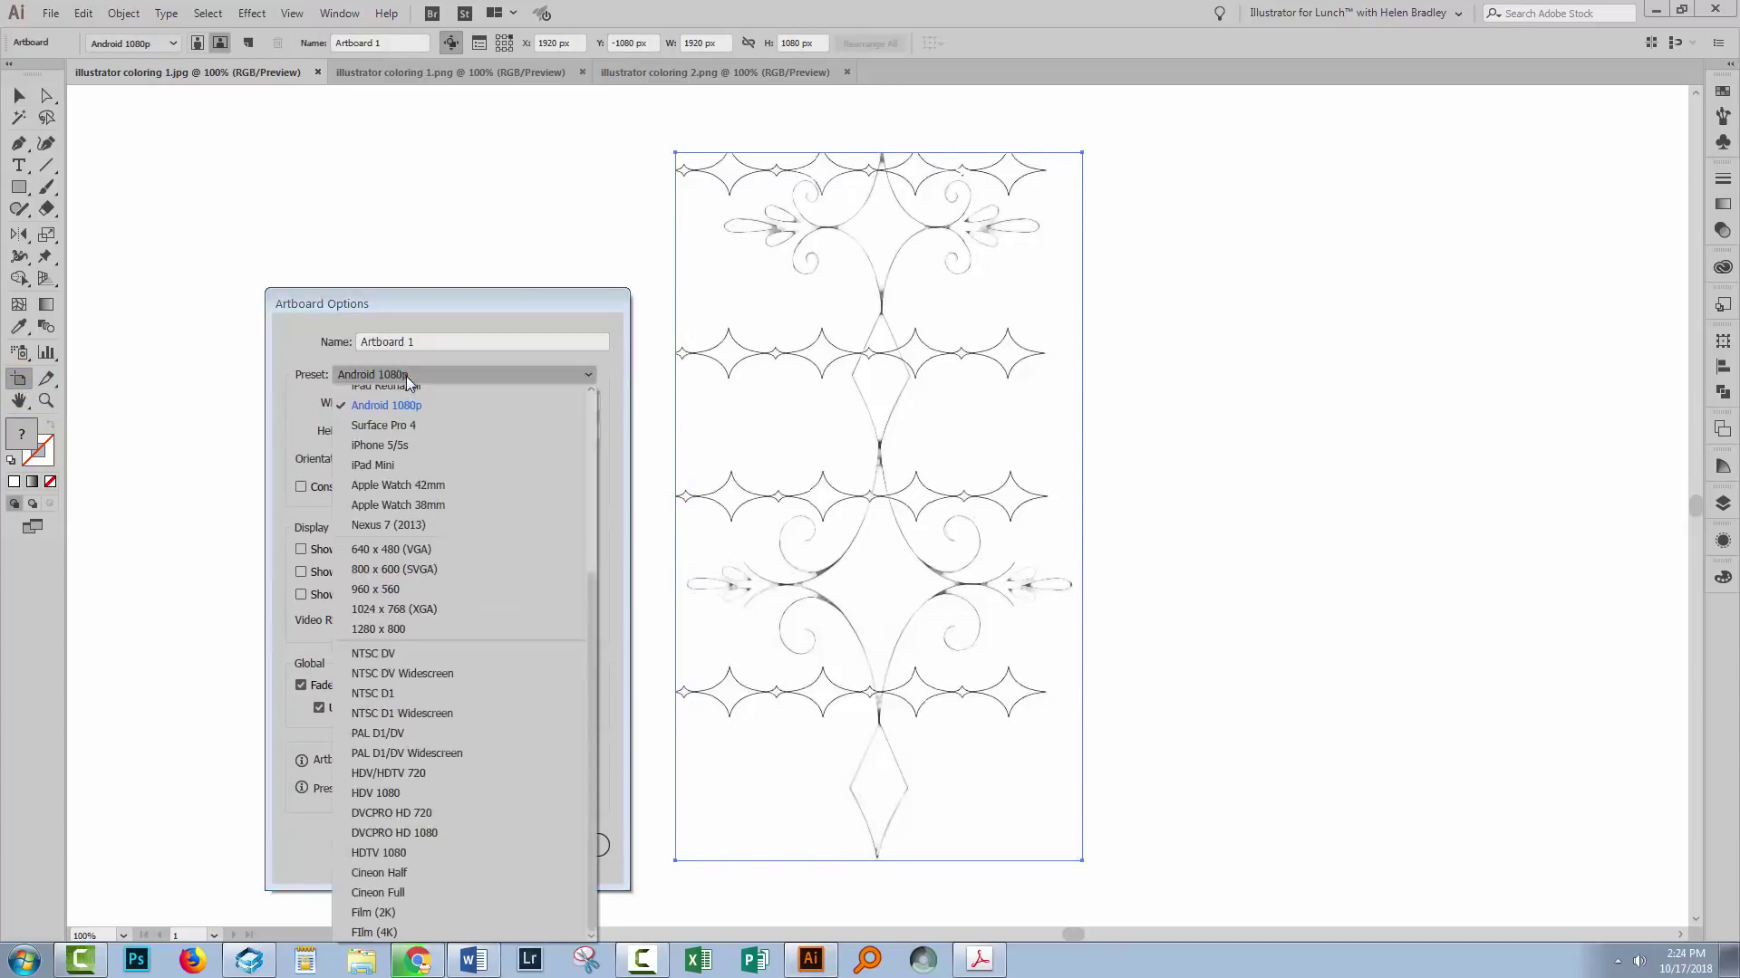
drag(595, 583, 601, 400)
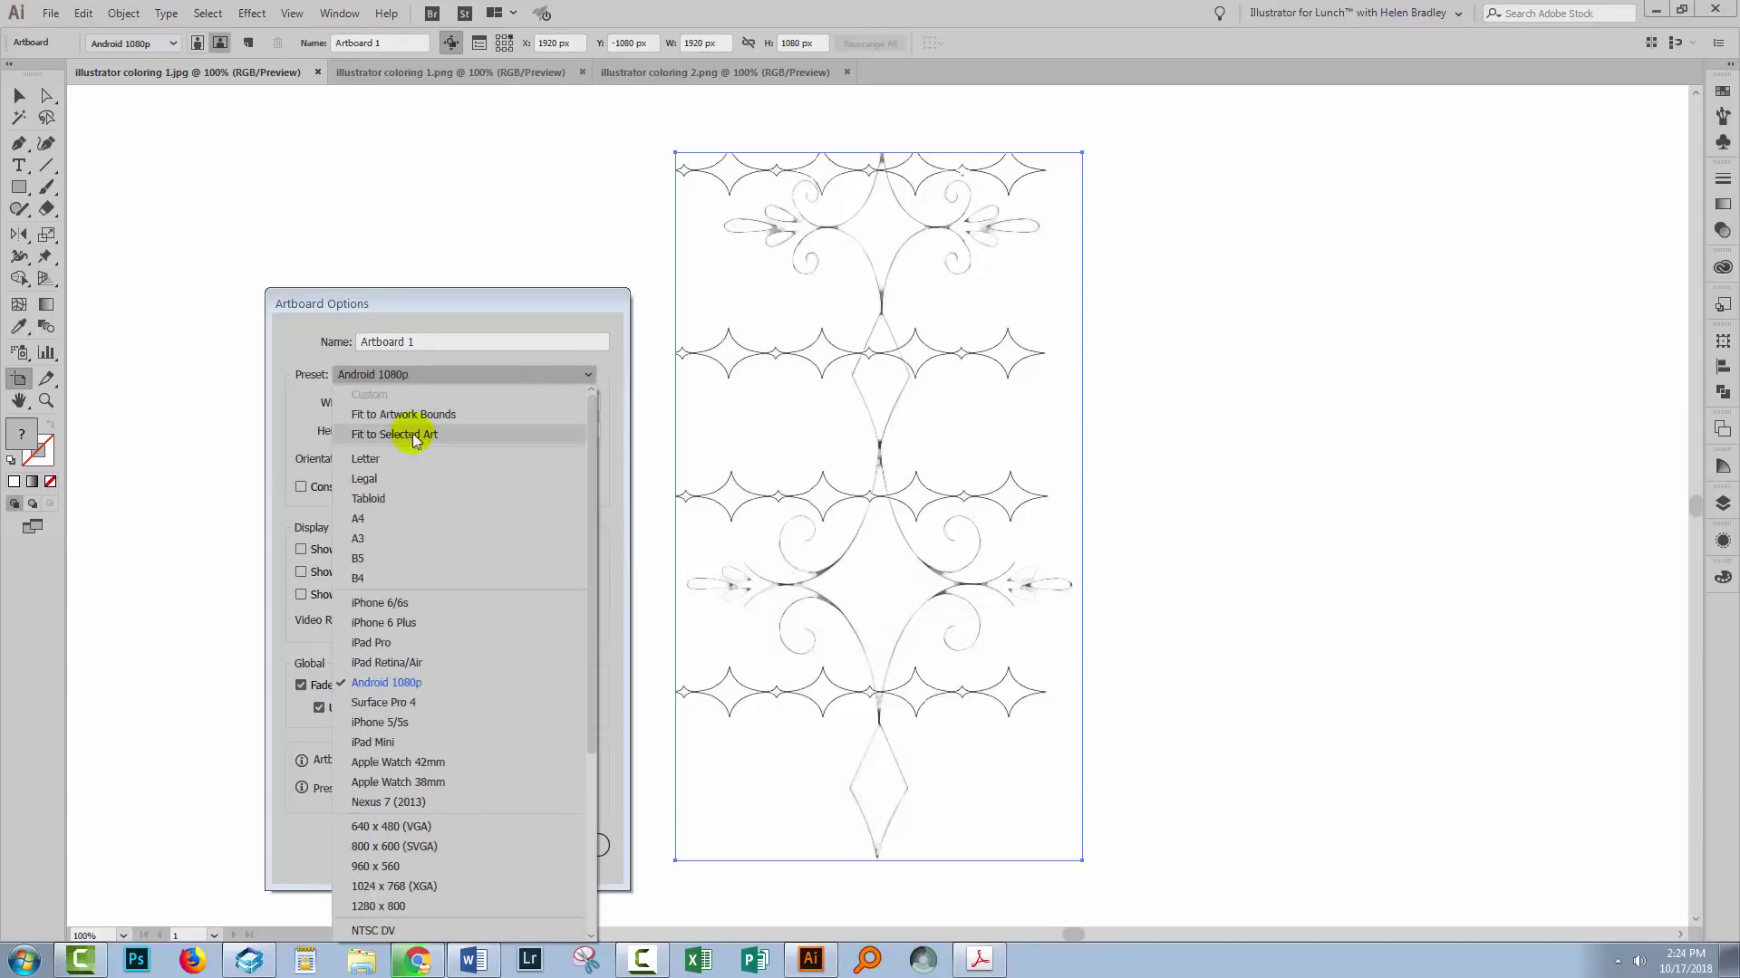
click(383, 434)
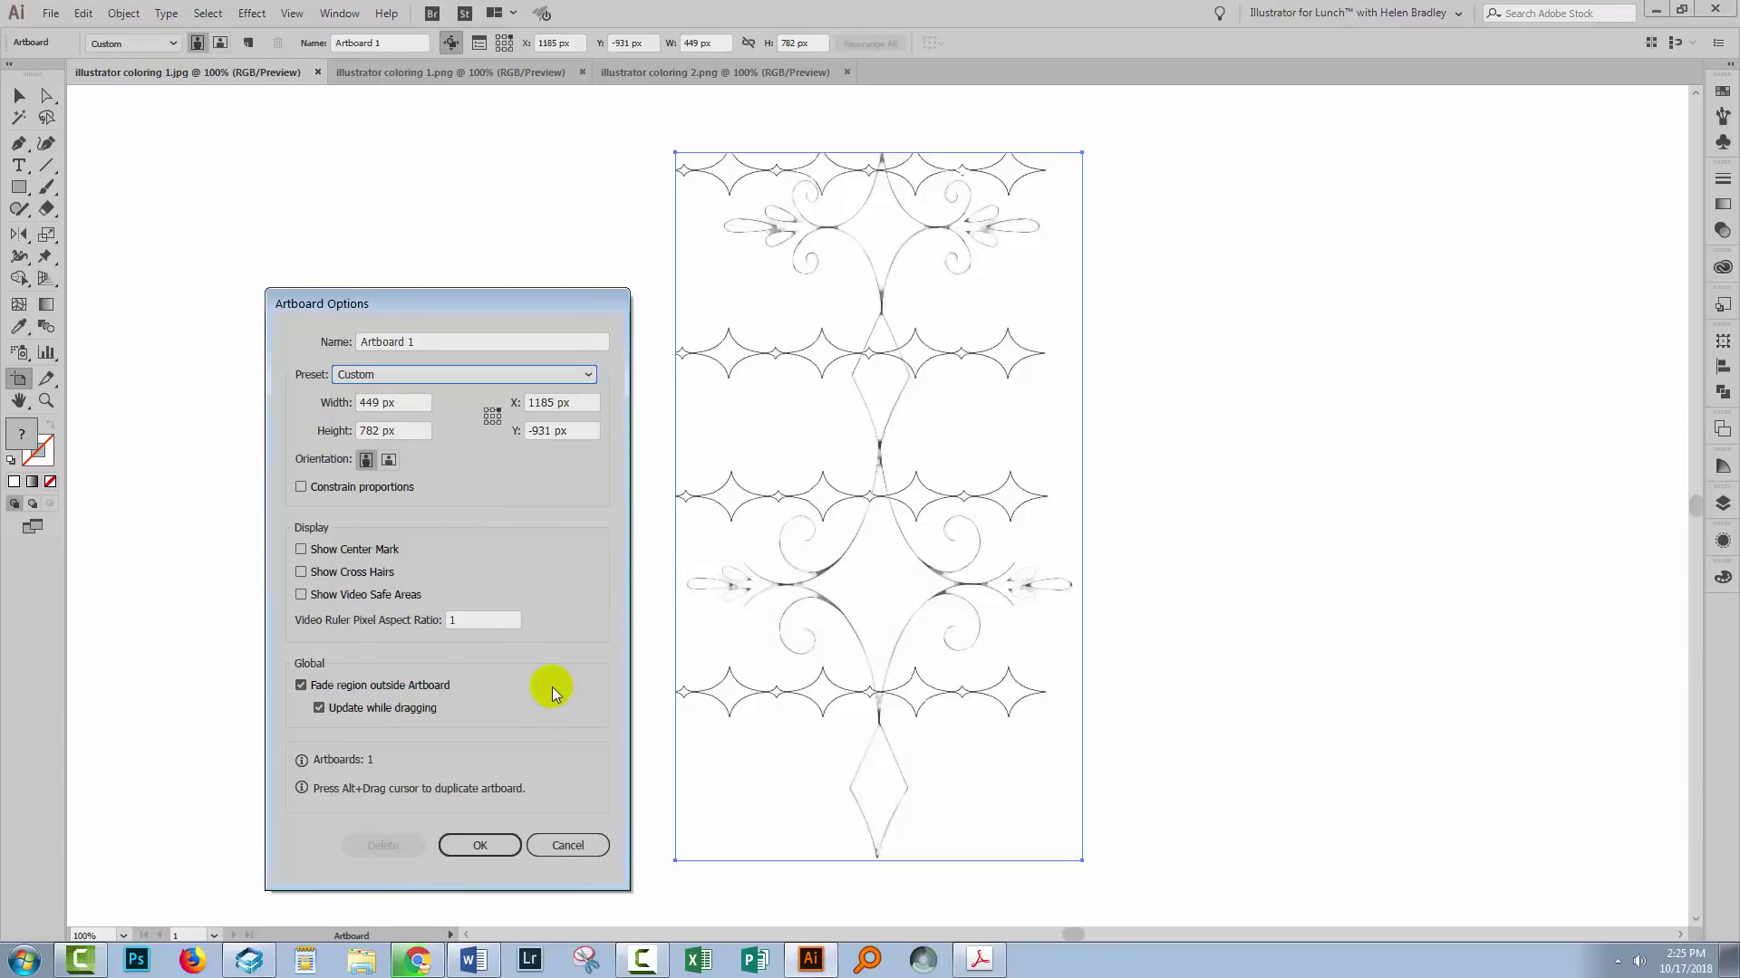
click(481, 845)
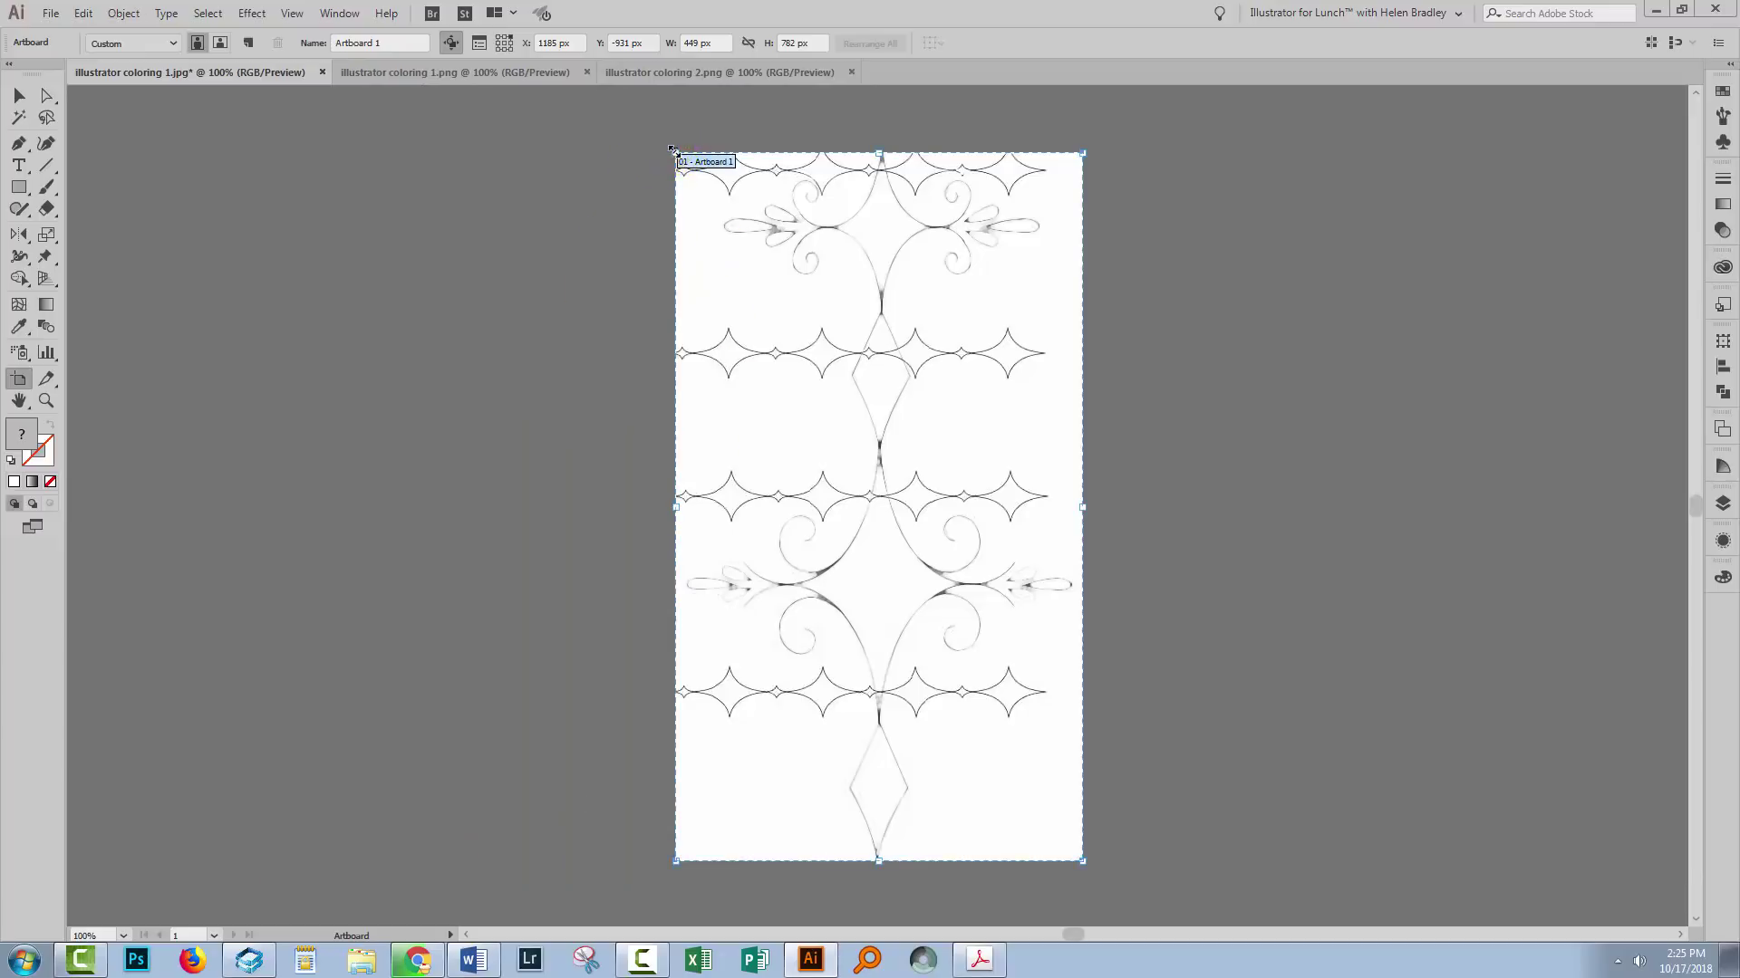
Enlarge the artboard evenly around the image to about 533 × 890 px and leave artboard editing.
mouse_move(673, 150)
mouse_down()
mouse_move(628, 128)
mouse_move(649, 163)
mouse_up()
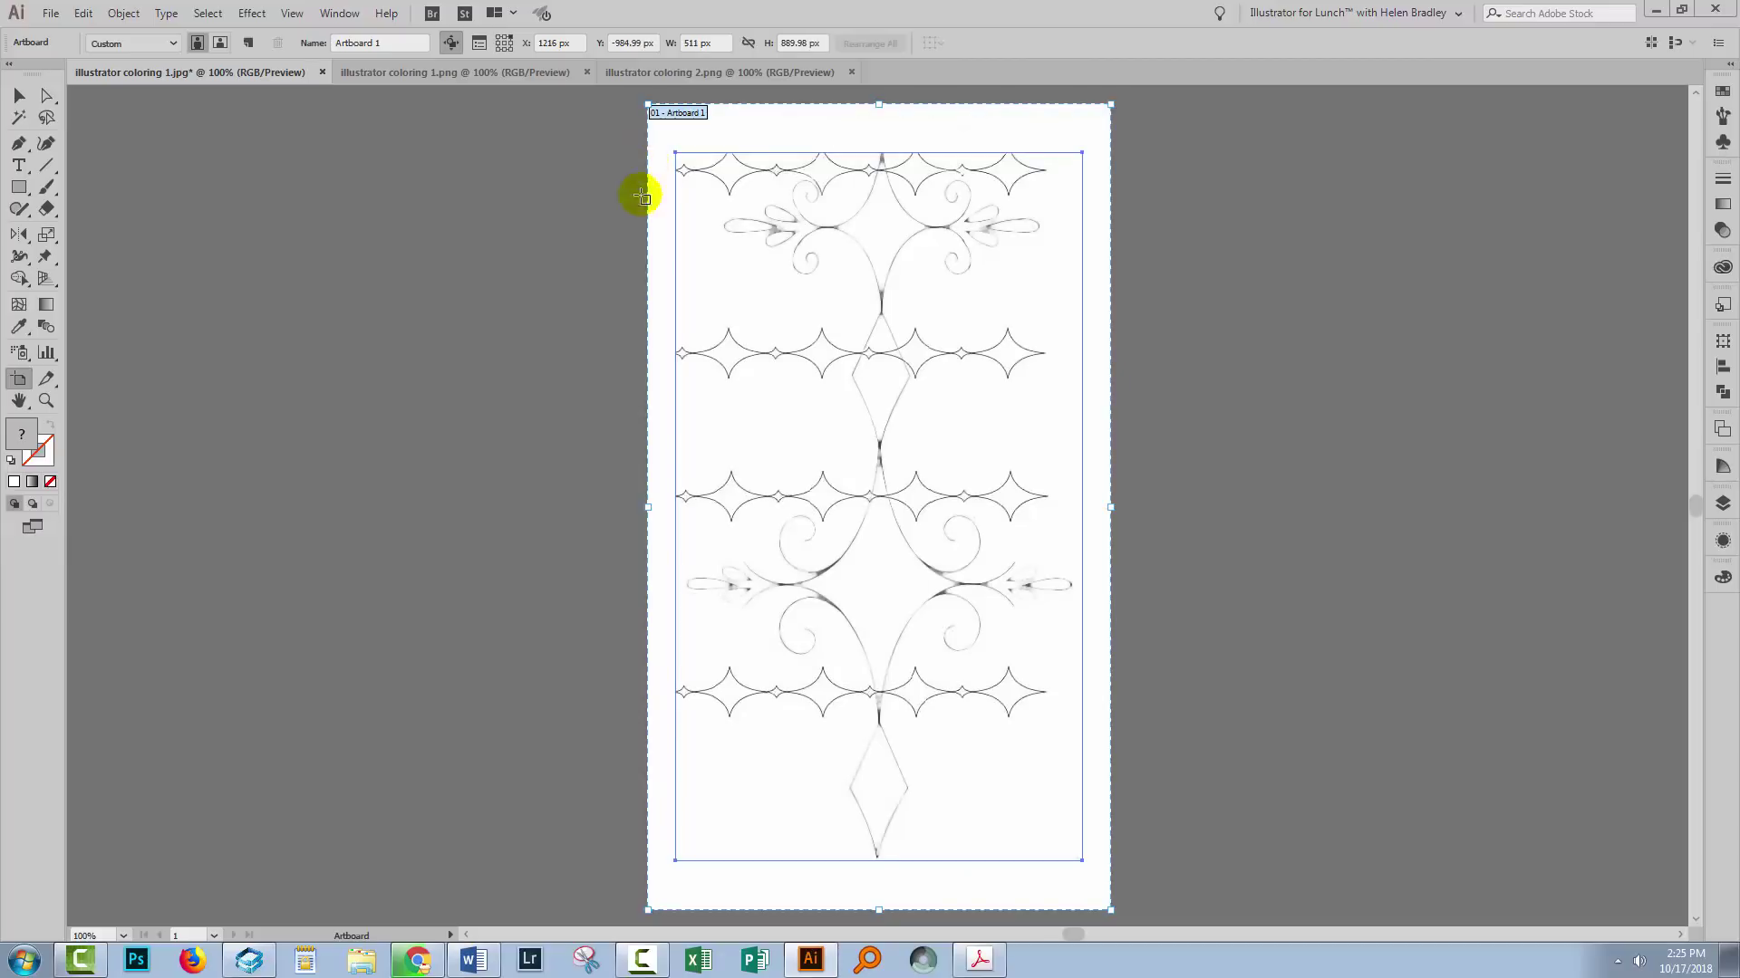
drag(649, 506, 638, 506)
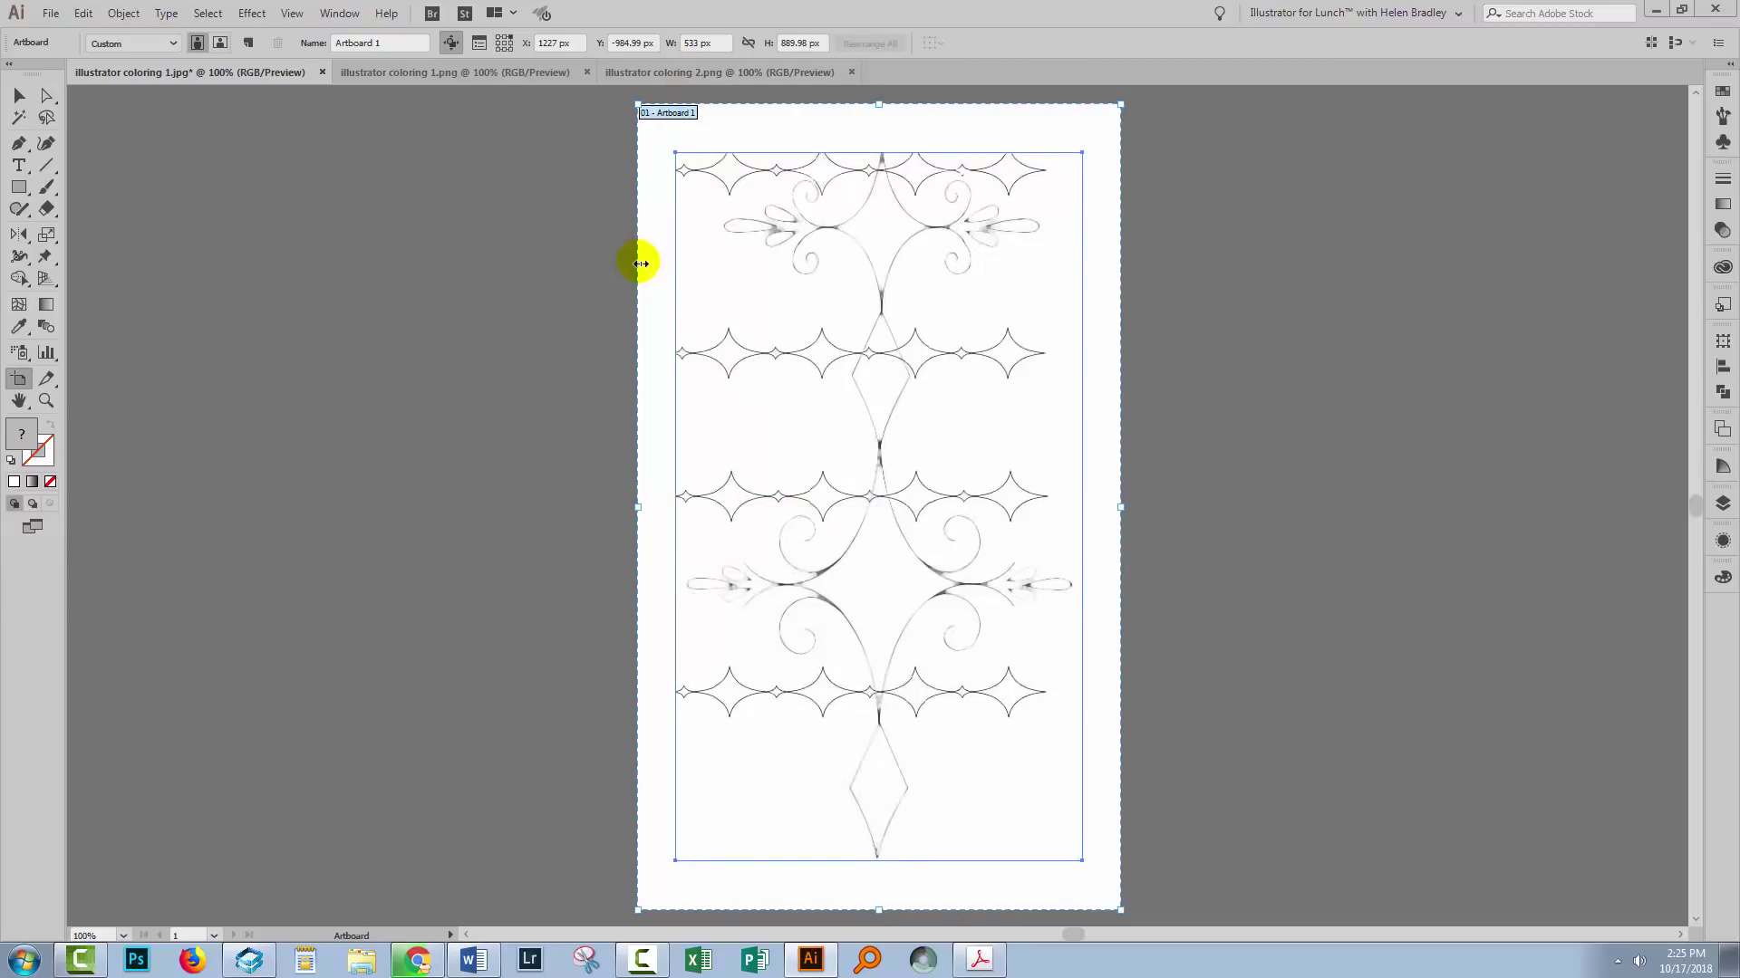
click(18, 95)
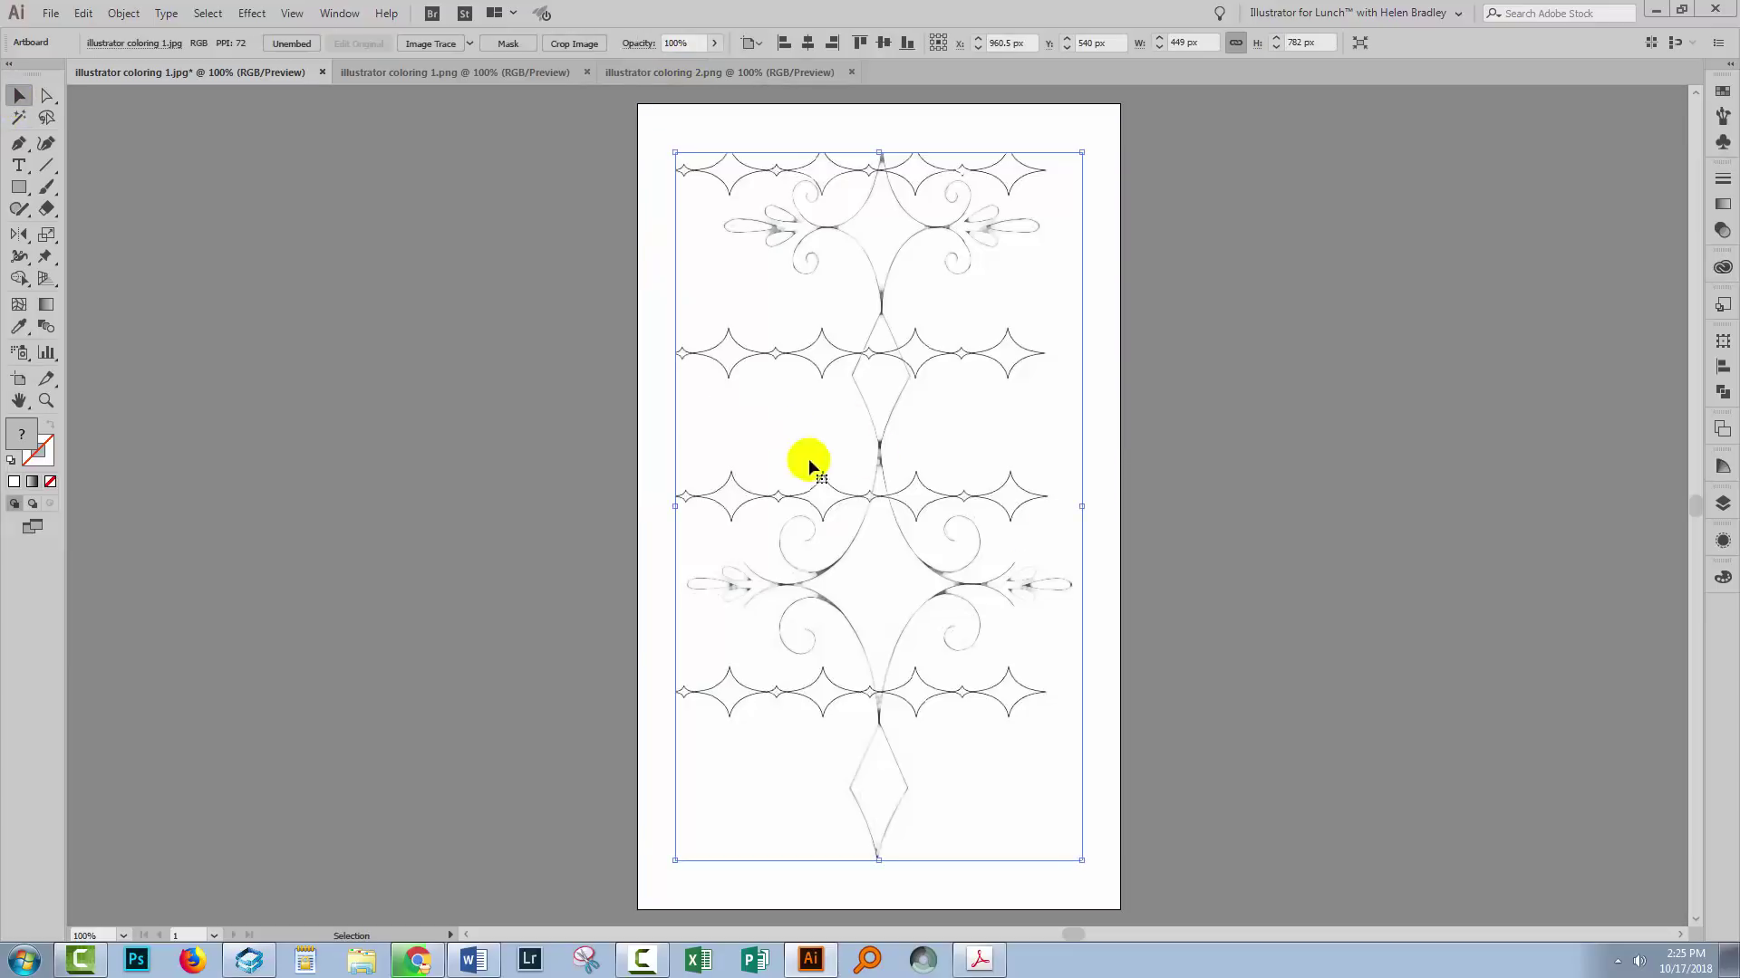
Show the contents of Layer 1 in a floating layer list and lock the ornament image.
click(1721, 503)
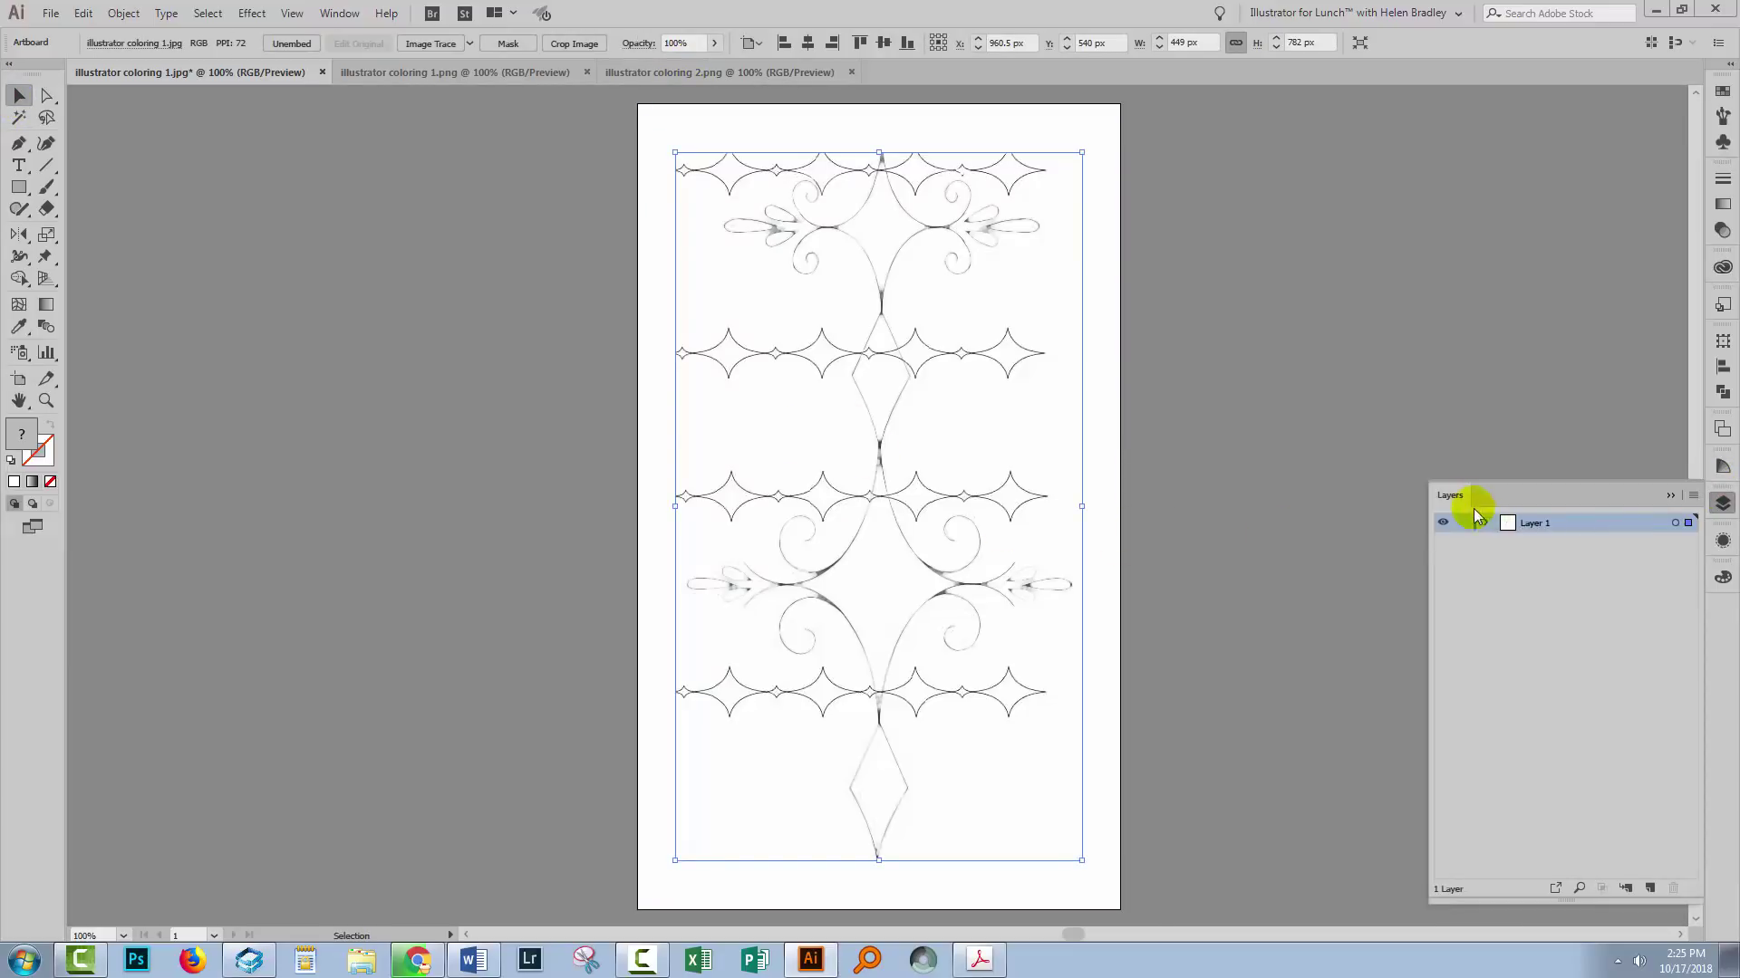
drag(1454, 493, 1314, 277)
click(1348, 307)
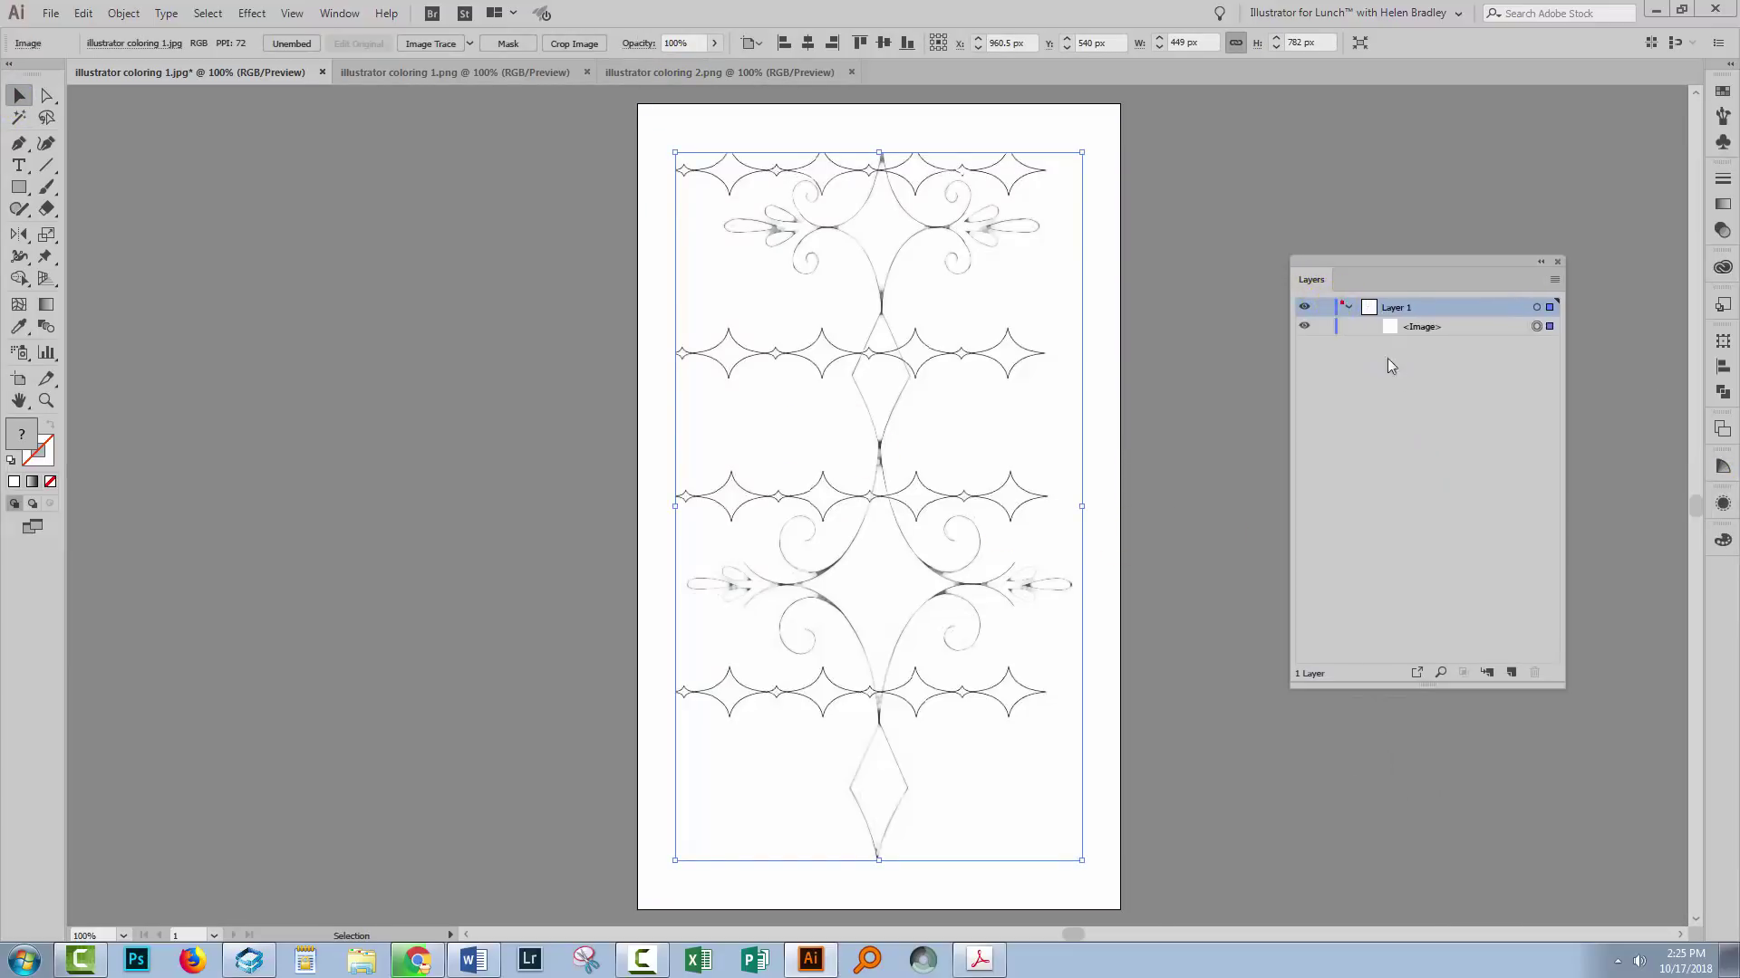
click(1324, 326)
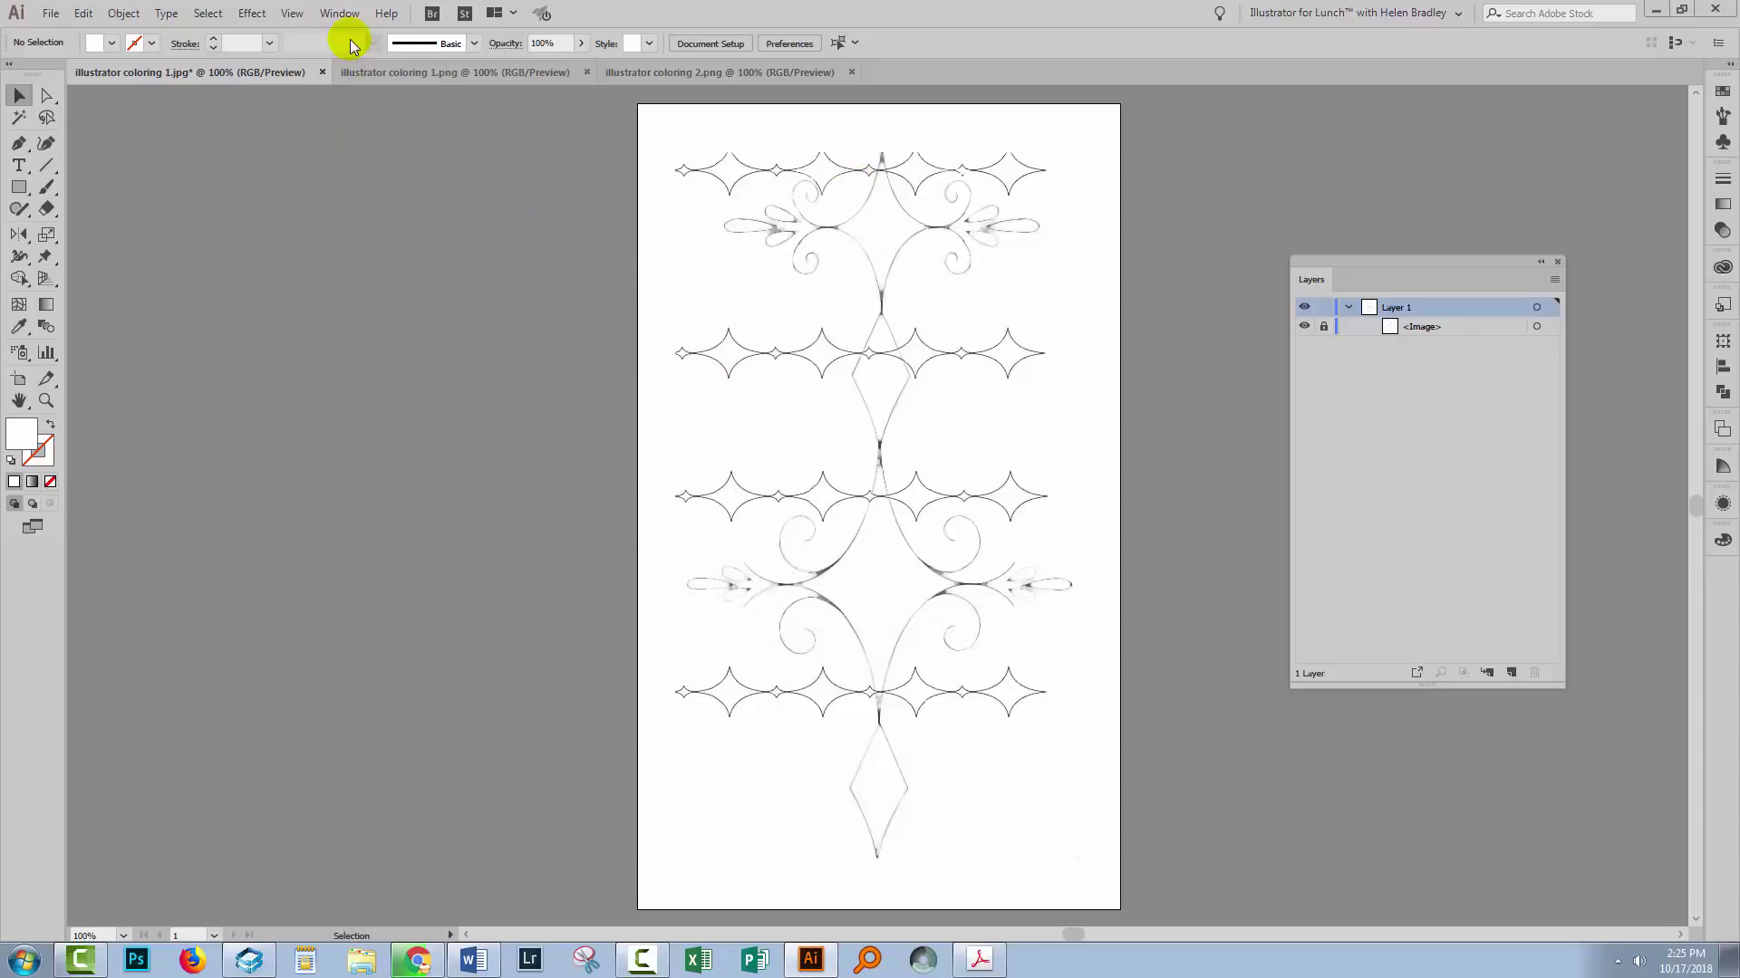
Show the rulers and place a vertical guide through the ornament's centre at about X 267 px.
click(293, 13)
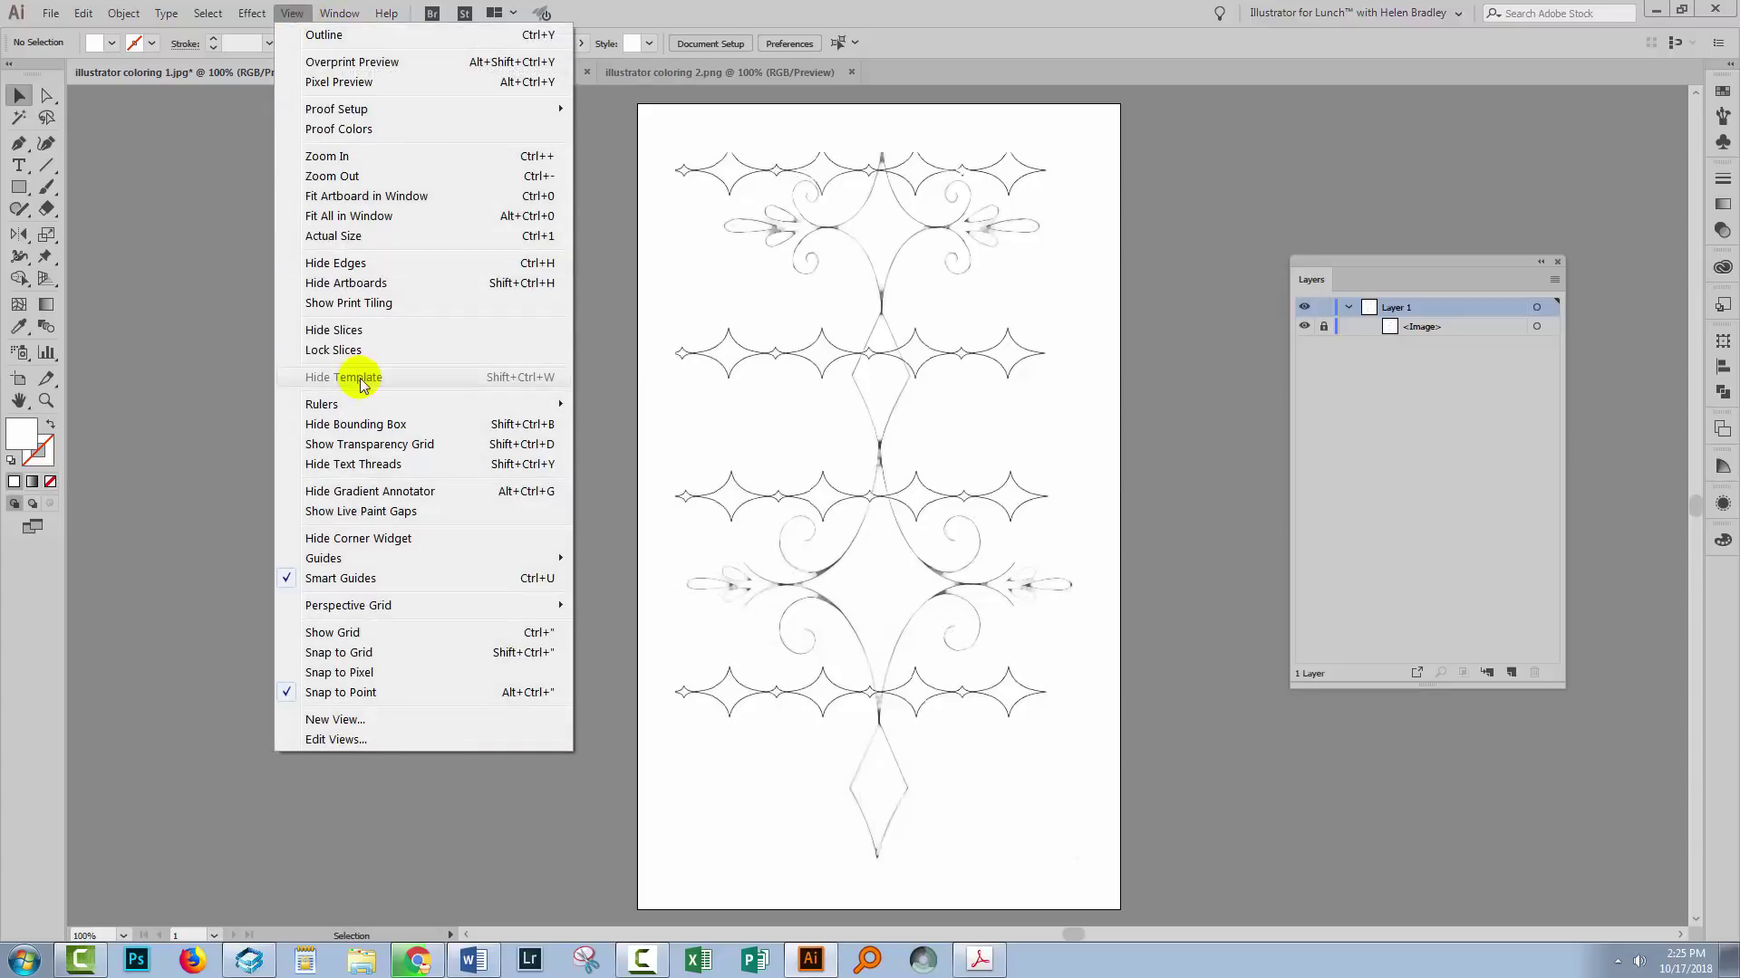
mouse_move(335, 404)
click(173, 408)
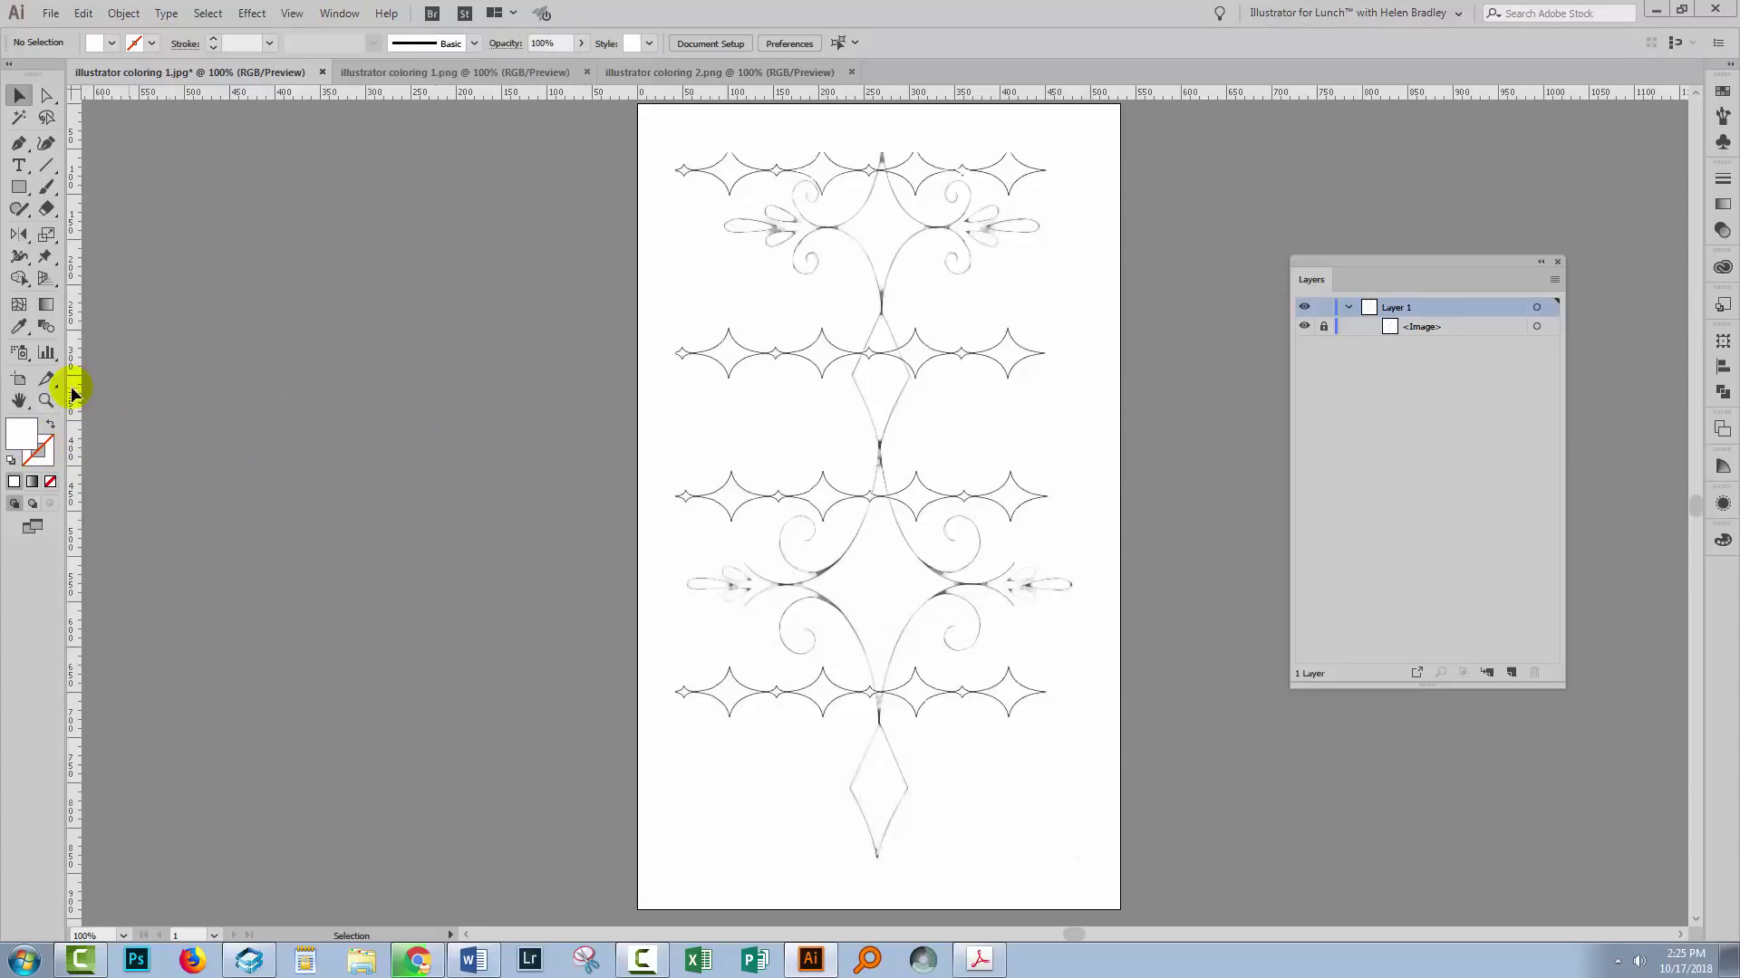
drag(79, 384, 879, 443)
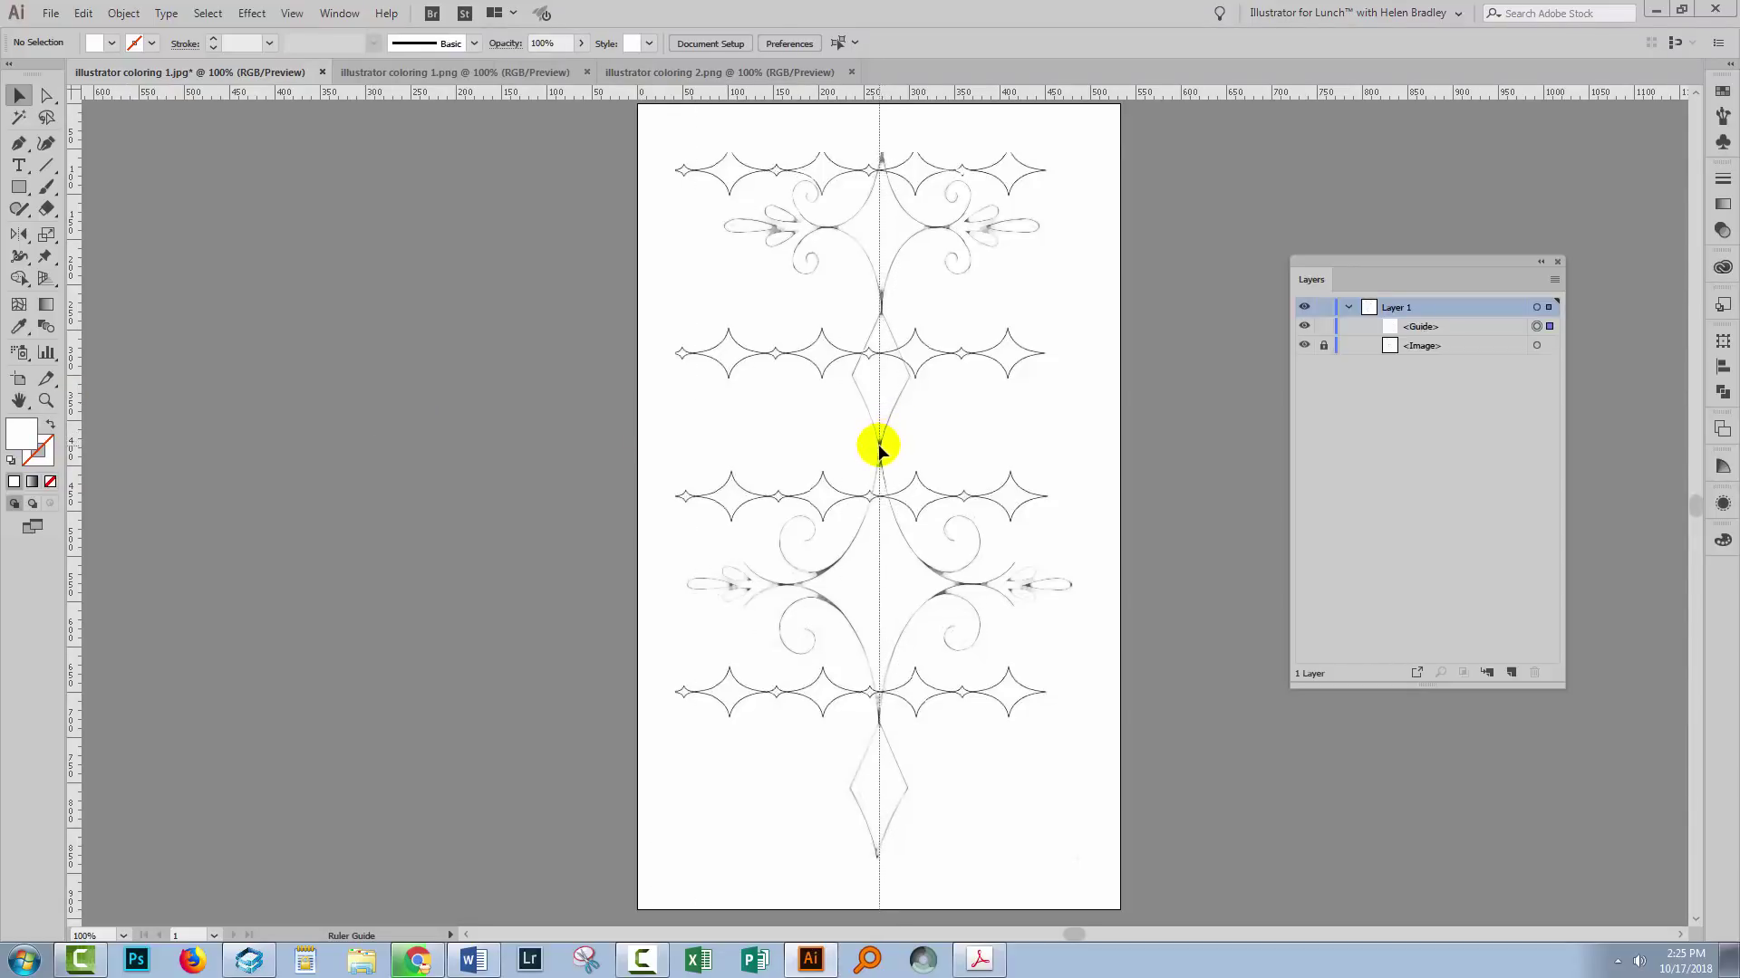
Check the vertical guide against the ornament's centre line and lock the guide in Layer 1.
key(z)
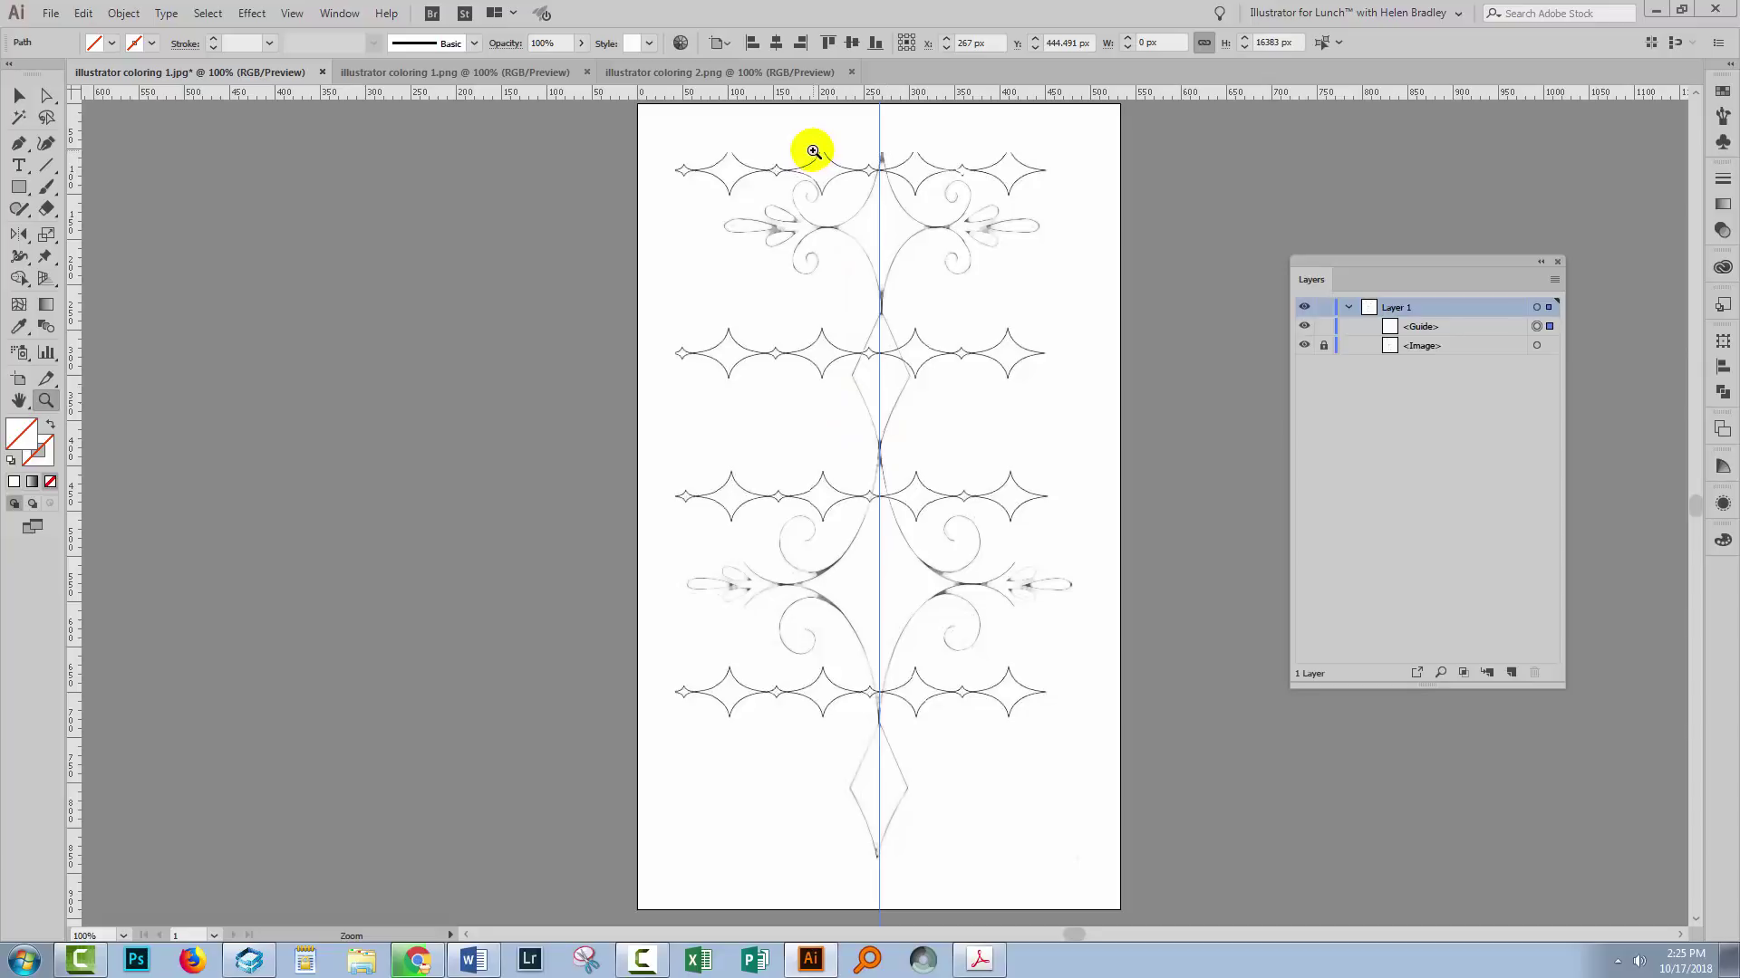
drag(813, 160, 985, 656)
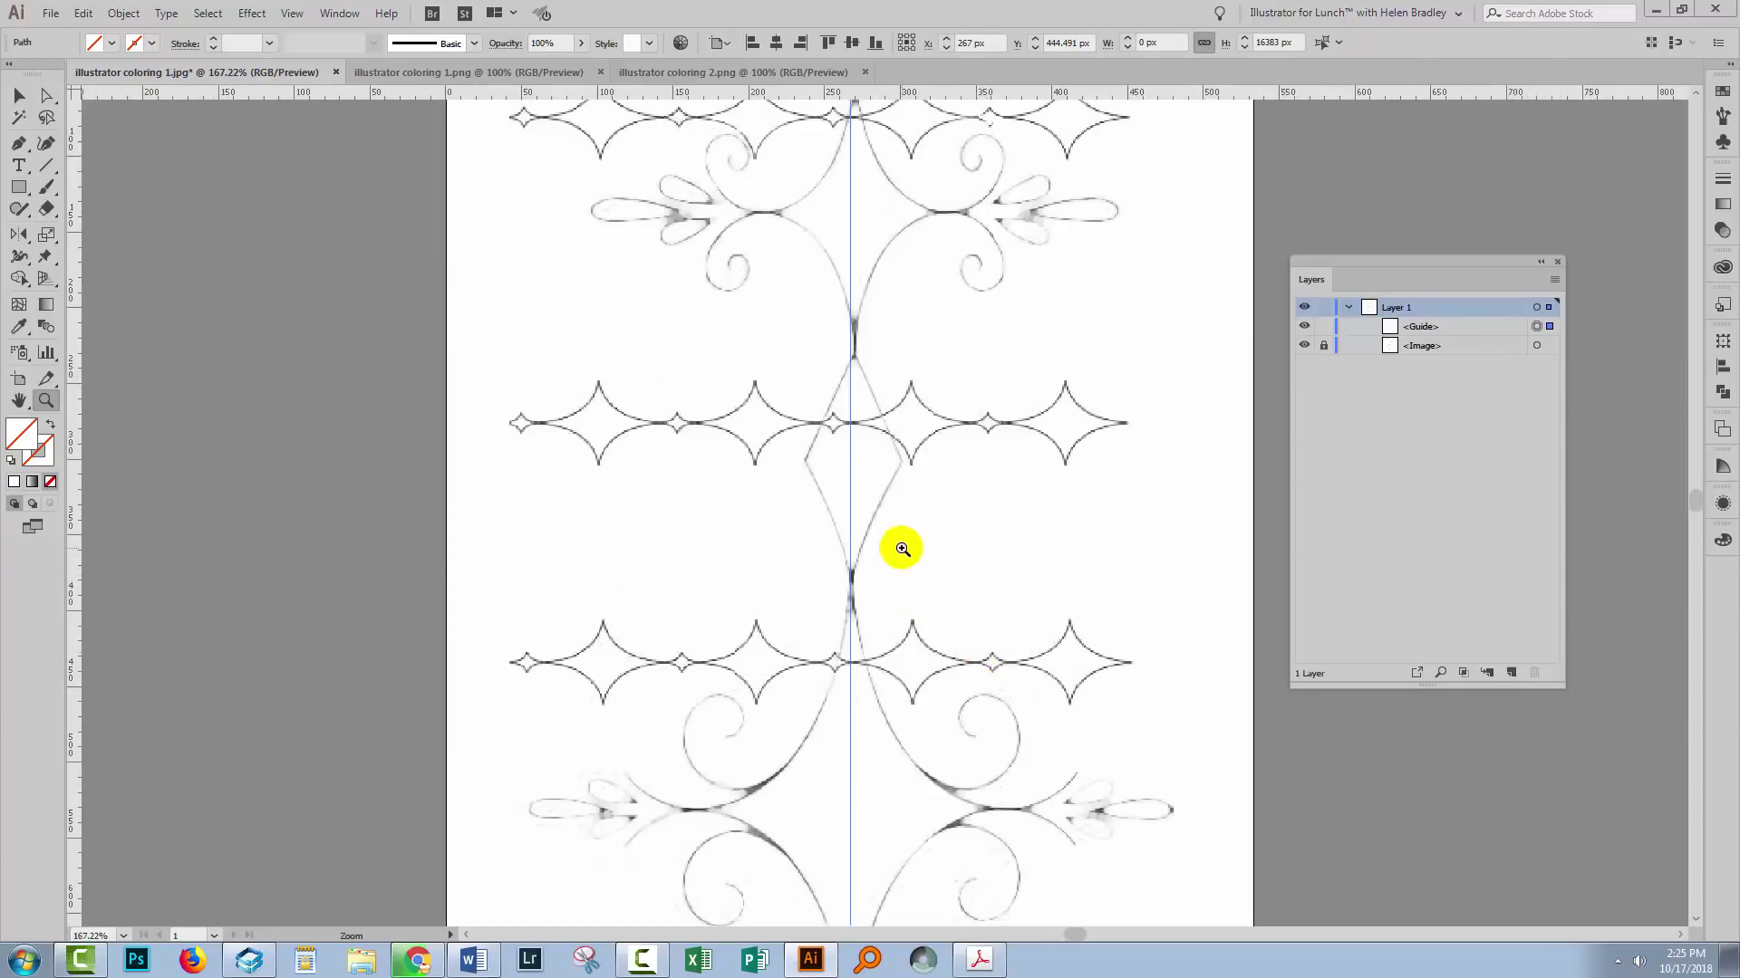
scroll(1017, 609, down, 3)
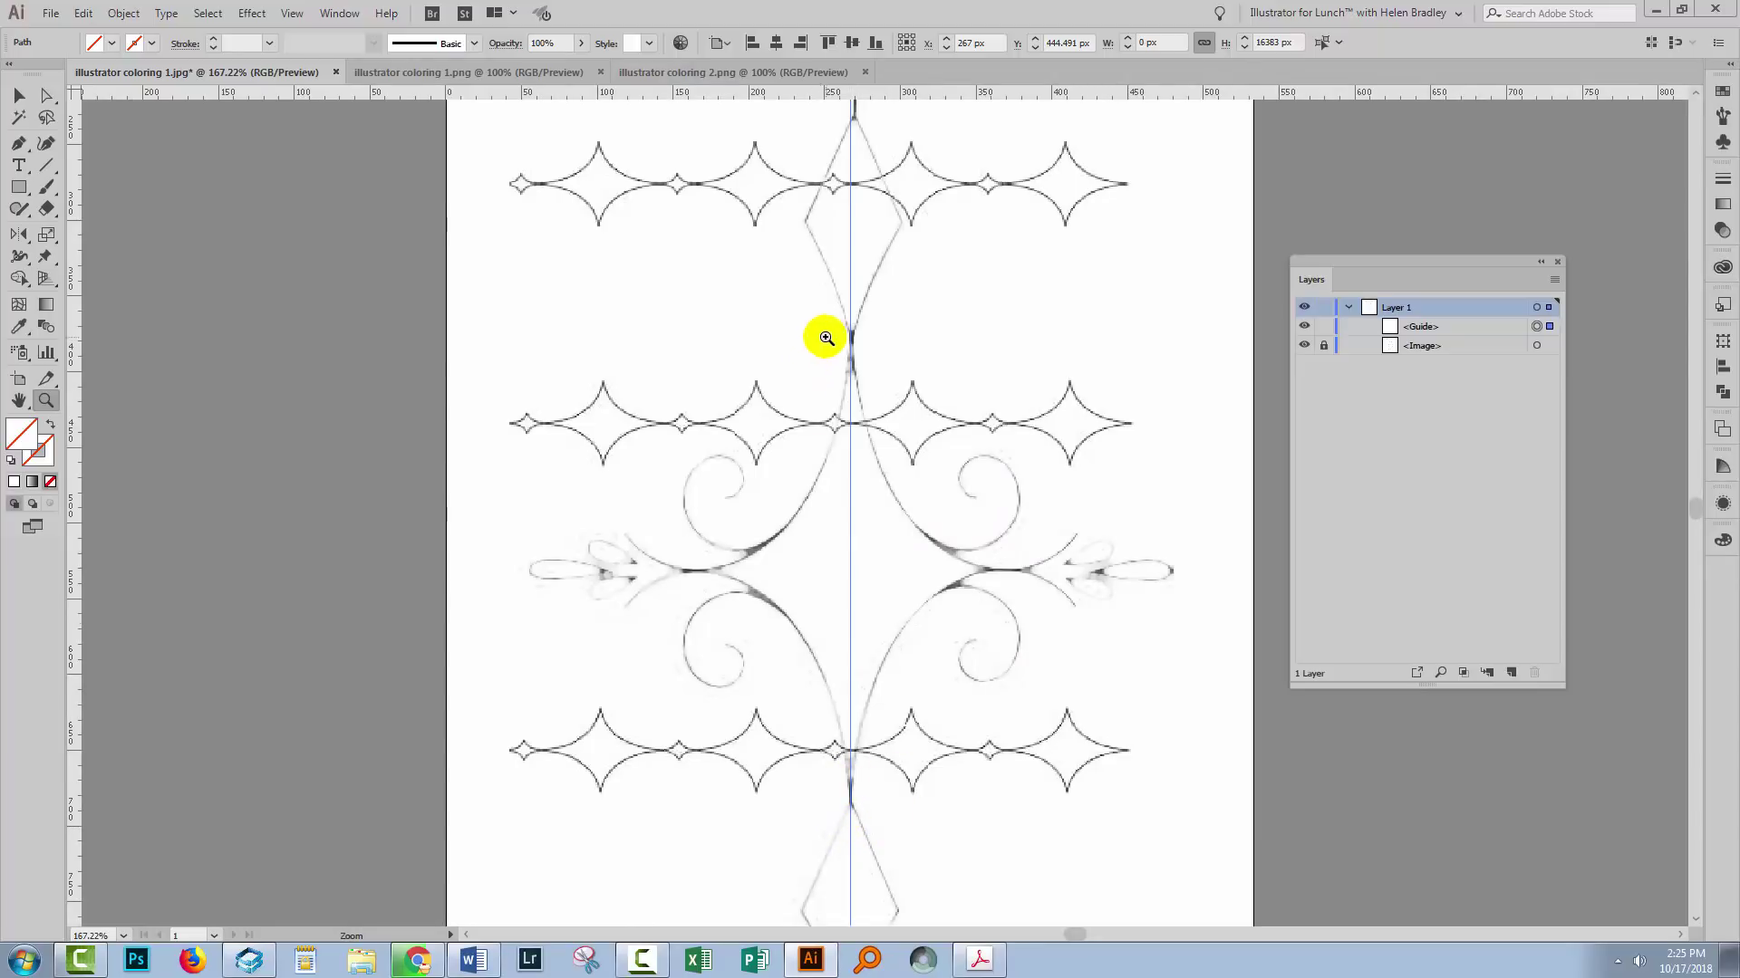
scroll(897, 426, up, 2)
scroll(873, 283, up, 1)
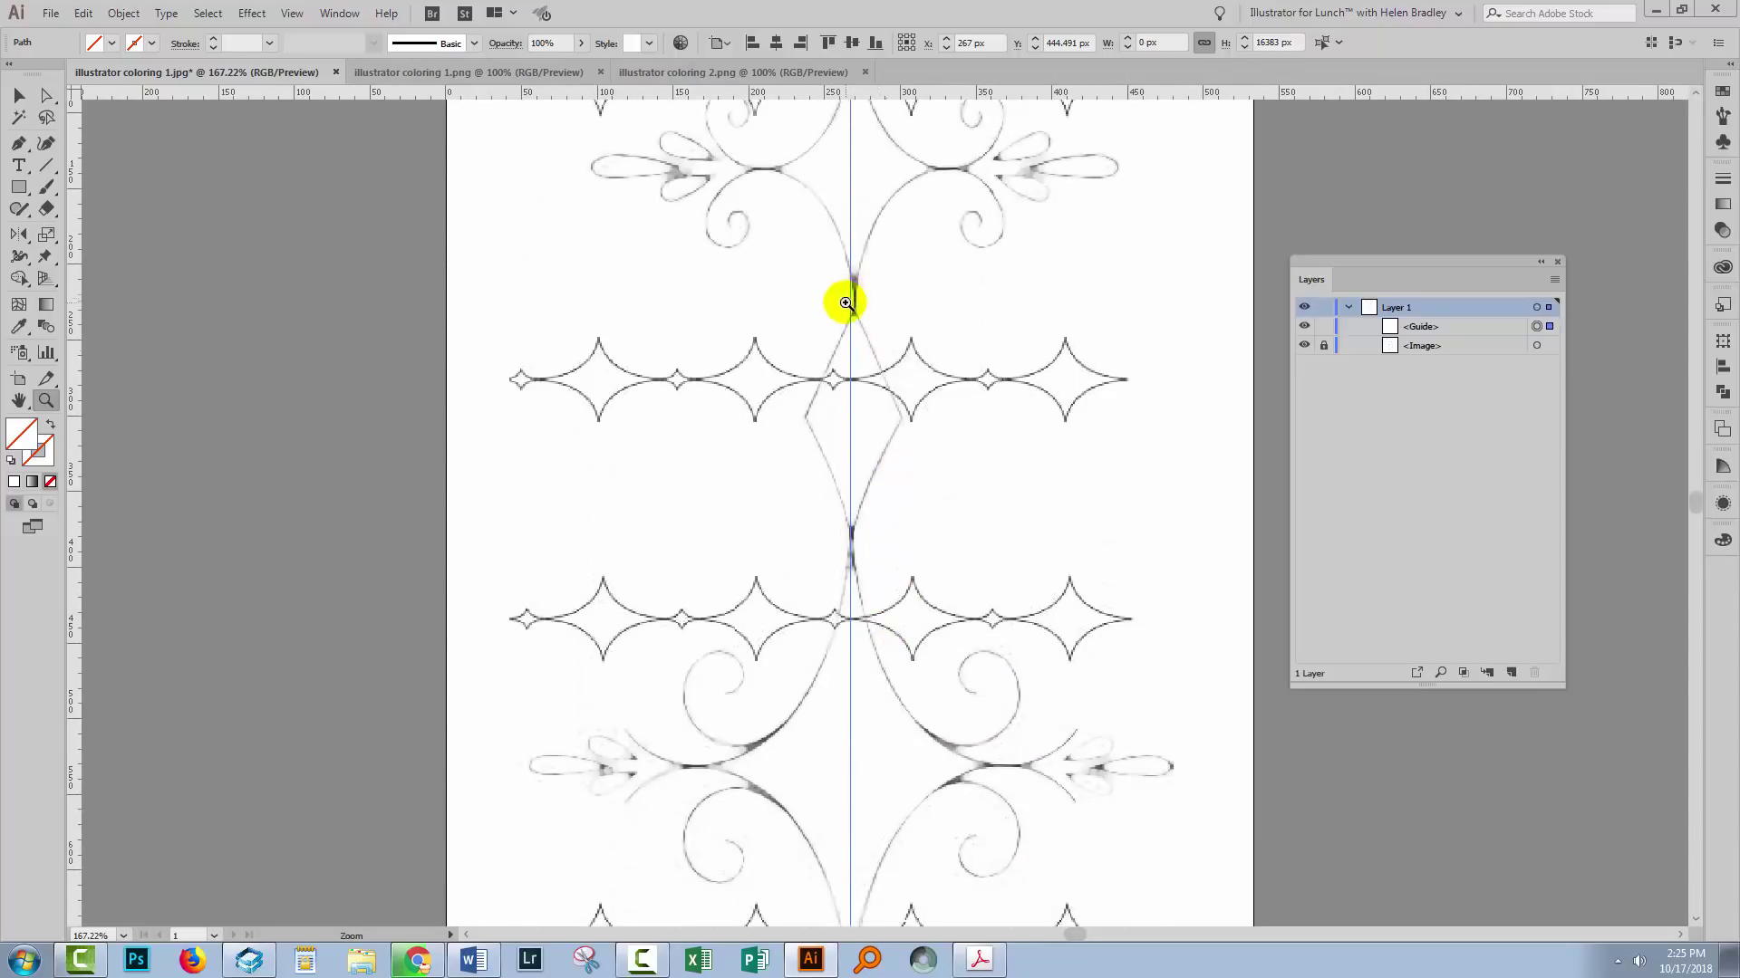
scroll(843, 299, up, 3)
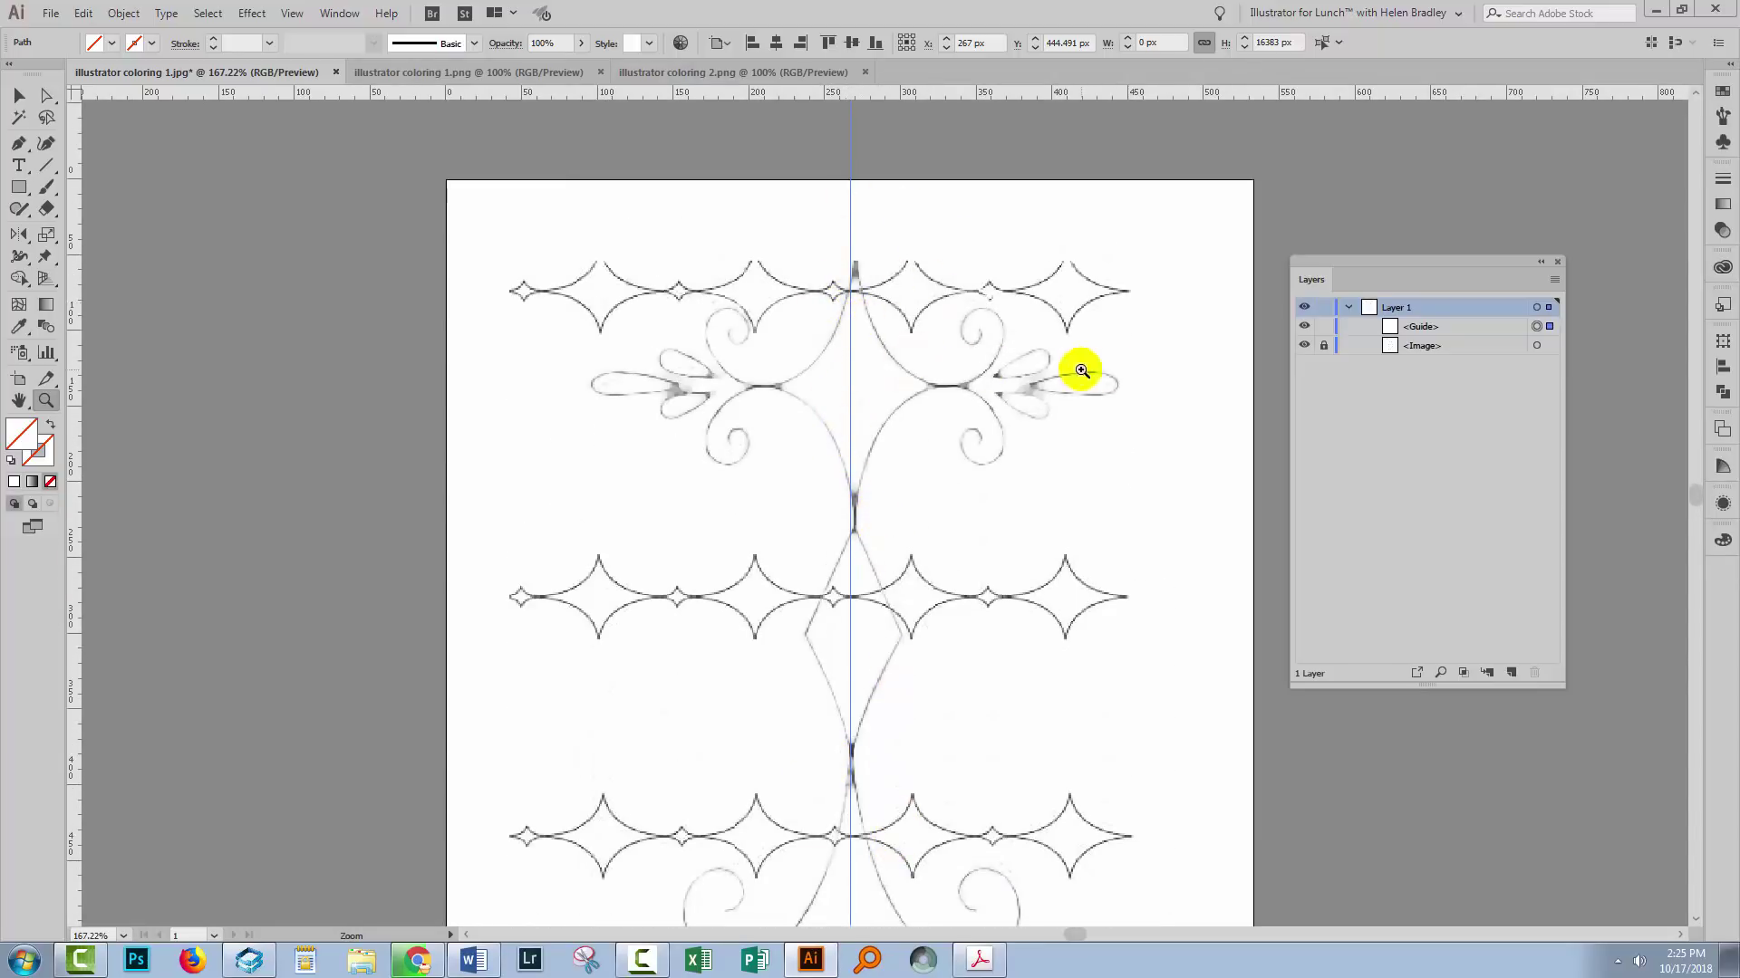
click(1324, 329)
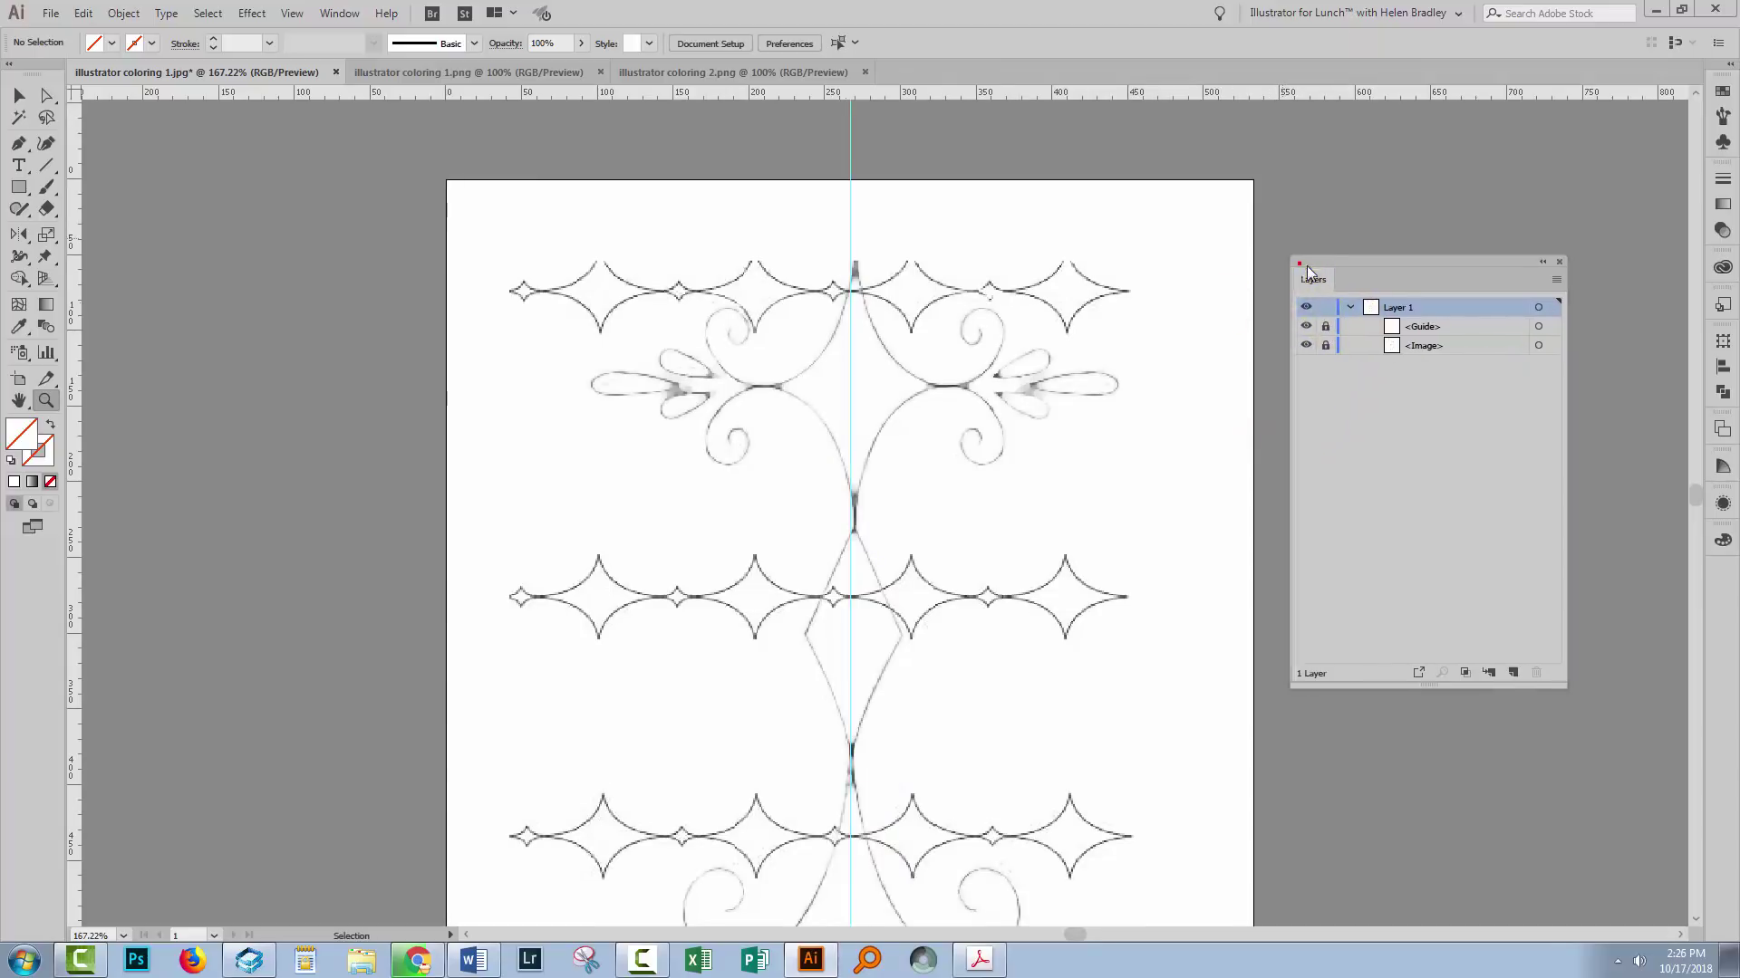
drag(1307, 265, 1379, 281)
scroll(1081, 404, down, 1)
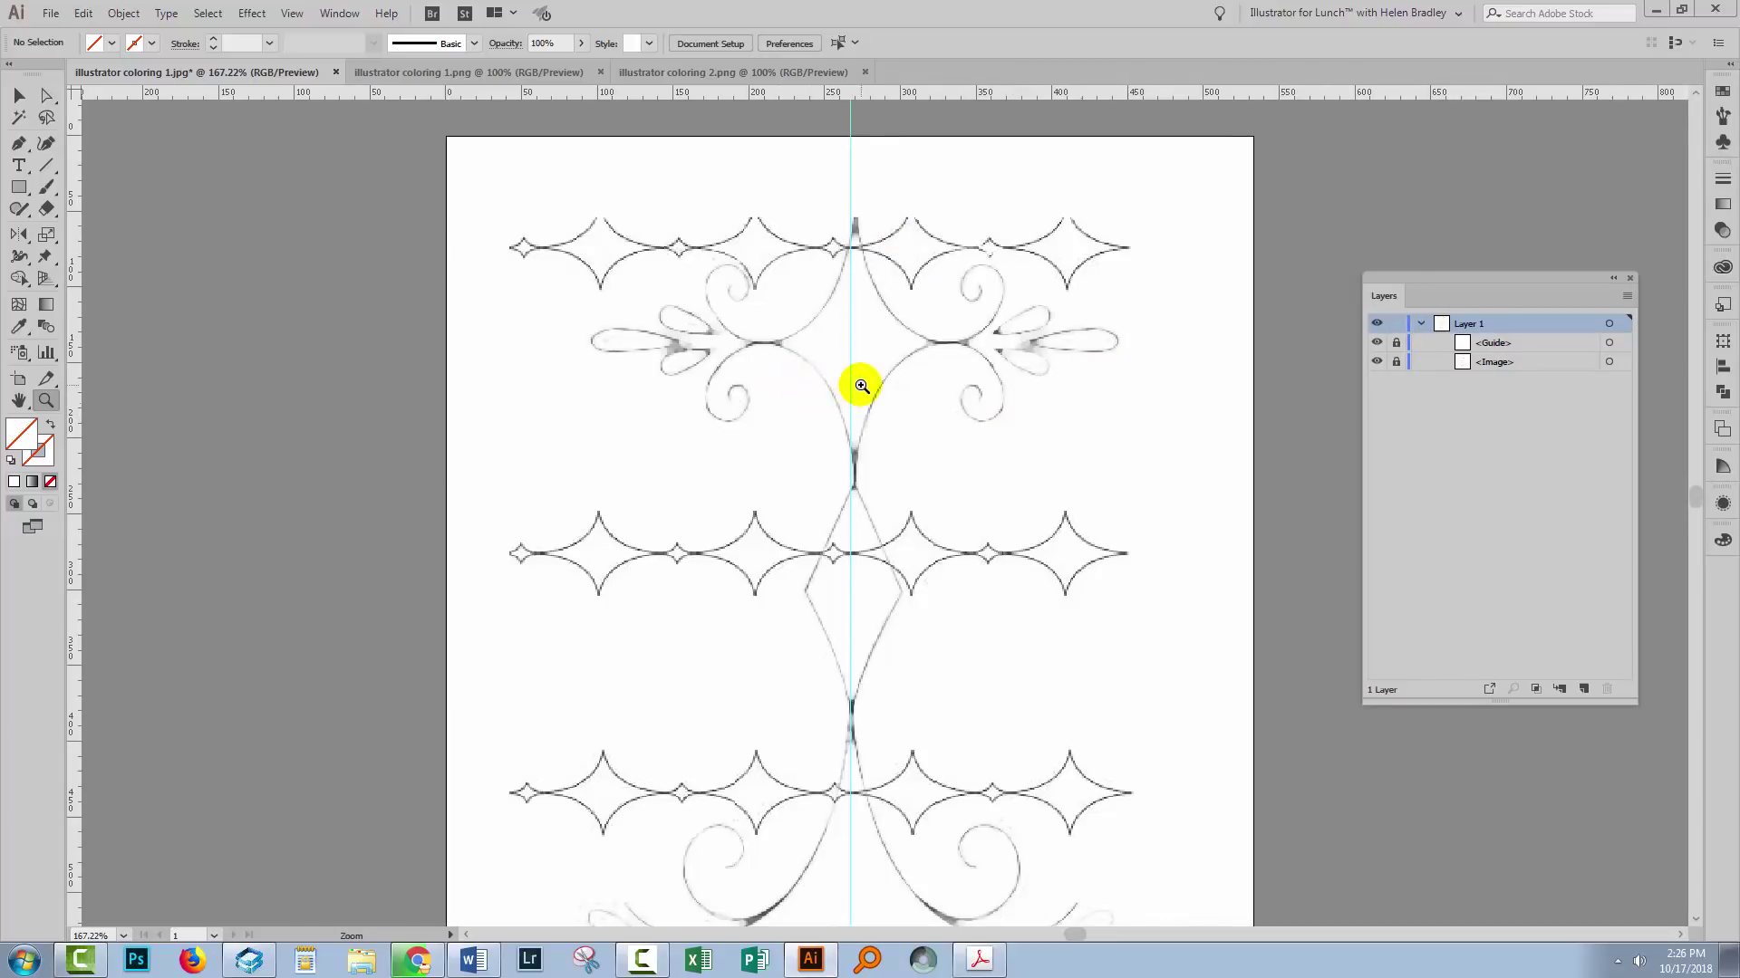
key(ctrl+0)
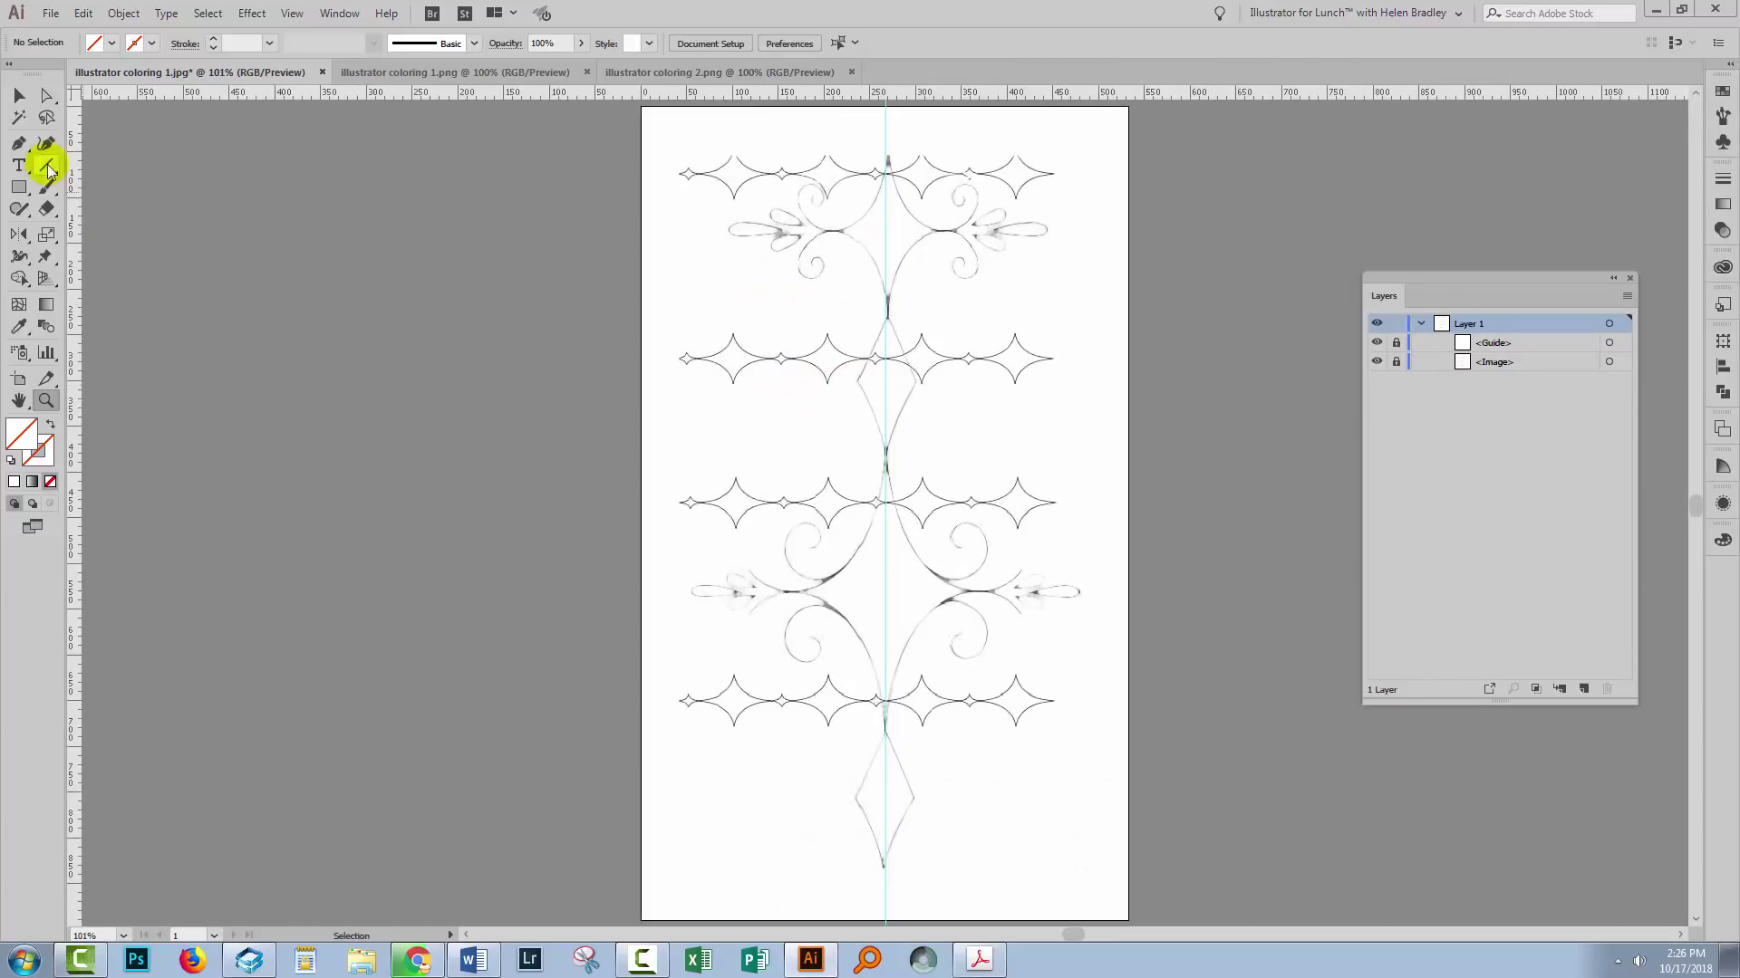
Start a Pen path on the guide at the ornament's top, about Y 54 px, and curve it down the upper-left arc to about X 243, Y 121 px.
click(19, 95)
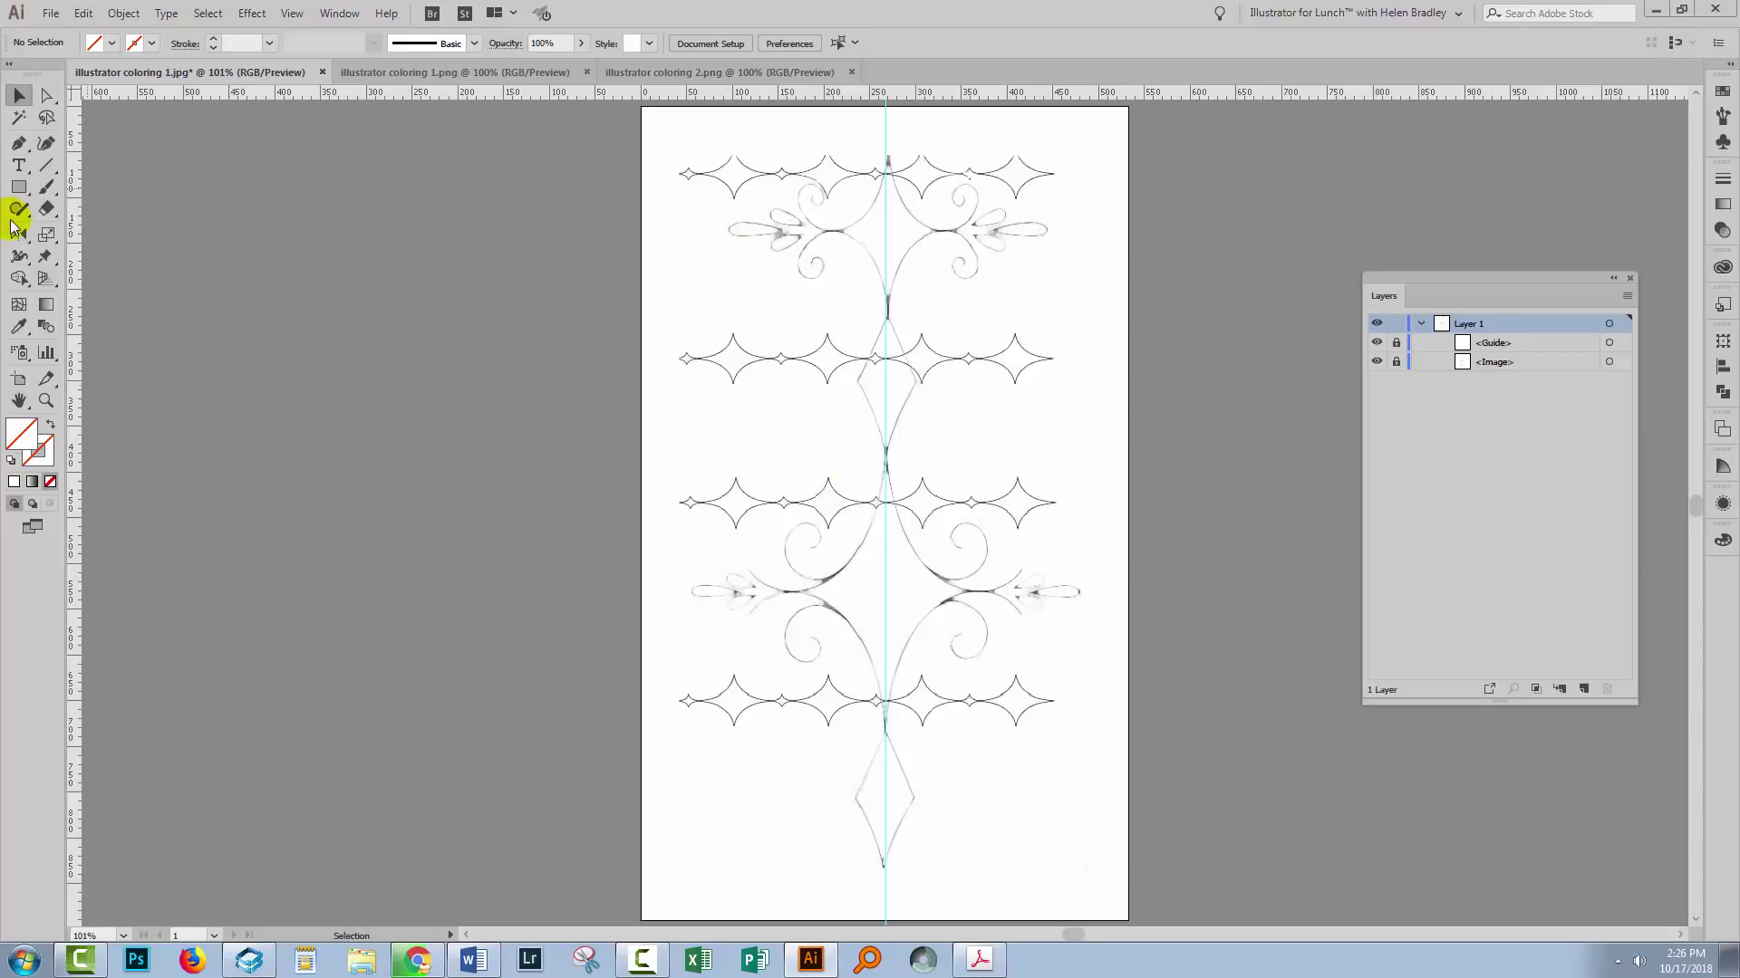
click(18, 144)
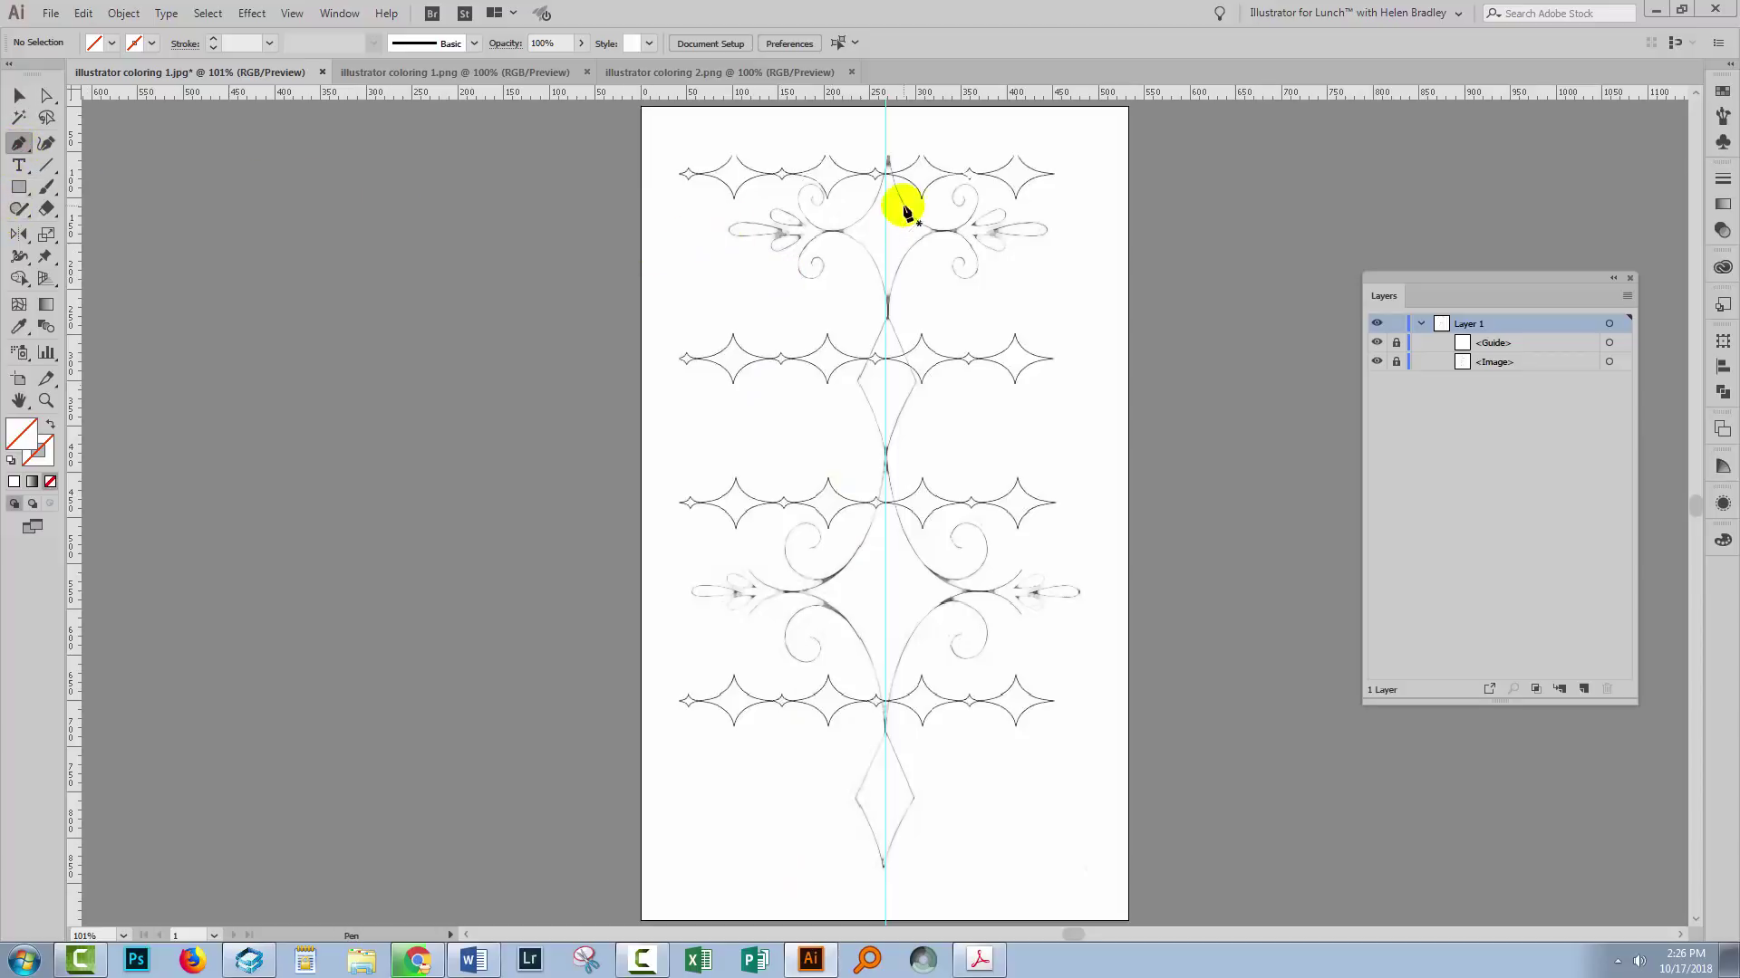
key(z)
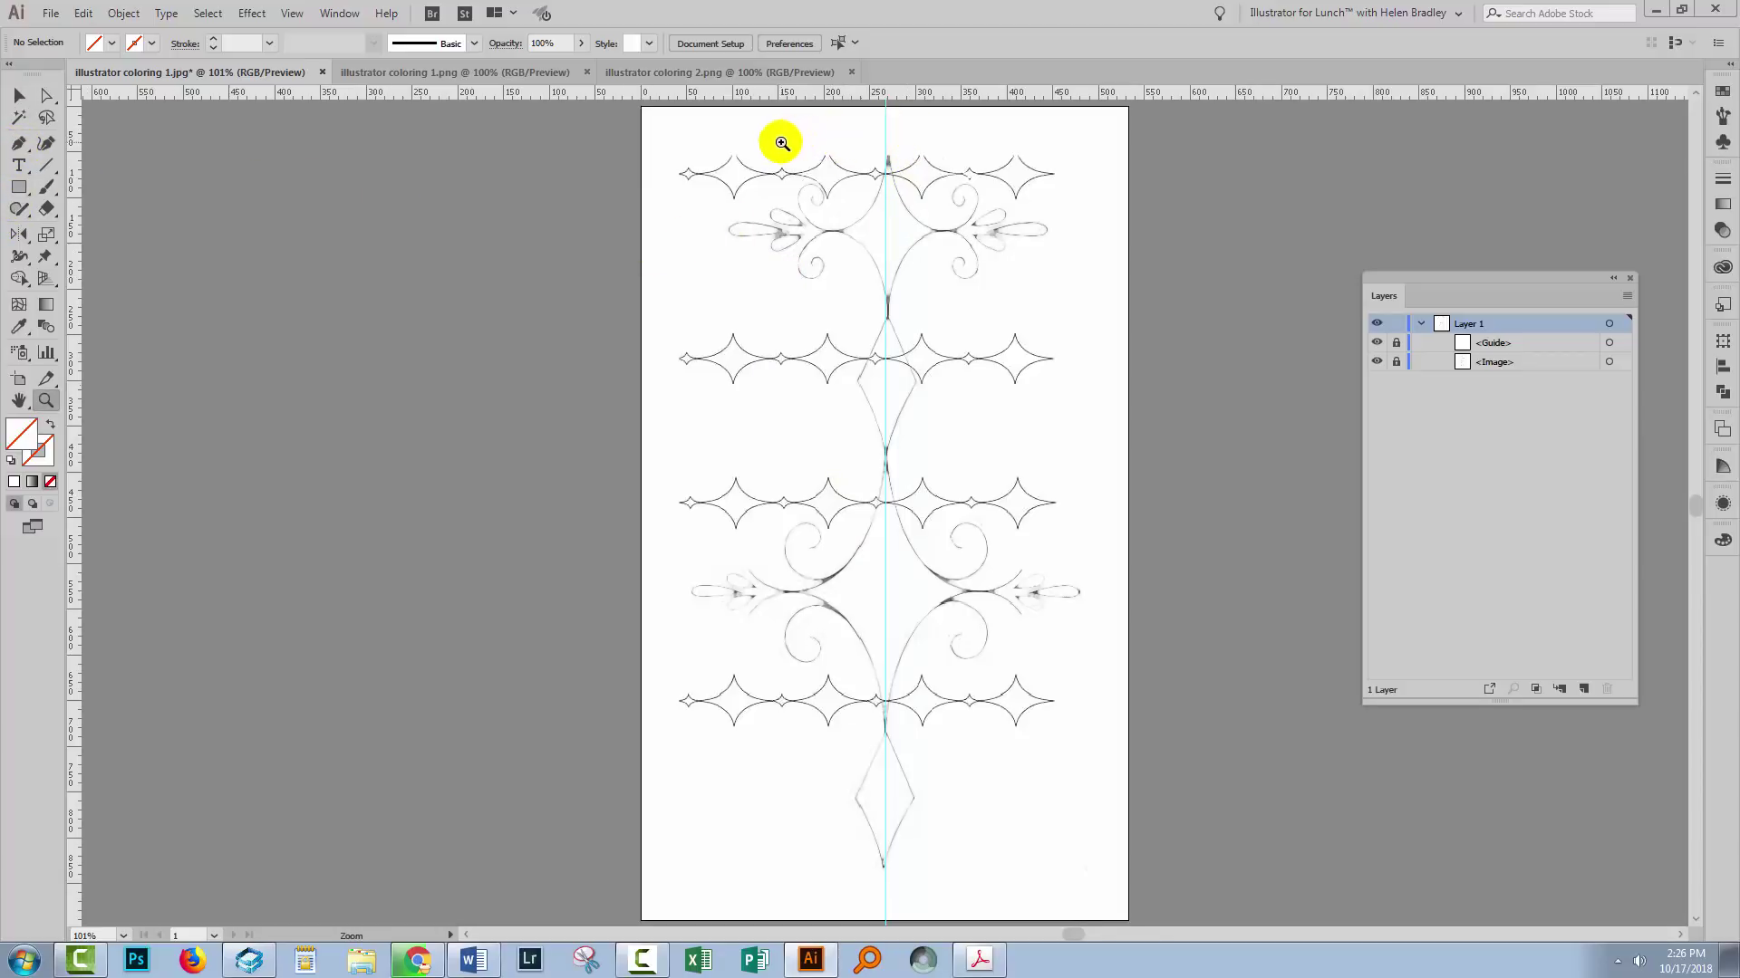
drag(777, 144, 1003, 428)
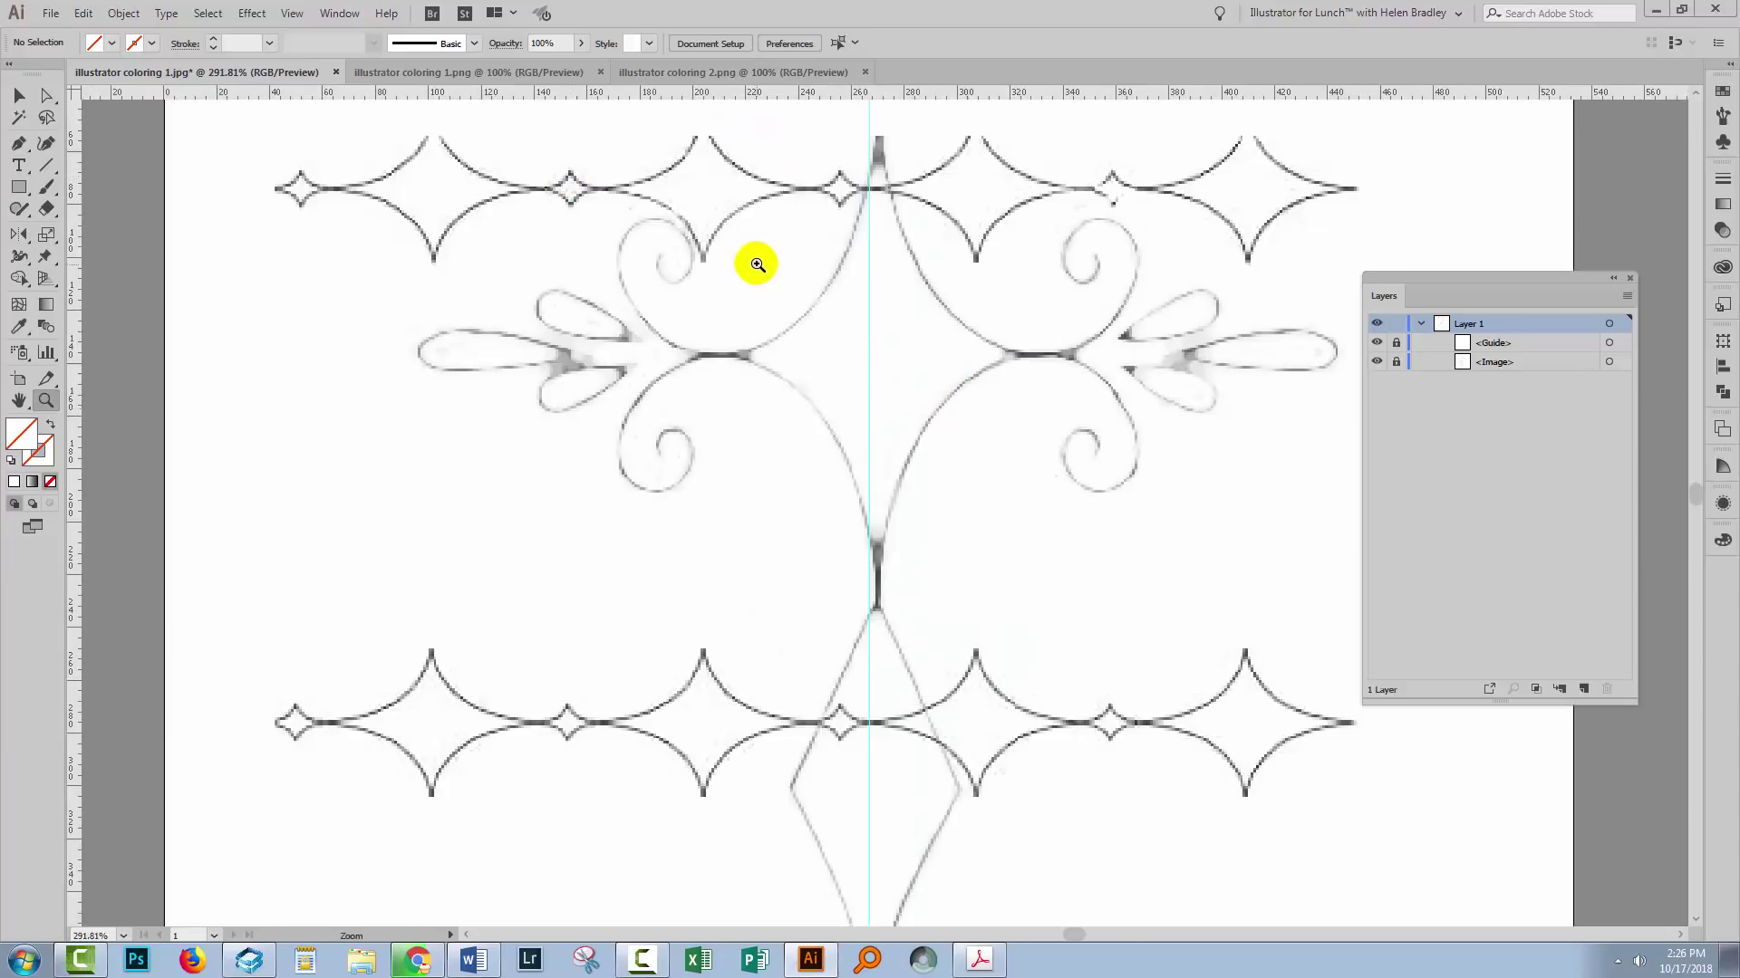
click(19, 143)
click(870, 137)
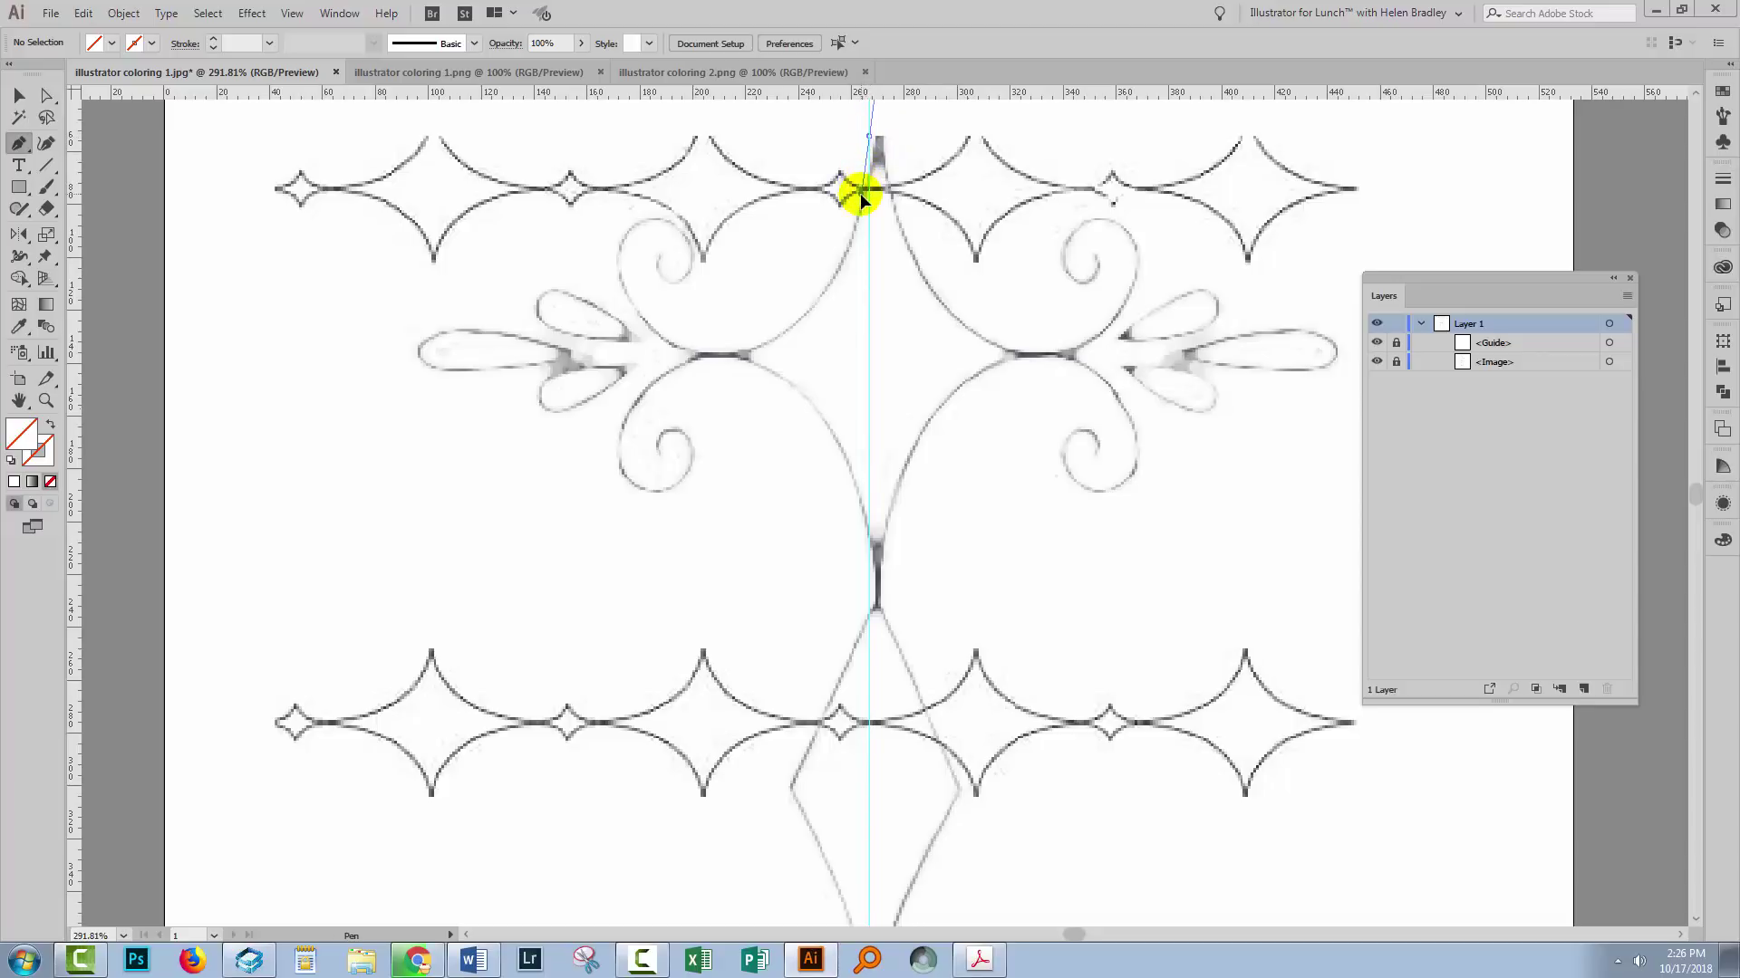
drag(869, 192, 874, 293)
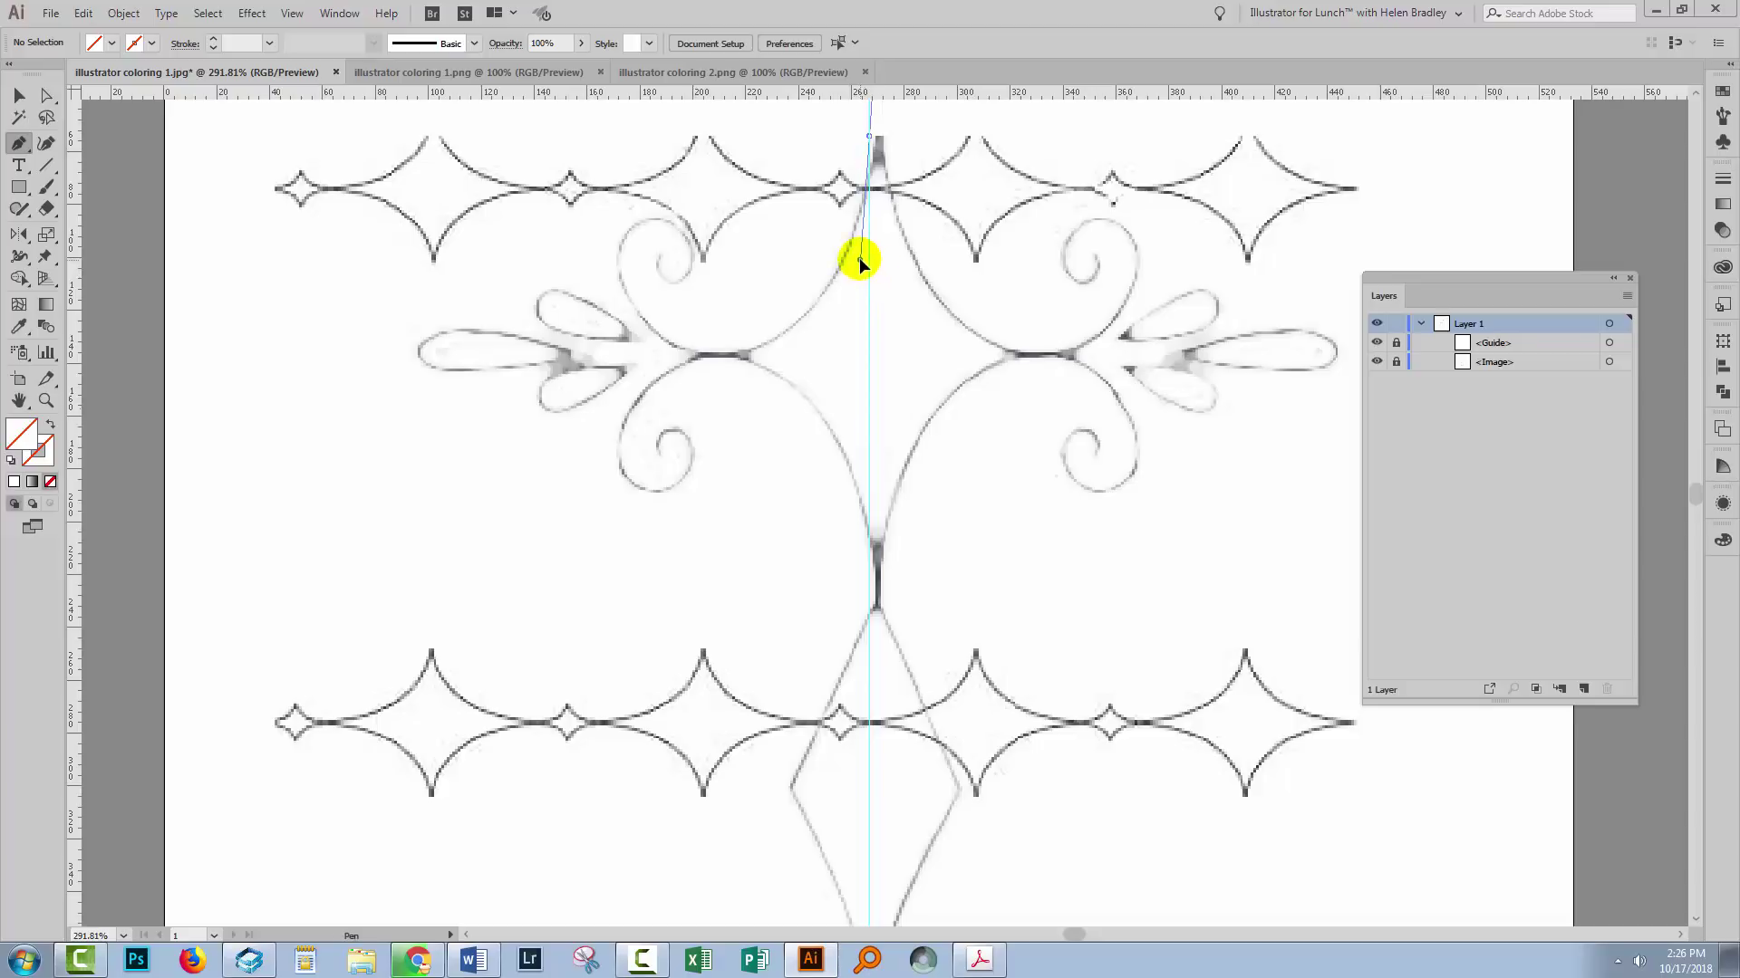
drag(859, 257, 803, 322)
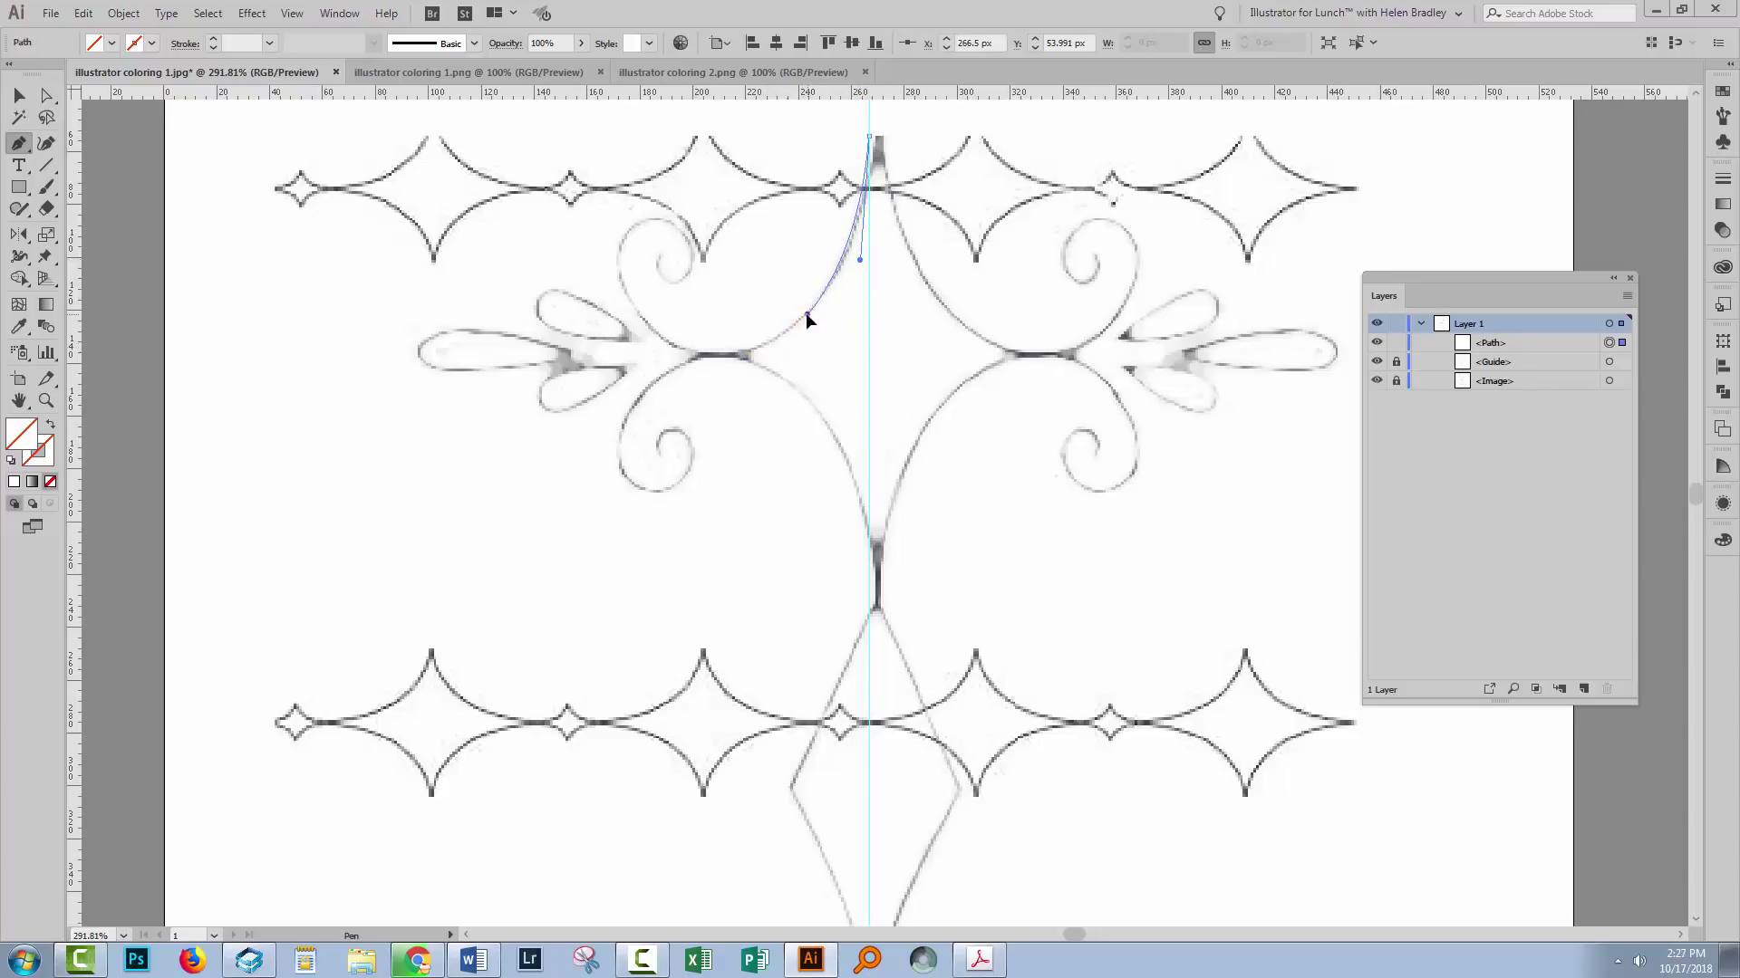
drag(796, 328, 792, 334)
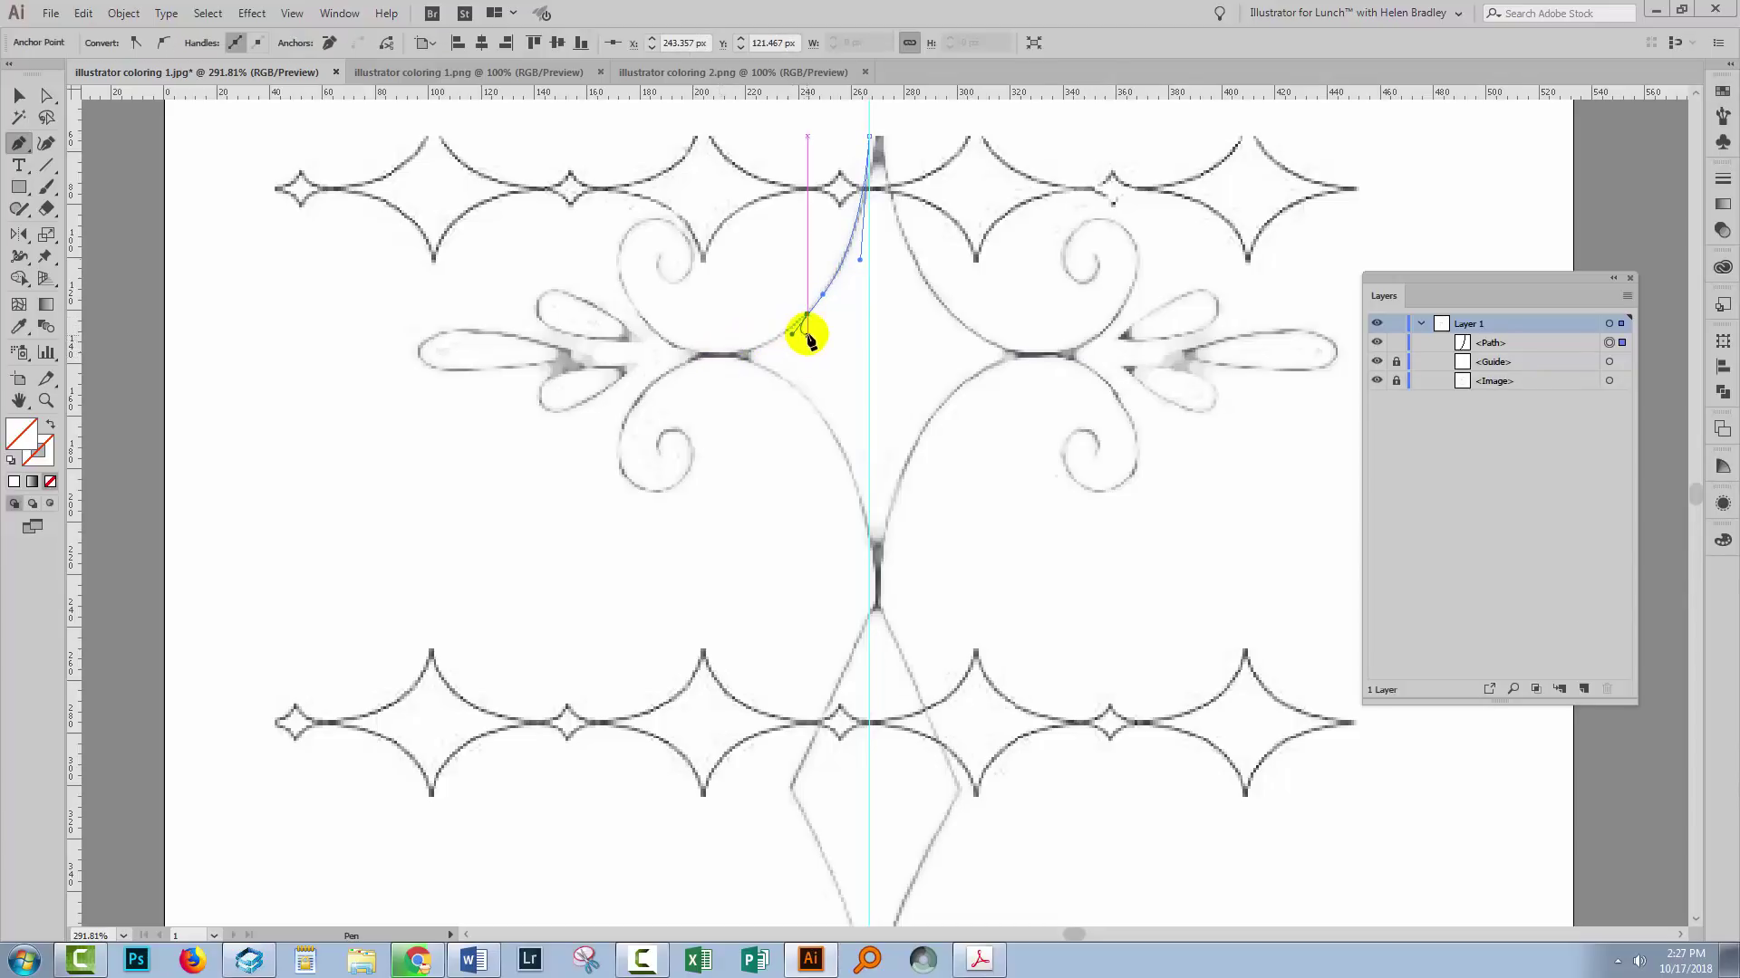
Continue the path to the upper-left junction, turn its outgoing handle back inward, and curve down to the guide at about Y 217 px.
click(717, 356)
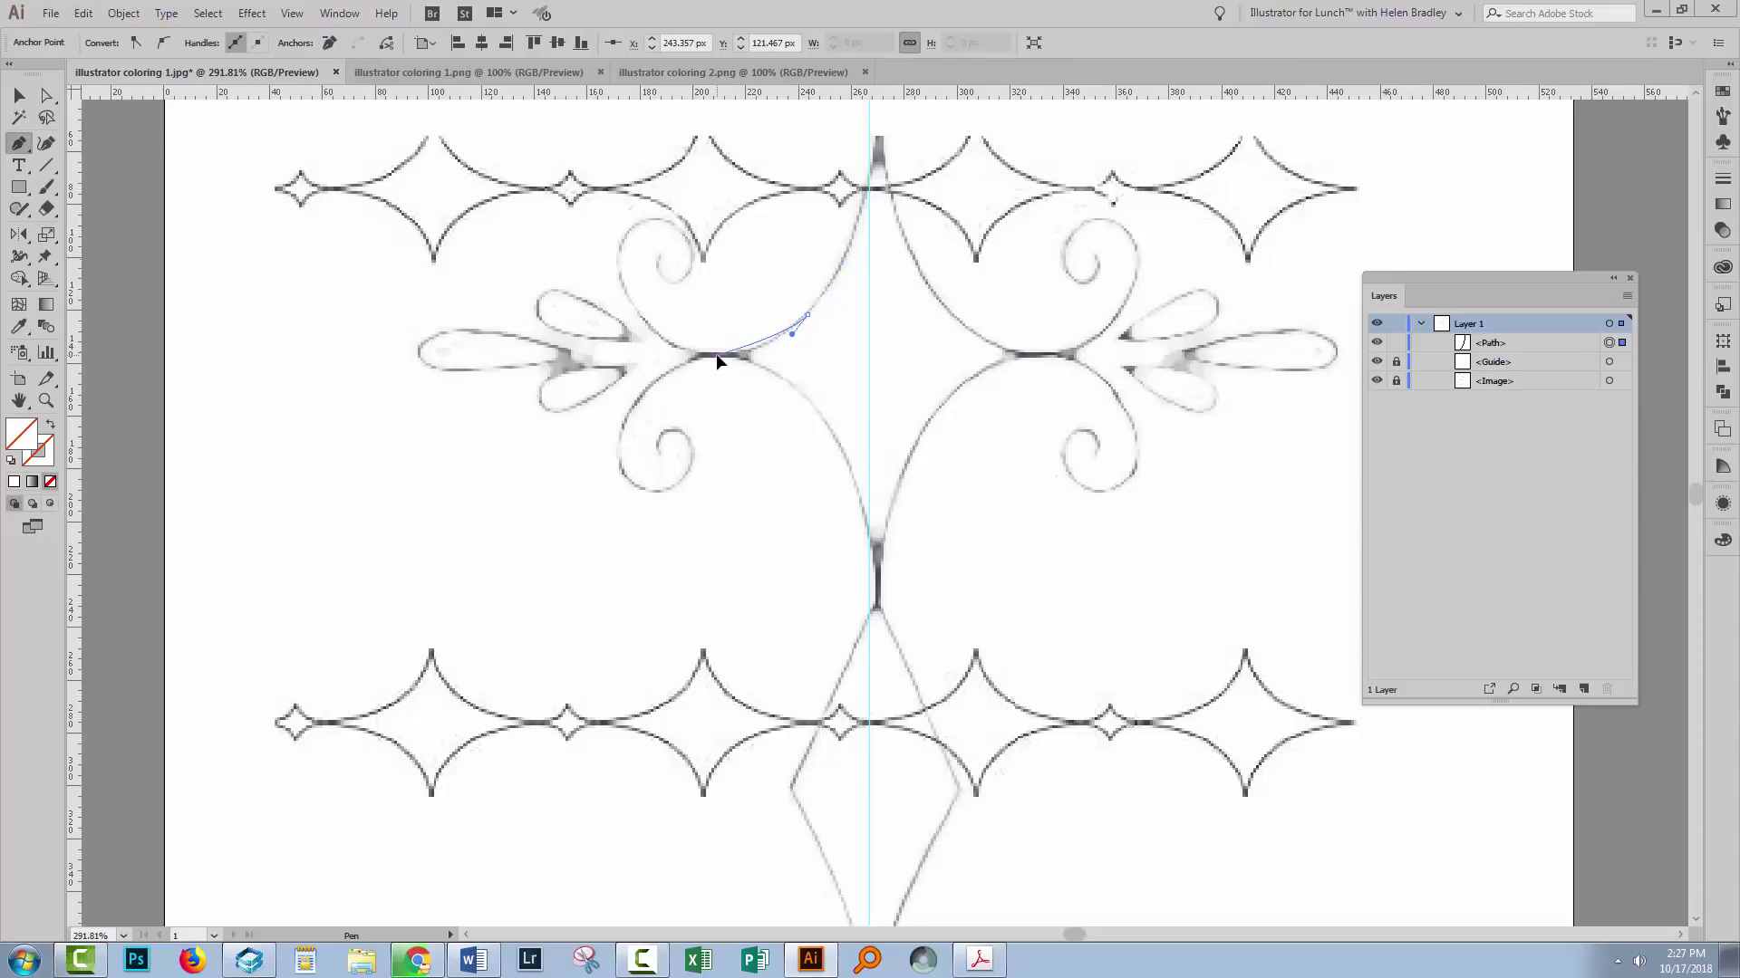
drag(706, 358, 685, 357)
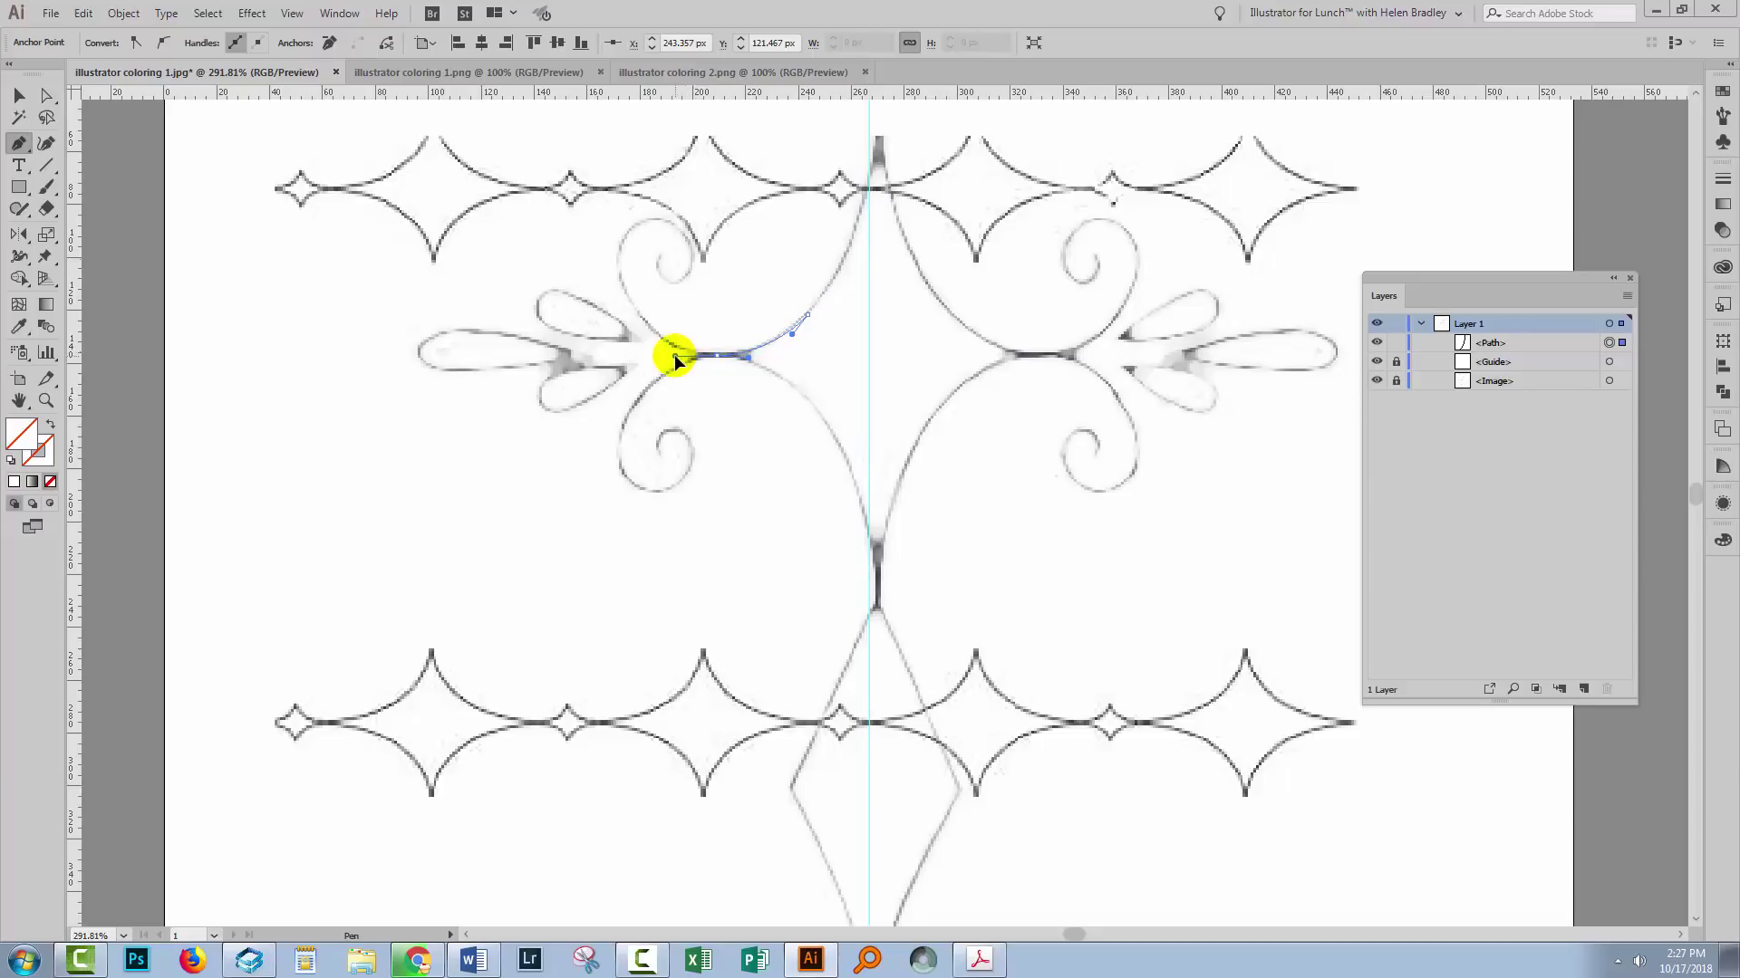
drag(675, 355, 751, 353)
click(771, 366)
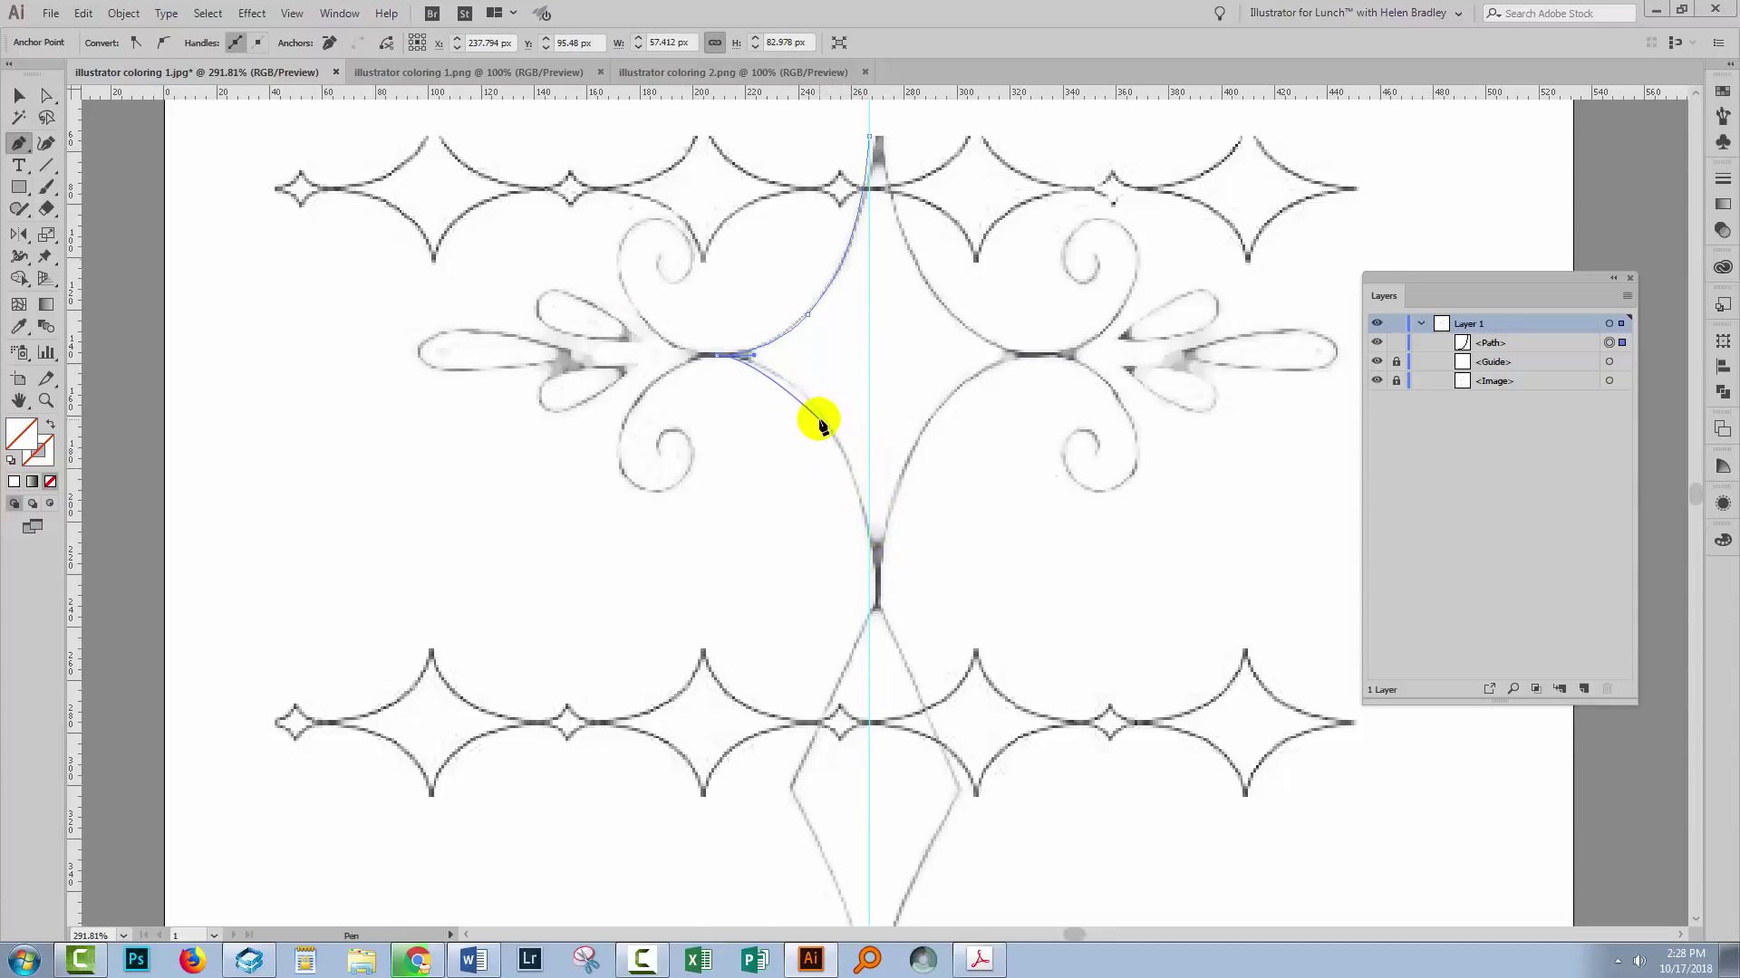
drag(841, 449, 858, 501)
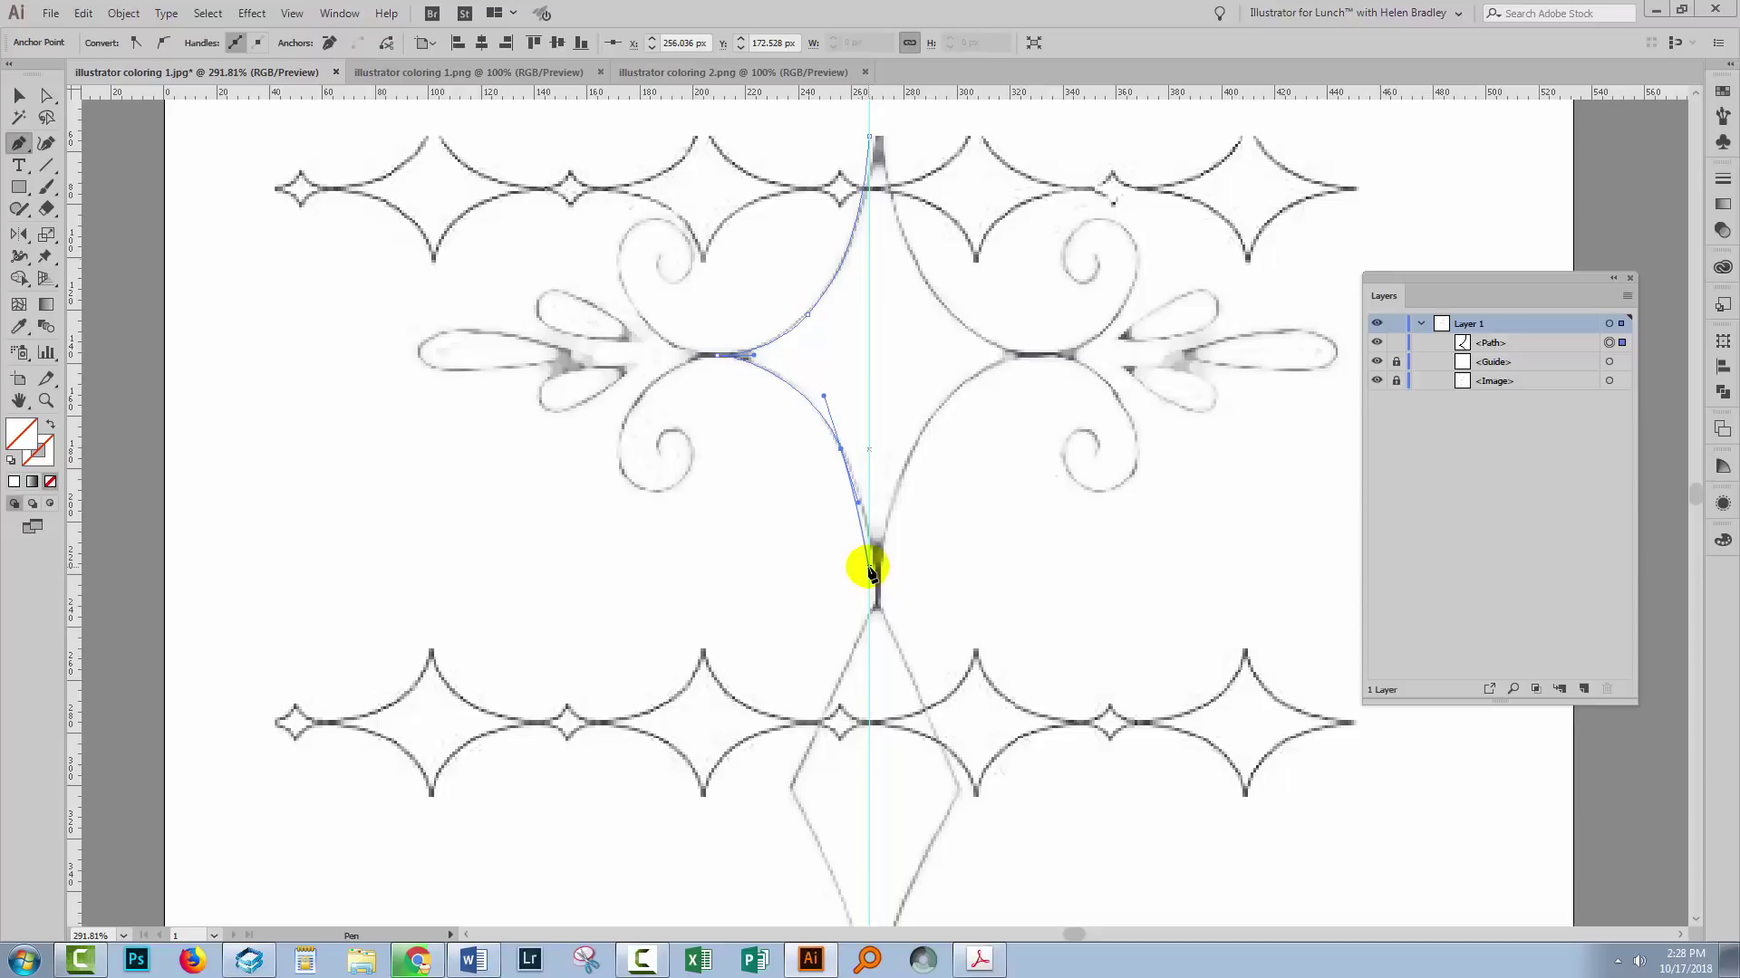
click(867, 567)
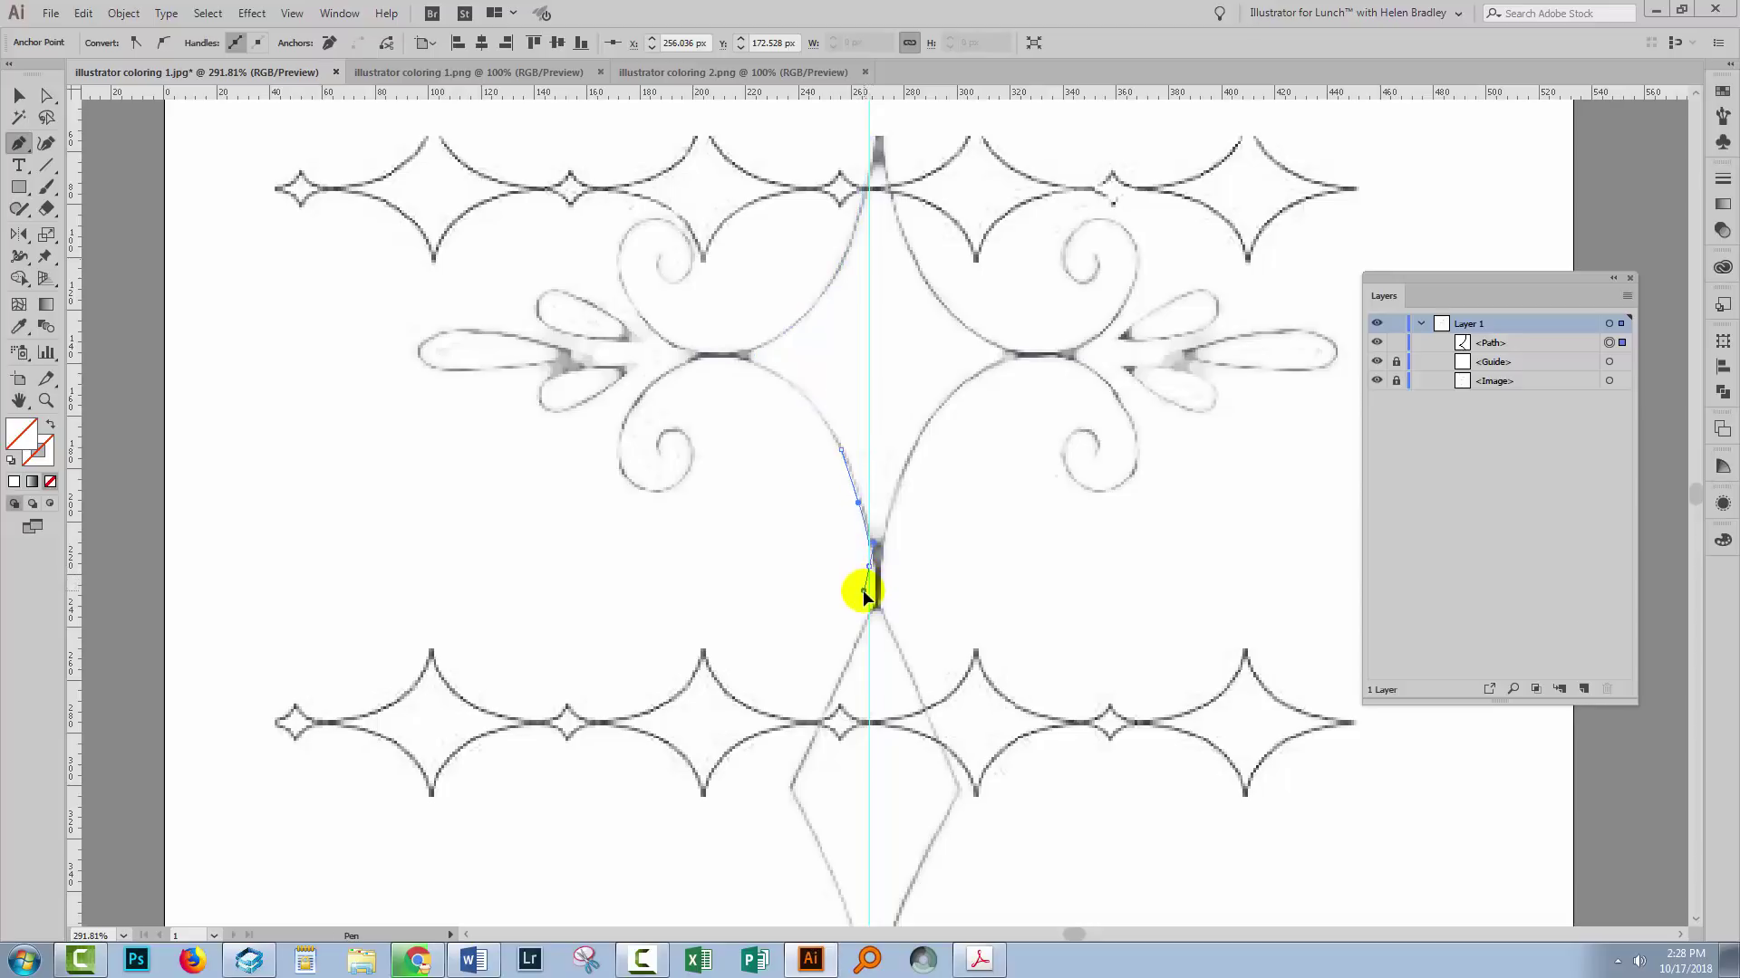
drag(862, 594, 868, 596)
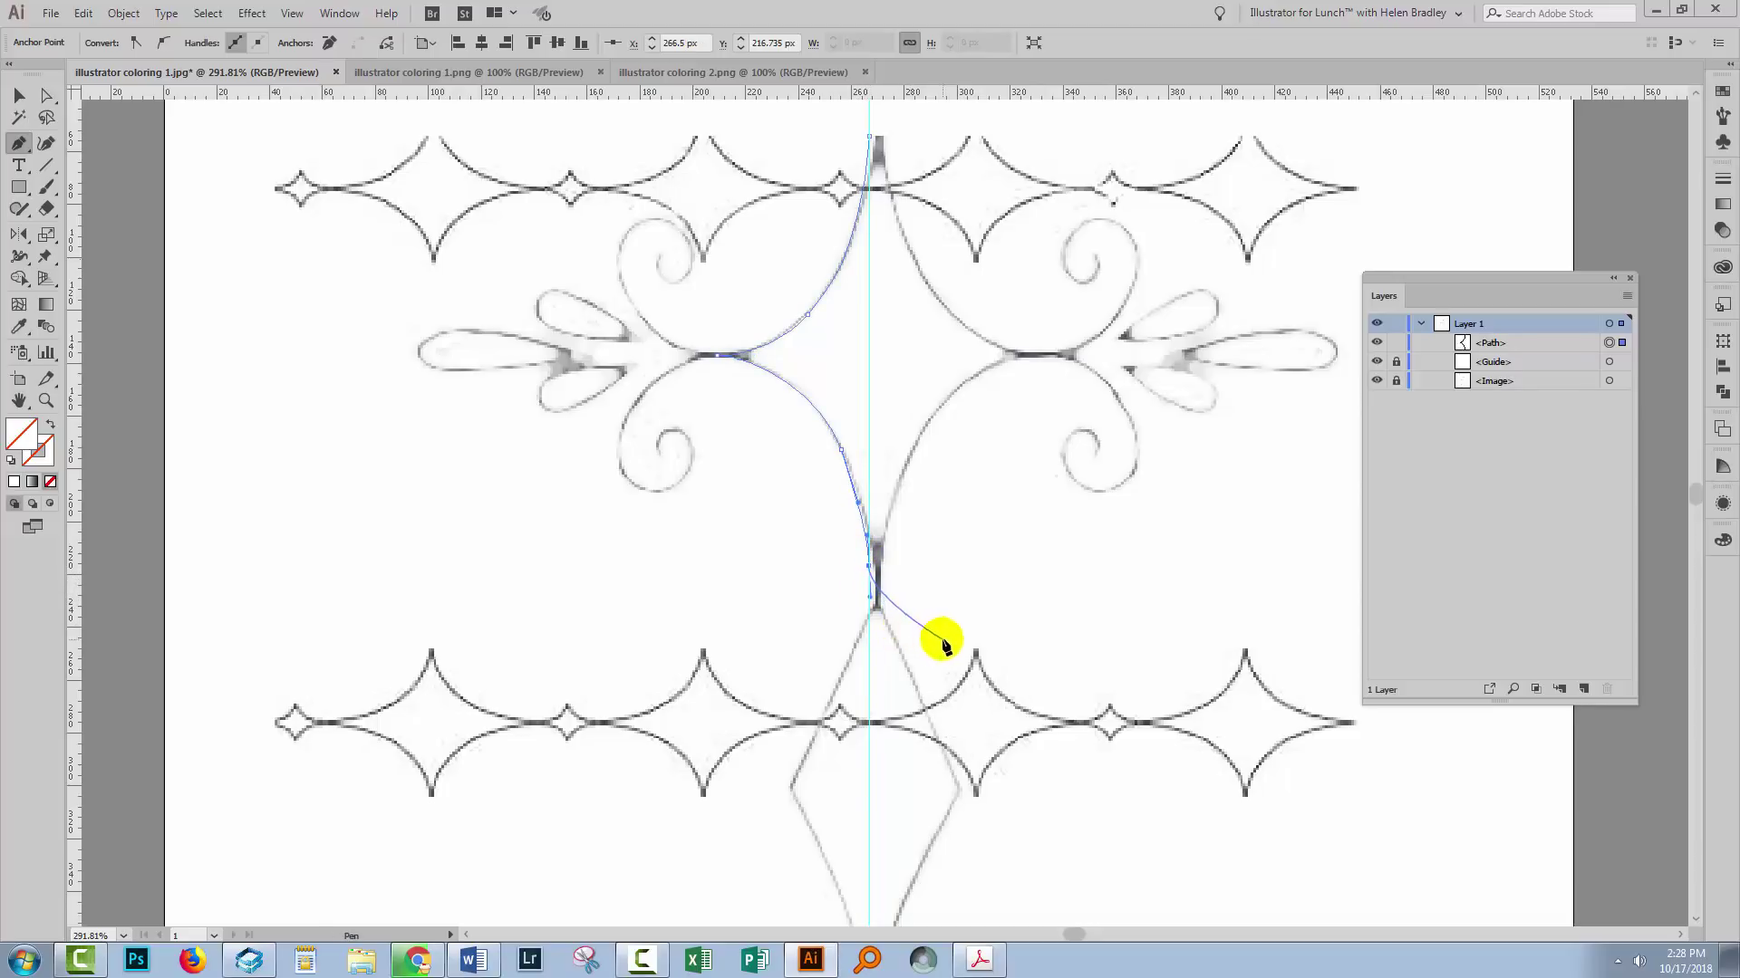
Trace the upper diamond's left half with points at about (267, 230), (238, 300) and (267, 373) px.
key(space)
drag(920, 741, 917, 440)
drag(885, 590, 897, 565)
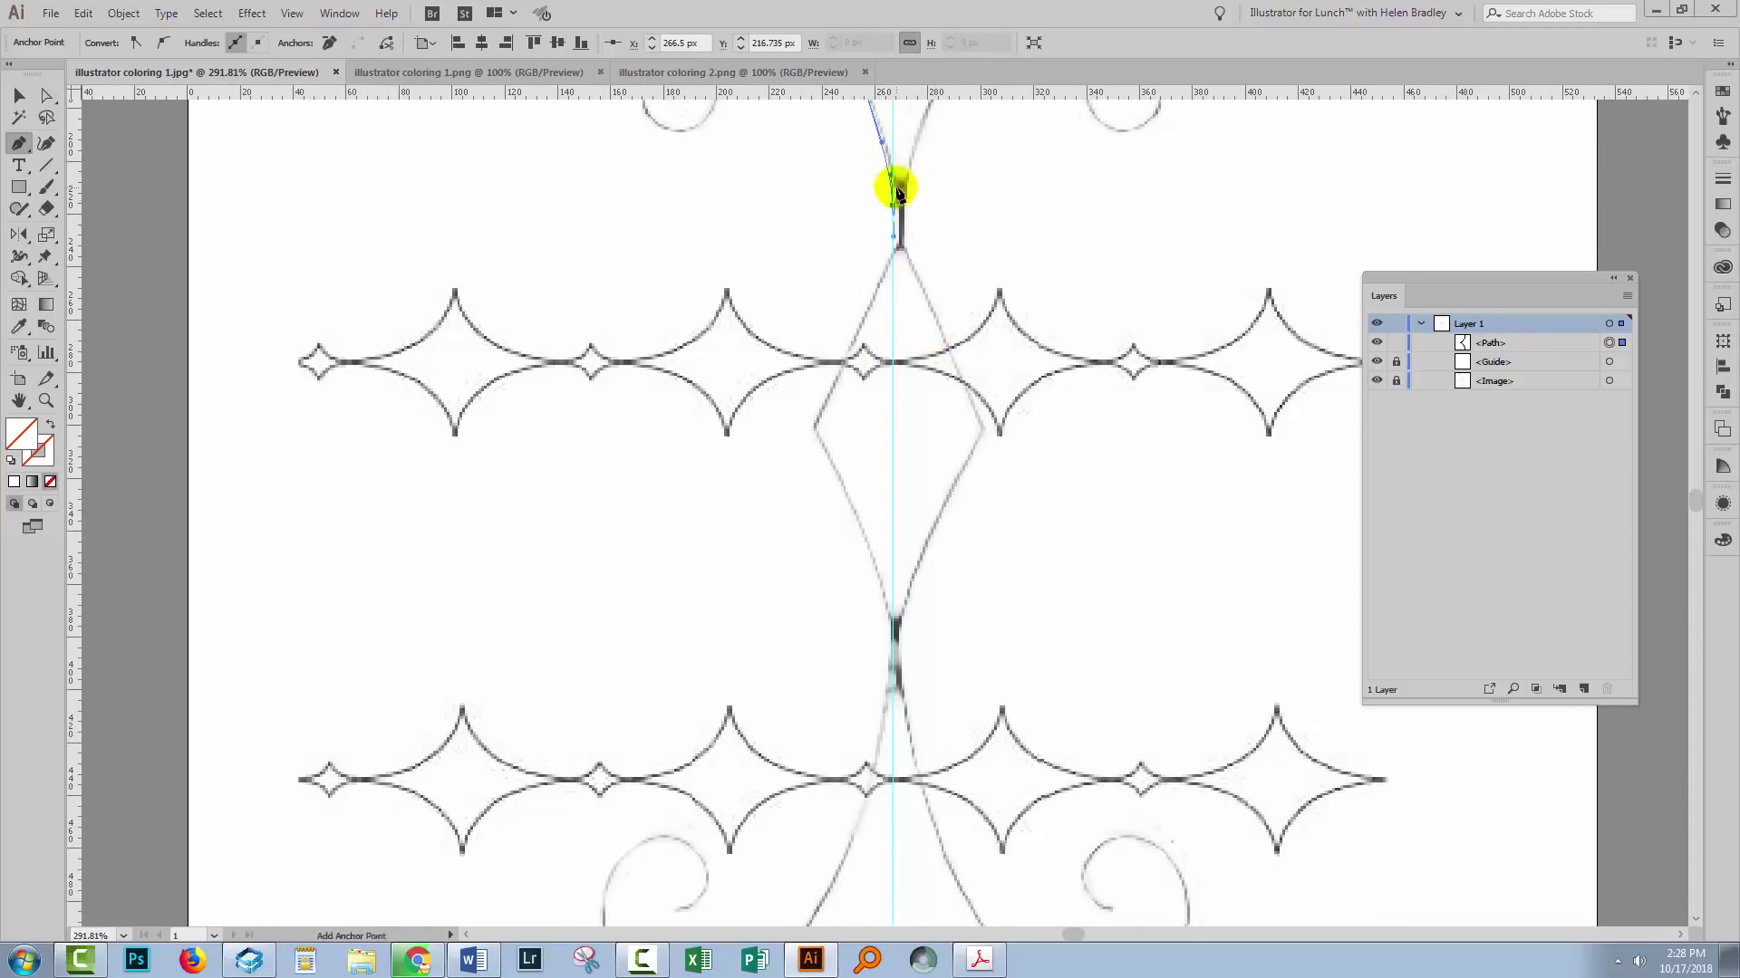
key(space)
drag(880, 305, 870, 388)
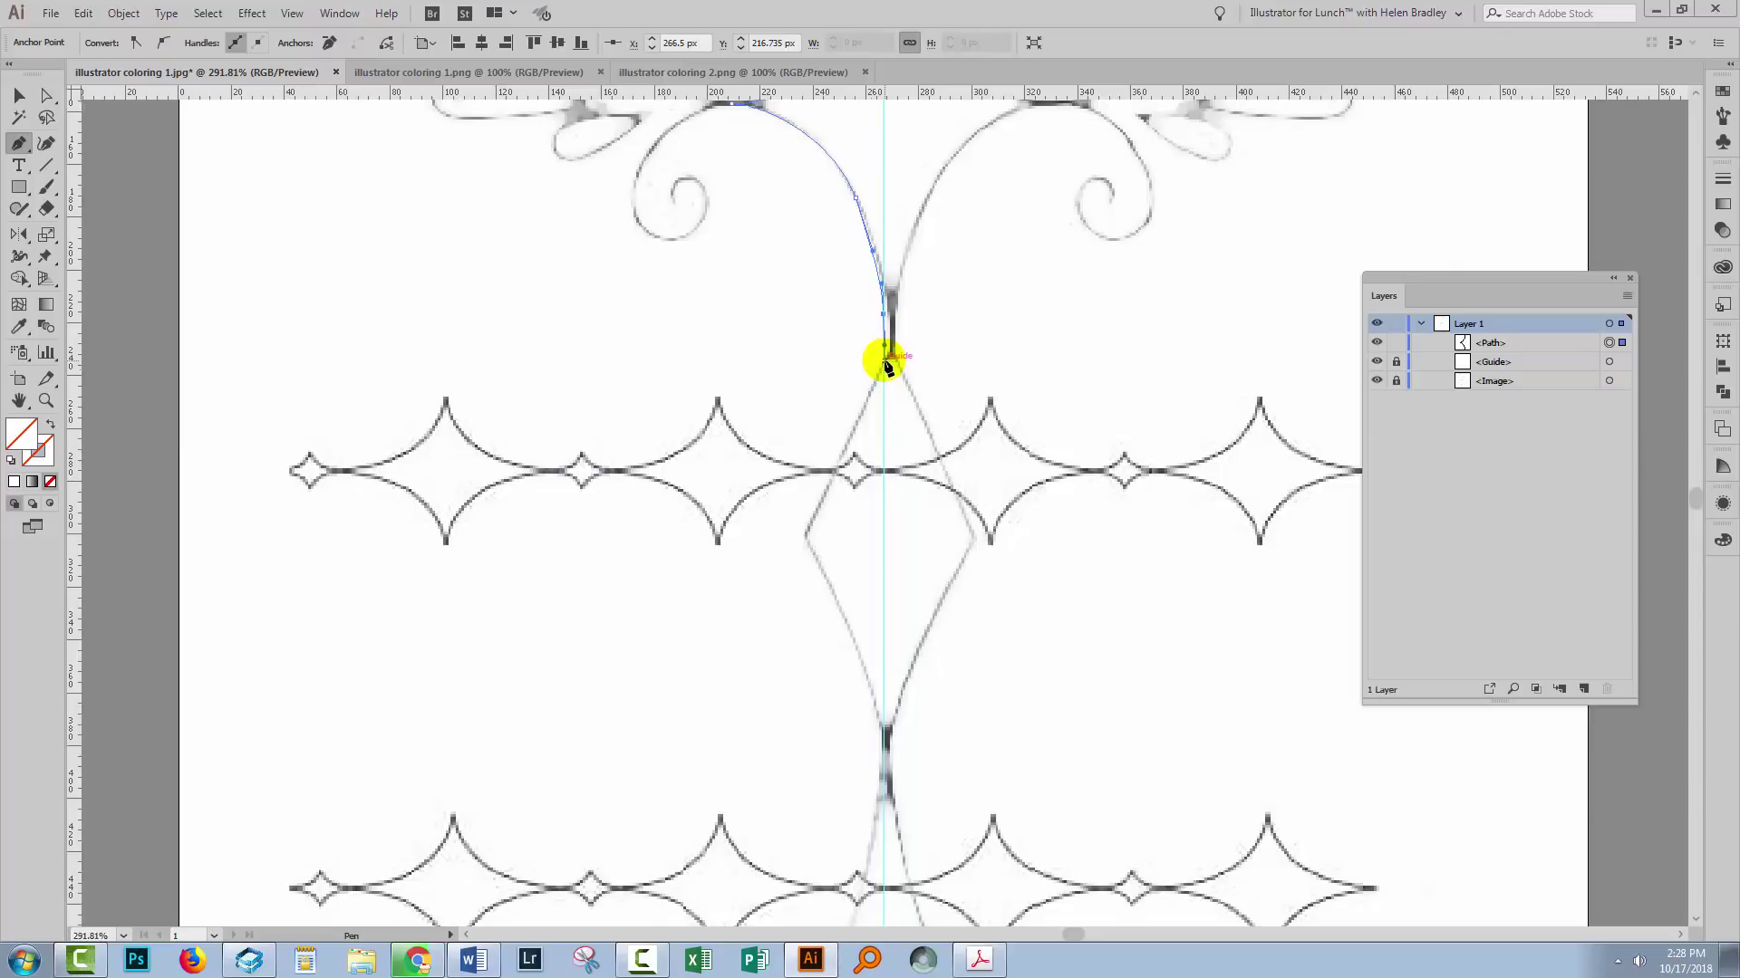
click(885, 350)
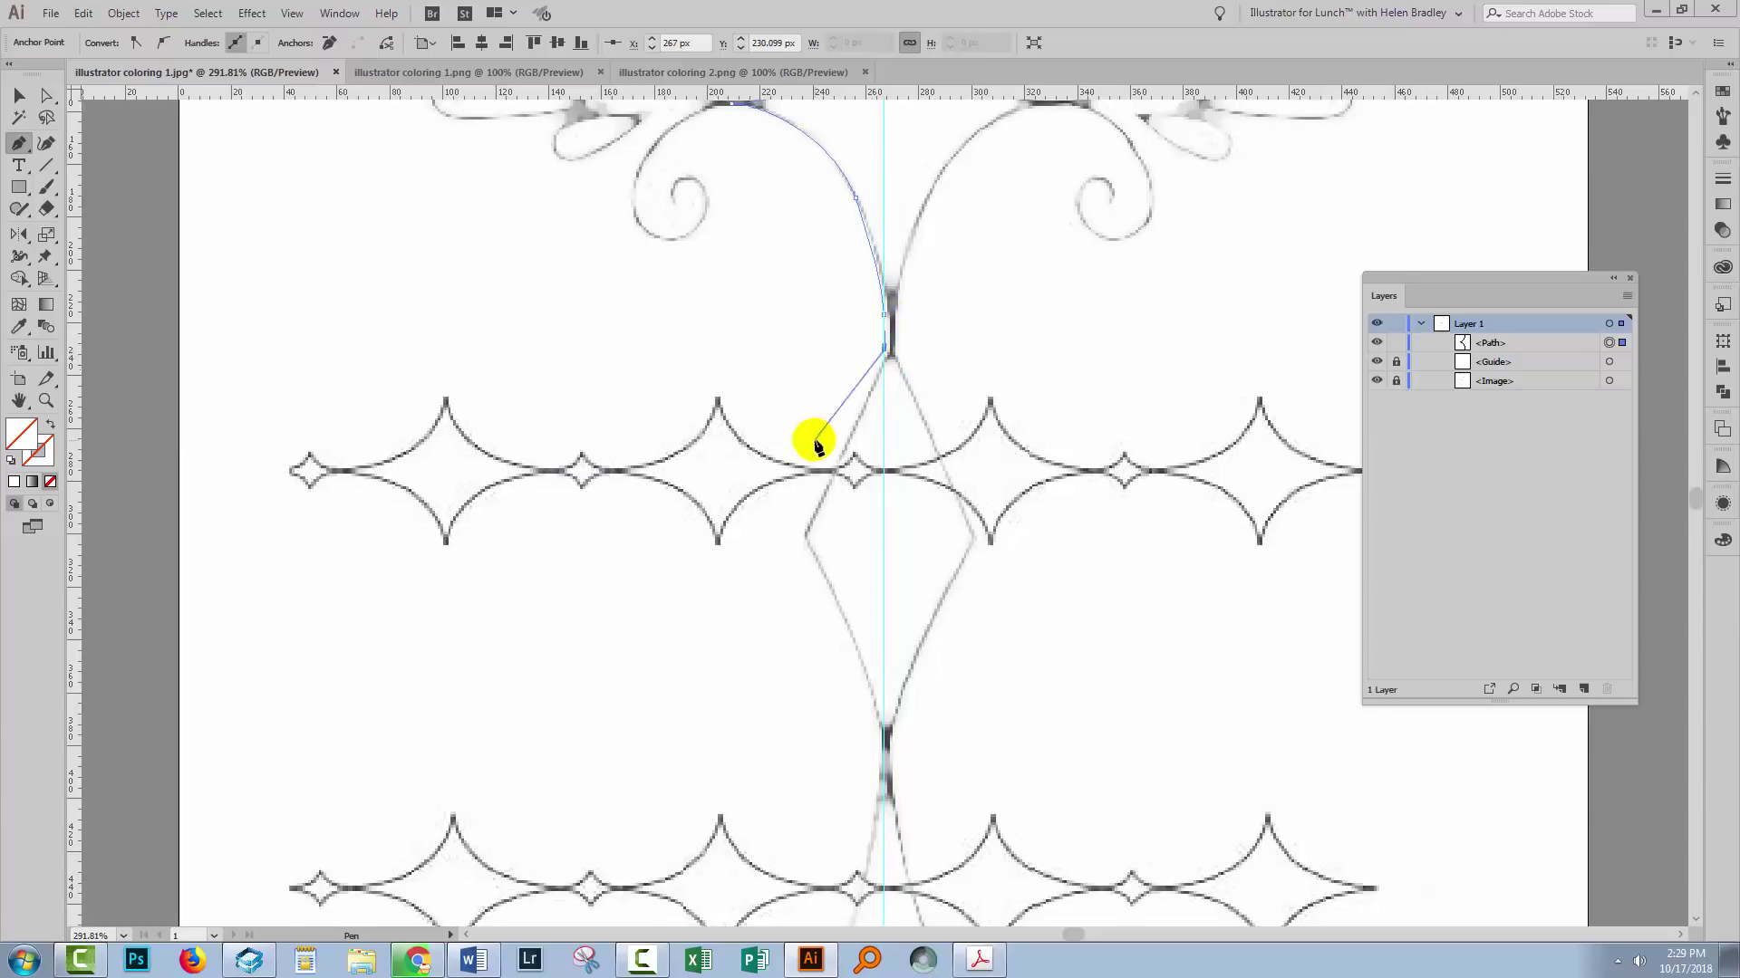
click(807, 535)
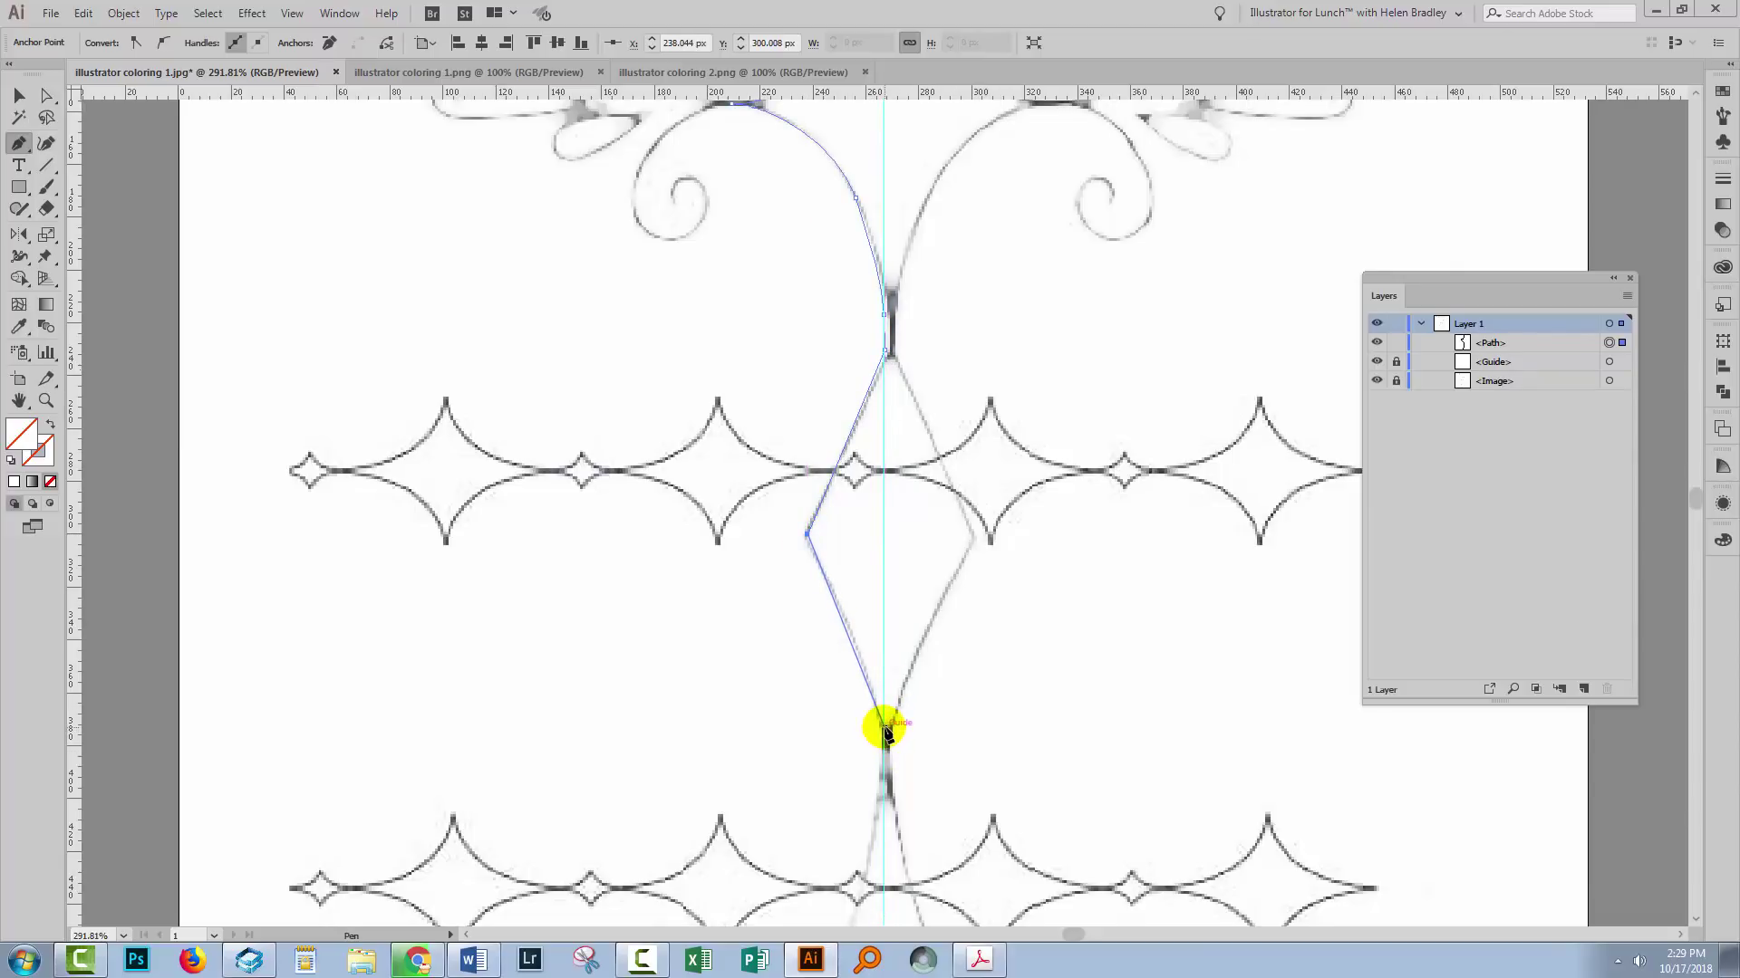
click(885, 726)
Curve the path along the lower-left arc to the side junction at about X 164, Y 532 px and turn its outgoing handle back inward.
drag(924, 780, 991, 408)
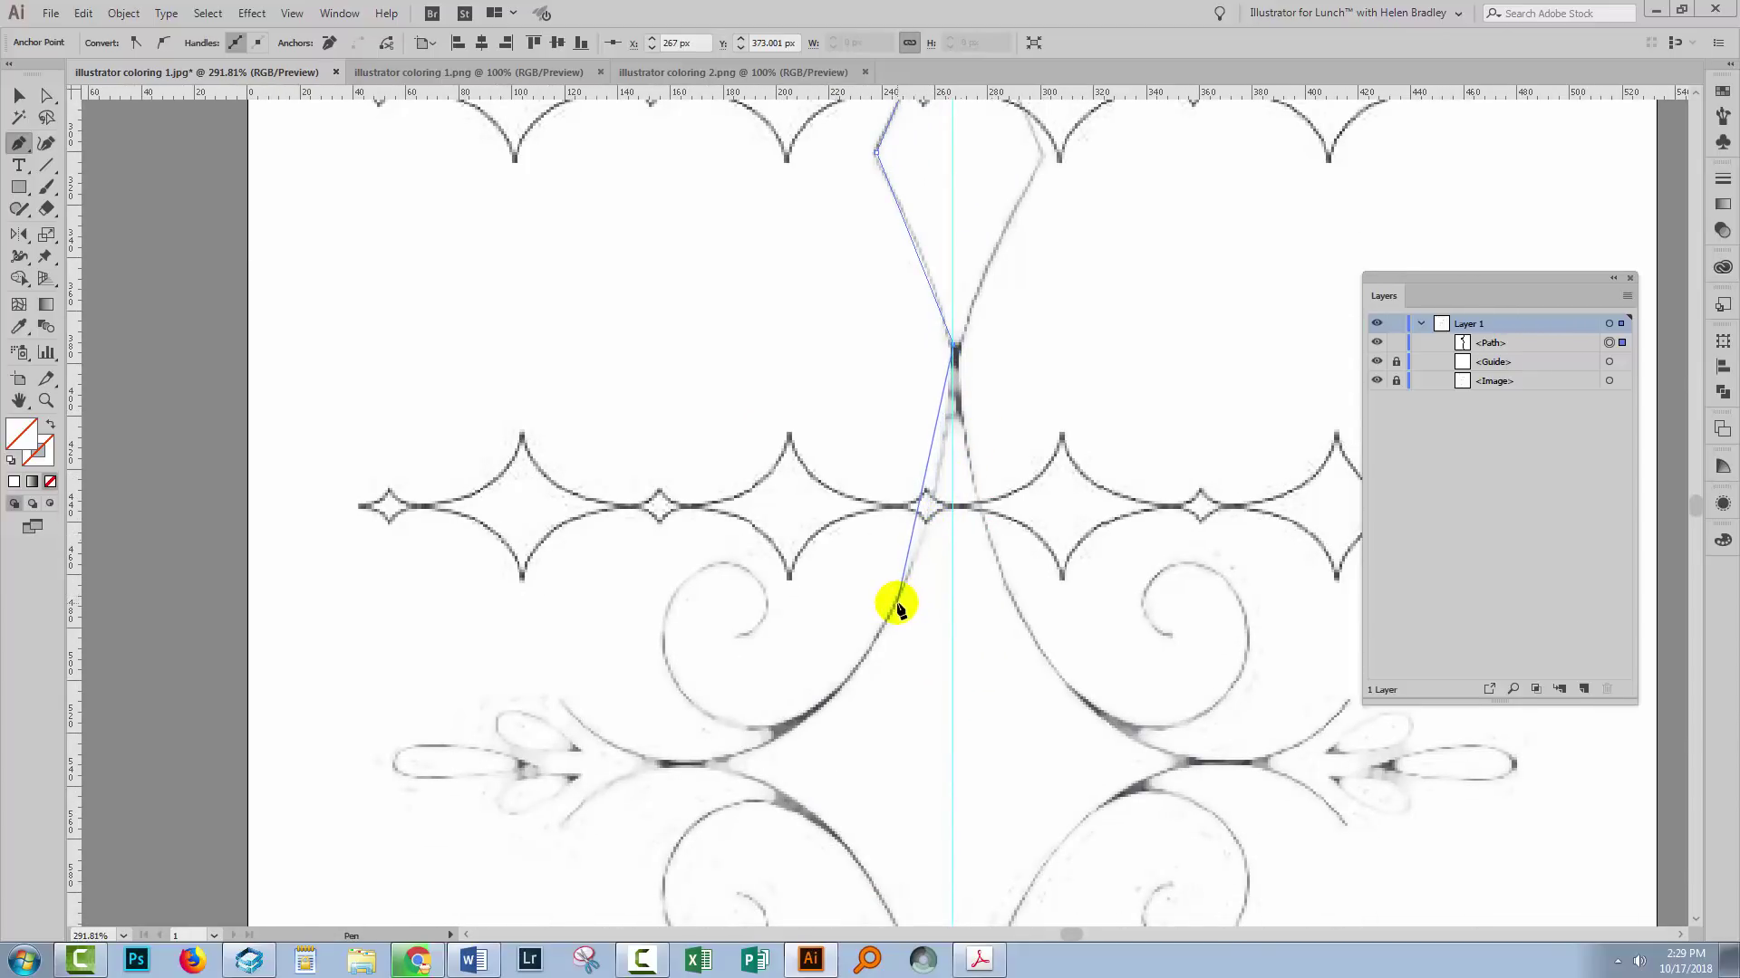
drag(896, 604, 859, 660)
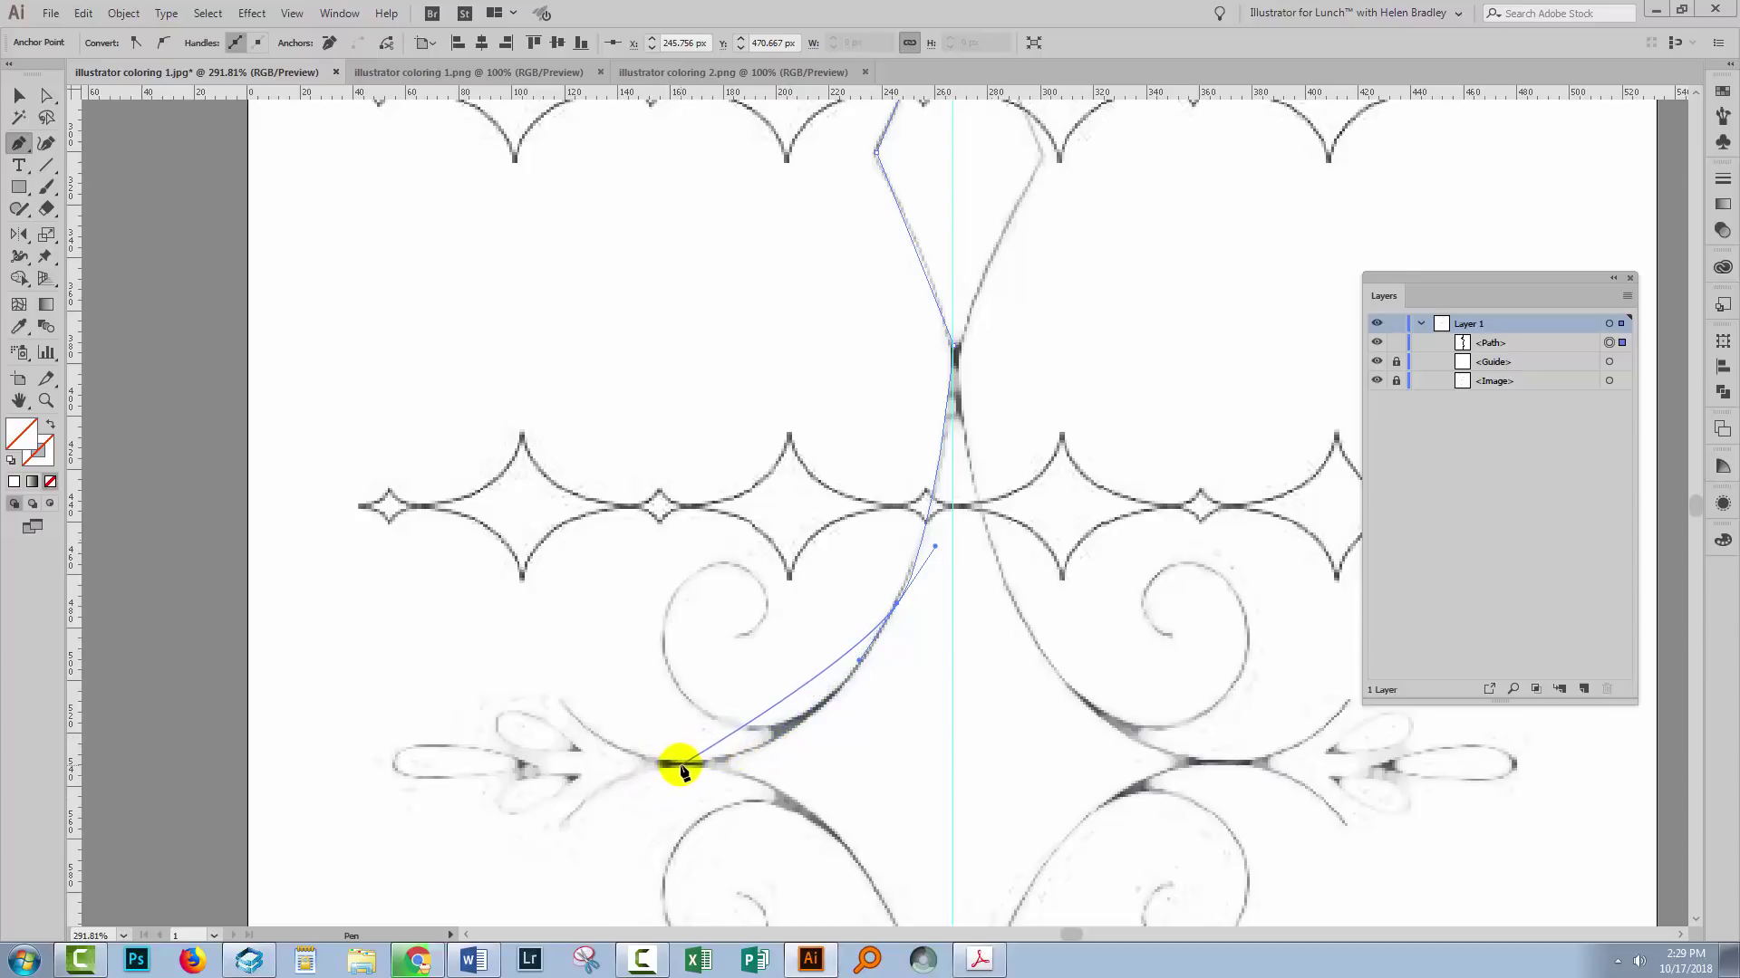
drag(680, 763, 573, 770)
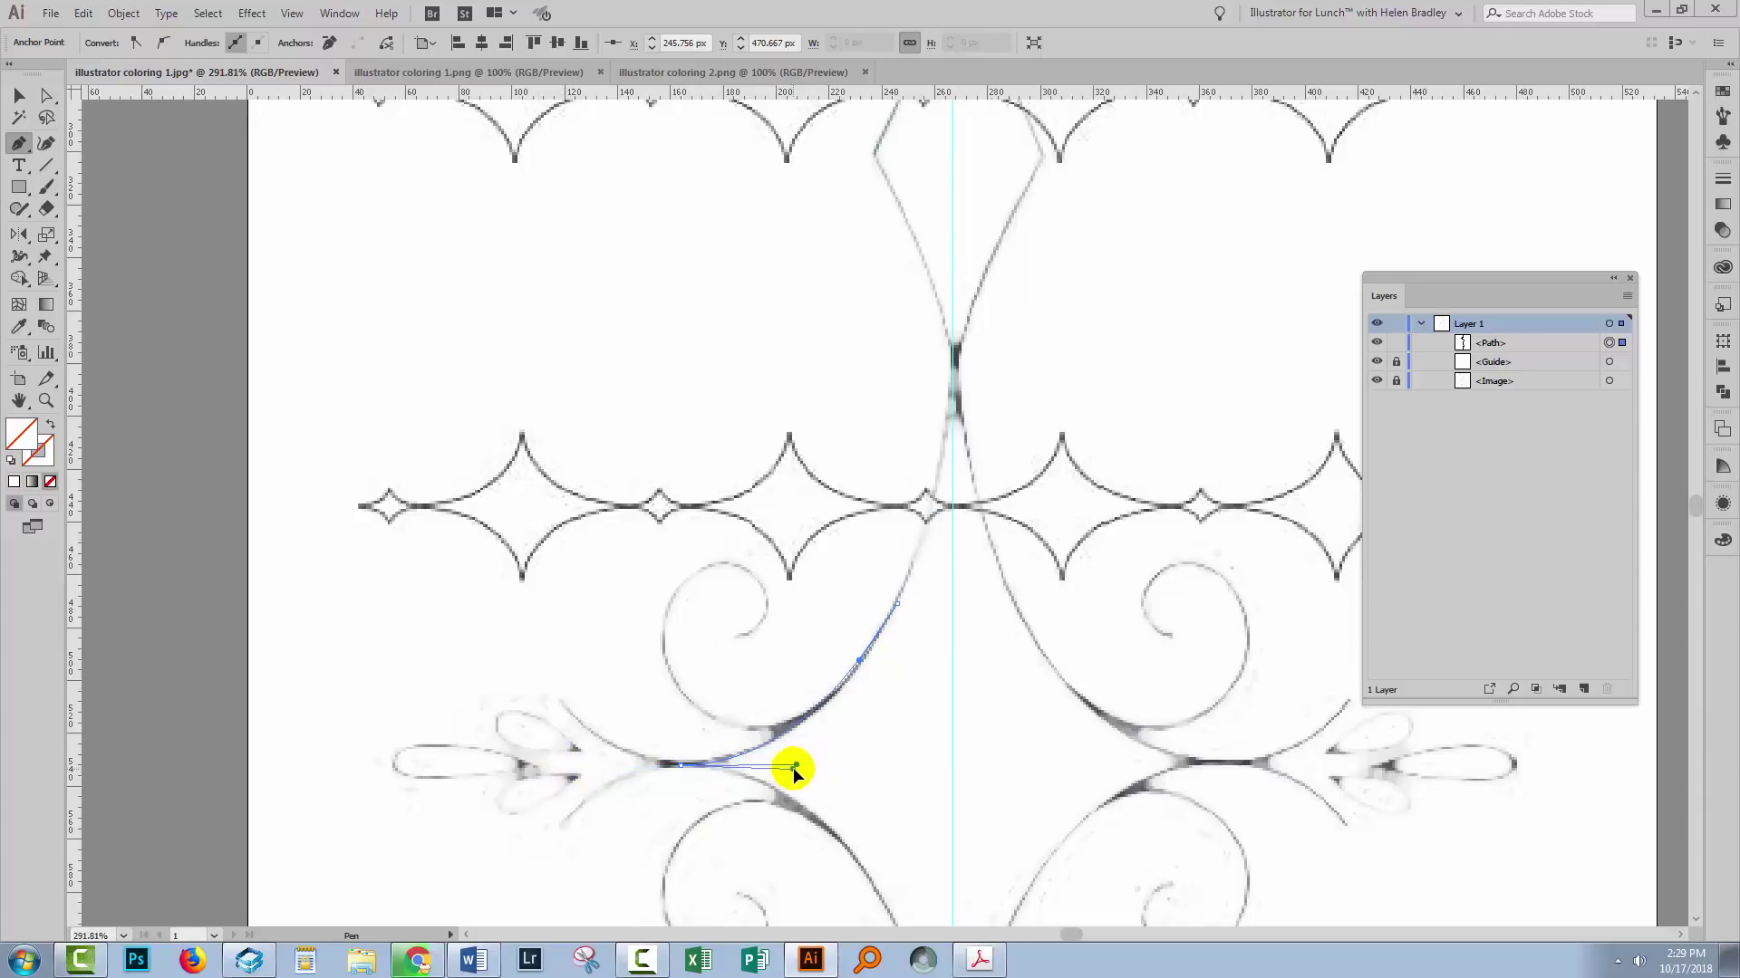
Curve the path from the lower side junction back to the guide at about Y 685 px and angle its outgoing handle along the lower diamond's edge.
drag(892, 831, 804, 503)
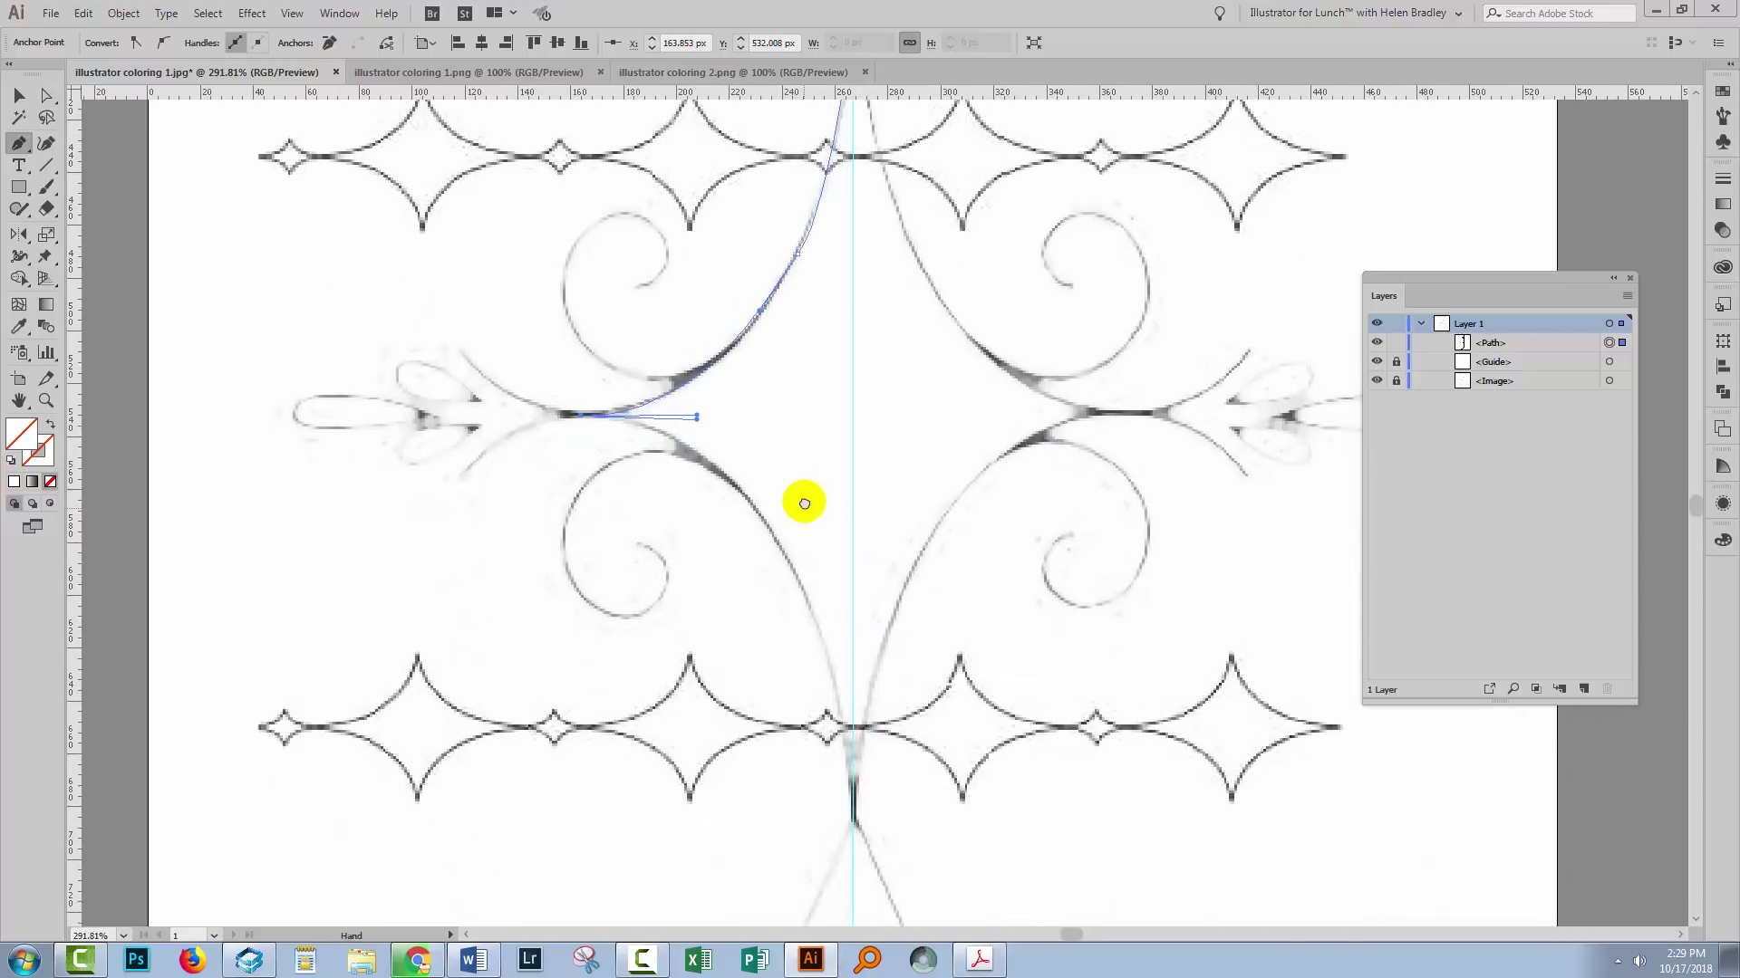
scroll(773, 444, down, 3)
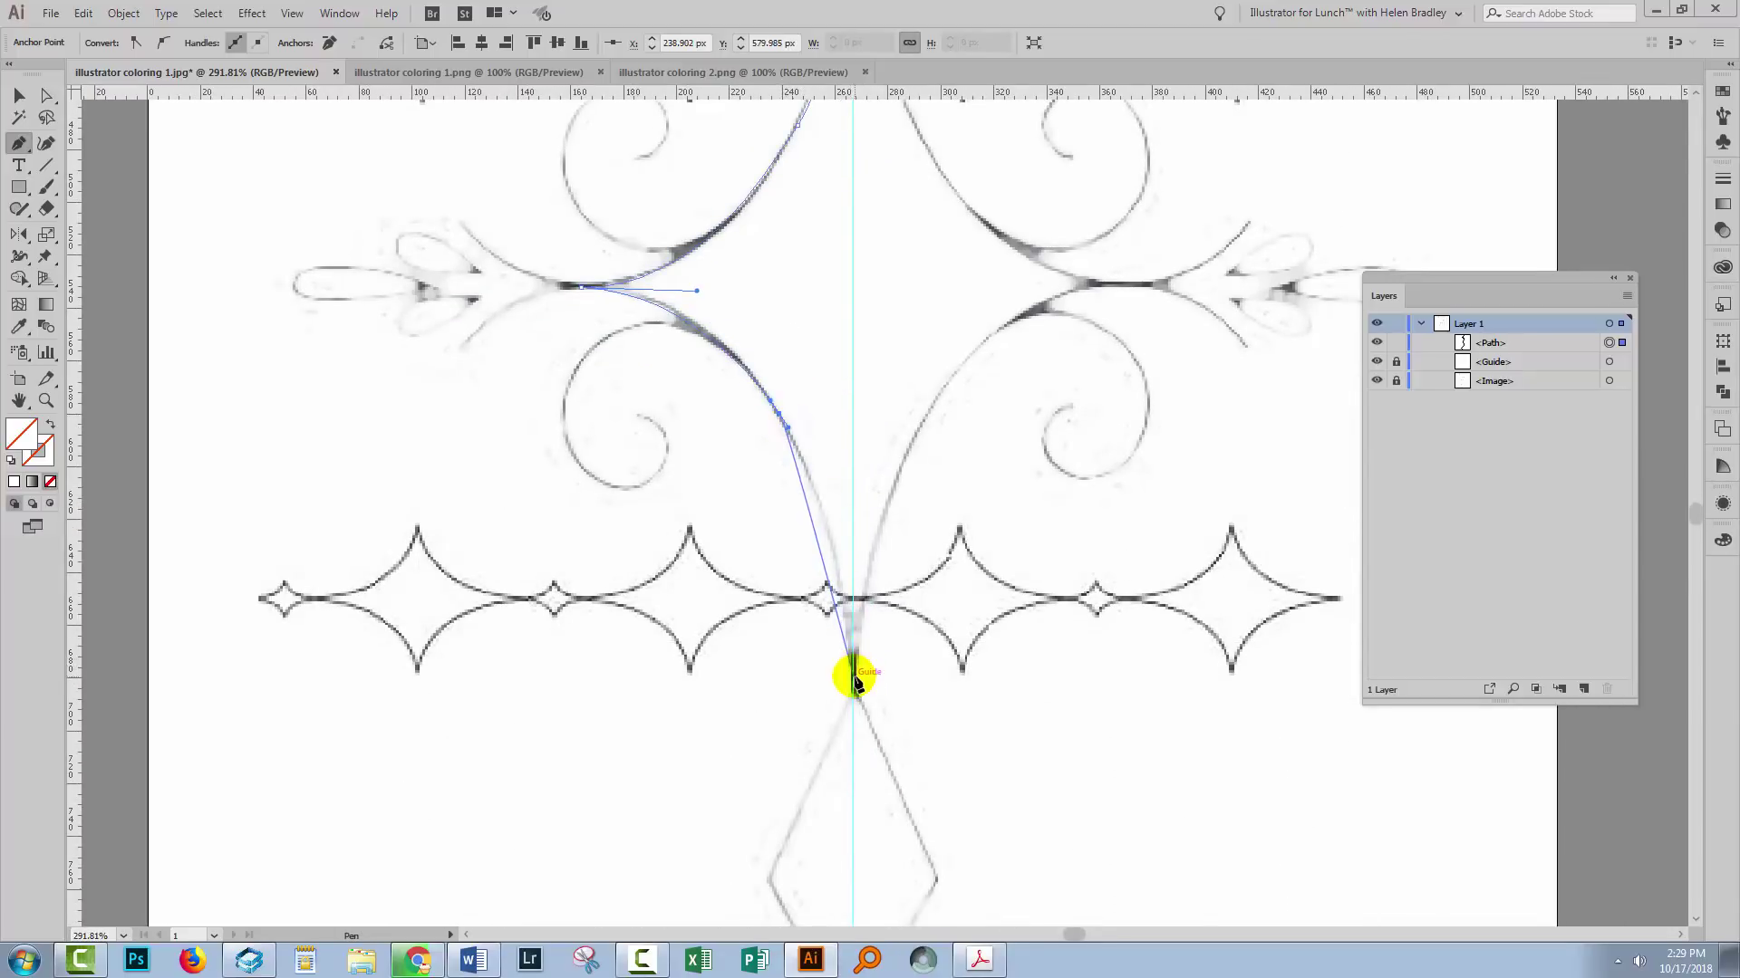
drag(856, 693, 852, 816)
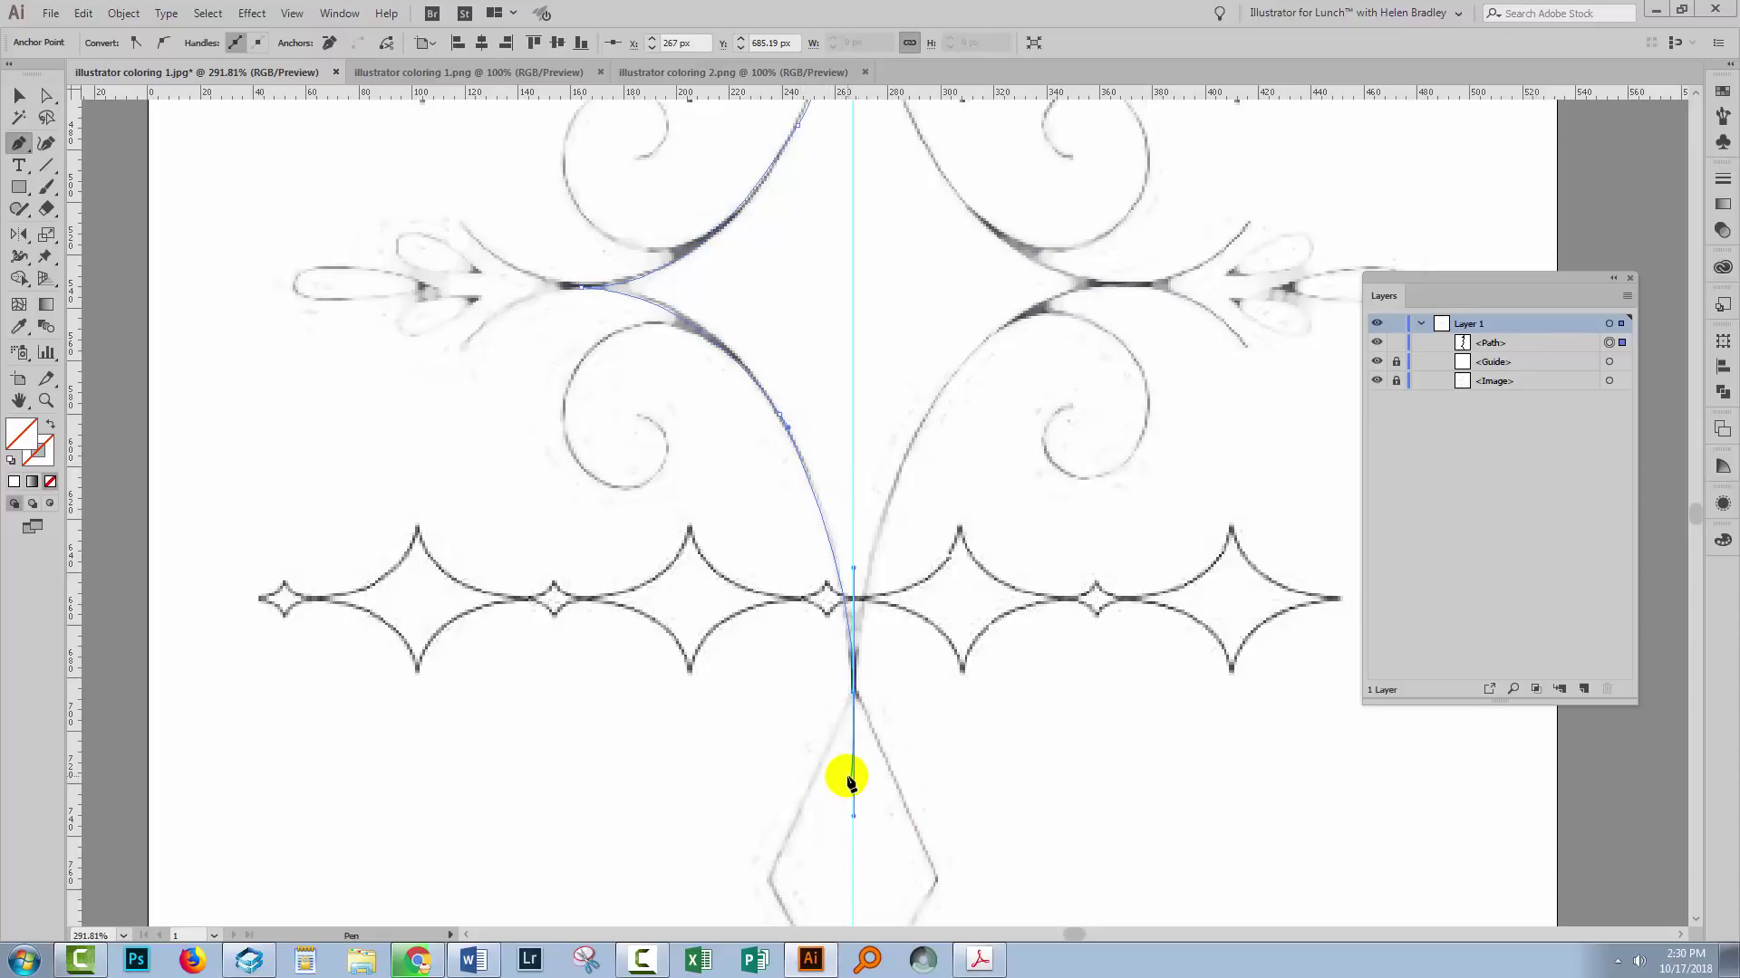
key(alt)
drag(853, 818, 838, 820)
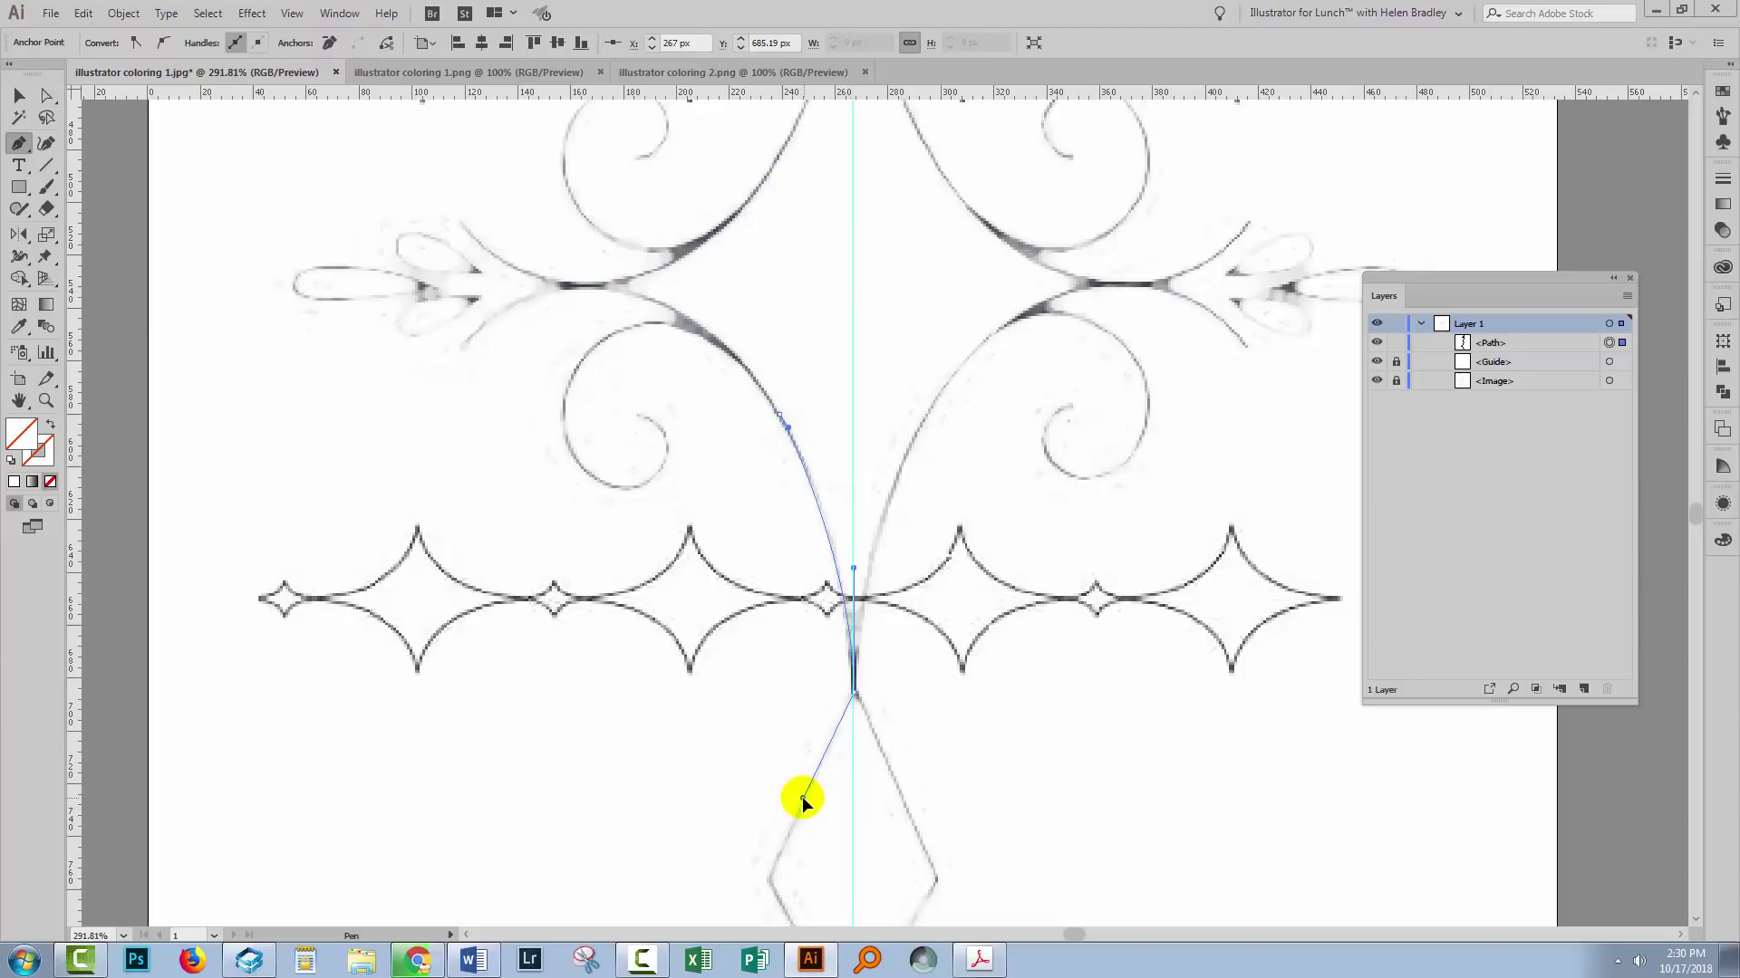
Trace the lower diamond's left half through its side corner to the bottom tip on the guide at about Y 836 px and fit the artboard in view.
scroll(875, 725, down, 4)
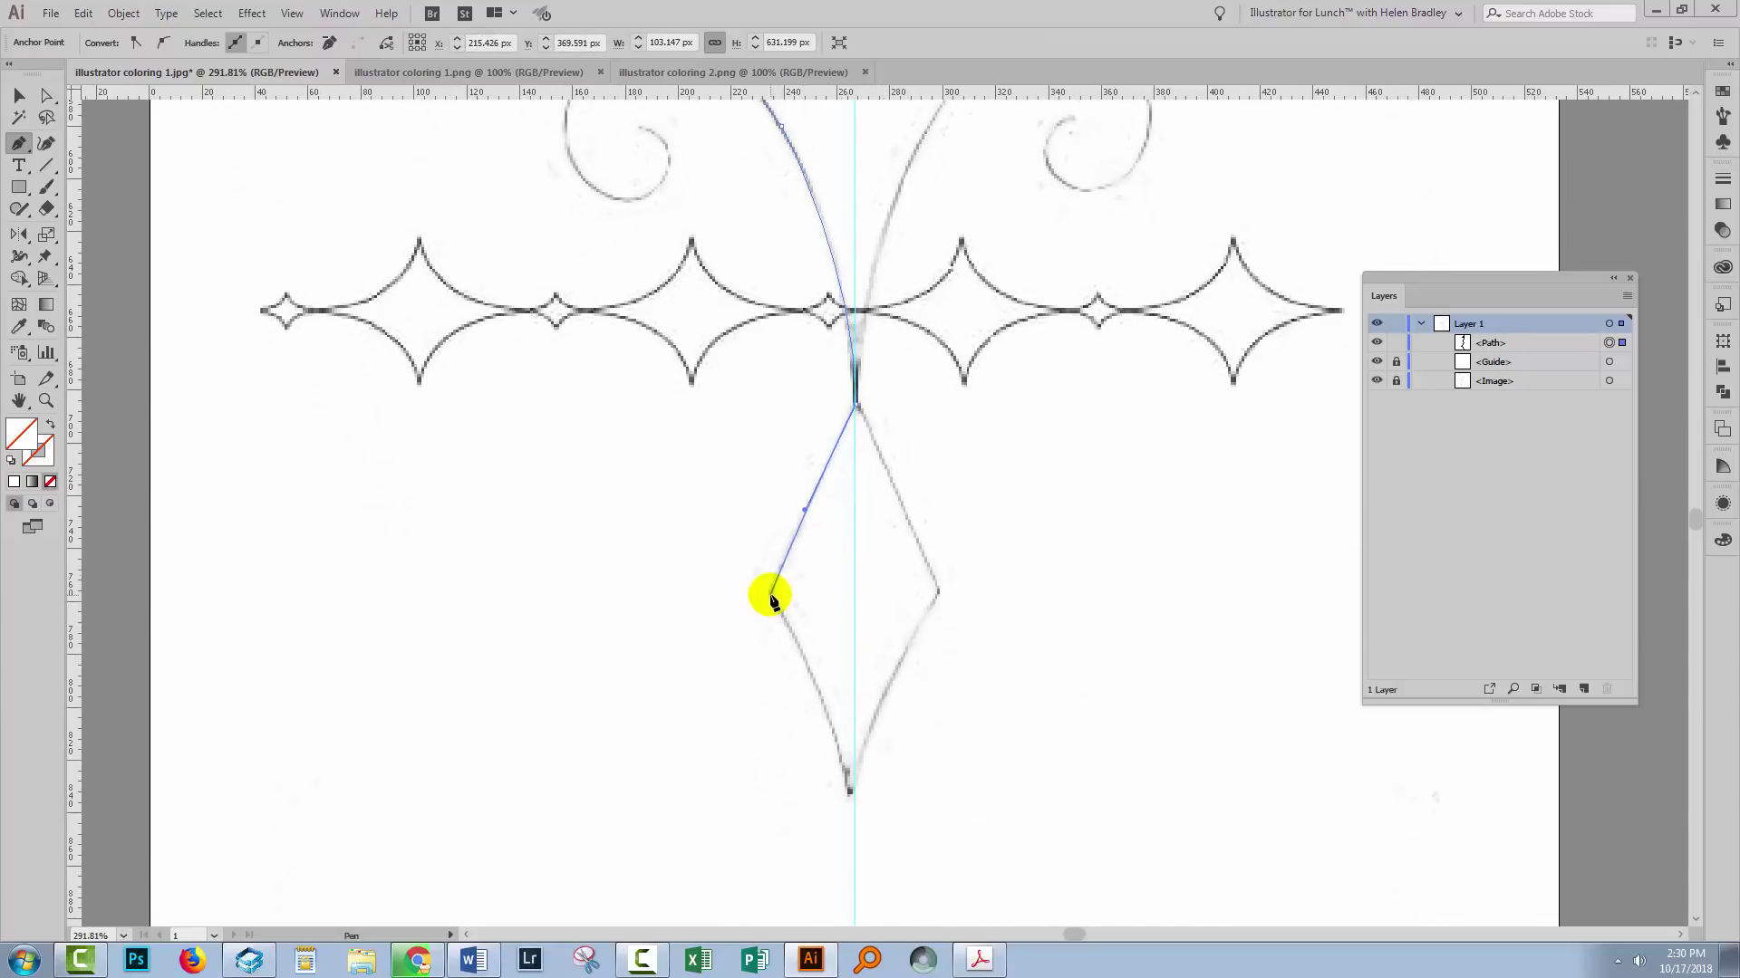
click(770, 595)
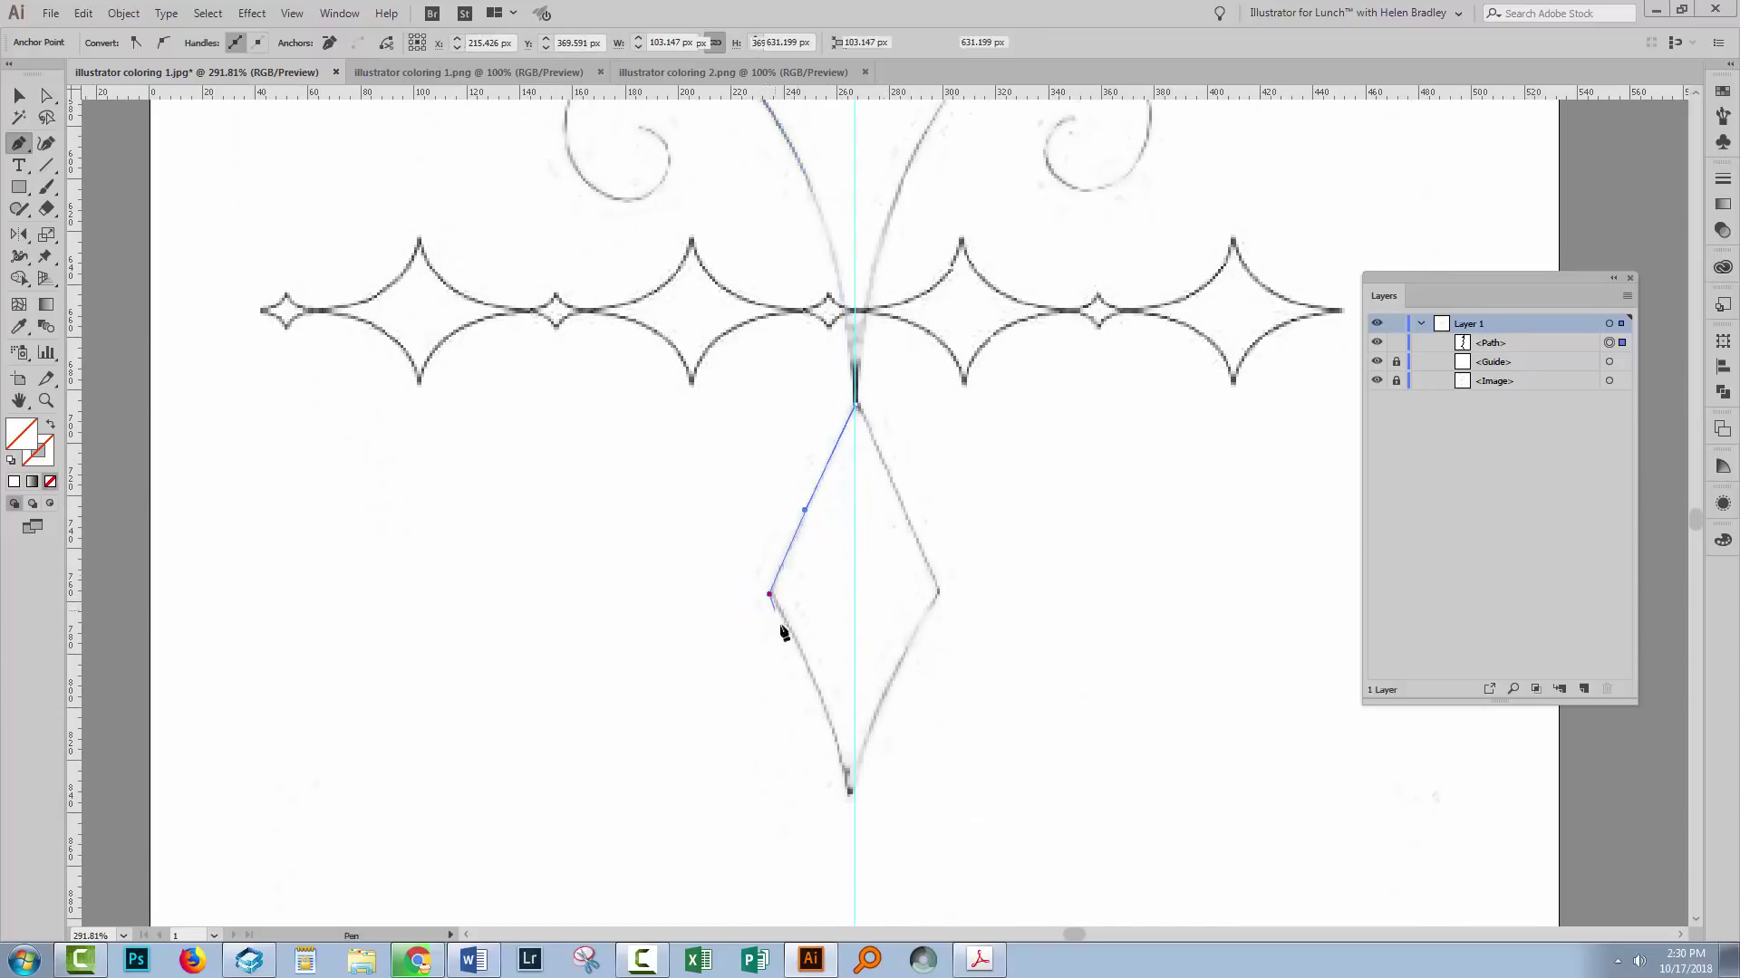
click(853, 797)
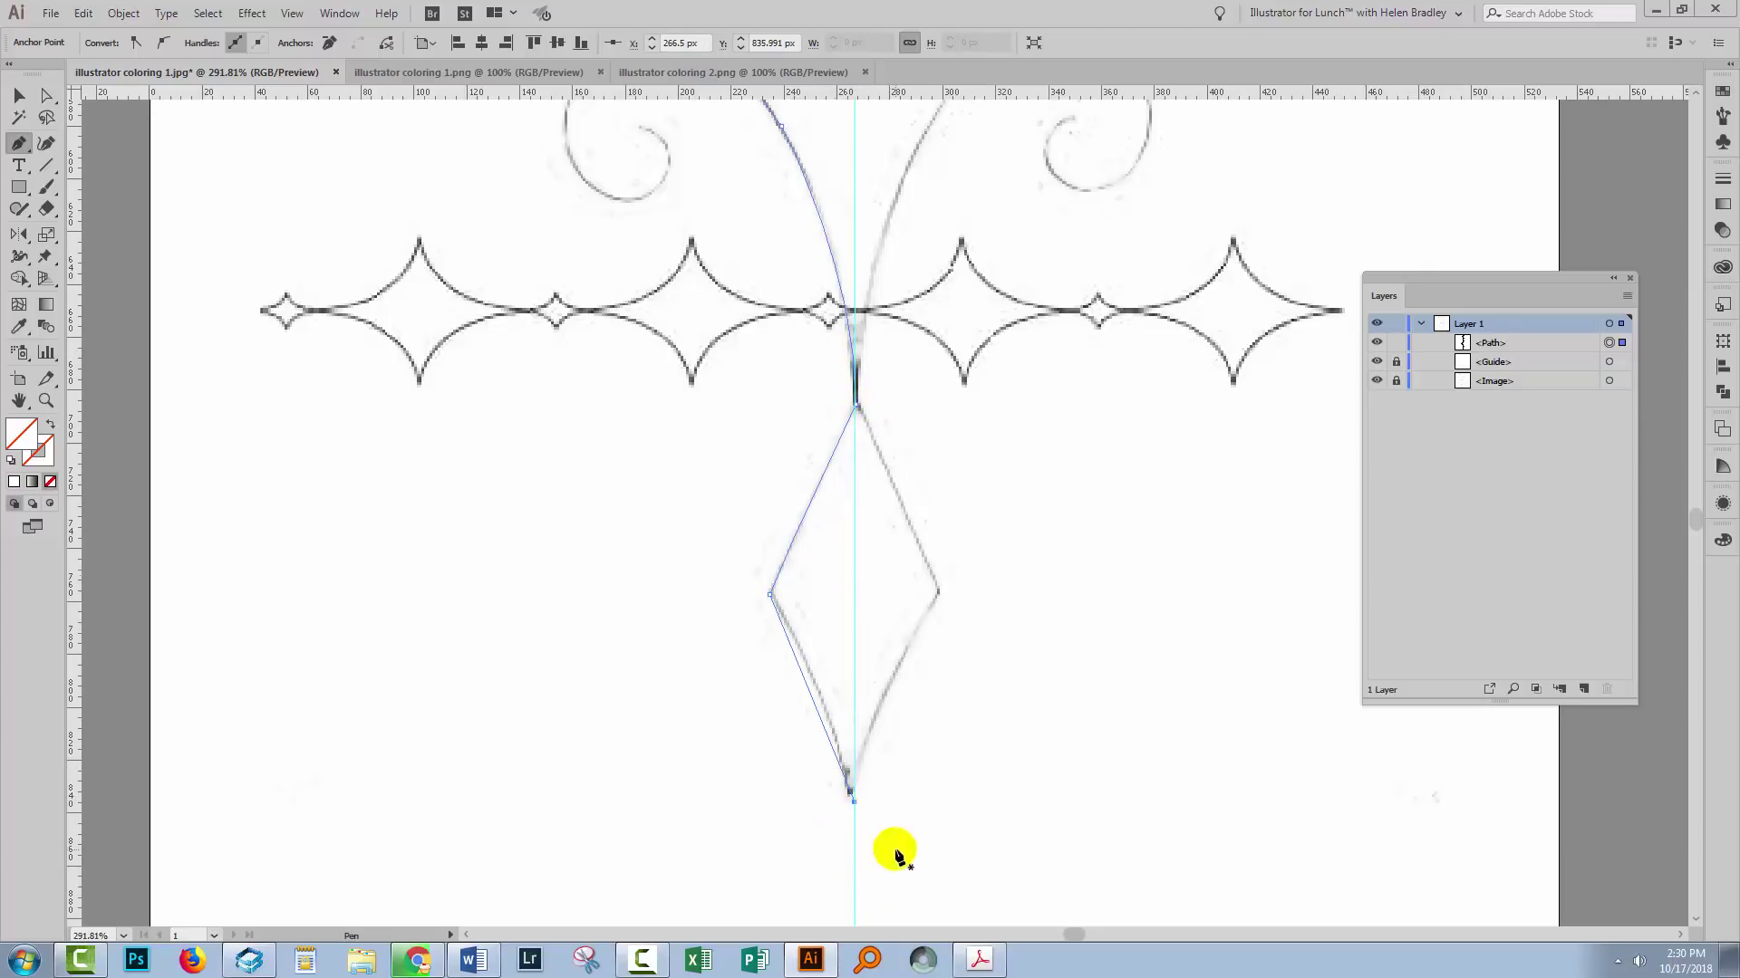
key(ctrl+0)
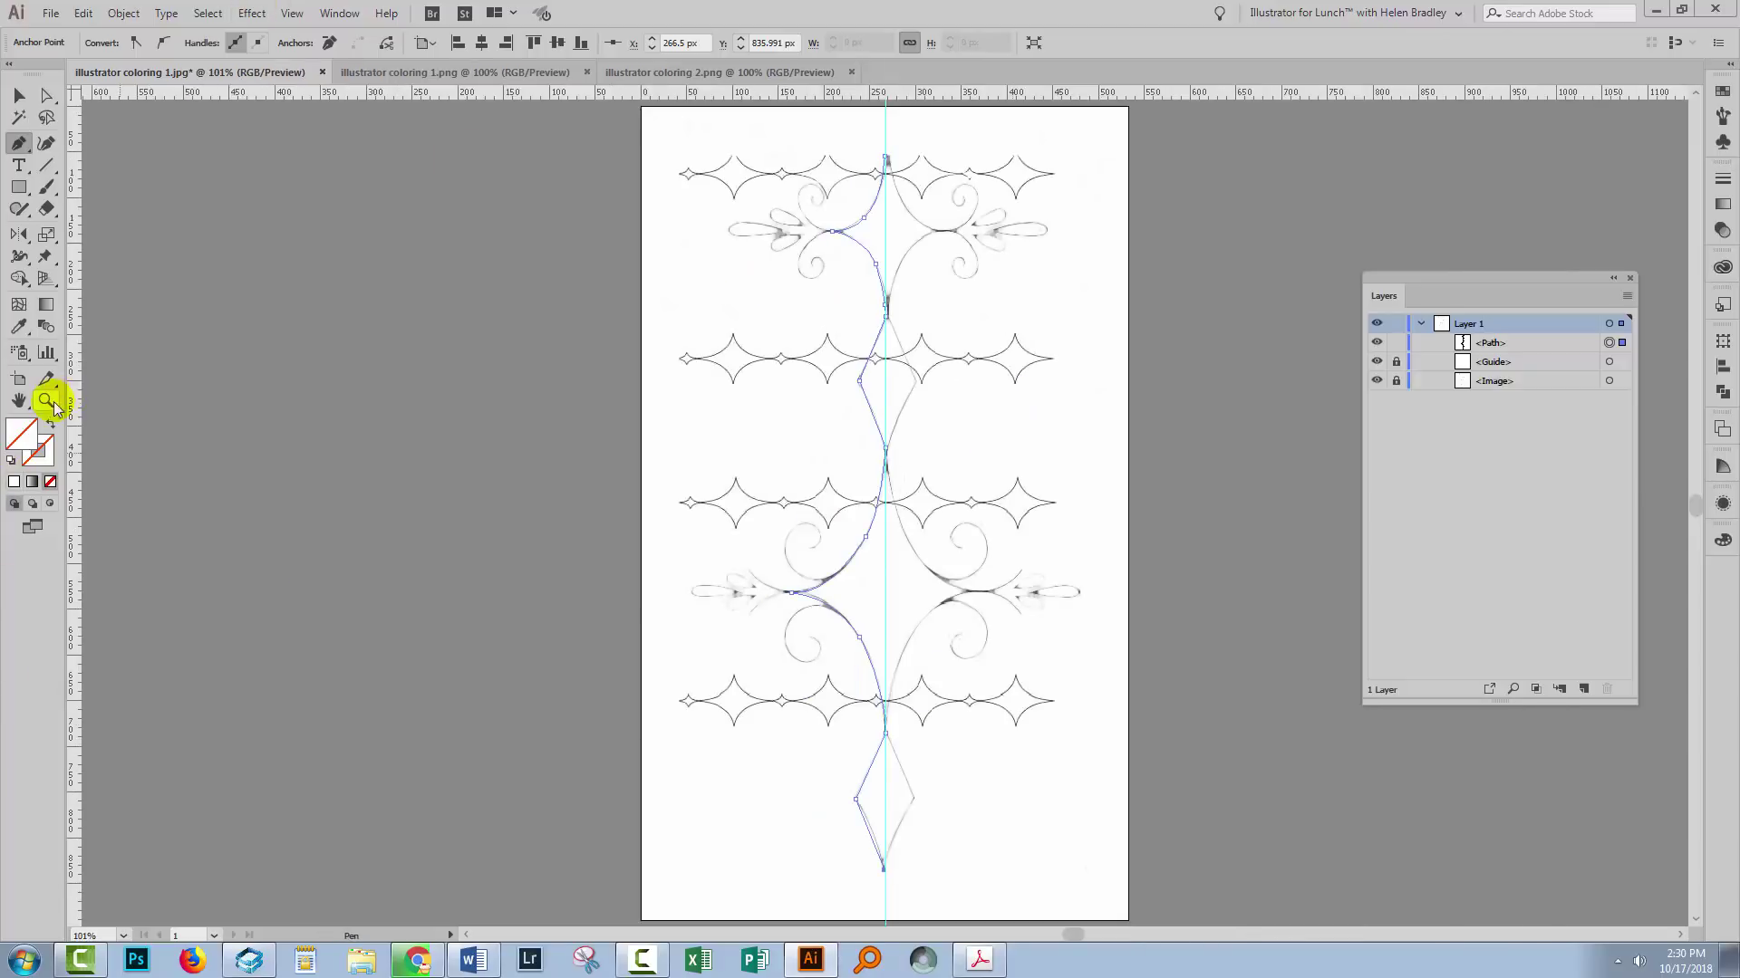
Give the traced path an orange-red stroke, ff3400, with no fill.
click(19, 95)
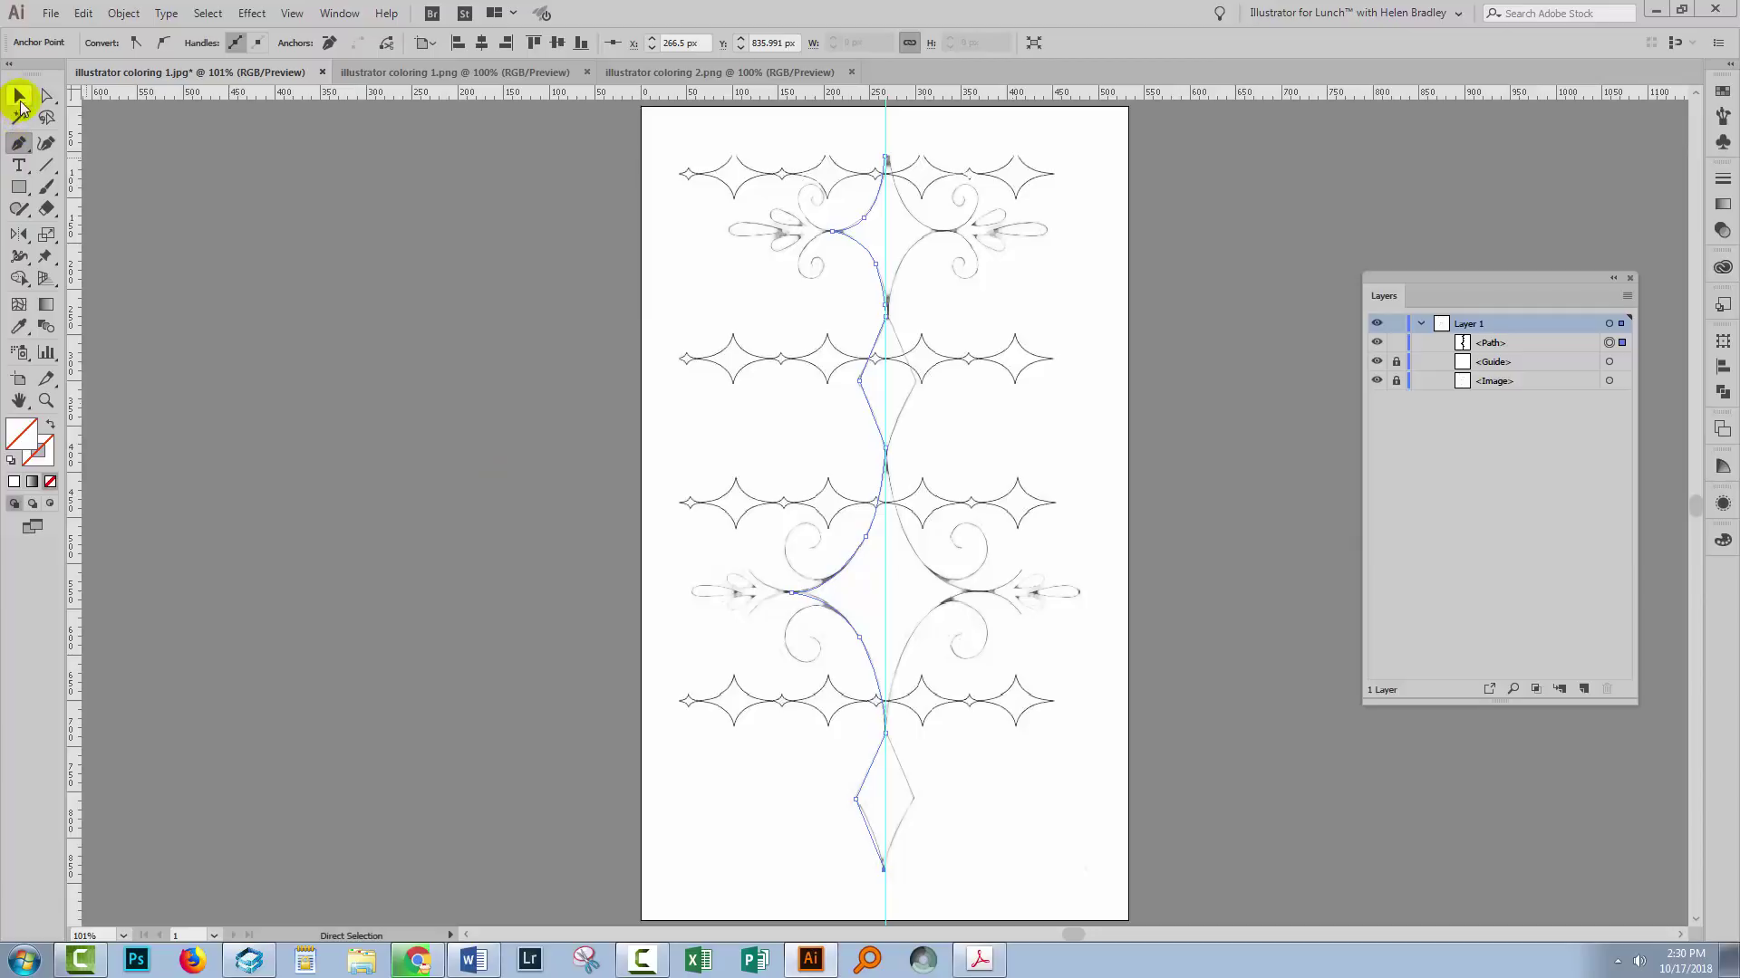
click(39, 453)
click(51, 482)
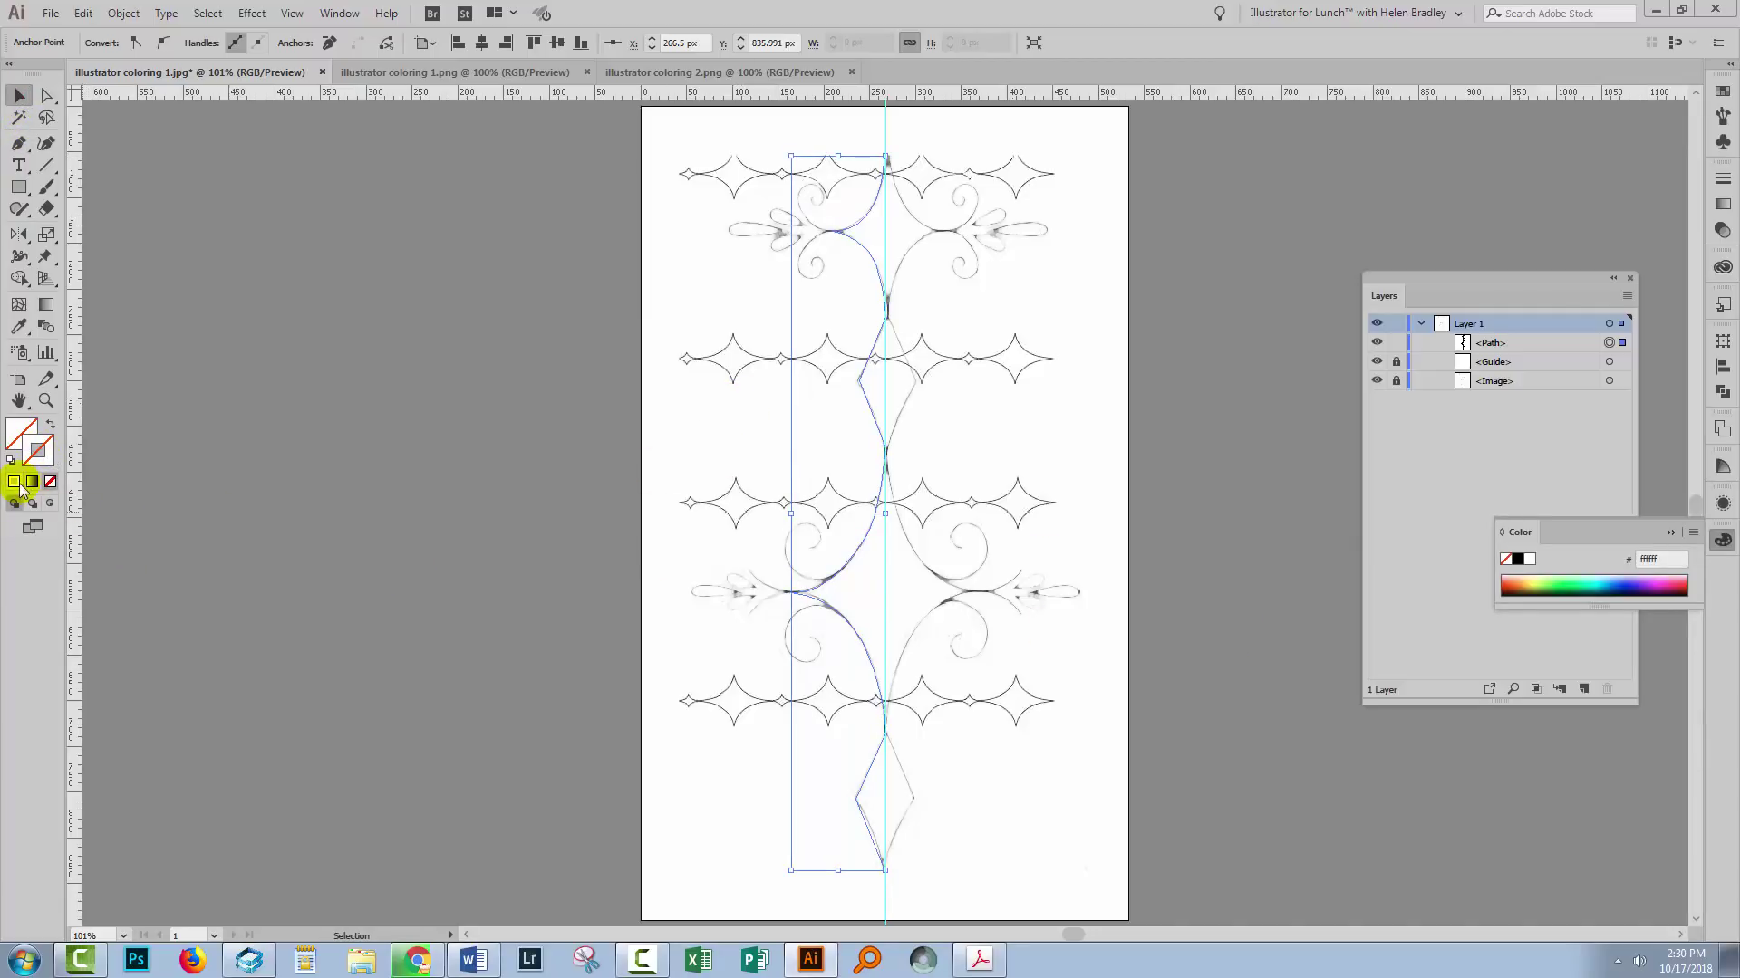
click(1507, 584)
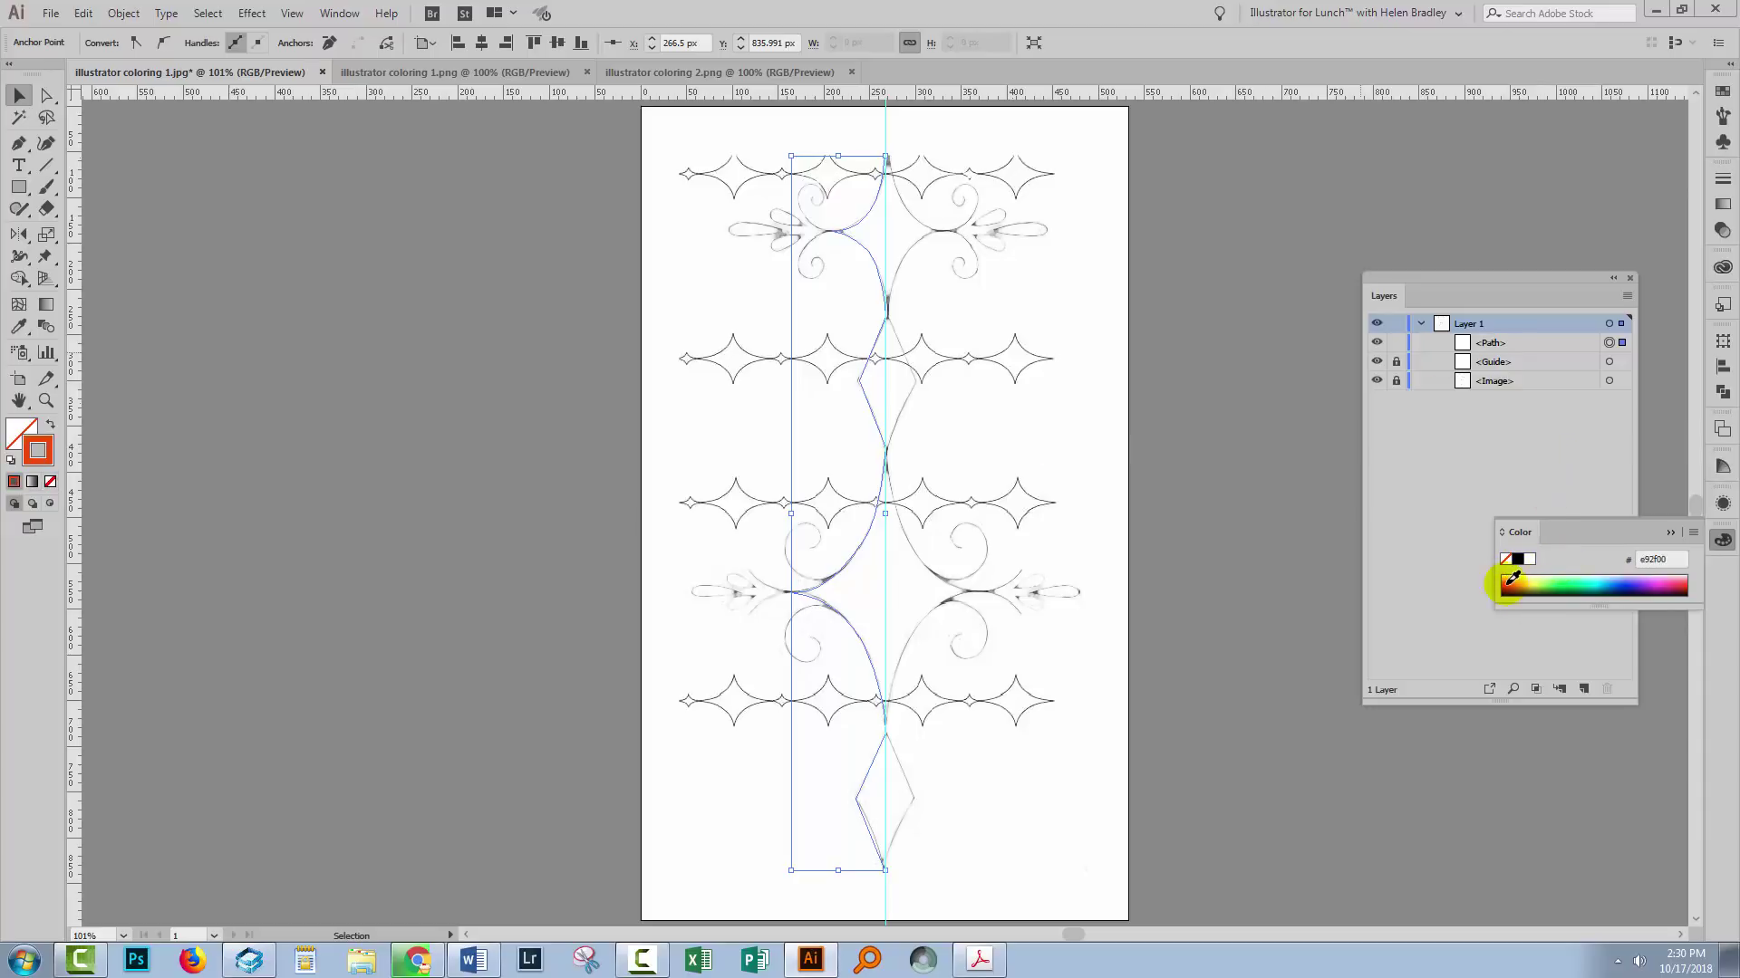
click(1506, 583)
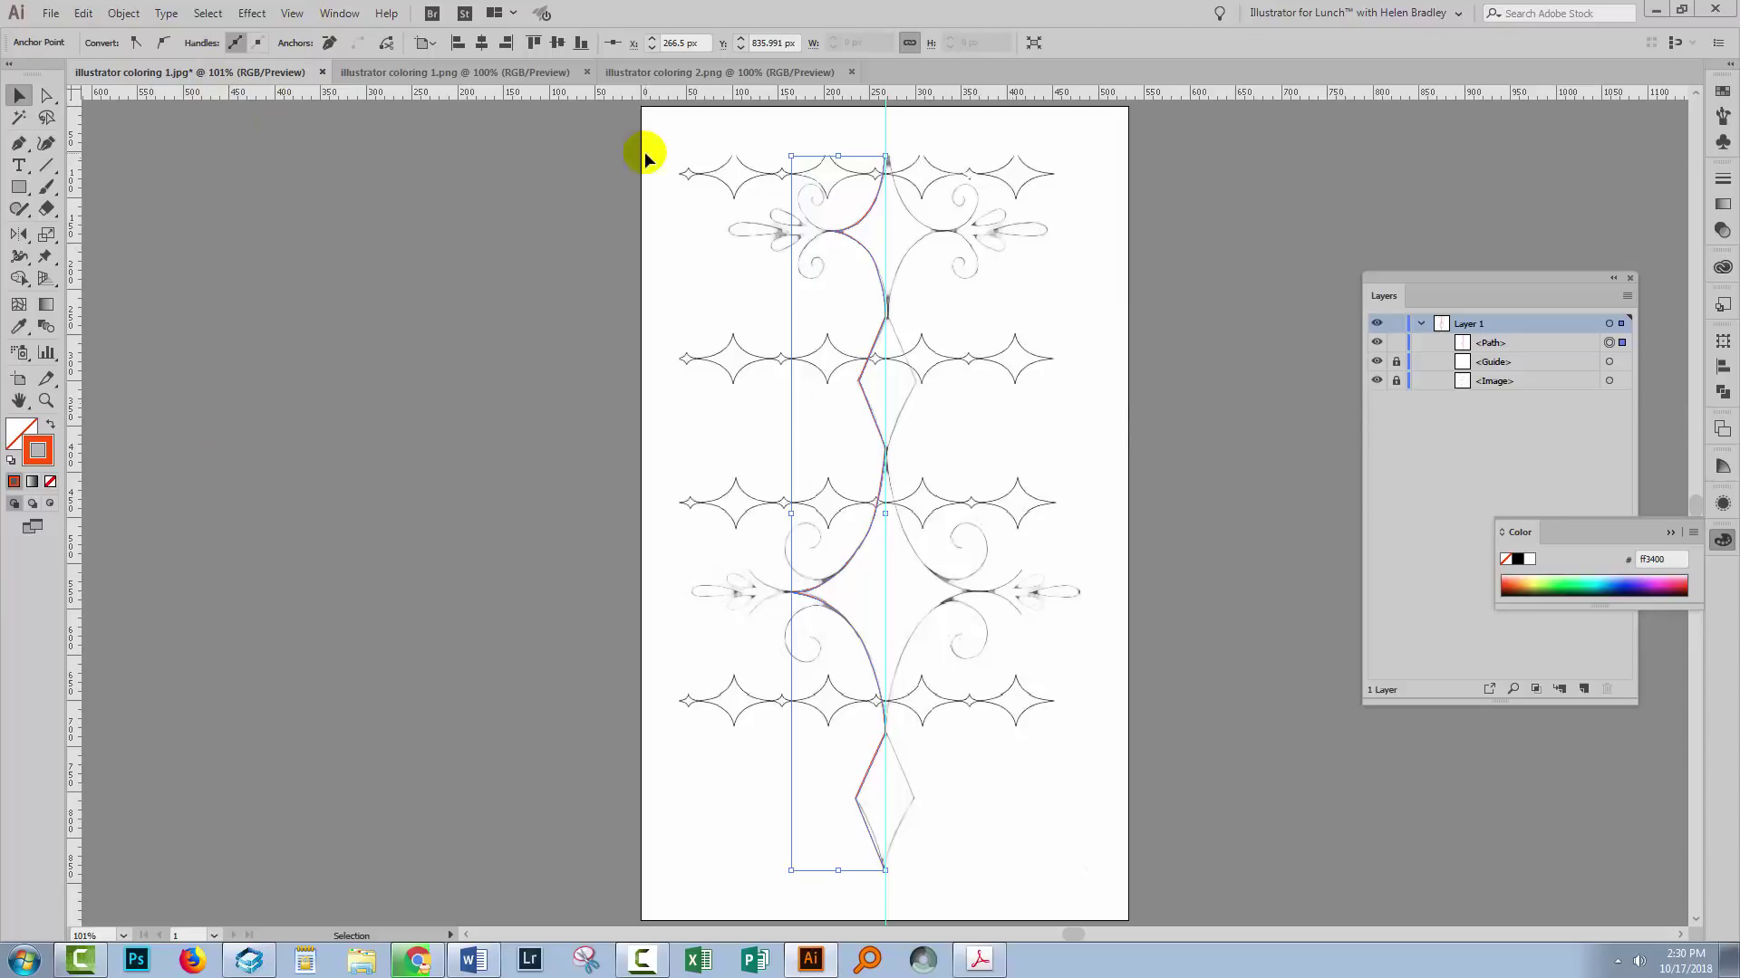
Set the traced path's stroke weight to 2 px and deselect the path.
click(1721, 502)
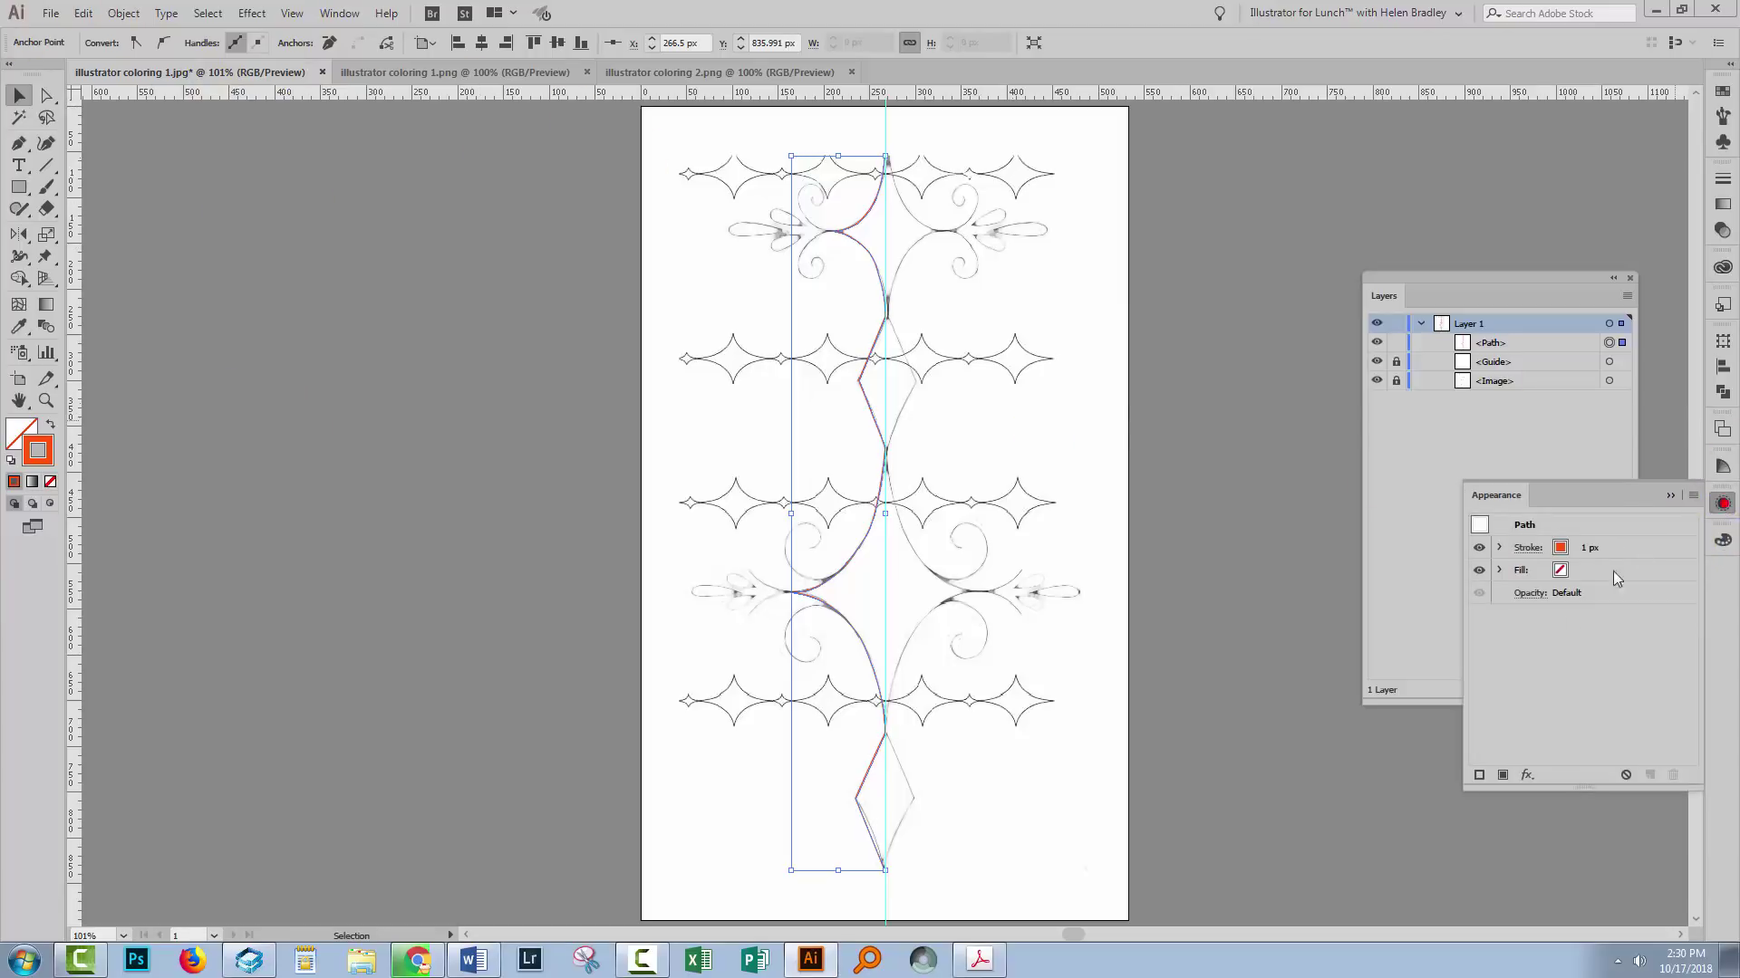
click(337, 14)
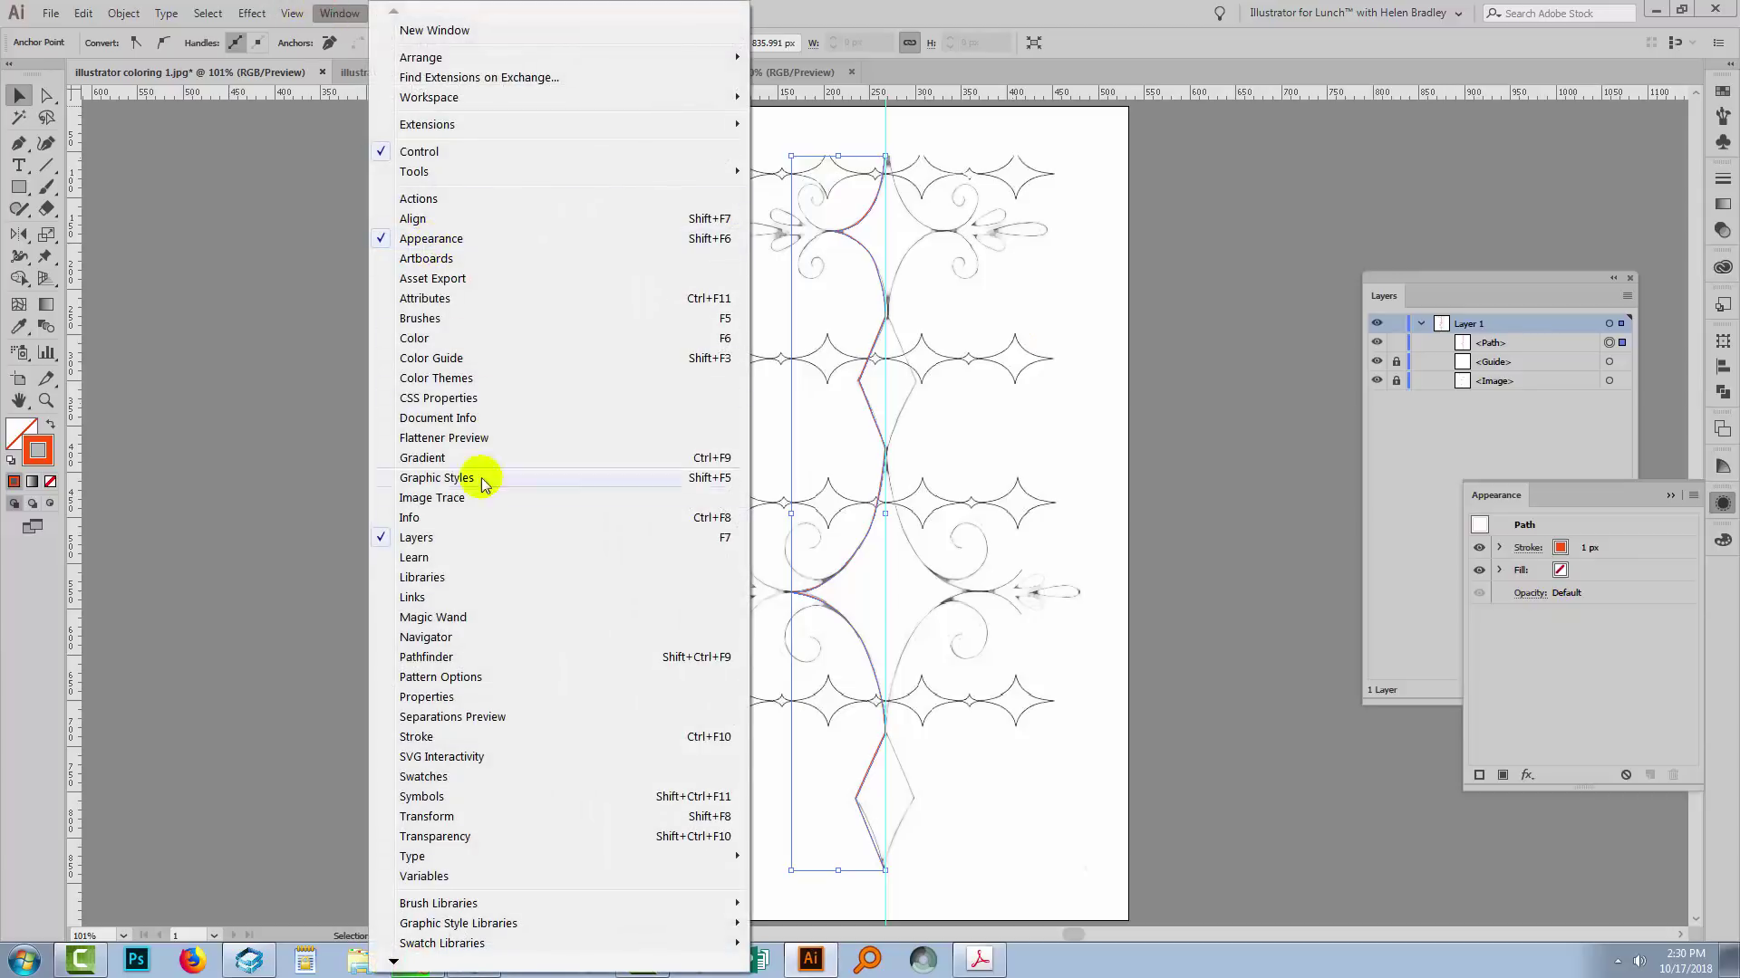
click(1598, 551)
click(1596, 545)
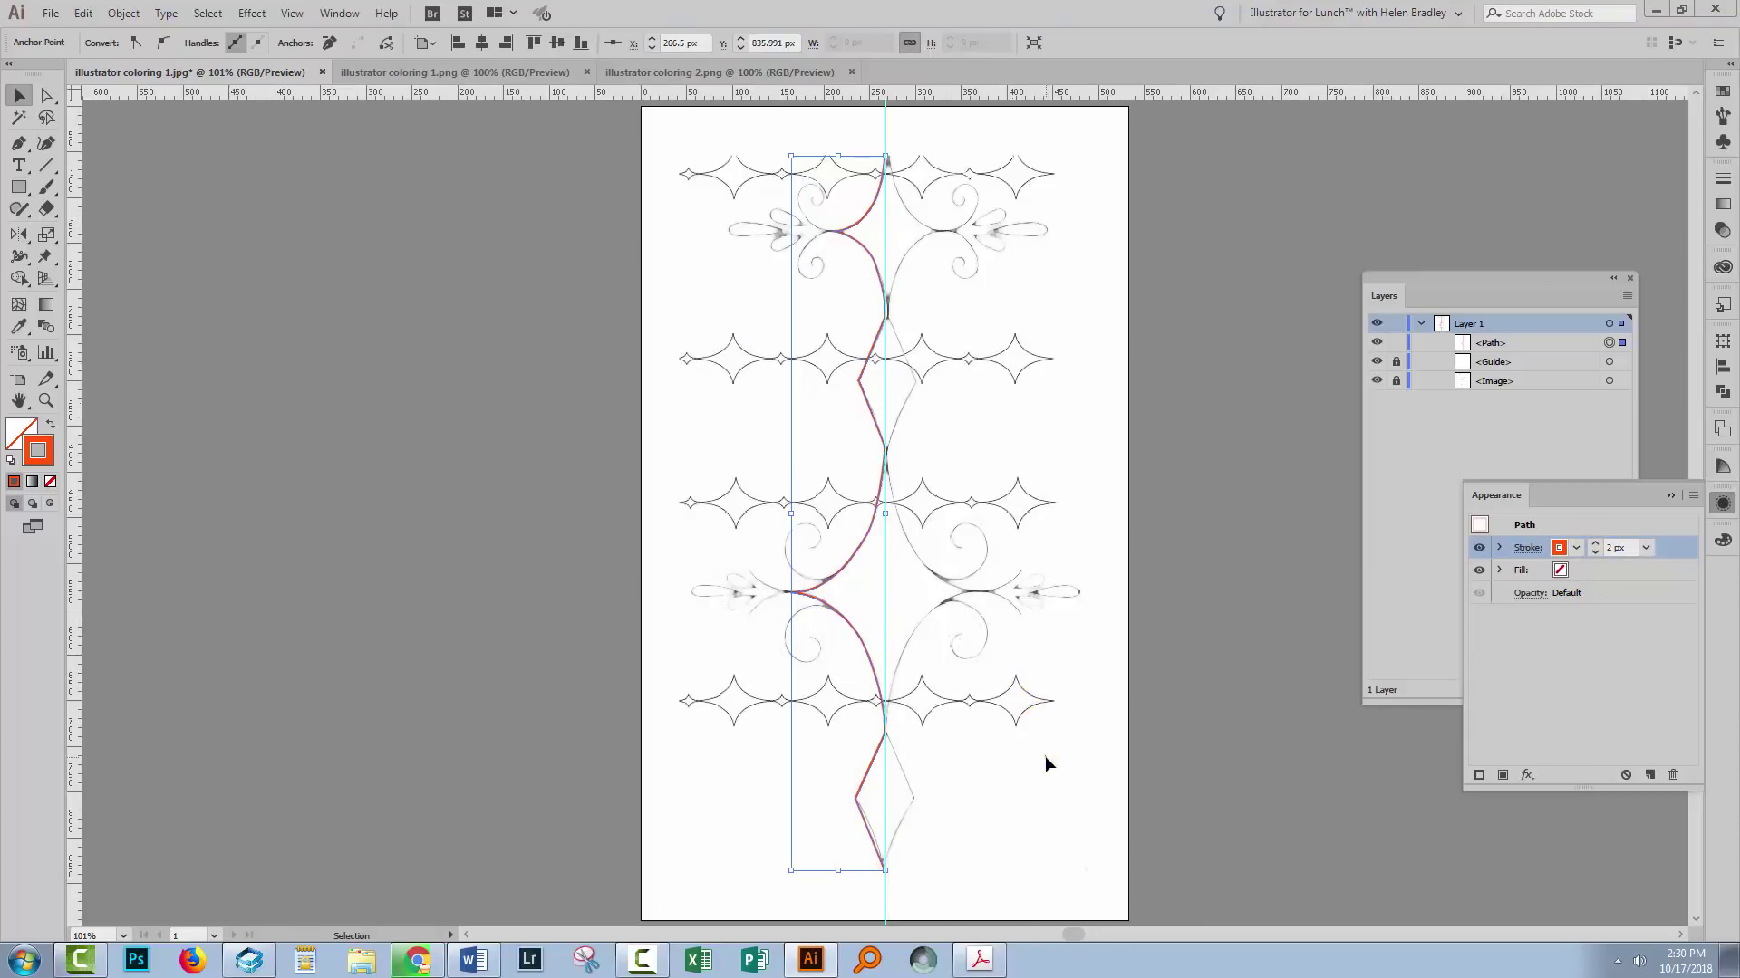
click(1069, 759)
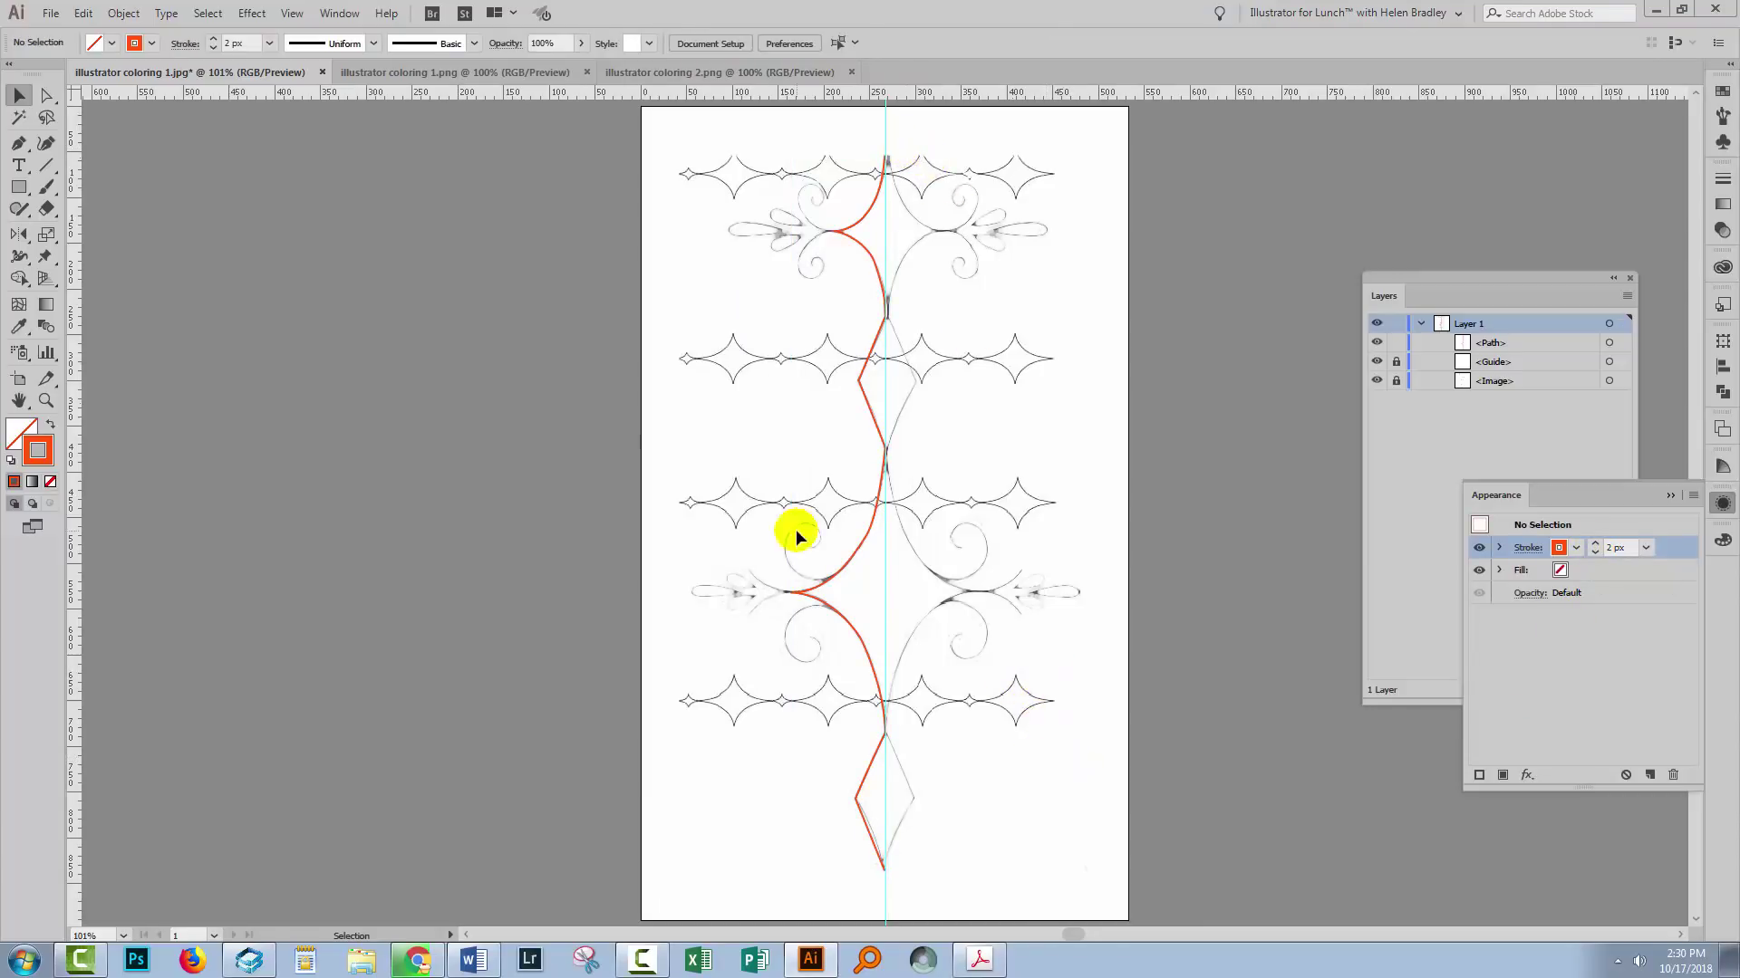
Hide the template image and reflect a copy of the traced path across the centre guide on the vertical axis.
click(1376, 380)
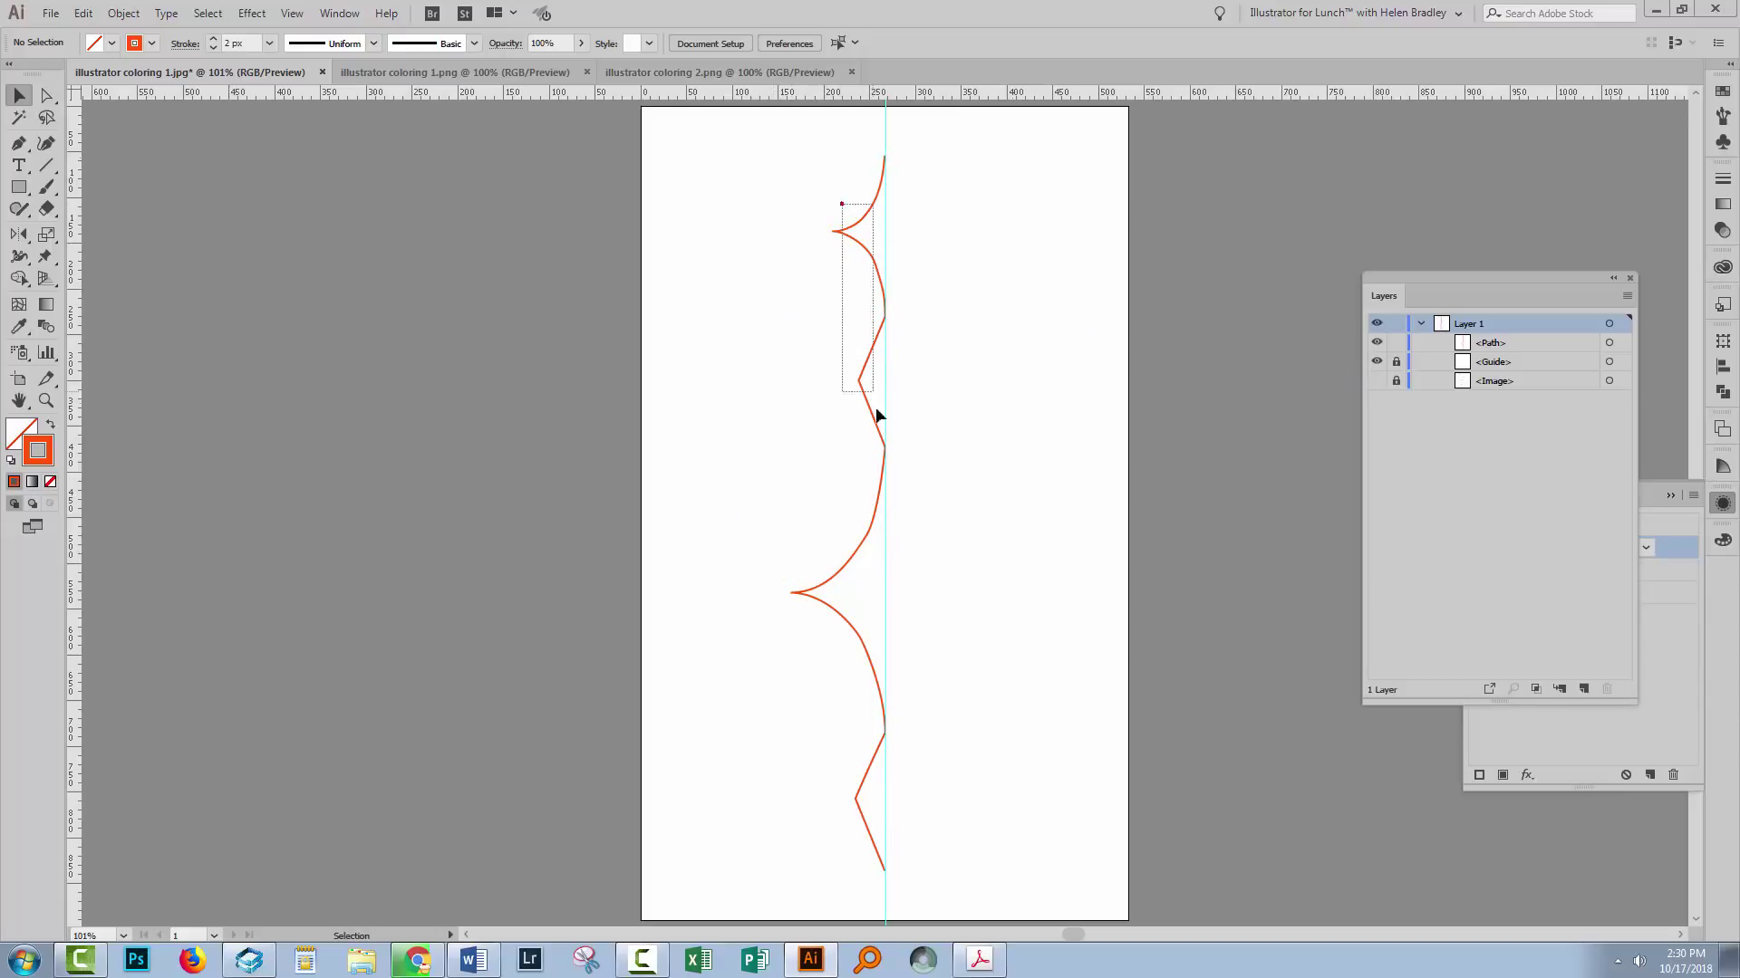
drag(877, 415, 792, 394)
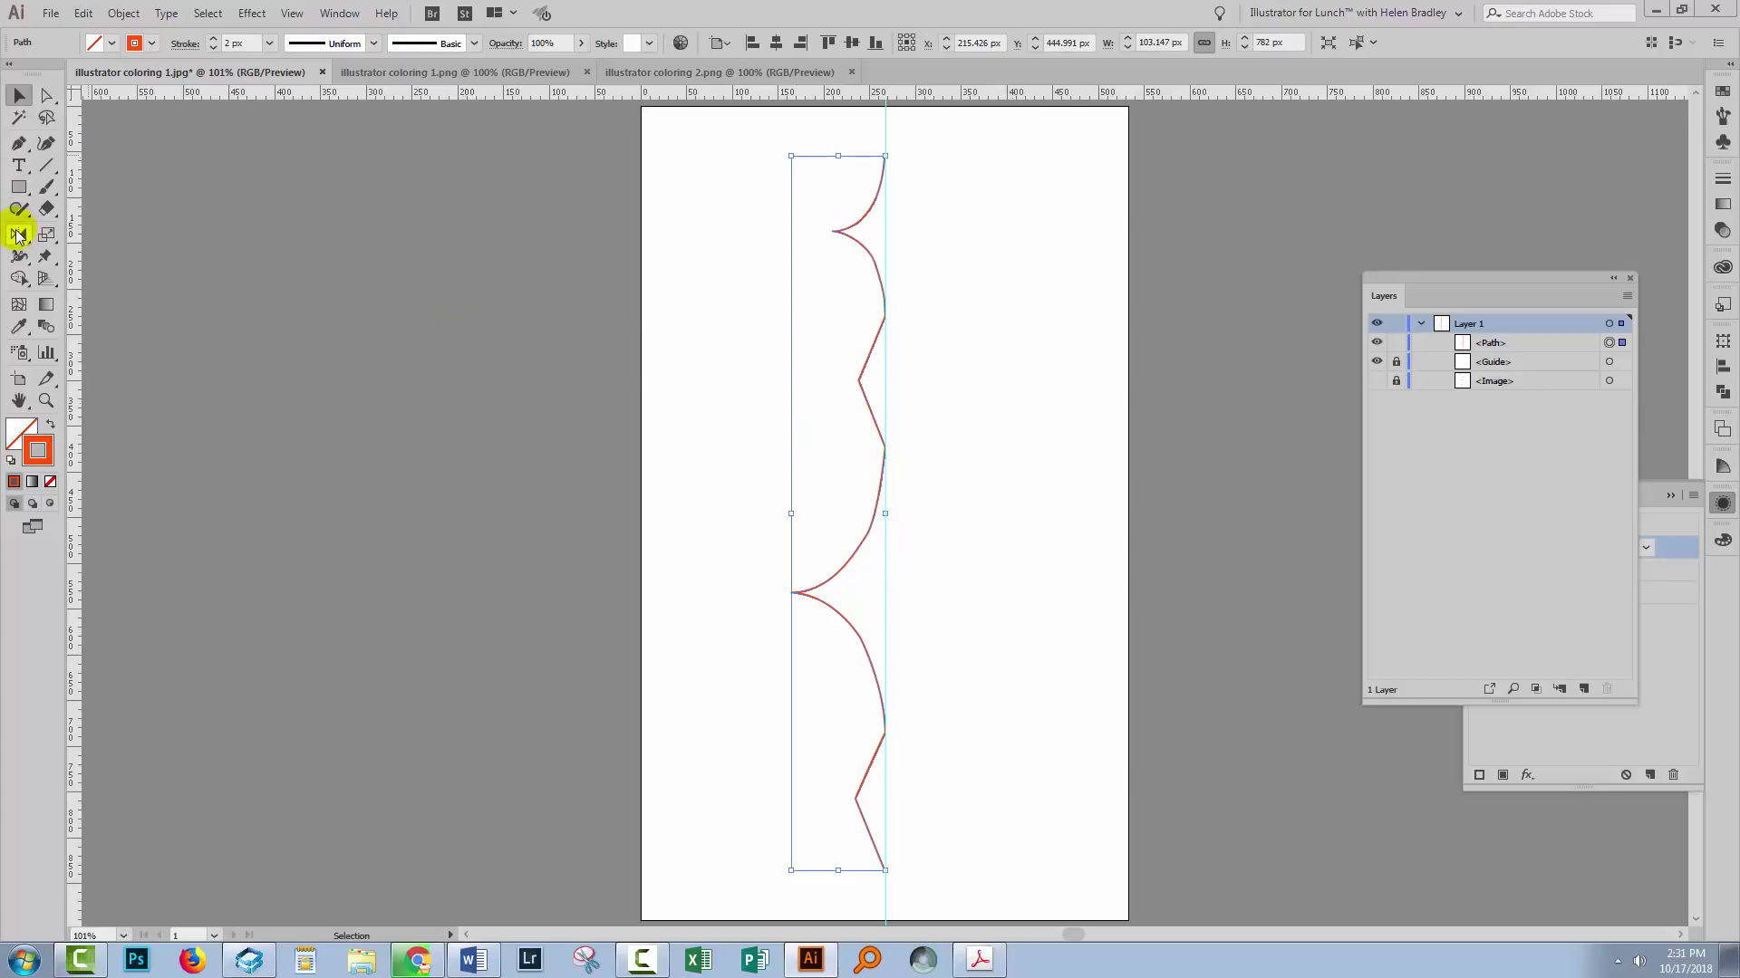
drag(18, 234, 85, 257)
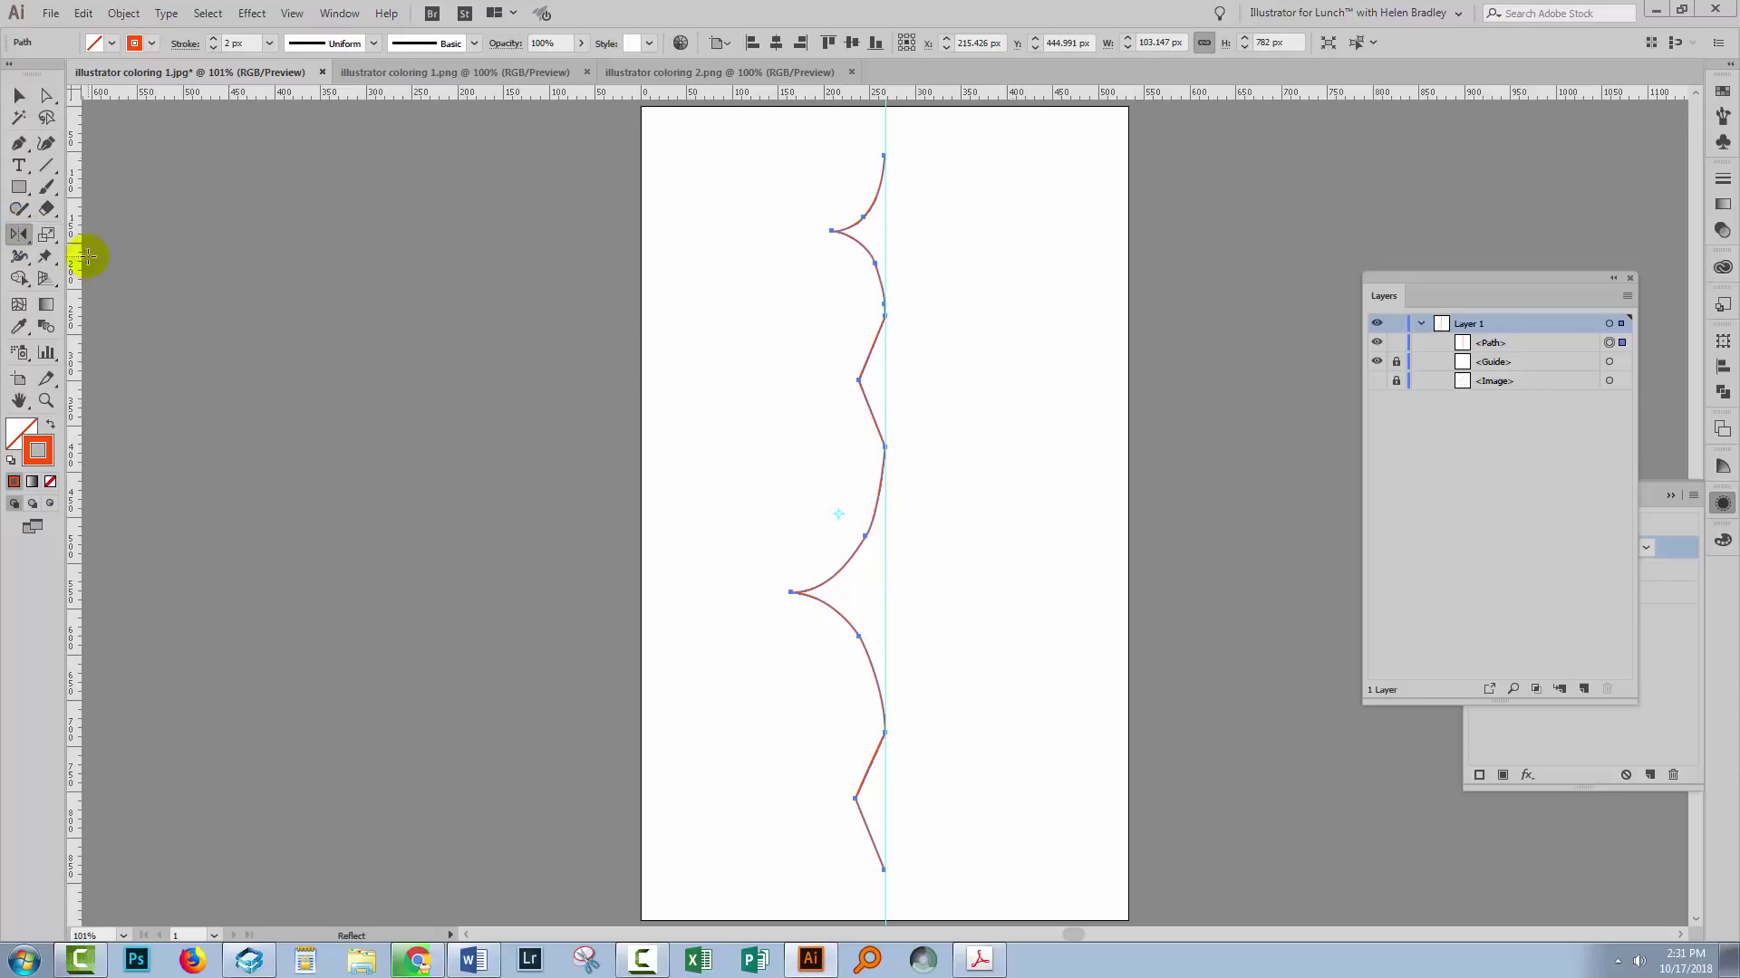
alt+click(885, 520)
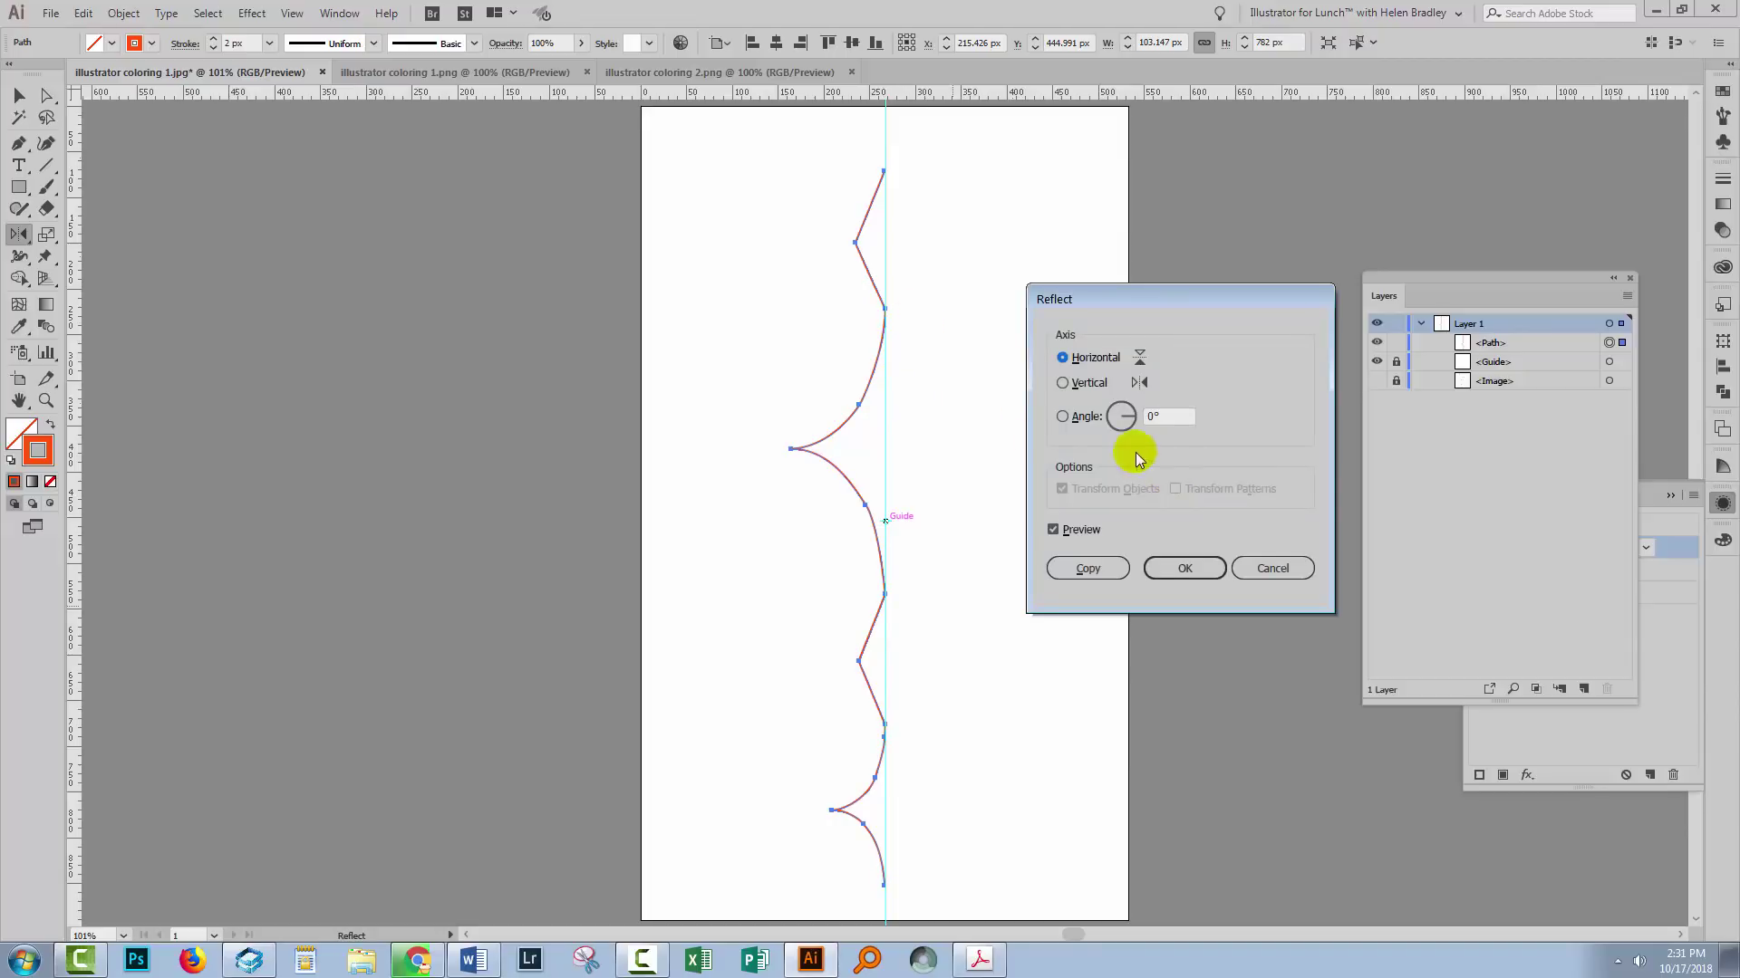
click(1064, 383)
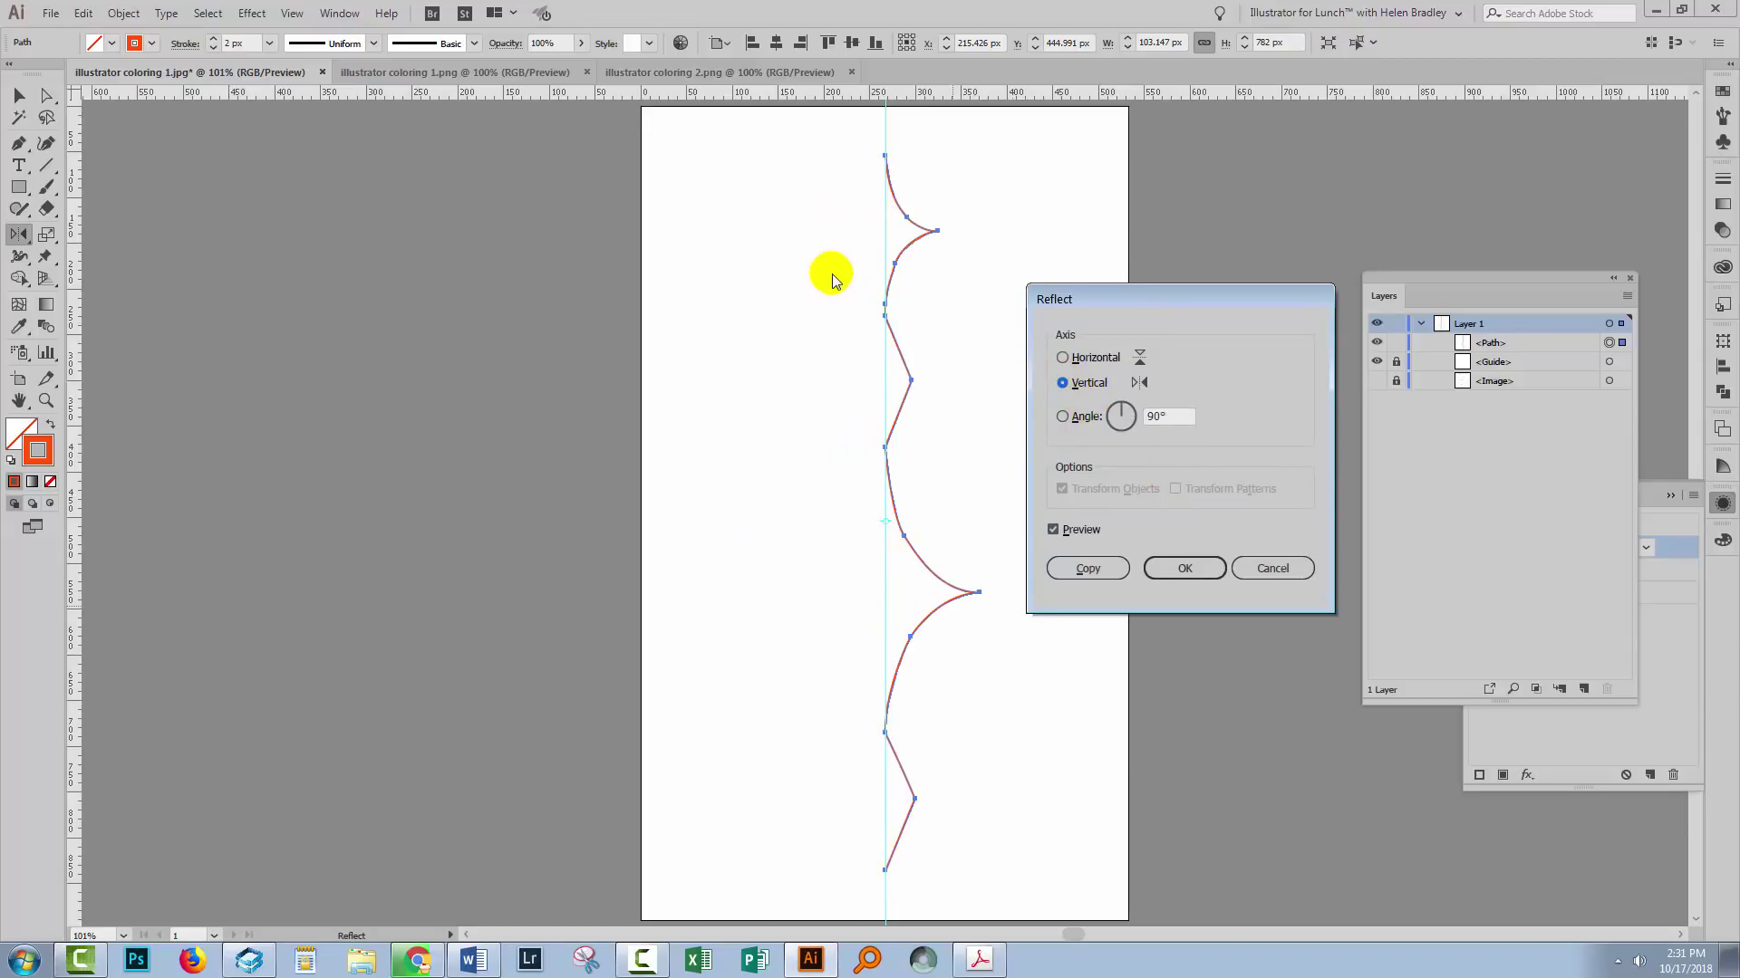
click(1088, 568)
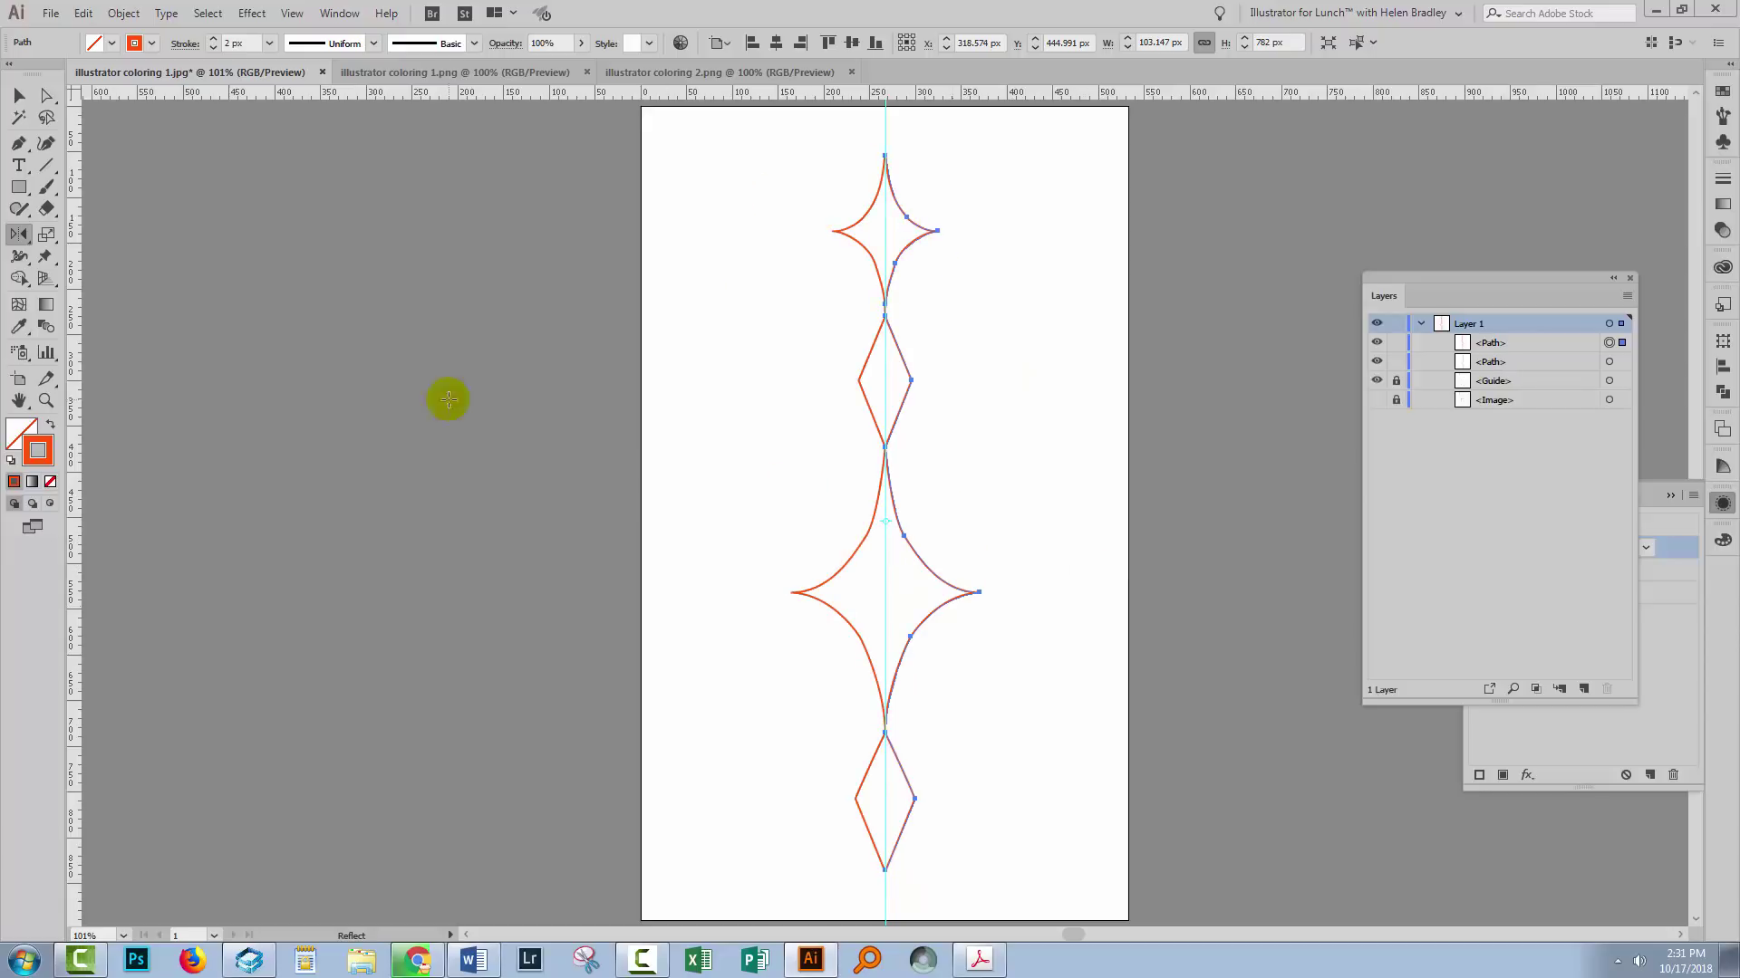
key(v)
key(ctrl+shift+a)
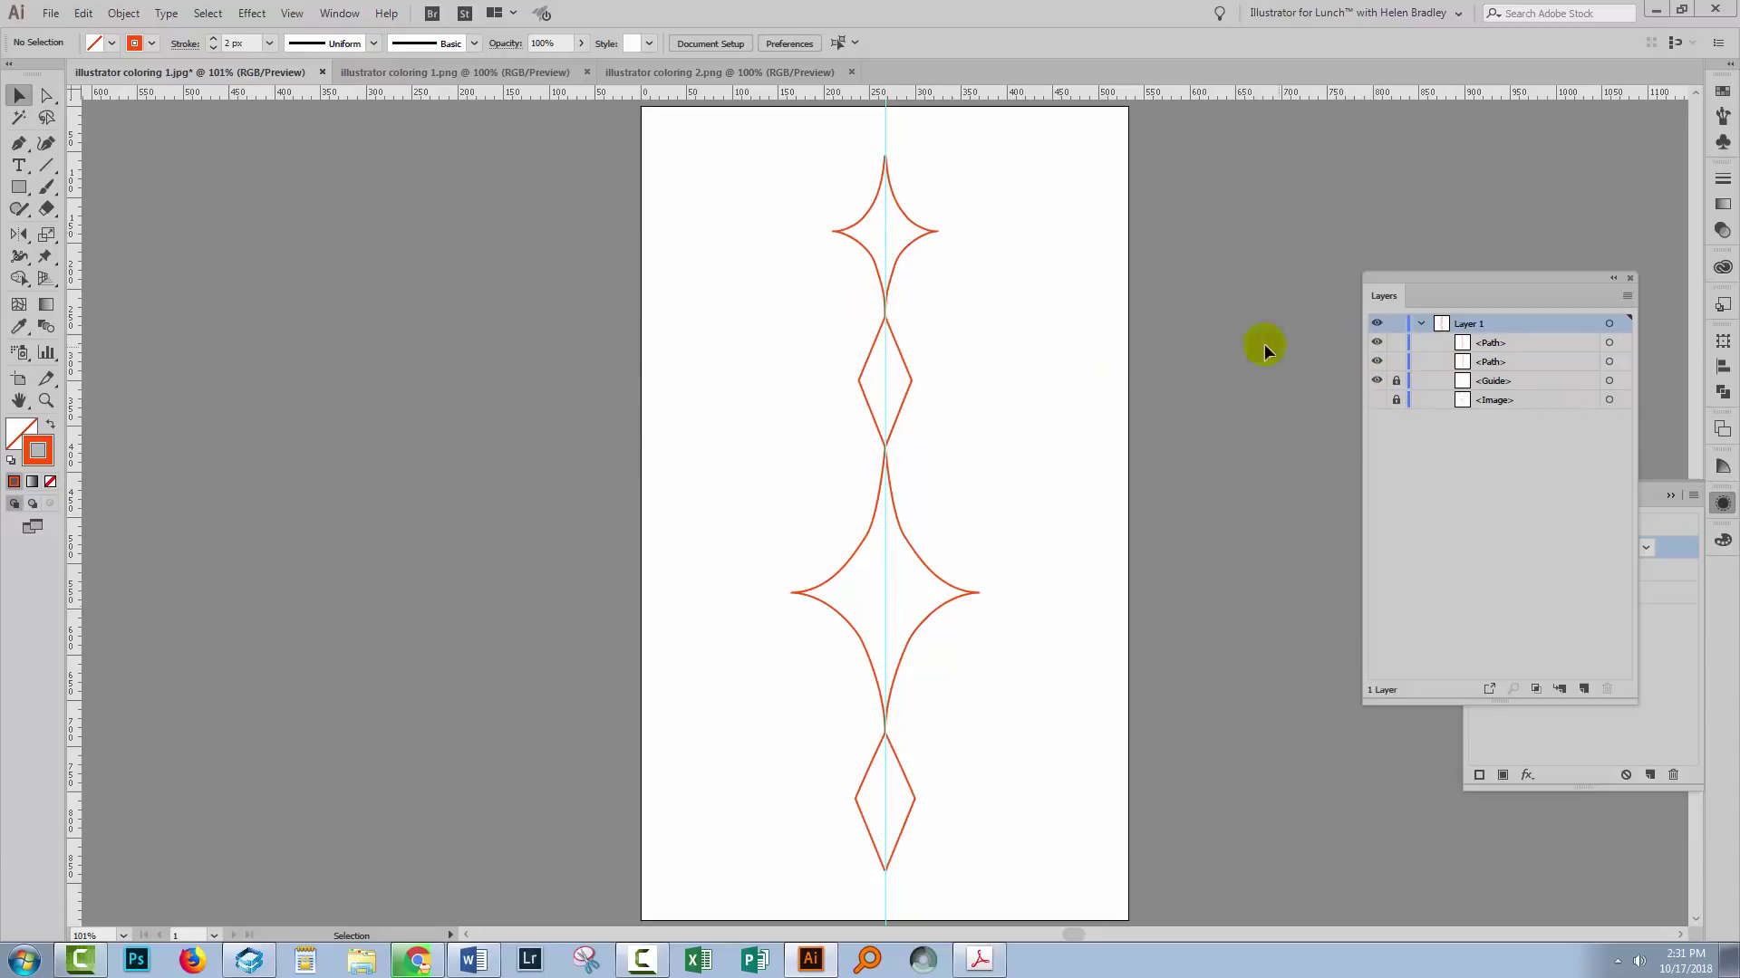
Hide the guide and use Shape Builder on both halves to form the upper diamond and the large lower star.
click(1377, 380)
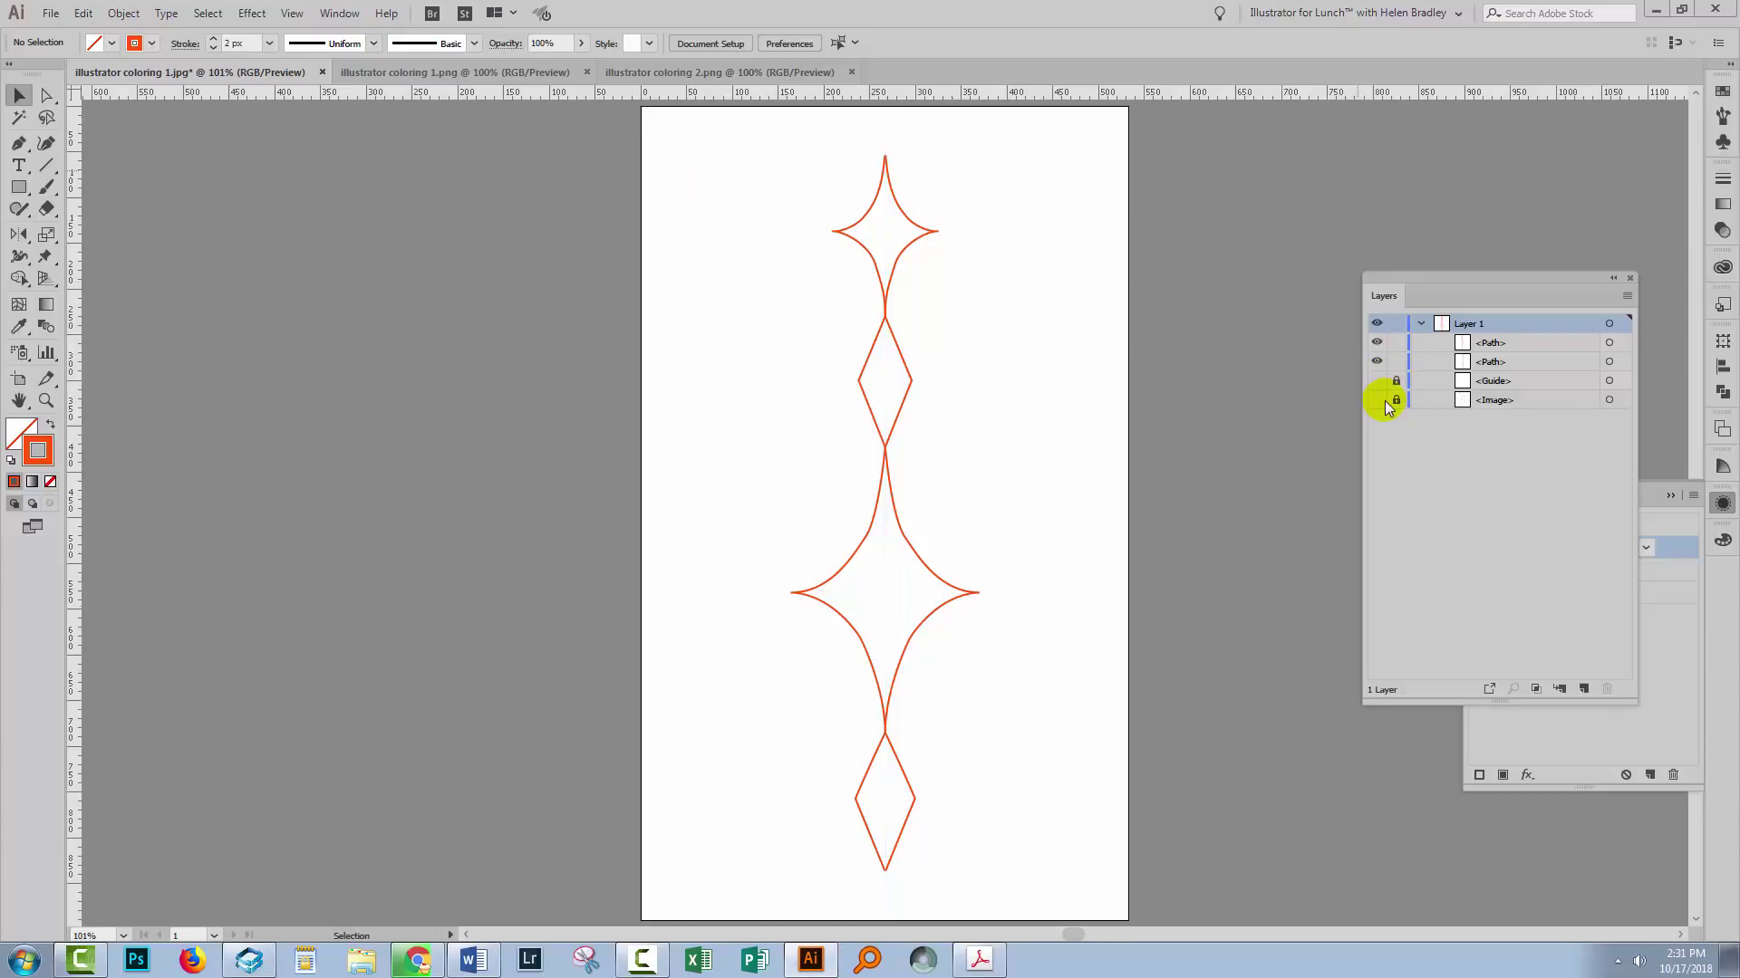
drag(770, 172, 1004, 731)
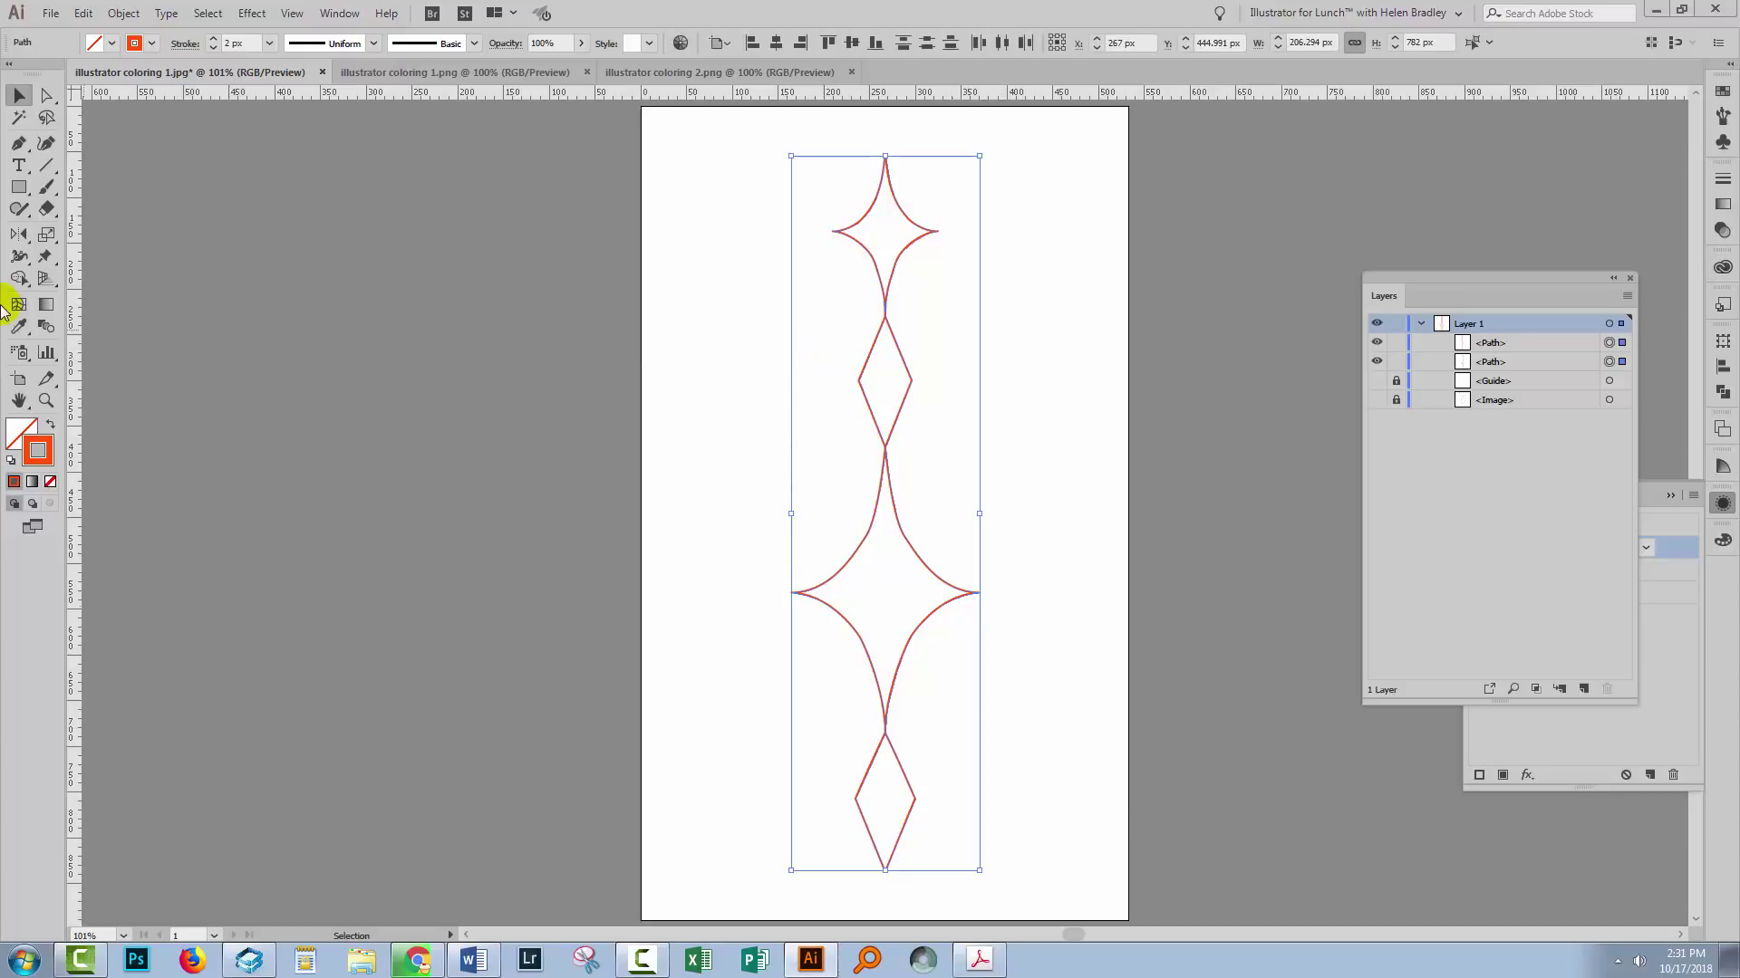
drag(20, 287, 104, 274)
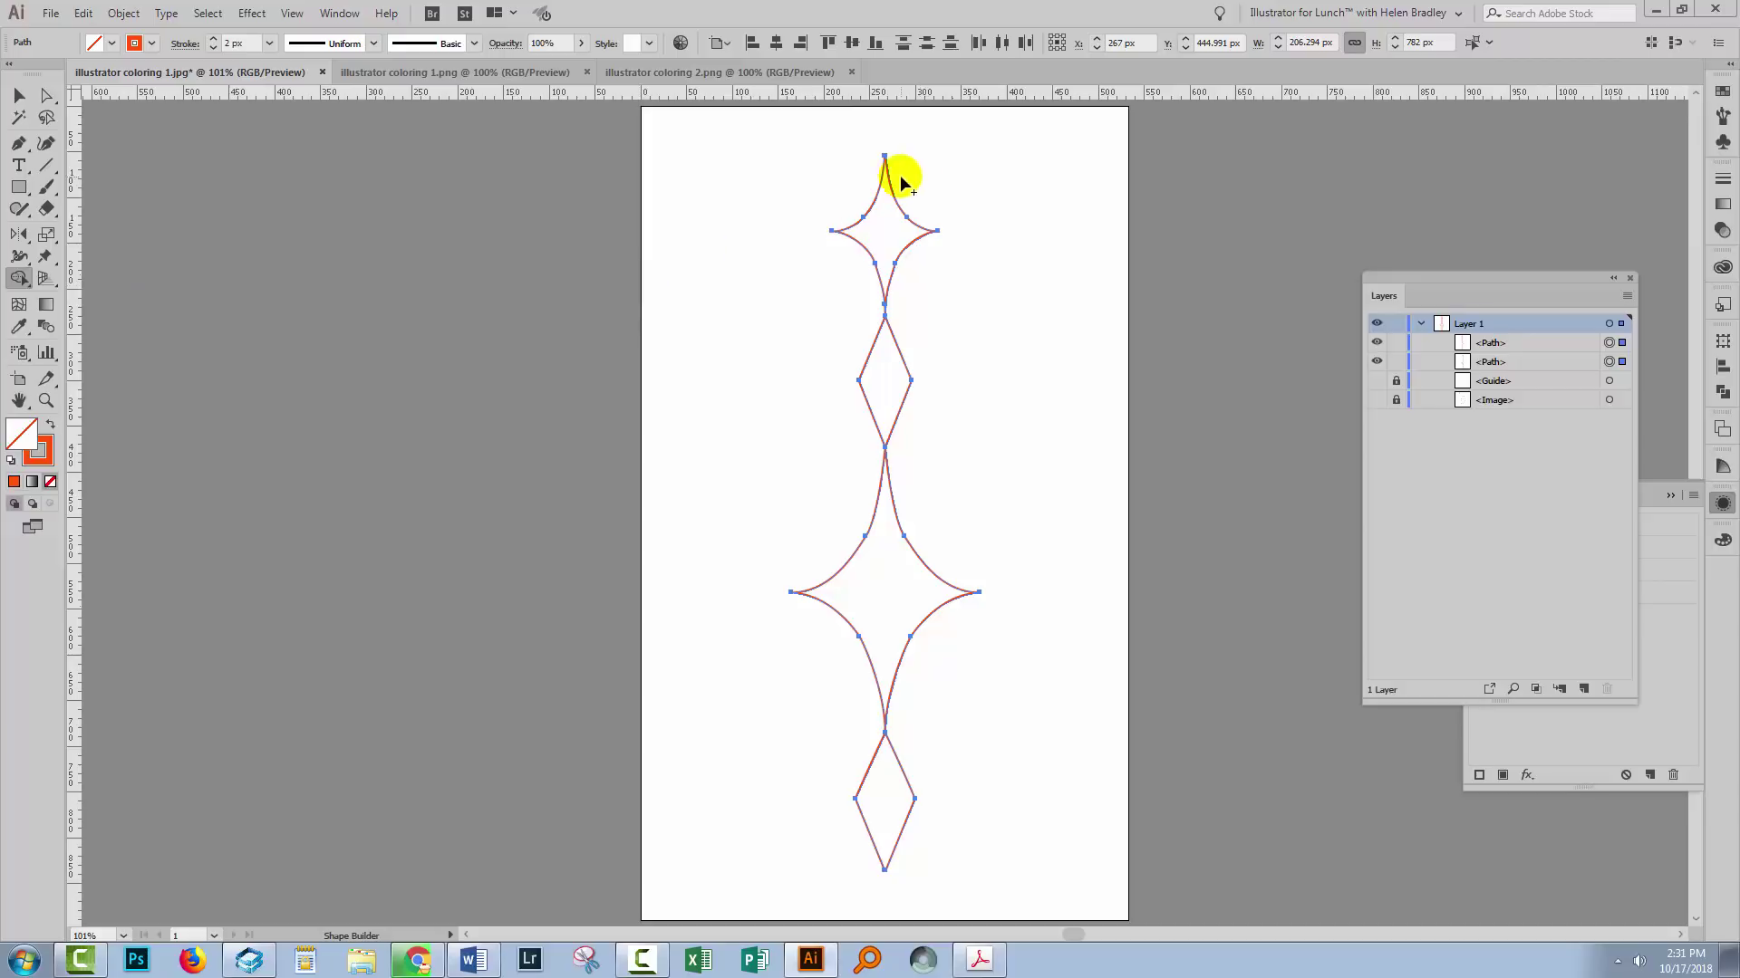
click(19, 95)
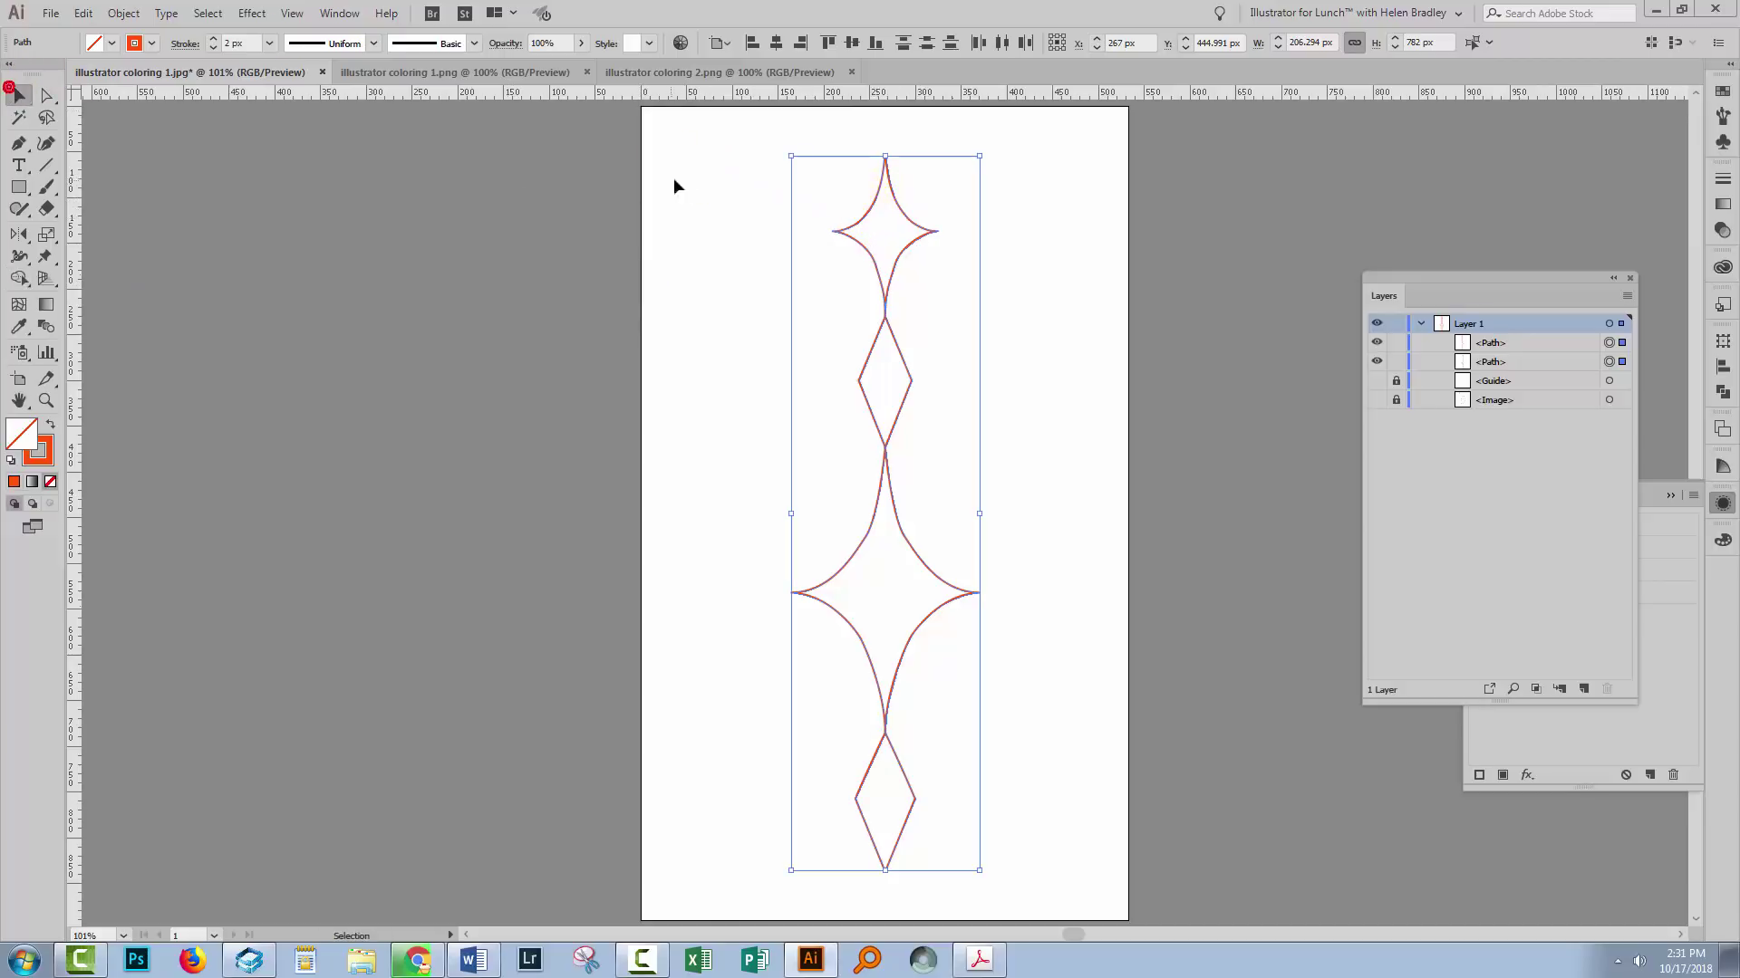
click(18, 281)
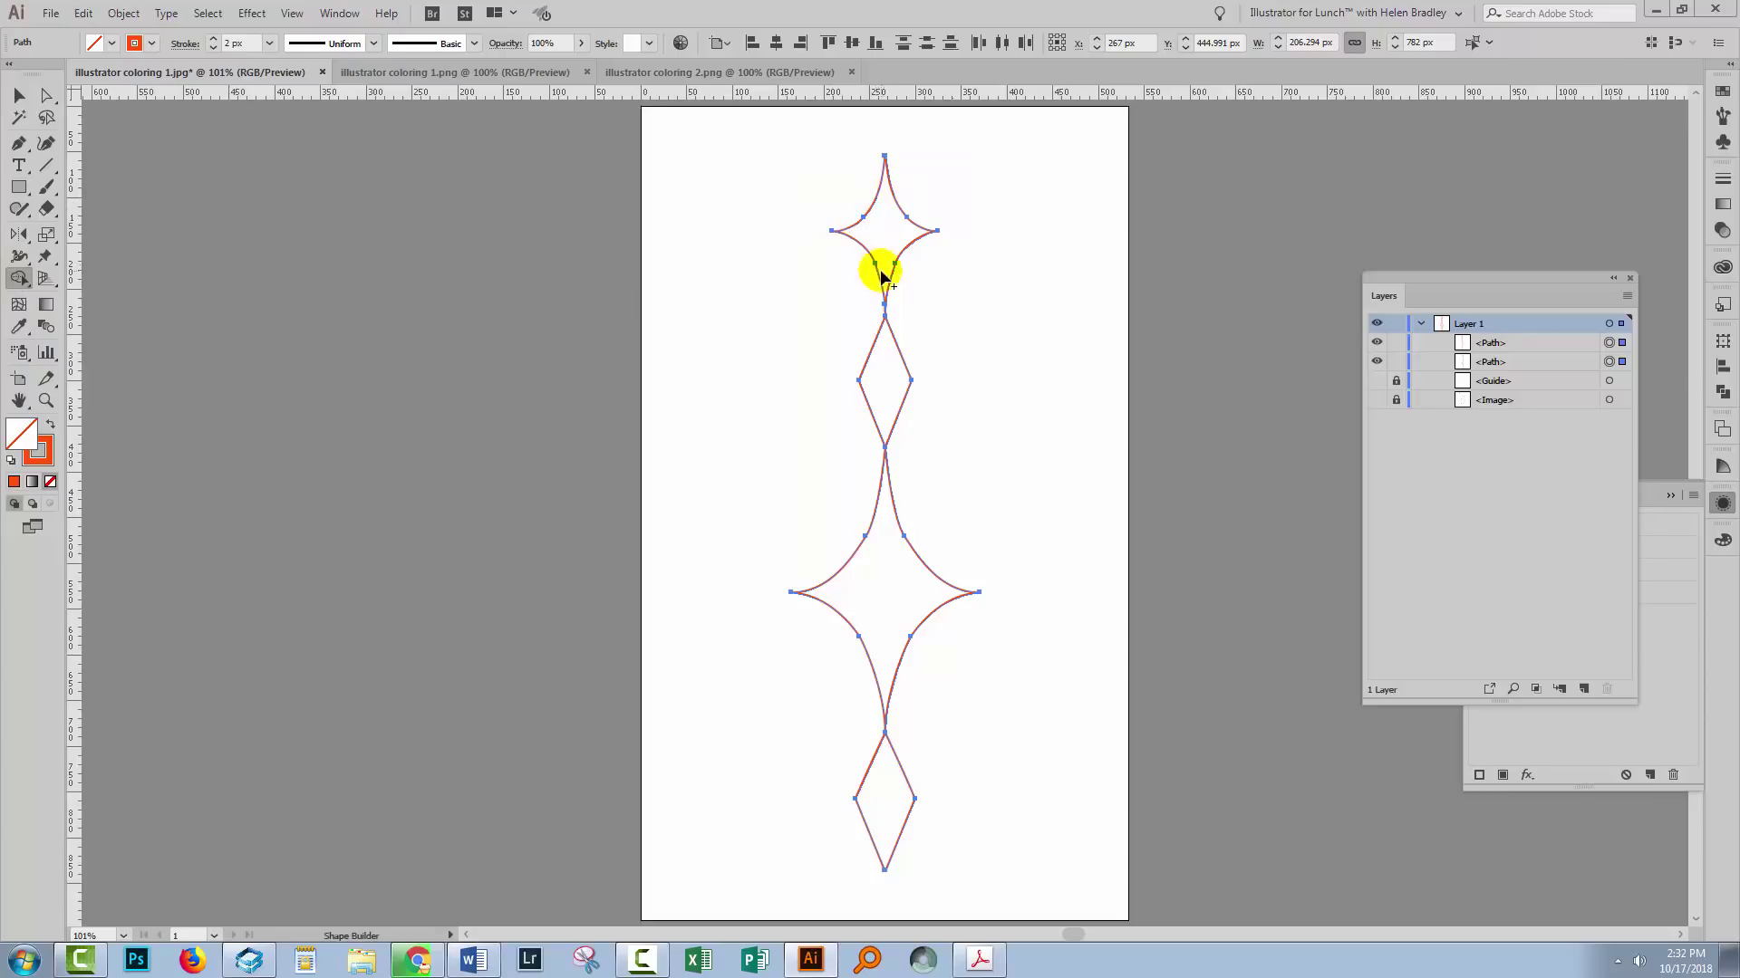
click(885, 389)
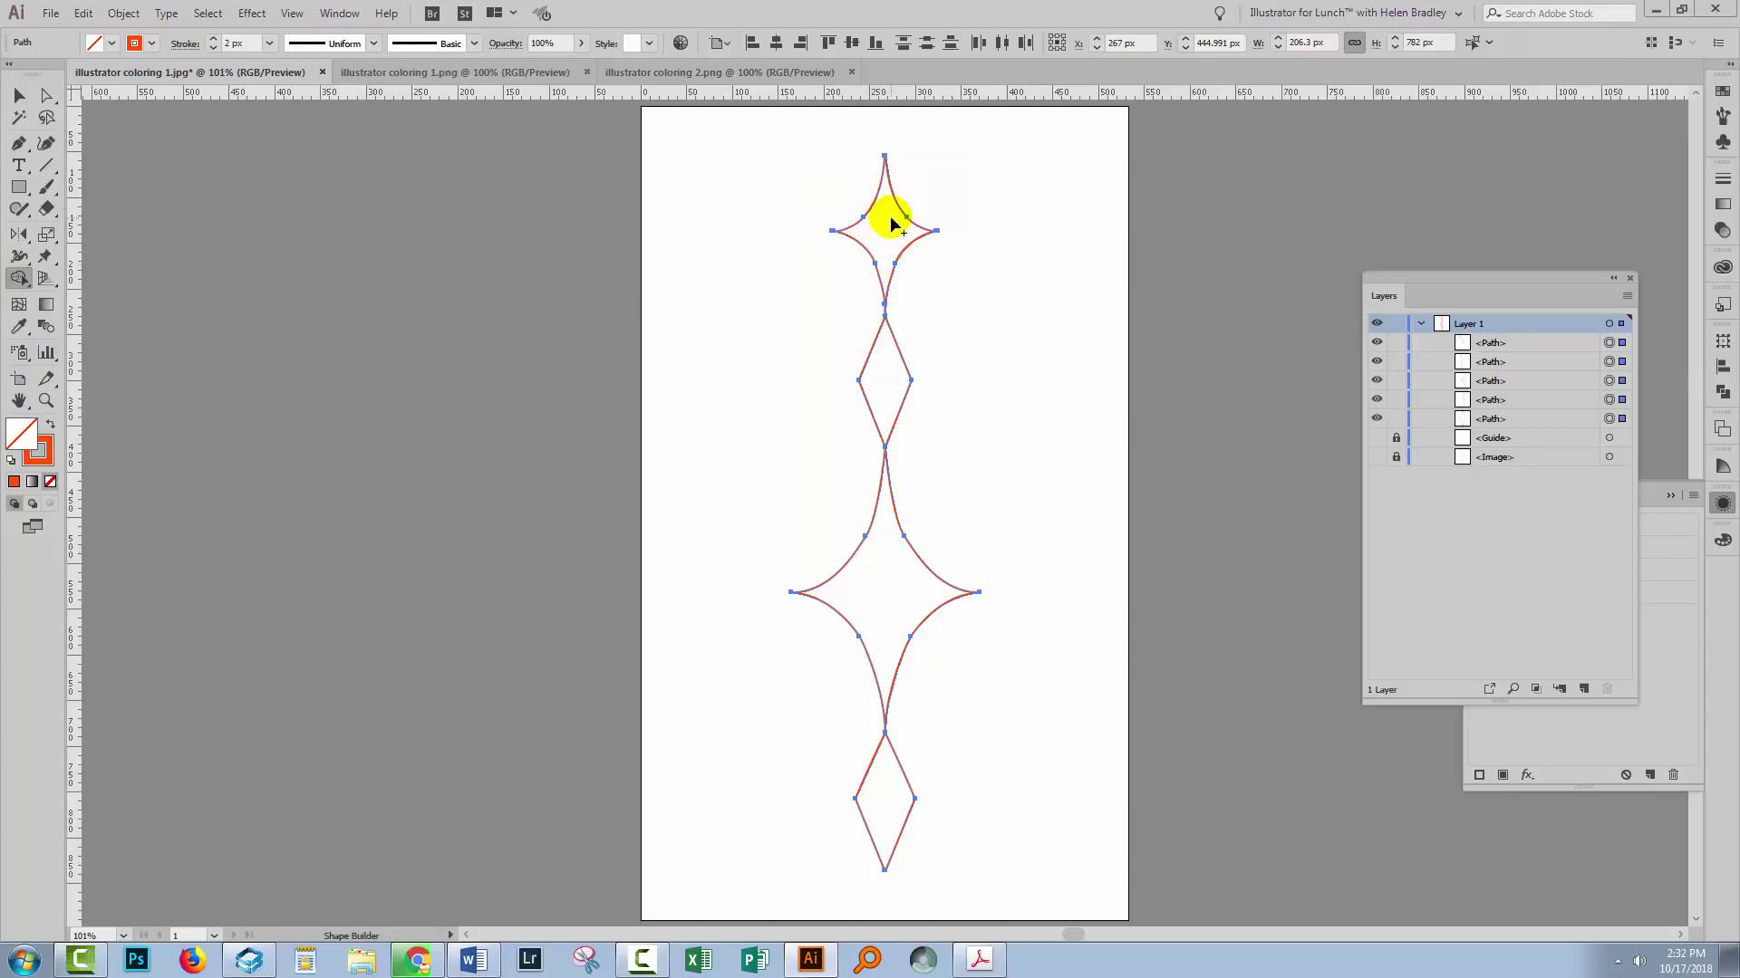
click(888, 607)
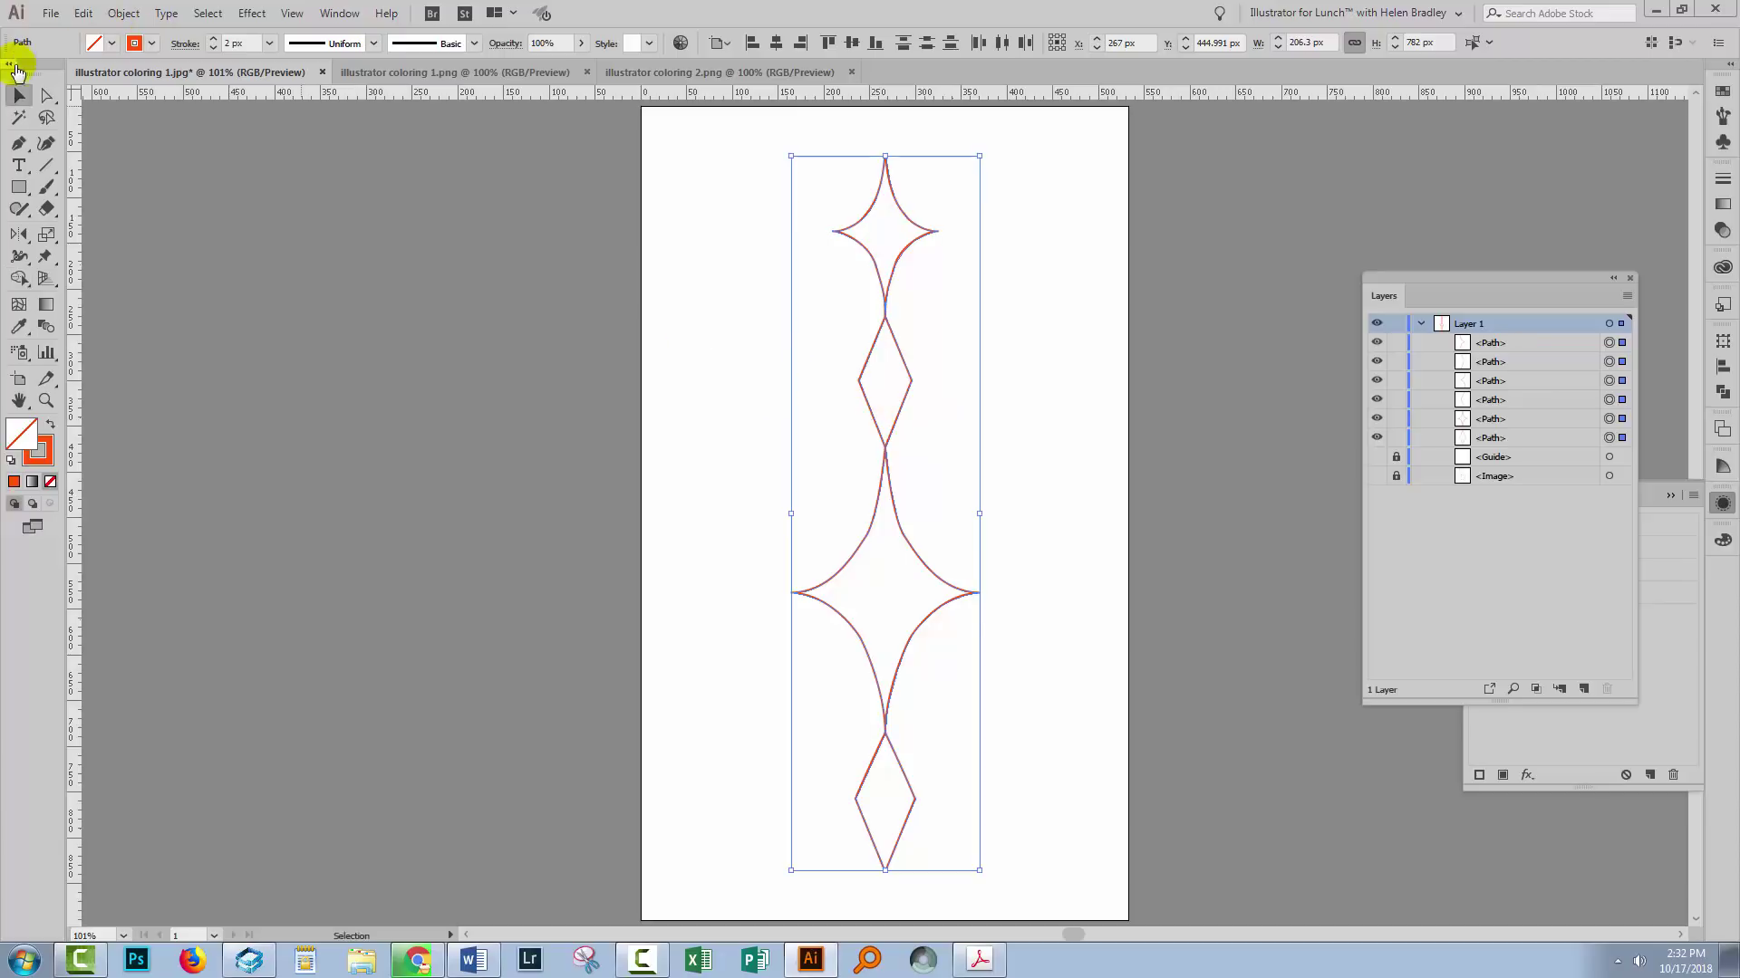
click(699, 247)
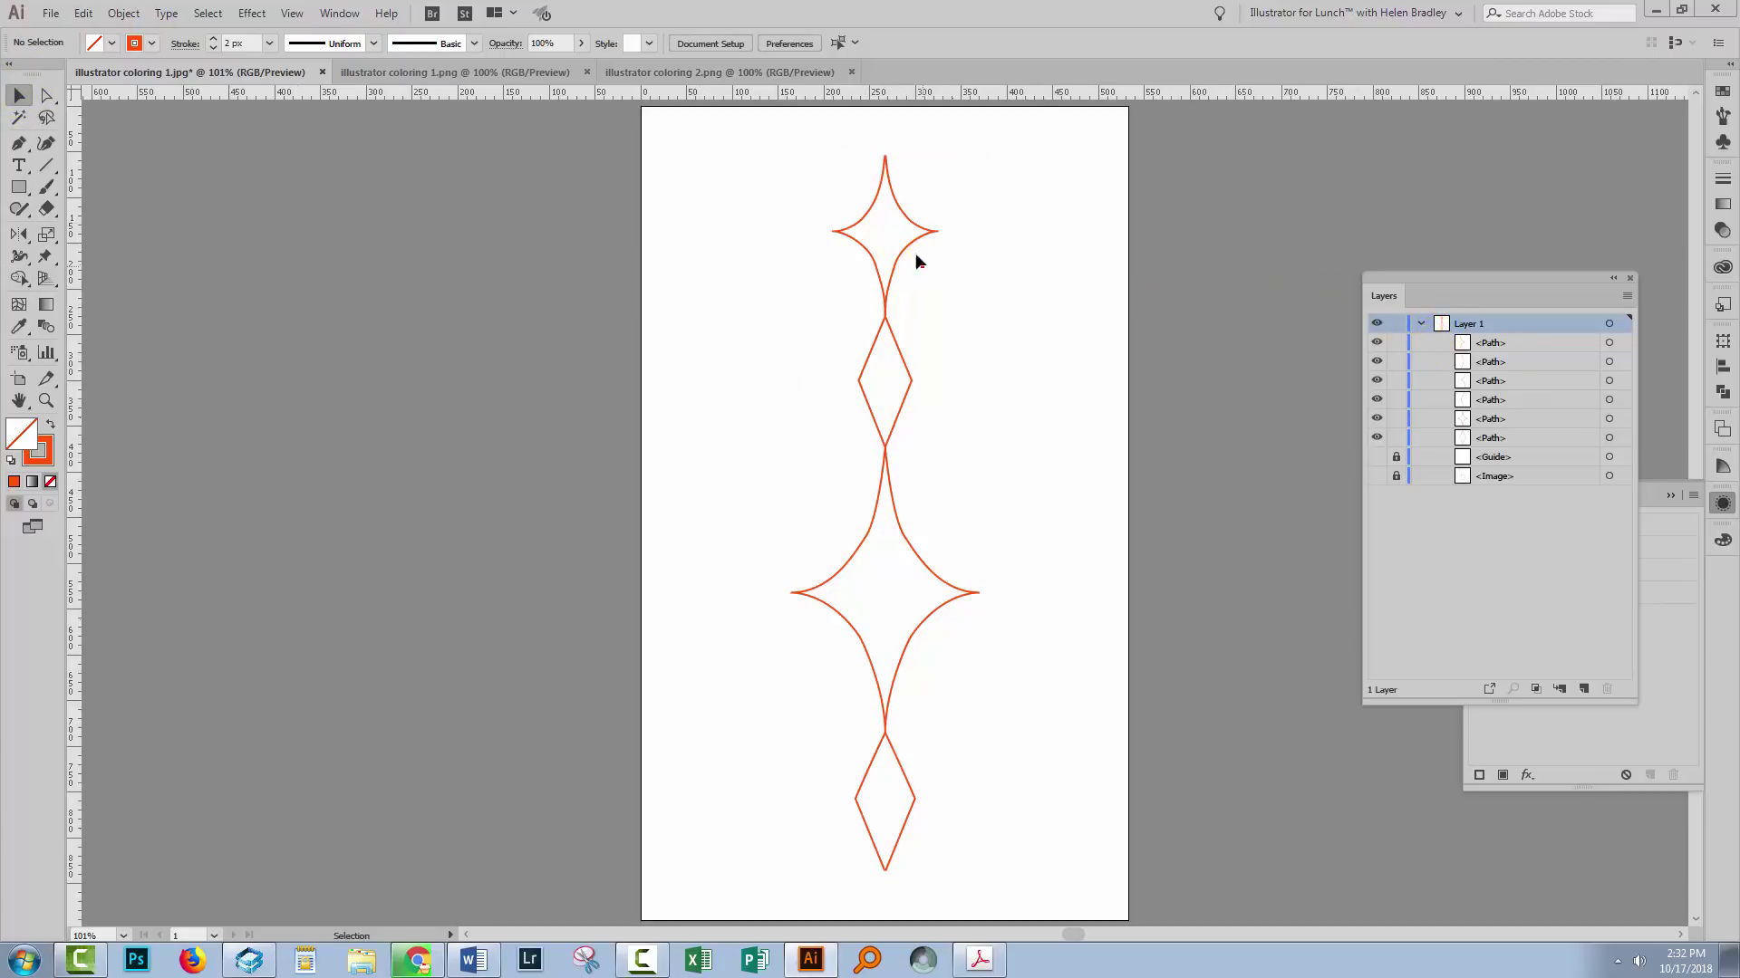
Average the two end anchor points at the top star's upper tip on the vertical axis.
drag(899, 227, 919, 214)
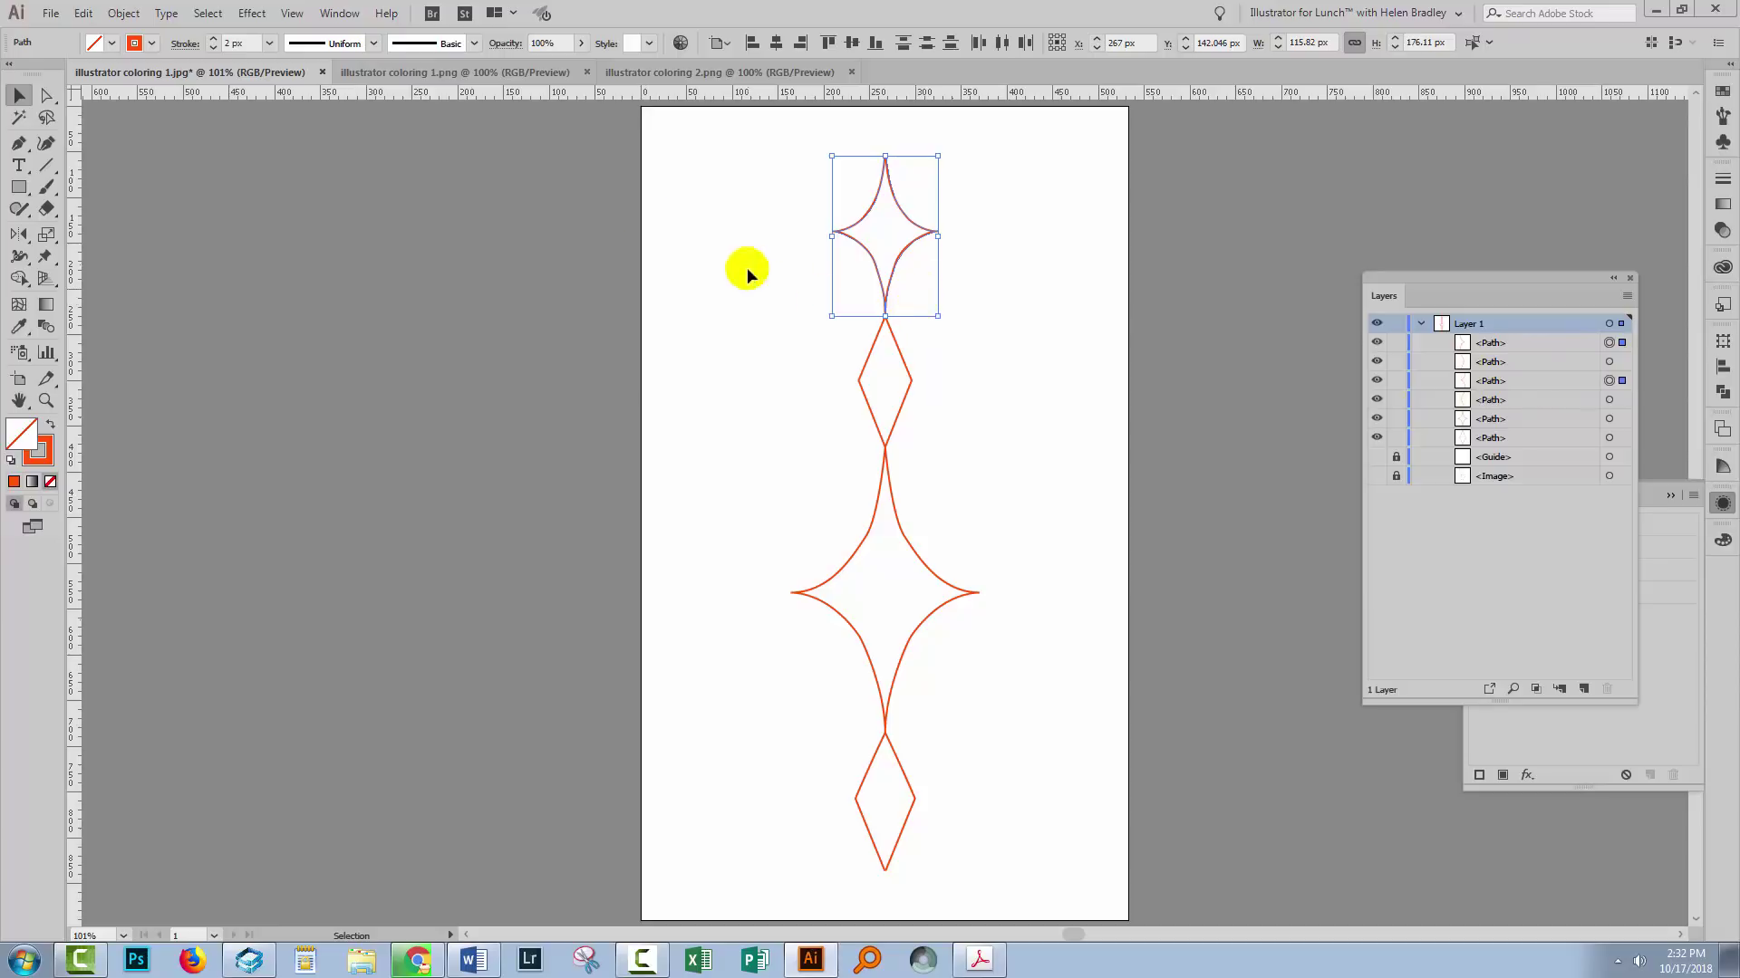
key(z)
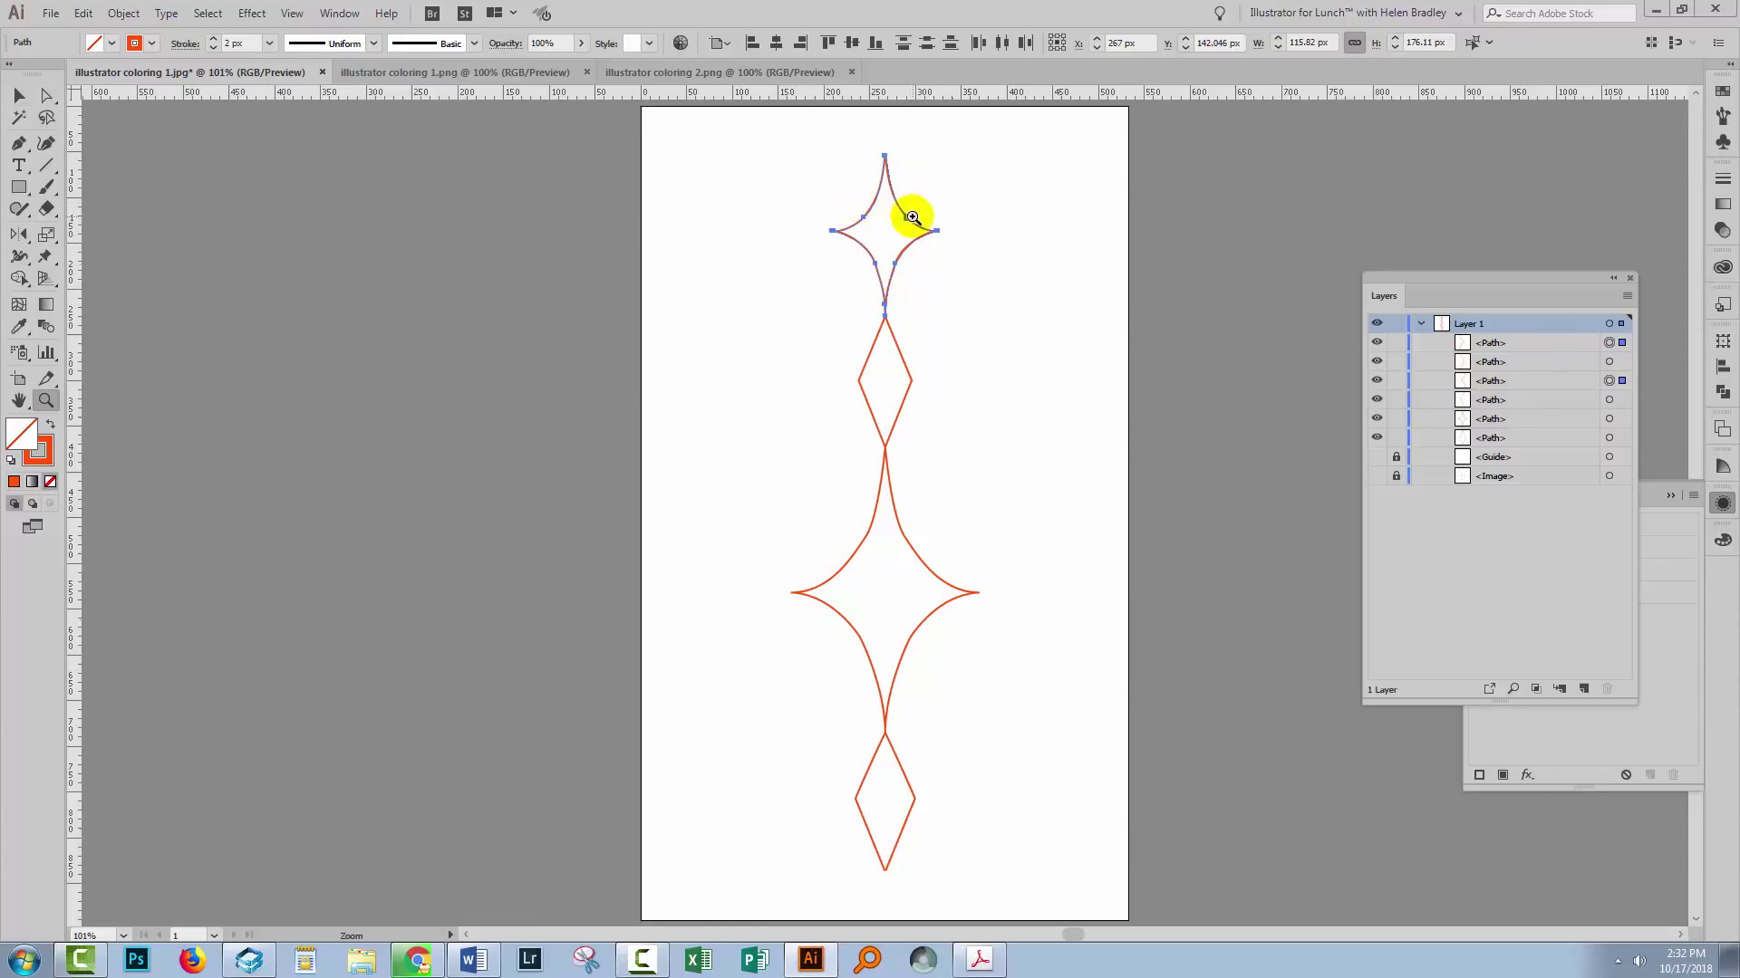
drag(877, 152, 909, 308)
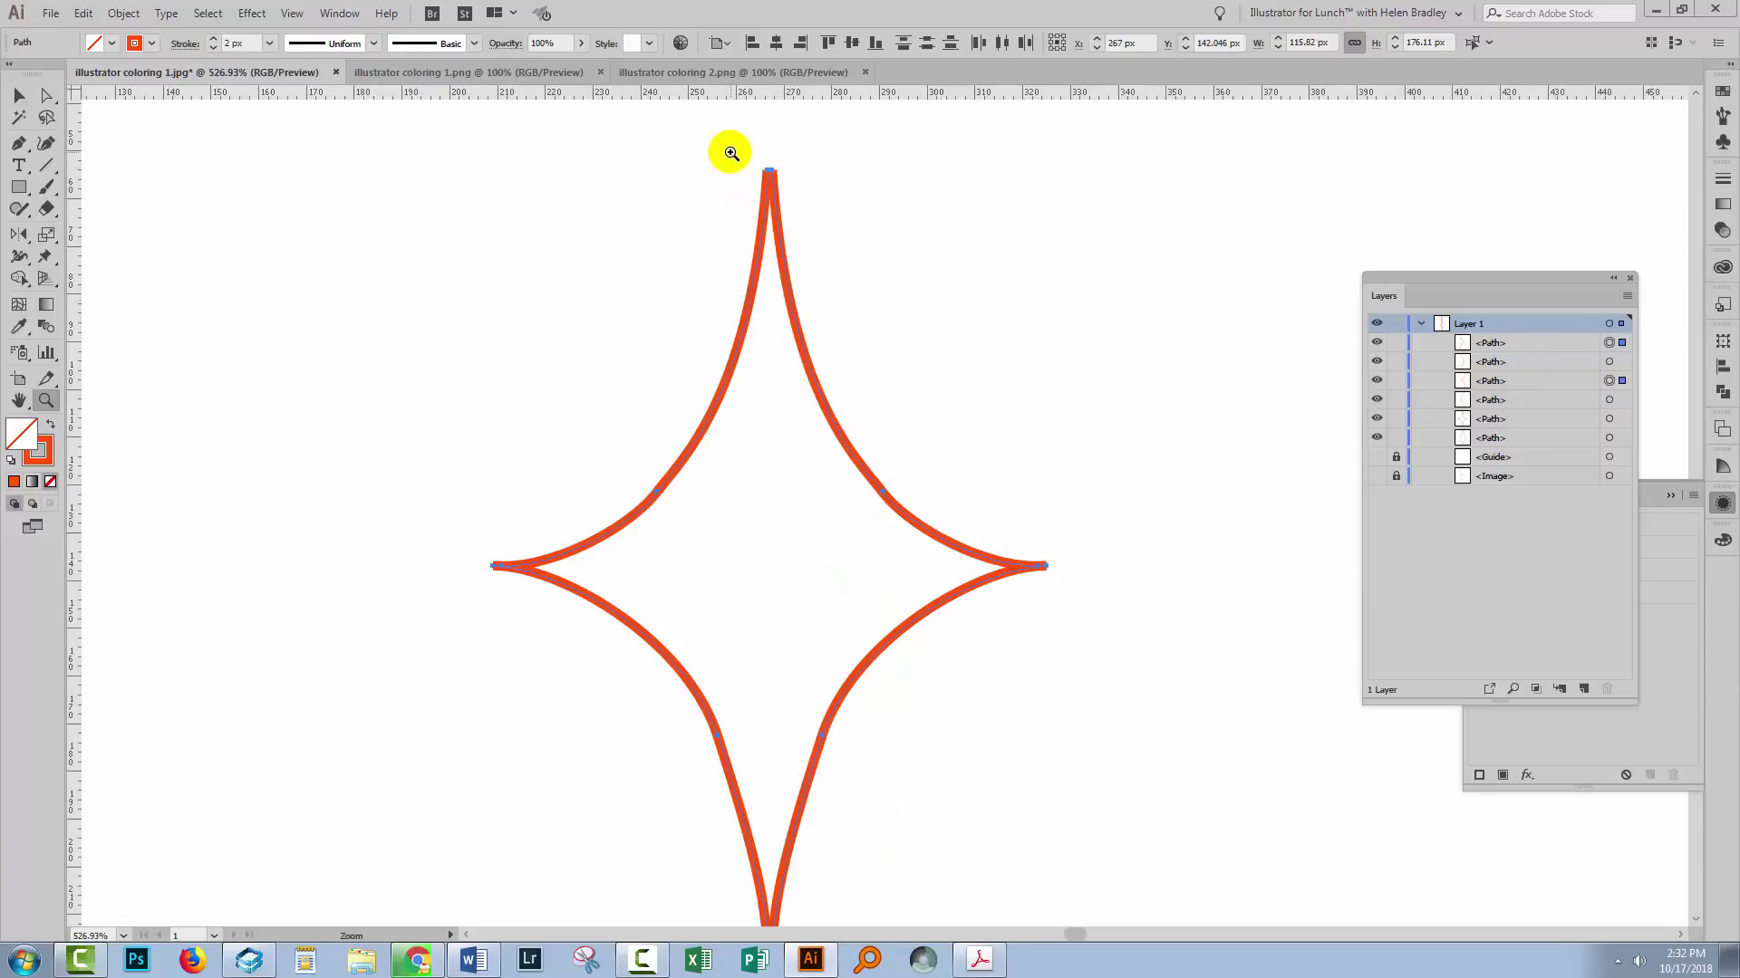
key(ctrl+minus)
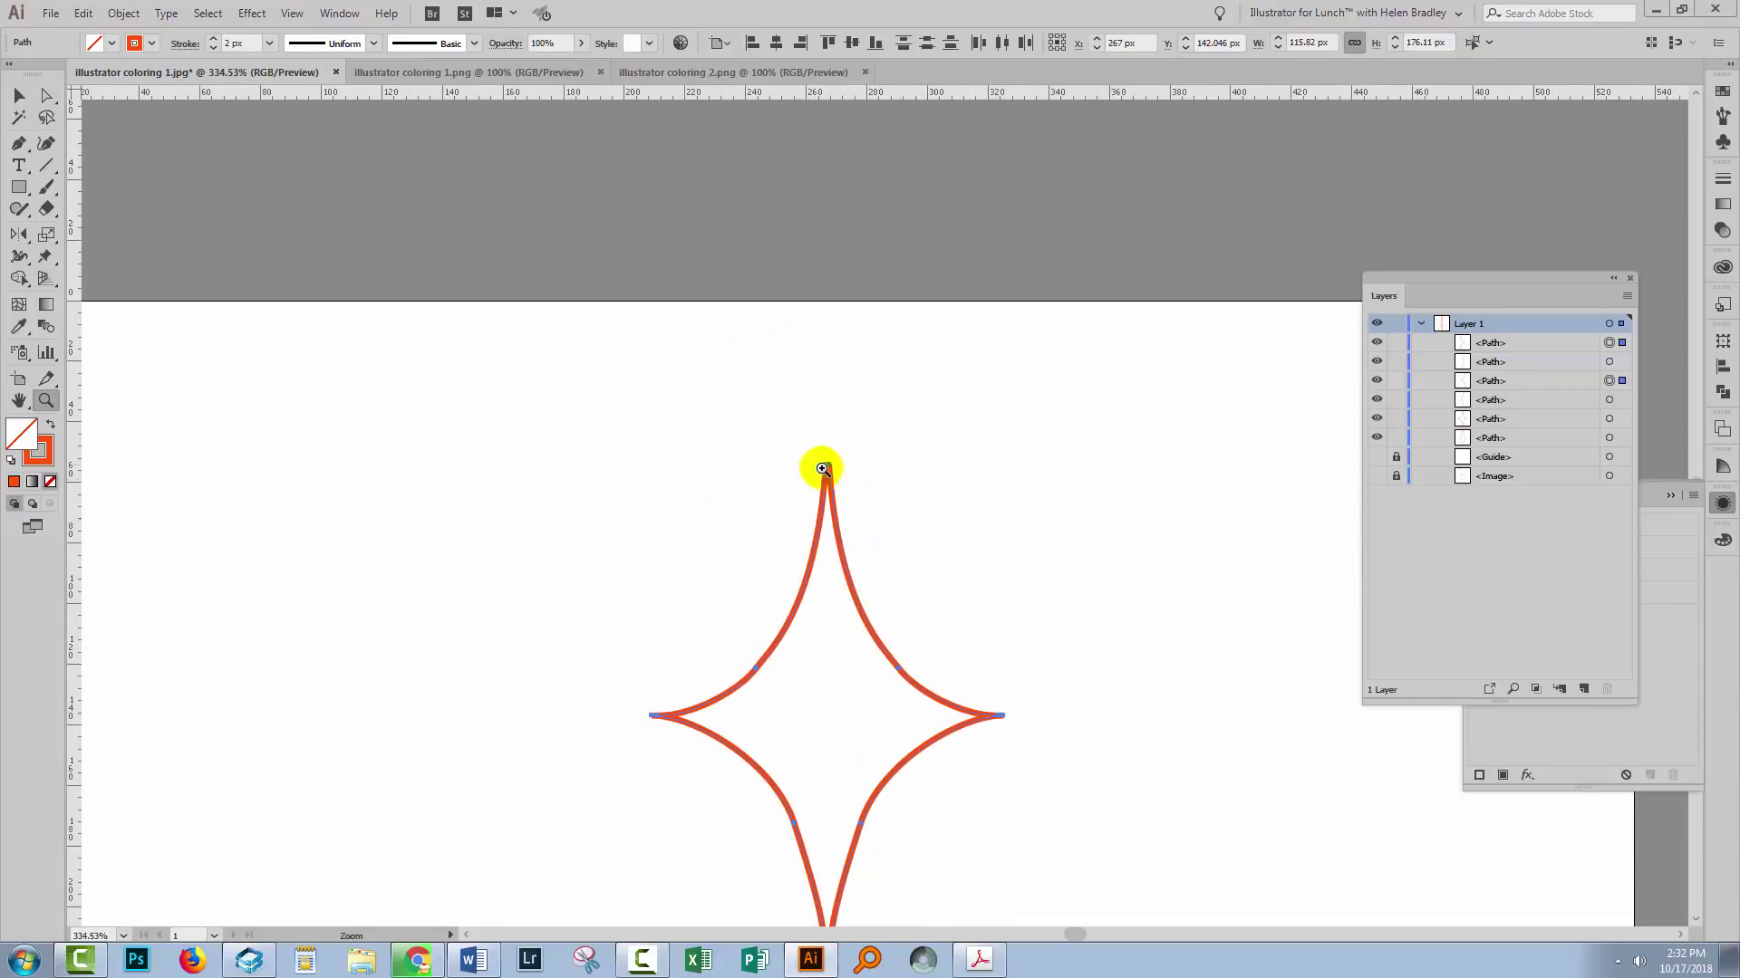
click(45, 97)
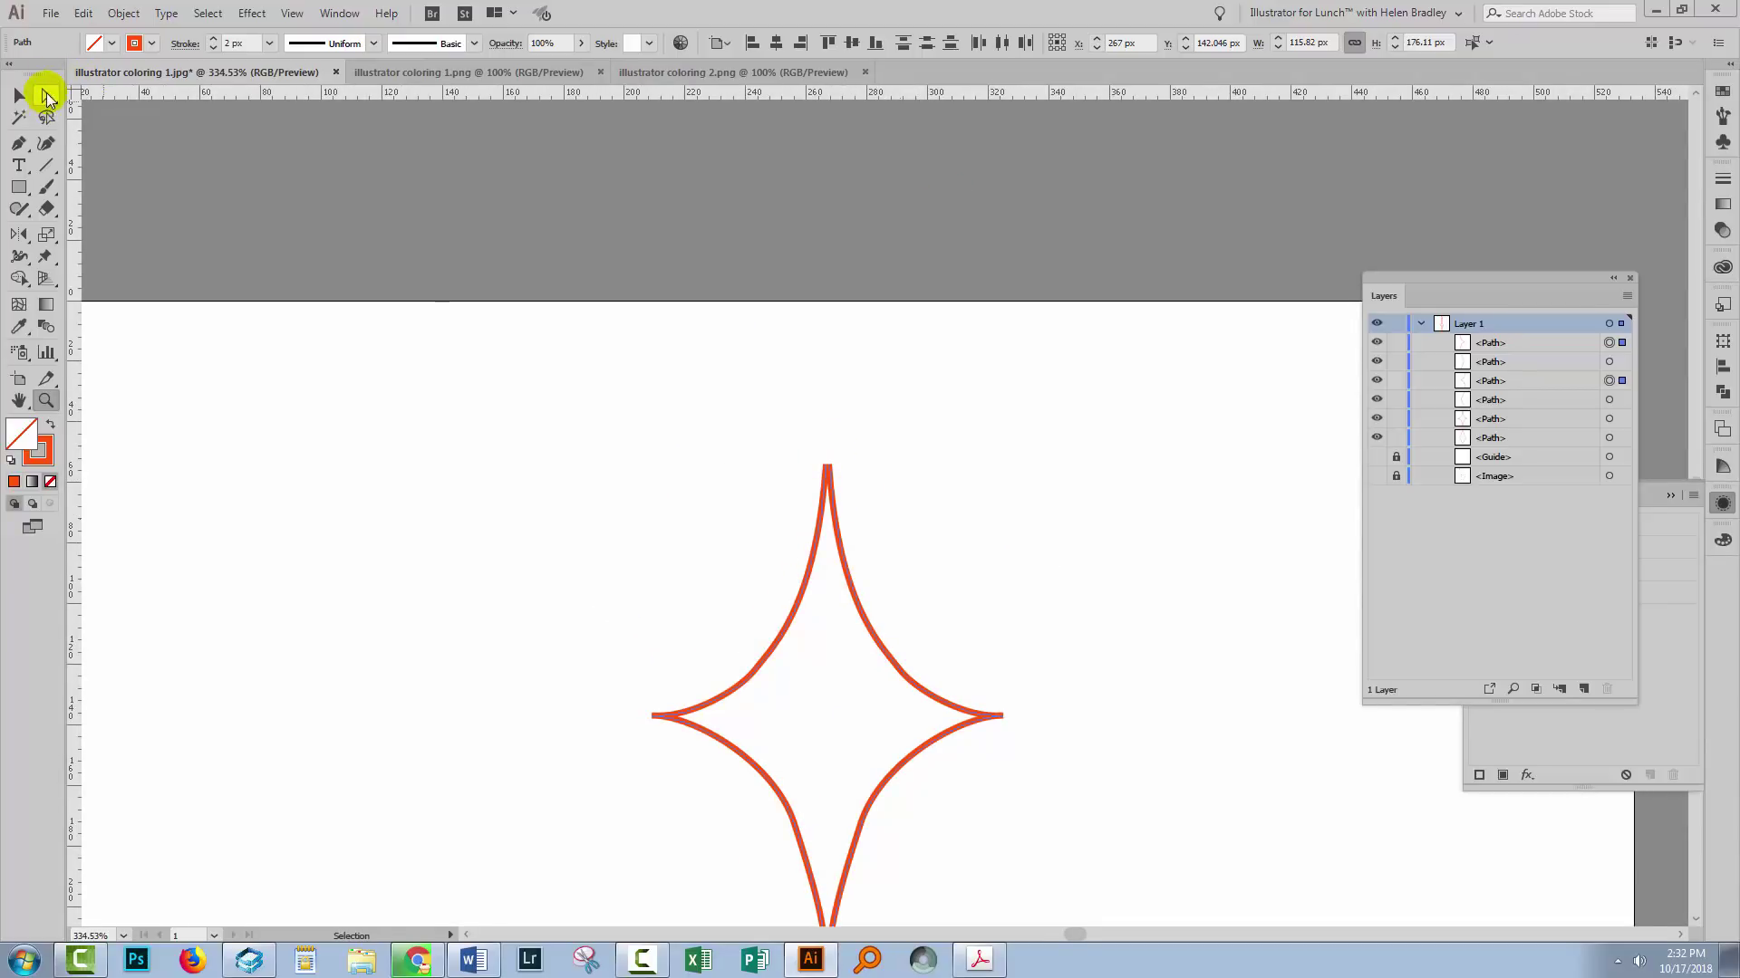
click(712, 374)
drag(791, 460, 856, 487)
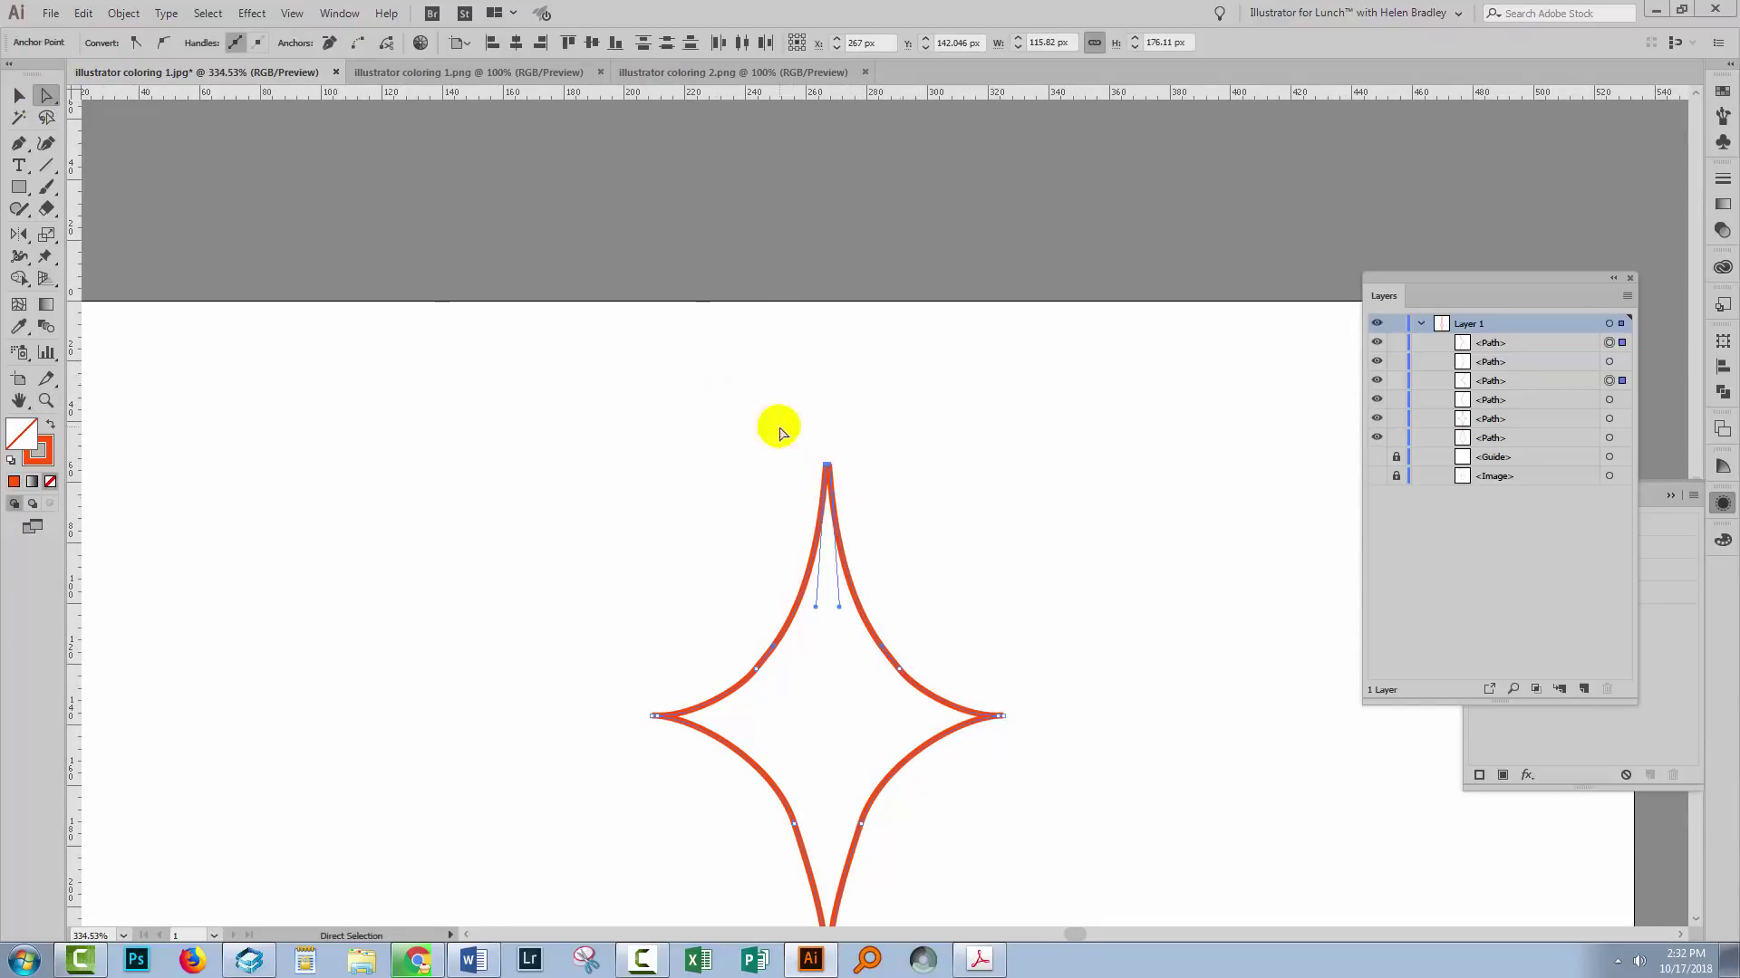
click(122, 13)
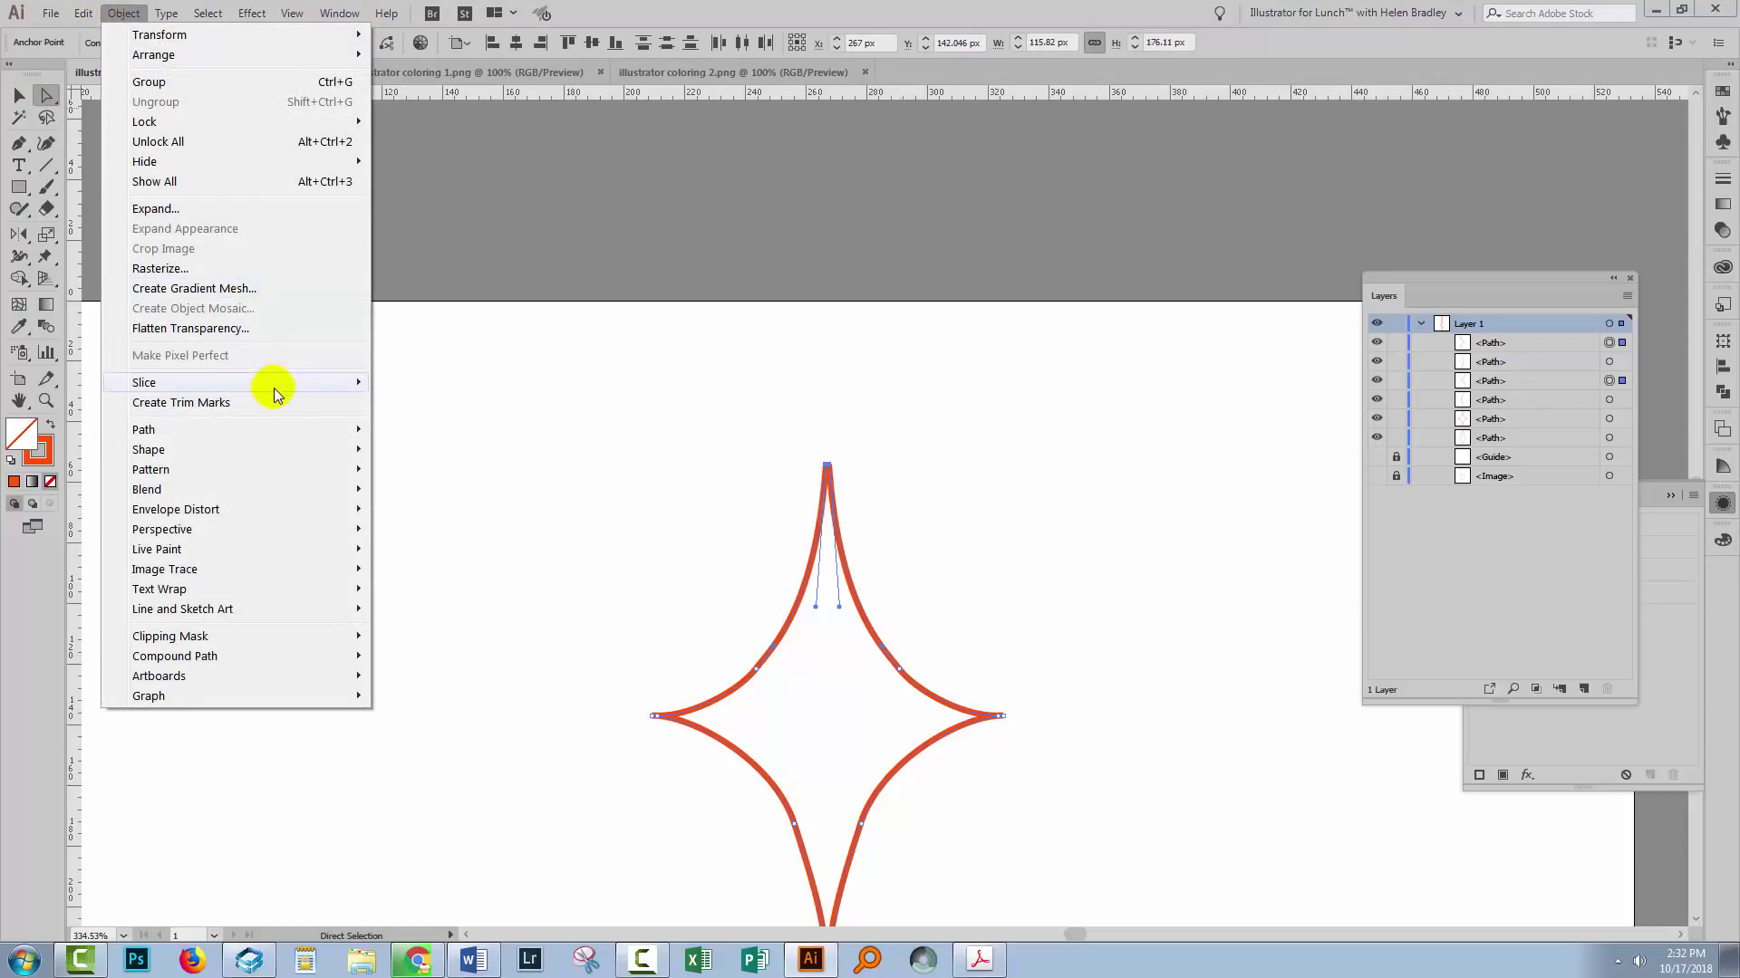
mouse_move(270, 433)
click(410, 449)
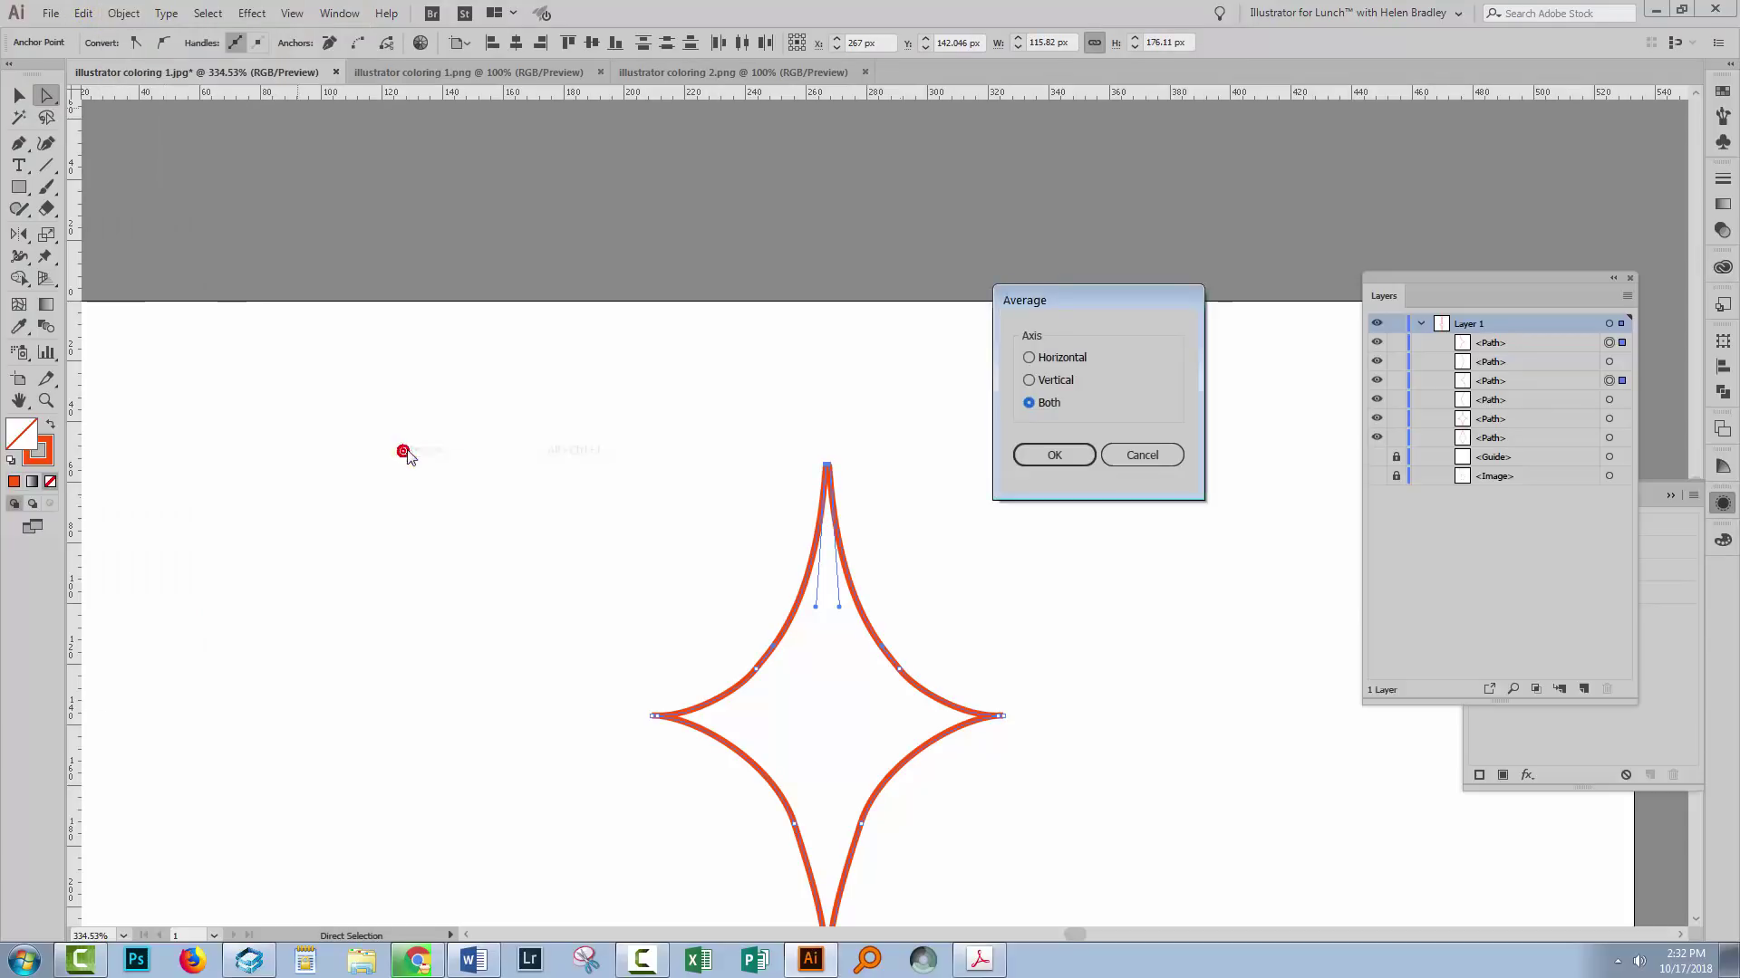
click(1028, 402)
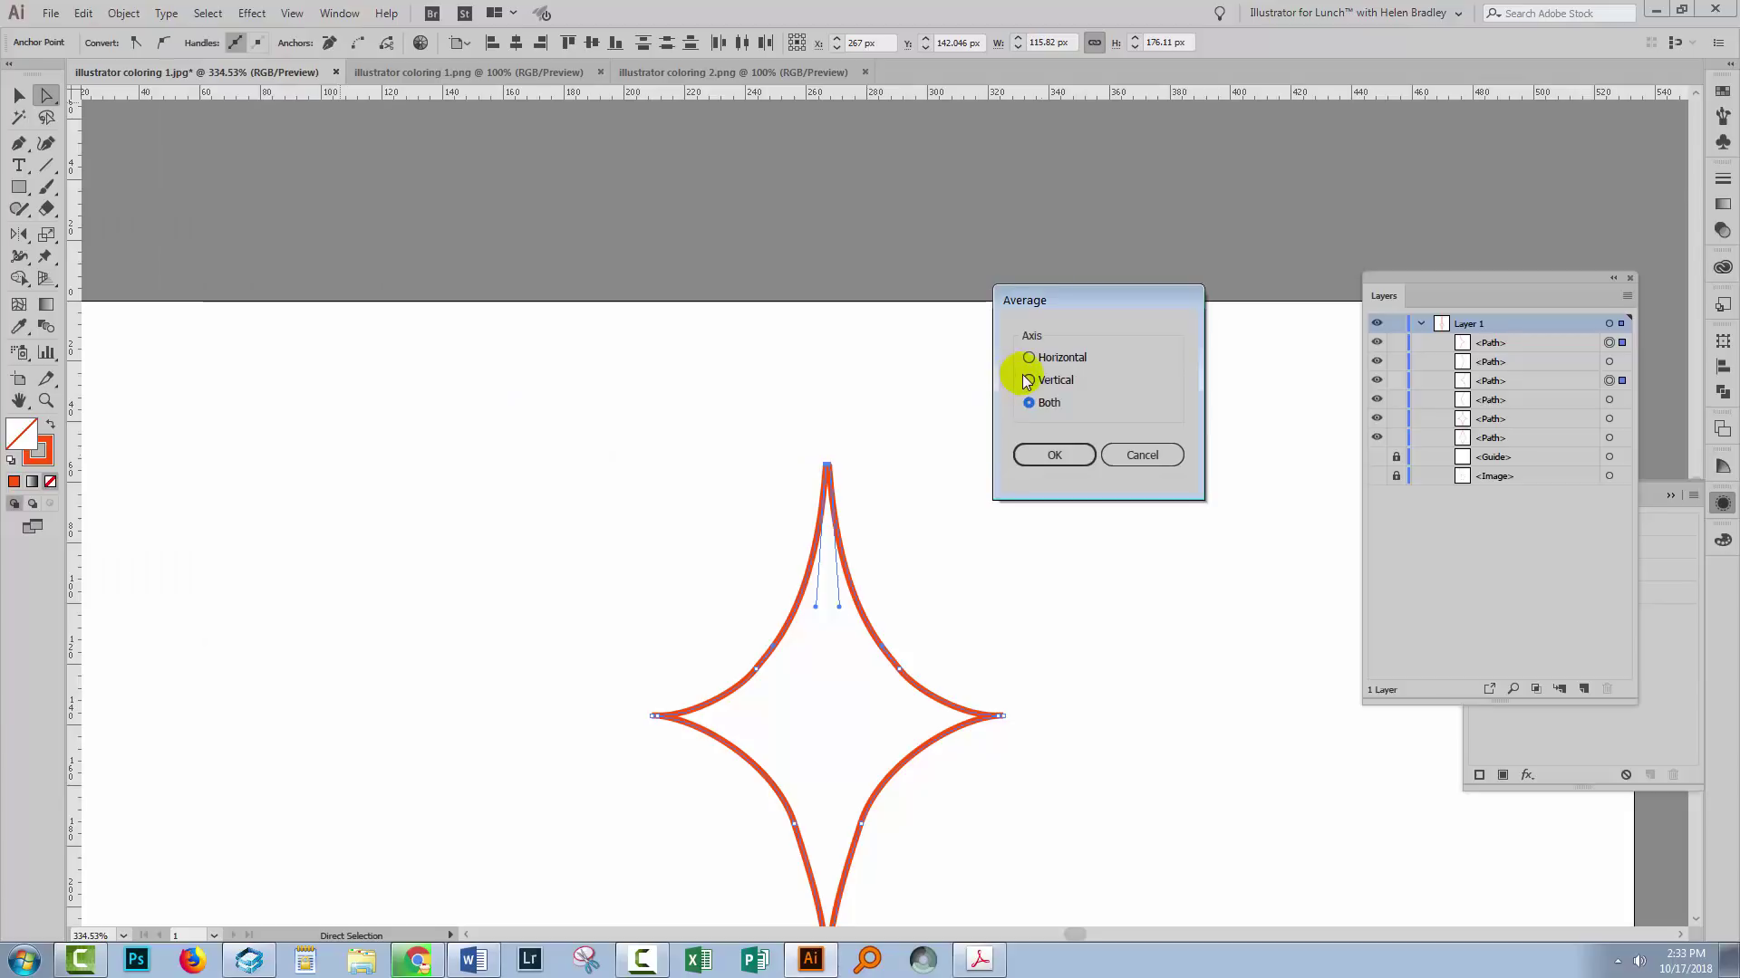
click(1029, 379)
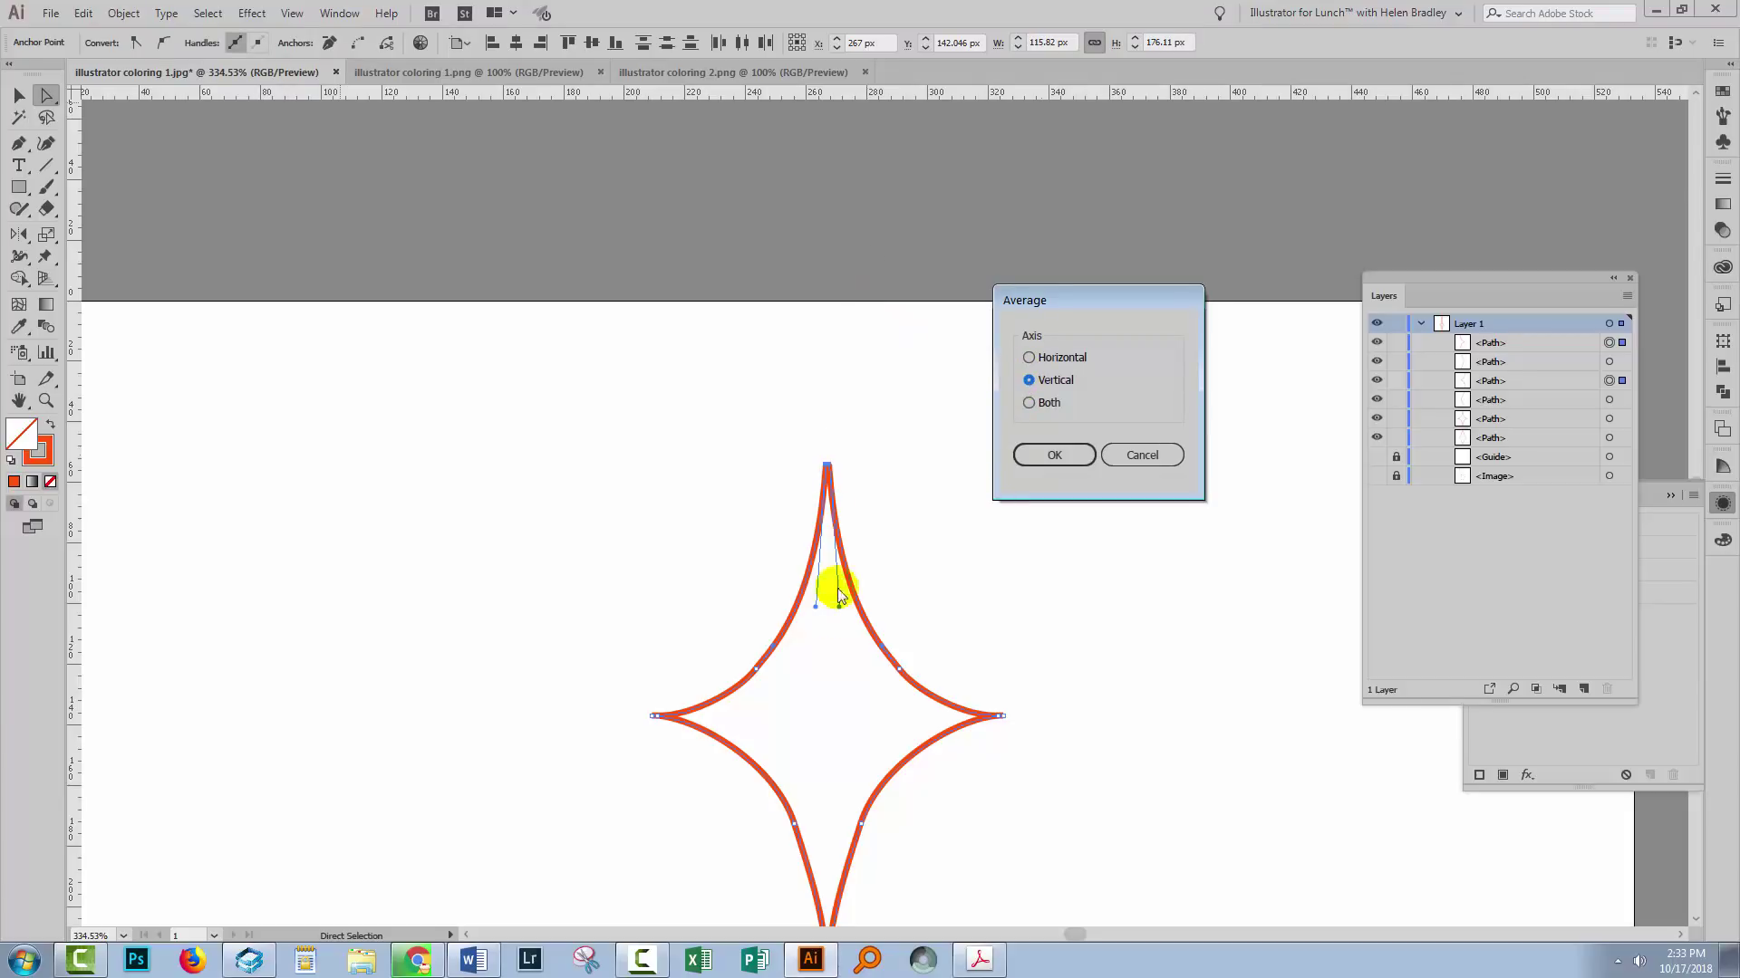
click(1053, 456)
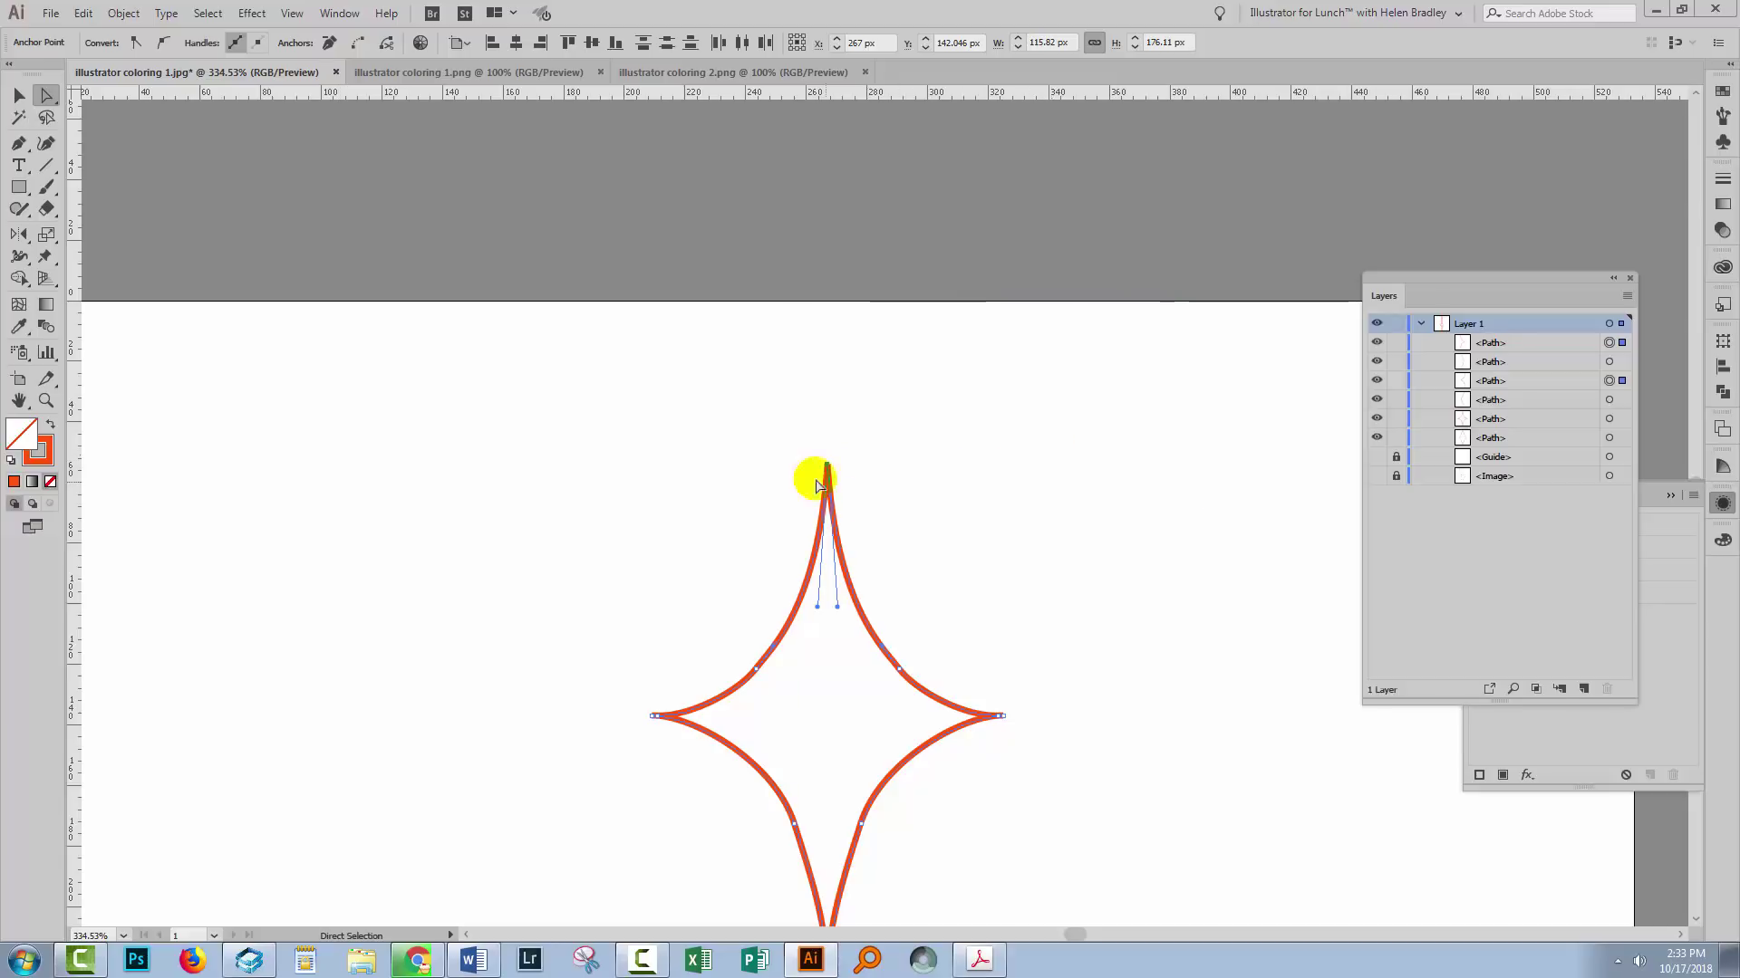
Select both halves of the top star and build its interior into a closed shape with Shape Builder.
scroll(997, 567, down, 4)
scroll(994, 573, down, 1)
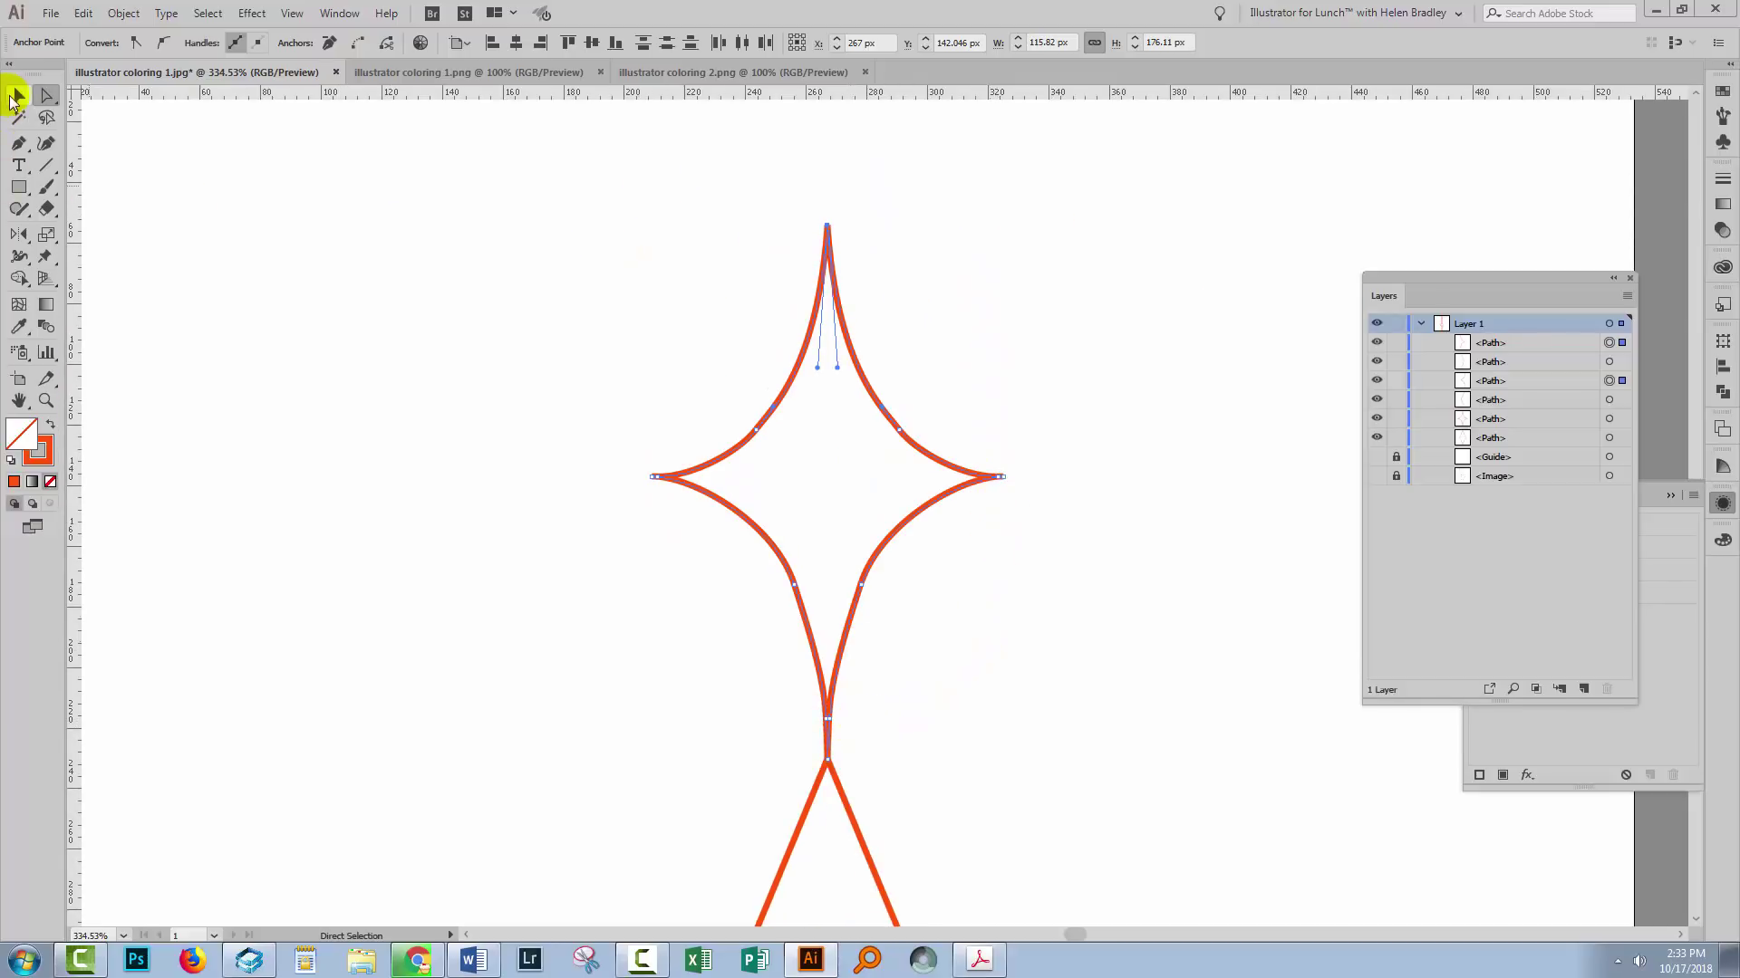
click(20, 94)
drag(587, 181, 1075, 687)
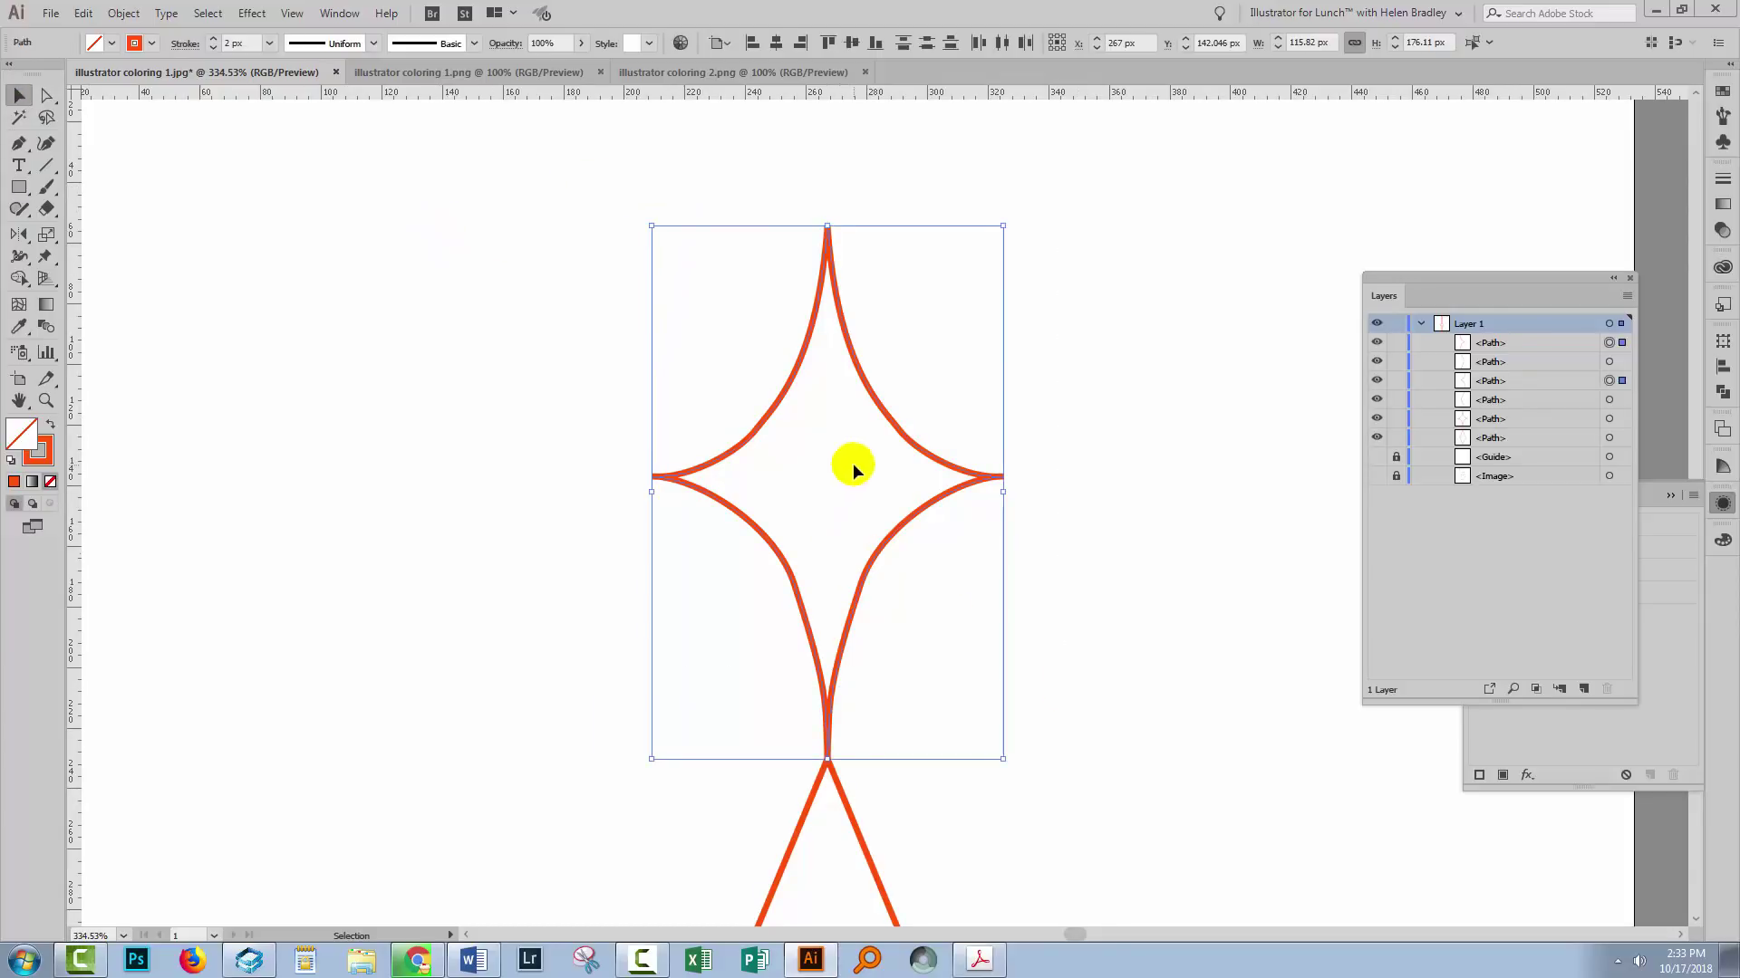
click(17, 278)
mouse_move(804, 393)
mouse_down()
mouse_move(820, 524)
mouse_move(857, 530)
mouse_up()
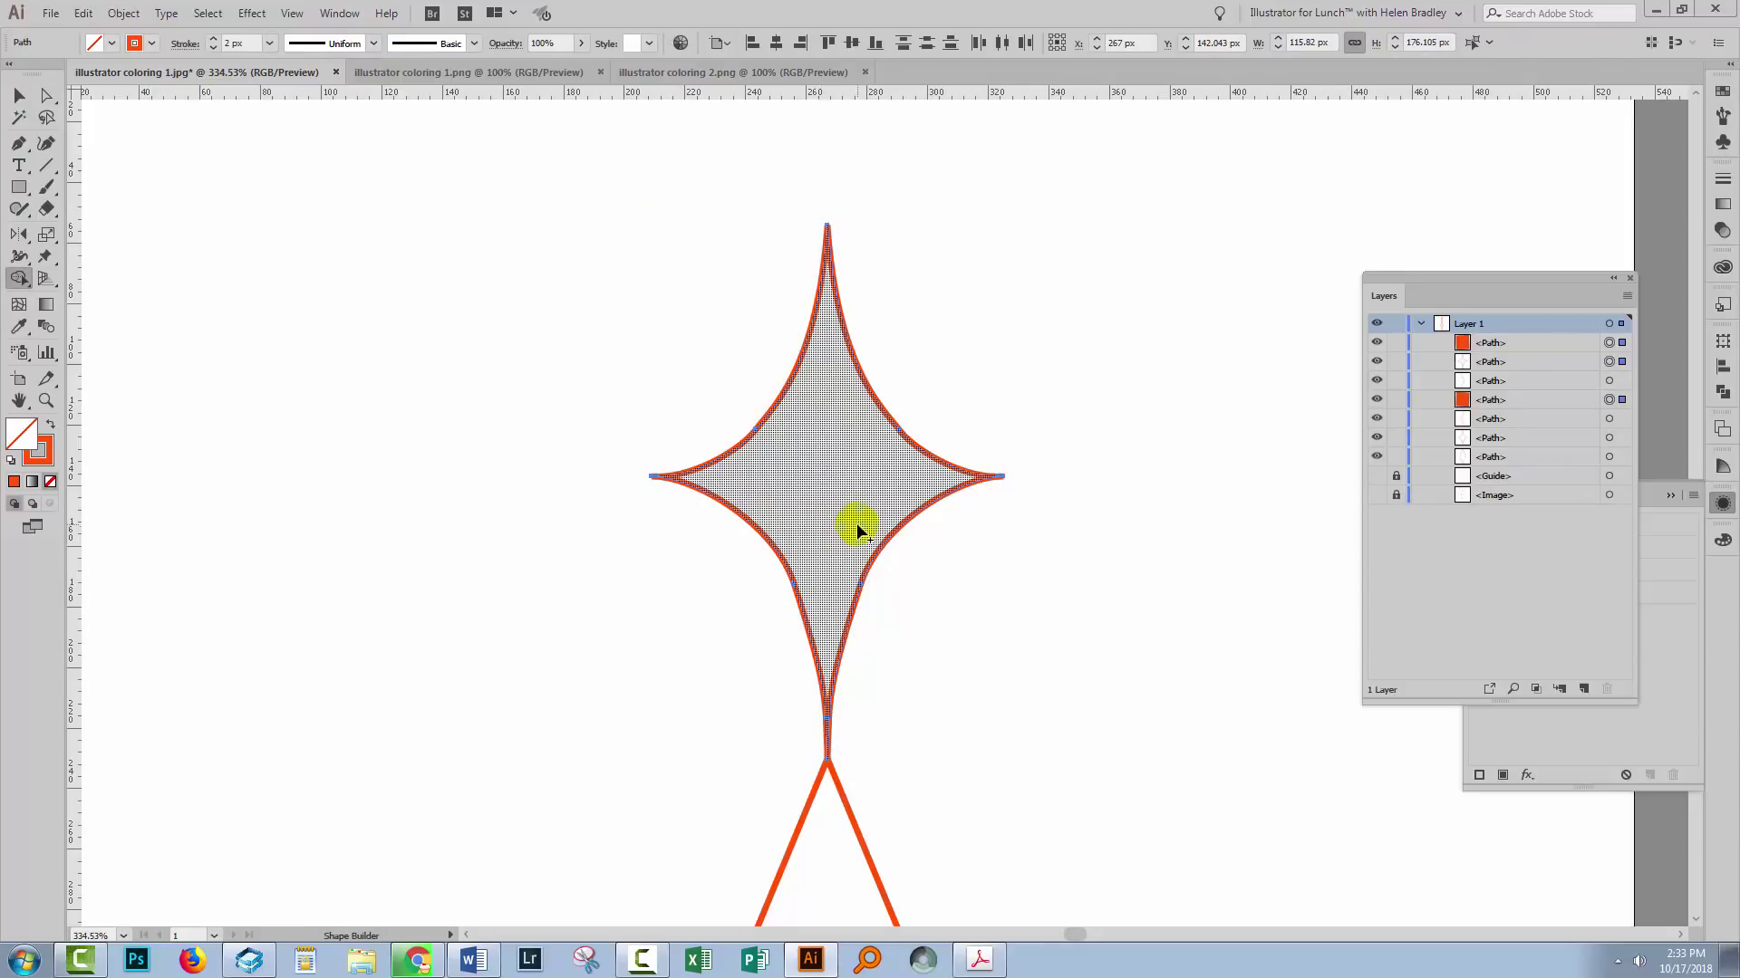
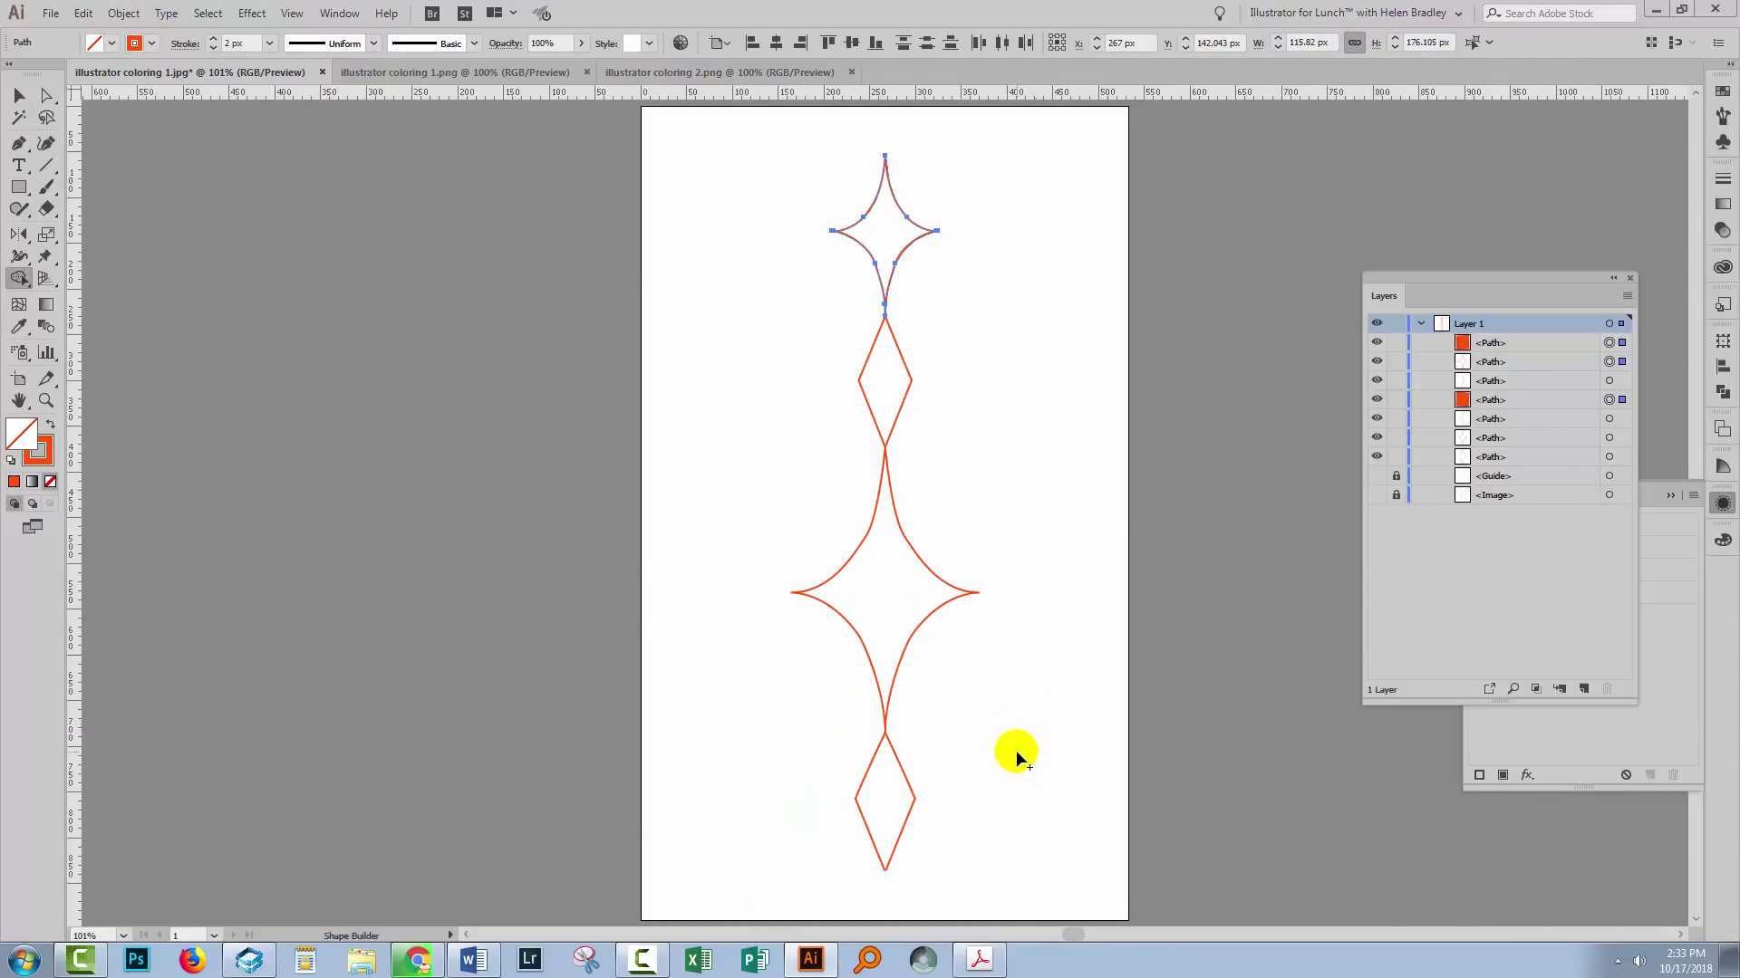
Average the two end anchor points at the lower diamond's bottom tip on both axes.
key(z)
drag(788, 719, 952, 920)
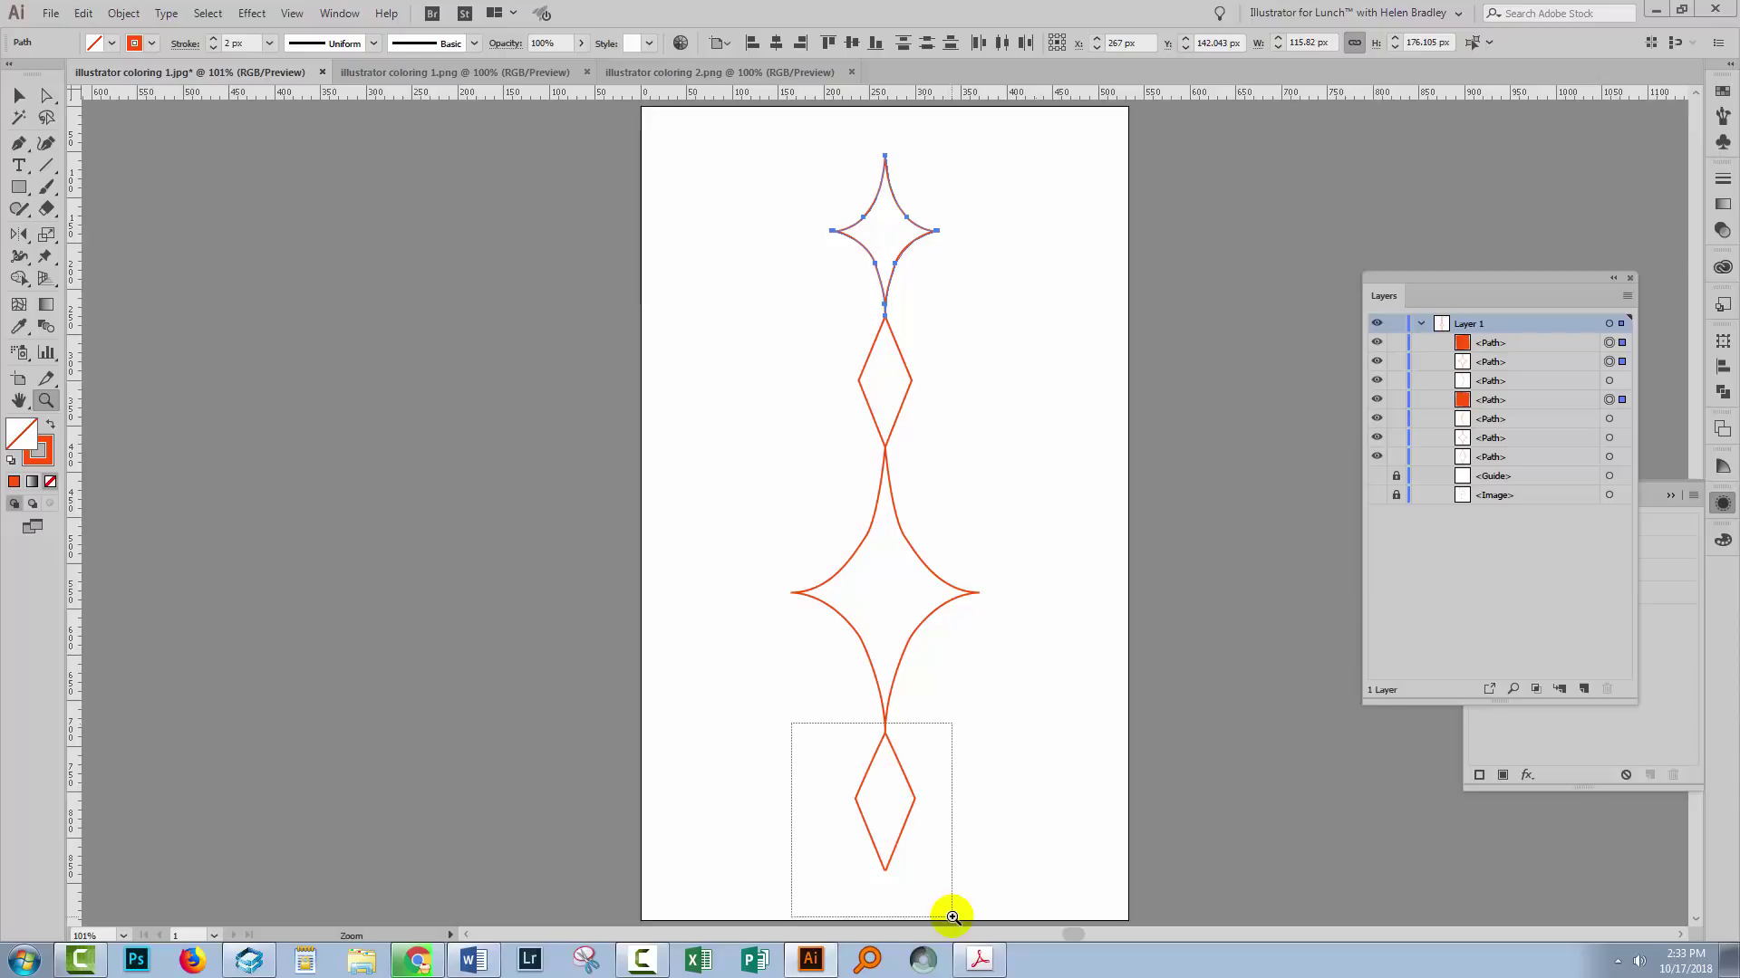
click(18, 92)
click(1040, 746)
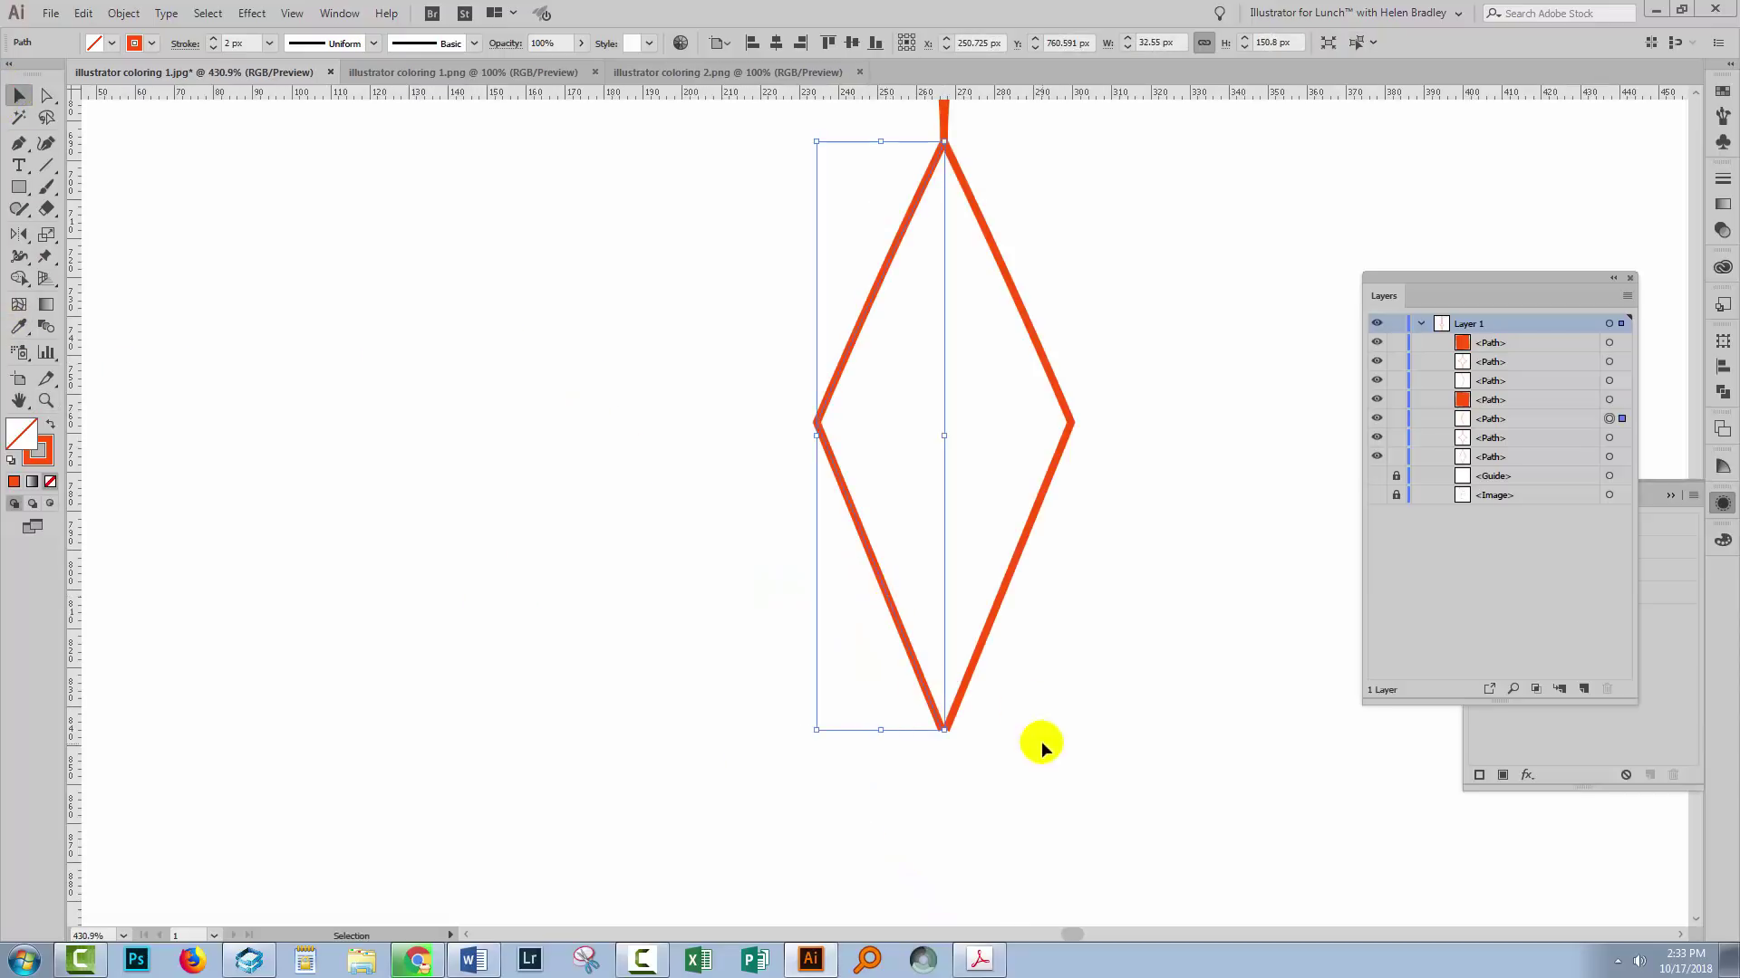
click(46, 95)
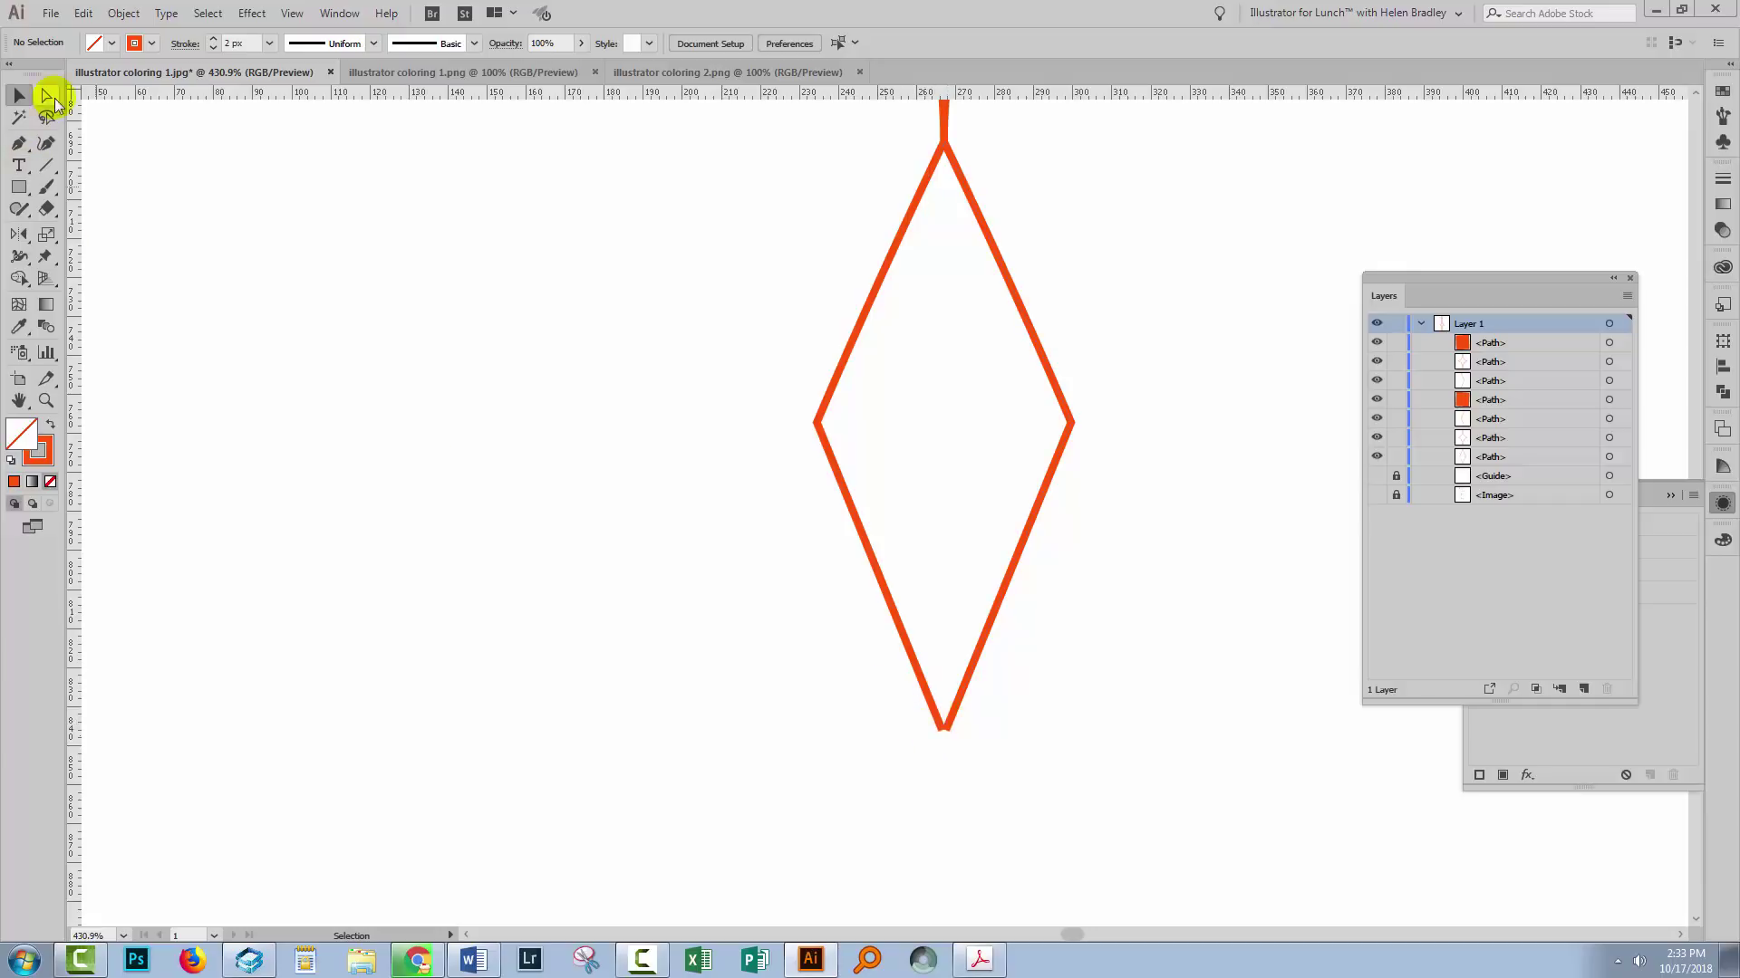
drag(972, 763, 889, 707)
click(118, 16)
mouse_move(304, 428)
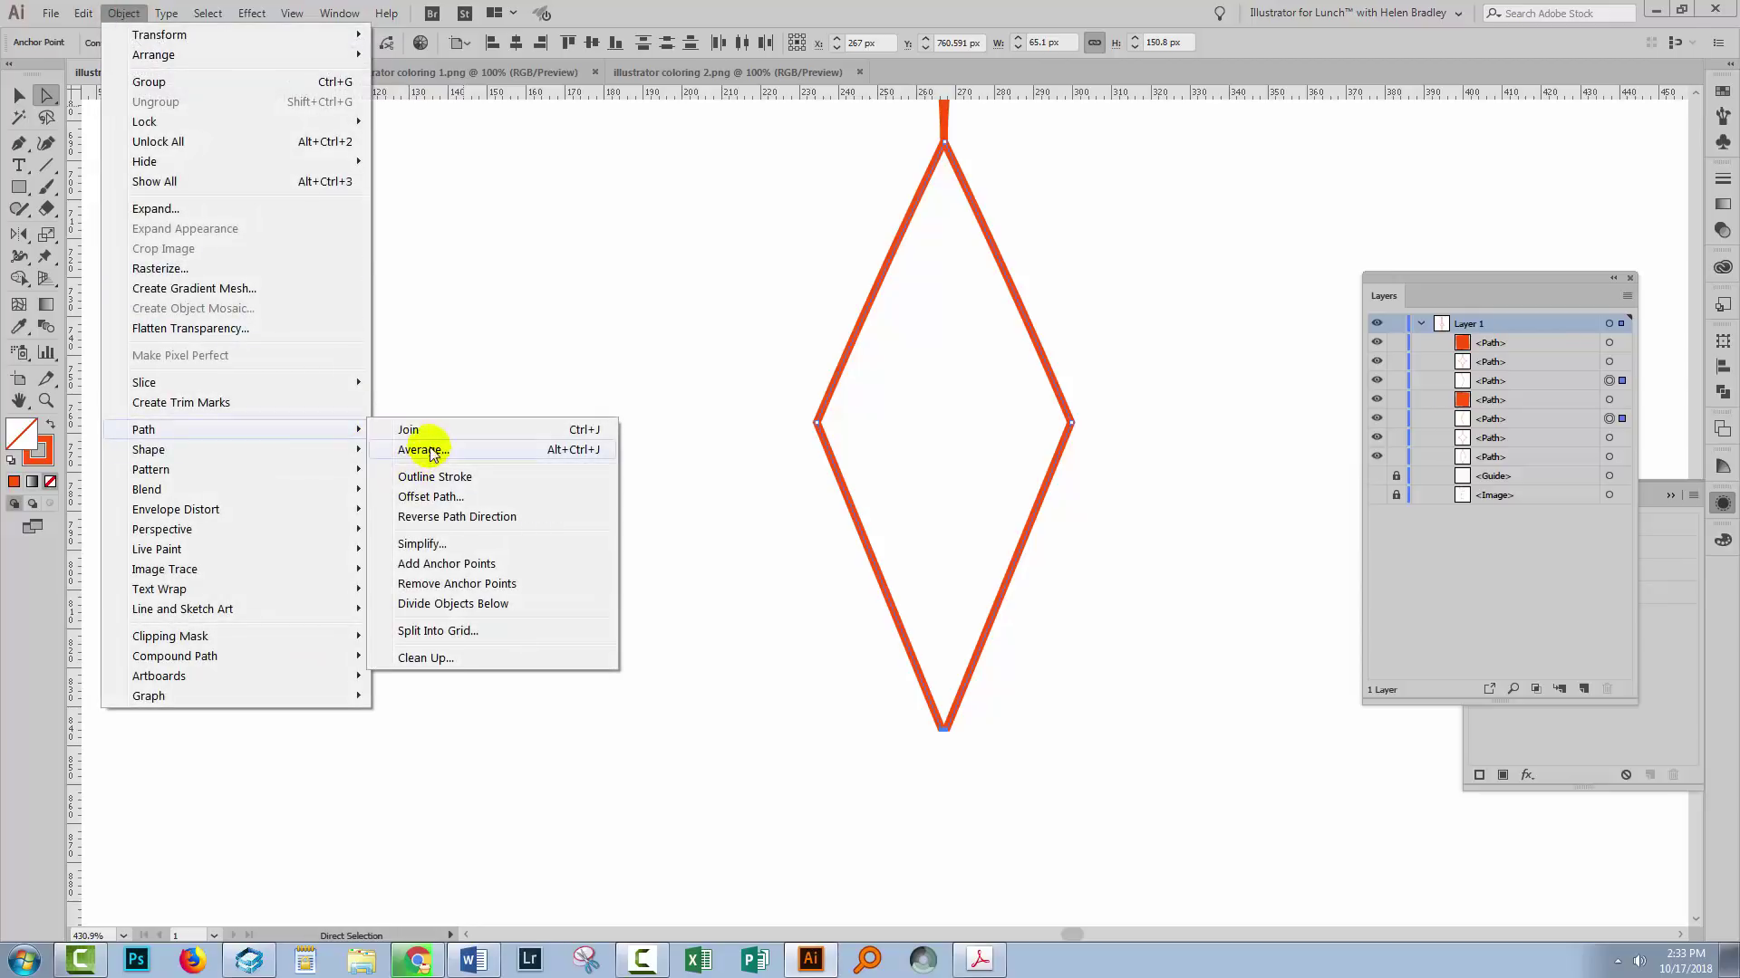
click(426, 451)
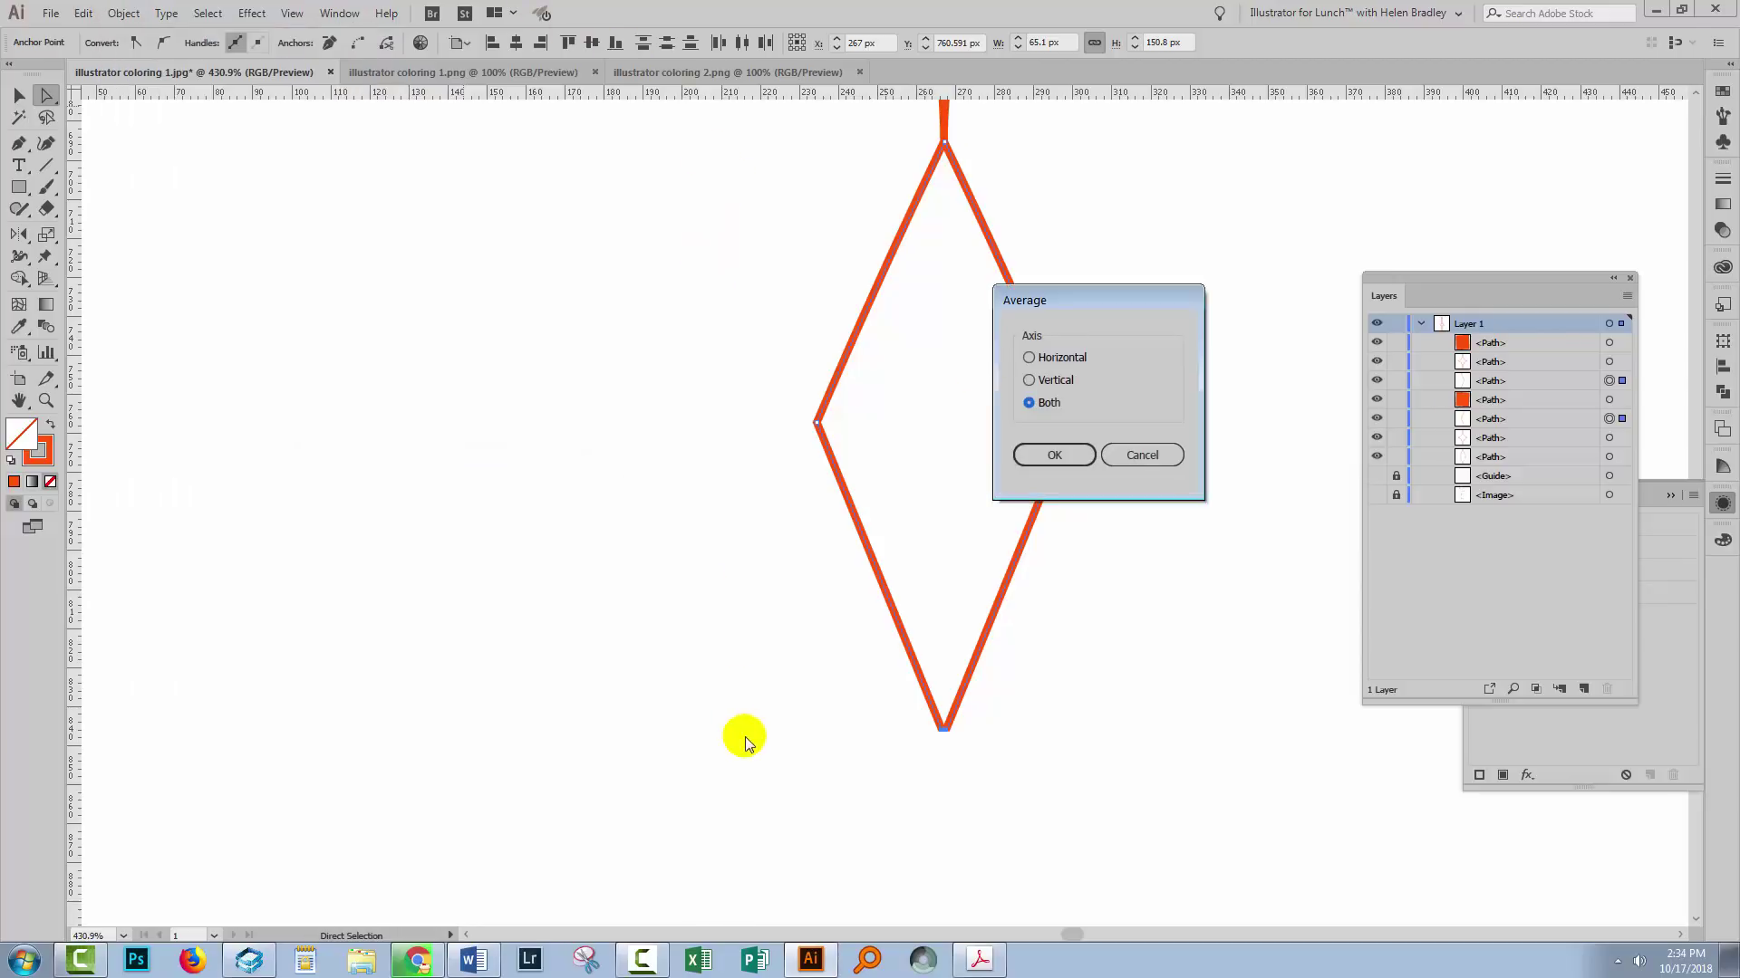
click(1053, 462)
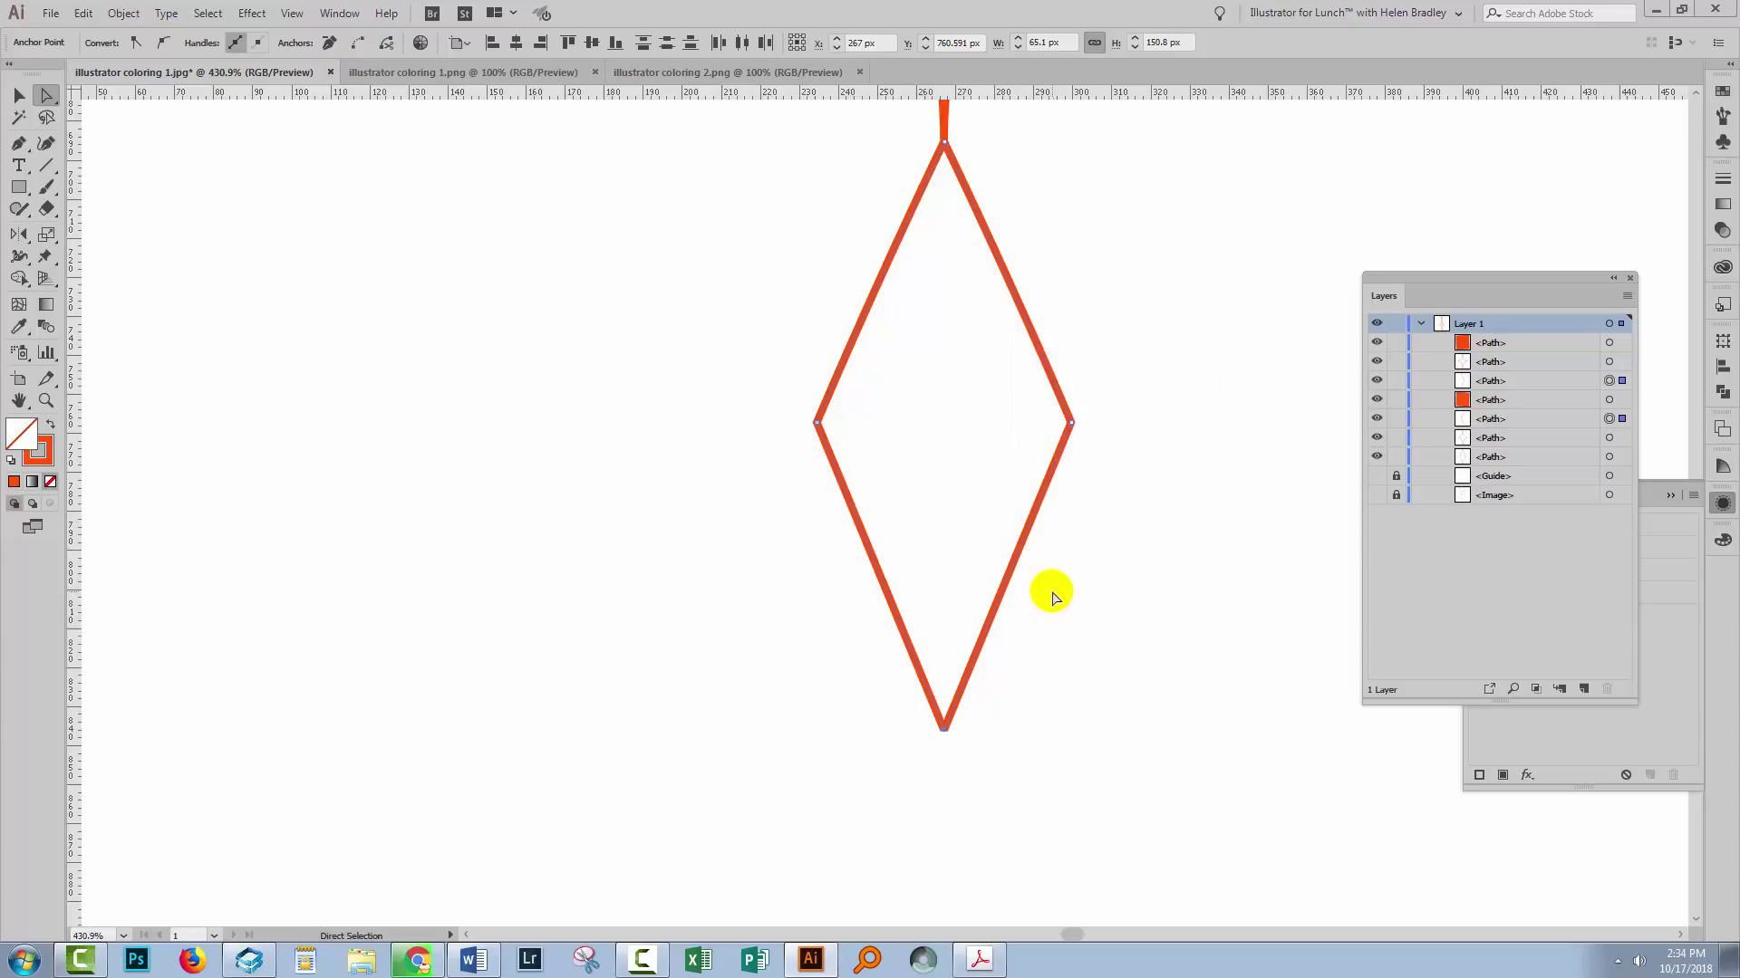
Build the interior of the lower diamond's two halves into one closed shape with Shape Builder.
scroll(1051, 598, up, 2)
click(19, 94)
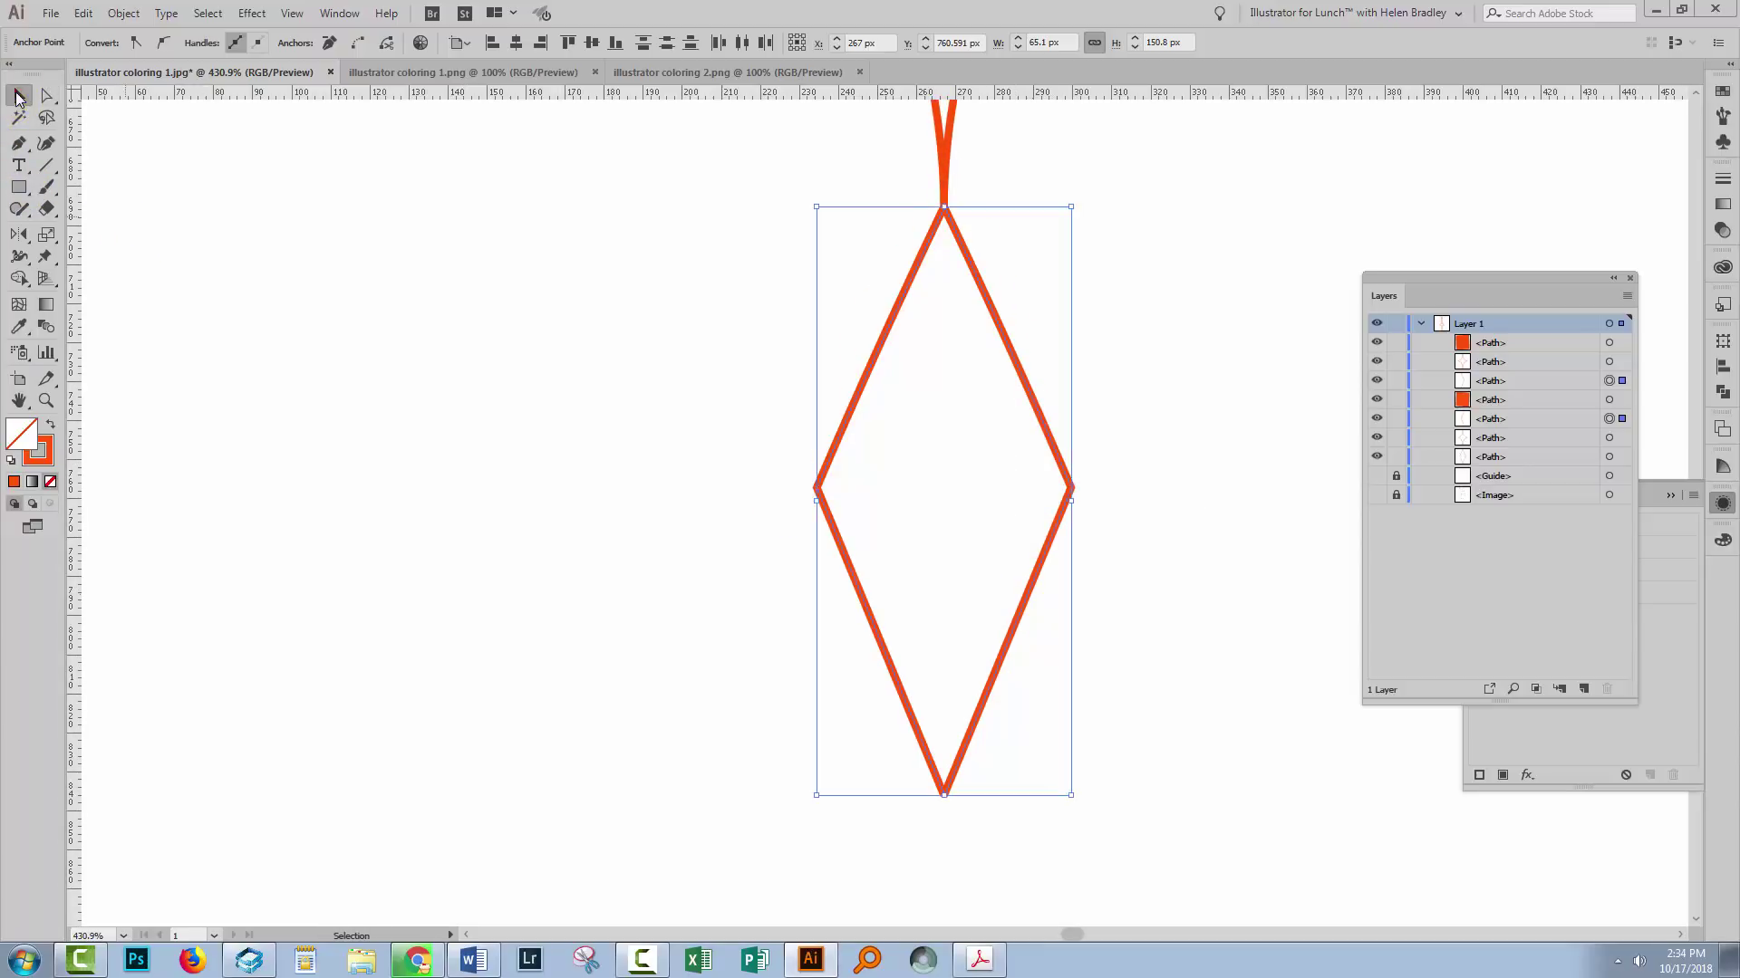
click(19, 277)
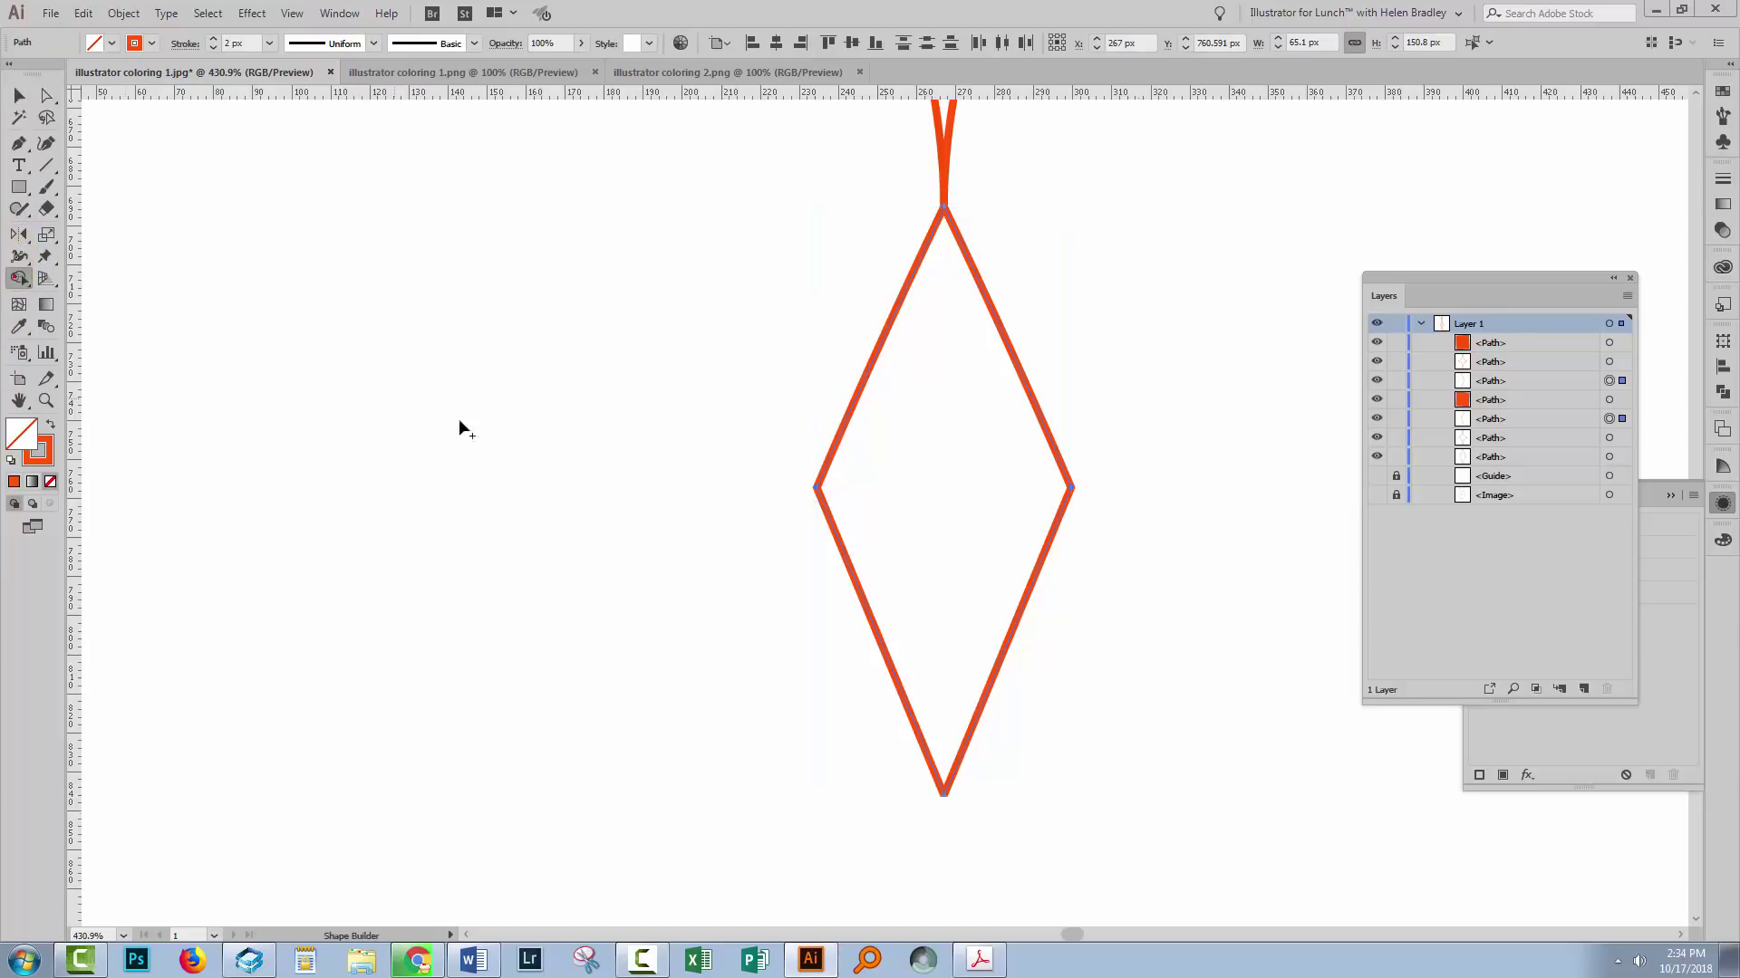
click(936, 477)
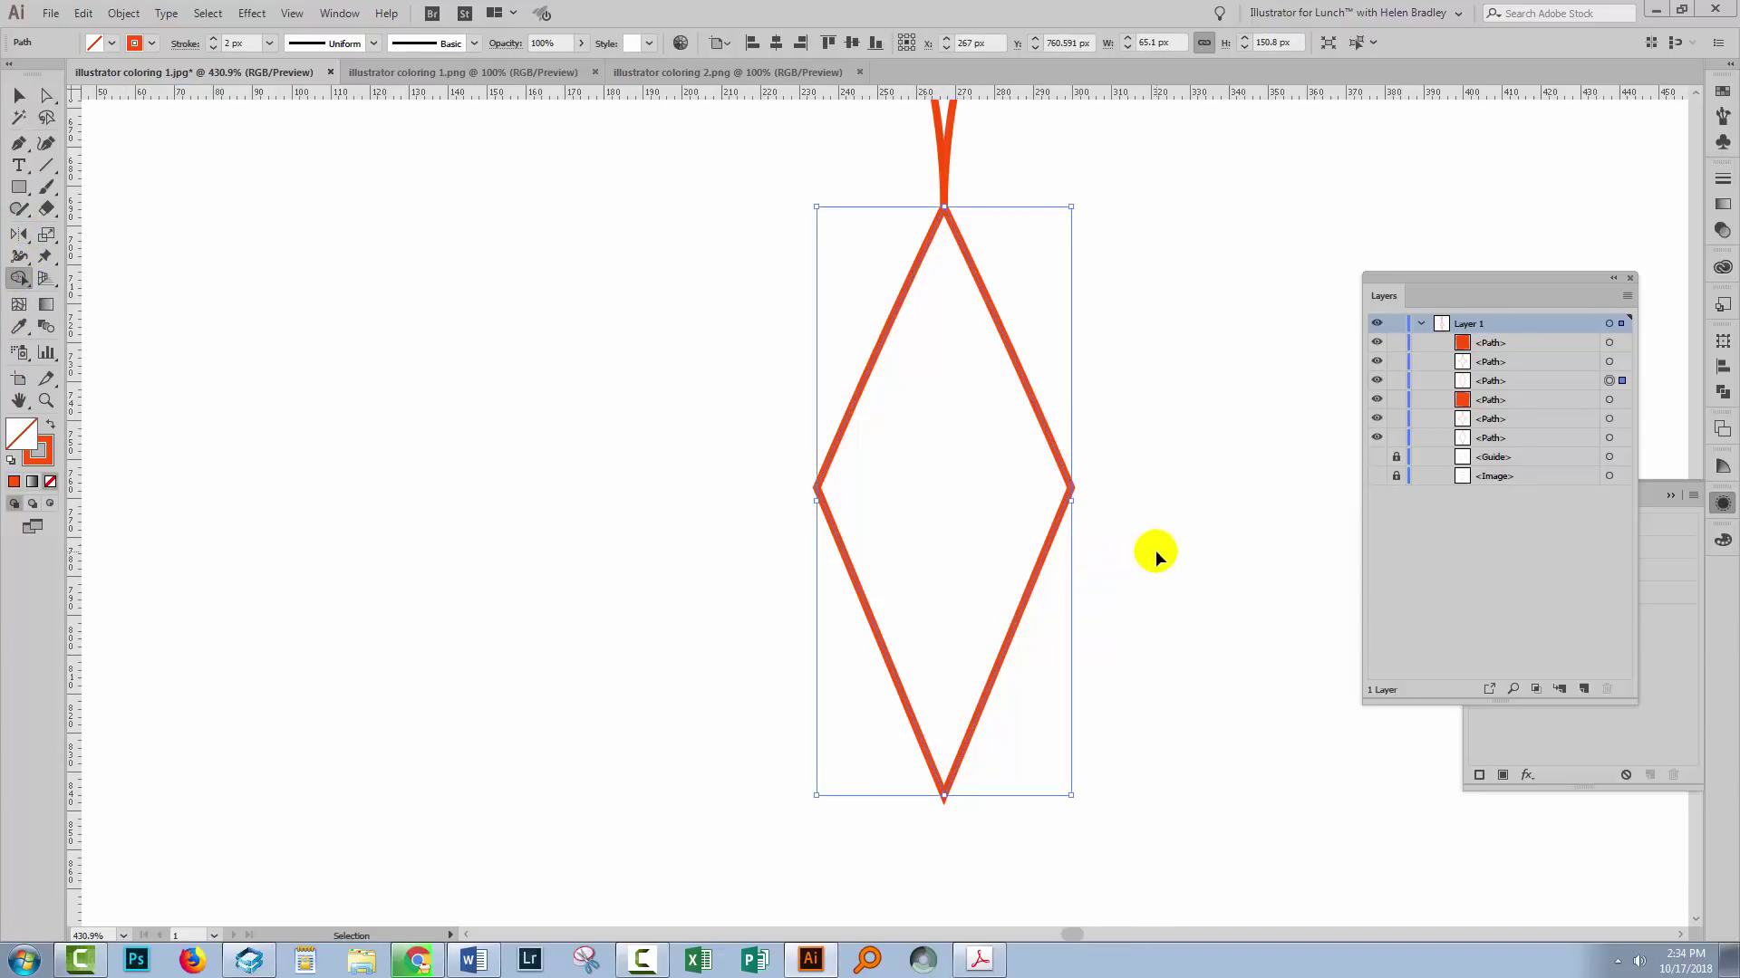
key(ctrl+0)
key(v)
Swap the top star's fill and stroke to test that it fills, and swap them back.
click(852, 211)
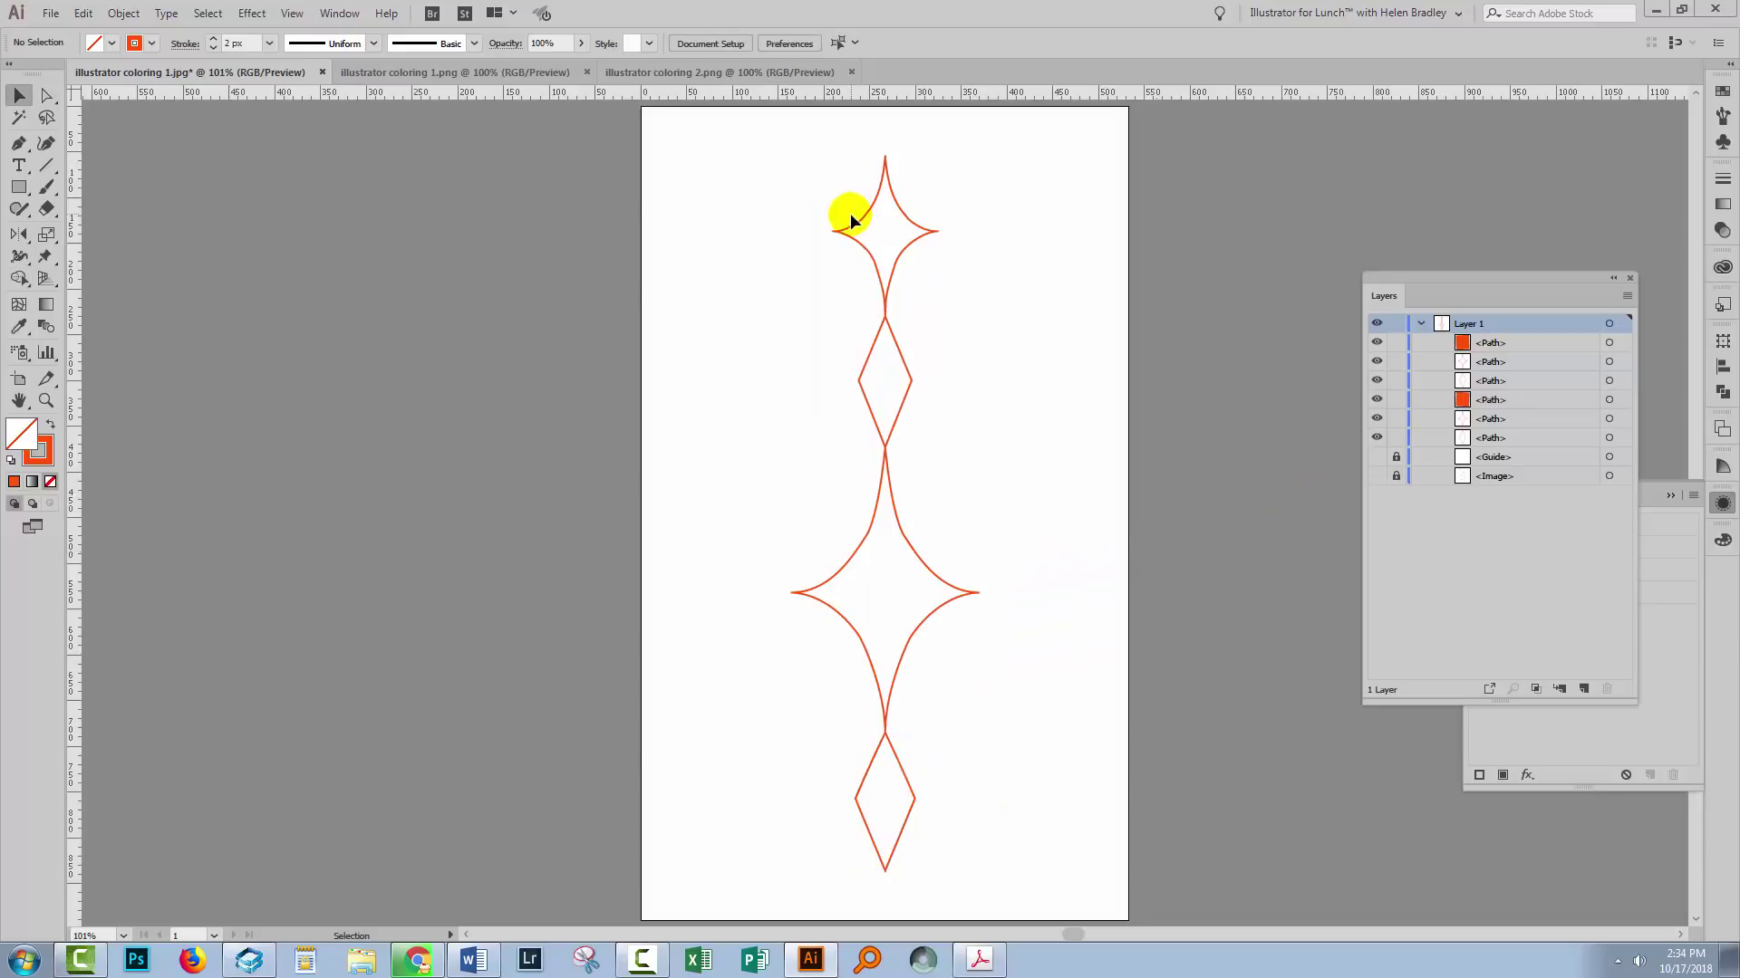
click(853, 228)
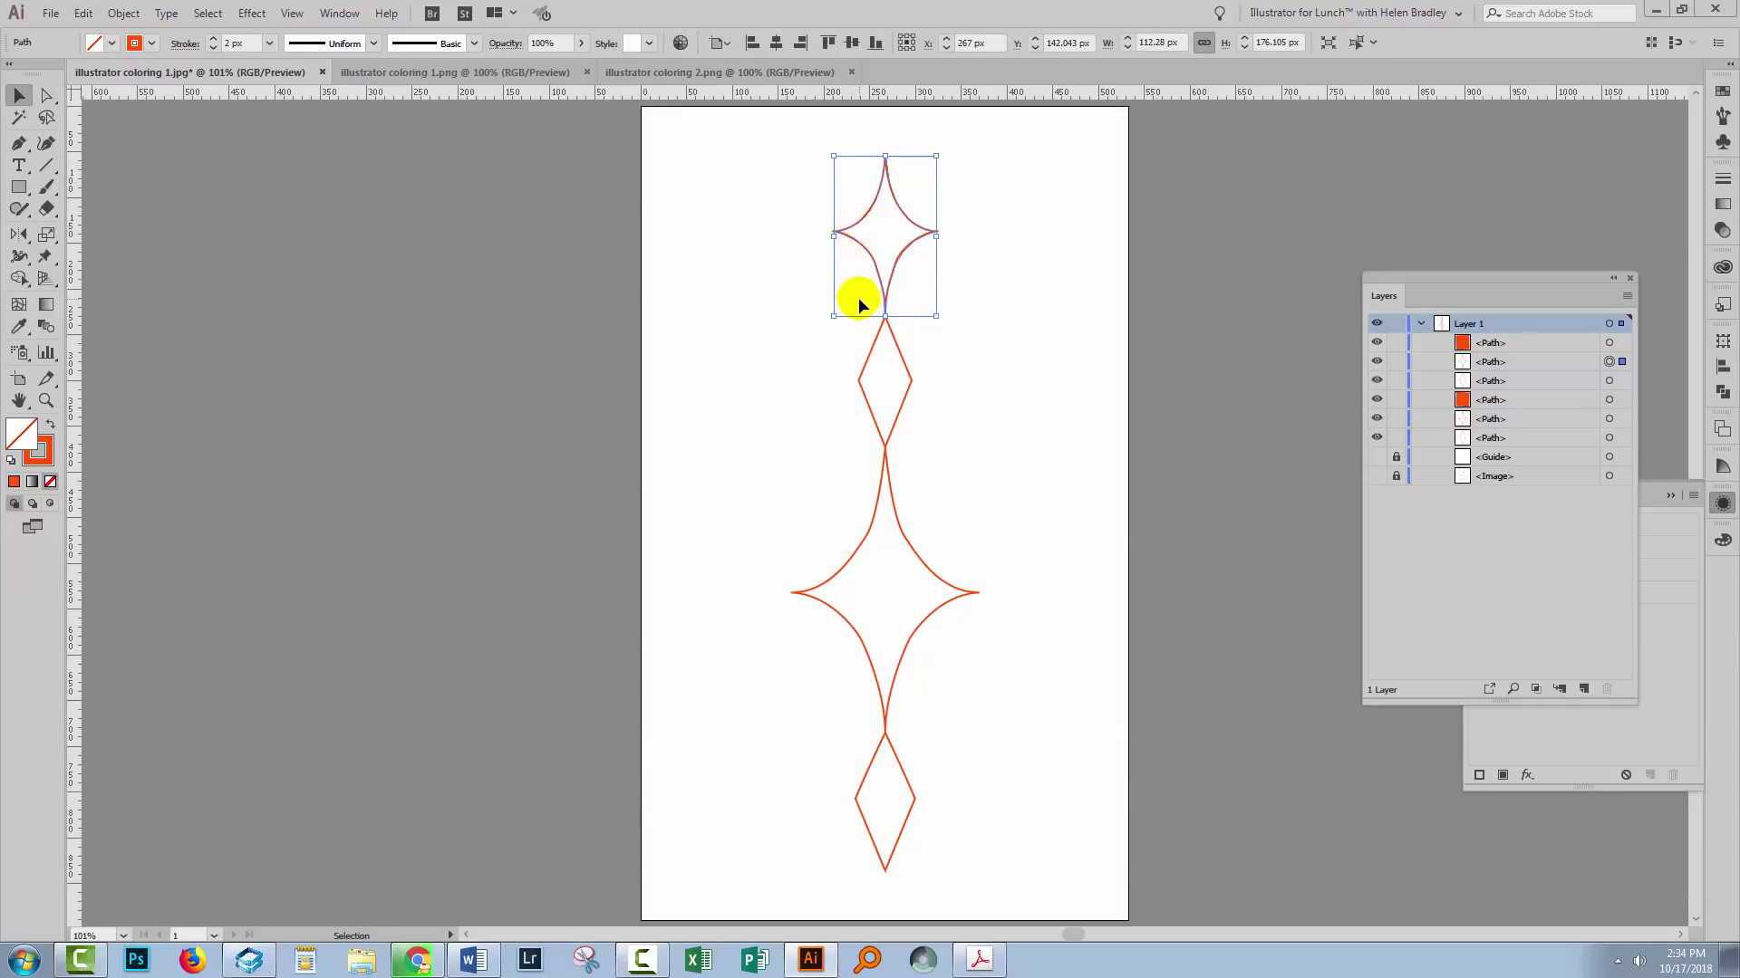
double_click(49, 429)
click(50, 429)
click(50, 429)
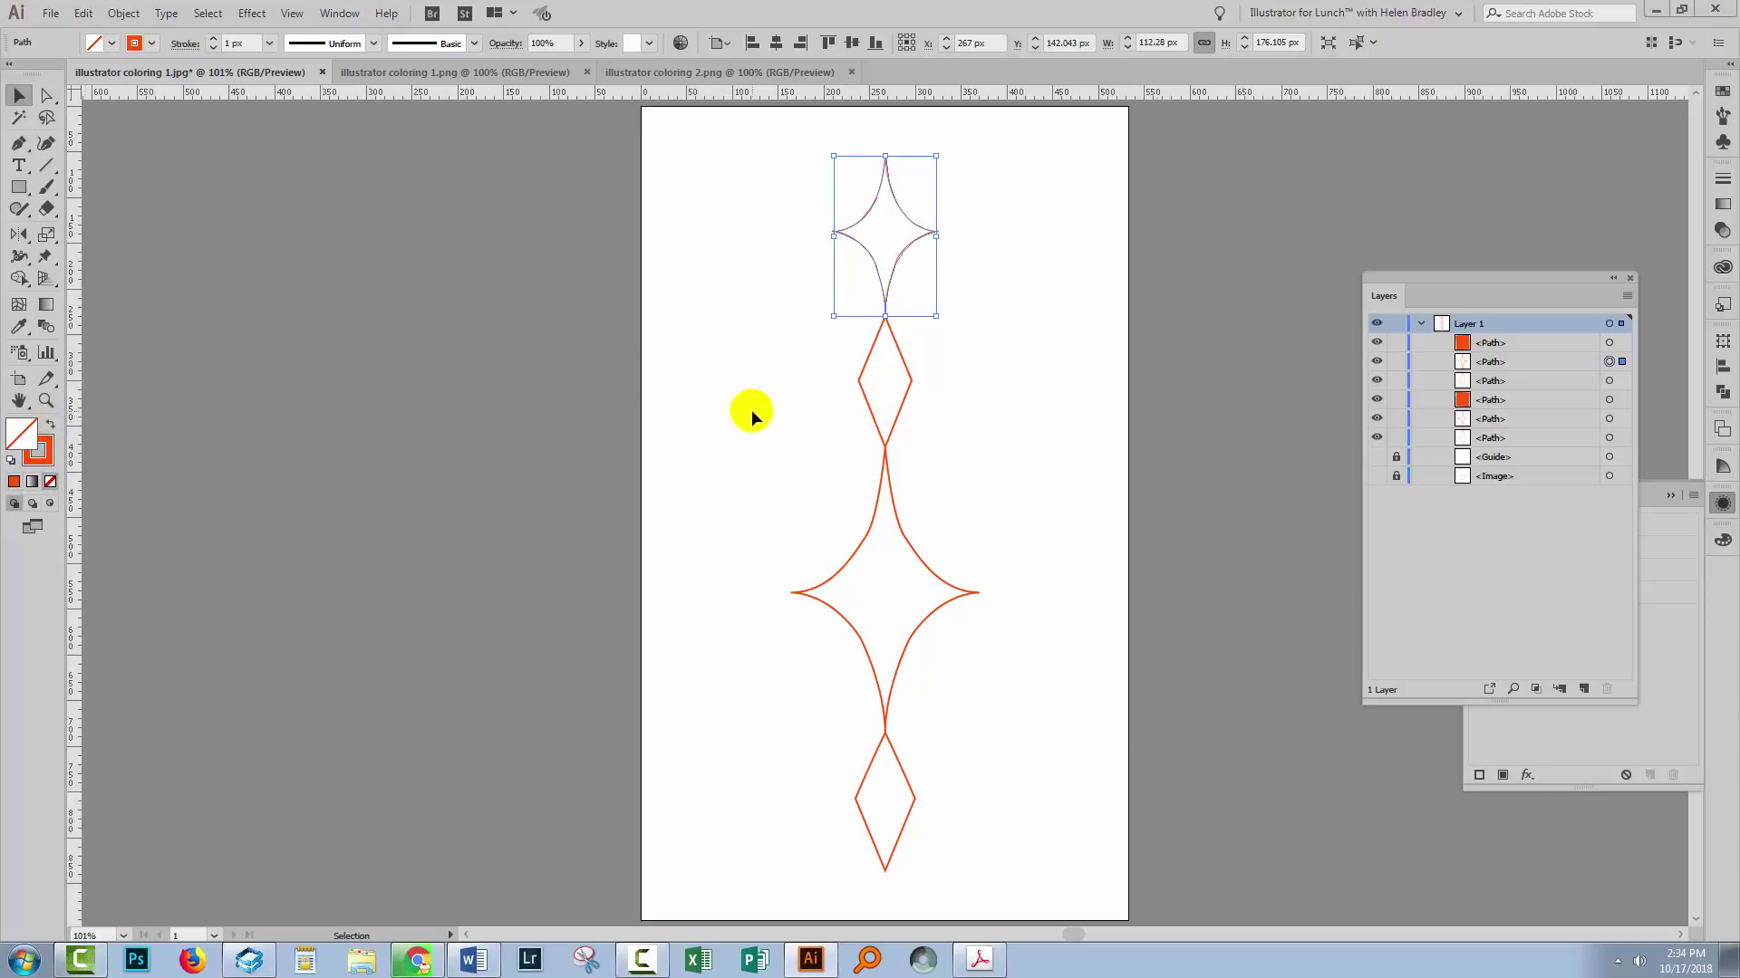
click(864, 410)
click(834, 392)
Select all the ornament paths and swap fill and stroke so they are solid orange without an outline.
drag(826, 147, 962, 812)
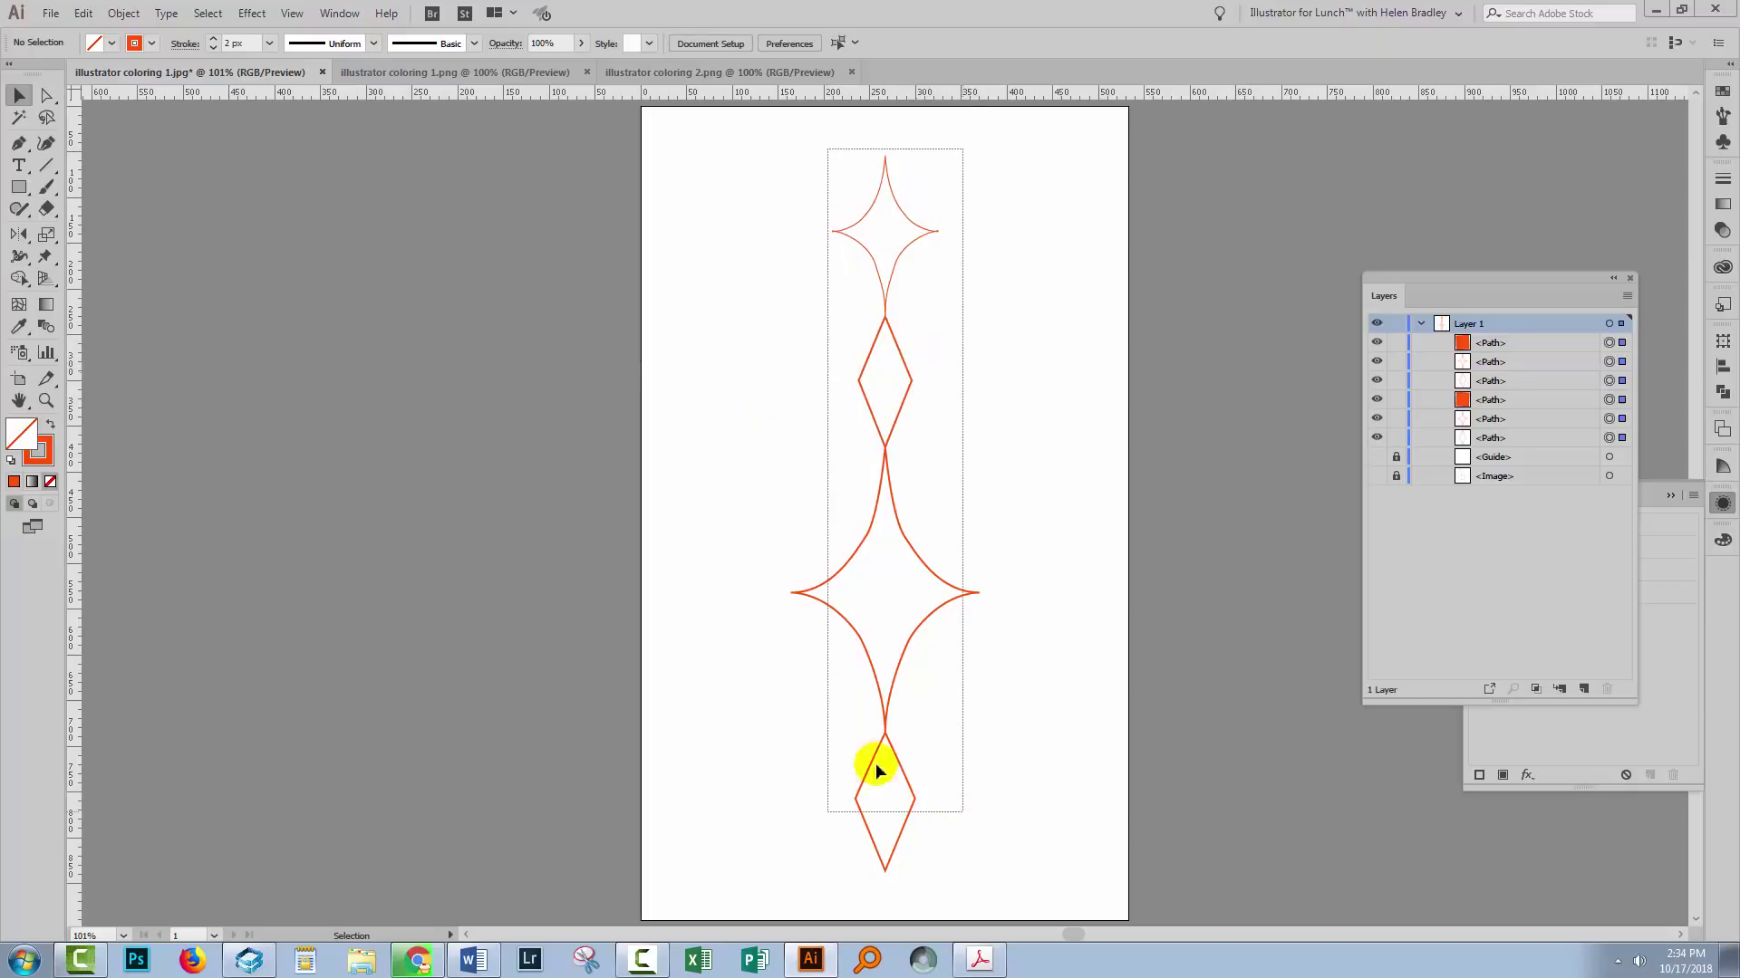
click(49, 424)
click(1043, 629)
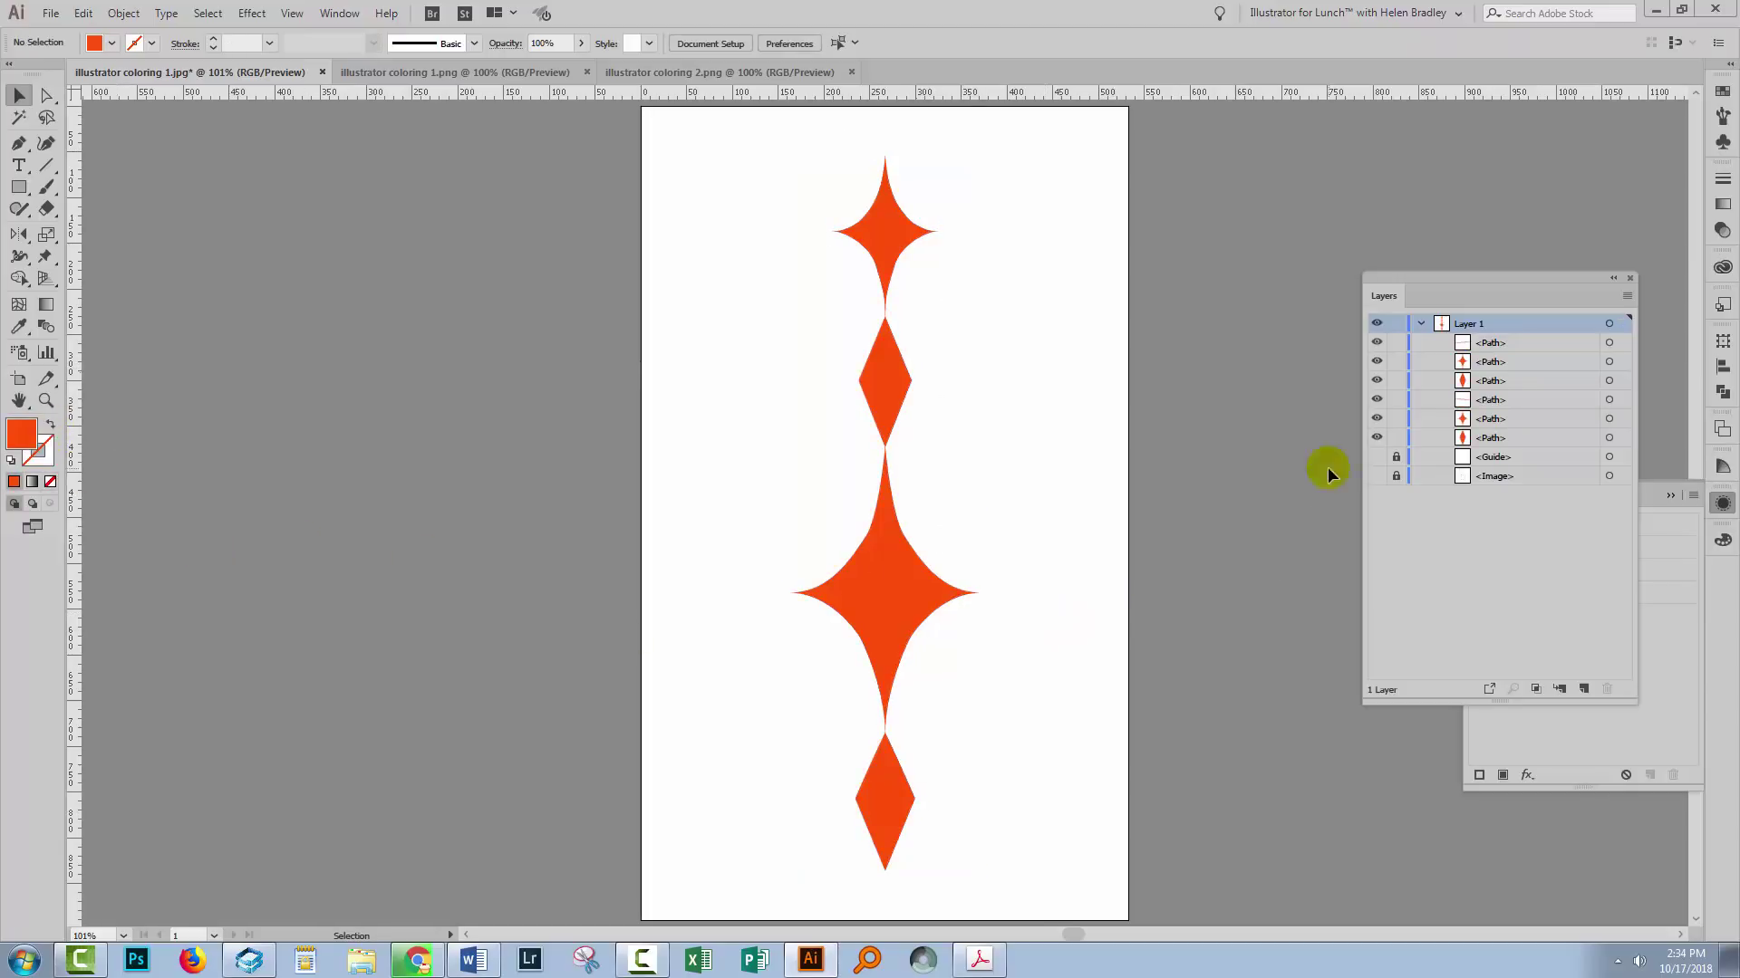
Delete the two tiny stray paths at the left and right tips of the top star.
click(1609, 399)
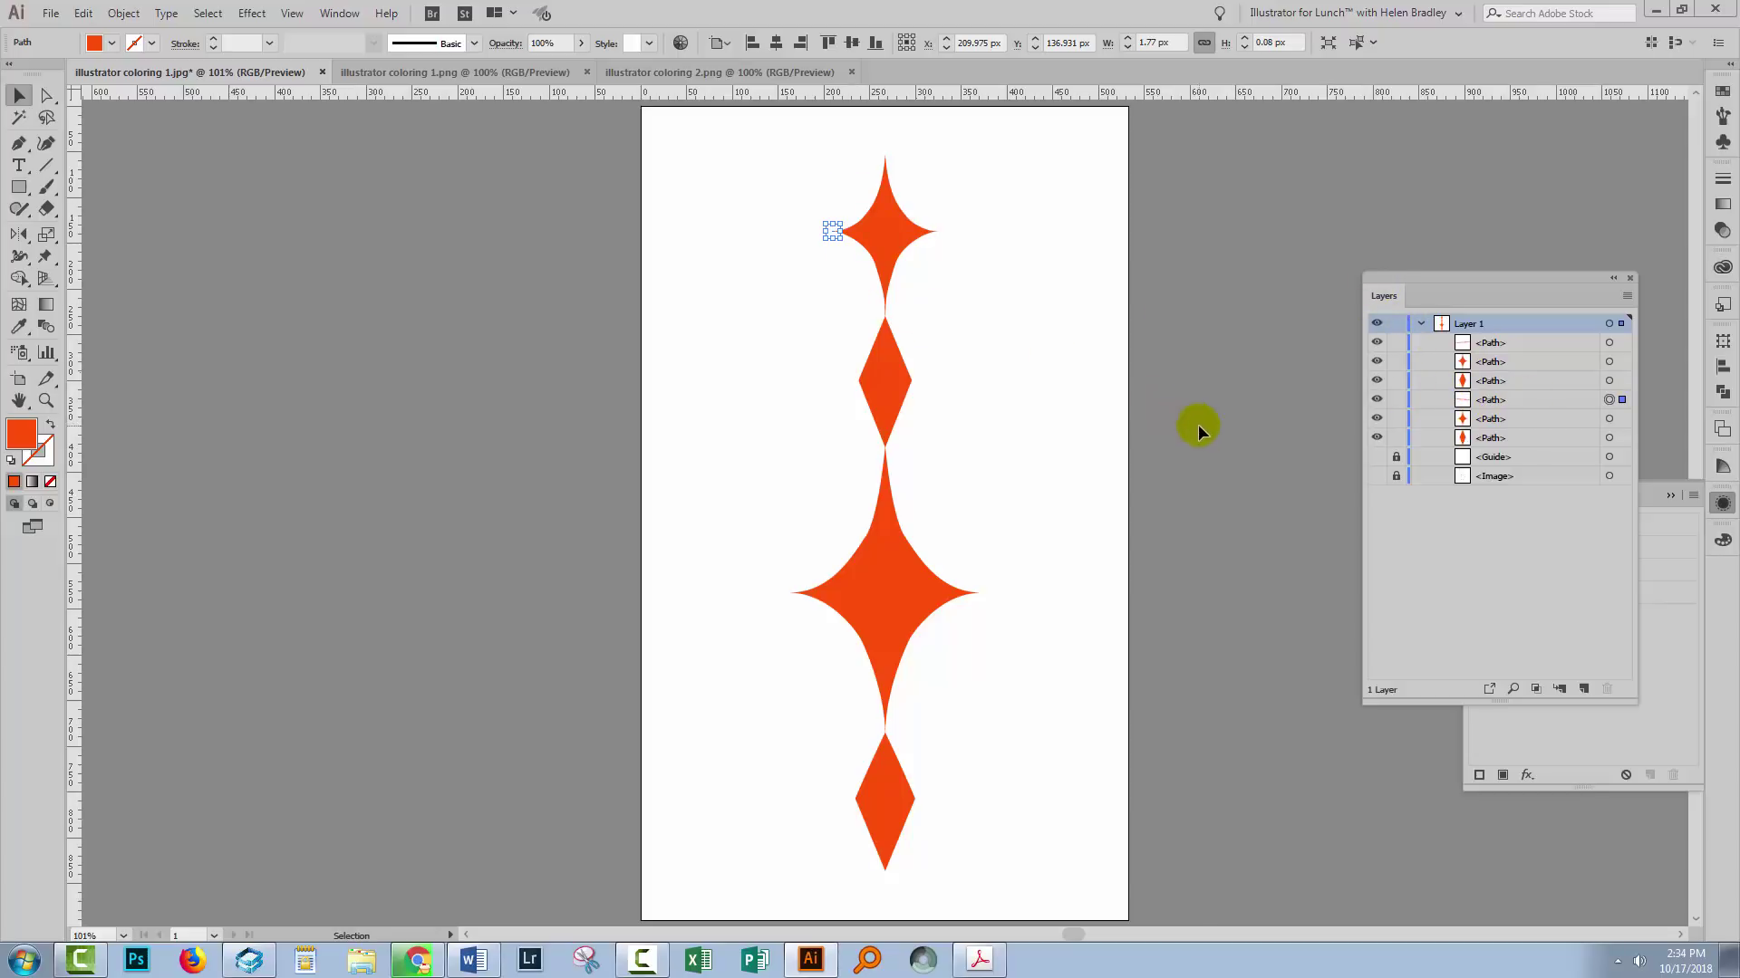
key(Delete)
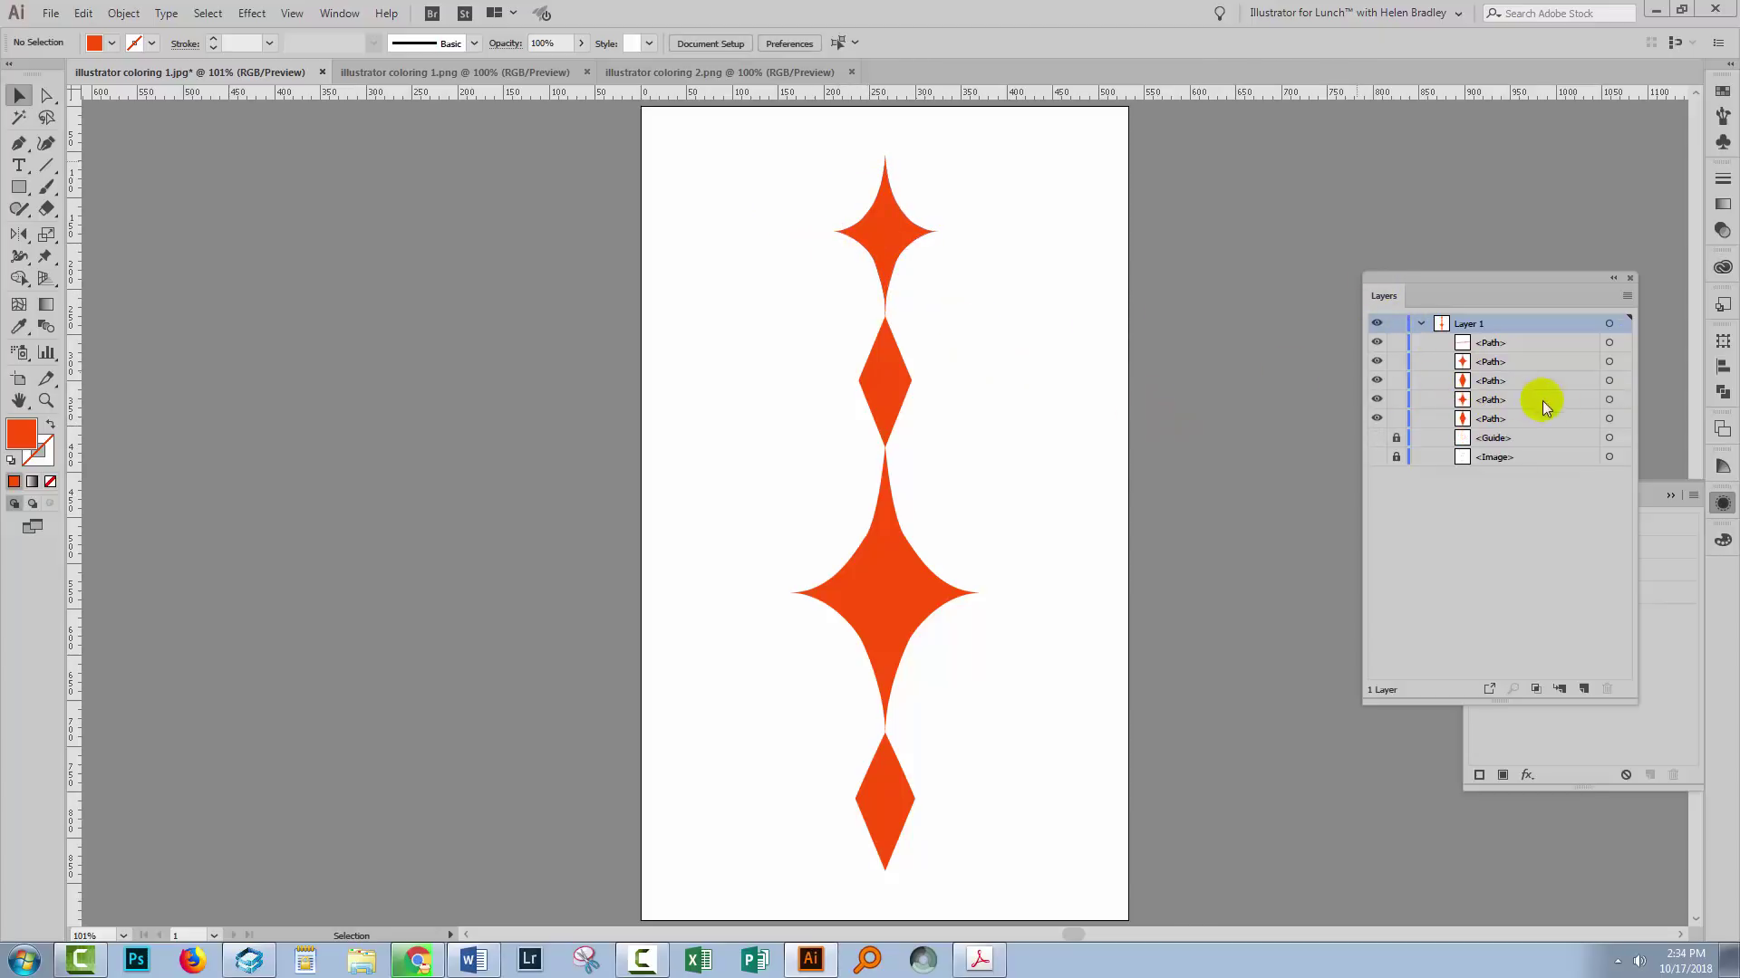
click(1608, 344)
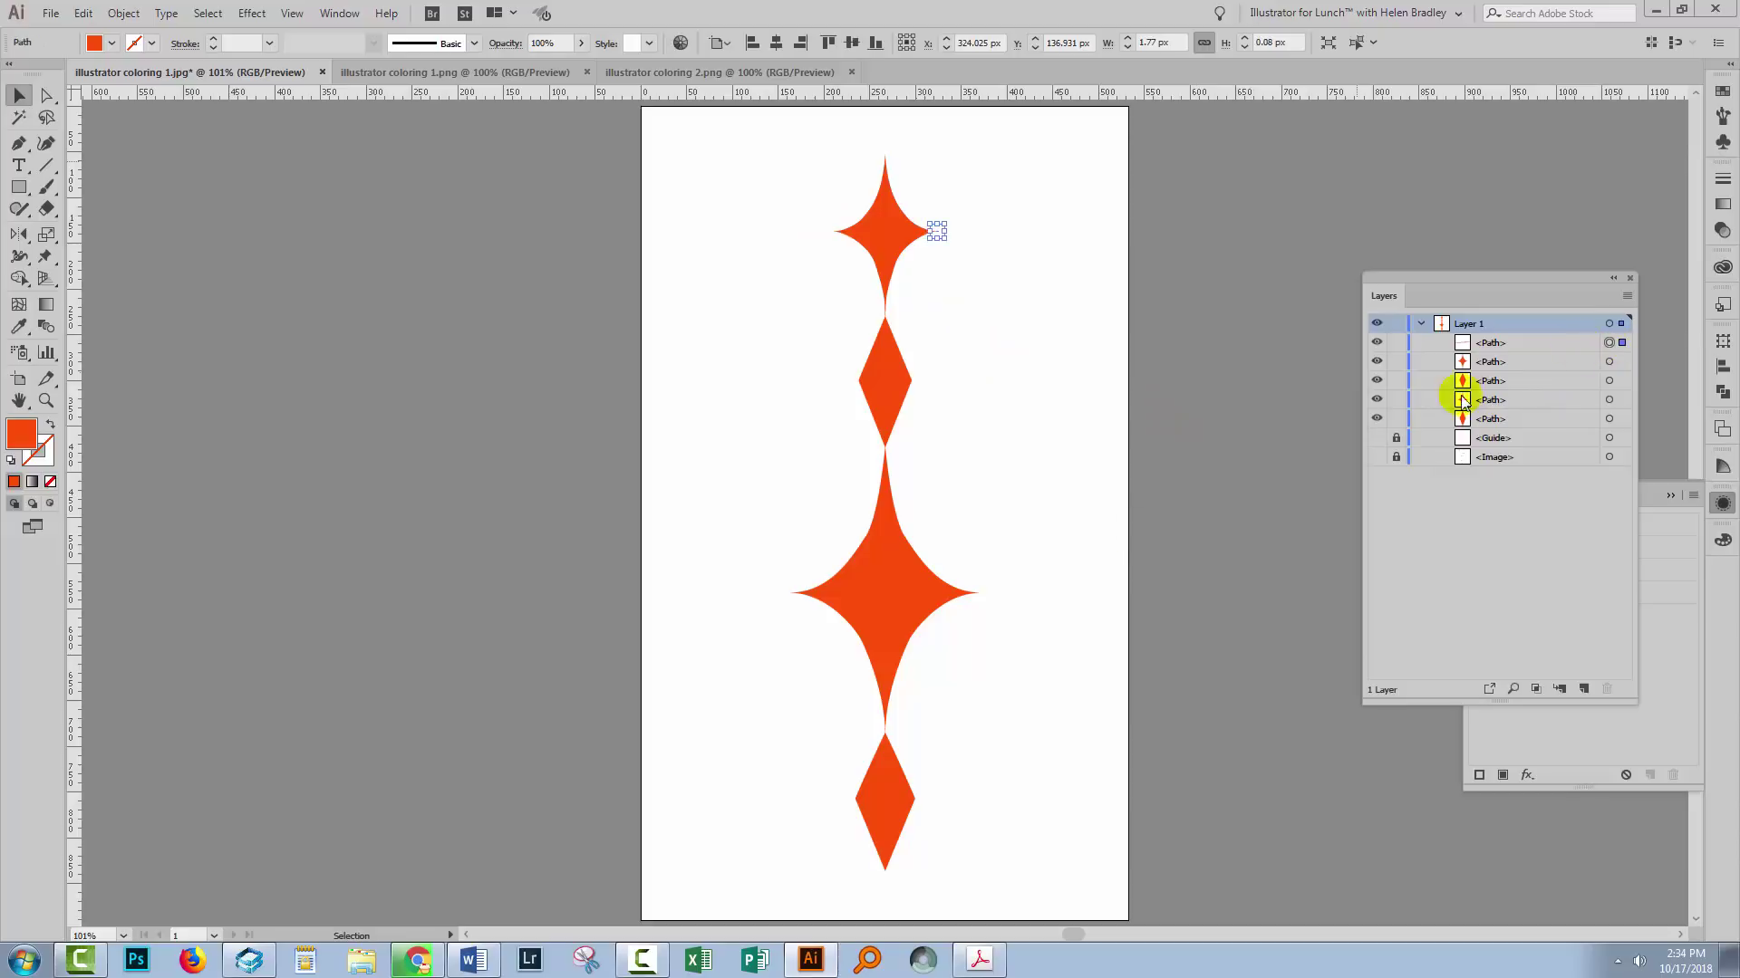
key(Delete)
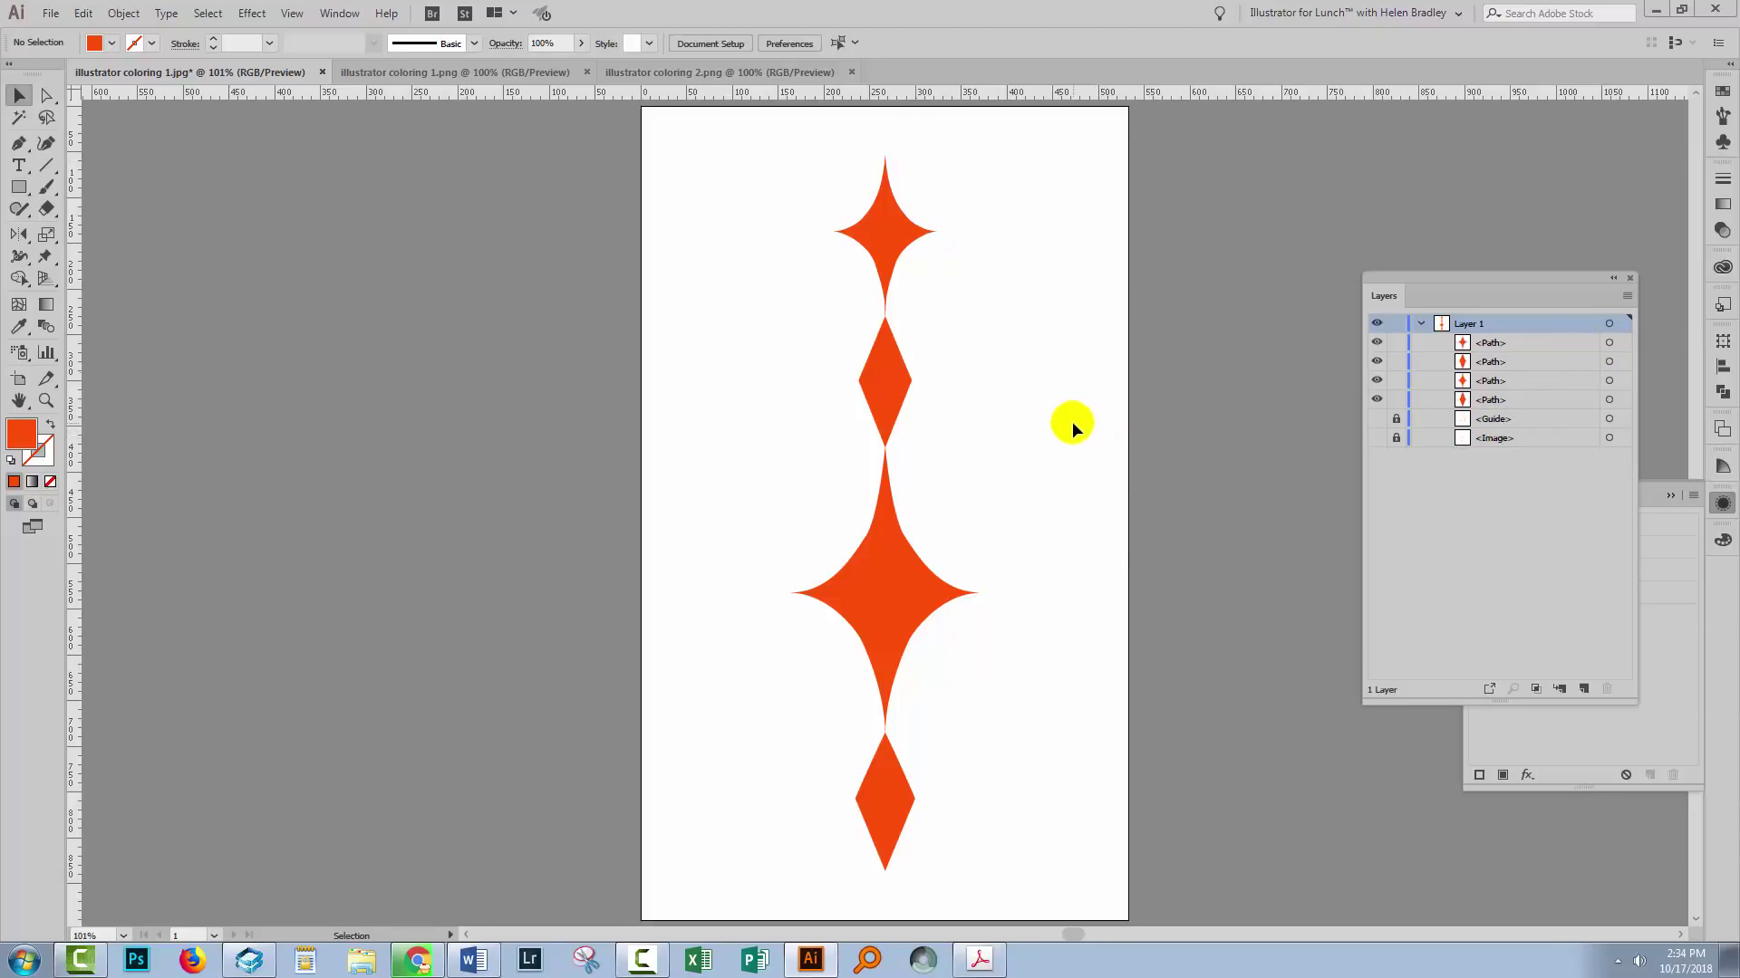
Select the four remaining ornament shapes and swap fill and stroke to give them orange outlines without fill.
click(1472, 344)
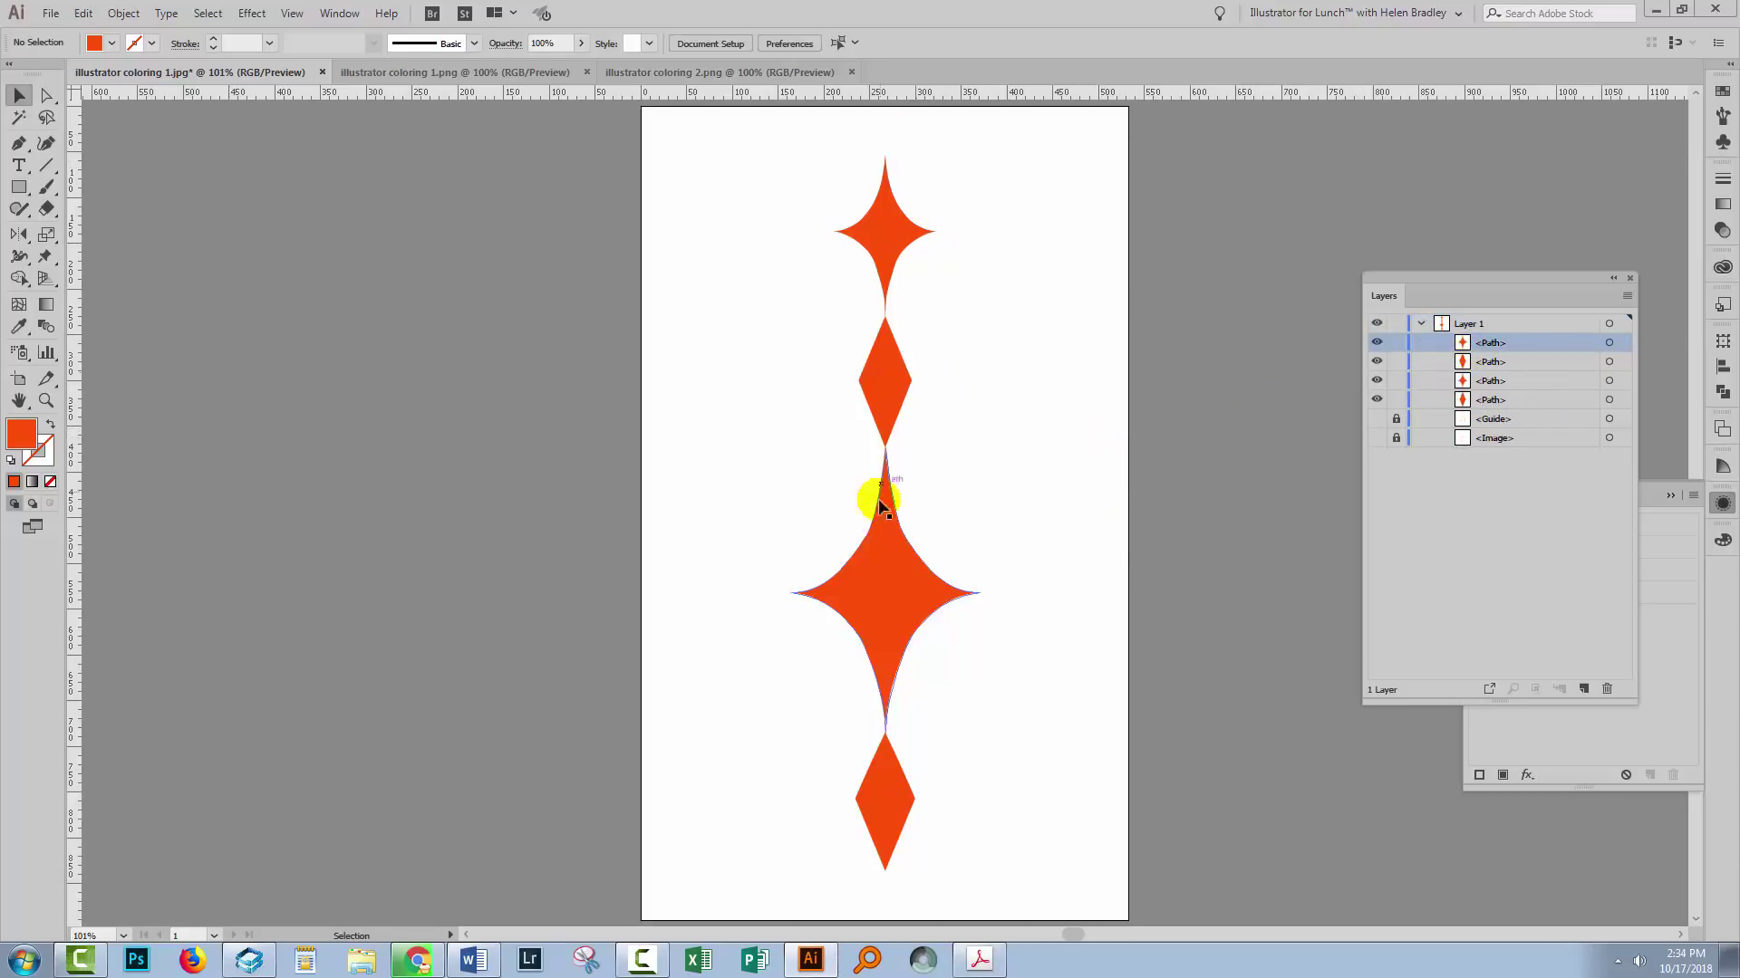
shift+click(1530, 394)
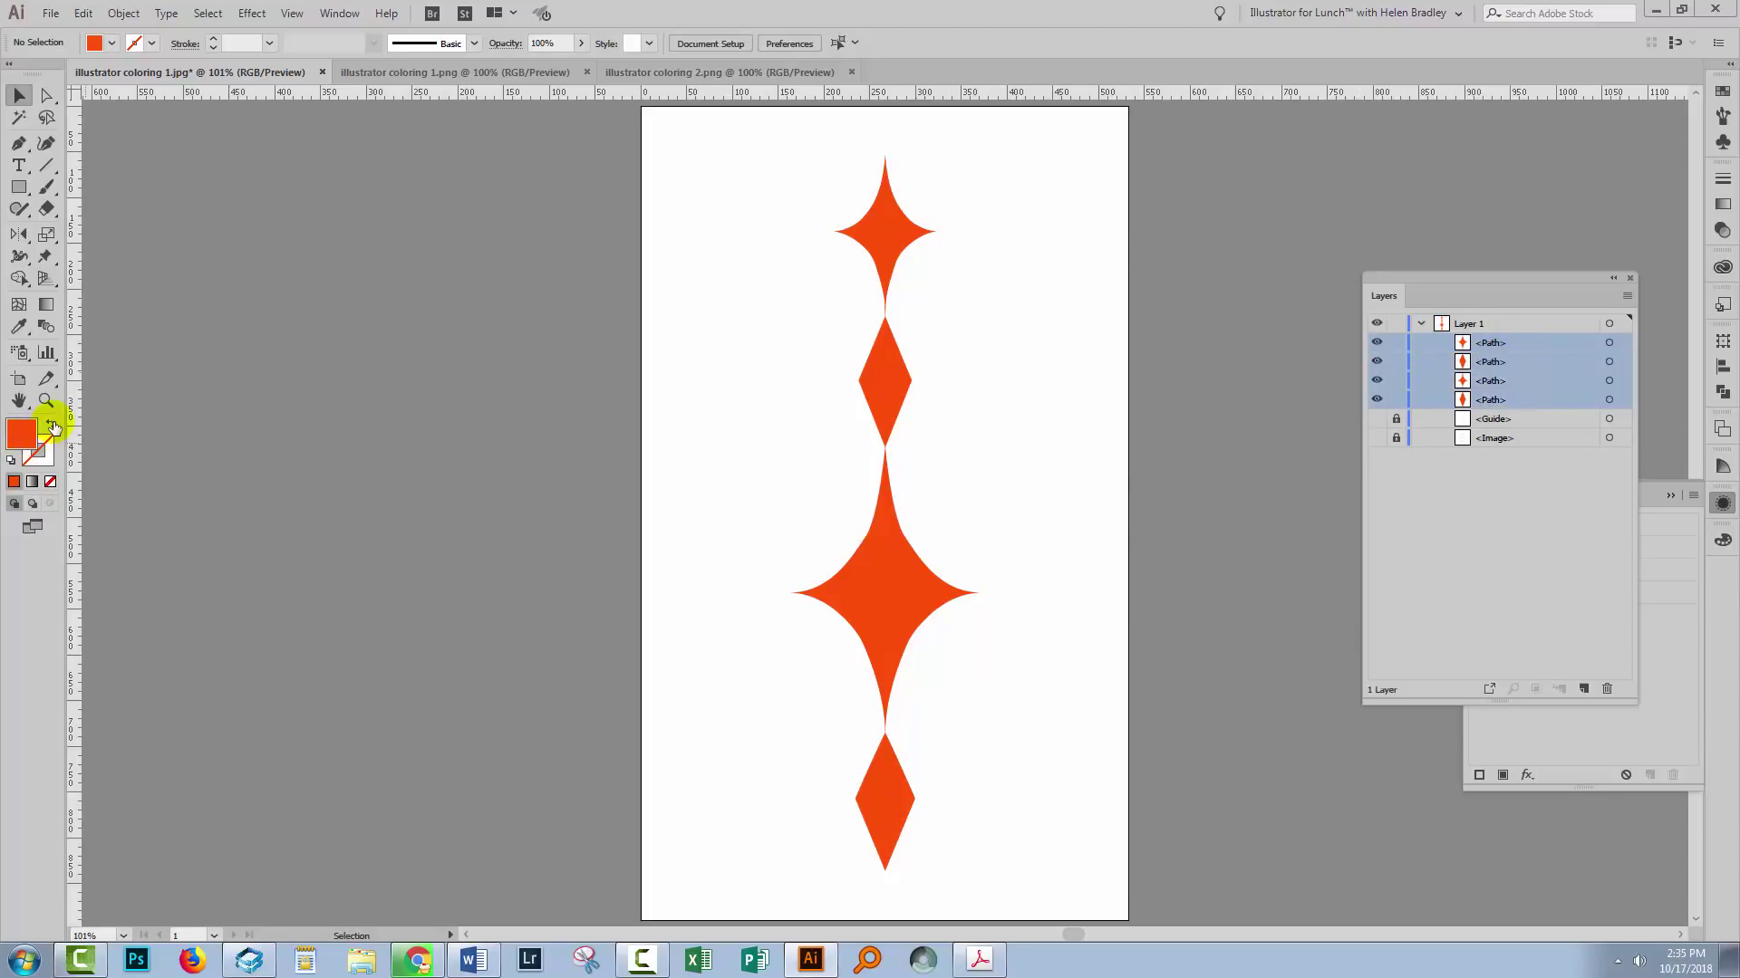
click(52, 425)
drag(725, 165, 986, 902)
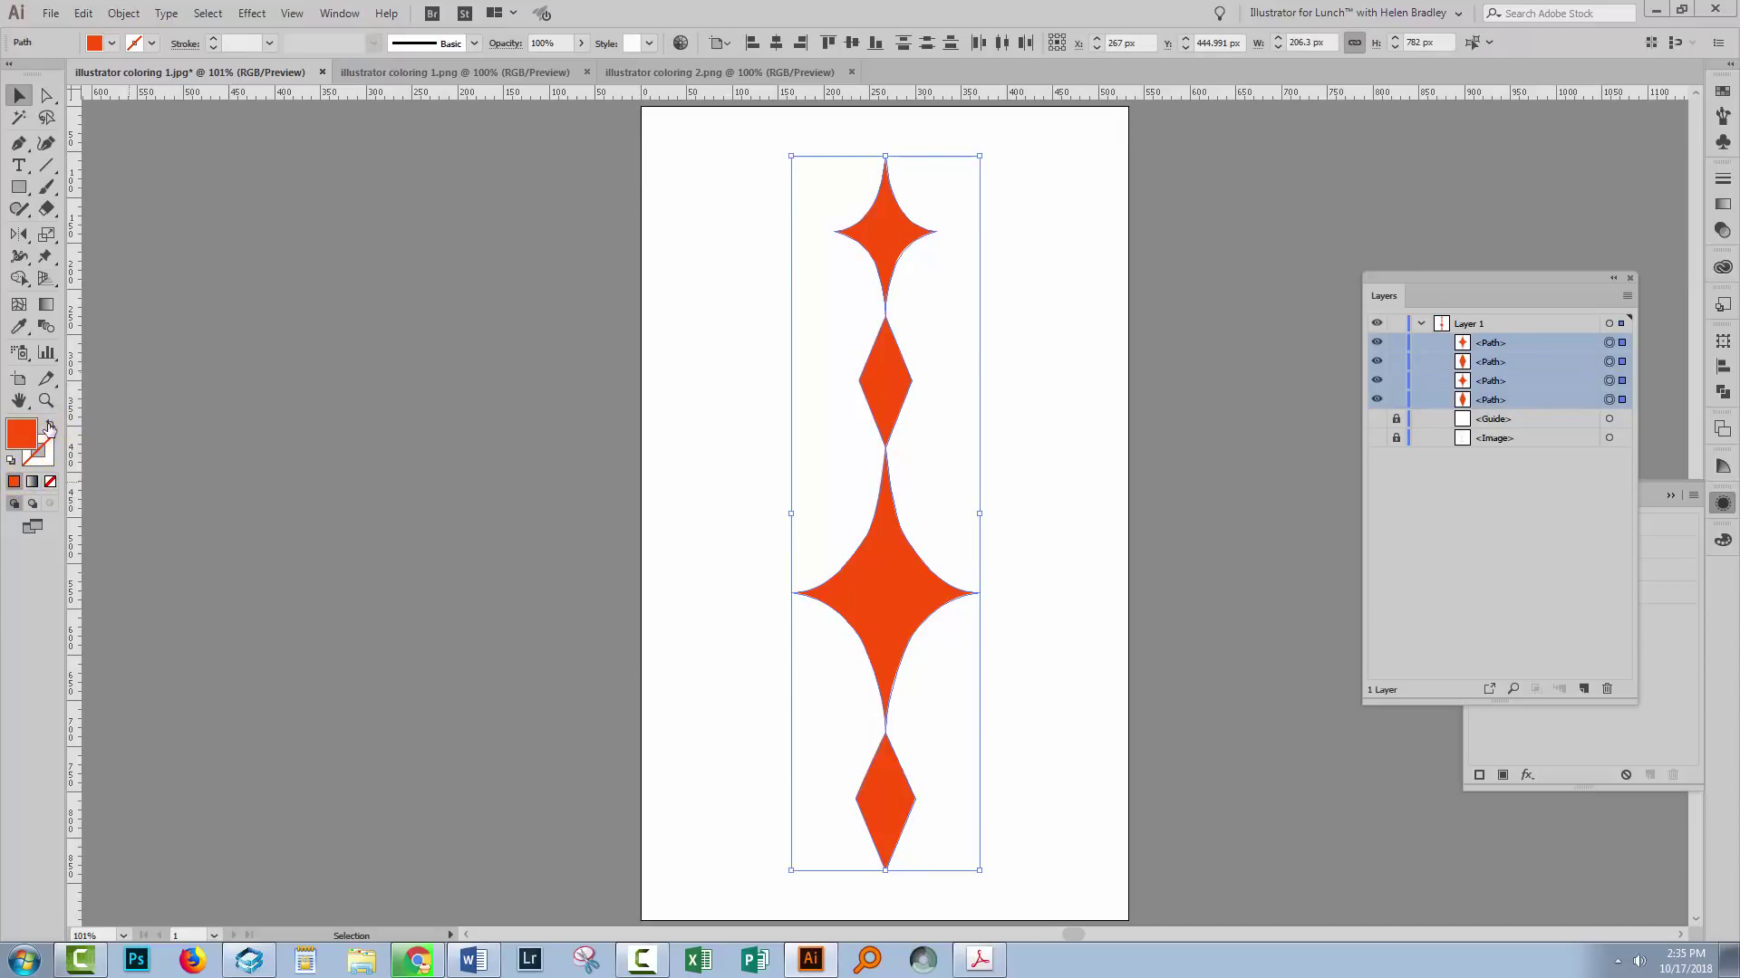
click(50, 425)
Set the fill of the four selected ornament shapes to white.
click(18, 441)
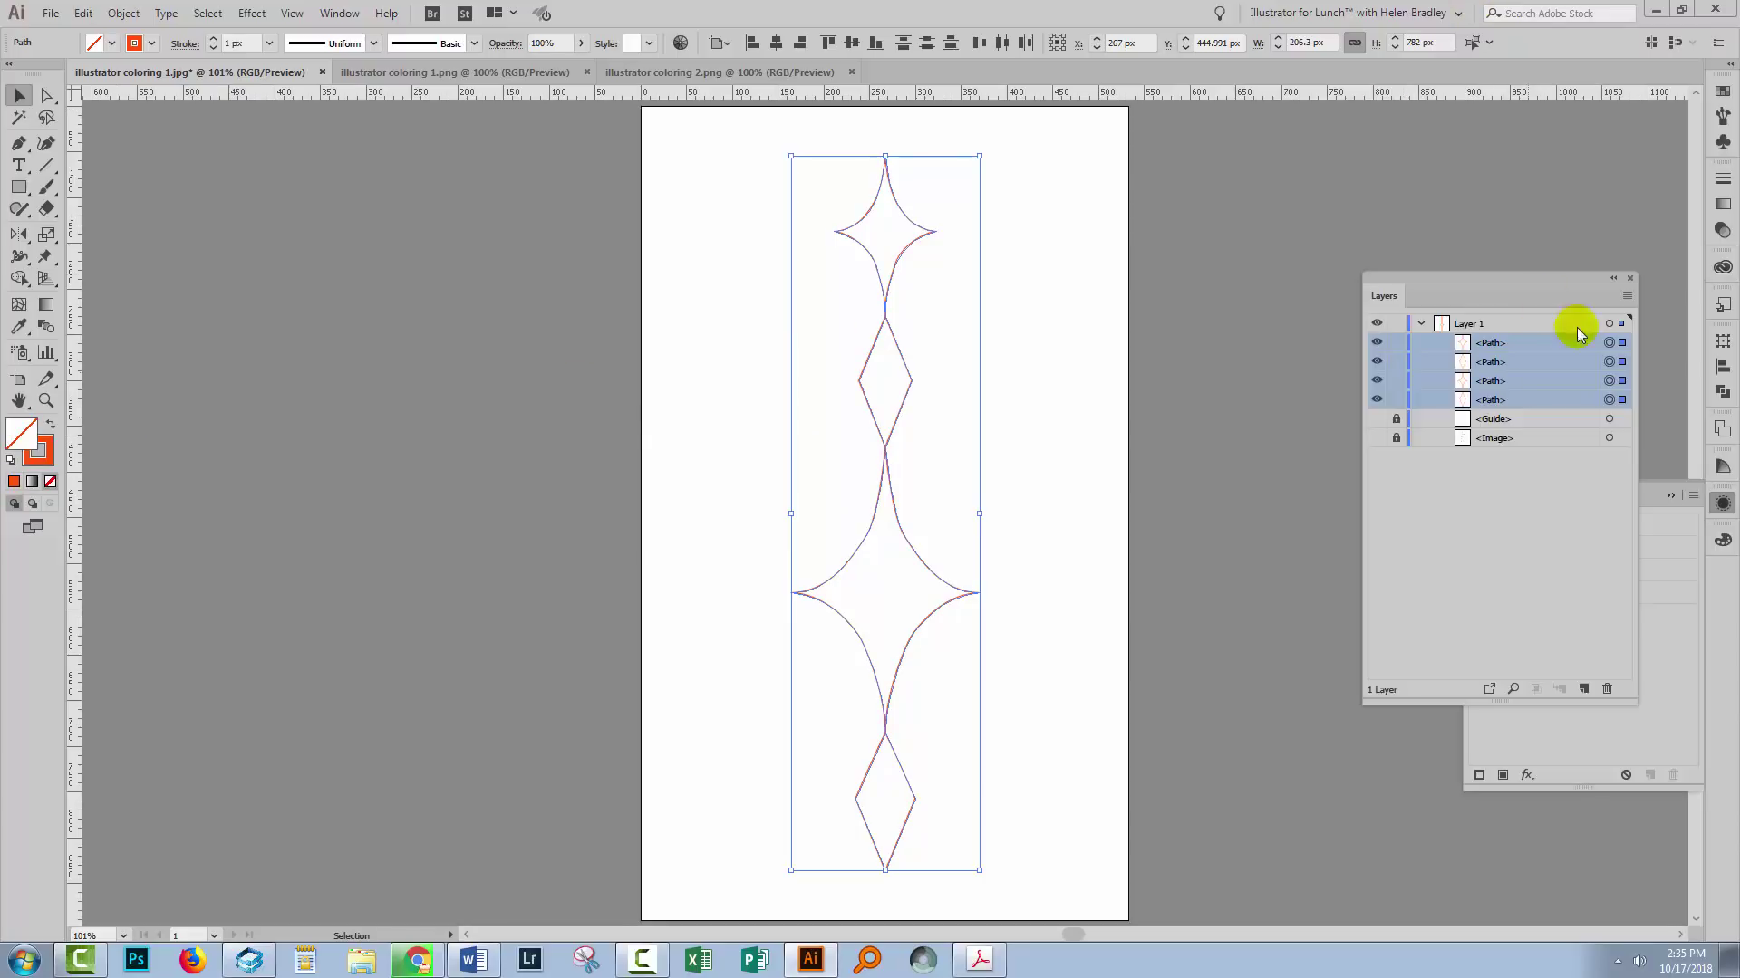
click(1719, 93)
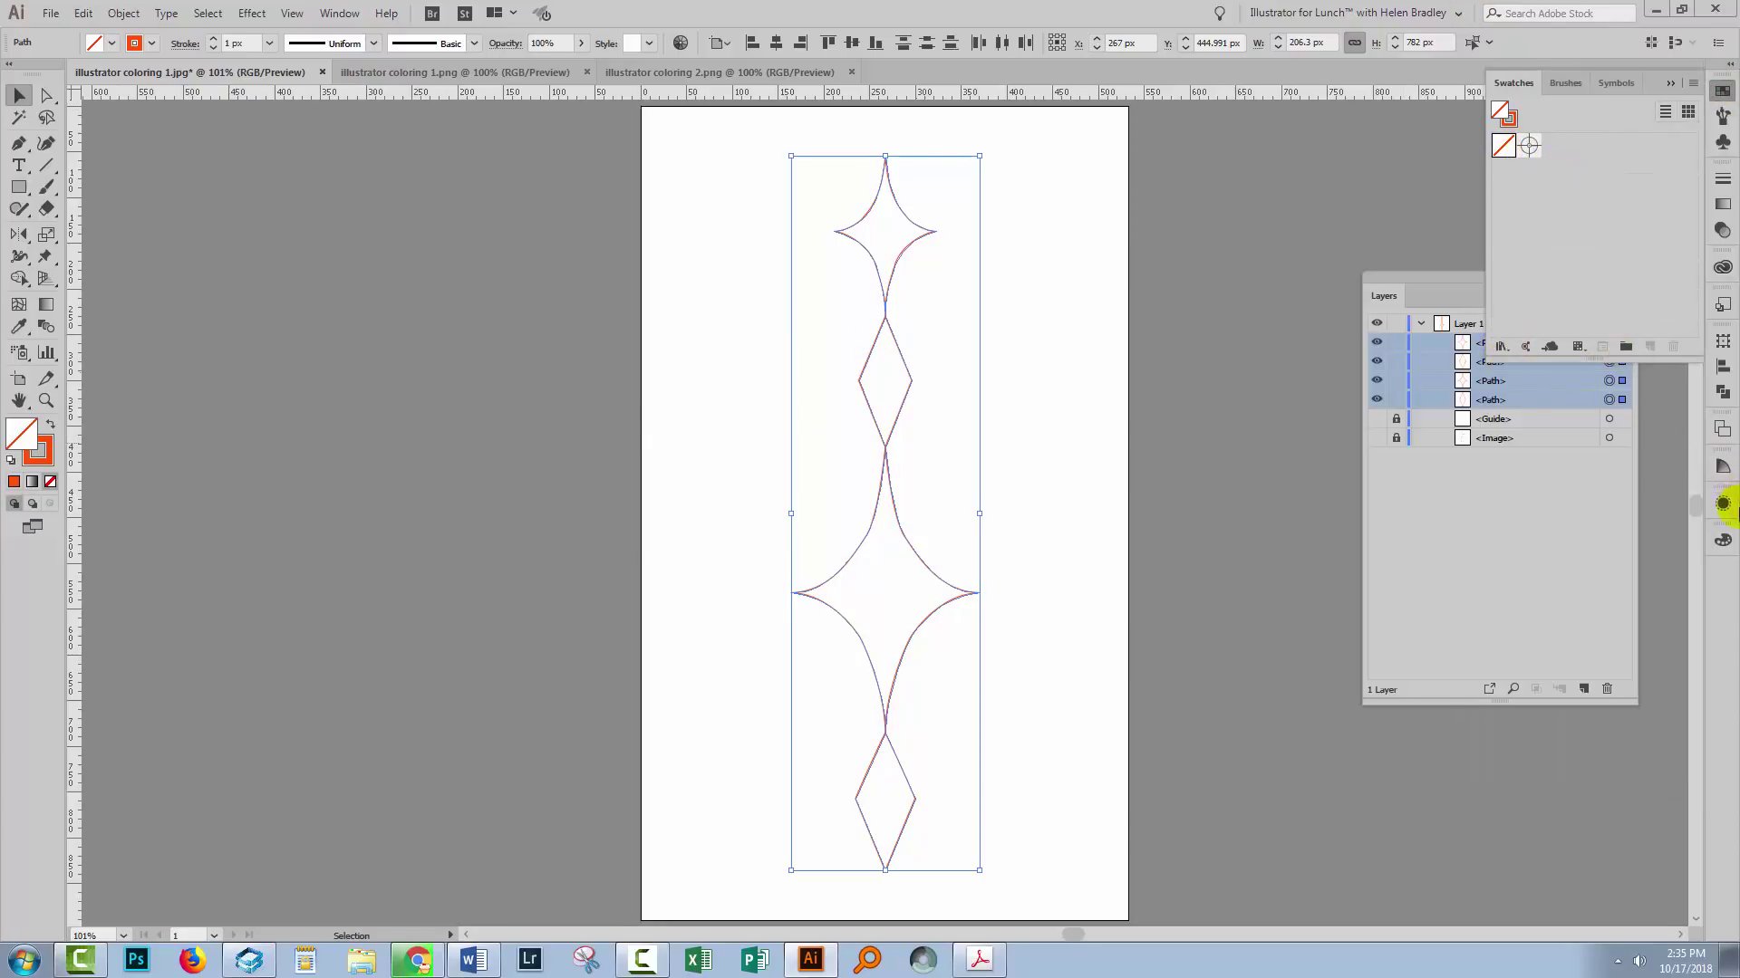
click(1723, 541)
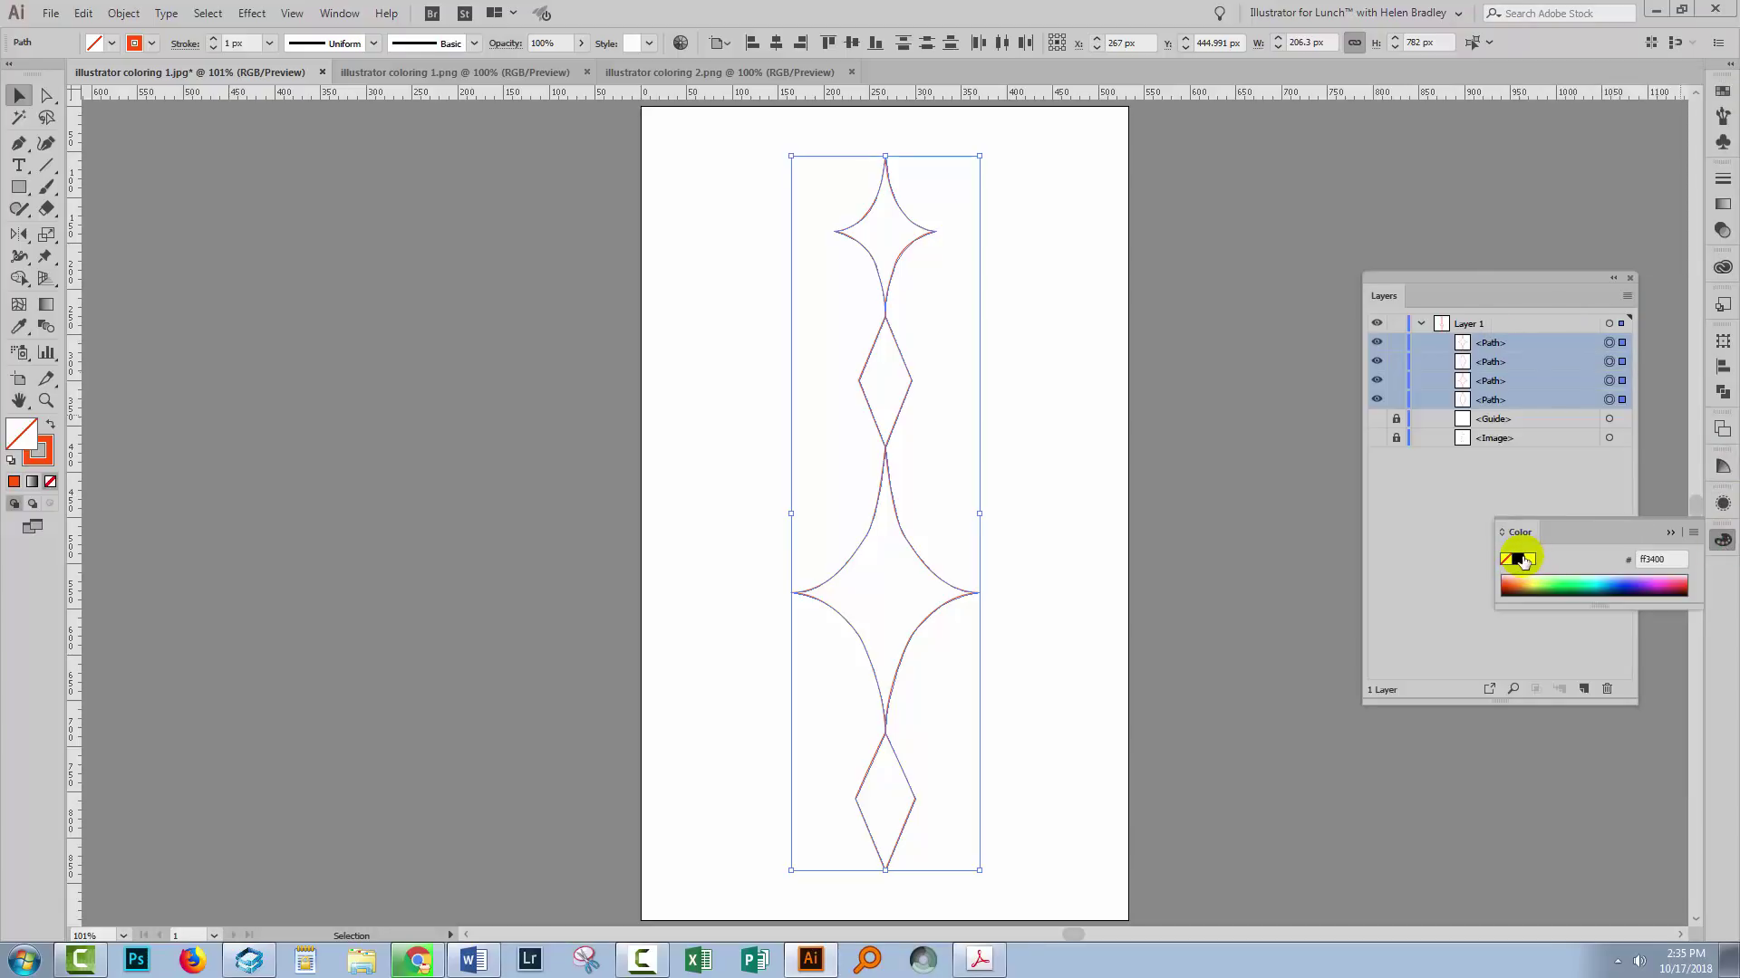
click(1529, 559)
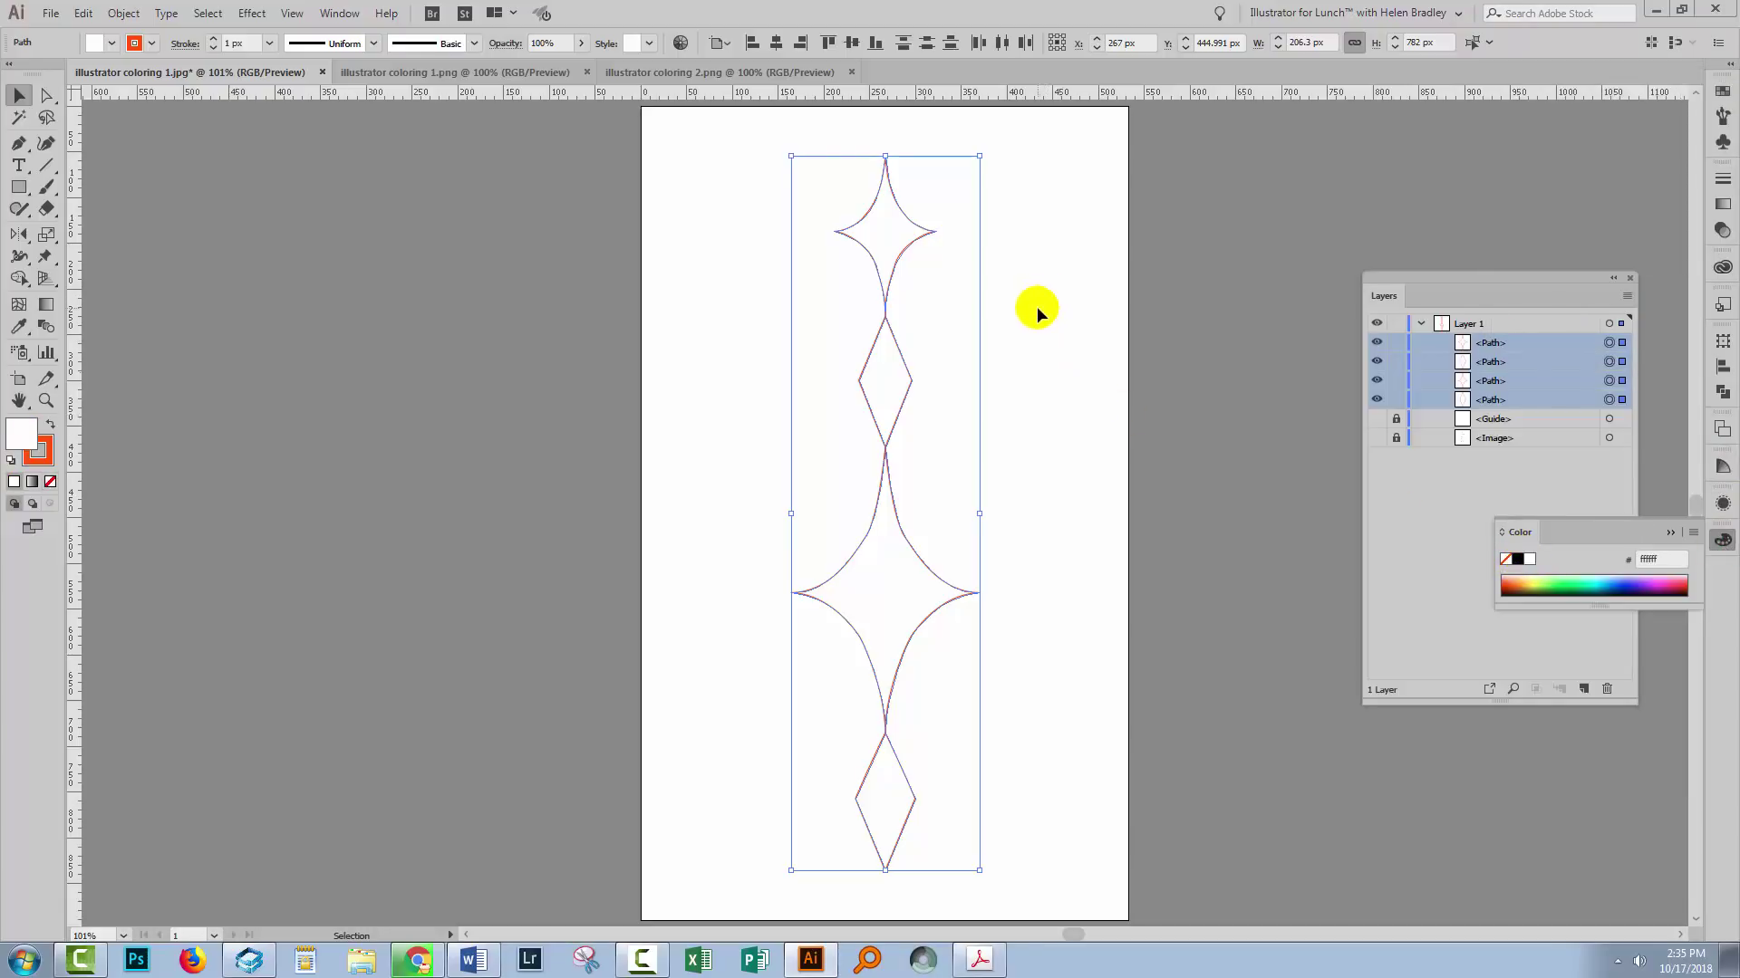
Set the stroke weight of the four ornament shapes to 2 px and deselect them.
key(x)
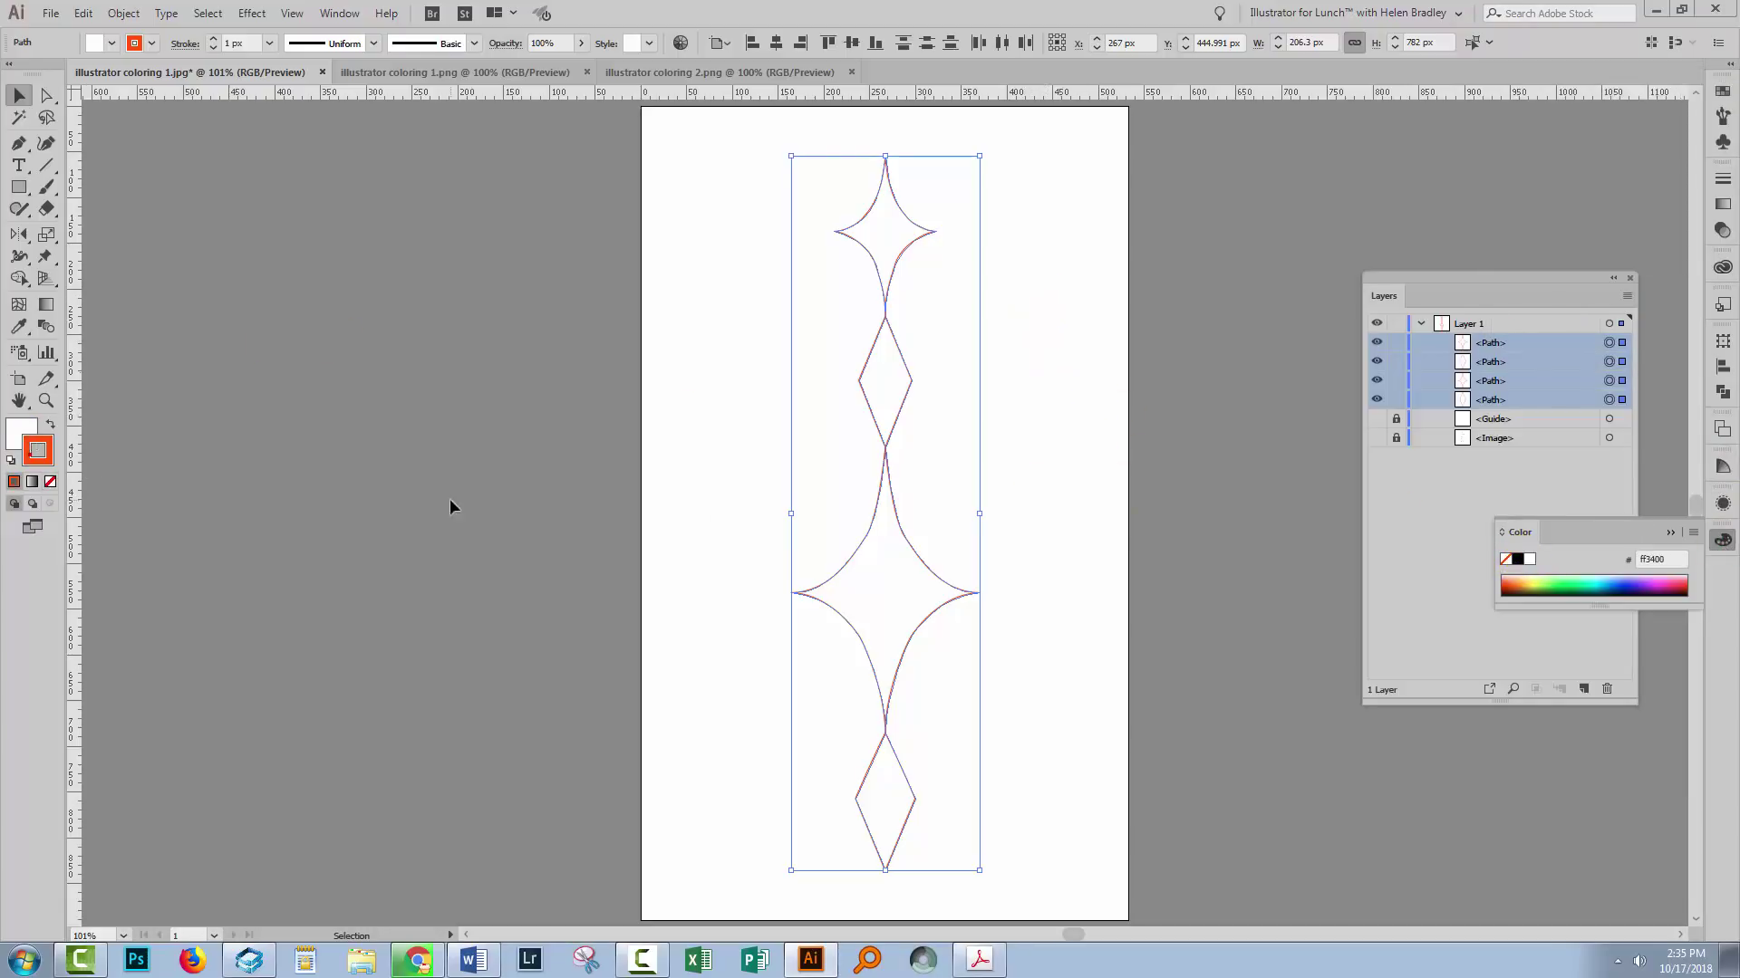
click(1722, 504)
click(1586, 548)
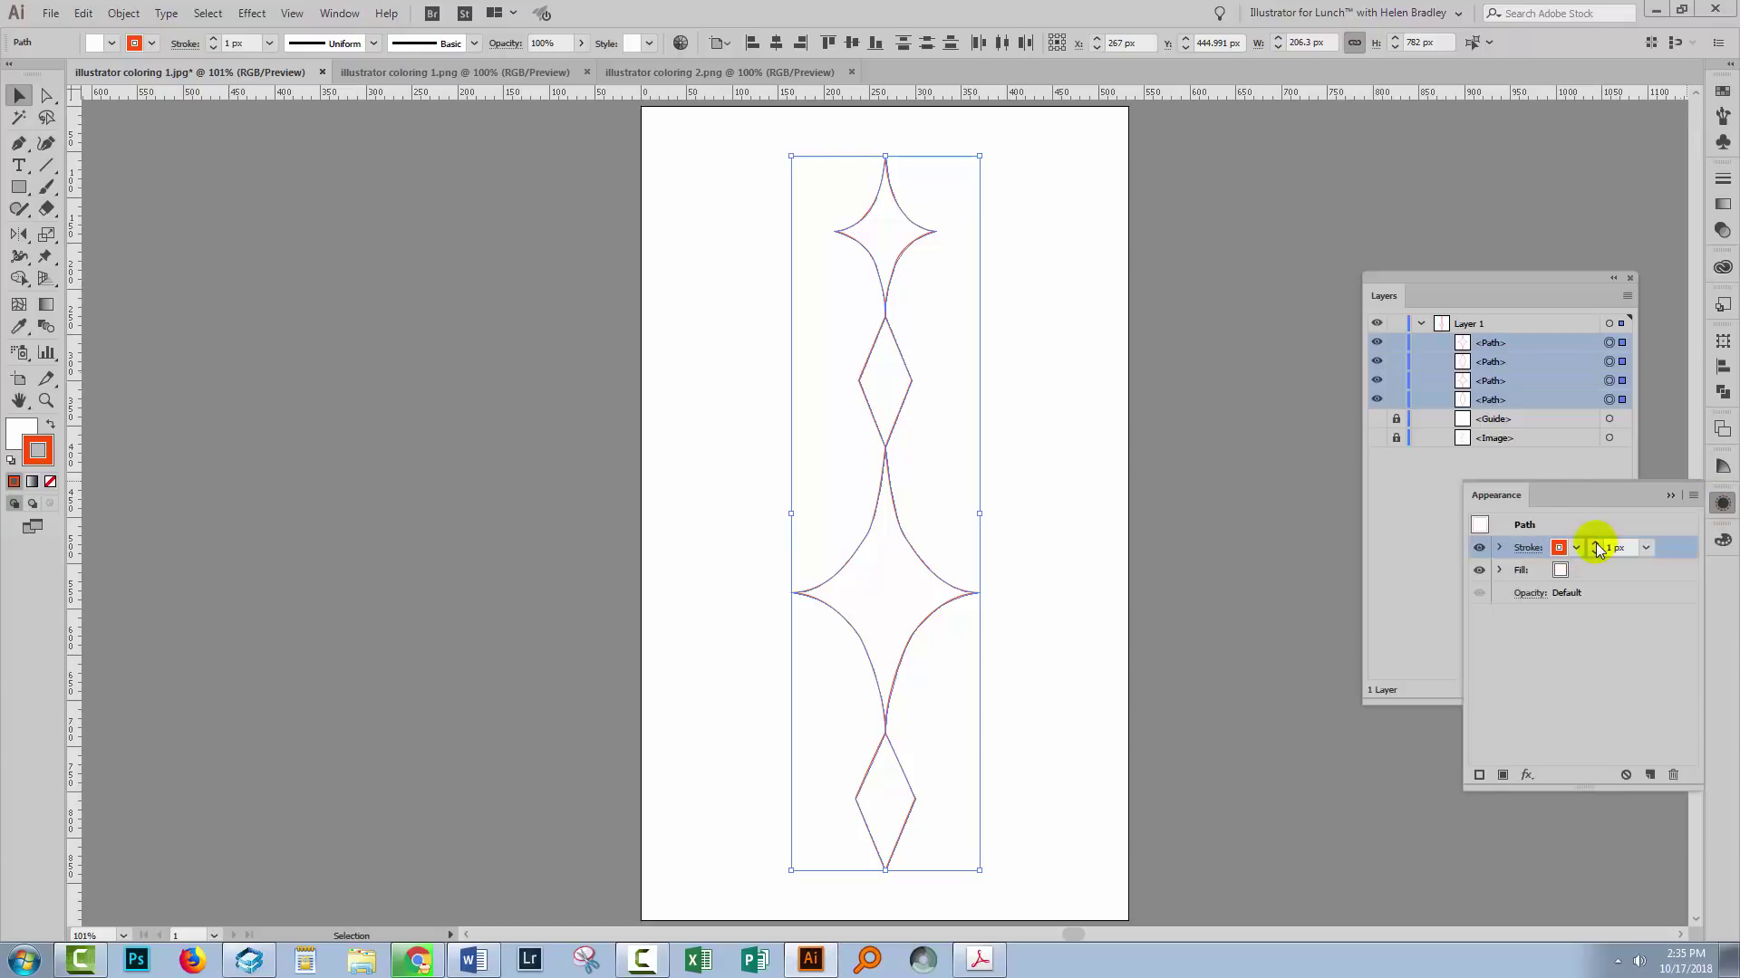
click(1596, 545)
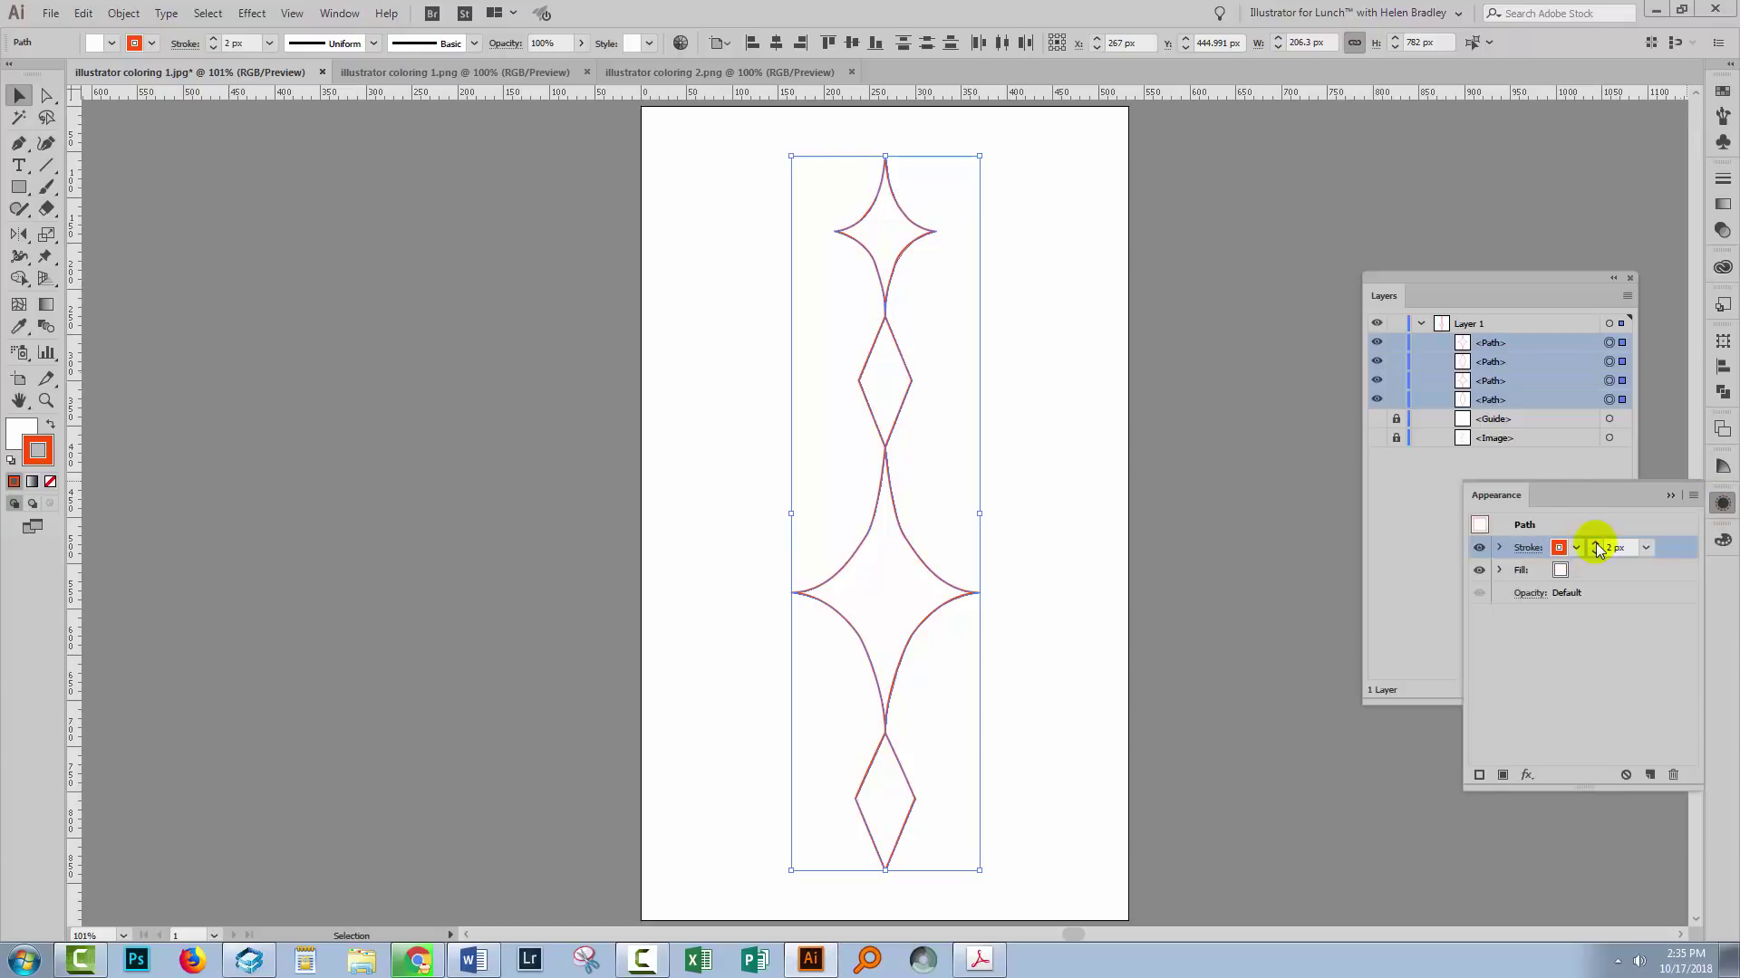
click(1060, 512)
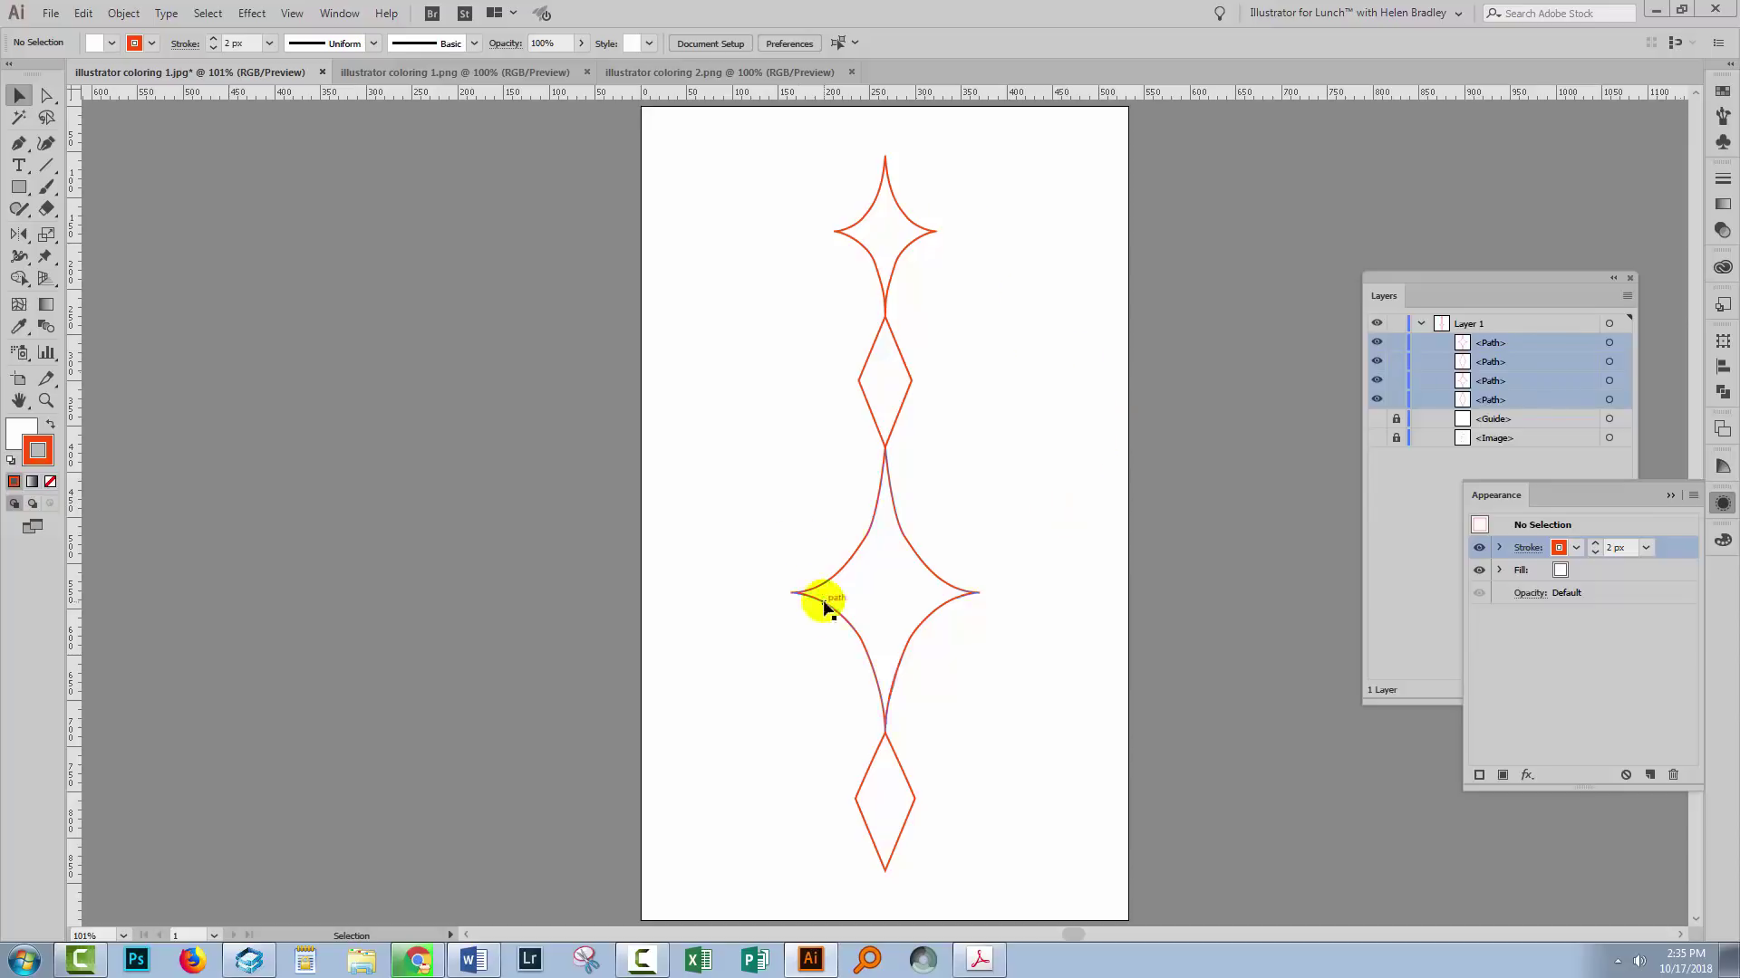
Show the template image and trace its upper-left scroll beside the large star with the Pen tool, from the inner end around to the lower outer curve.
click(1376, 438)
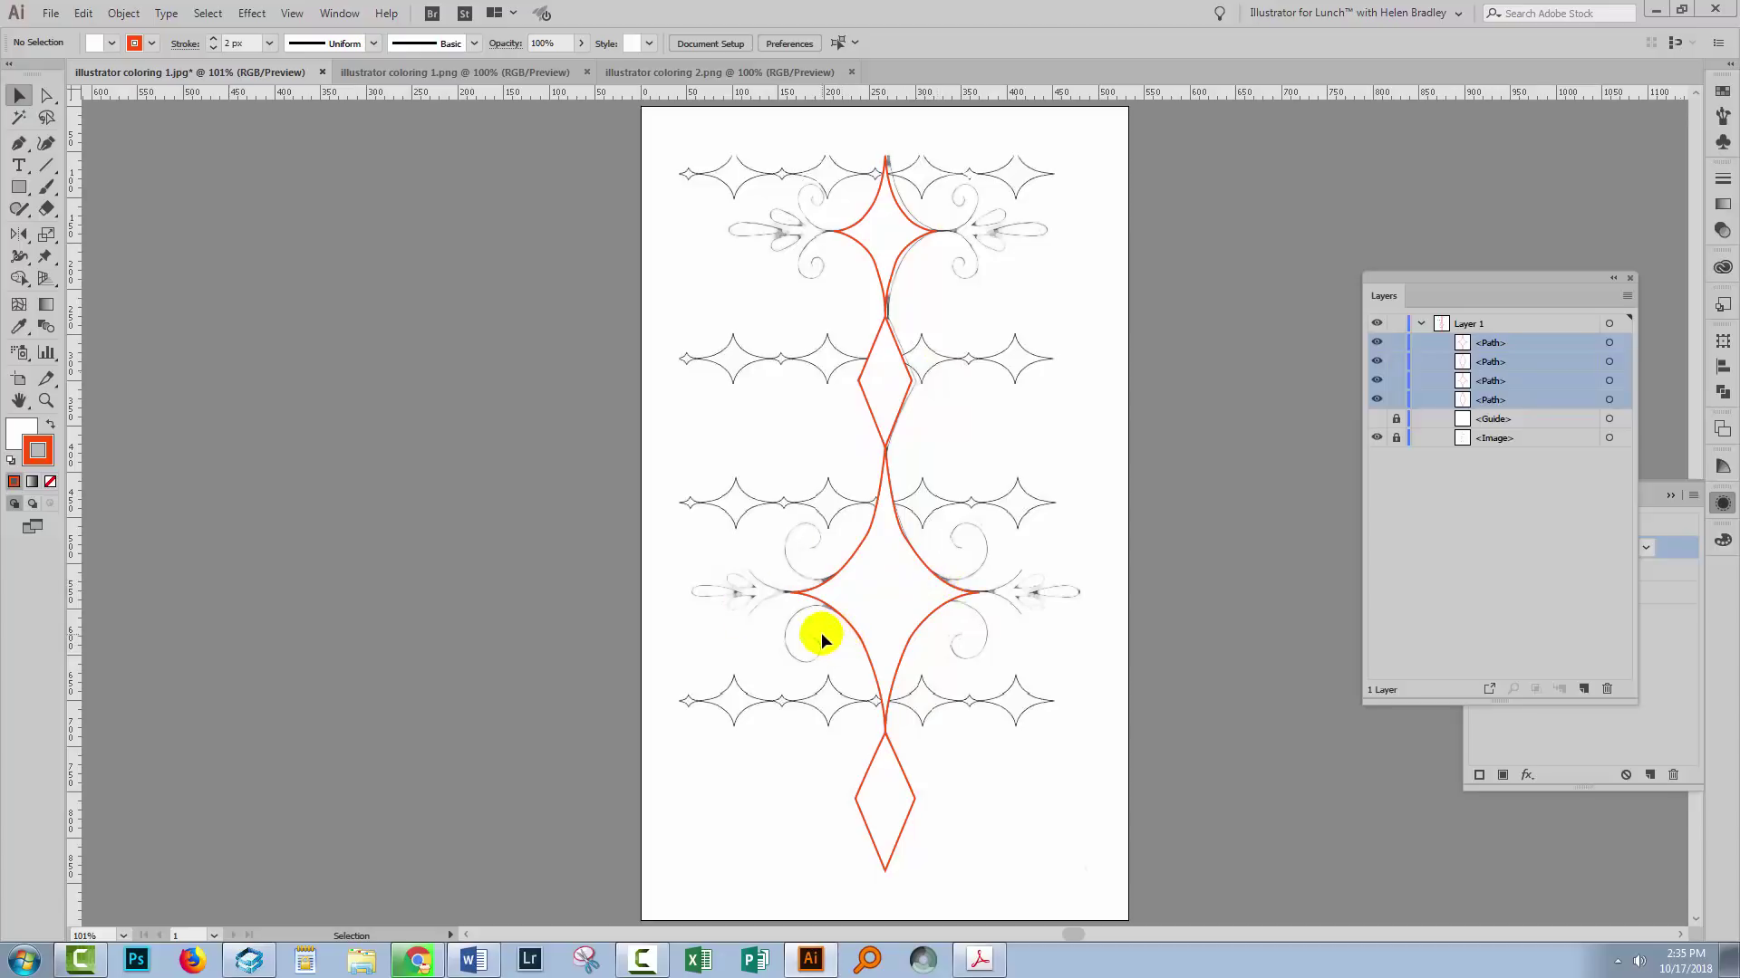
key(z)
drag(742, 493, 1096, 704)
scroll(377, 590, left, 5)
scroll(562, 614, up, 2)
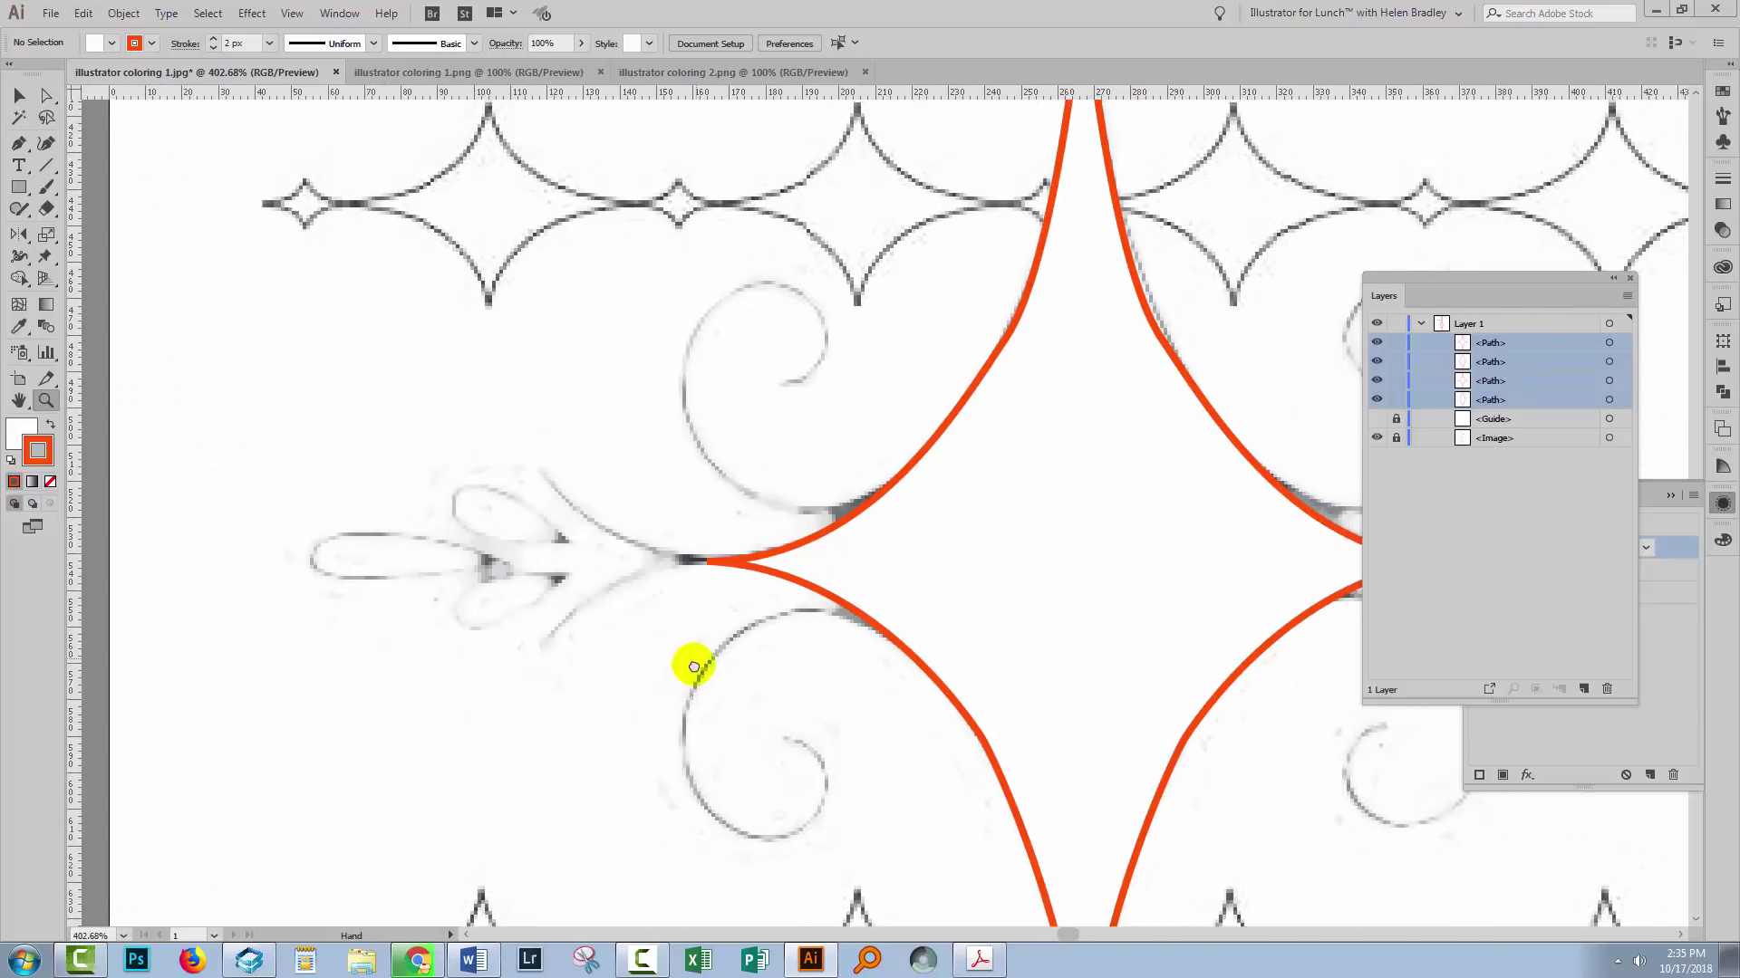
click(19, 143)
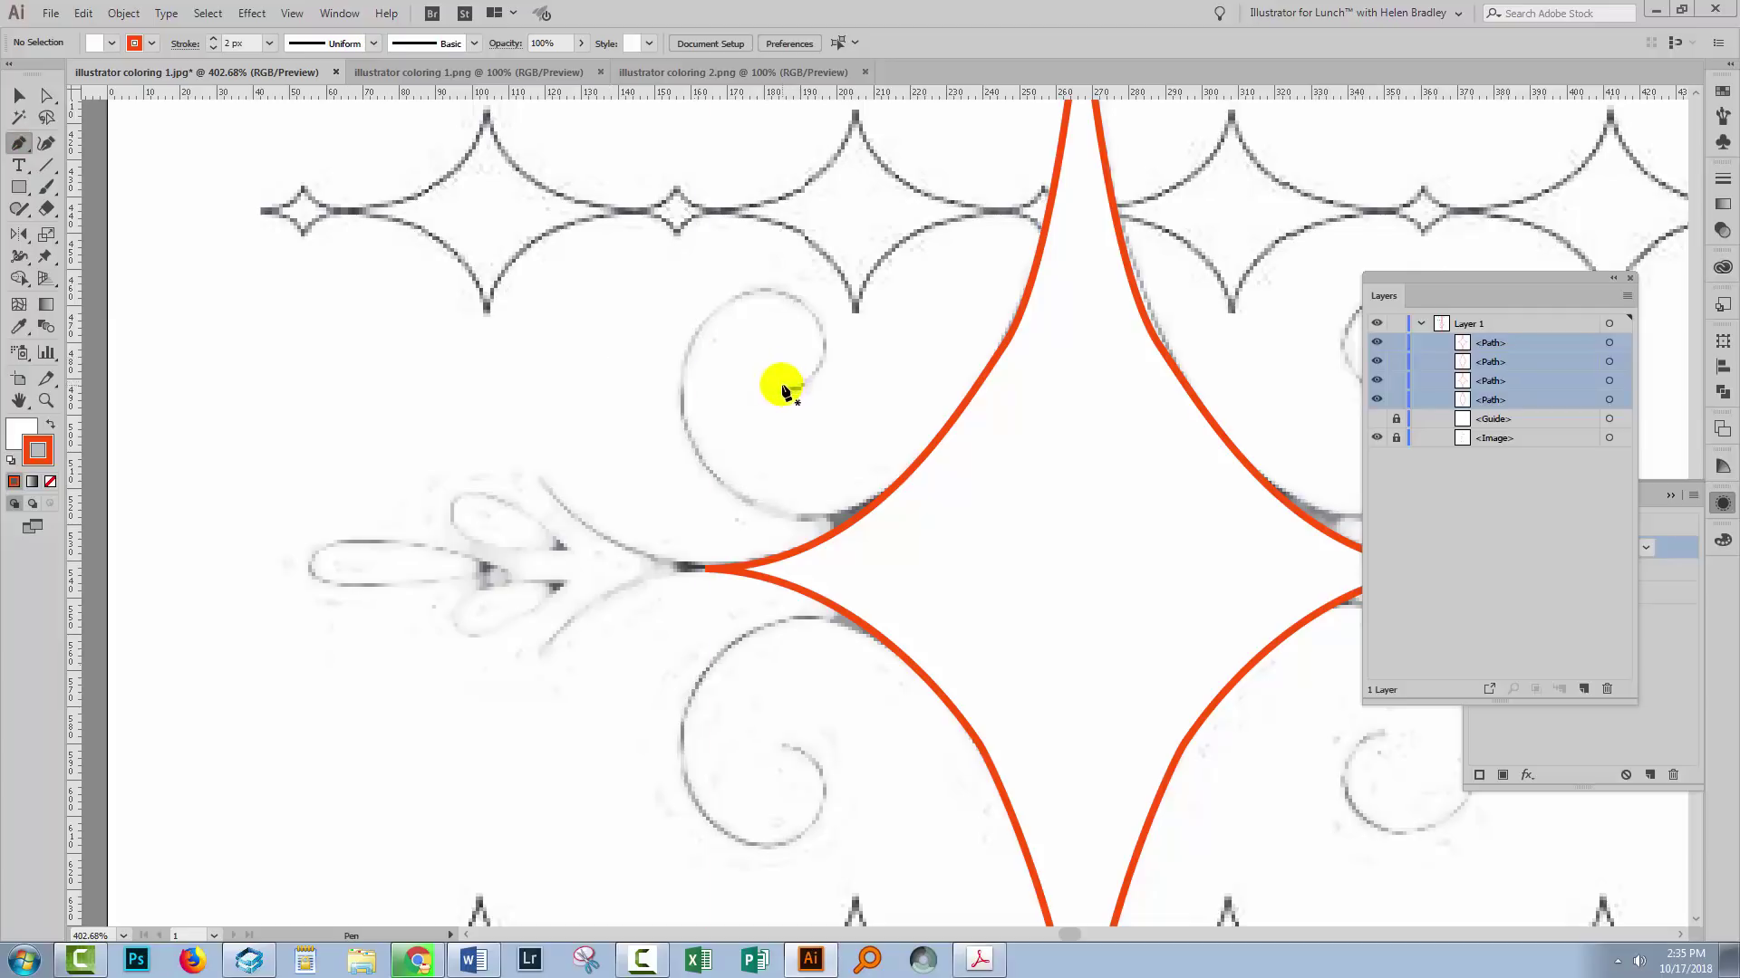
drag(783, 388, 809, 384)
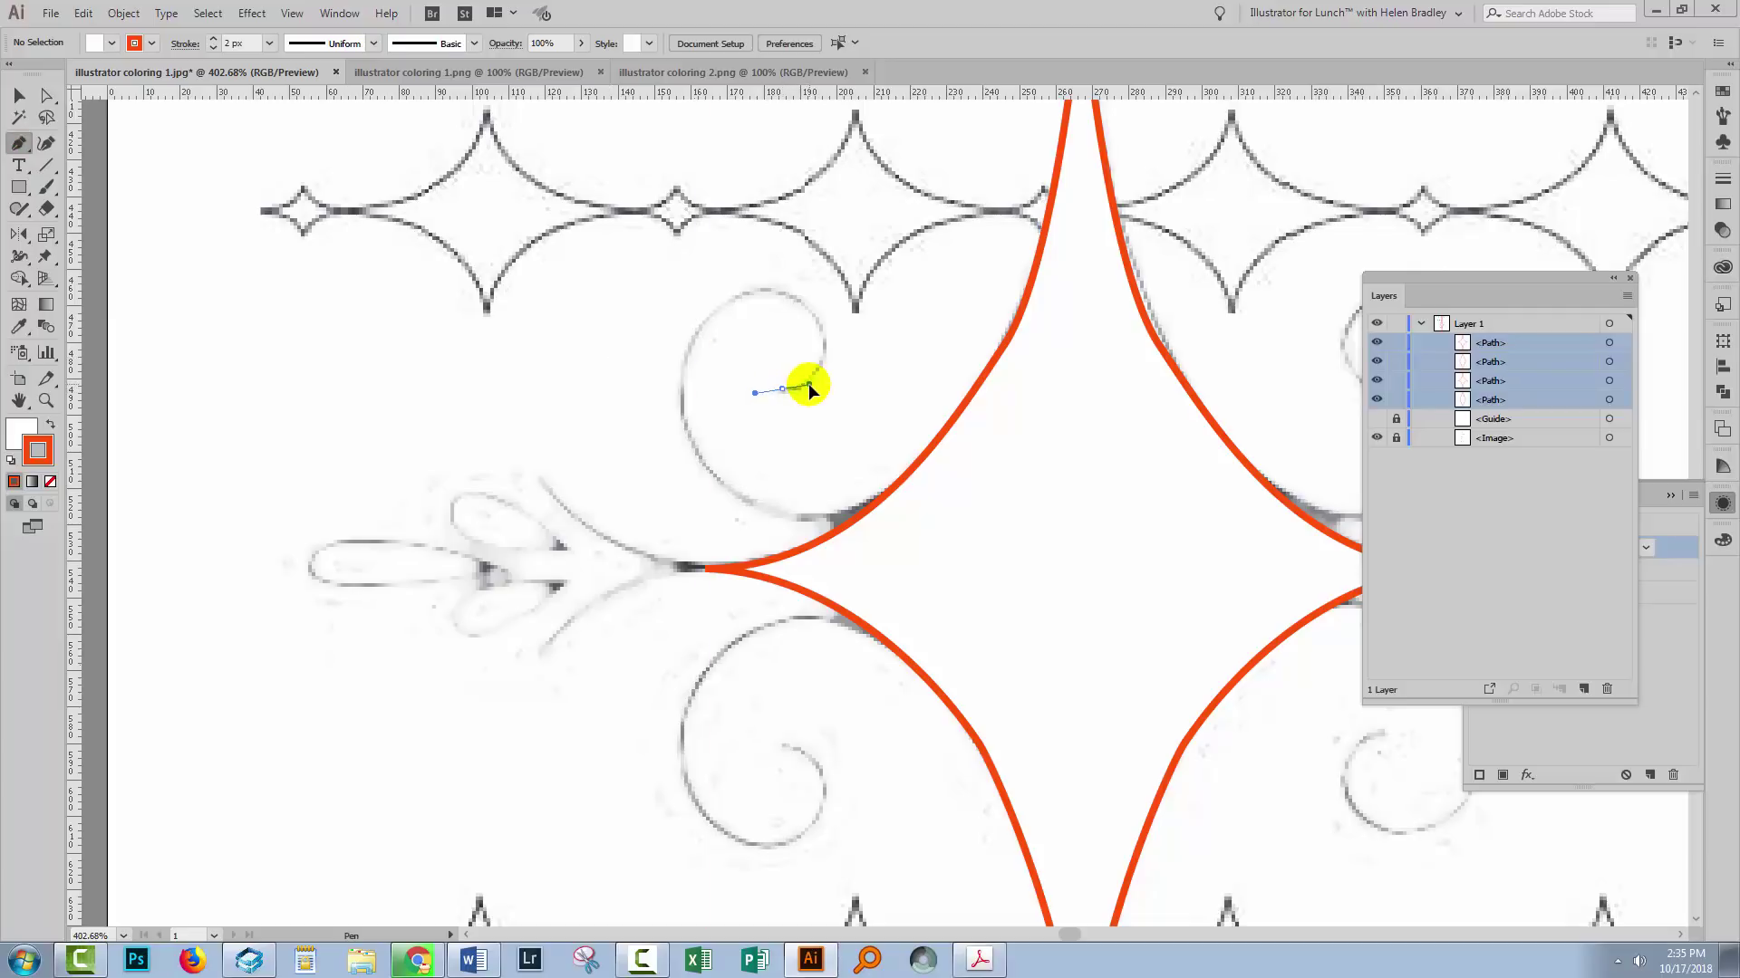
drag(822, 326, 812, 291)
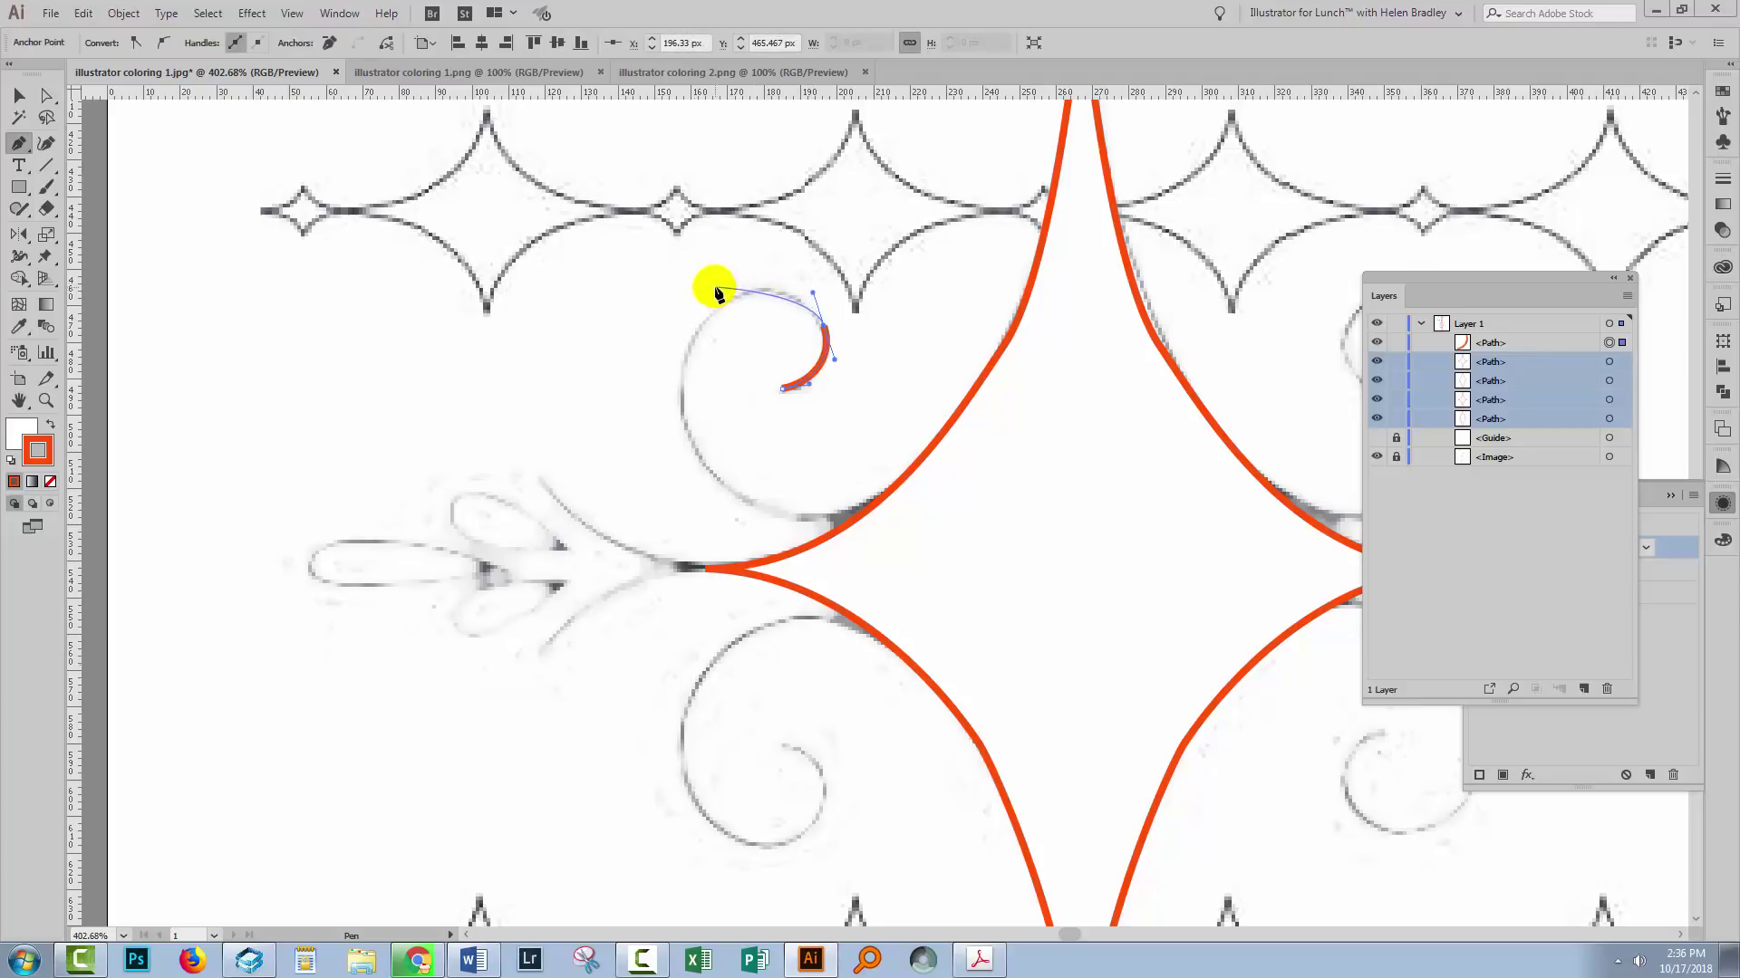
drag(704, 322, 691, 332)
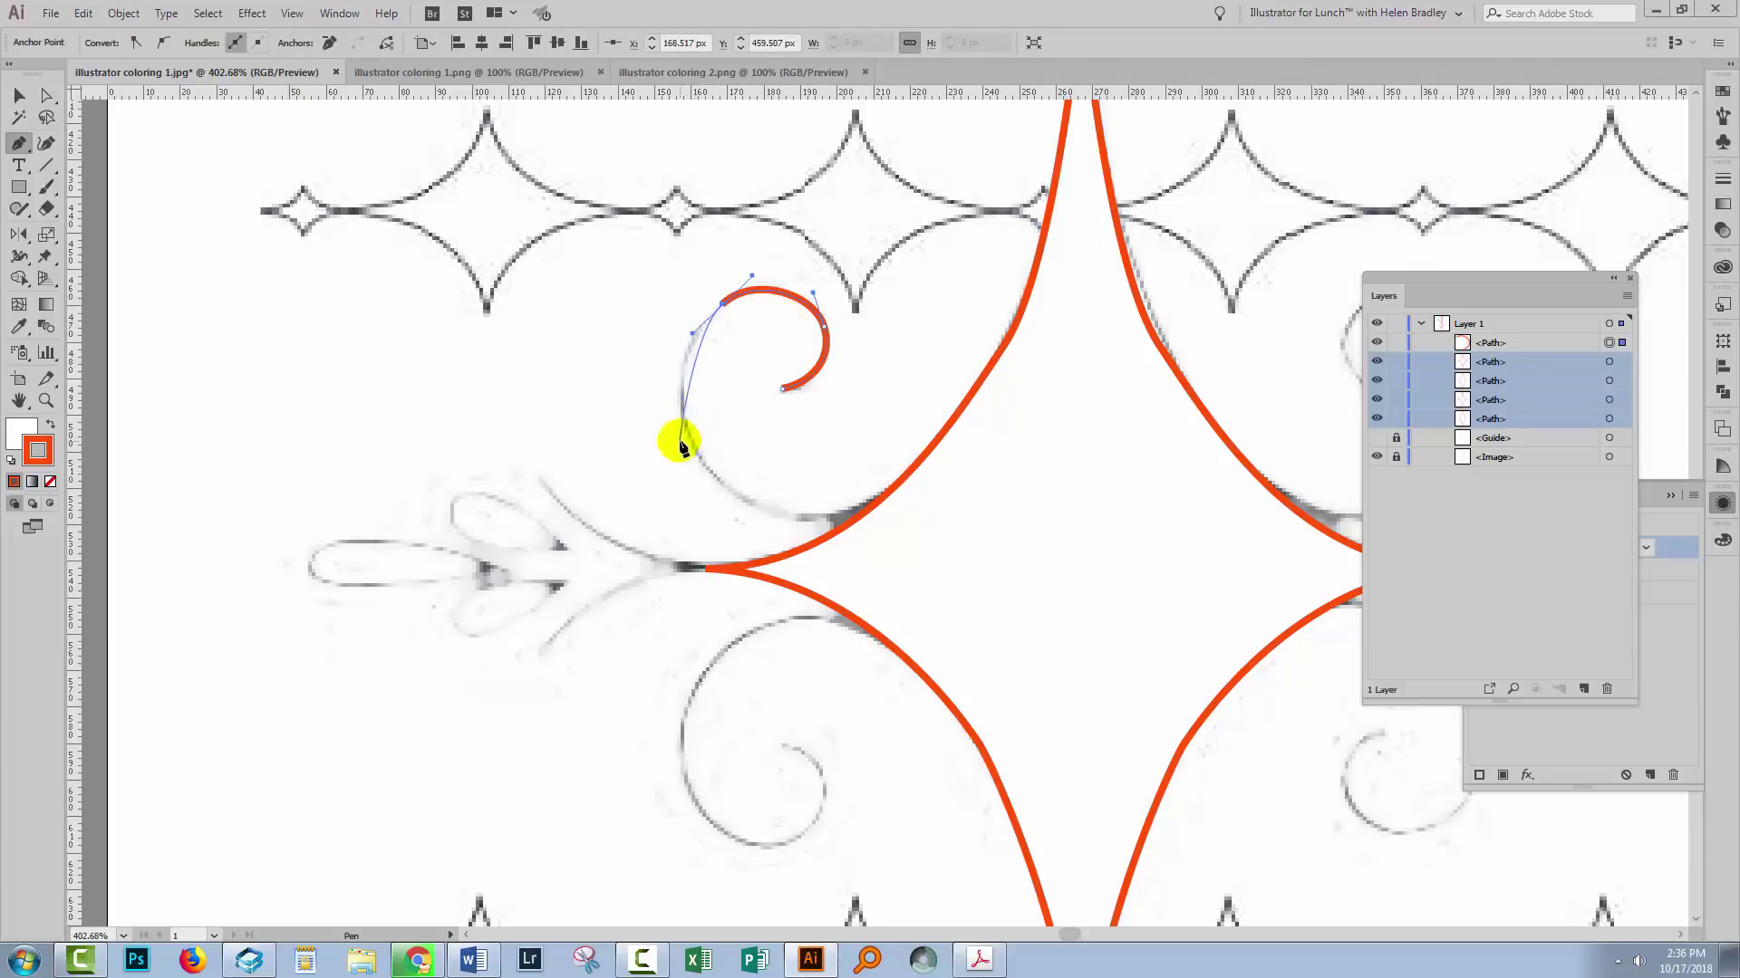
drag(701, 461, 752, 519)
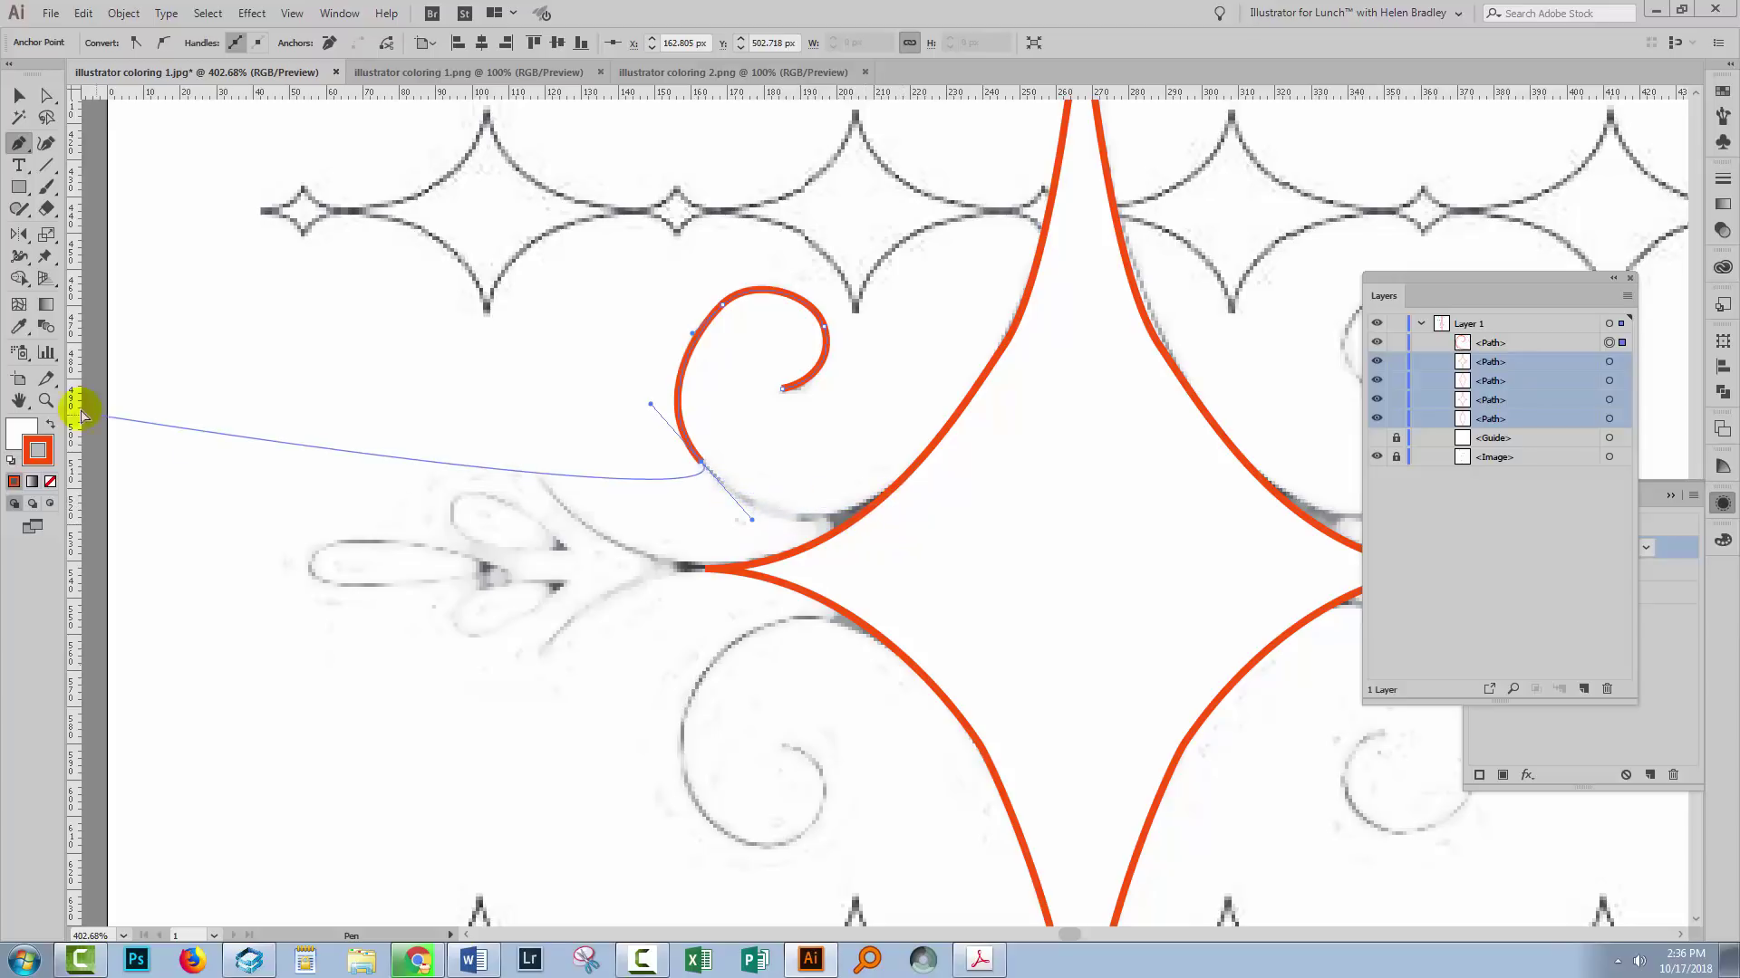
Set the scroll path's fill to none and finish the path with its end inside the large star.
click(20, 438)
click(50, 481)
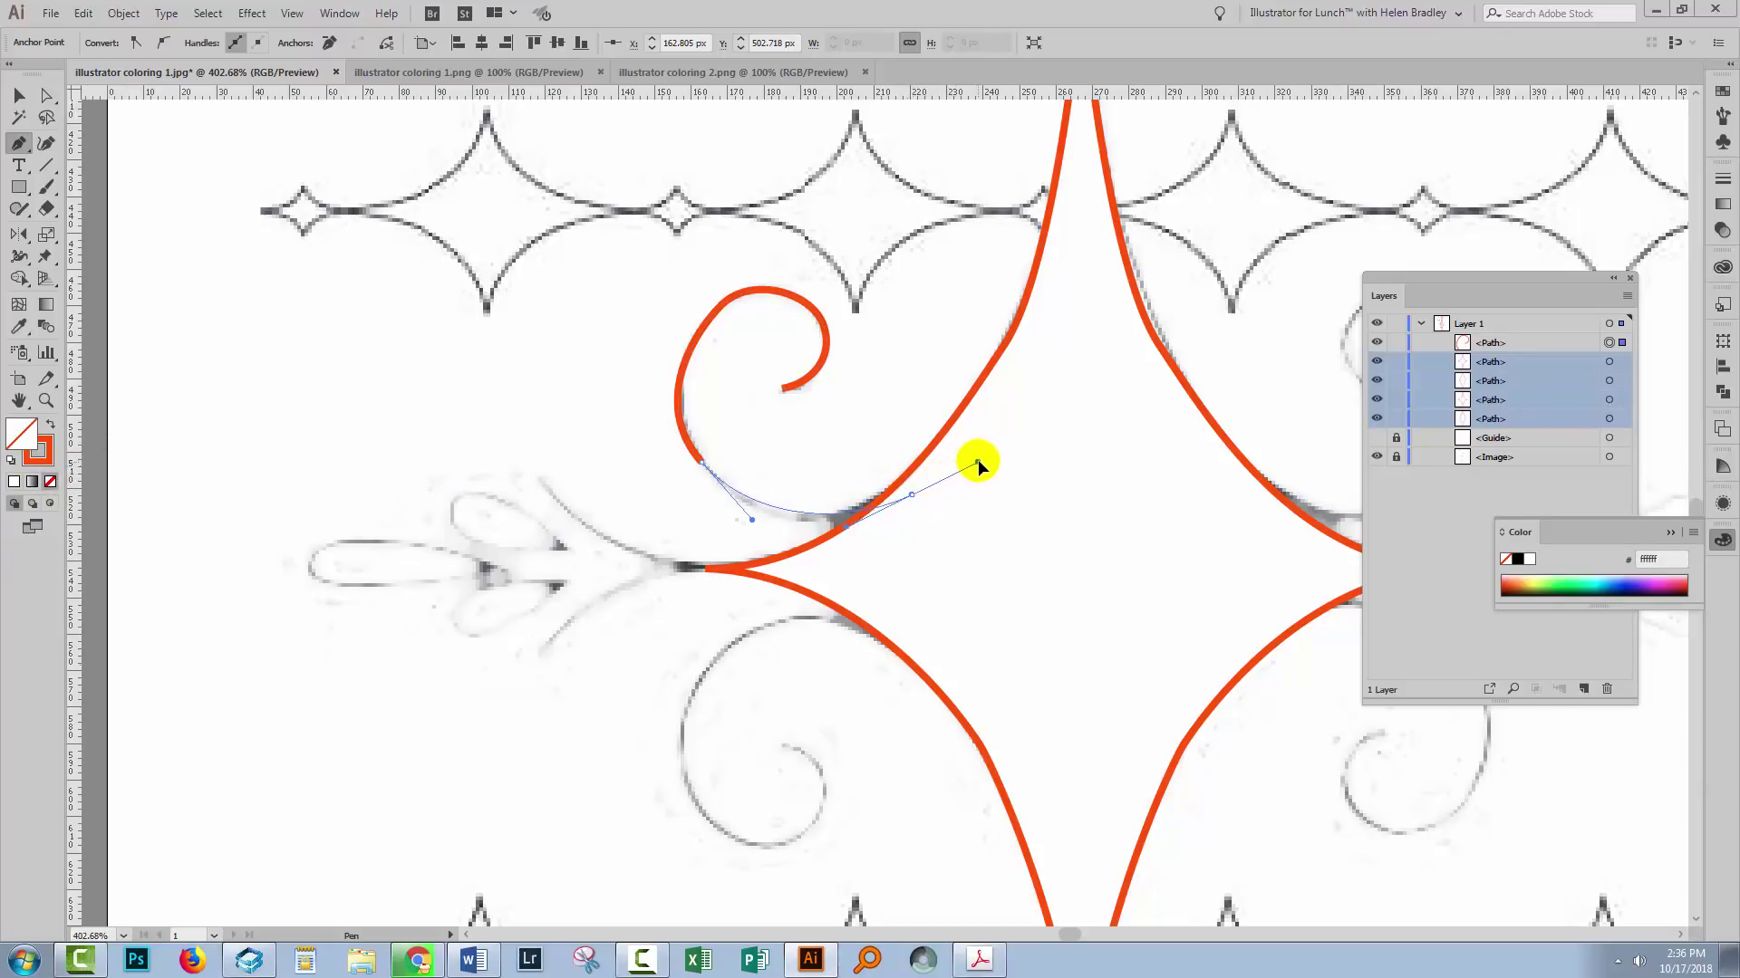
drag(993, 449, 987, 460)
key(Escape)
Adjust the direction handles of the traced scroll's anchor points to follow the template curve more closely, and deselect it.
click(46, 95)
click(722, 306)
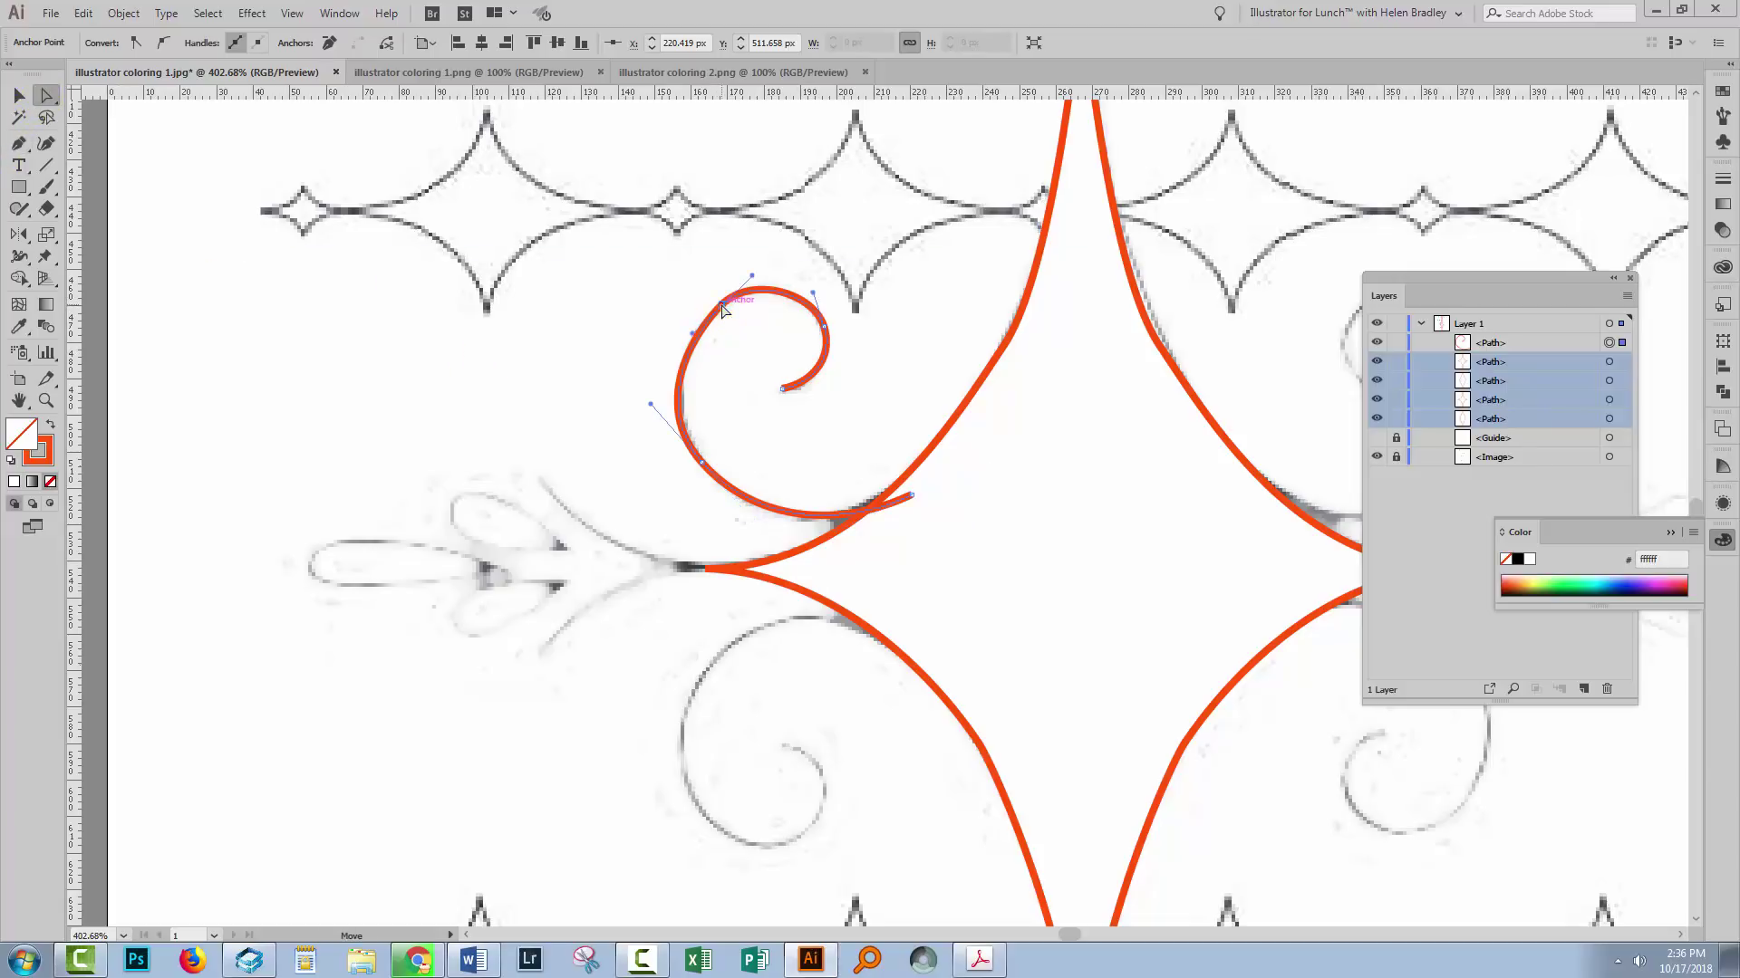
mouse_move(693, 337)
mouse_down()
mouse_move(691, 311)
mouse_move(689, 327)
mouse_up()
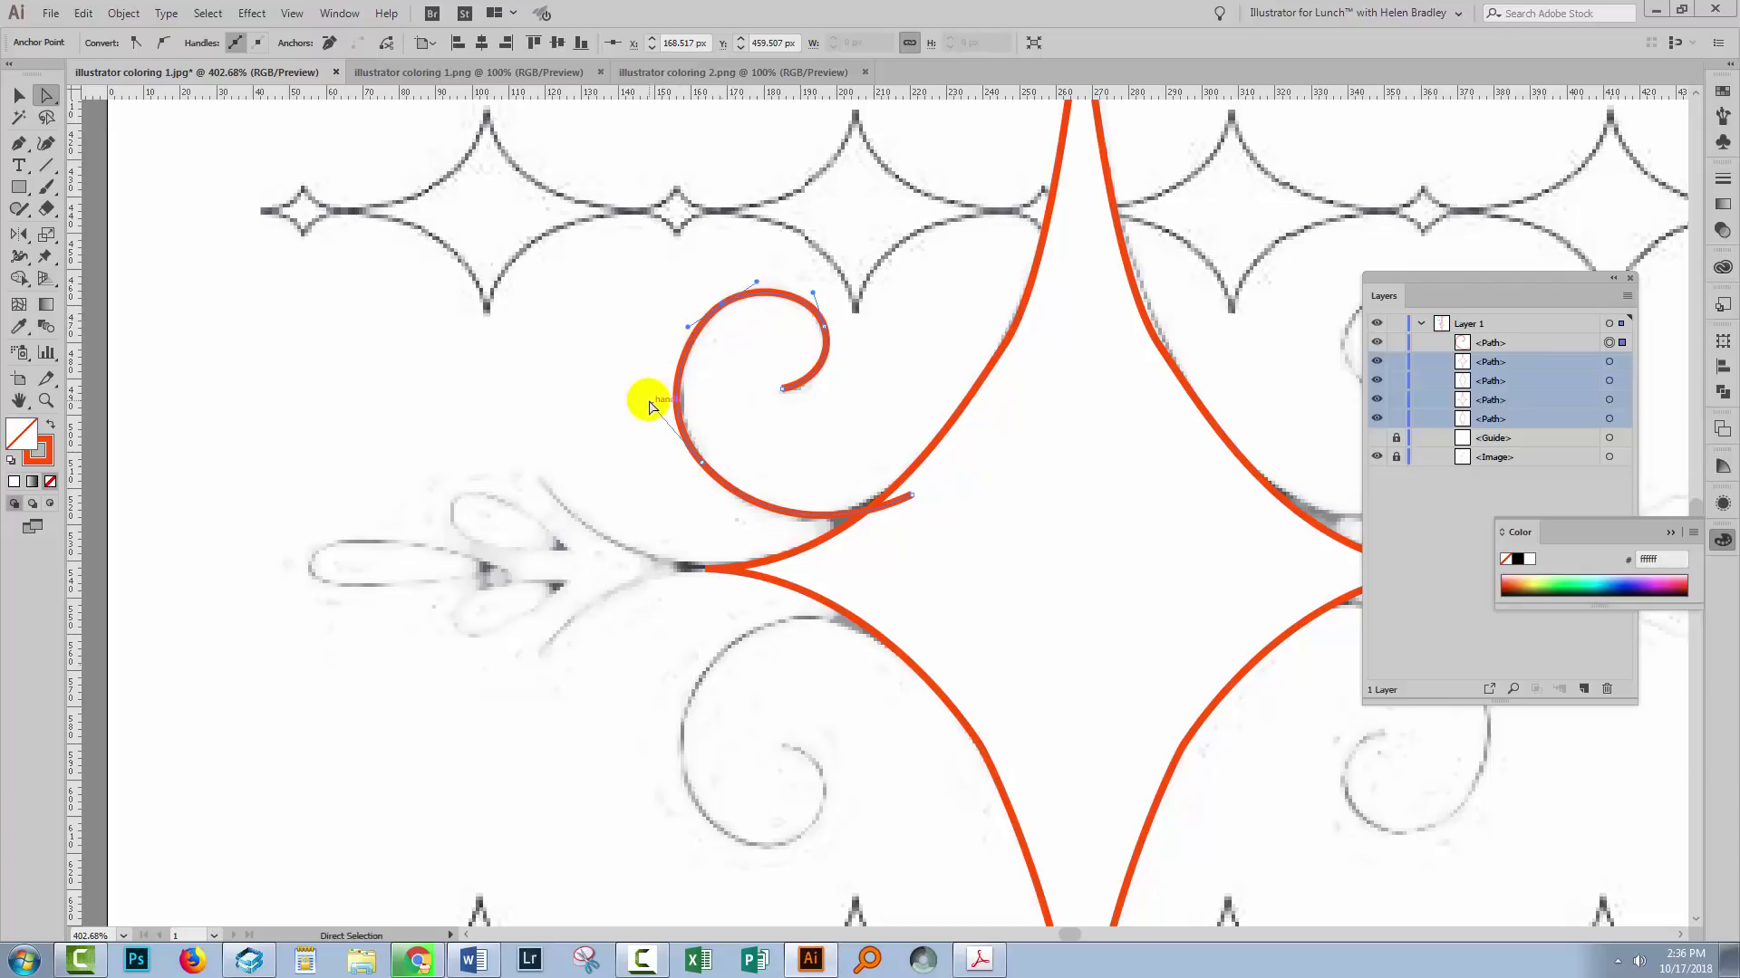
drag(652, 404, 652, 404)
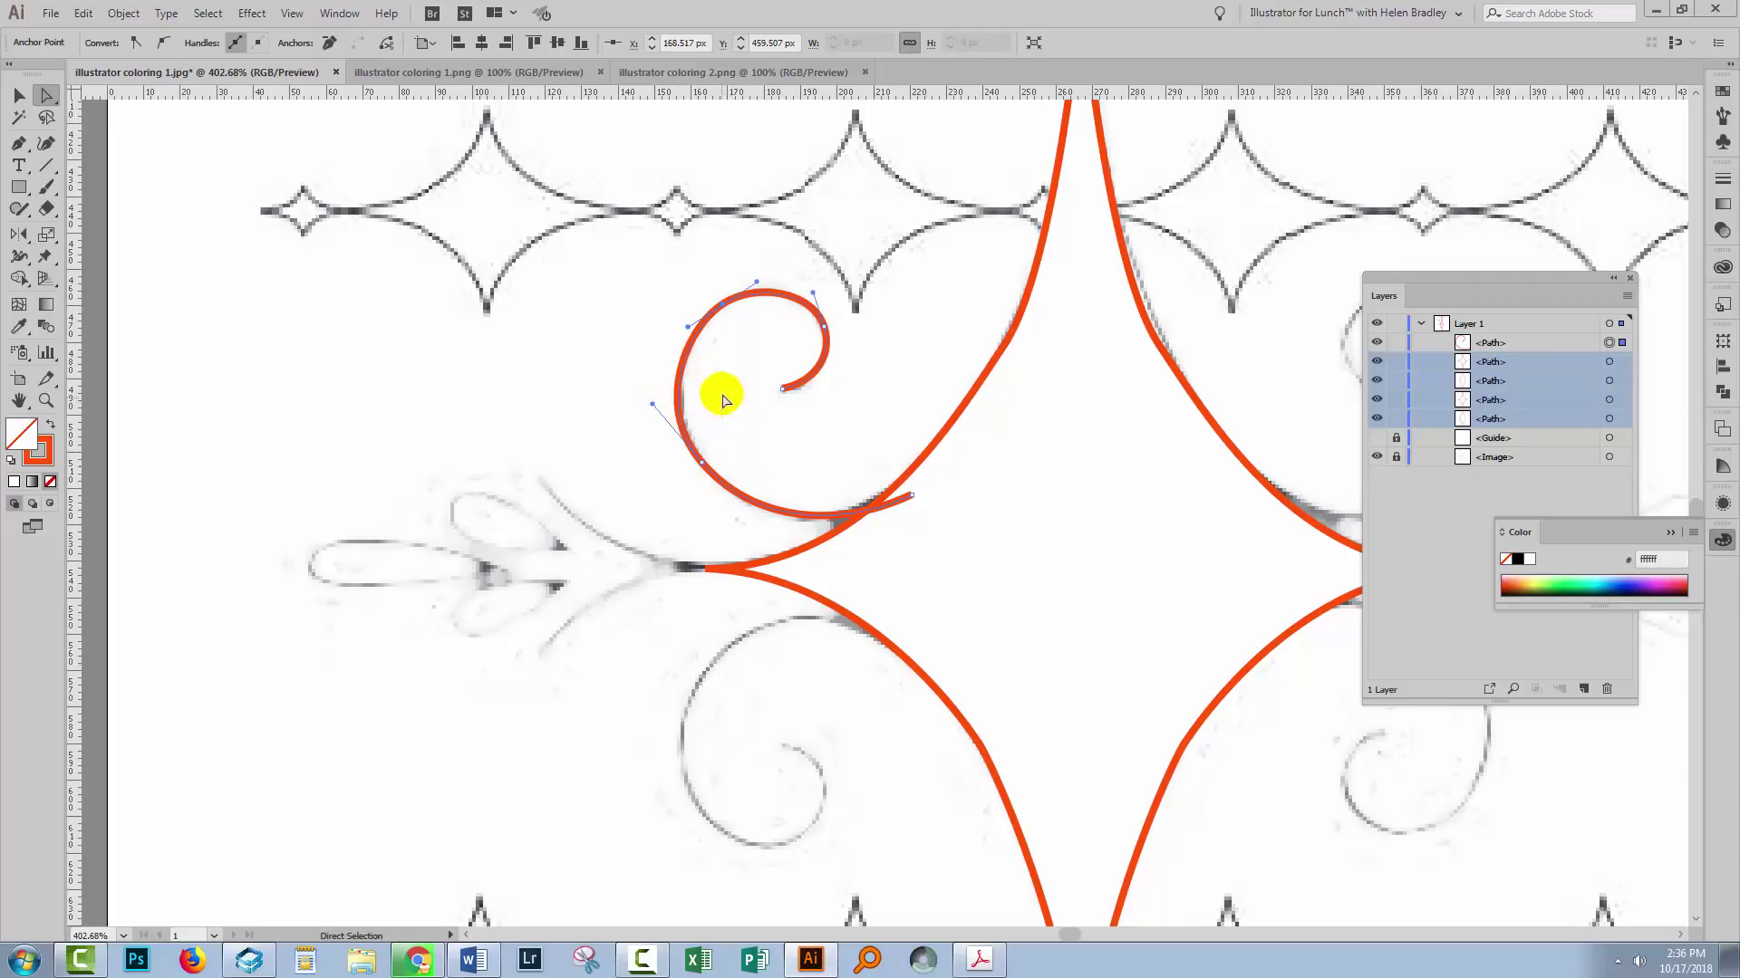
click(823, 329)
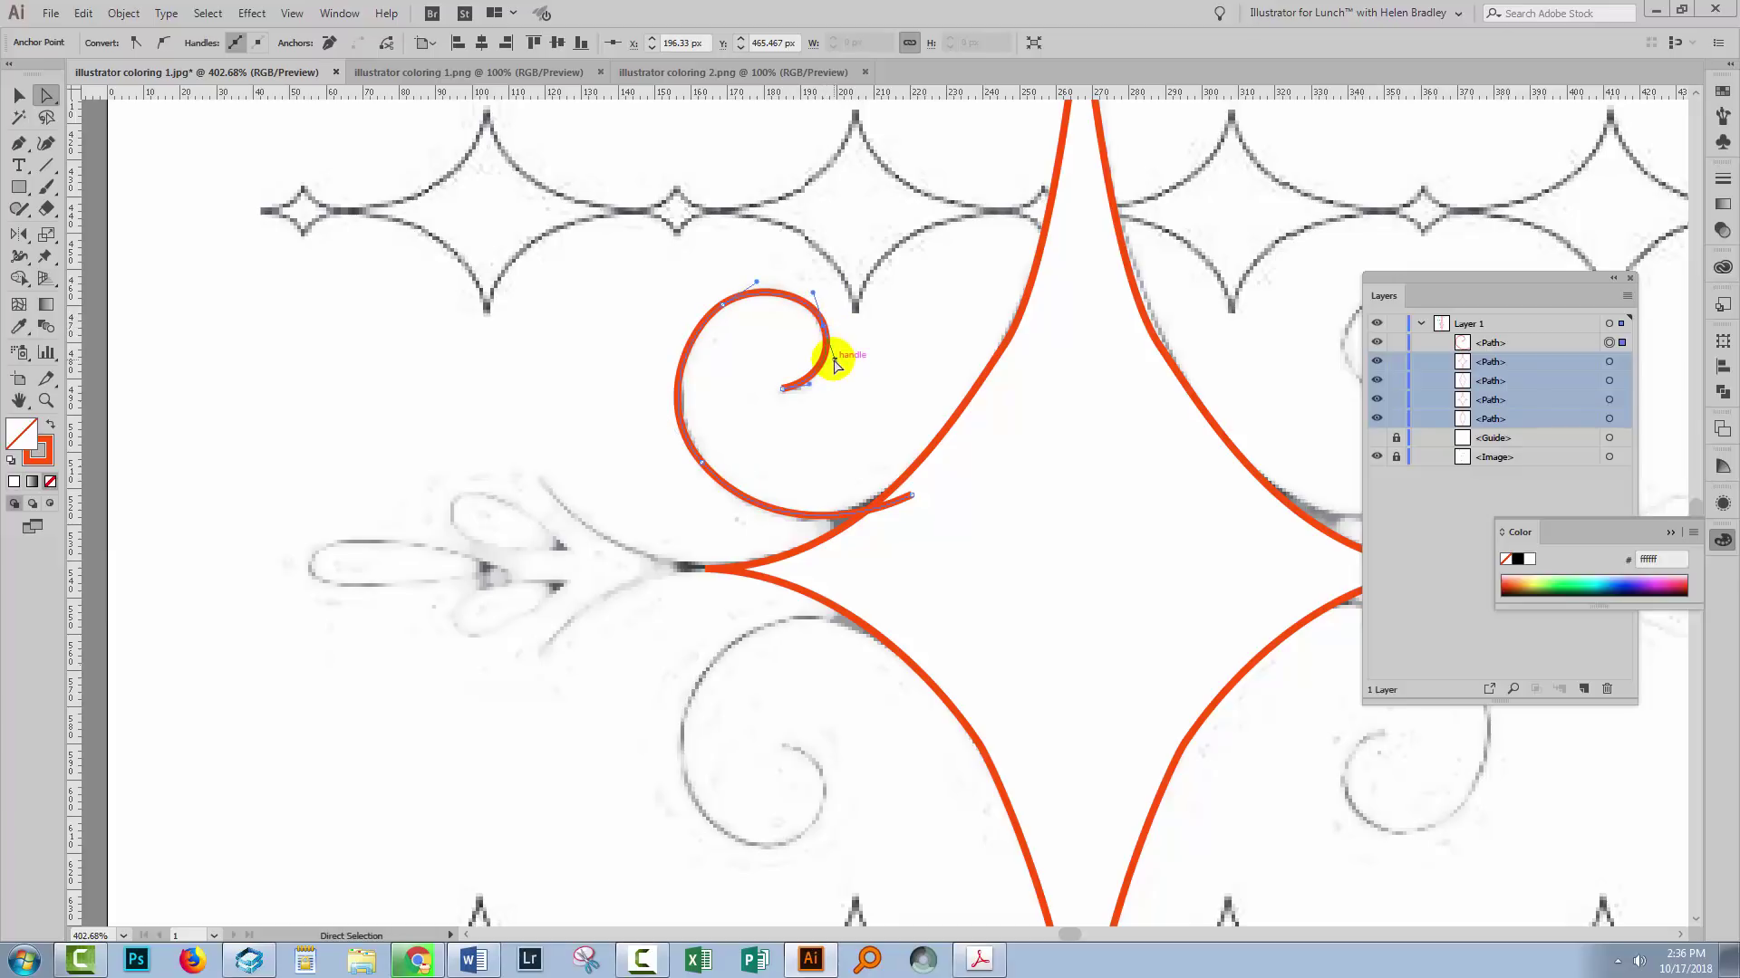
drag(832, 363, 828, 362)
click(796, 414)
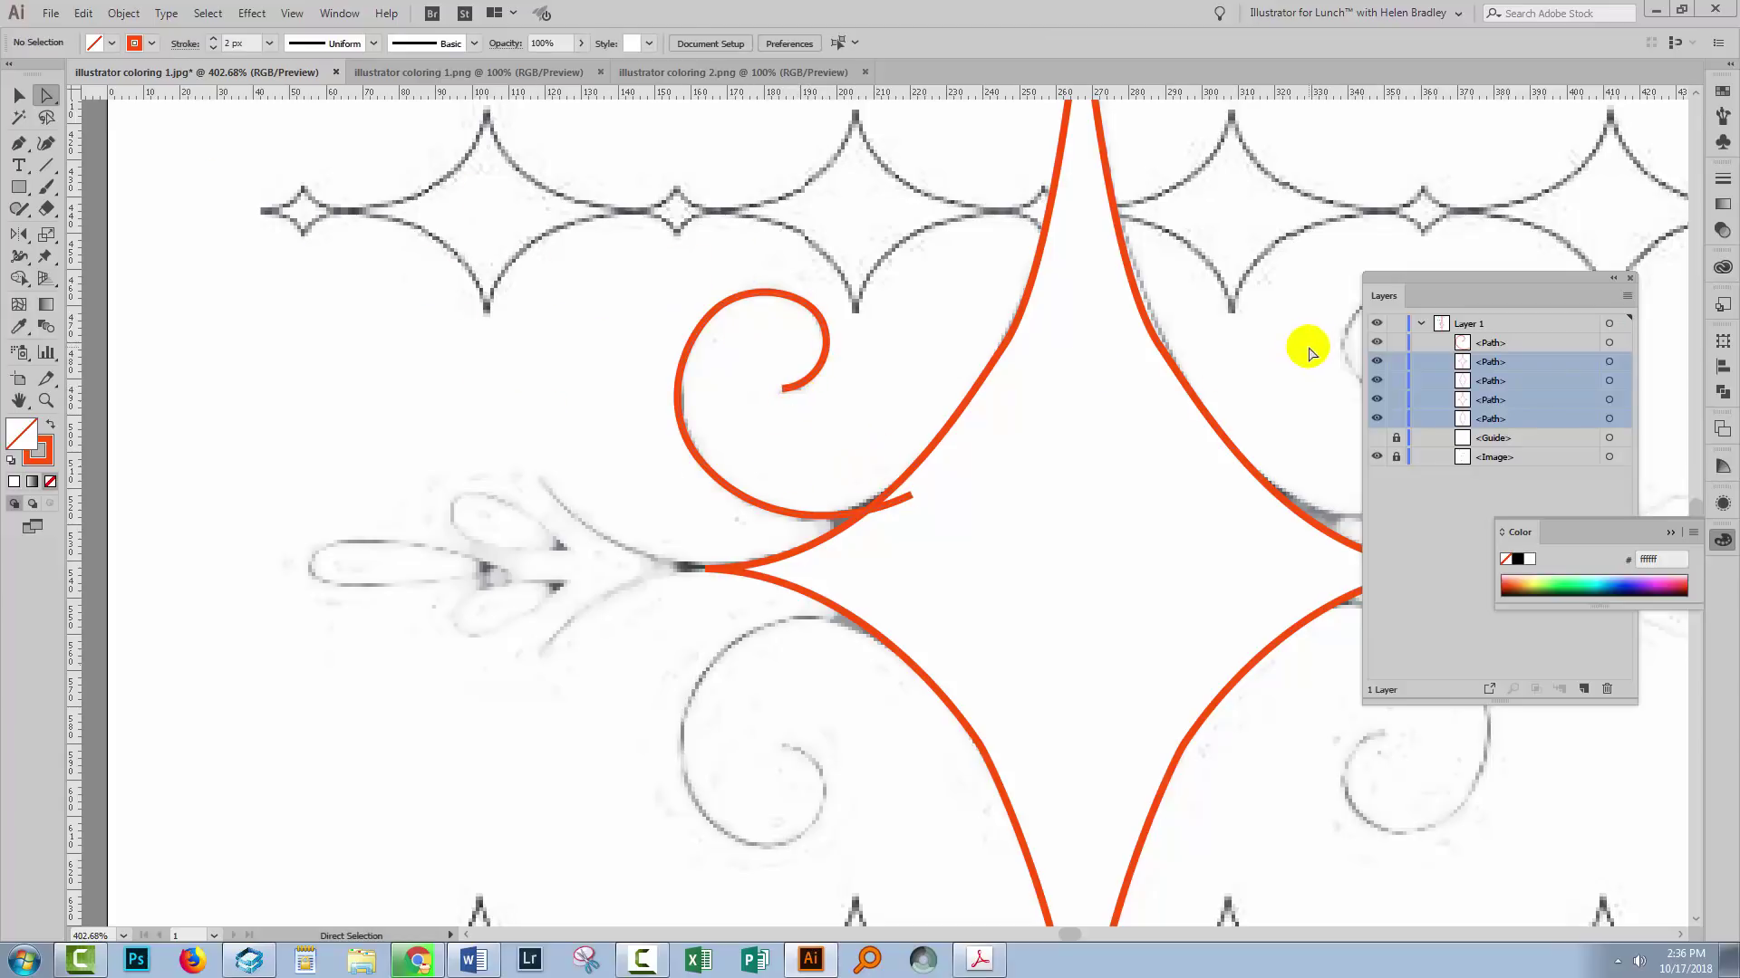
Show the vertical center guide, add a horizontal guide through the large star's side tips, and lock the new guide.
key(ctrl+0)
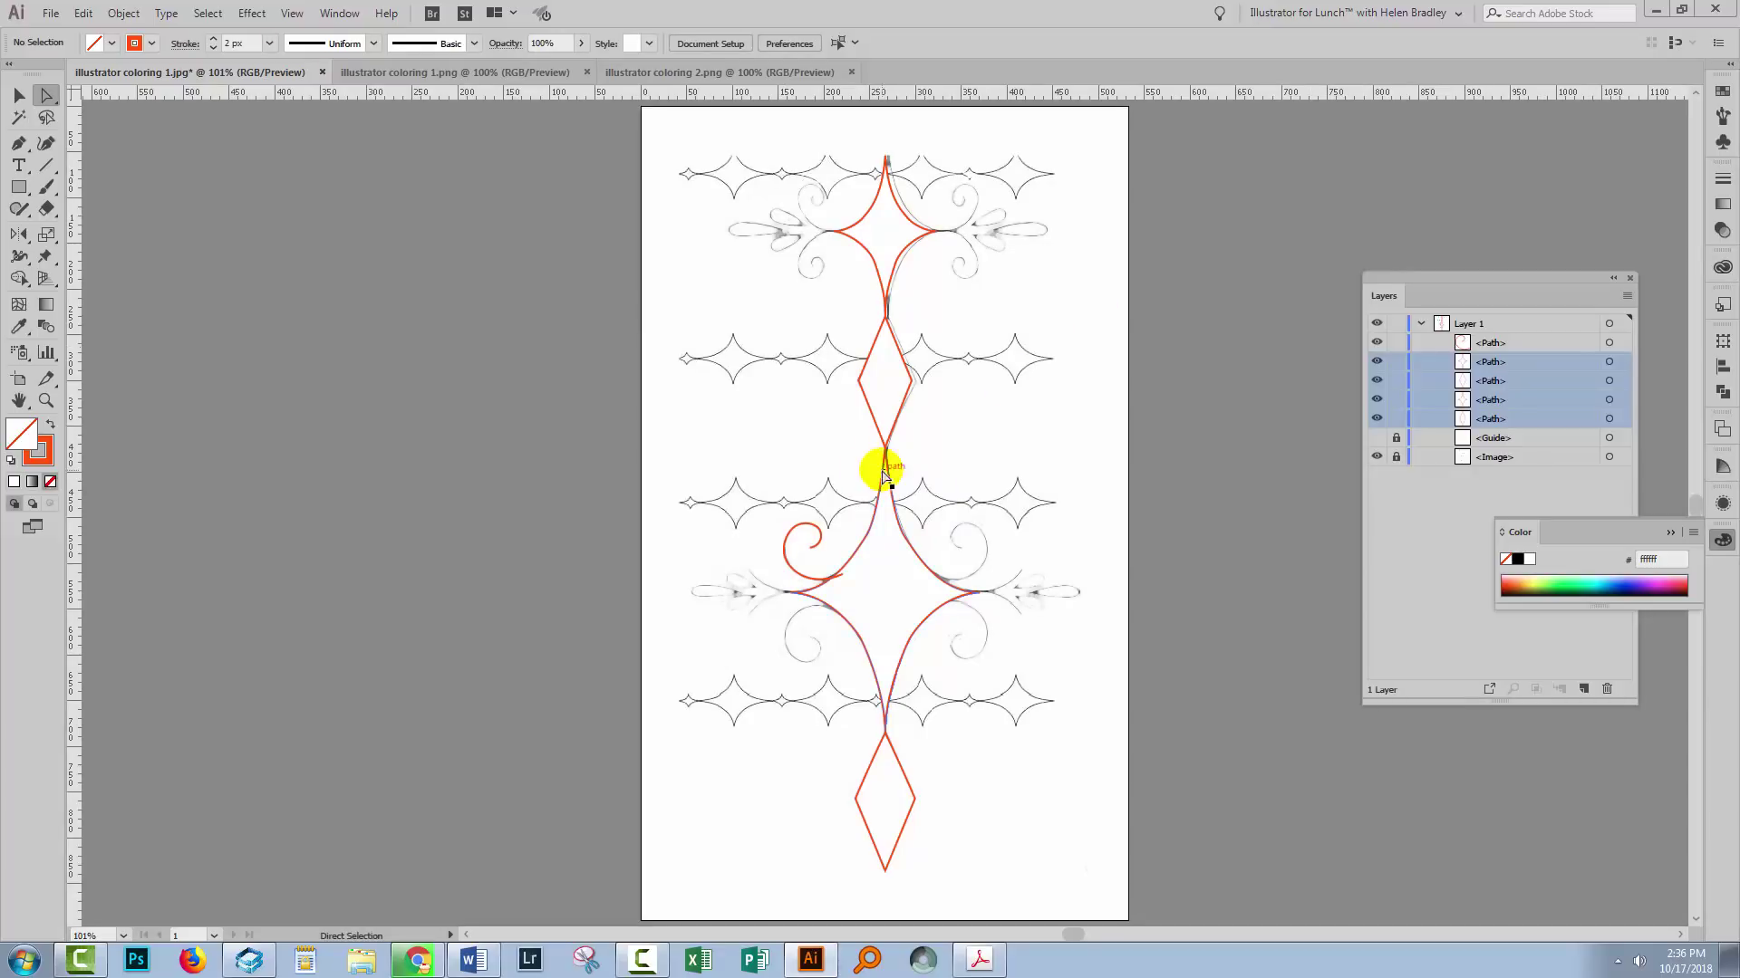
click(1376, 438)
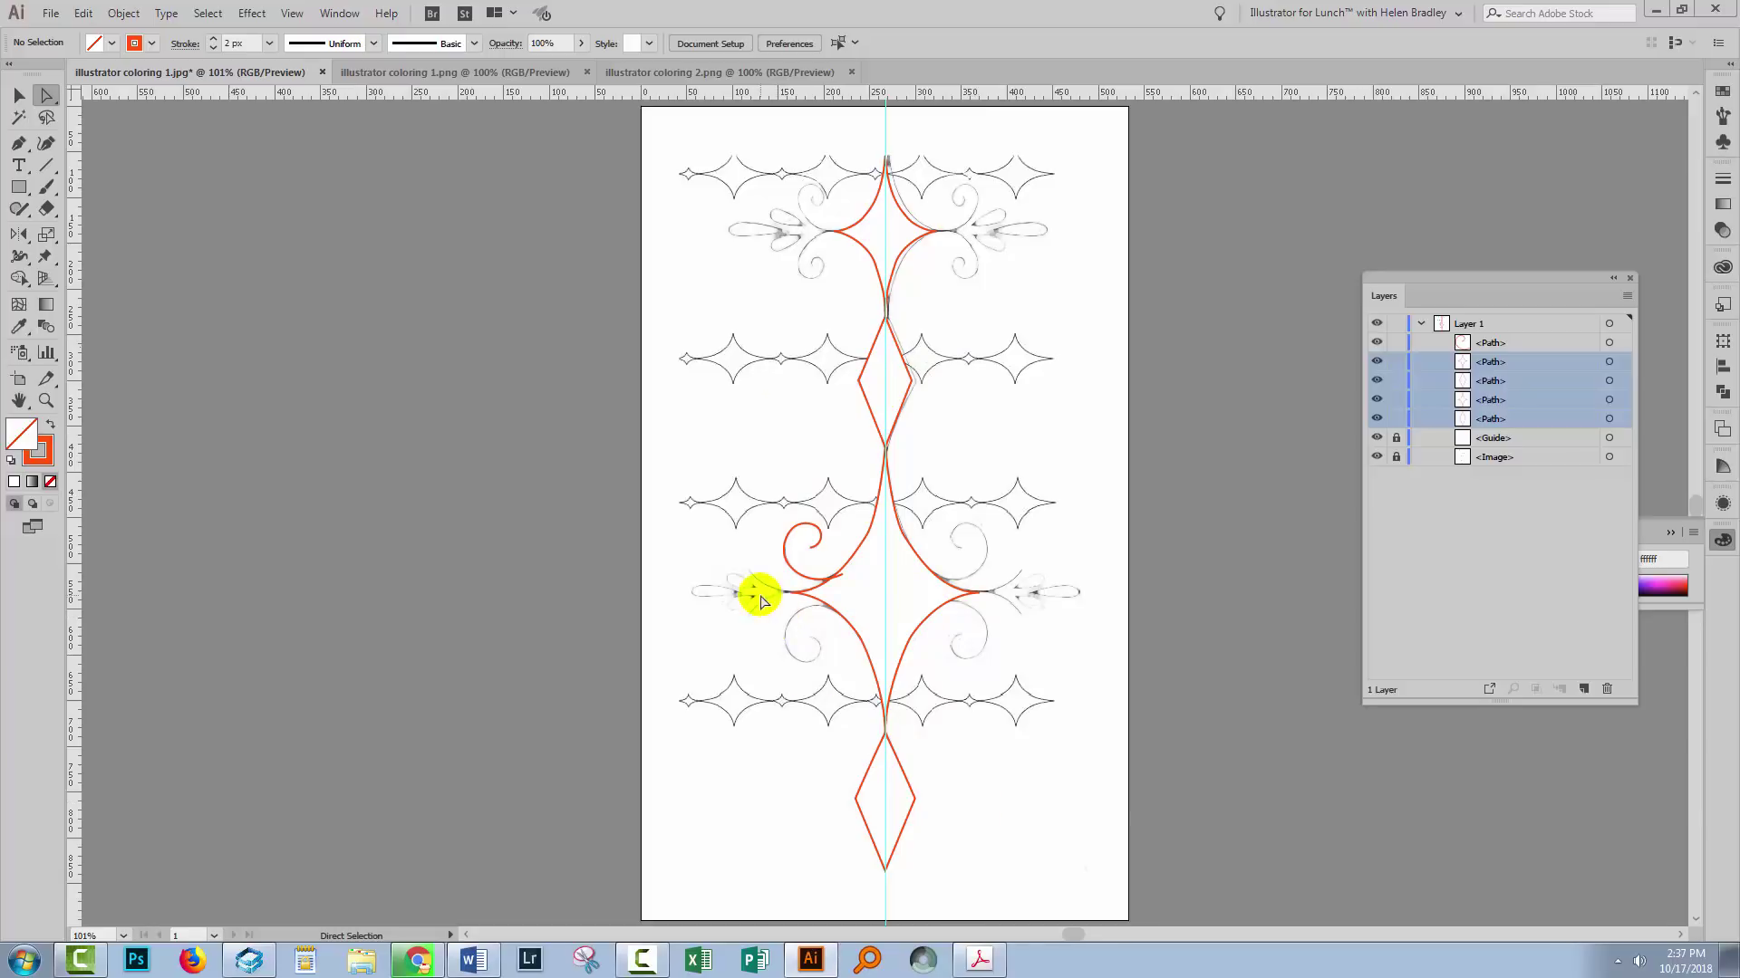
drag(900, 87, 872, 592)
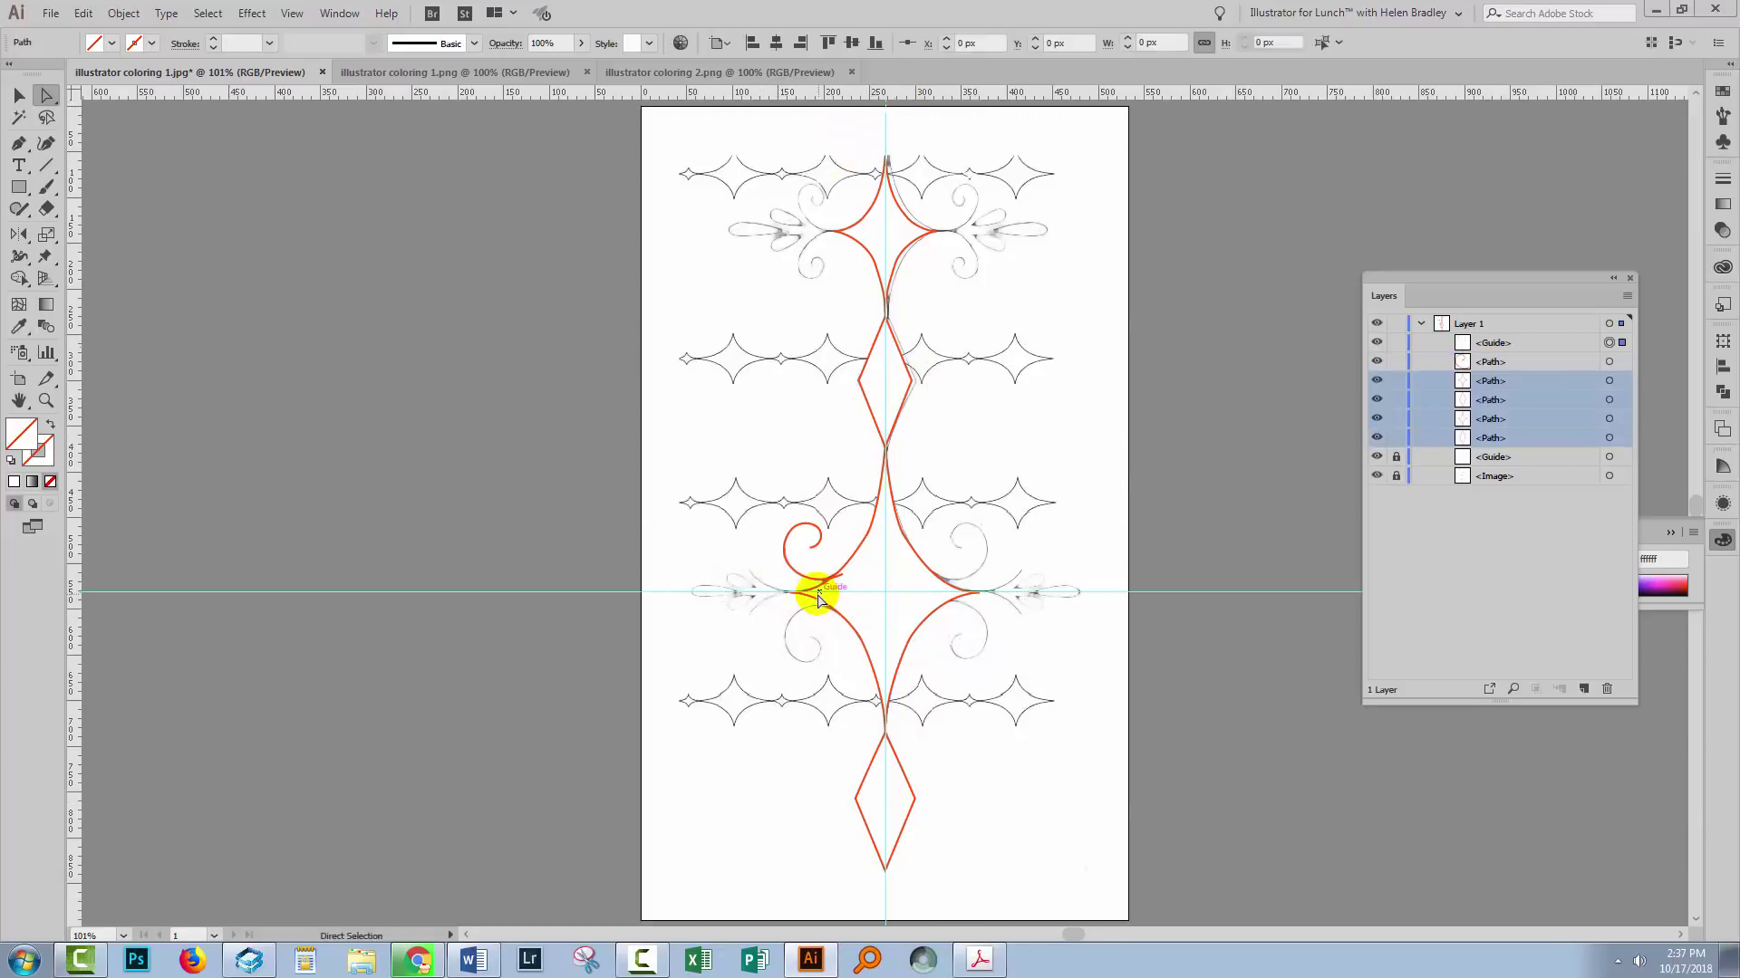
key(z)
drag(738, 542, 1031, 693)
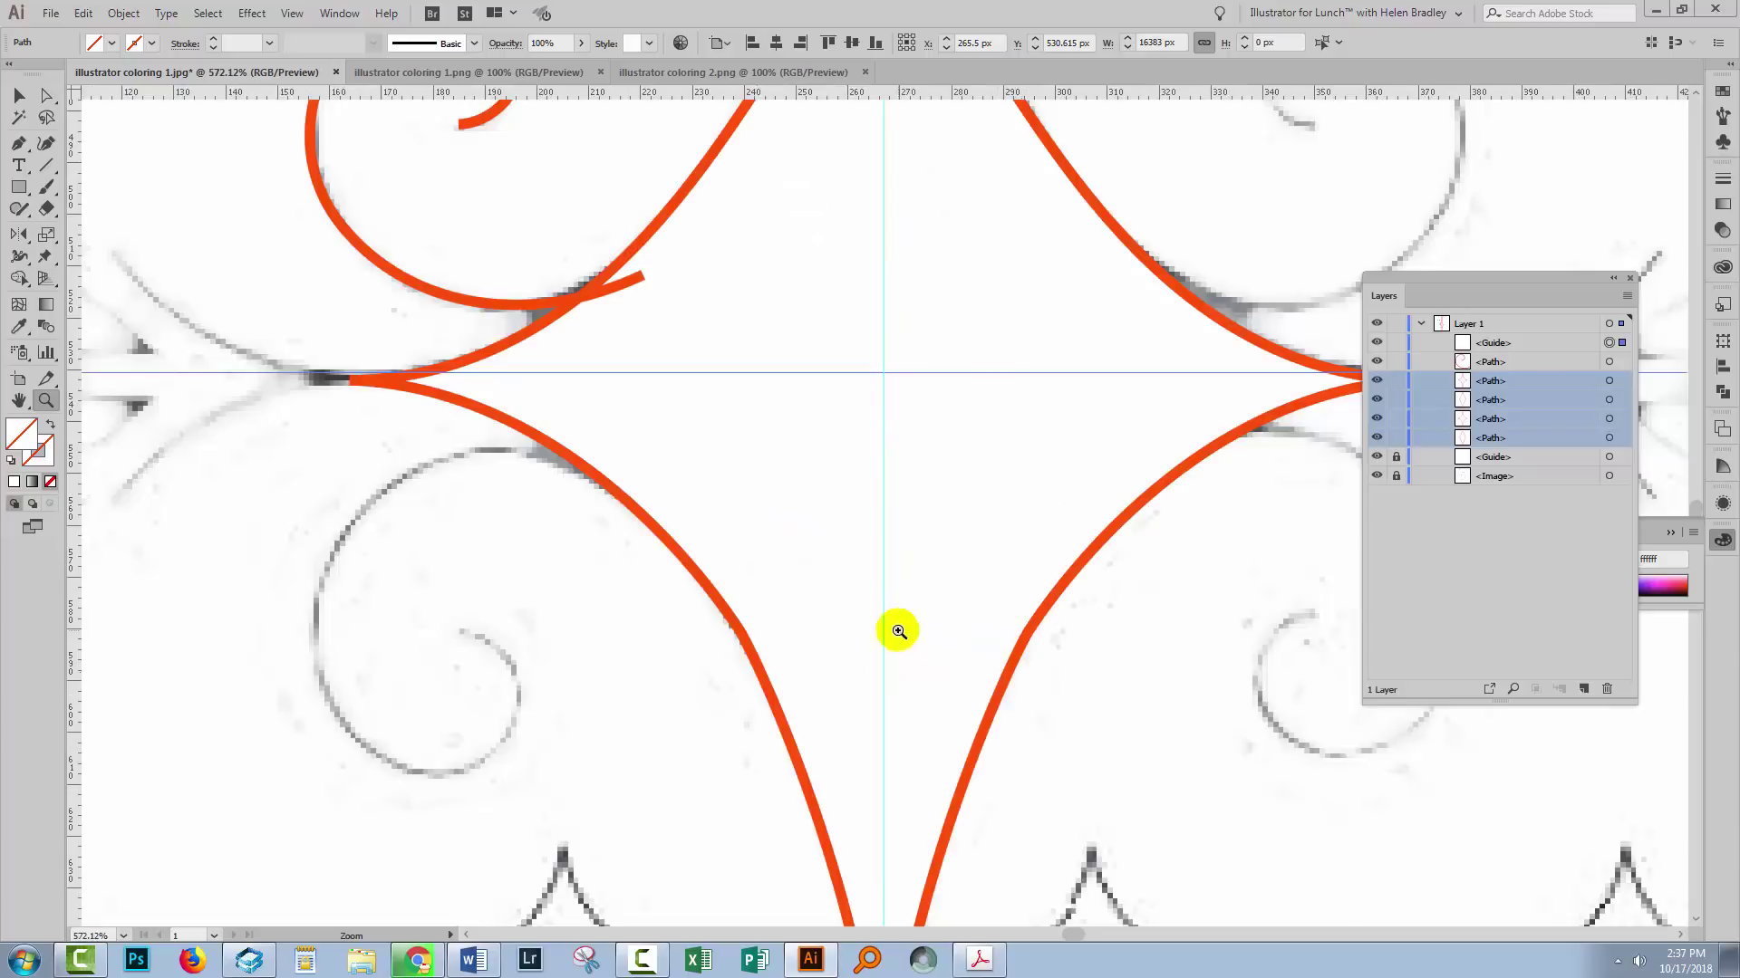
click(16, 95)
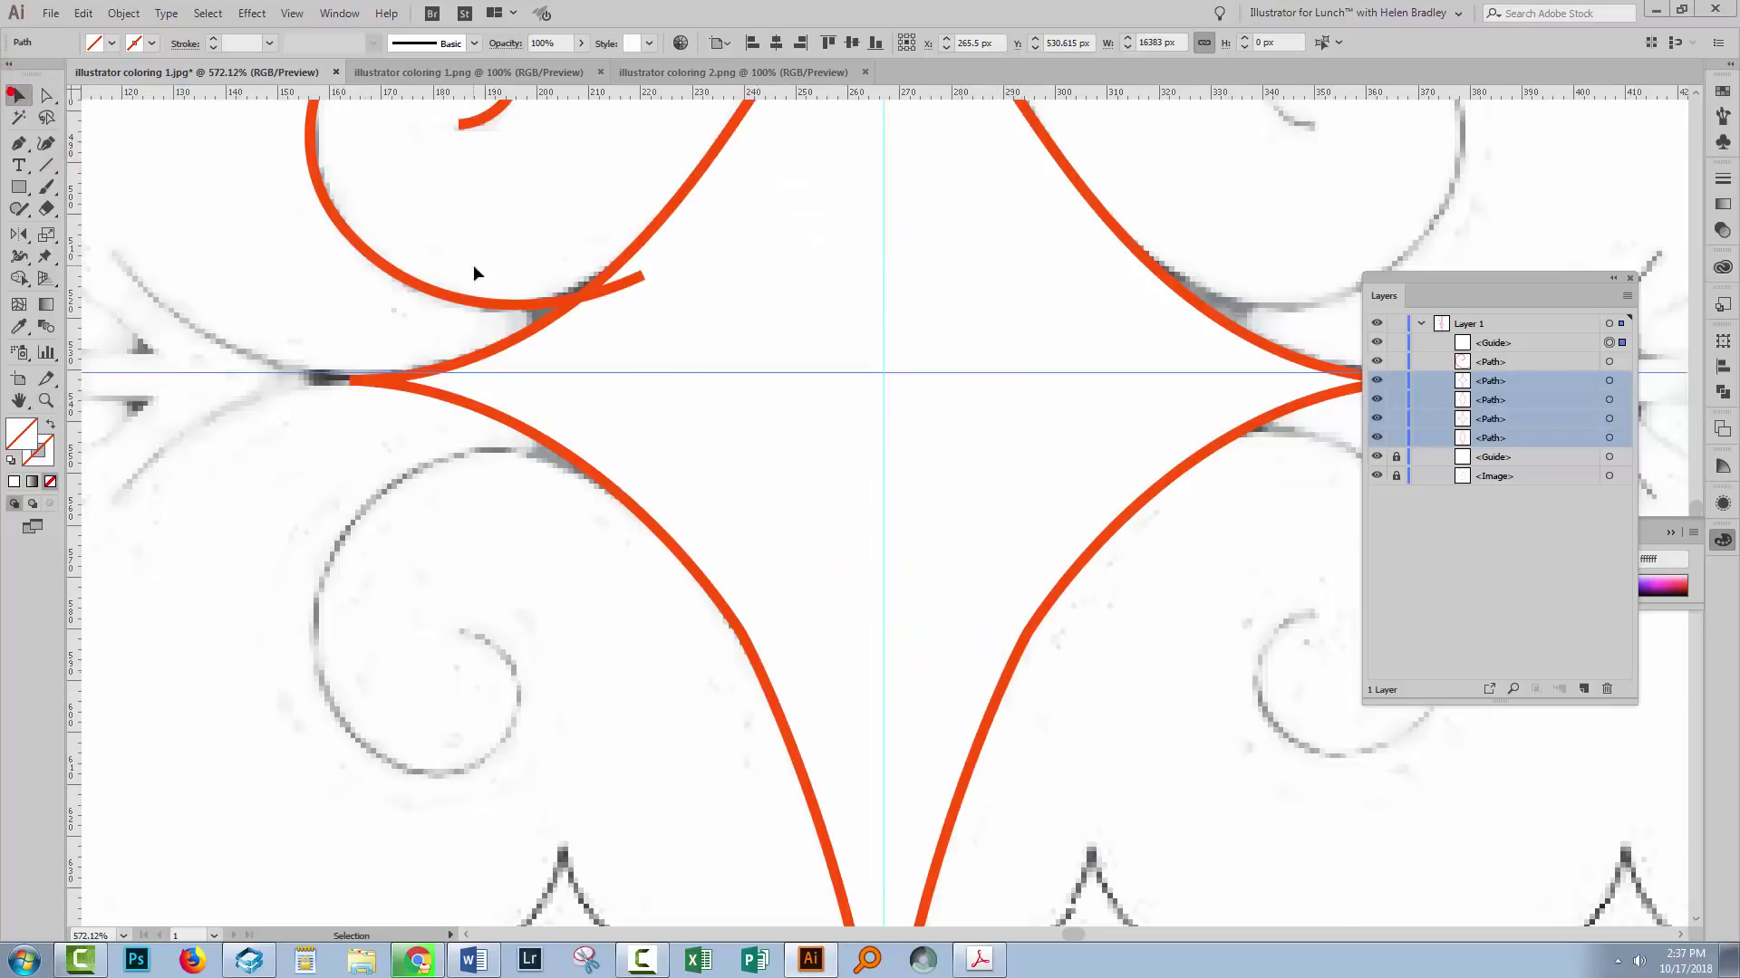
drag(692, 373, 688, 378)
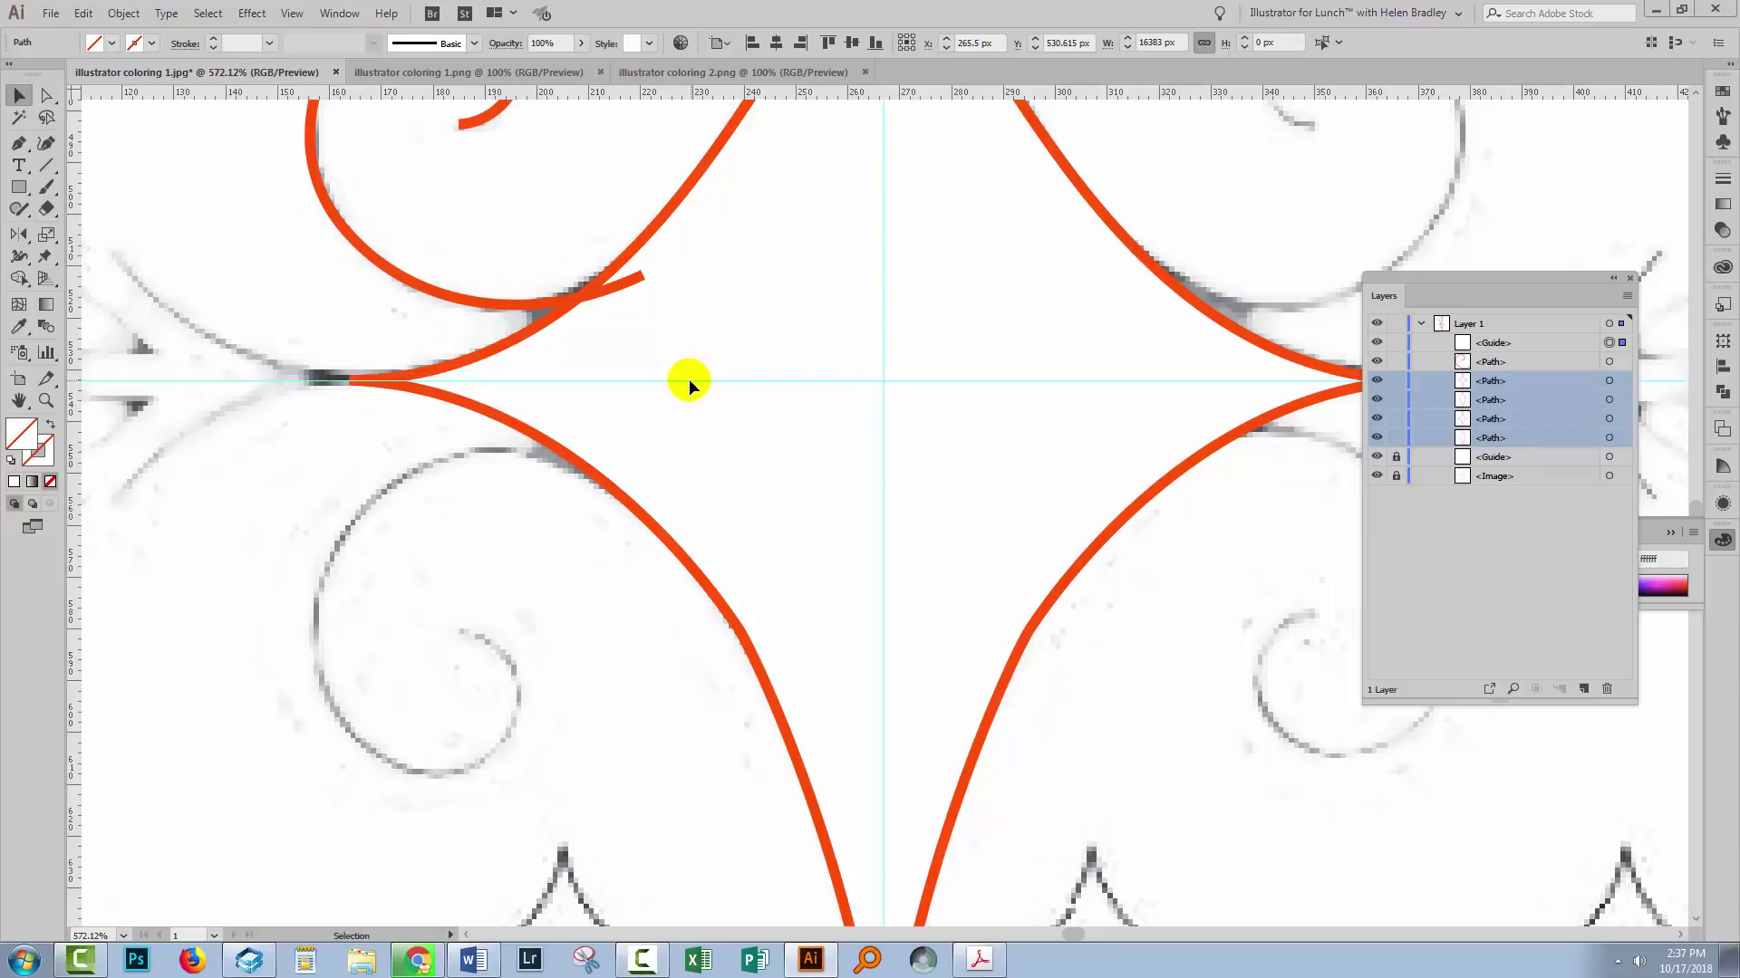
click(1396, 343)
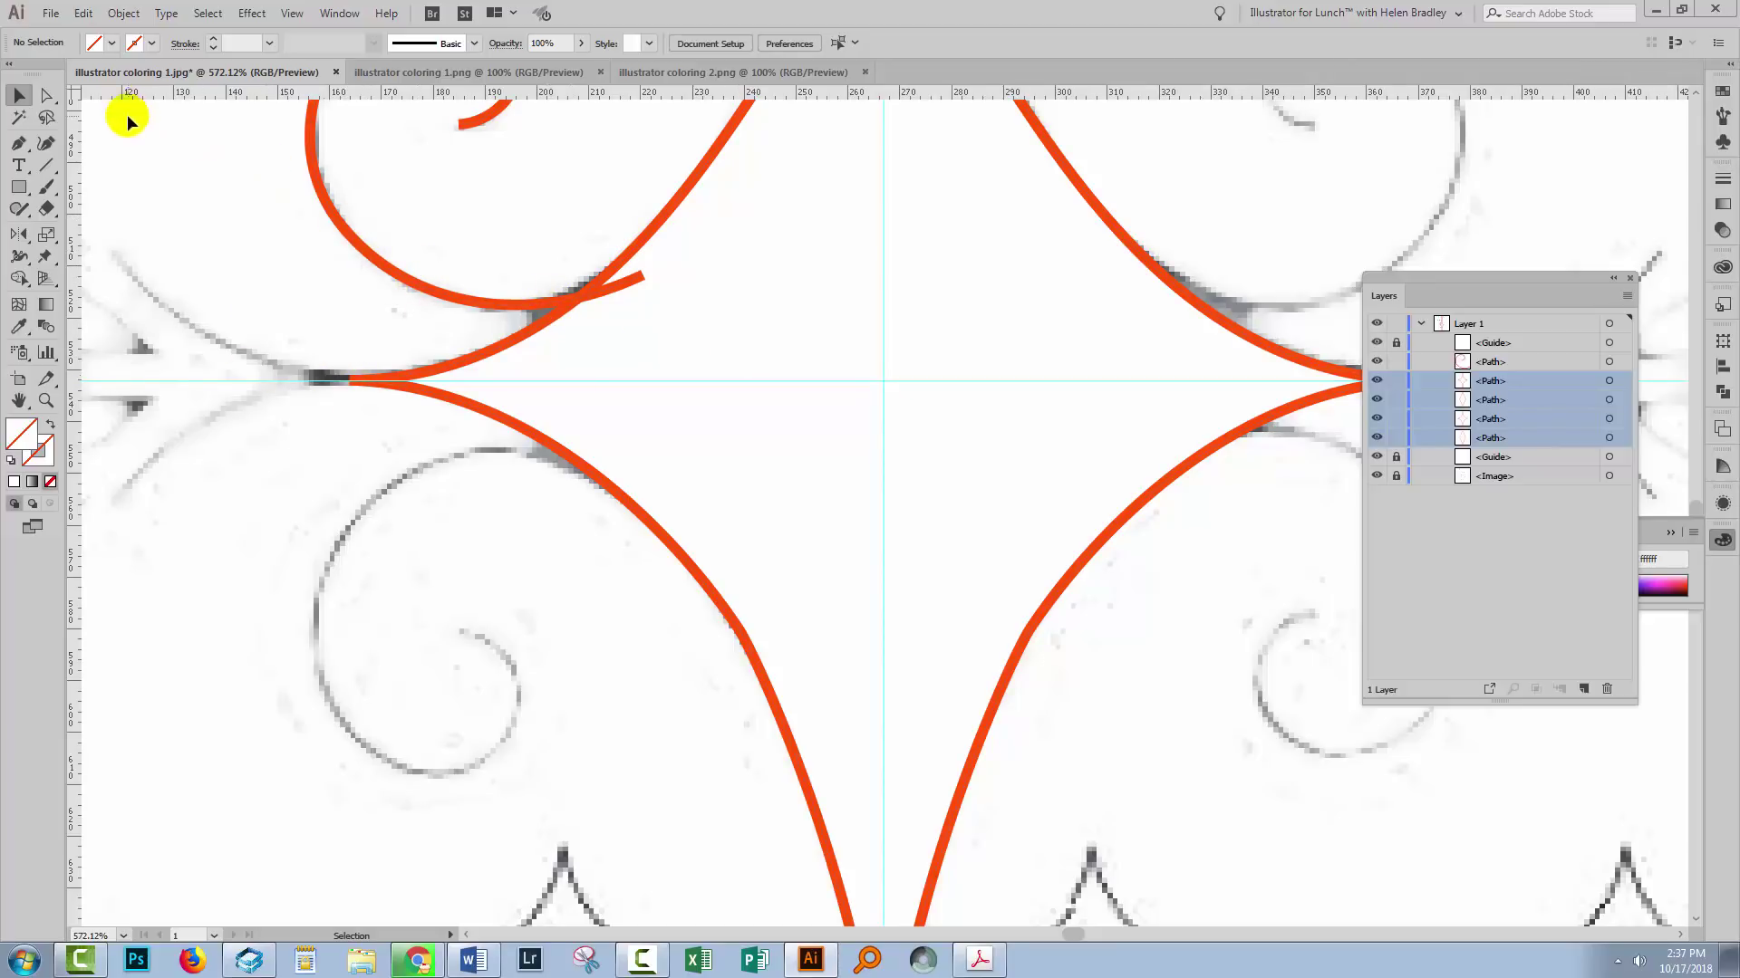
Reflect a copy of the upper-left scroll over the horizontal guide, using the Horizontal axis, to make the lower-left scroll.
drag(391, 217, 393, 219)
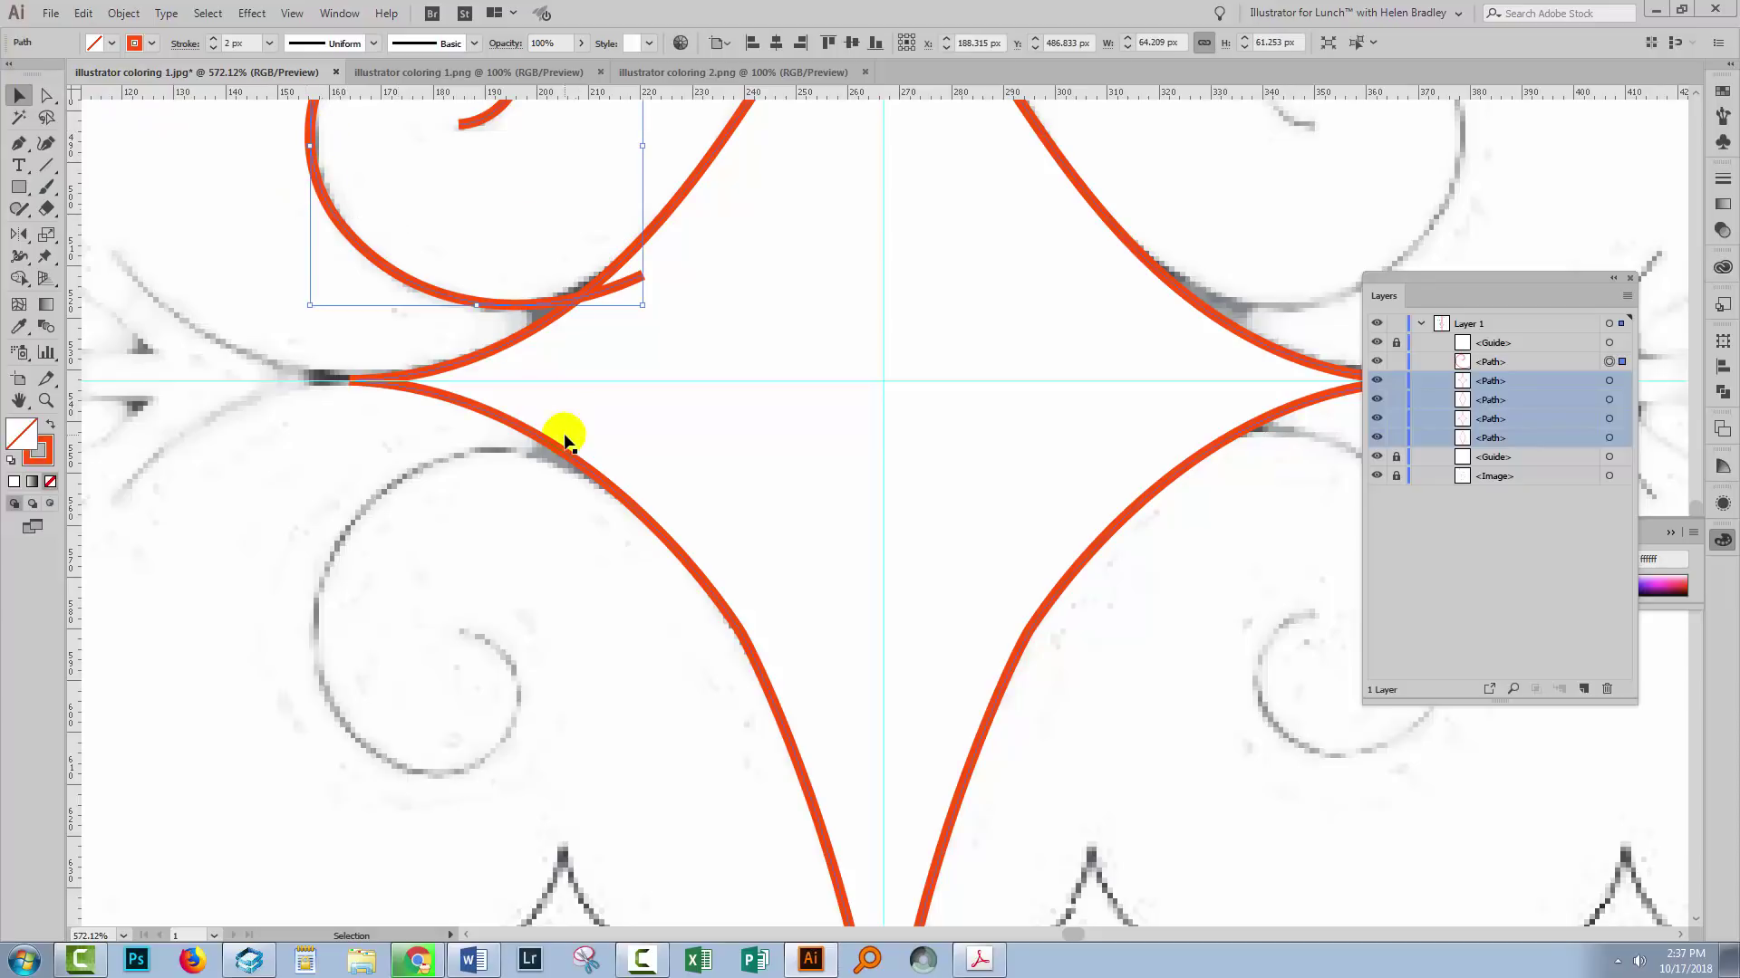
click(25, 238)
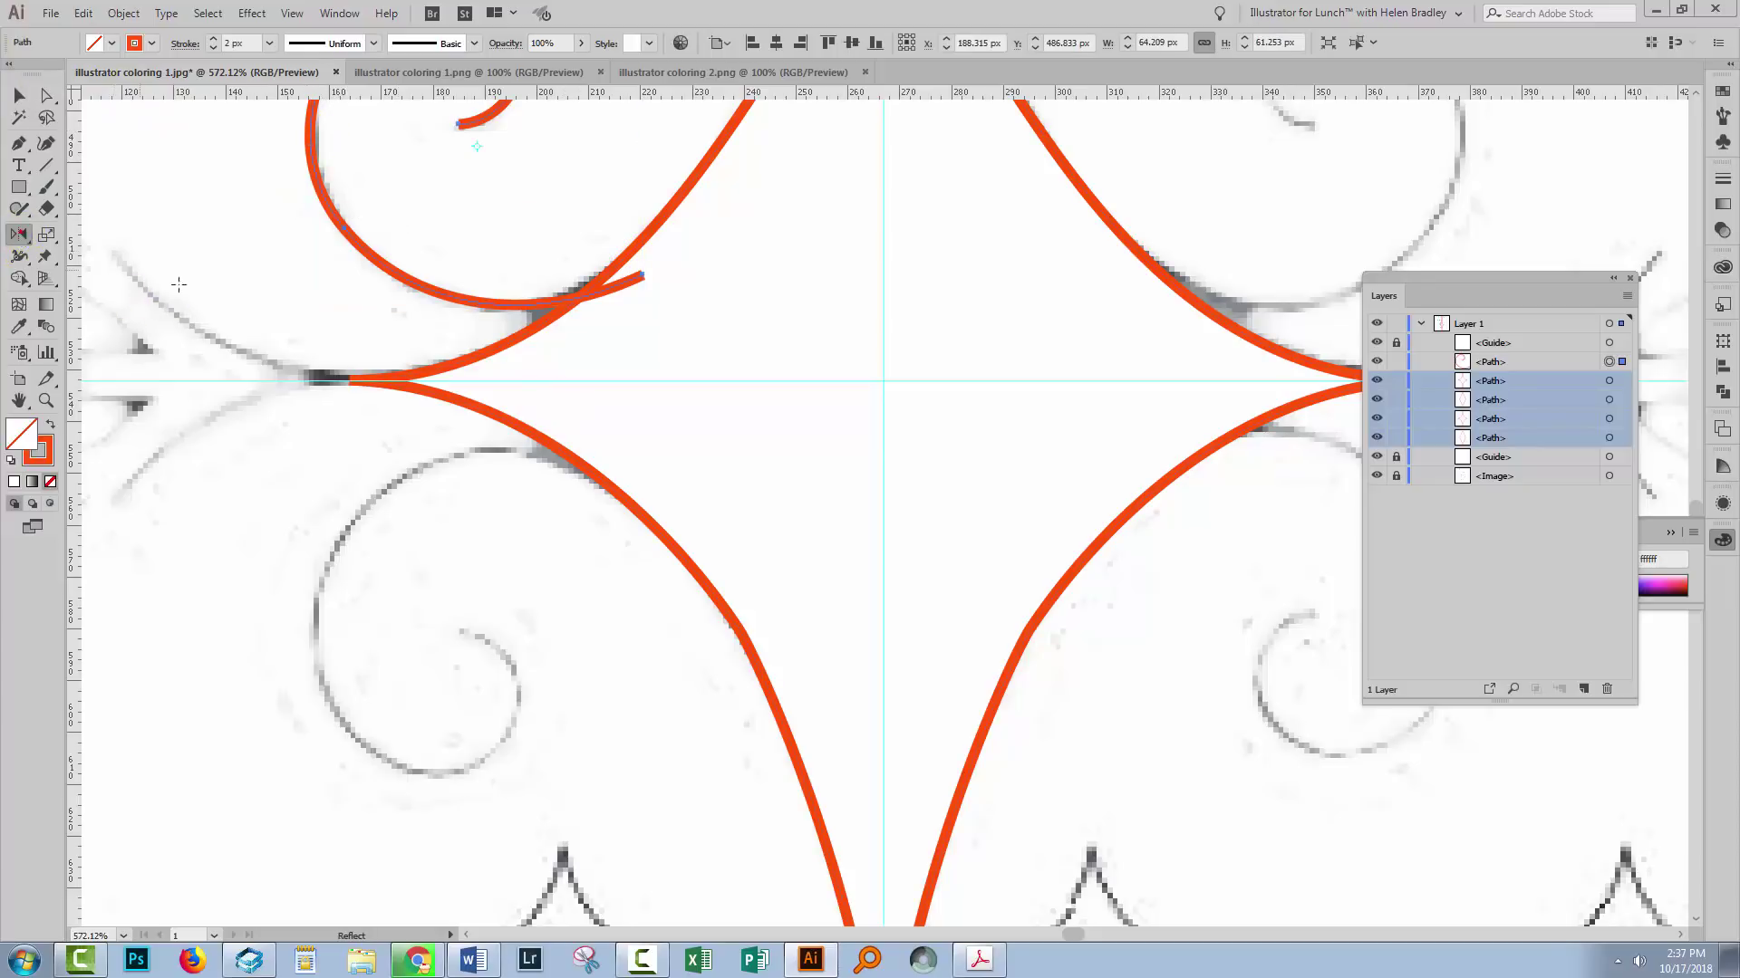
alt+click(573, 378)
click(1090, 358)
click(1078, 573)
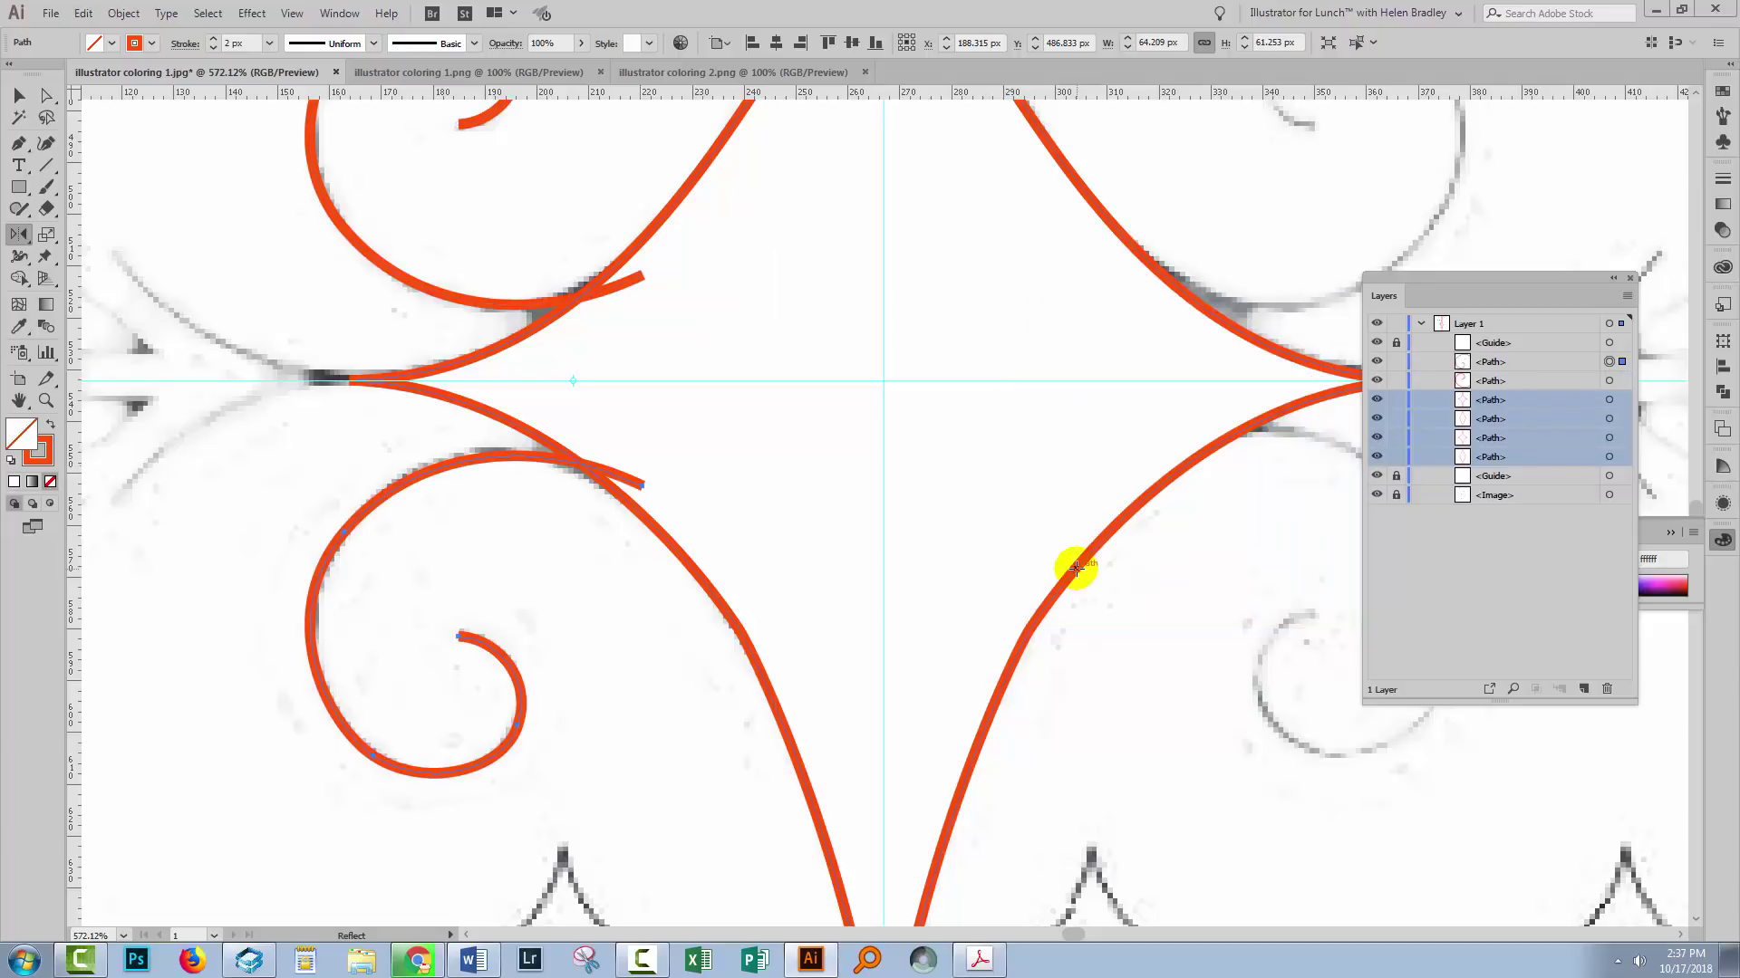
Select both left scrolls, reflect a copy over the vertical center guide using the Vertical axis, and deselect the copies.
click(19, 95)
shift+click(486, 298)
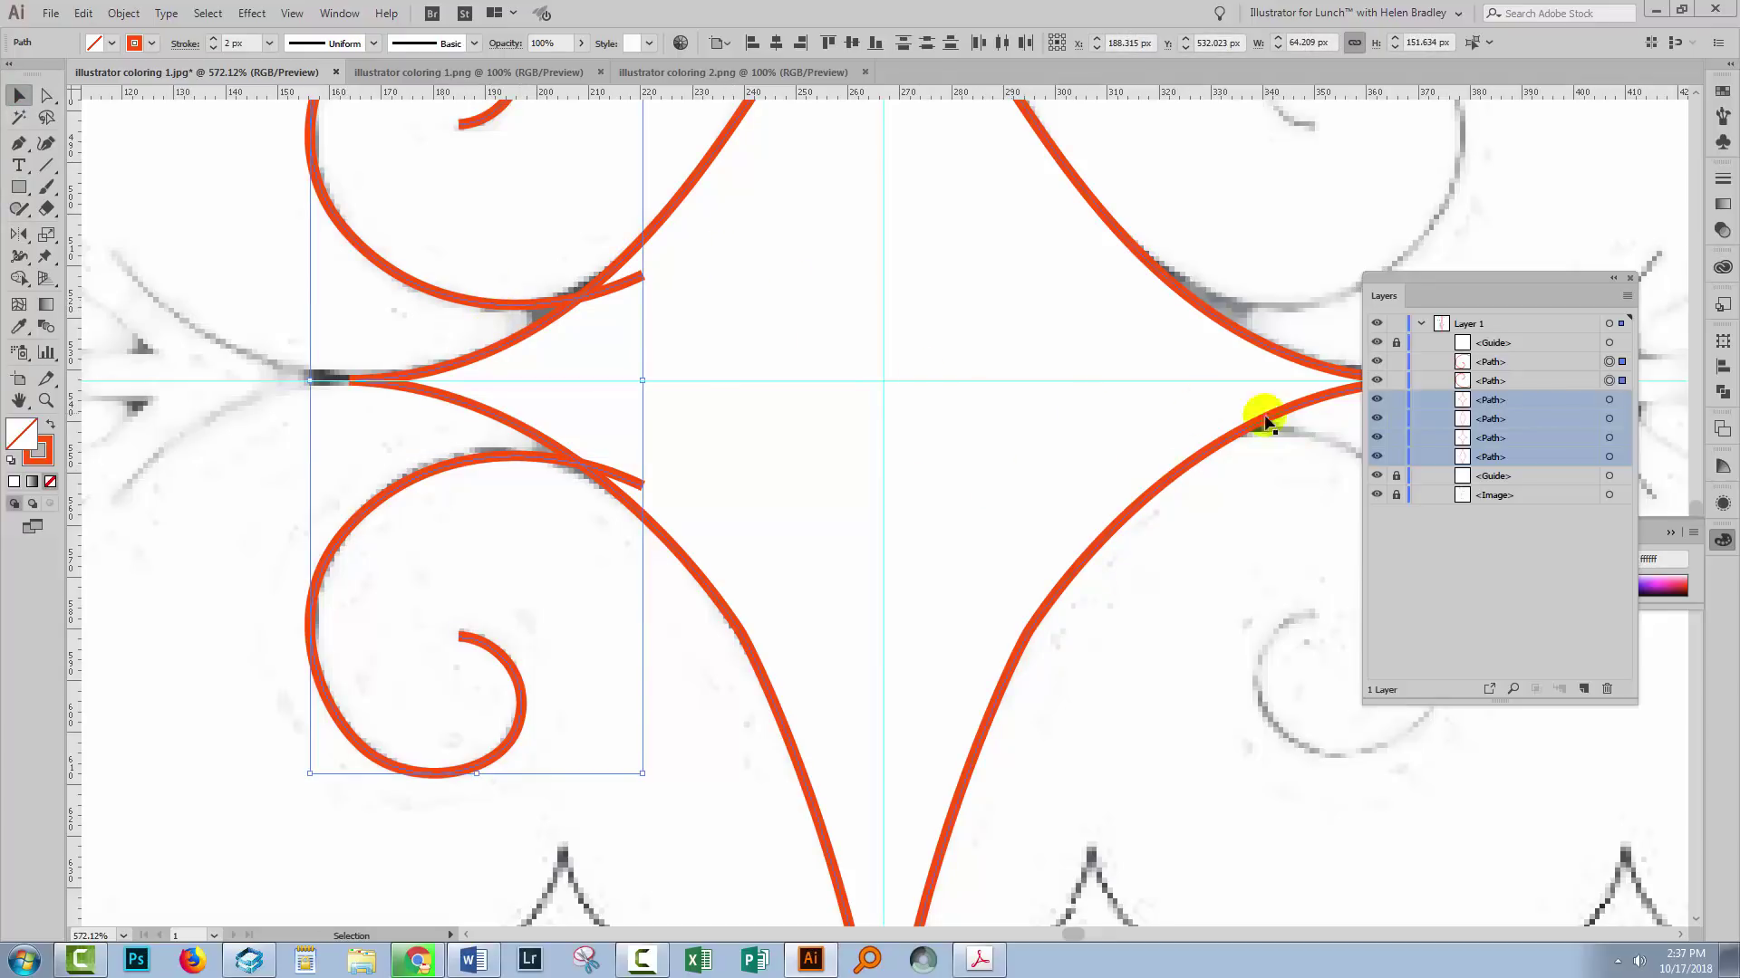
click(20, 236)
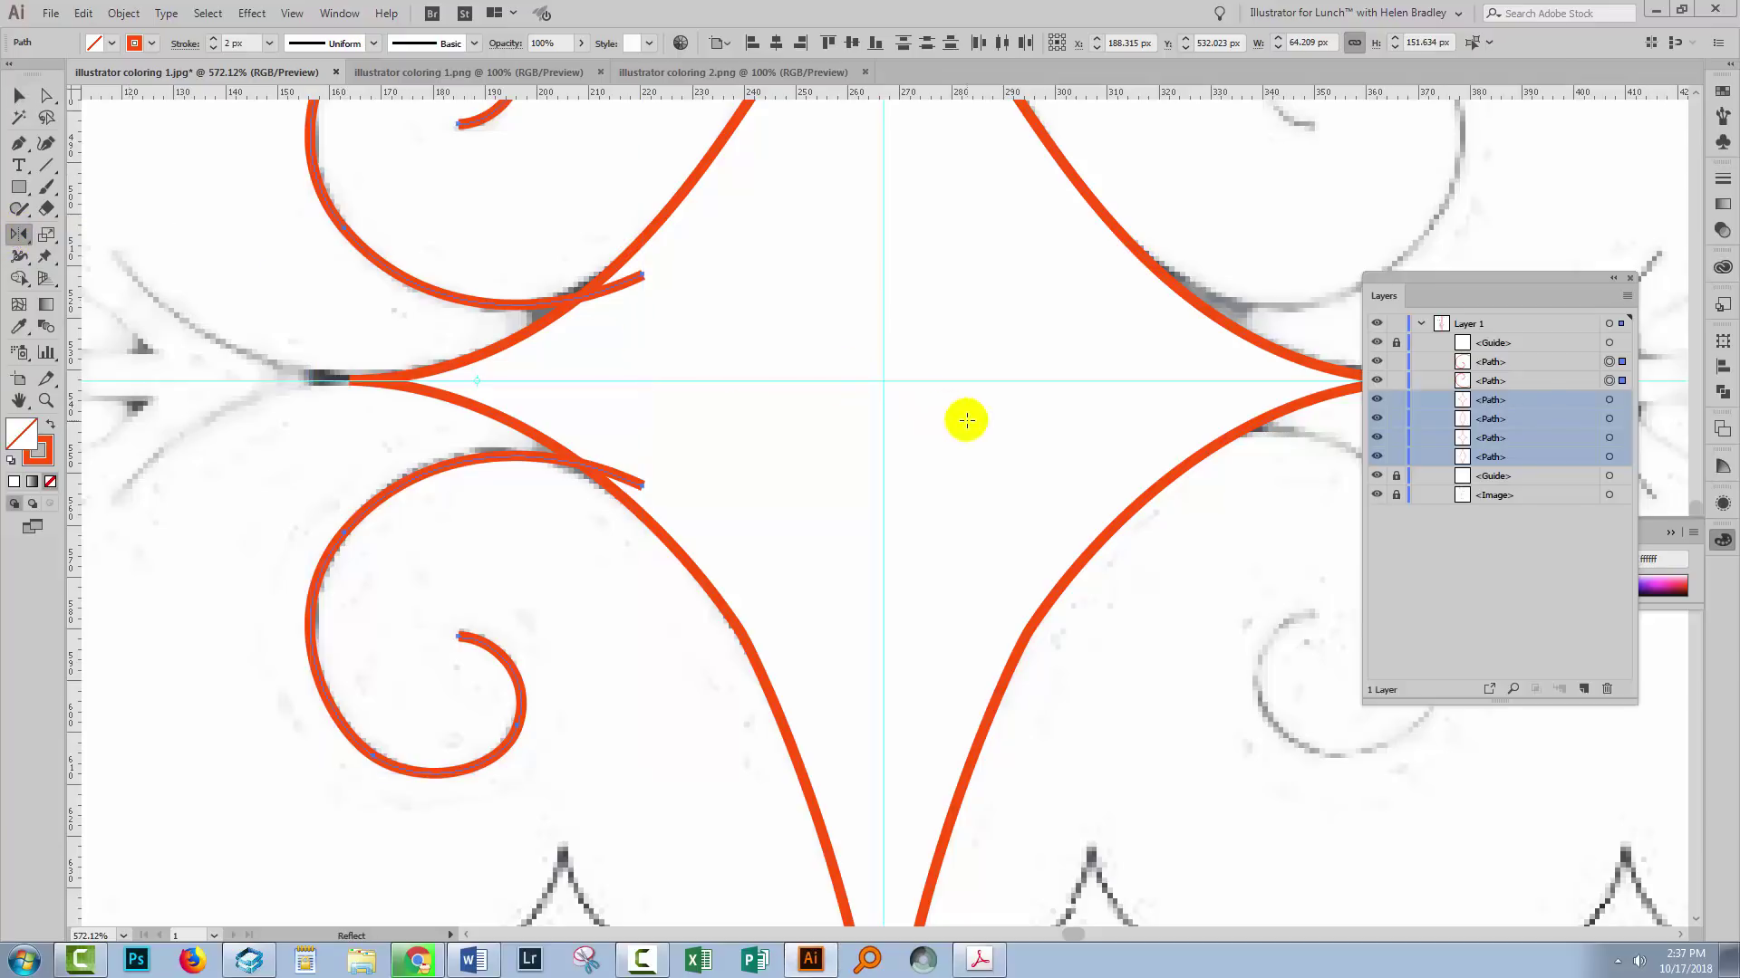
alt+click(884, 431)
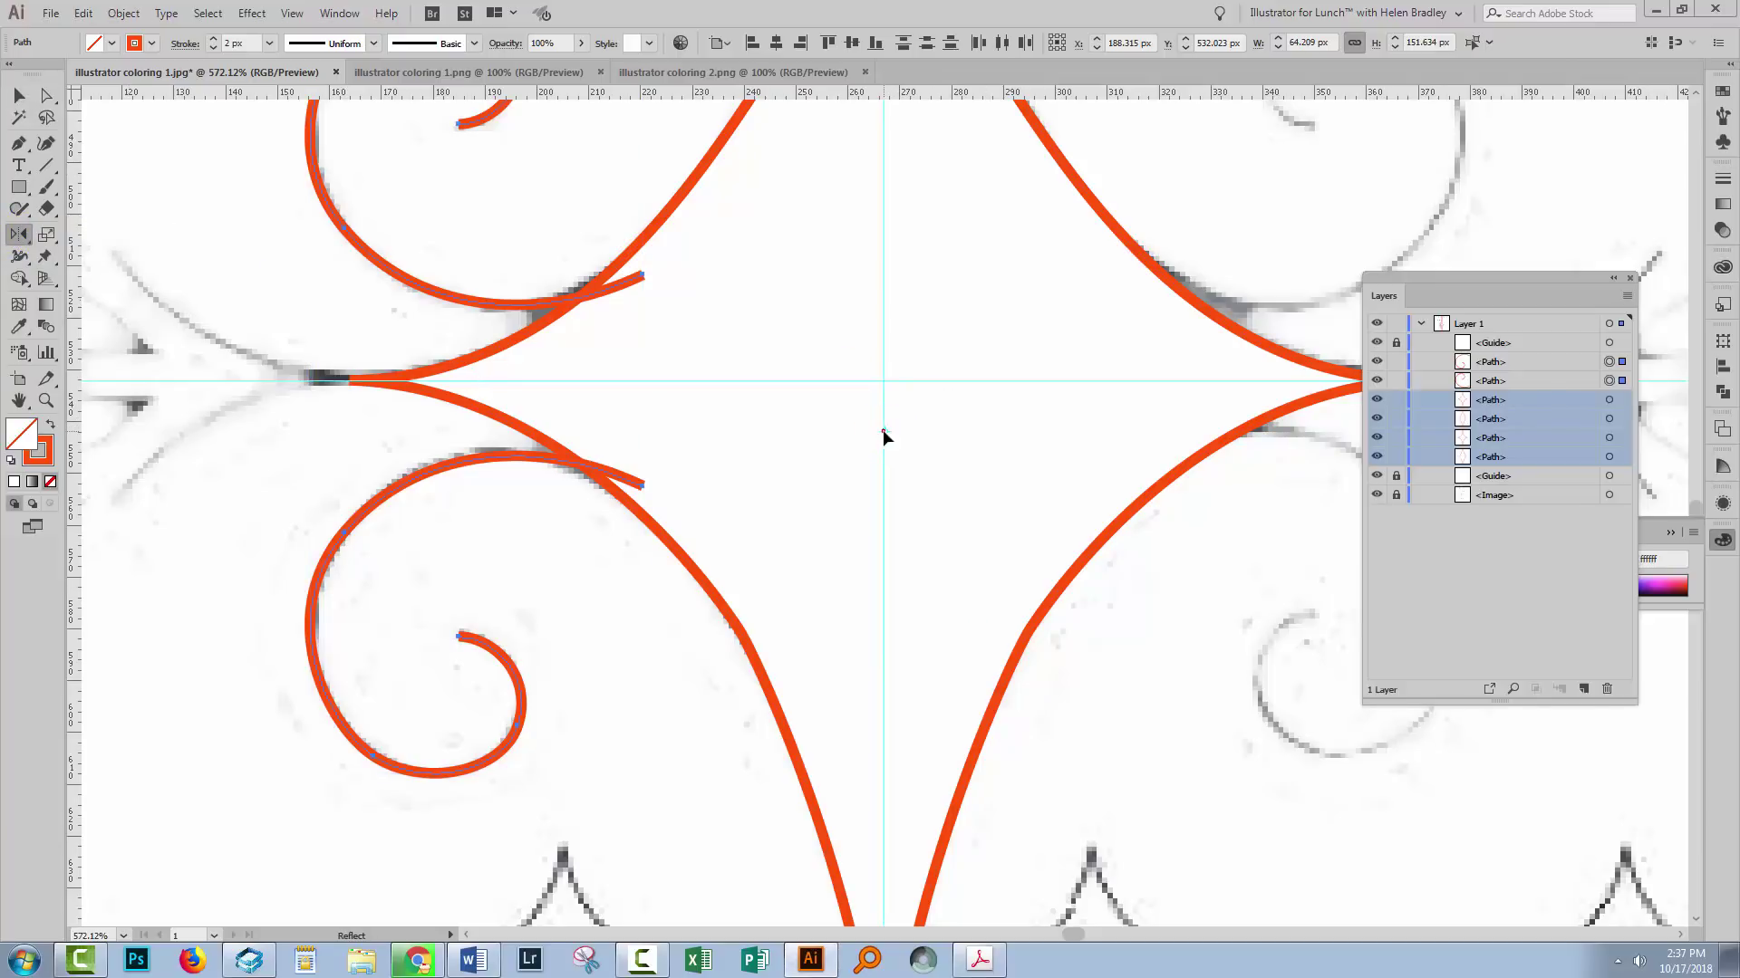
click(1087, 383)
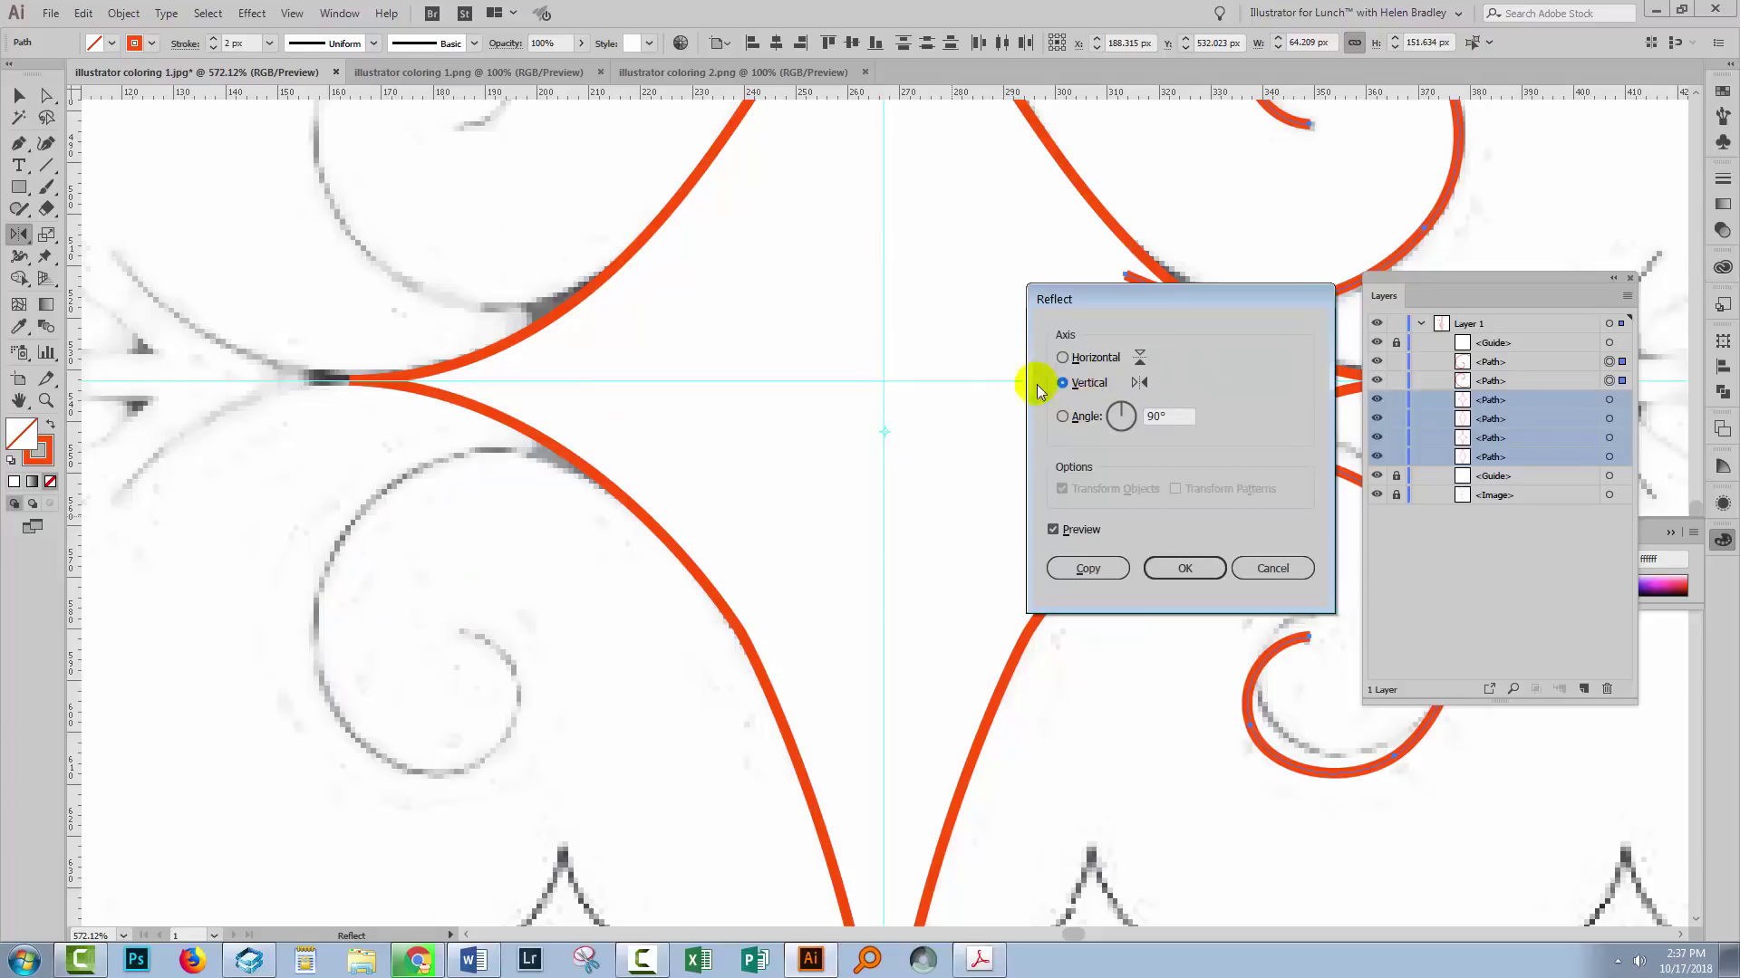
click(1087, 568)
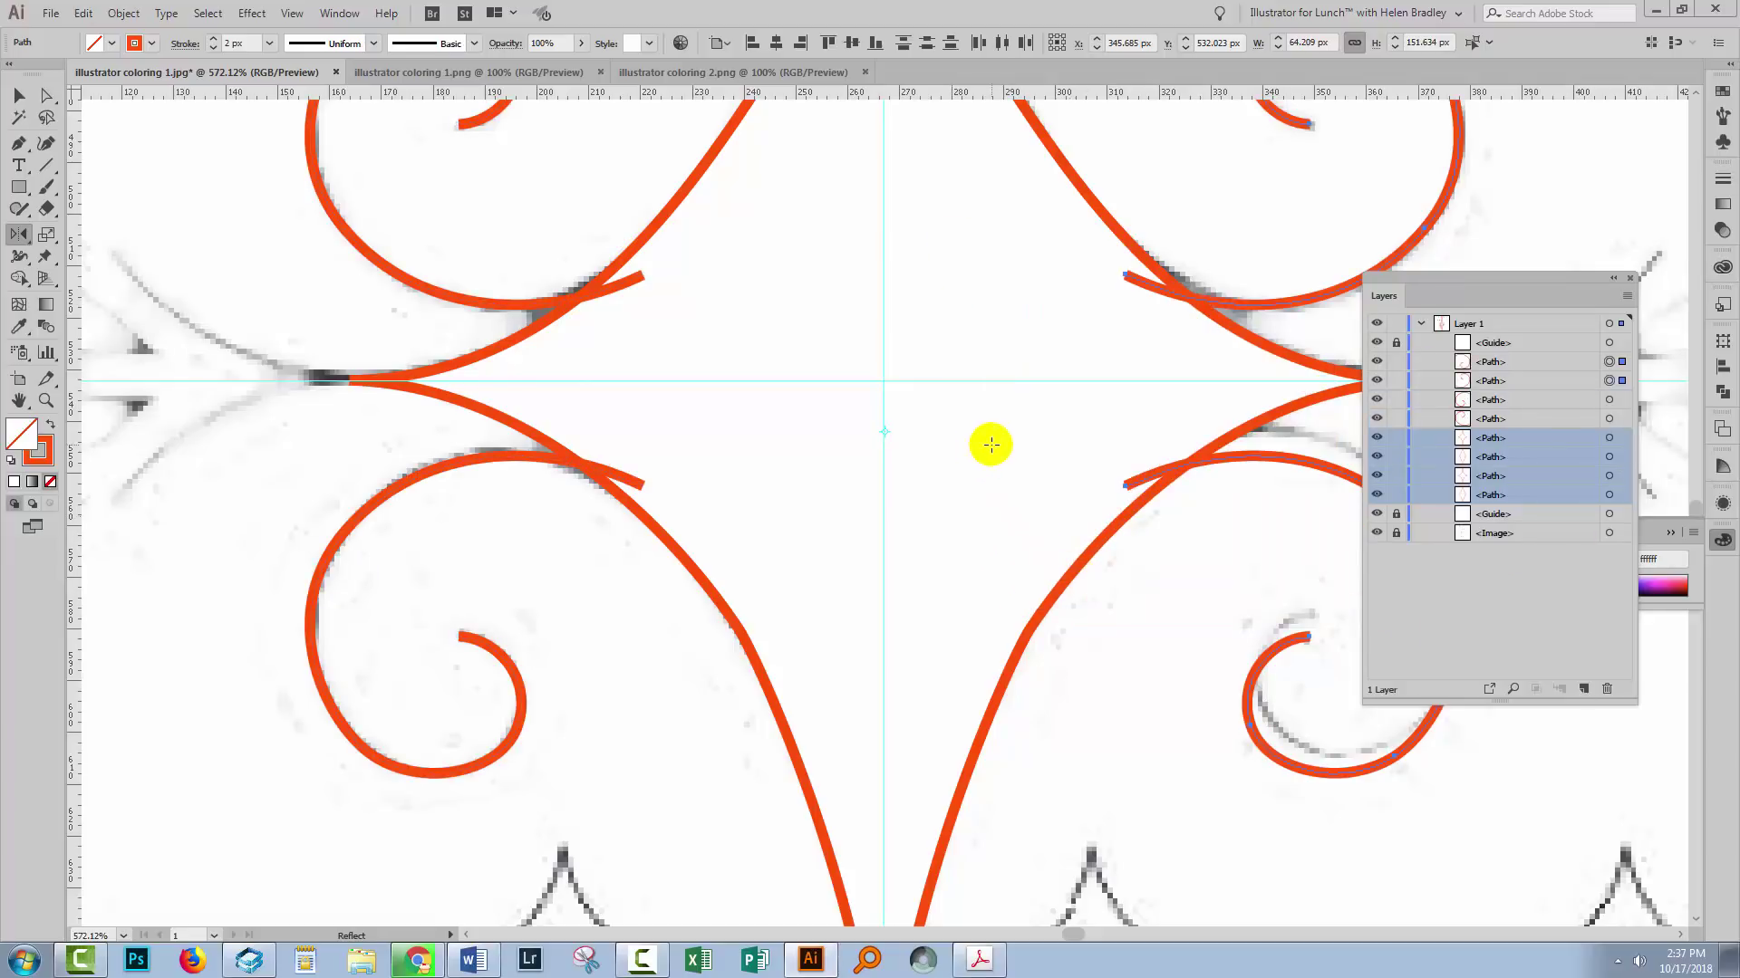
key(ctrl+0)
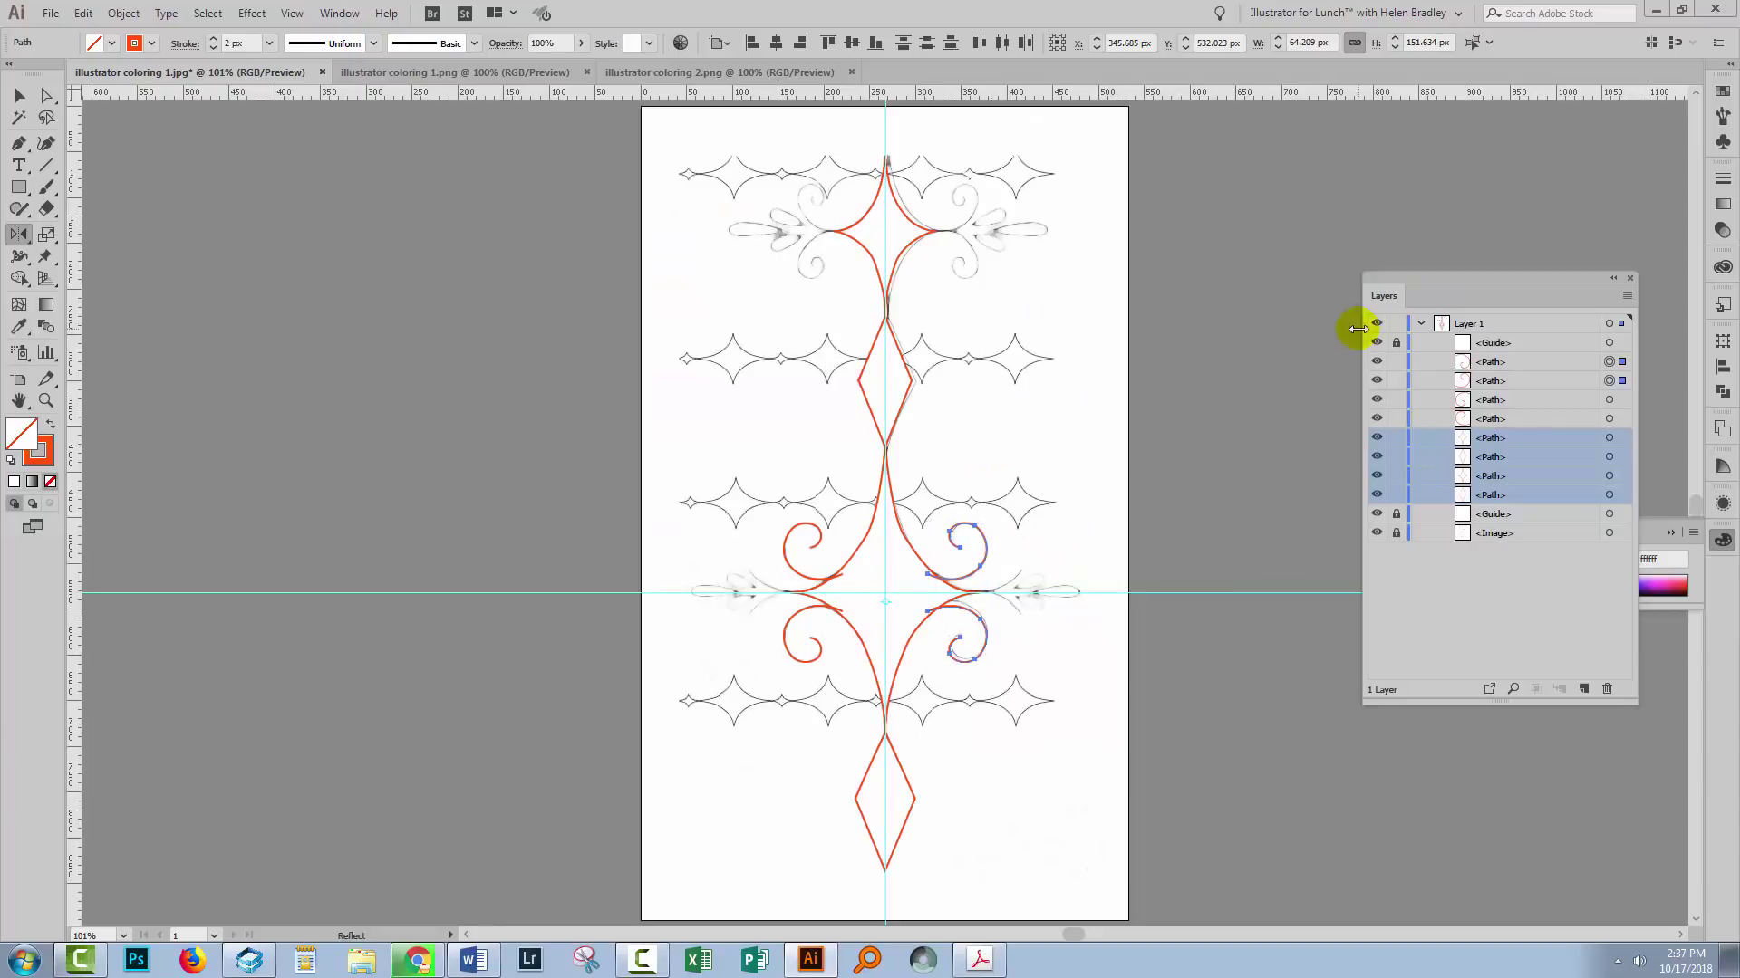
click(19, 96)
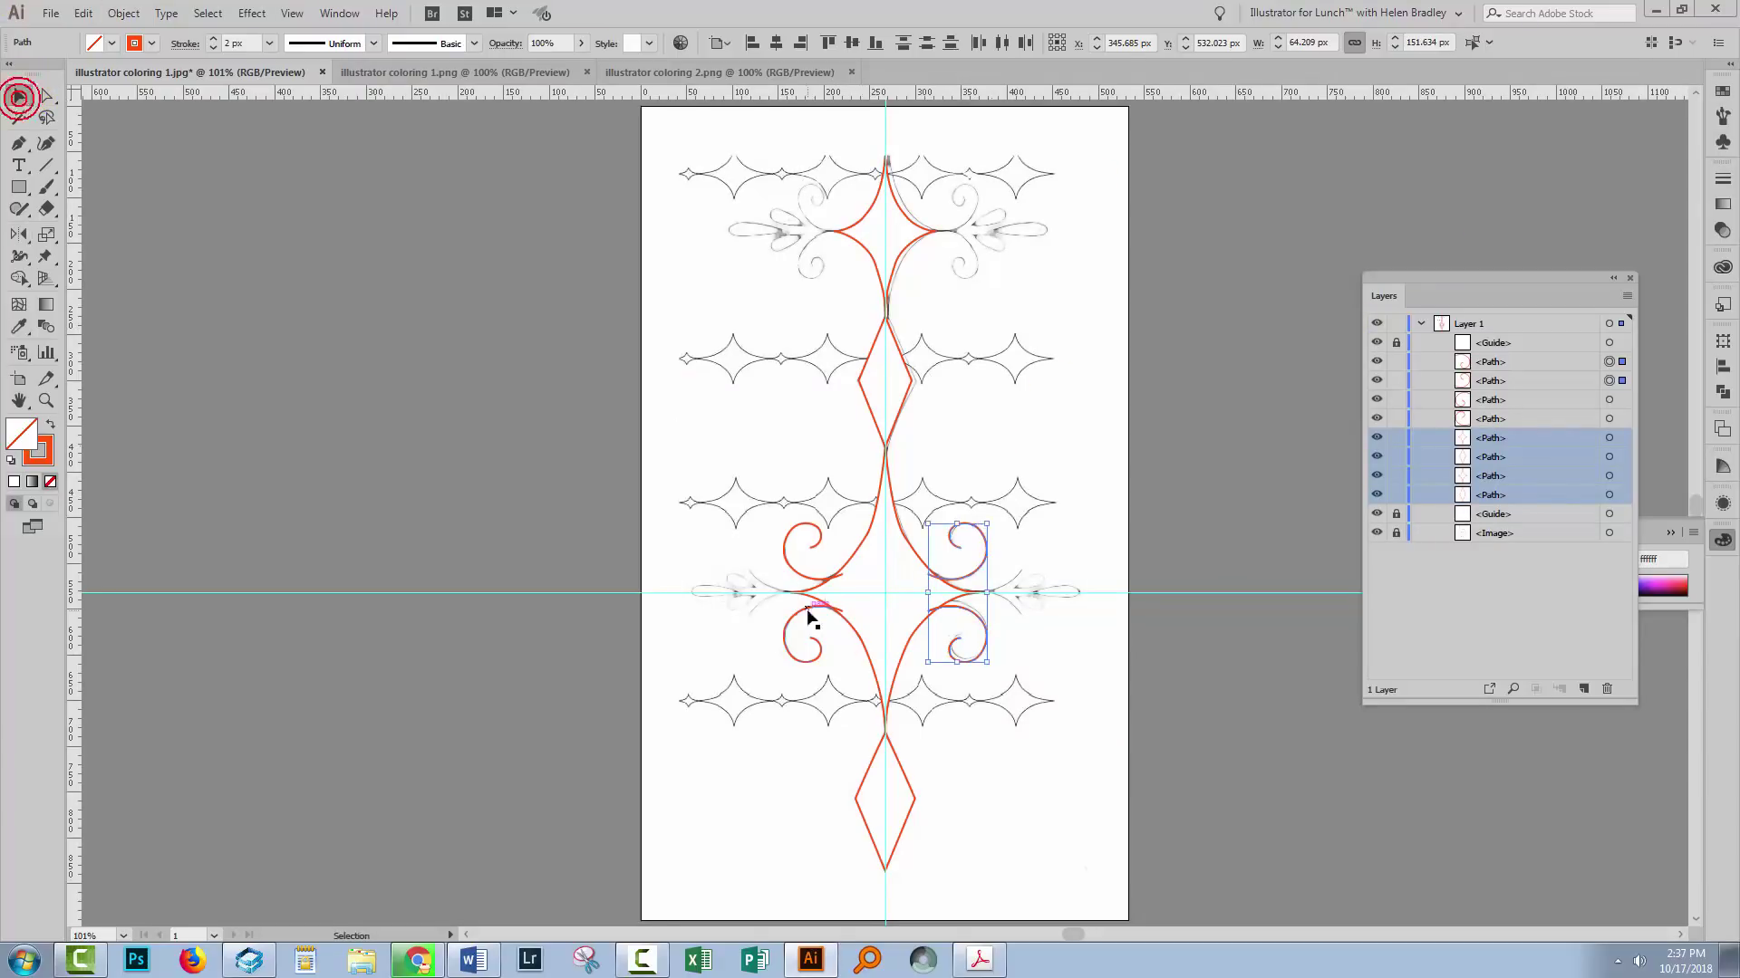
click(977, 725)
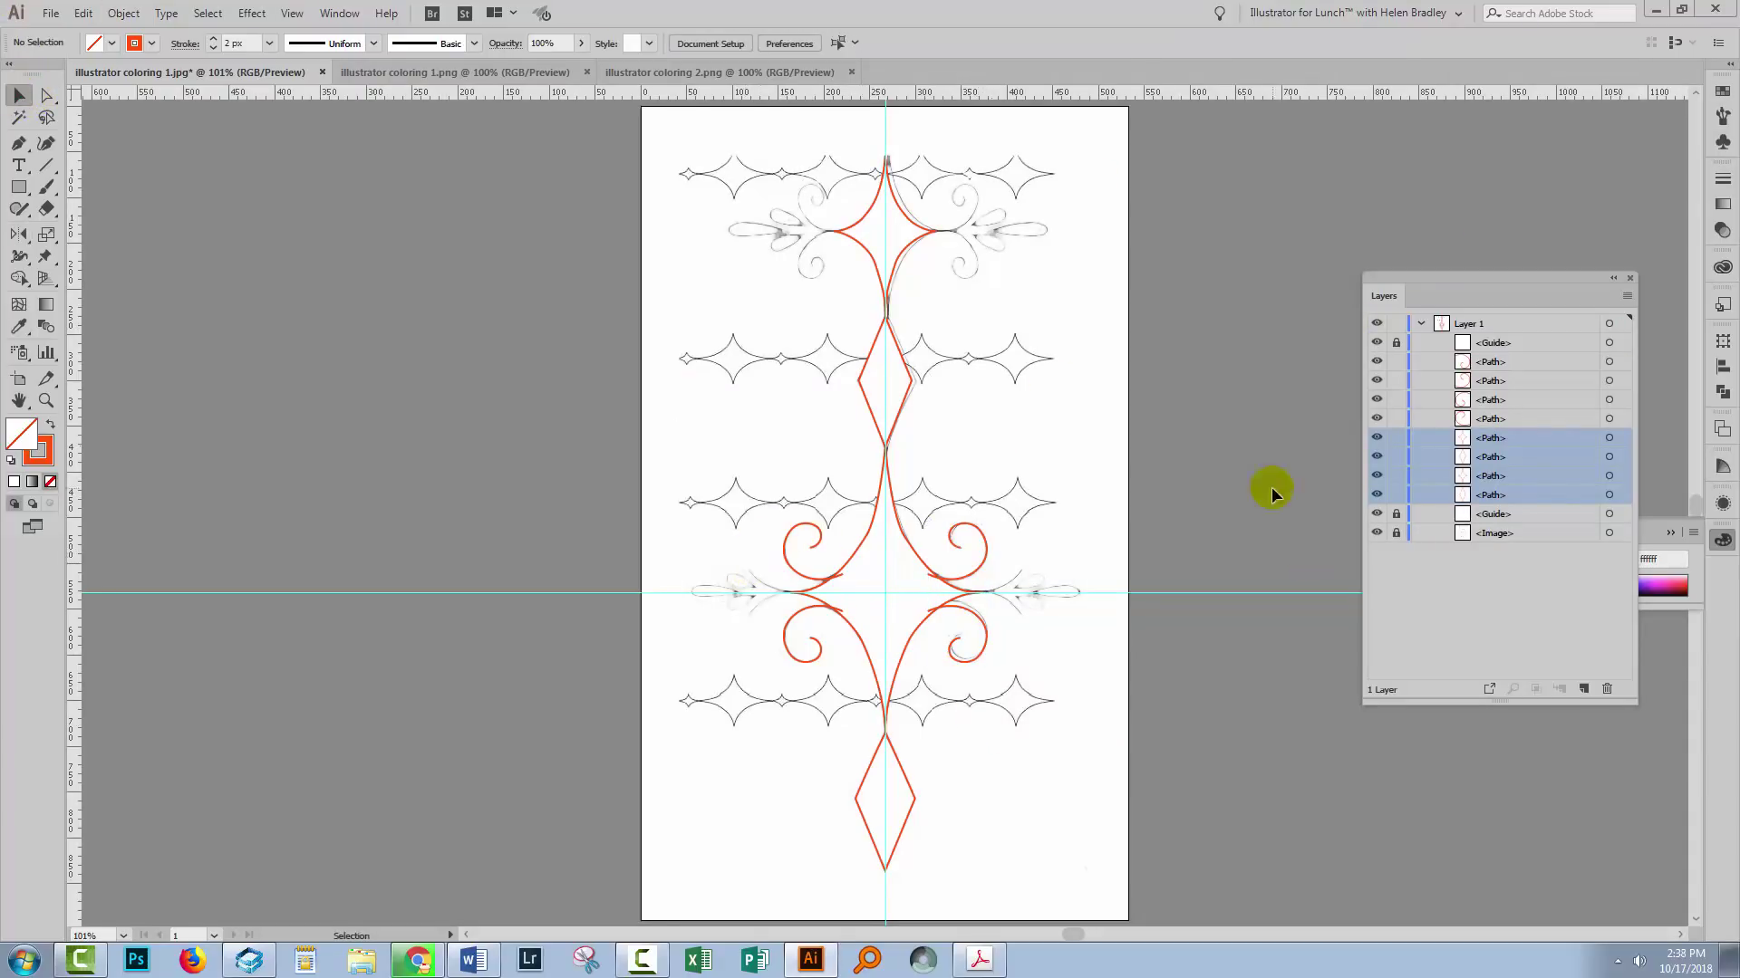
Select the four scroll paths, move them below the star and diamond paths in the layer order, and deselect them.
click(1609, 362)
shift+click(1609, 381)
shift+click(1609, 419)
shift+click(1609, 400)
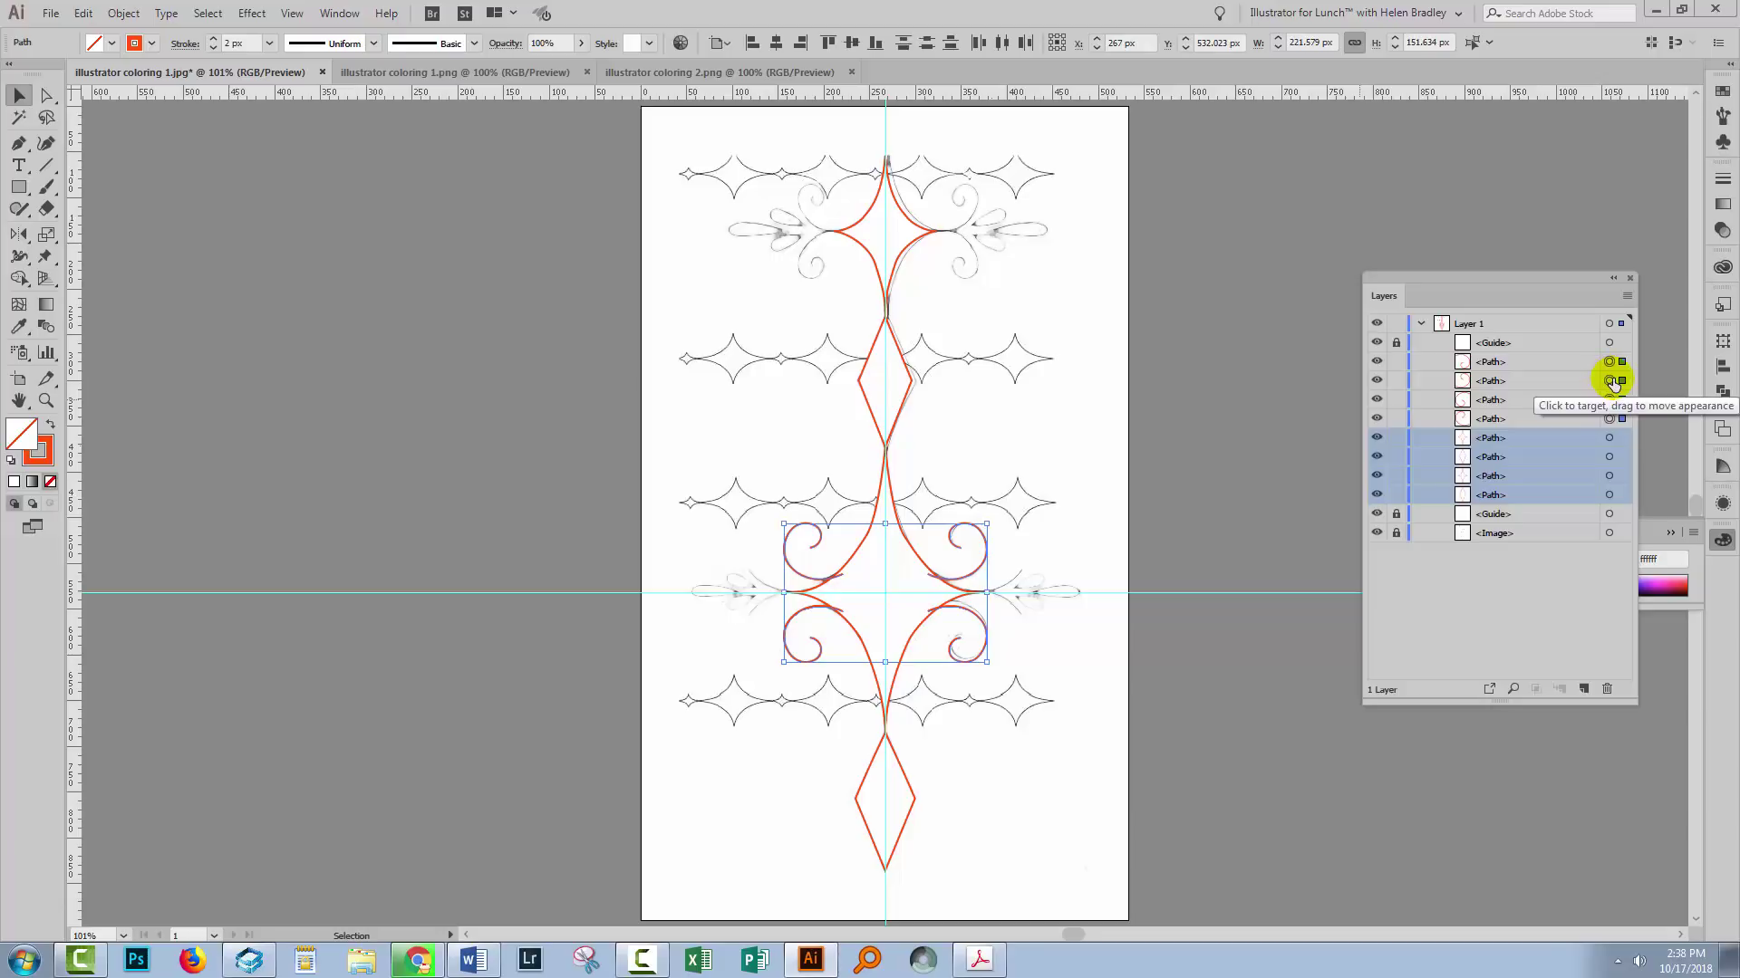
click(1556, 358)
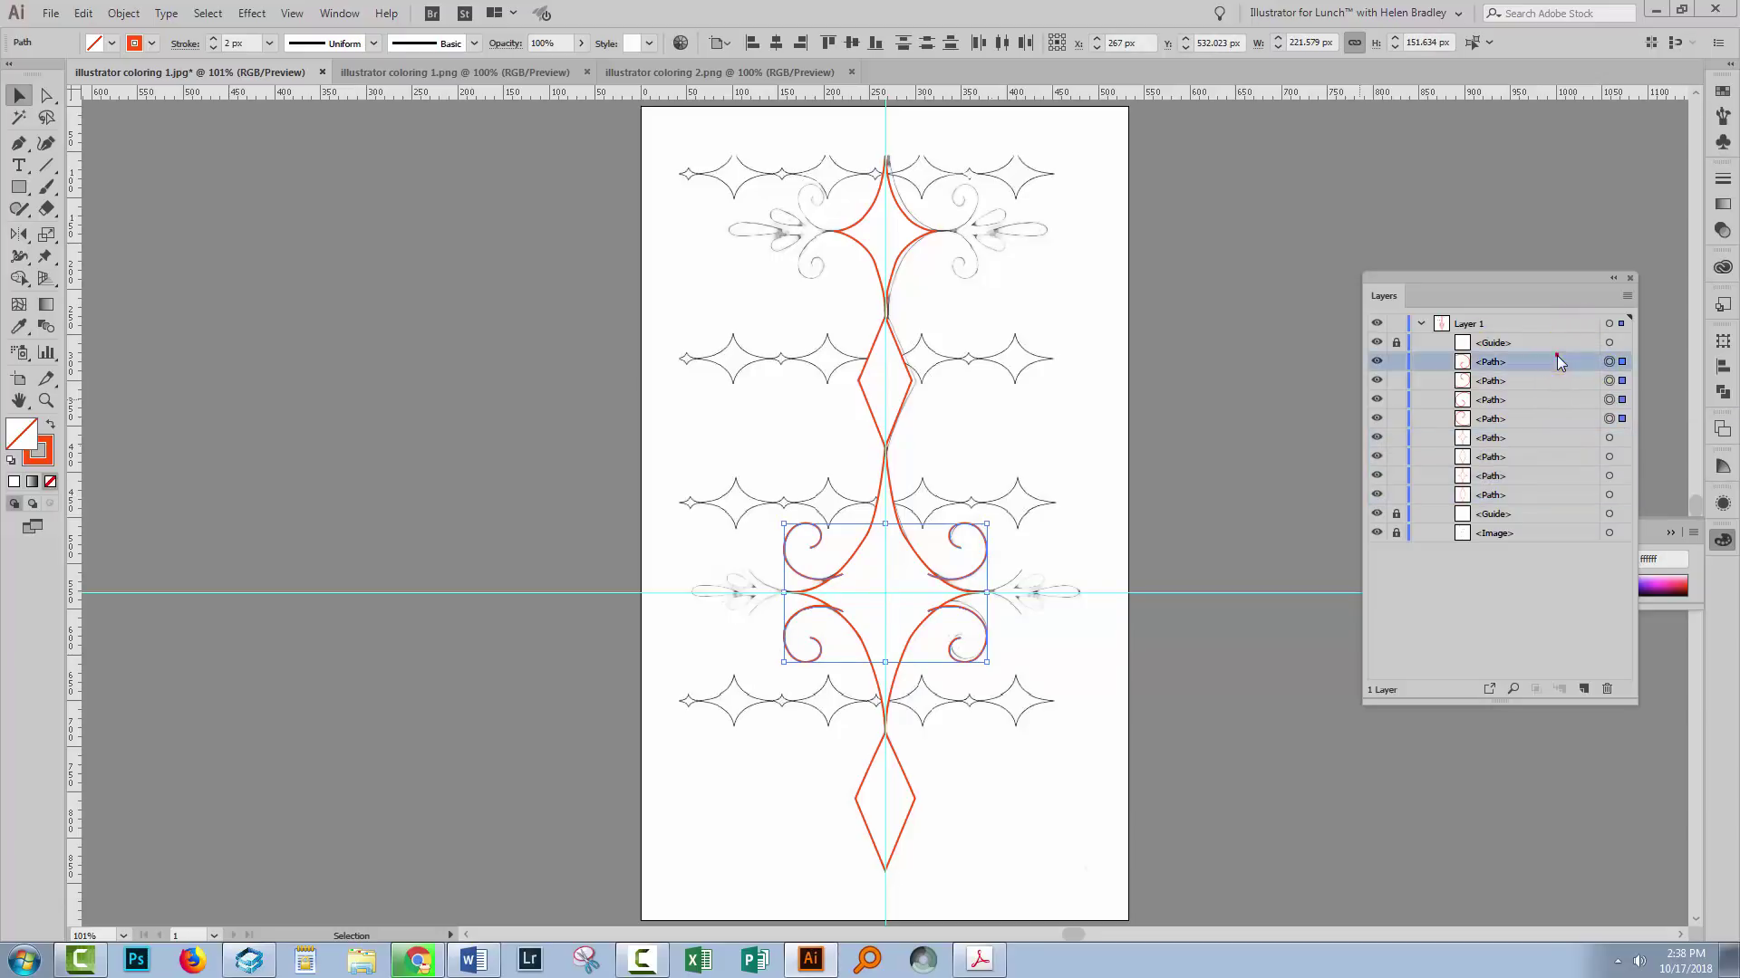
shift+click(1548, 418)
drag(1557, 389, 1503, 515)
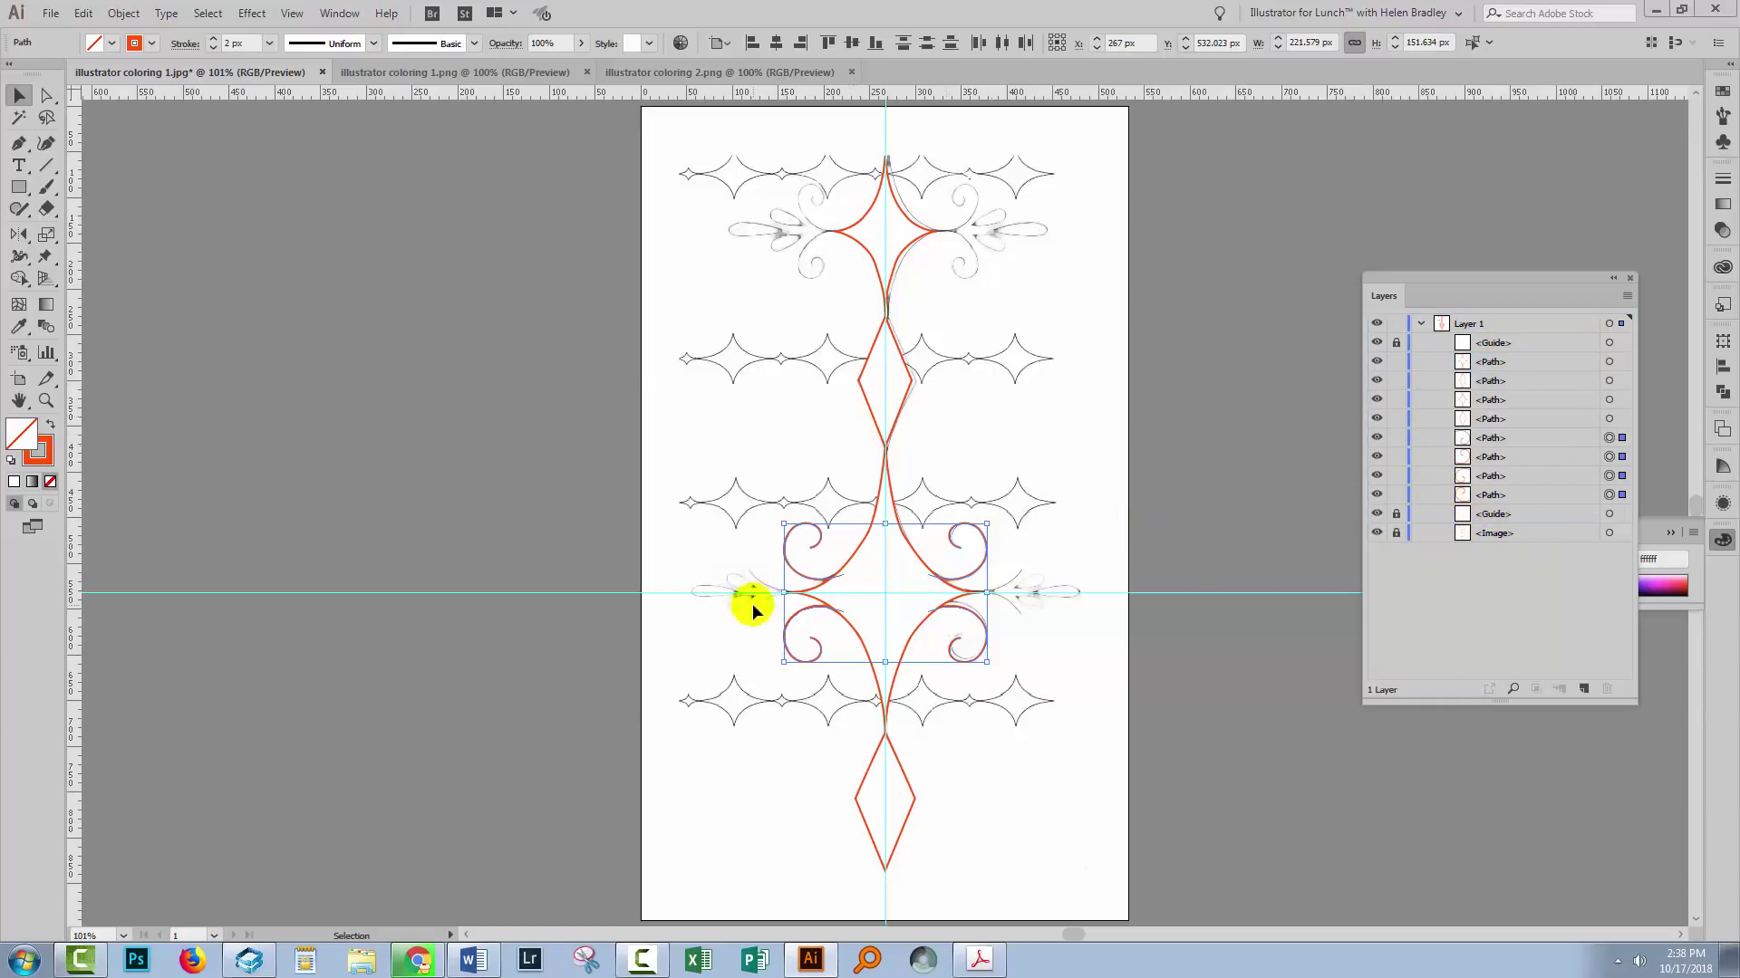
click(687, 765)
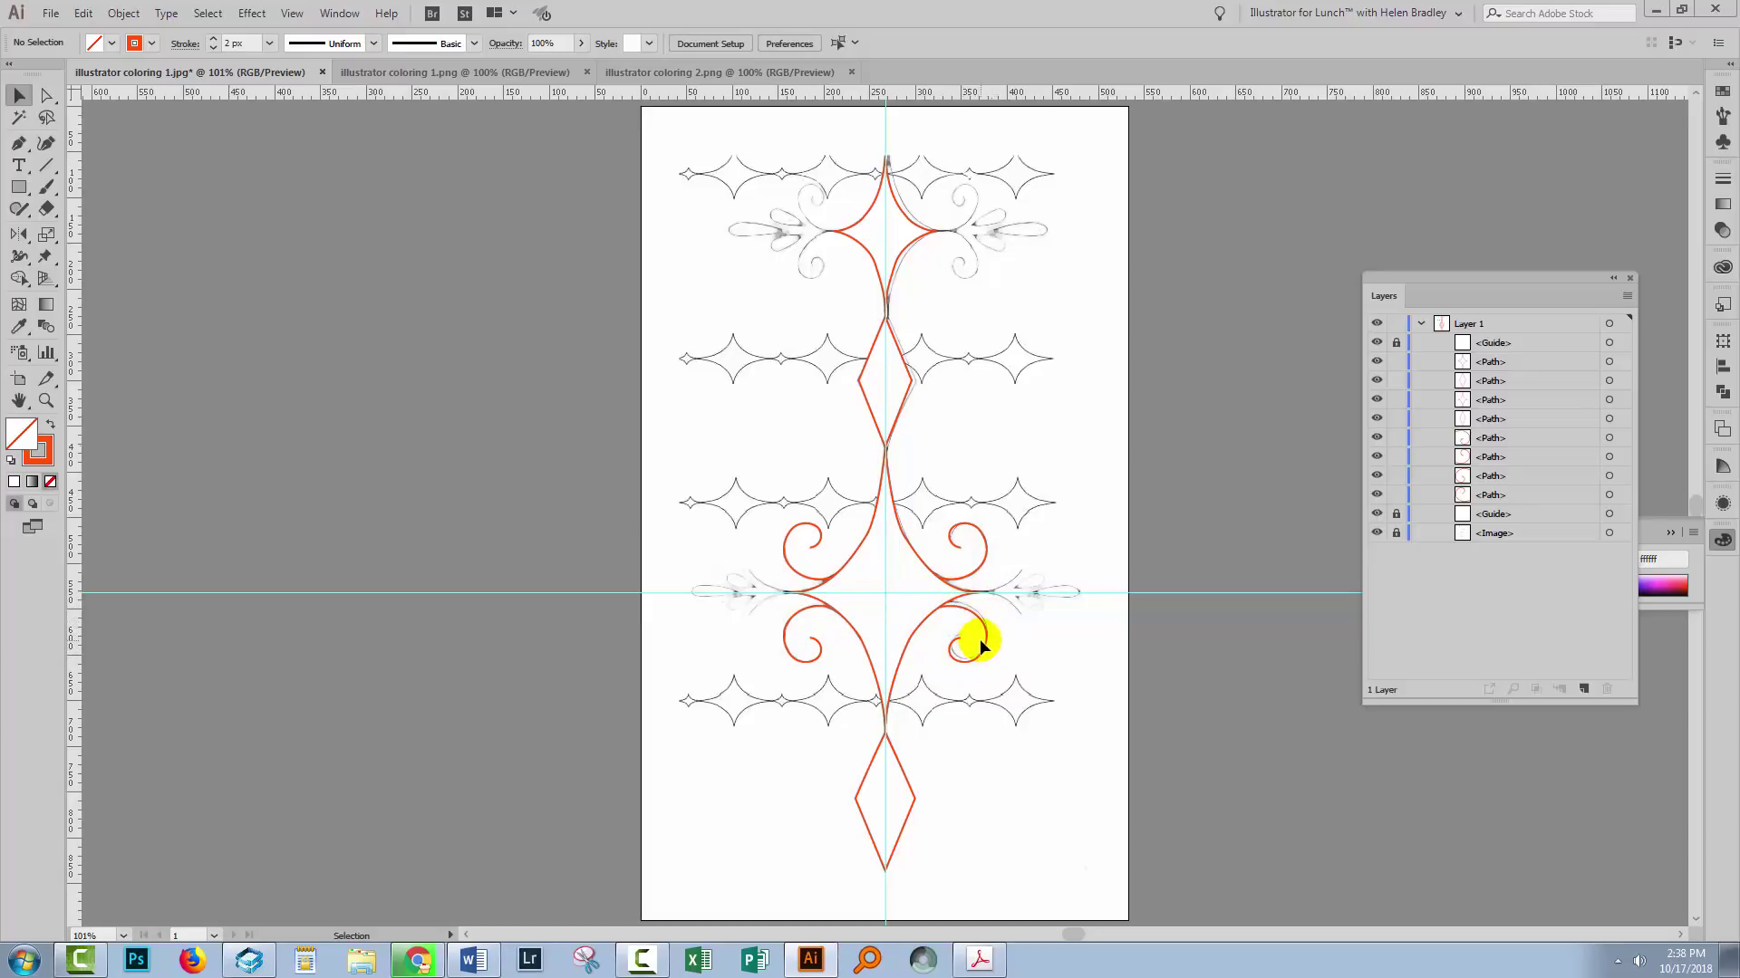
Nudge the lower-right scroll up by 1 px and deselect it.
click(986, 645)
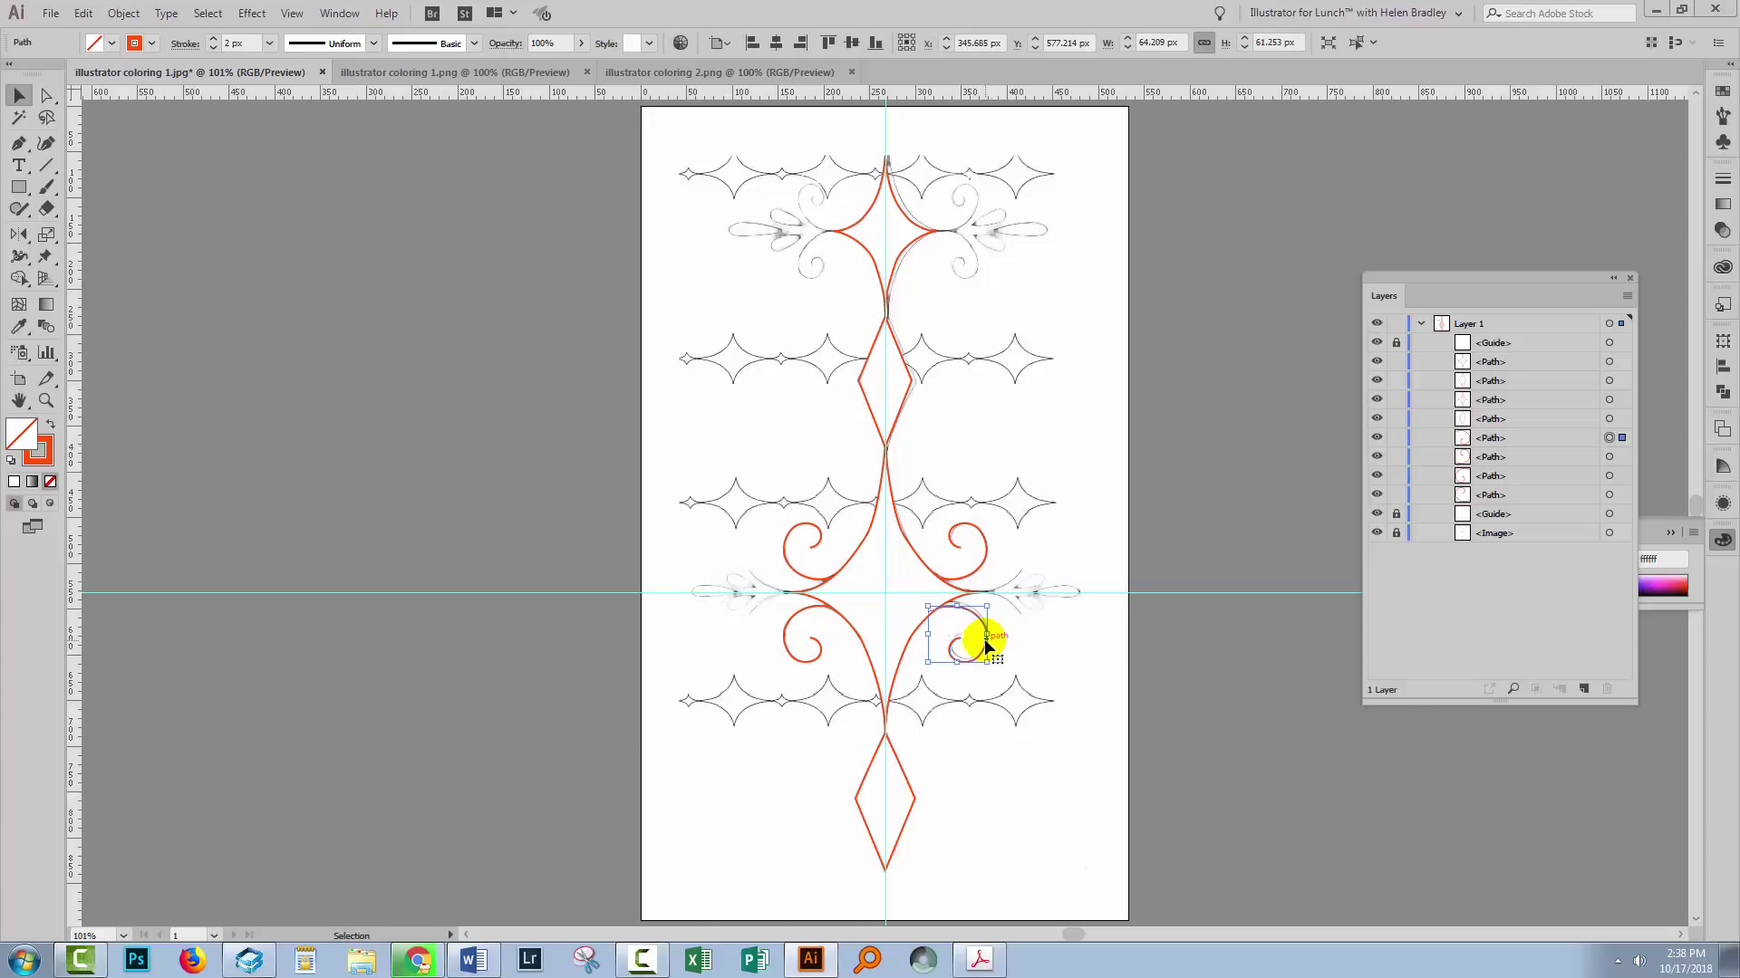
key(Up)
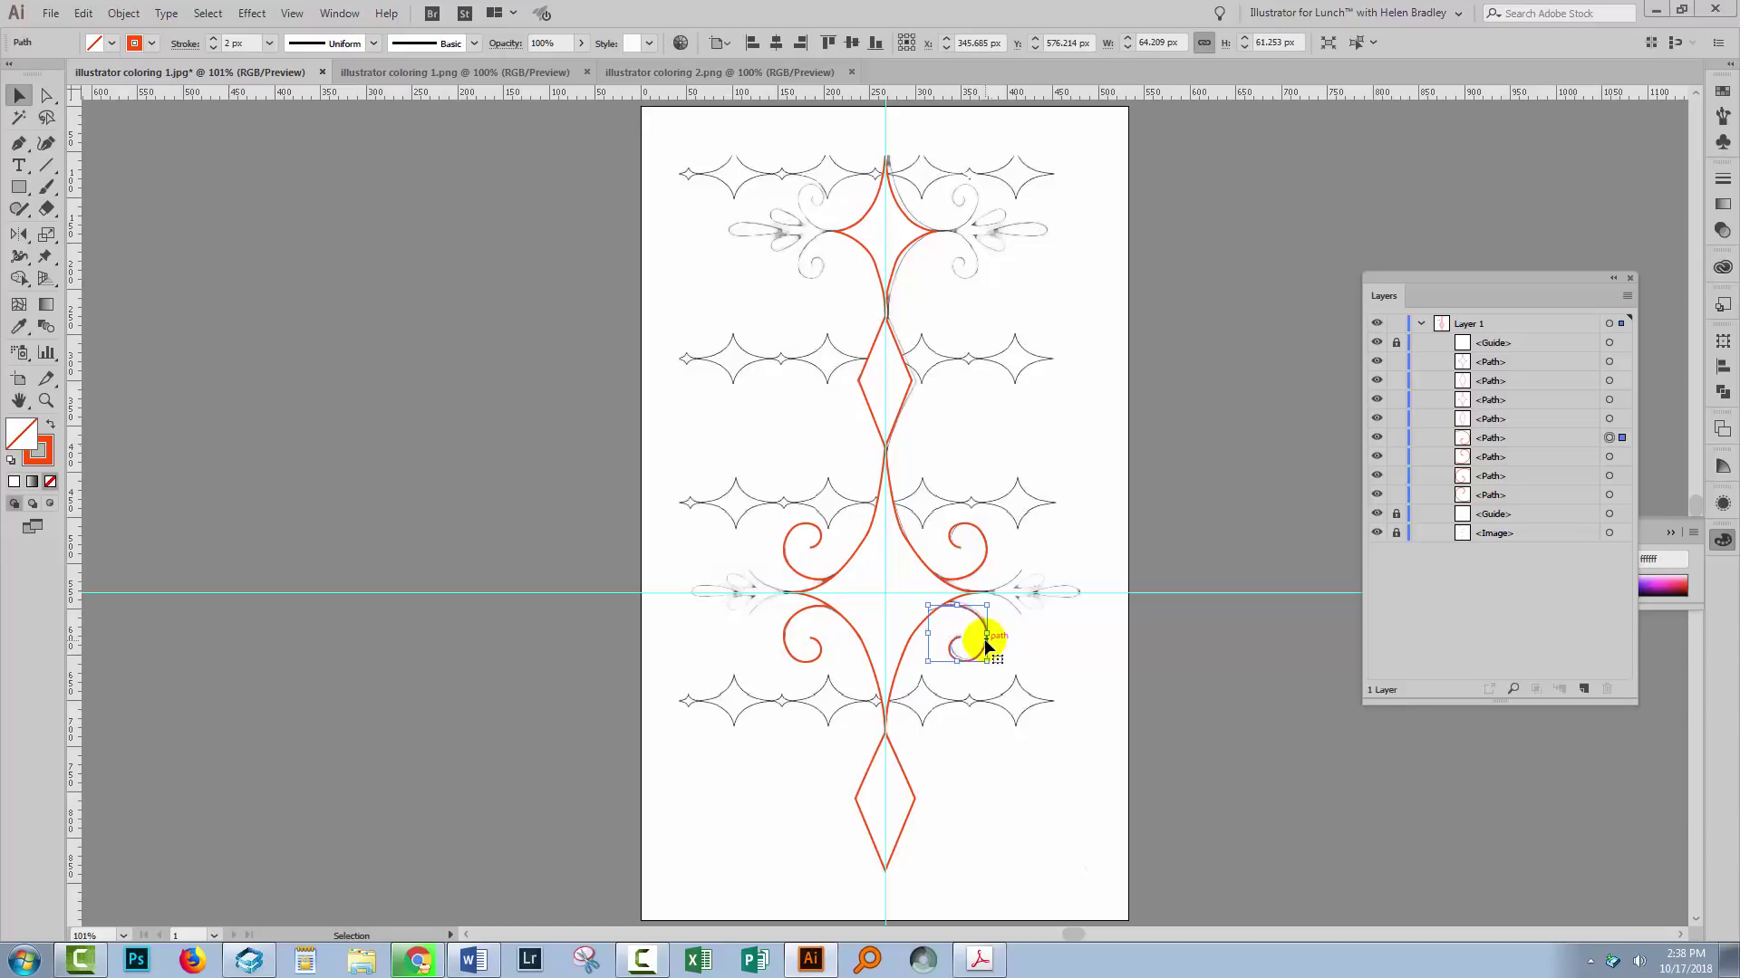
click(1040, 633)
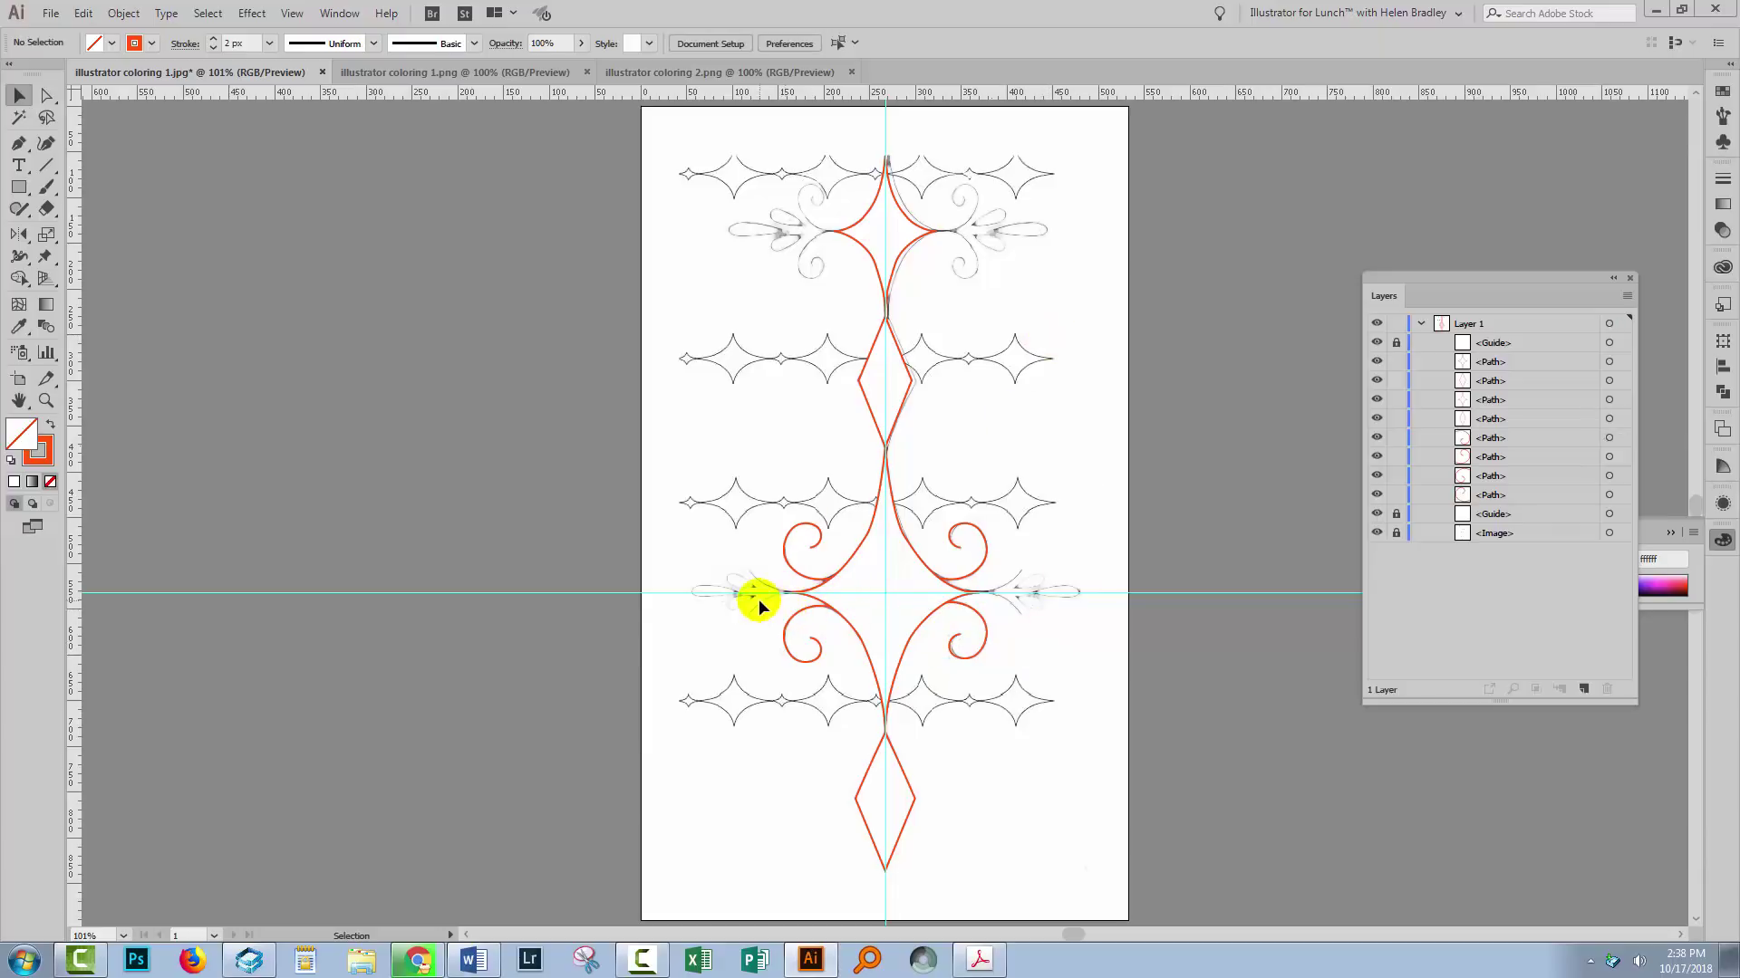
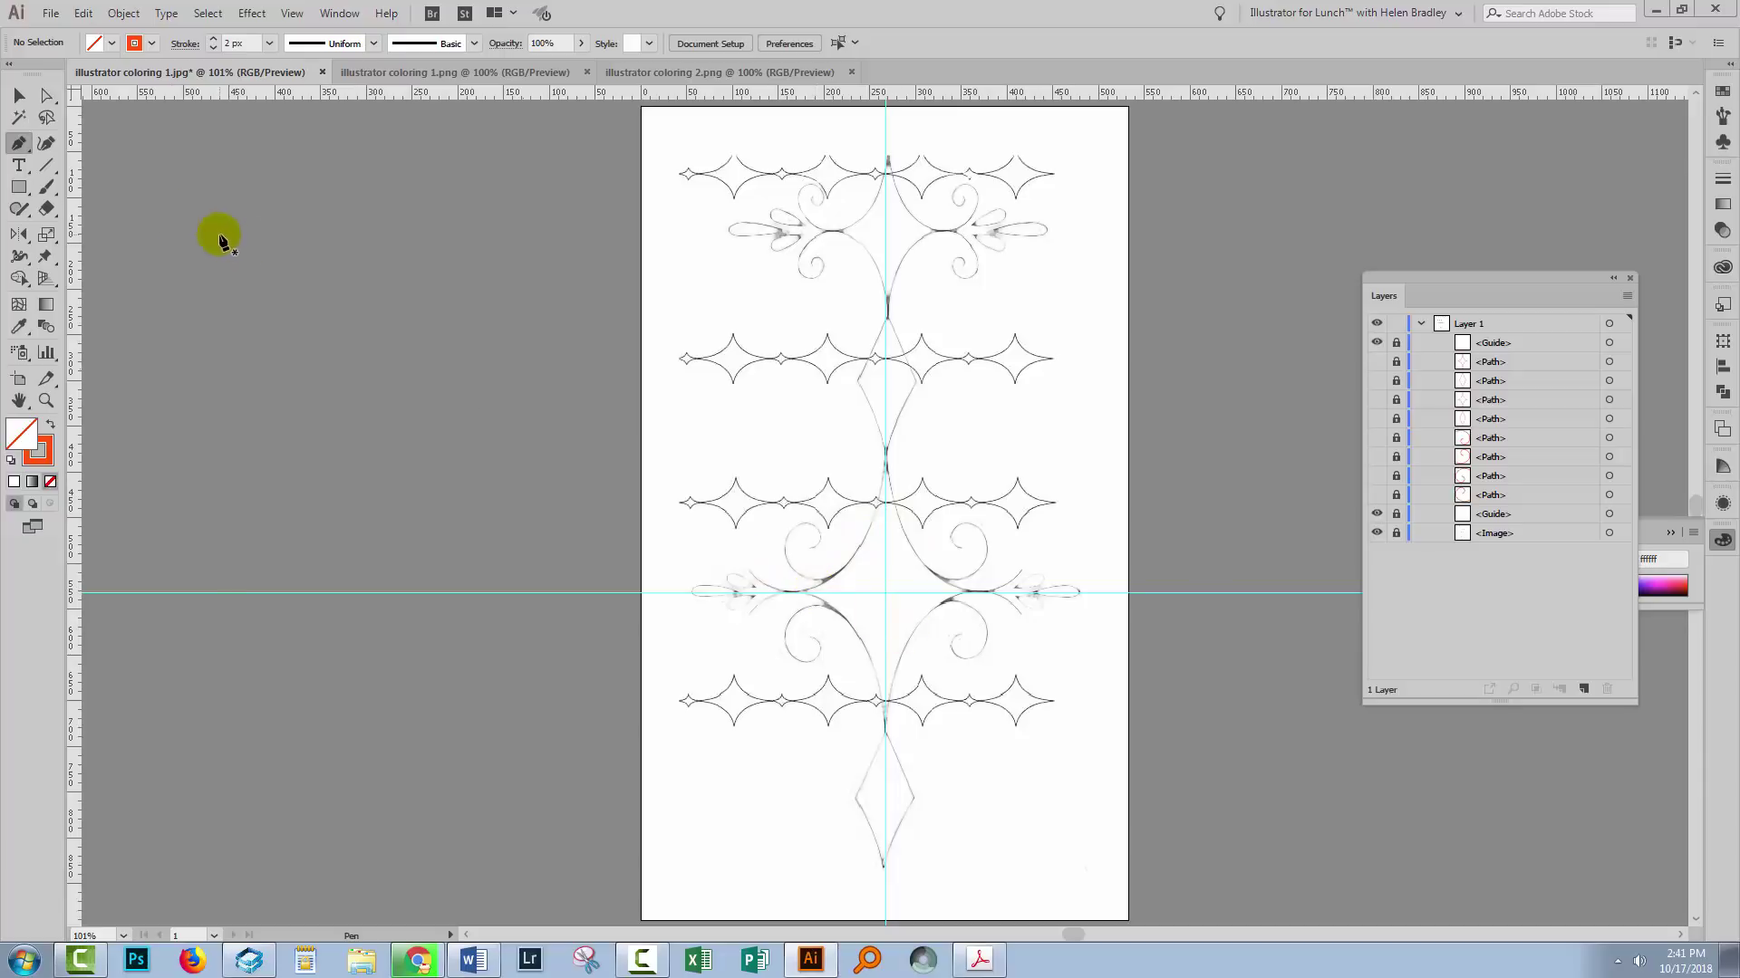
Unlock the horizontal guide, align it with the centre line of the third star row, and lock it again.
click(19, 95)
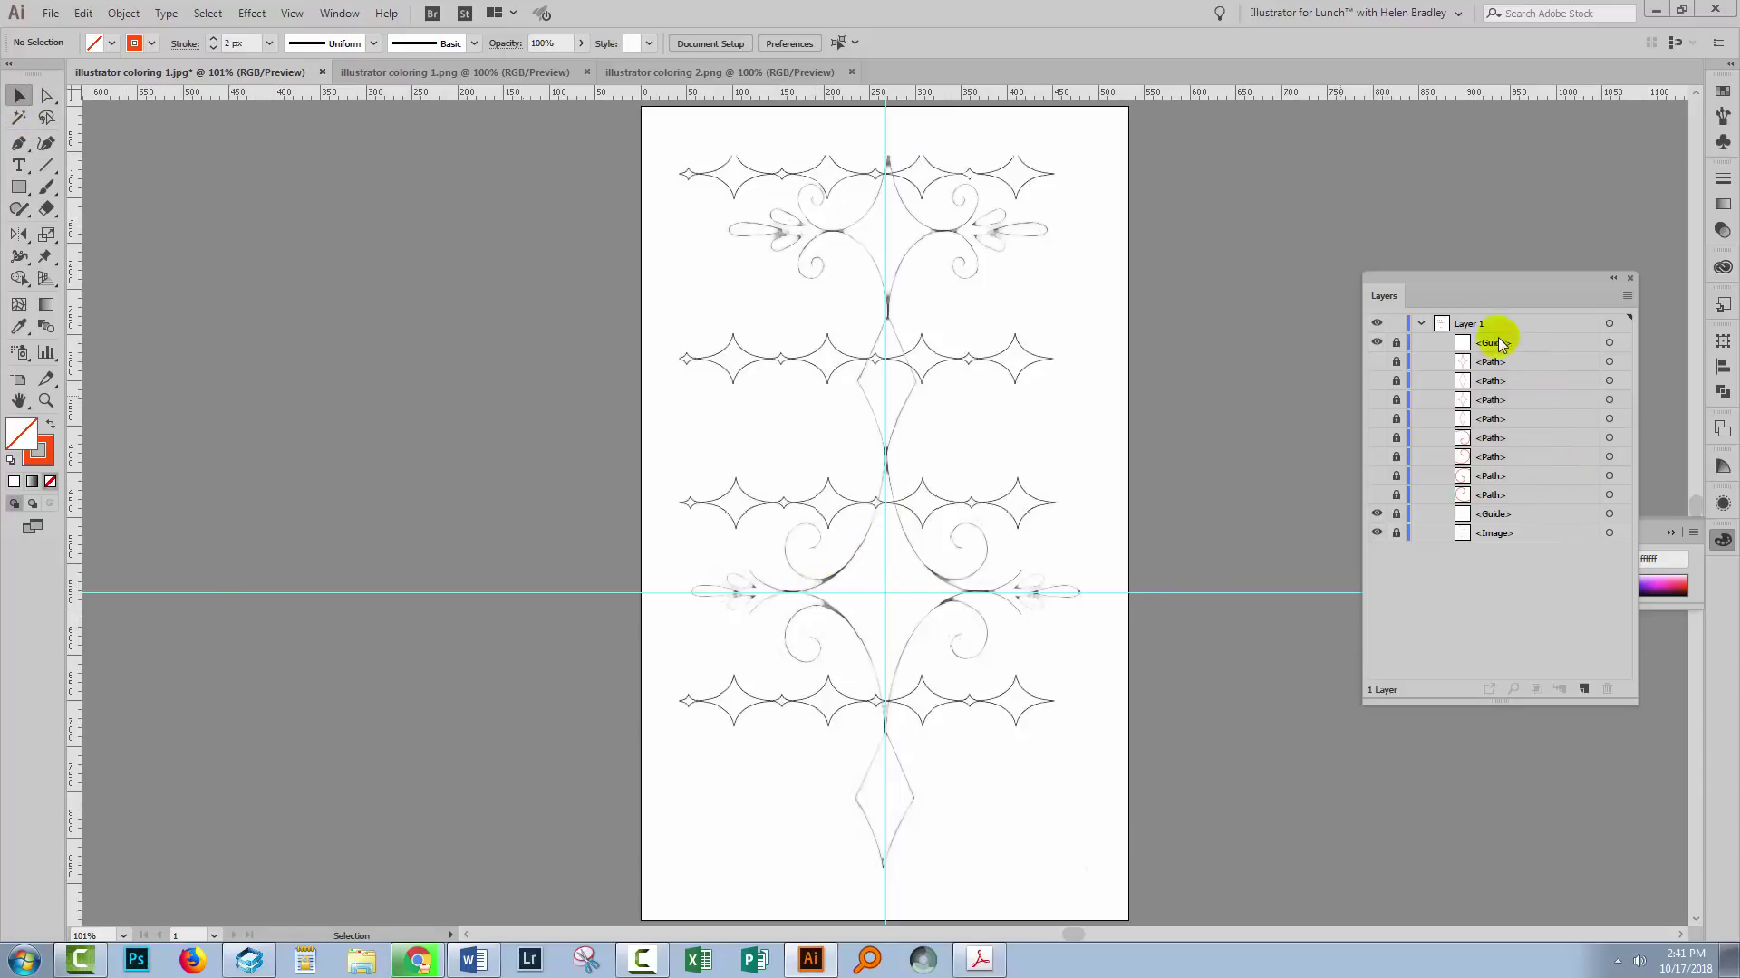
click(1397, 343)
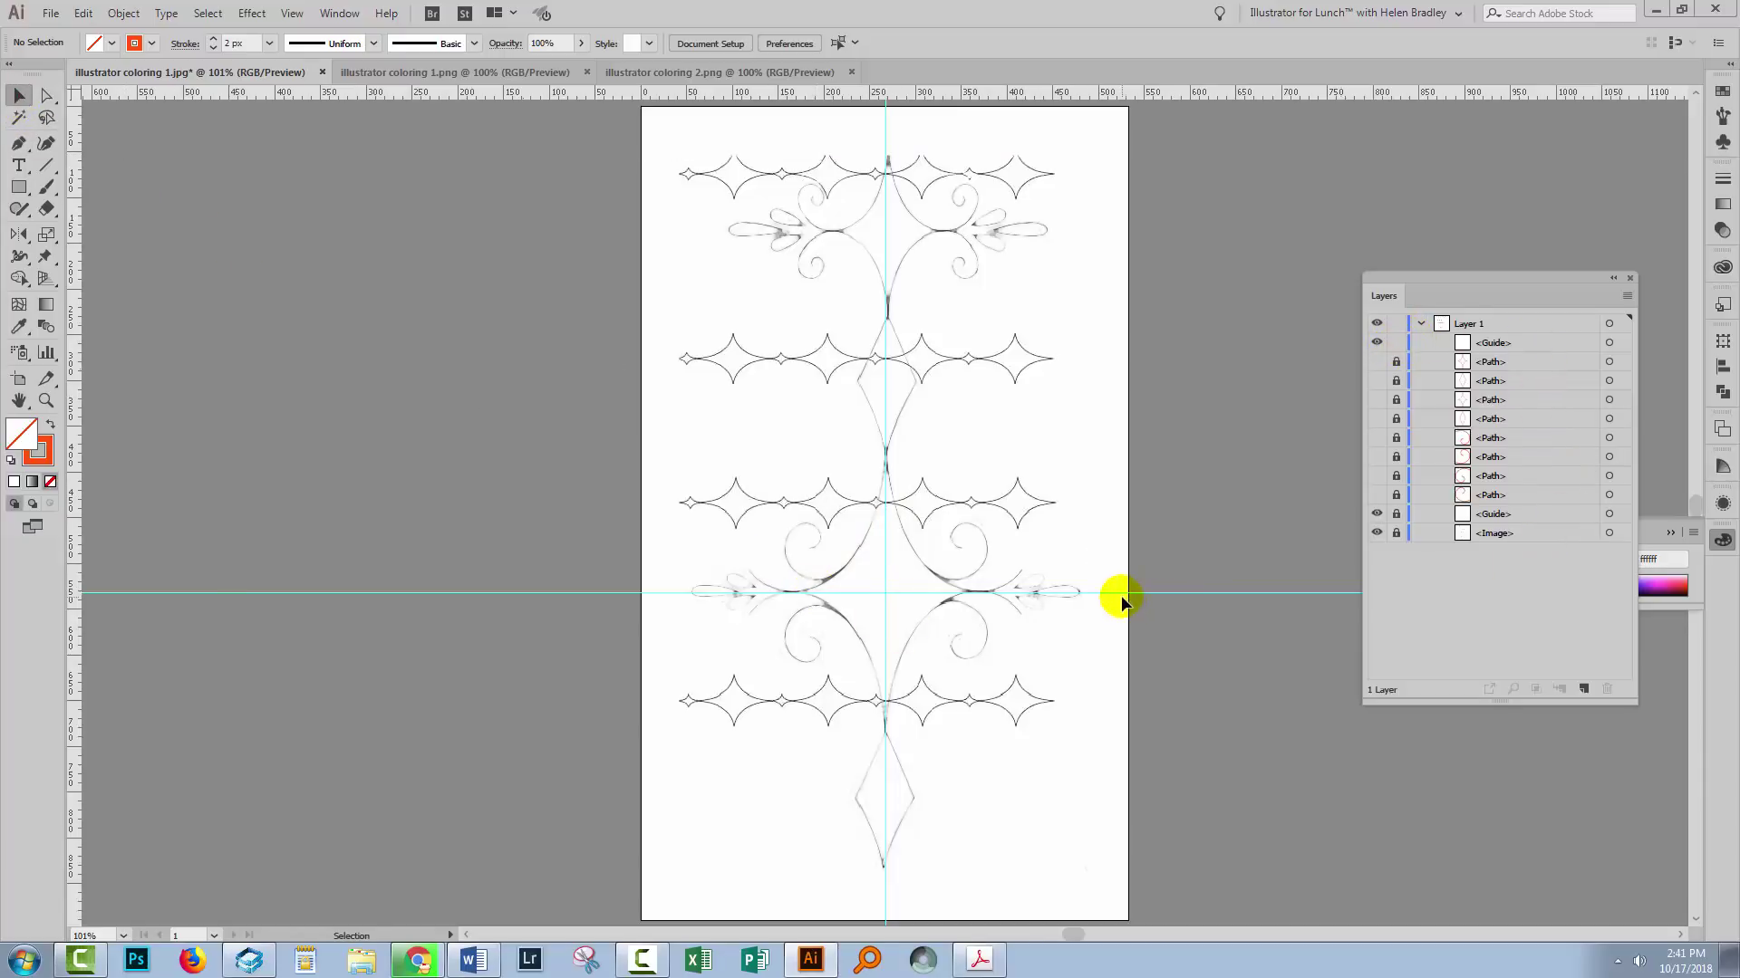
drag(1123, 593, 1141, 503)
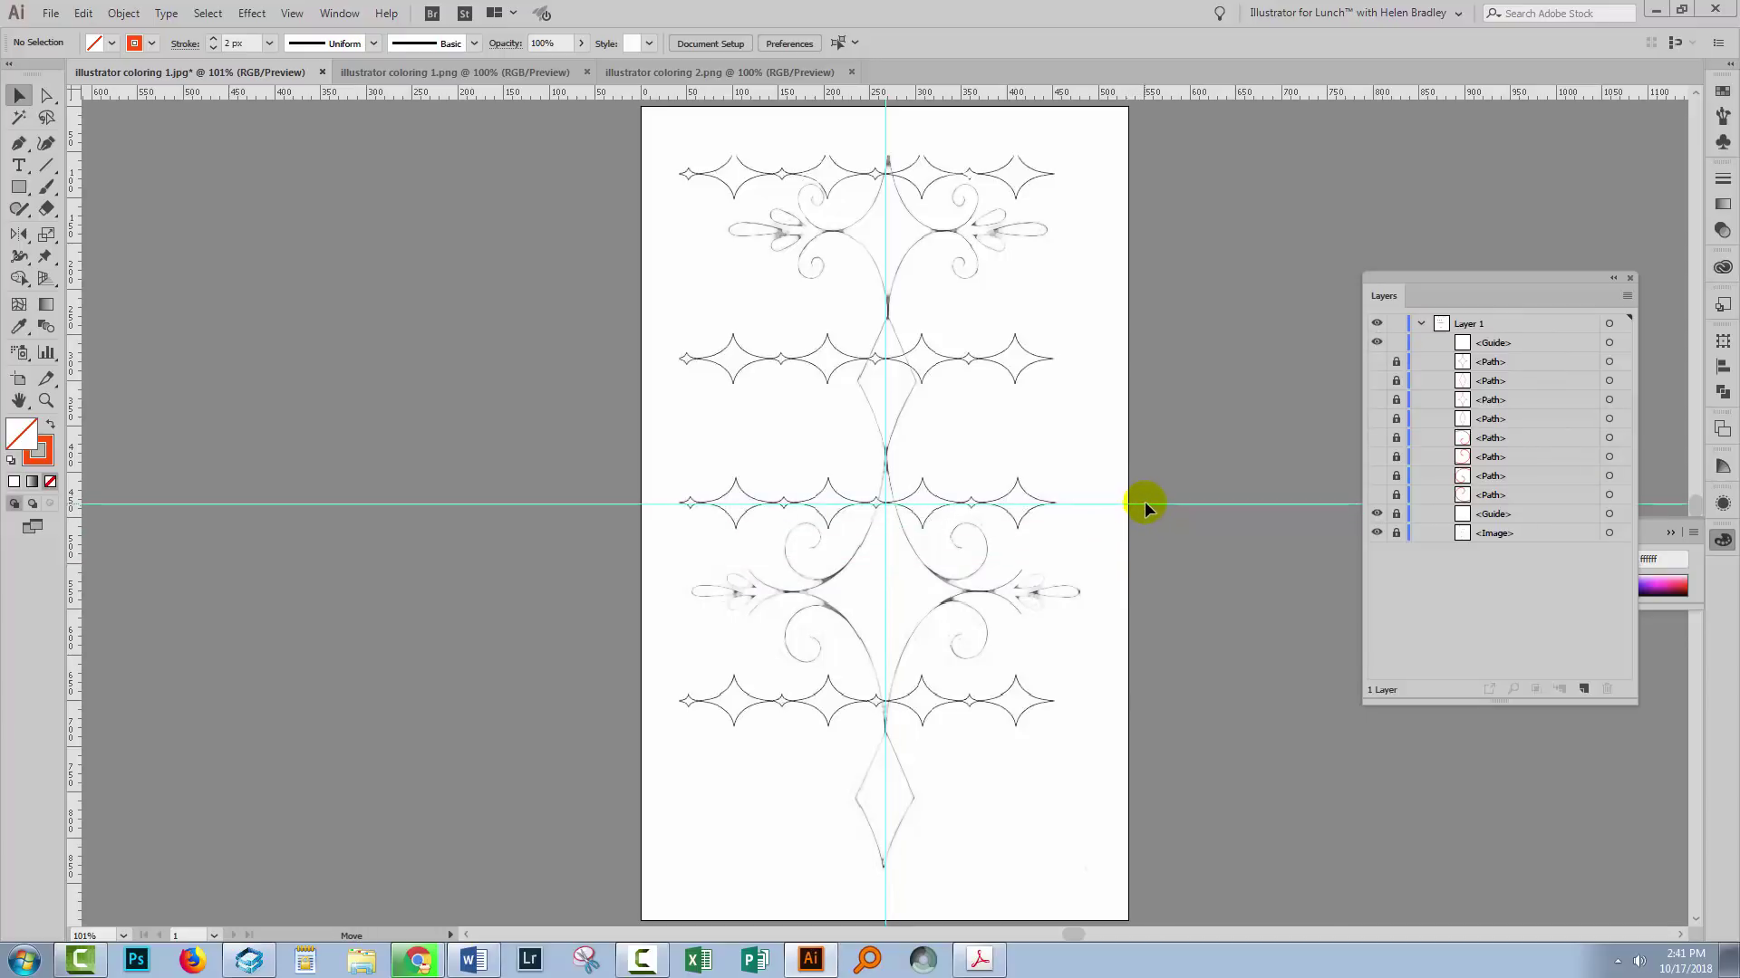
click(1022, 504)
key(z)
drag(672, 471, 1160, 625)
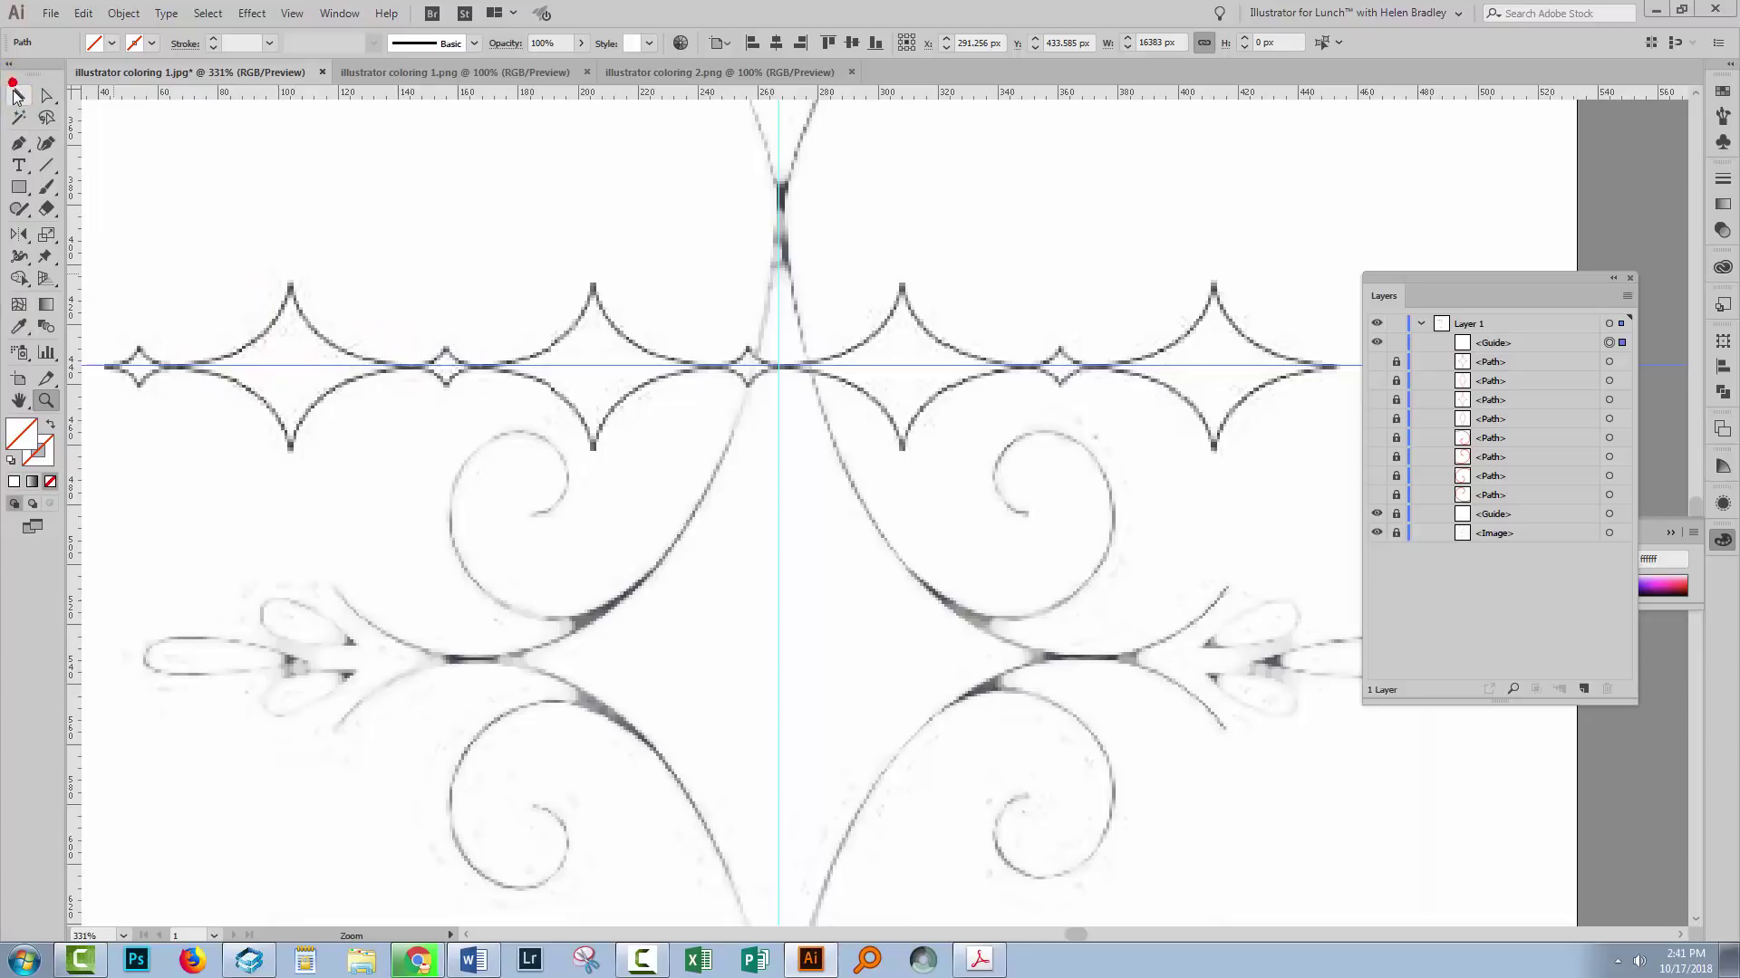
click(15, 95)
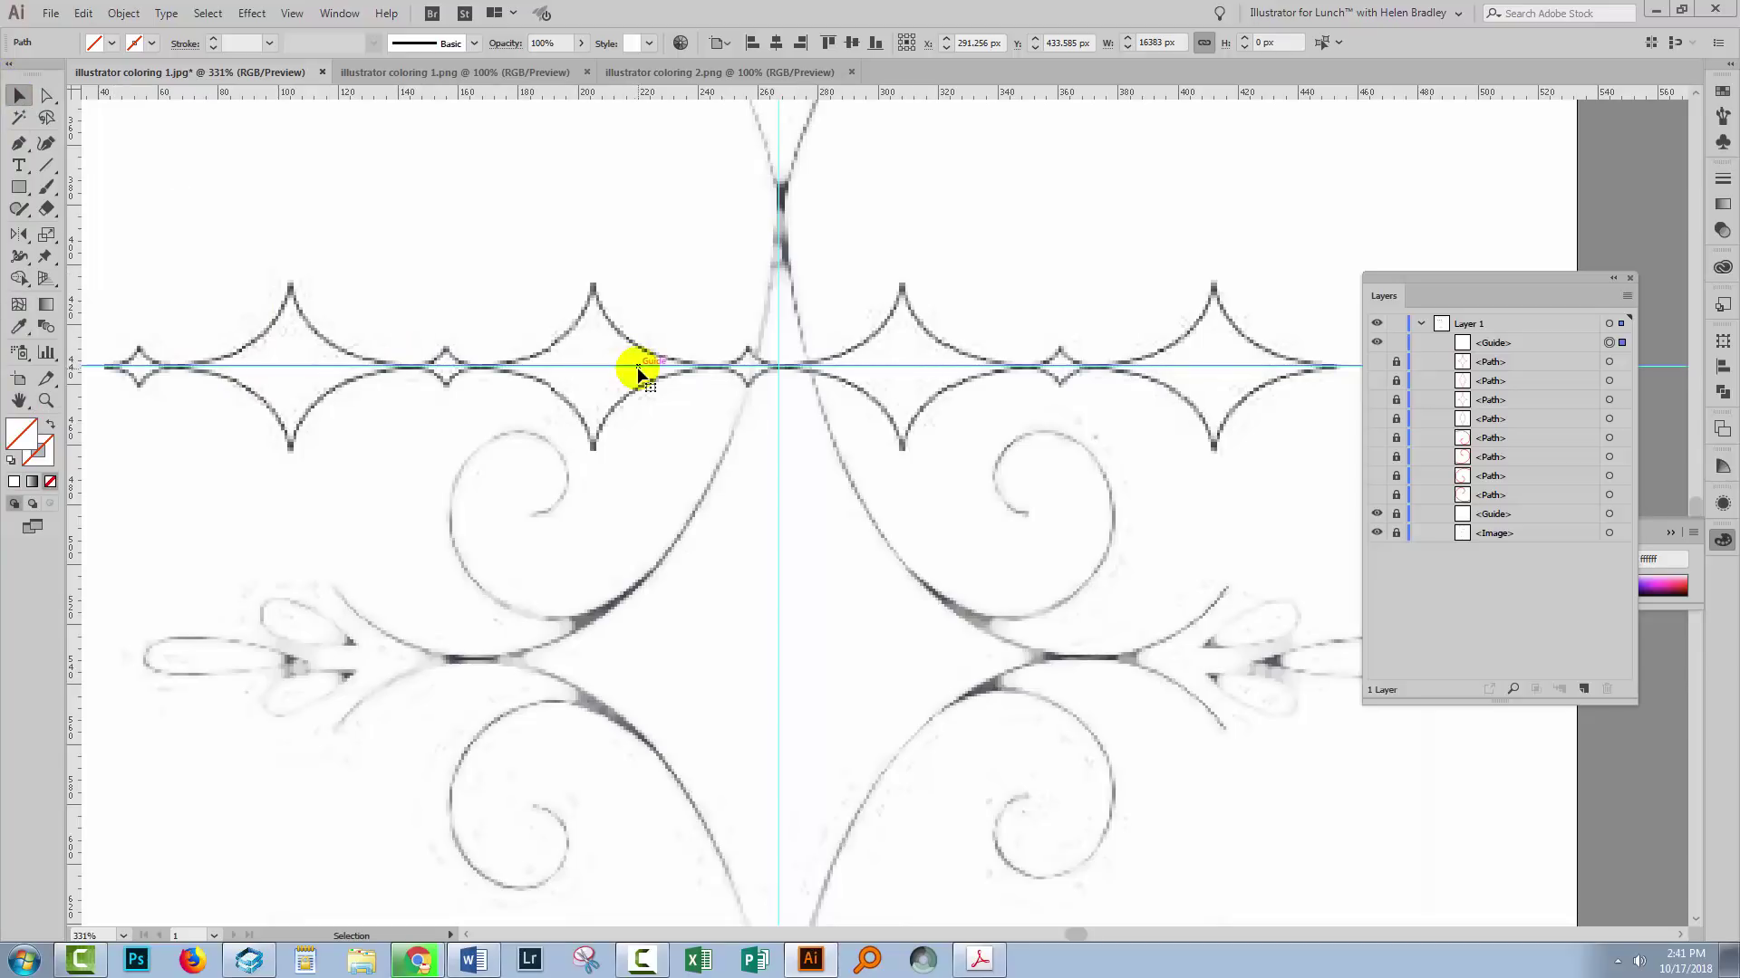
click(639, 371)
key(Up)
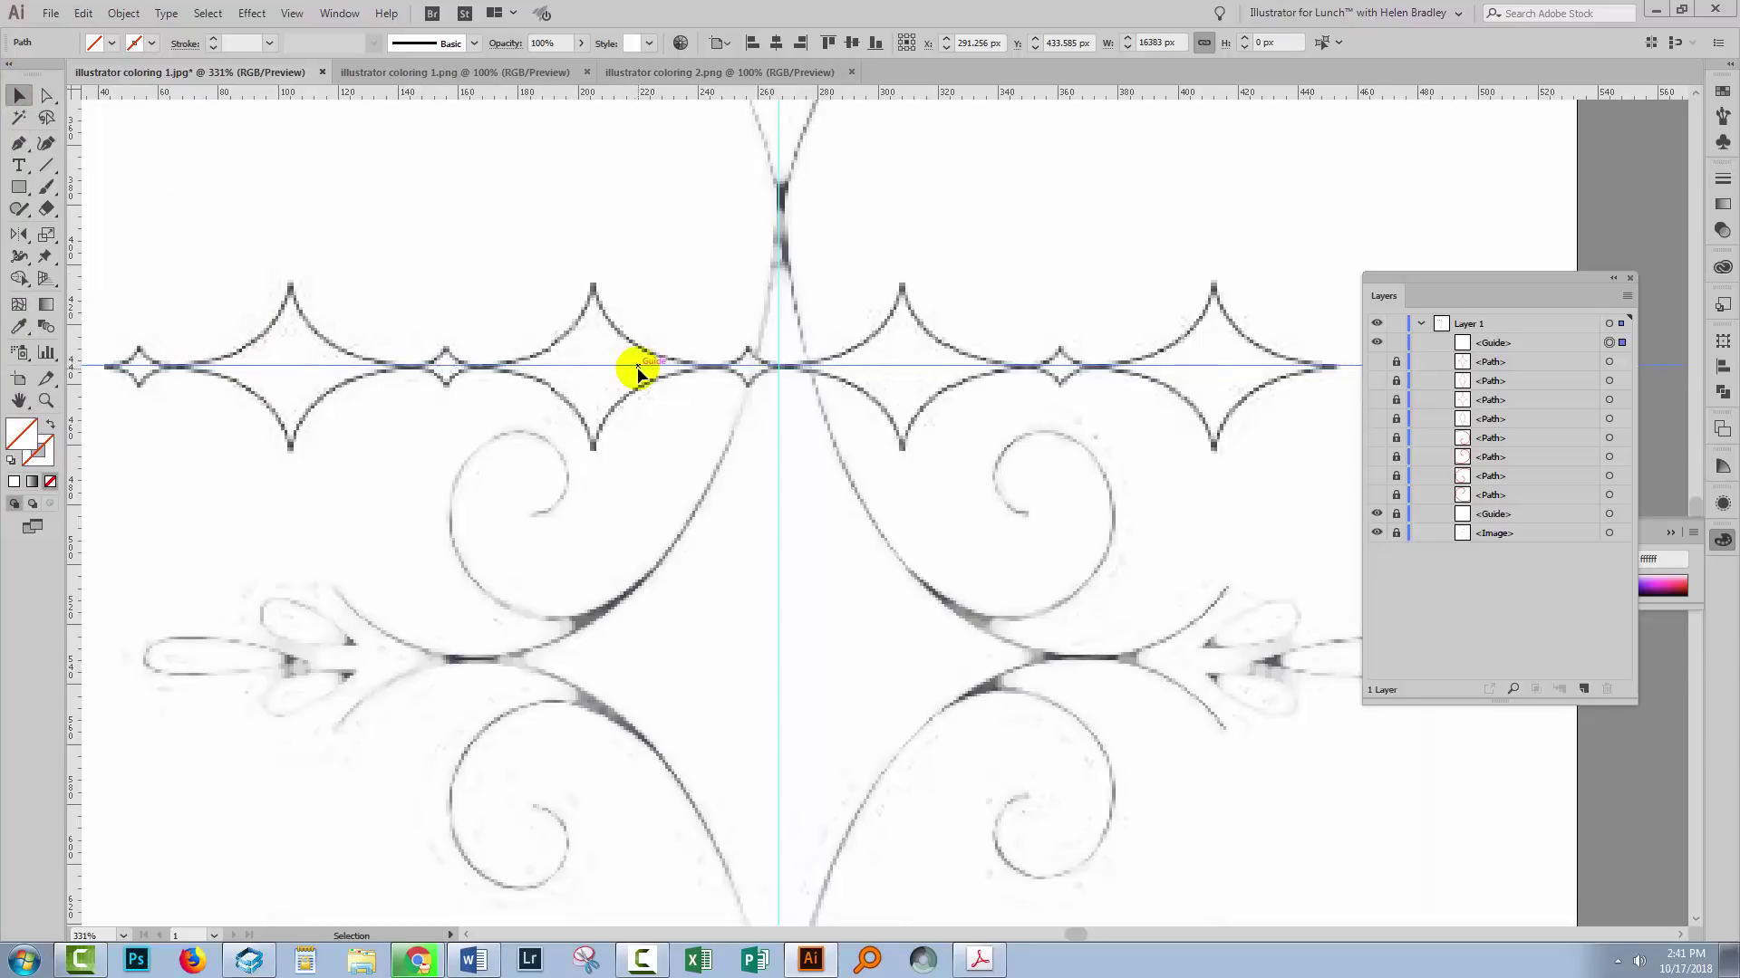
click(1396, 343)
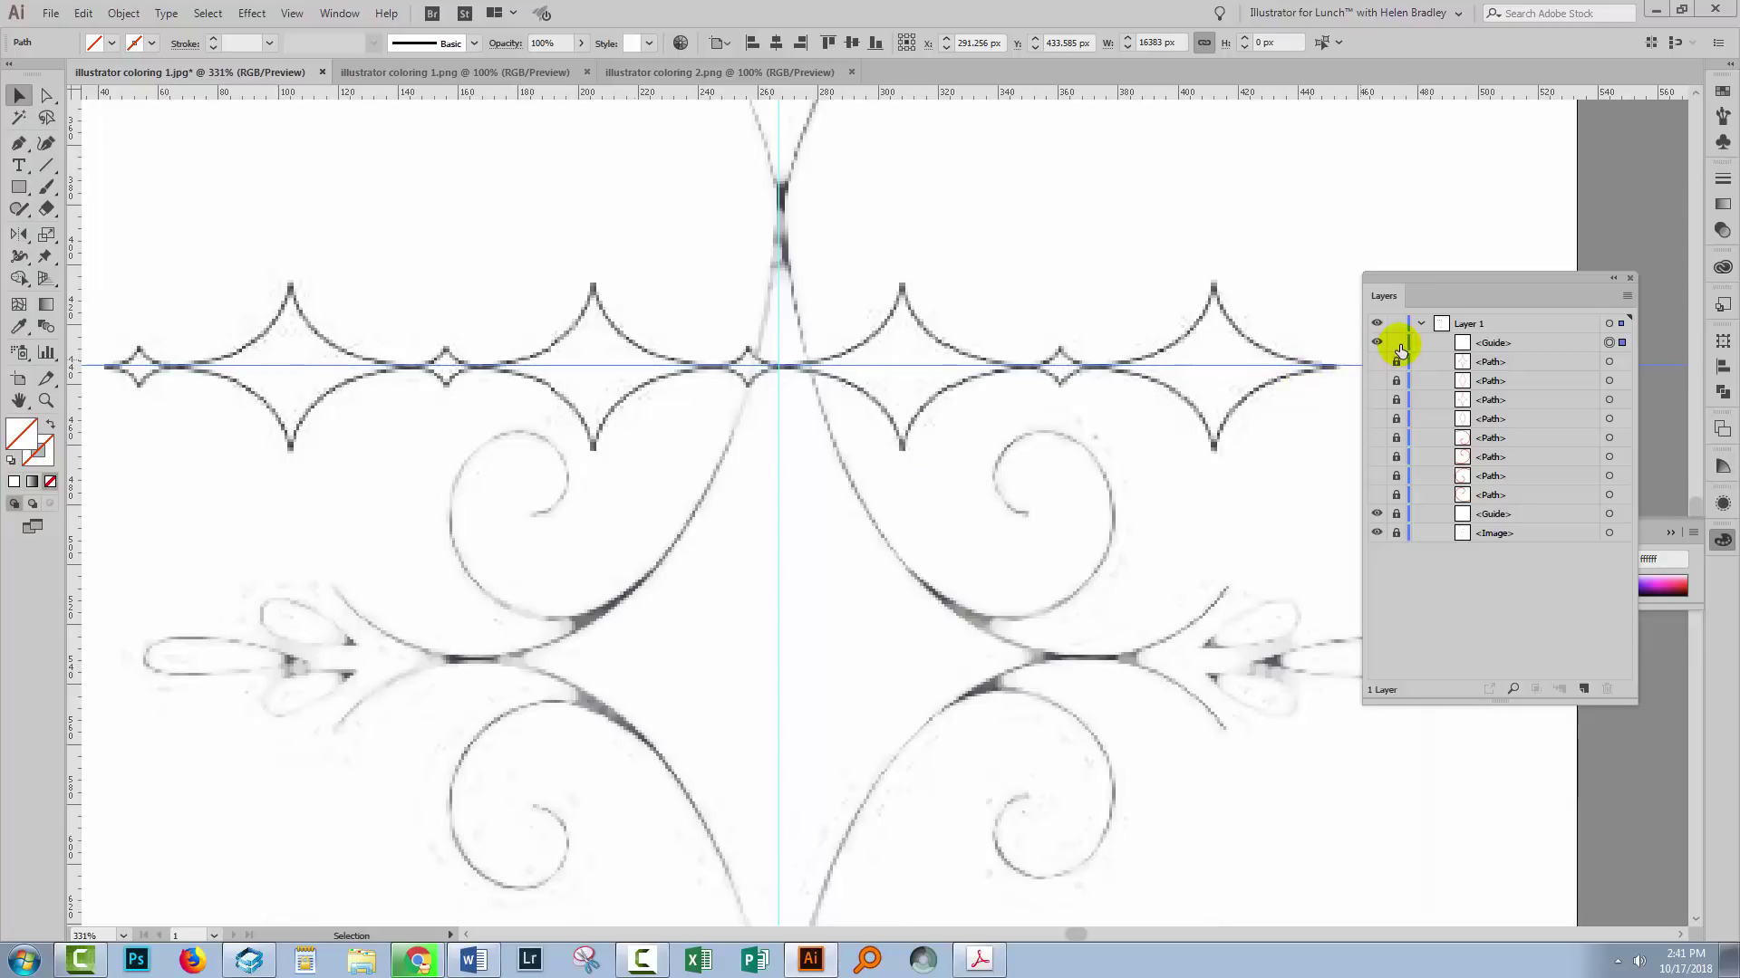
Set the stroke colour to orange, hex ff3400, with no fill.
scroll(349, 406, left, 5)
scroll(350, 405, up, 1)
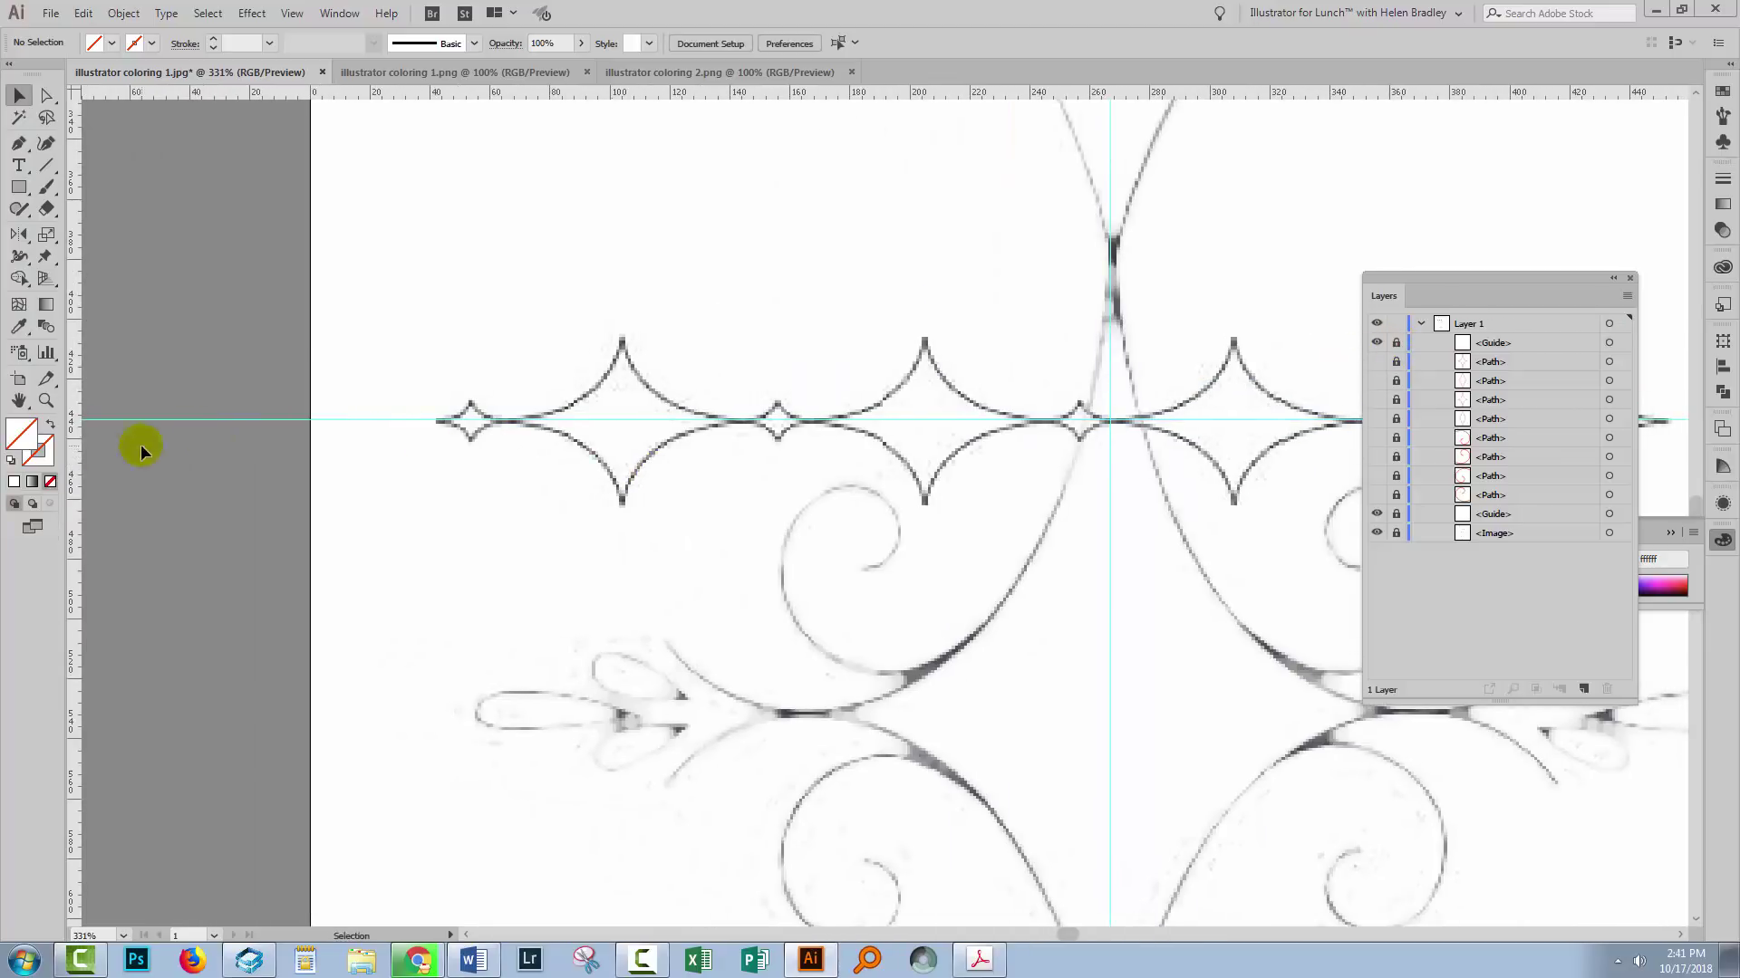
click(45, 451)
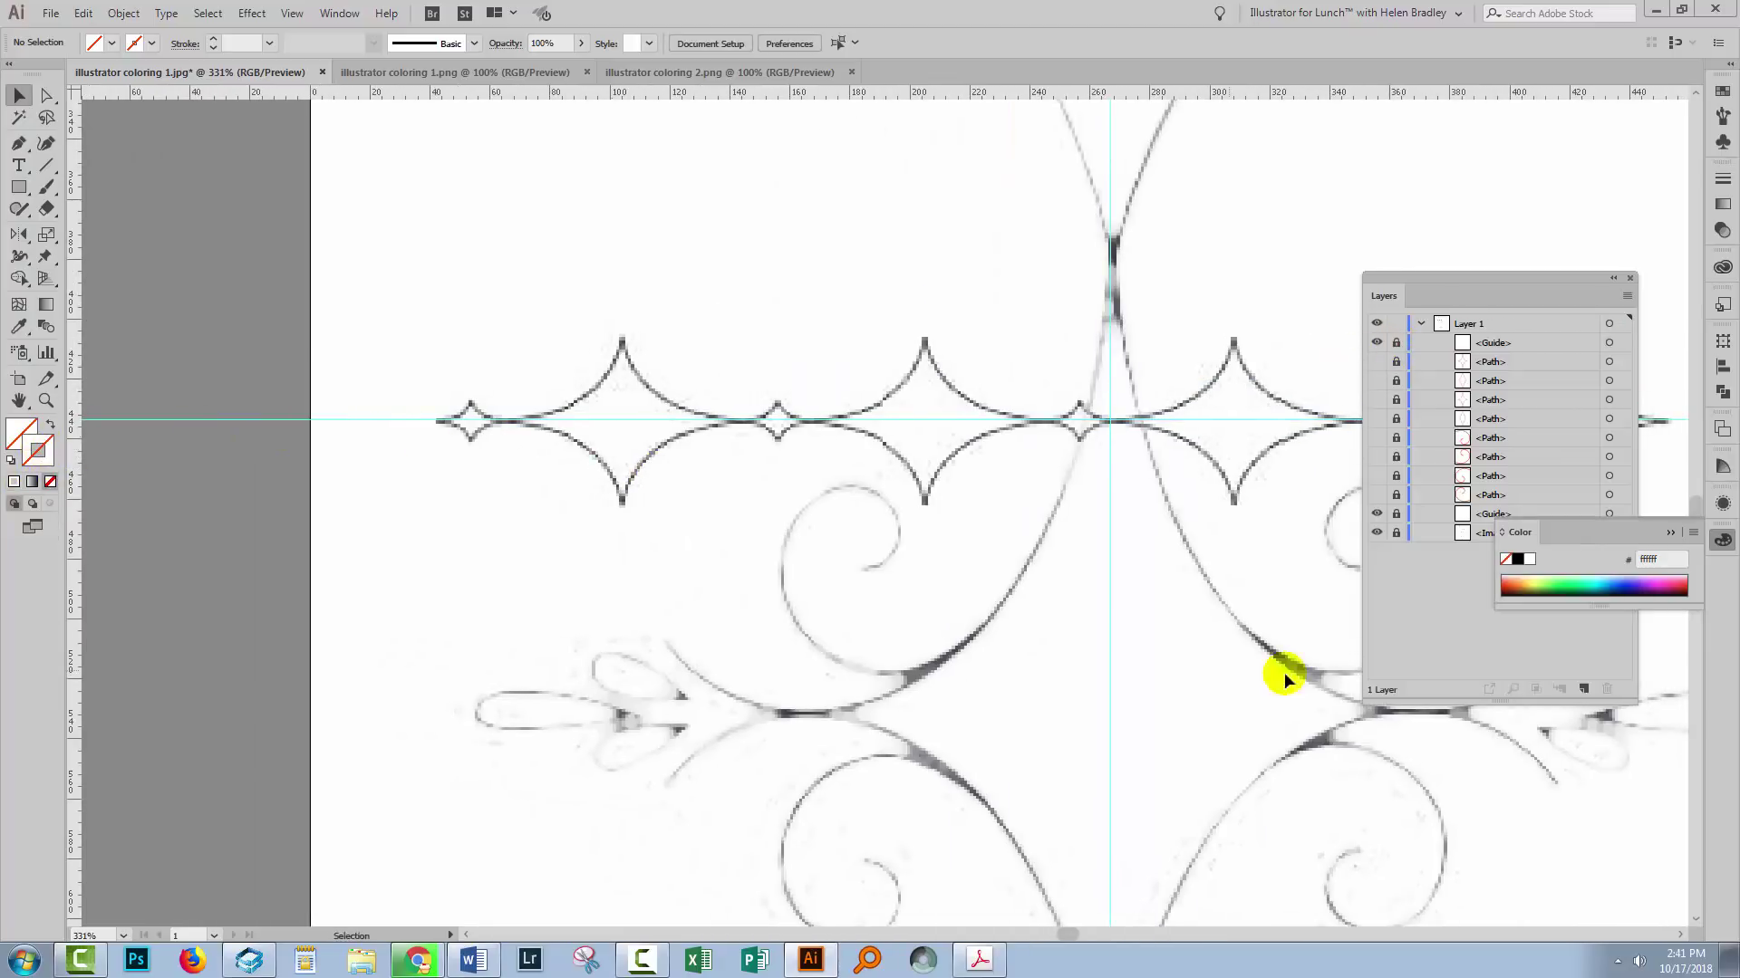
click(1515, 580)
click(1513, 580)
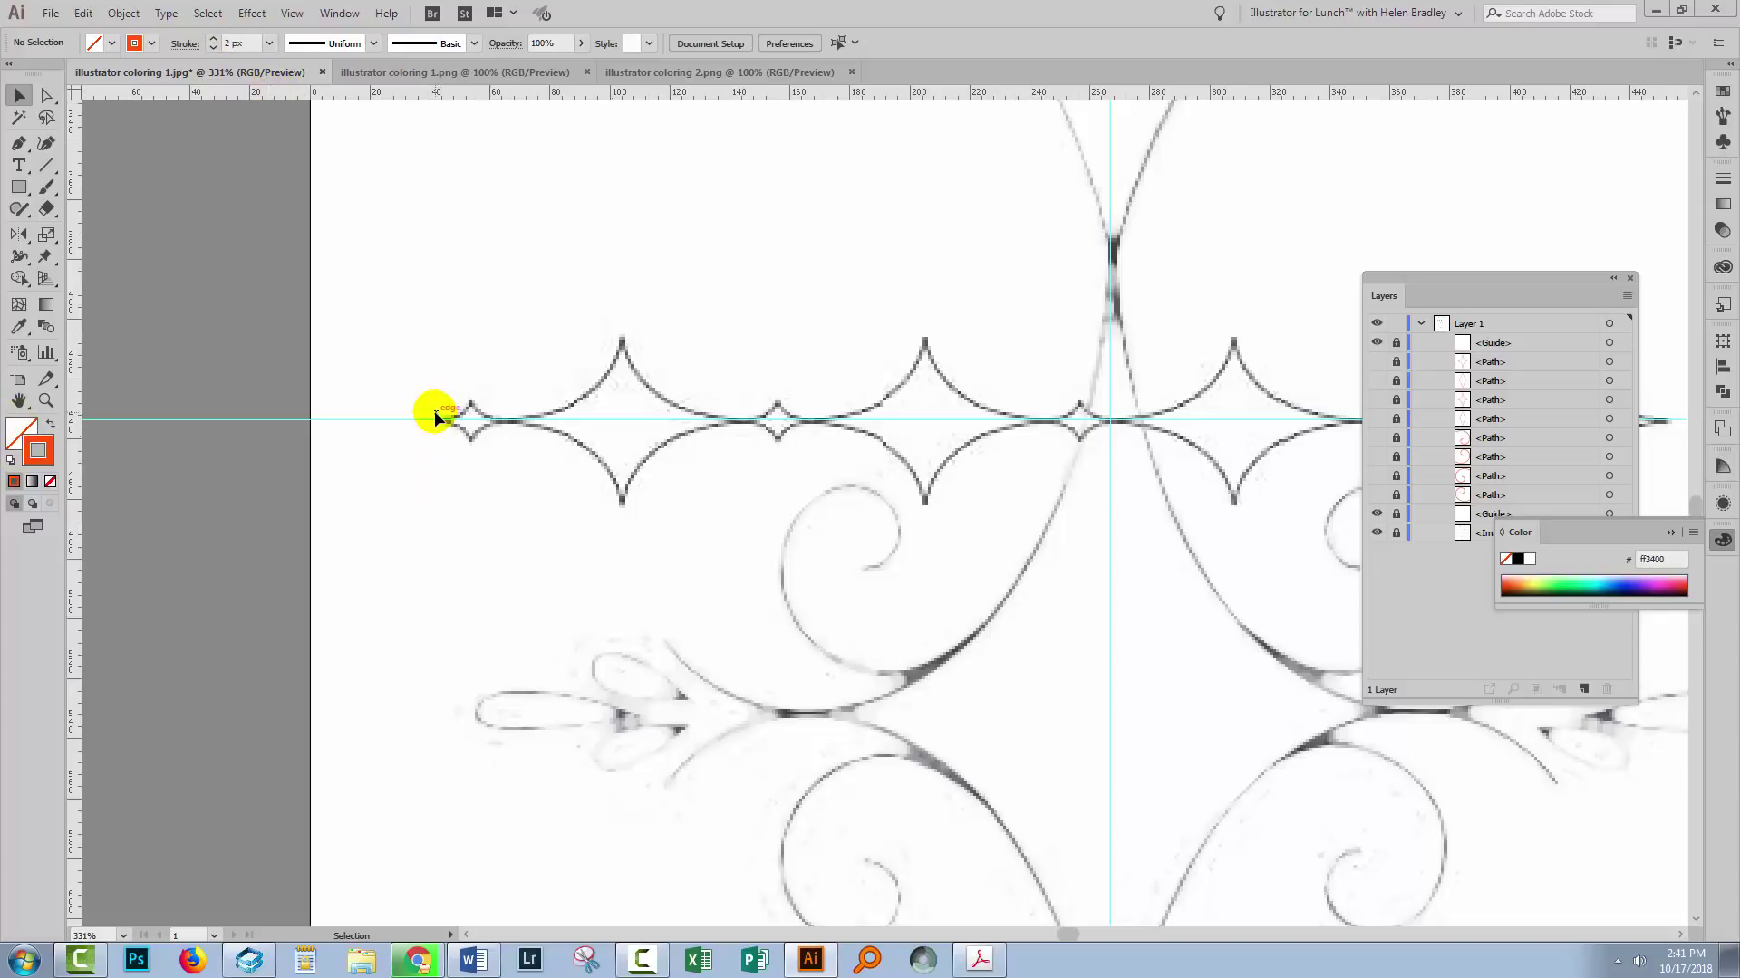
Start a Pen tool path at the star row's left end on the guide and trace the first small diamond's upper edge.
click(20, 143)
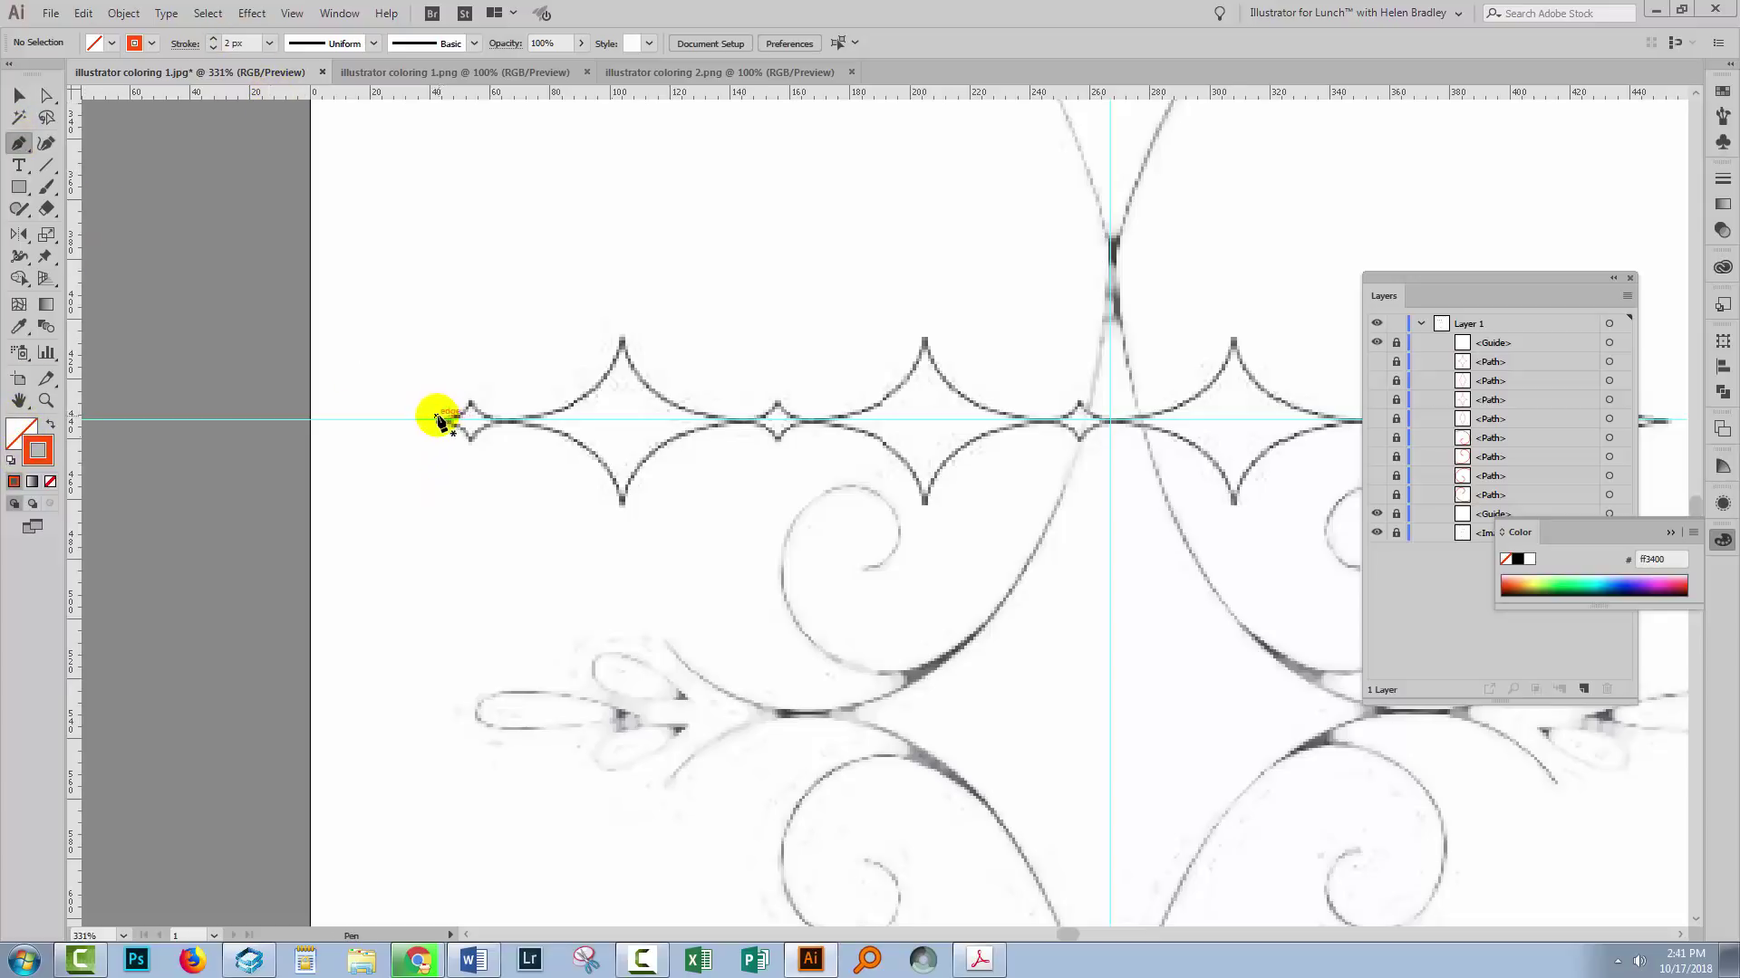
drag(437, 420, 457, 419)
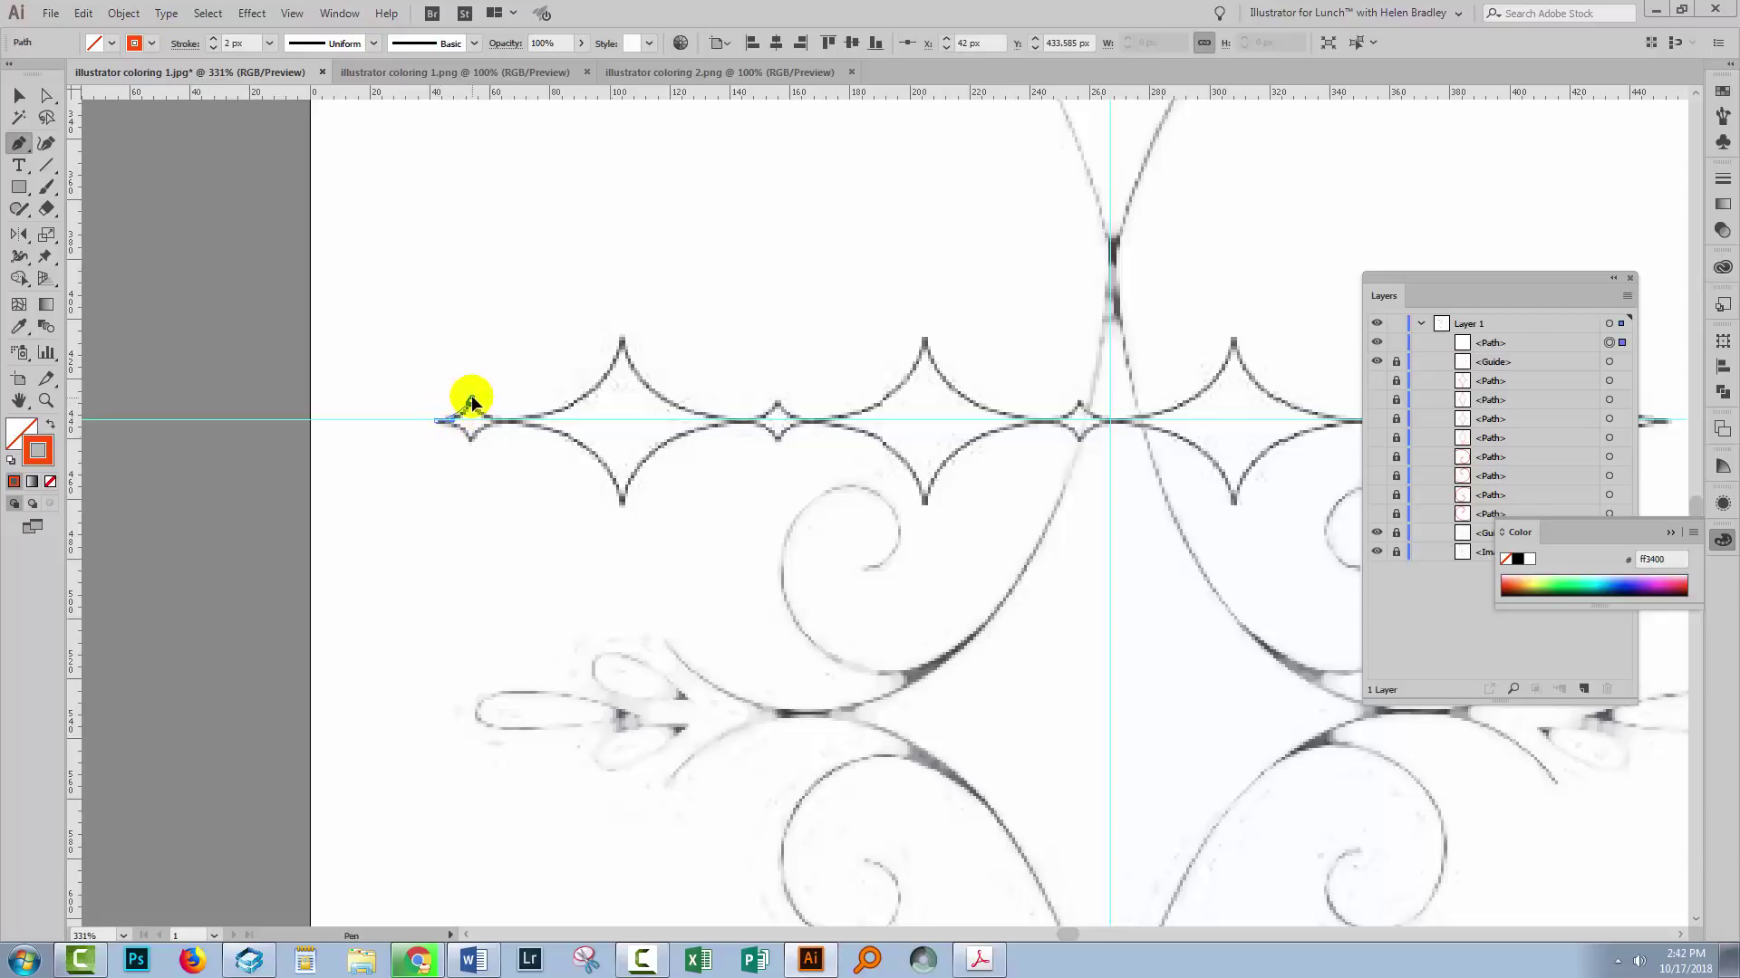
click(473, 420)
drag(473, 418, 509, 425)
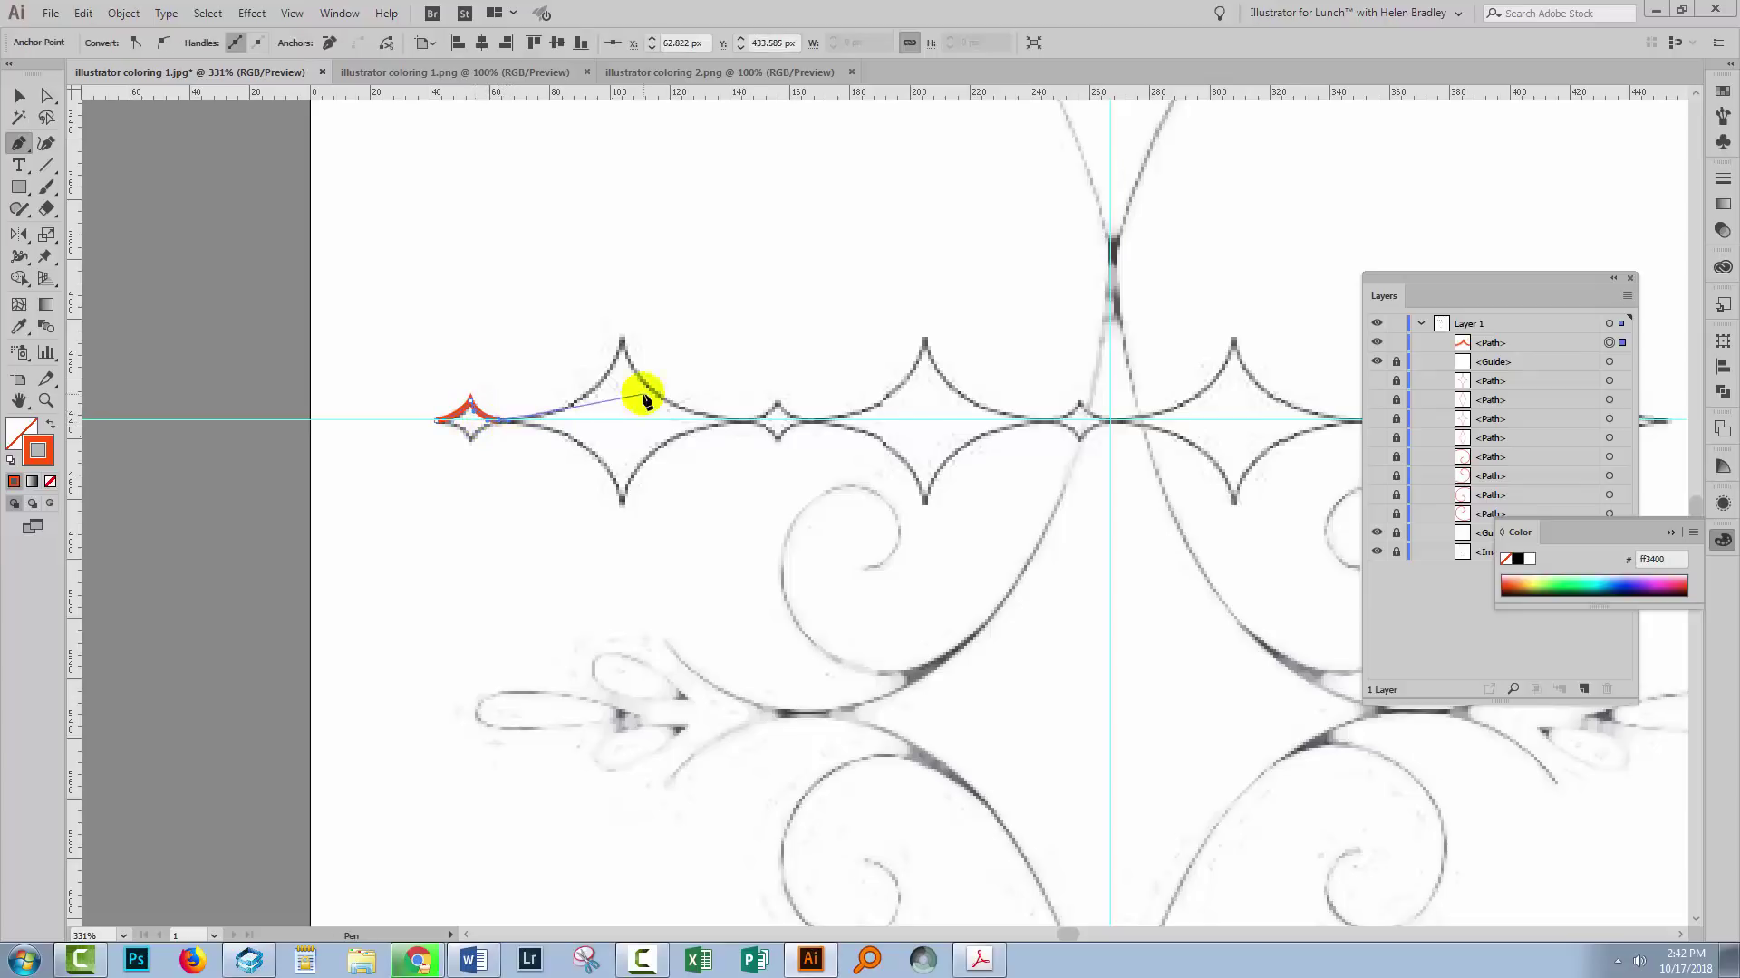
Extend the path up to the first large star's tip and turn its outgoing handle down to make a sharp point.
click(622, 340)
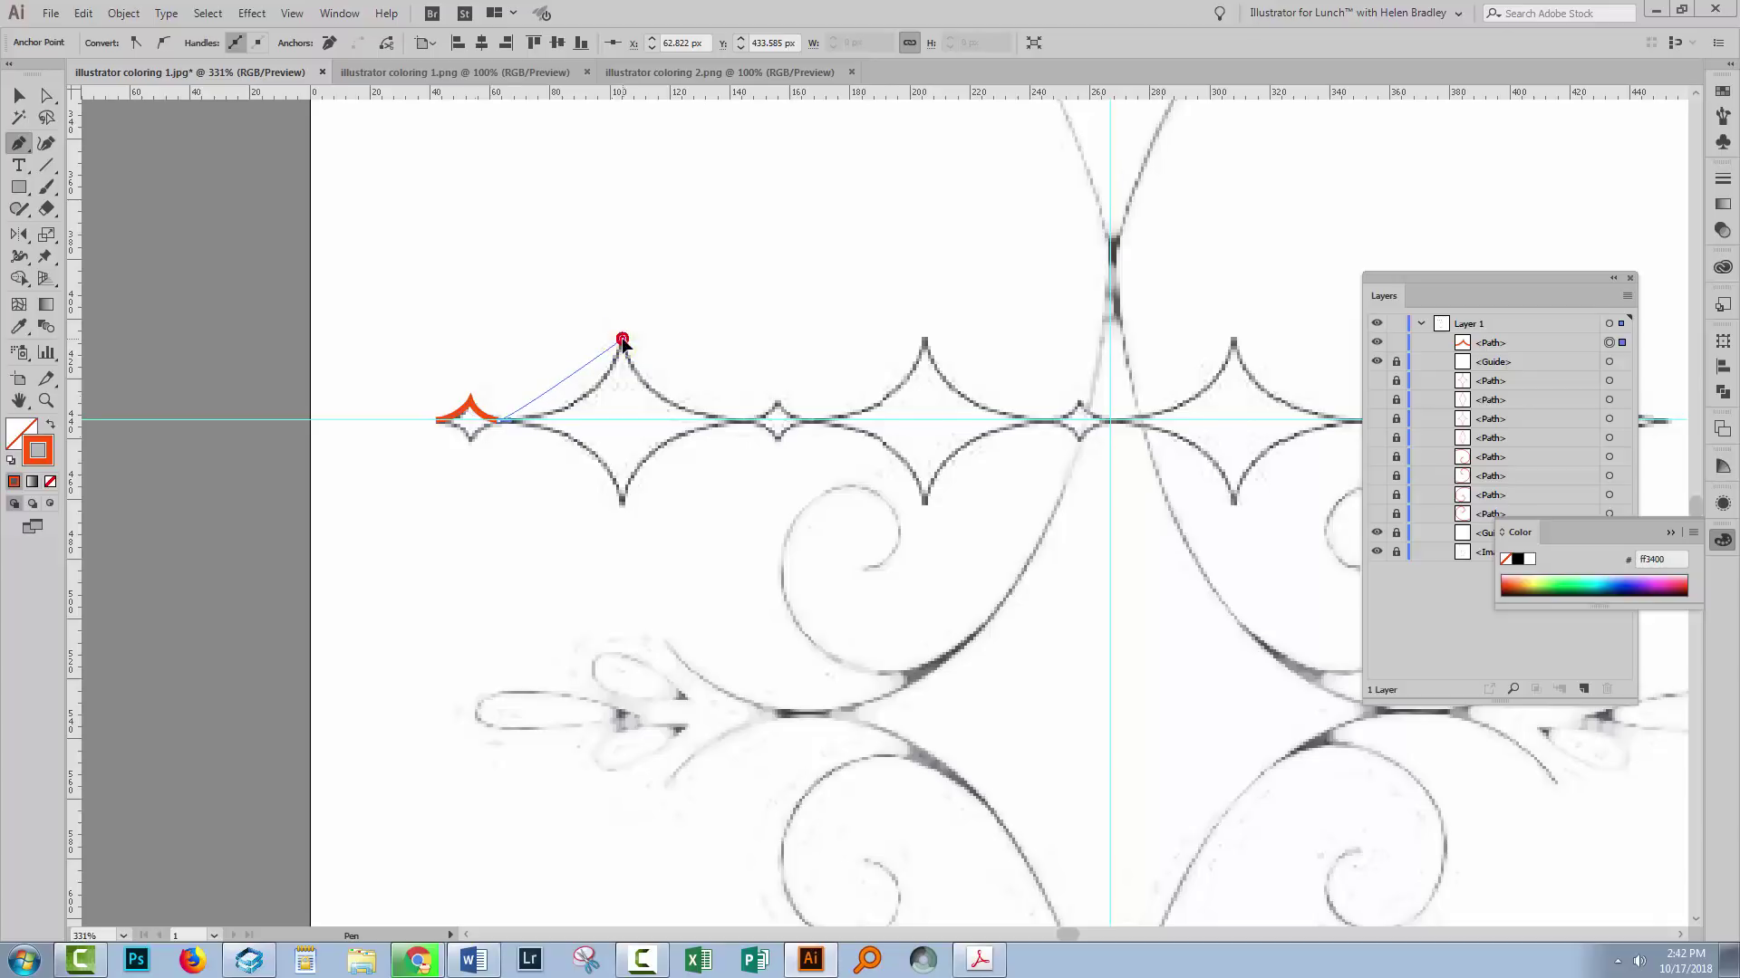
drag(640, 282, 642, 272)
drag(638, 257, 633, 264)
click(656, 400)
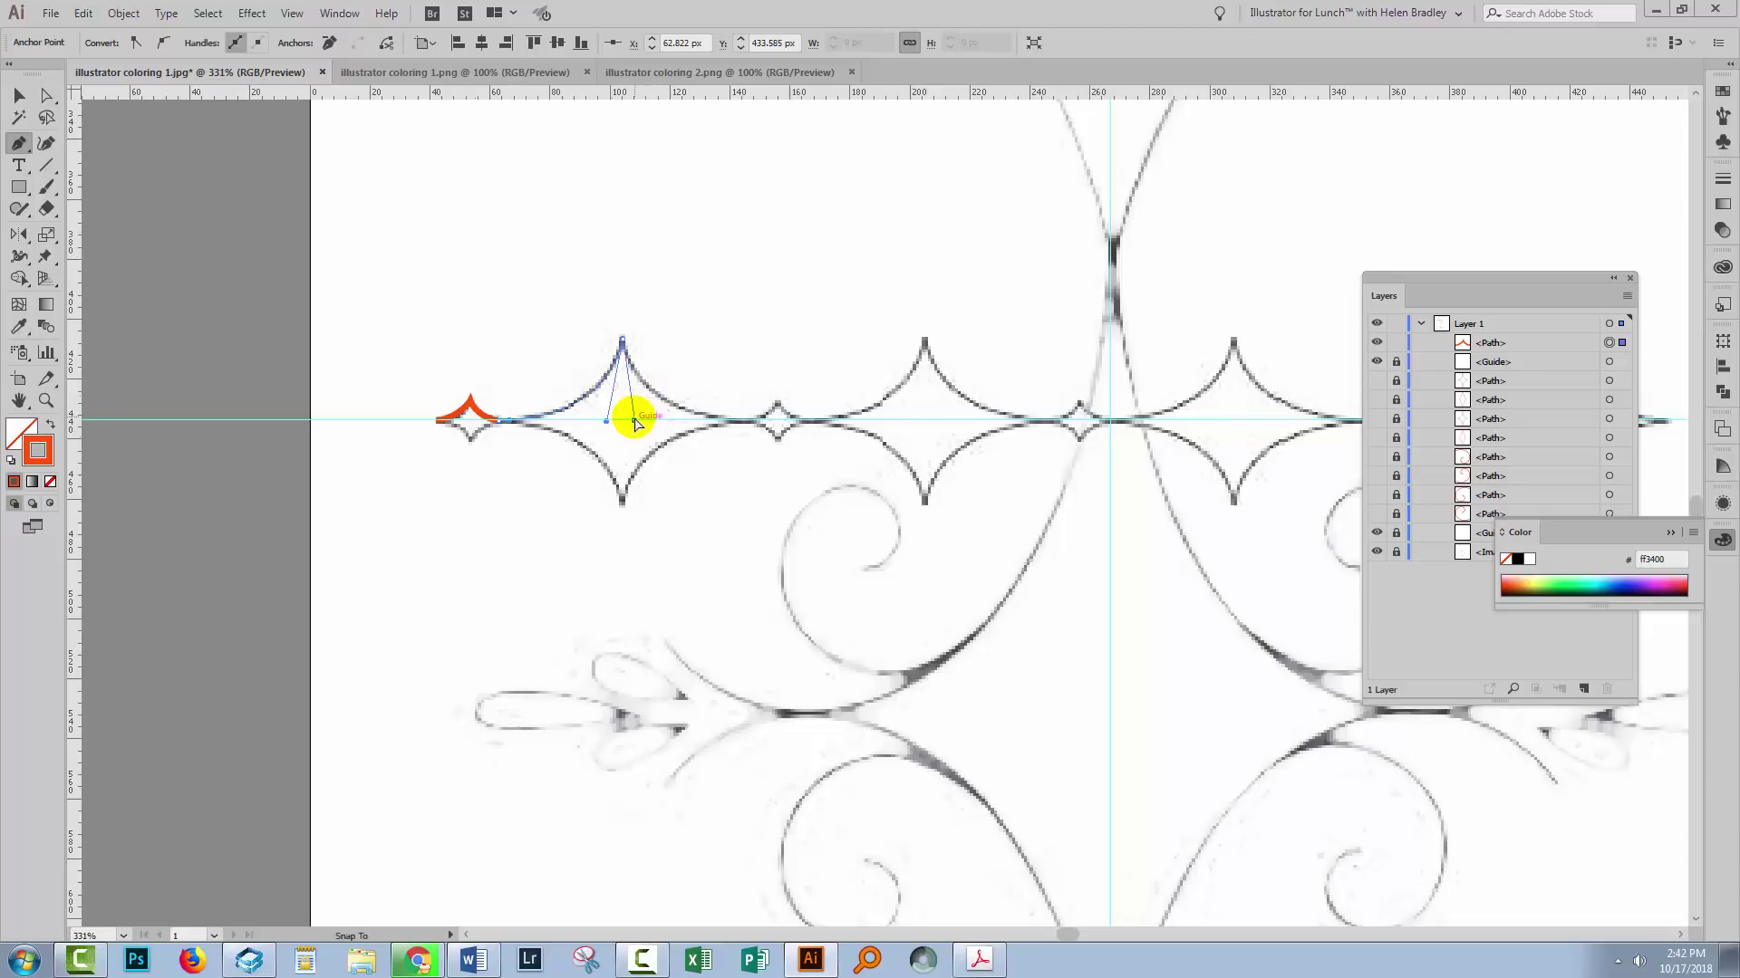
drag(636, 423, 634, 417)
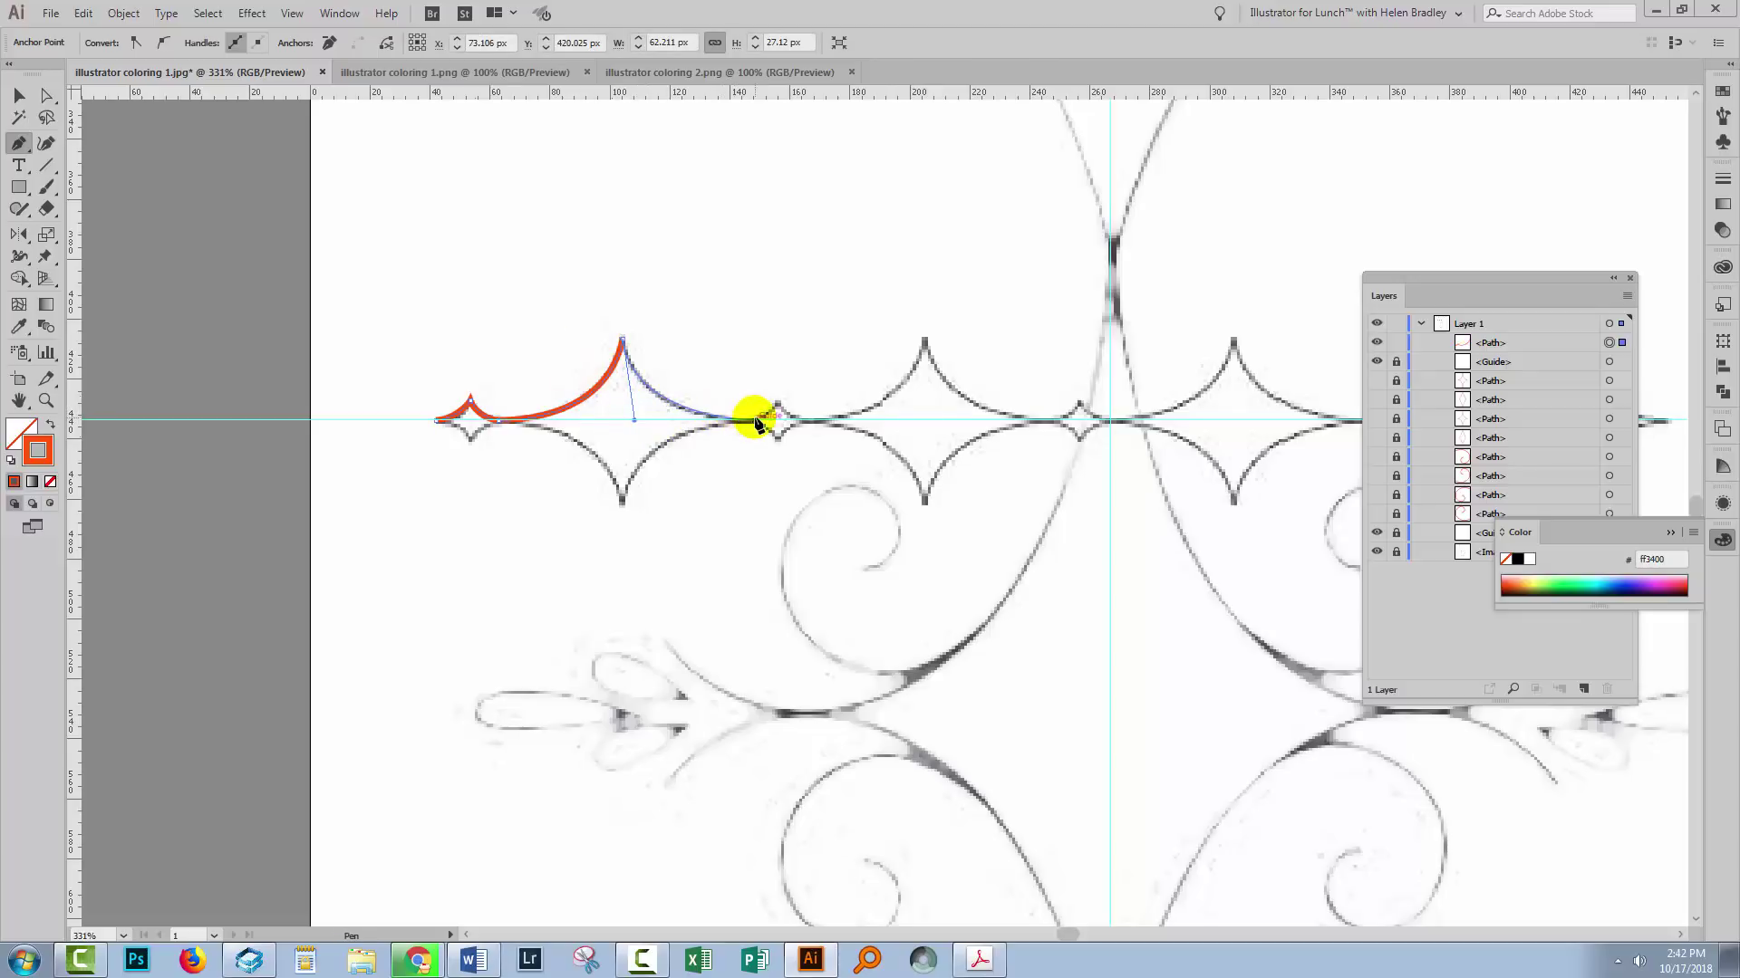
Continue the path along the upper edges of the second small diamond, second large star and third small diamond to the vertical centre guide.
mouse_move(758, 418)
mouse_down()
mouse_move(781, 399)
mouse_move(801, 426)
mouse_move(781, 416)
mouse_up()
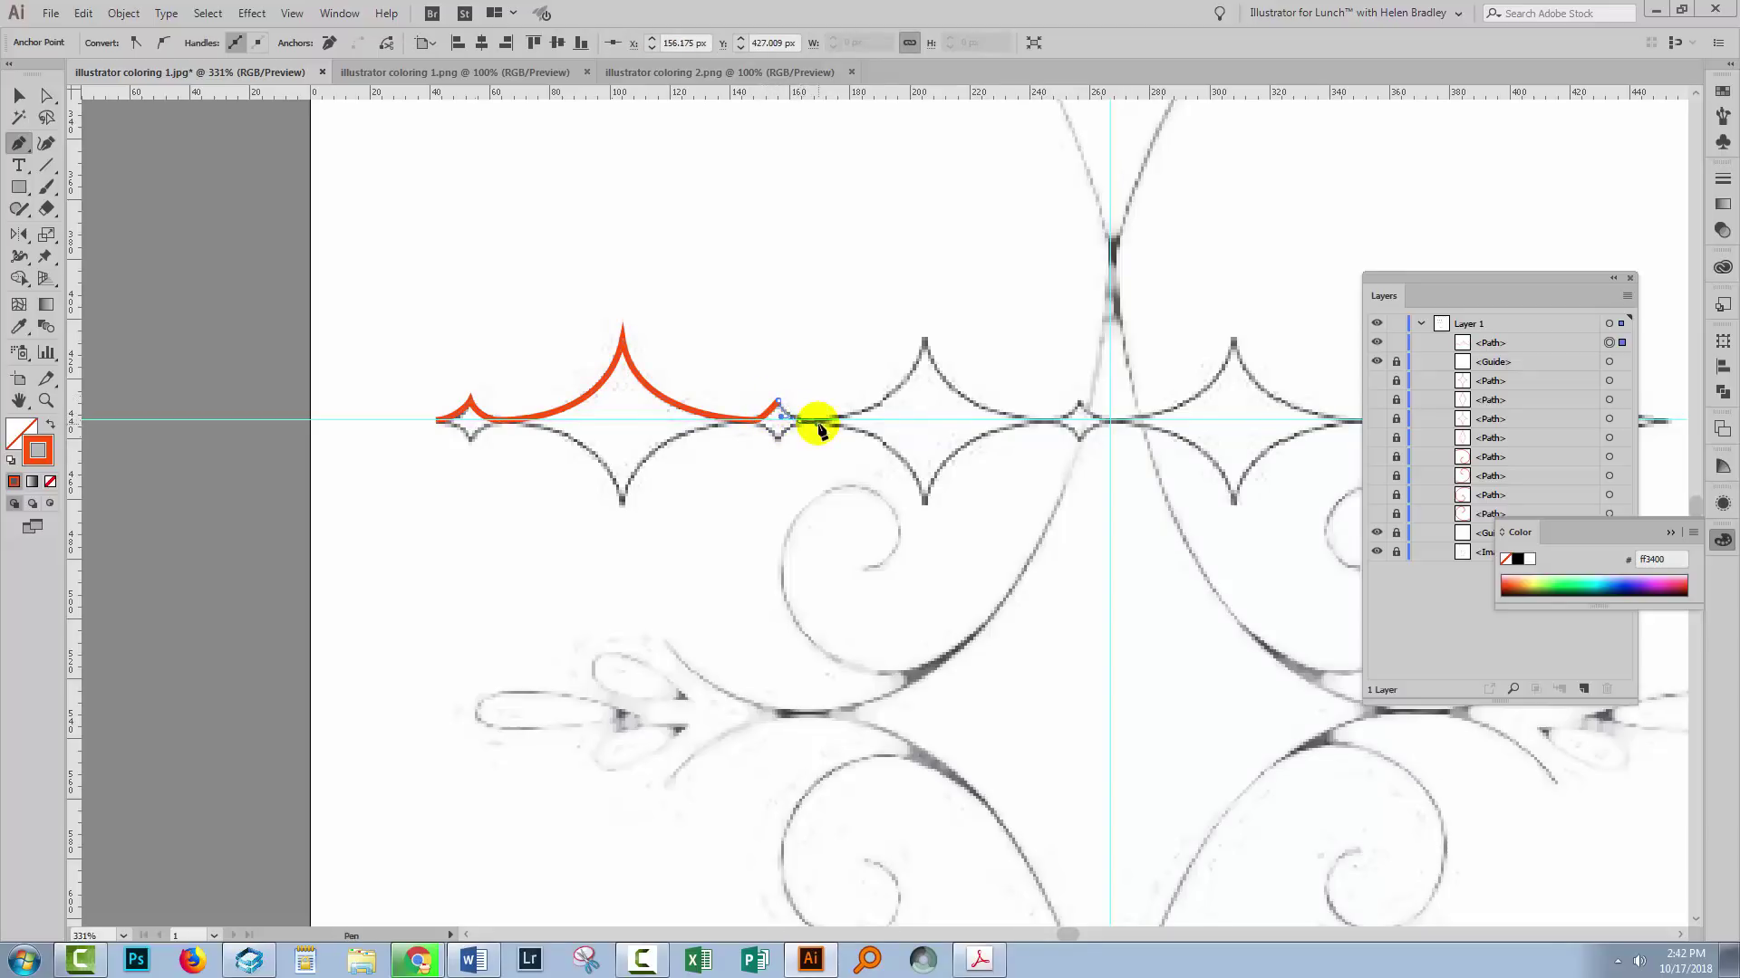
click(816, 422)
mouse_move(924, 341)
mouse_down()
mouse_move(922, 275)
mouse_move(954, 384)
mouse_move(937, 419)
mouse_up()
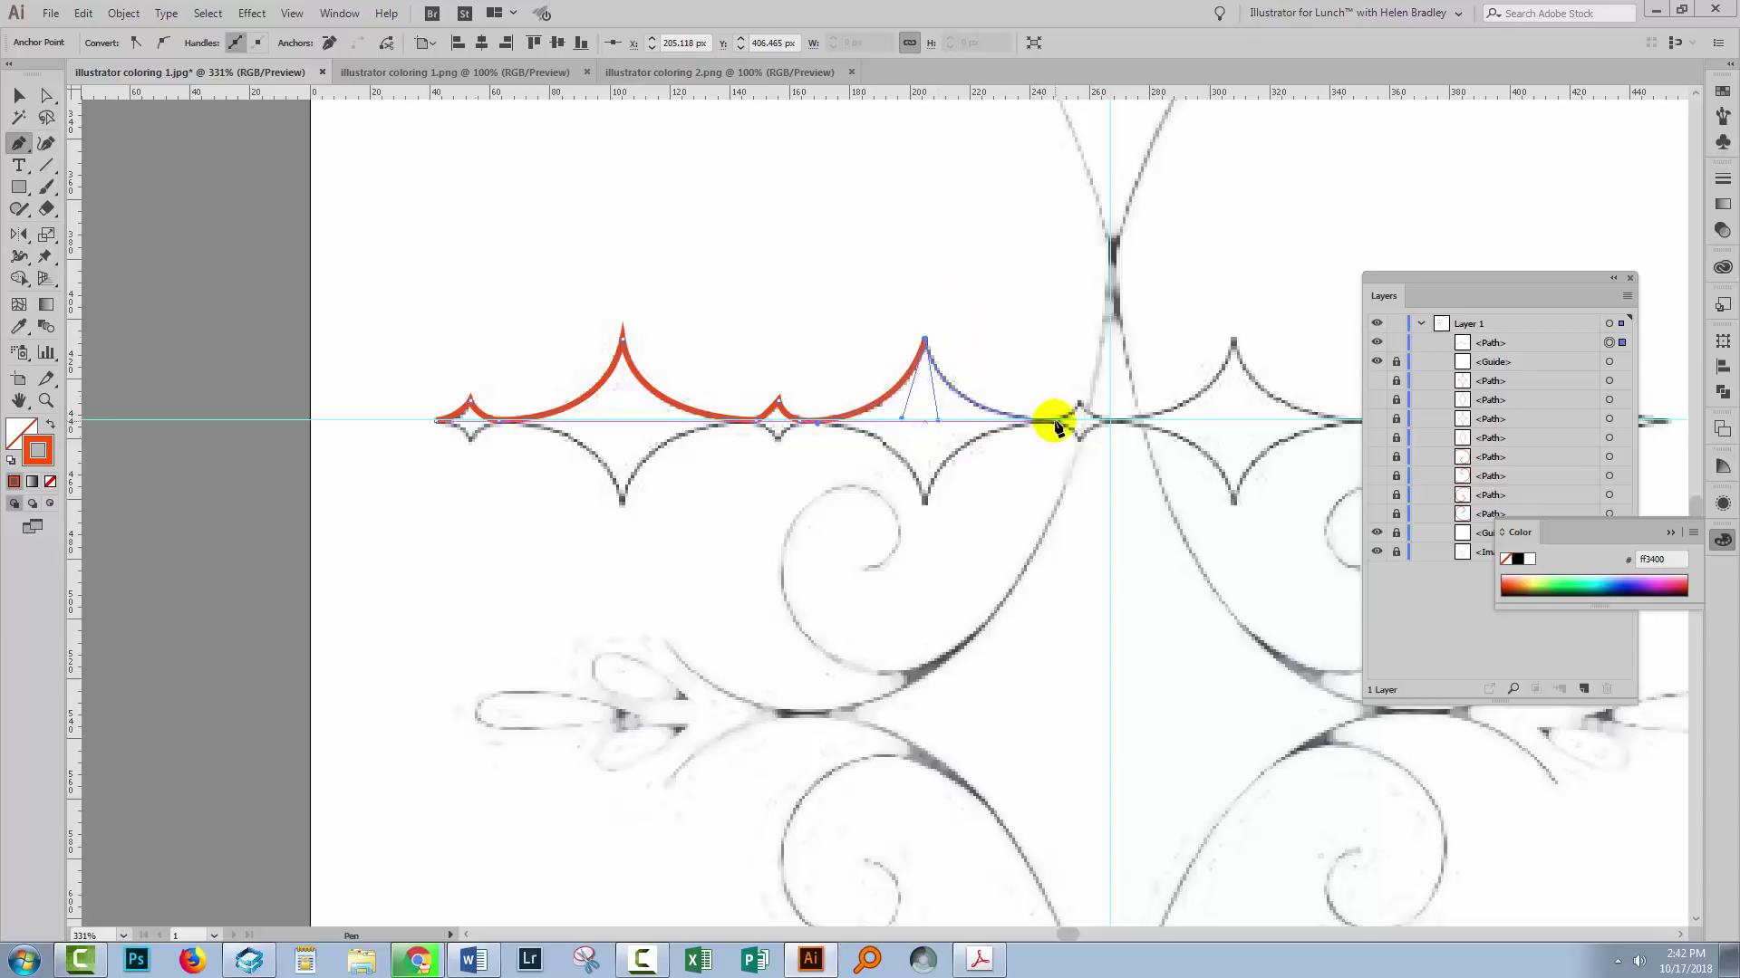
drag(1059, 422, 1078, 405)
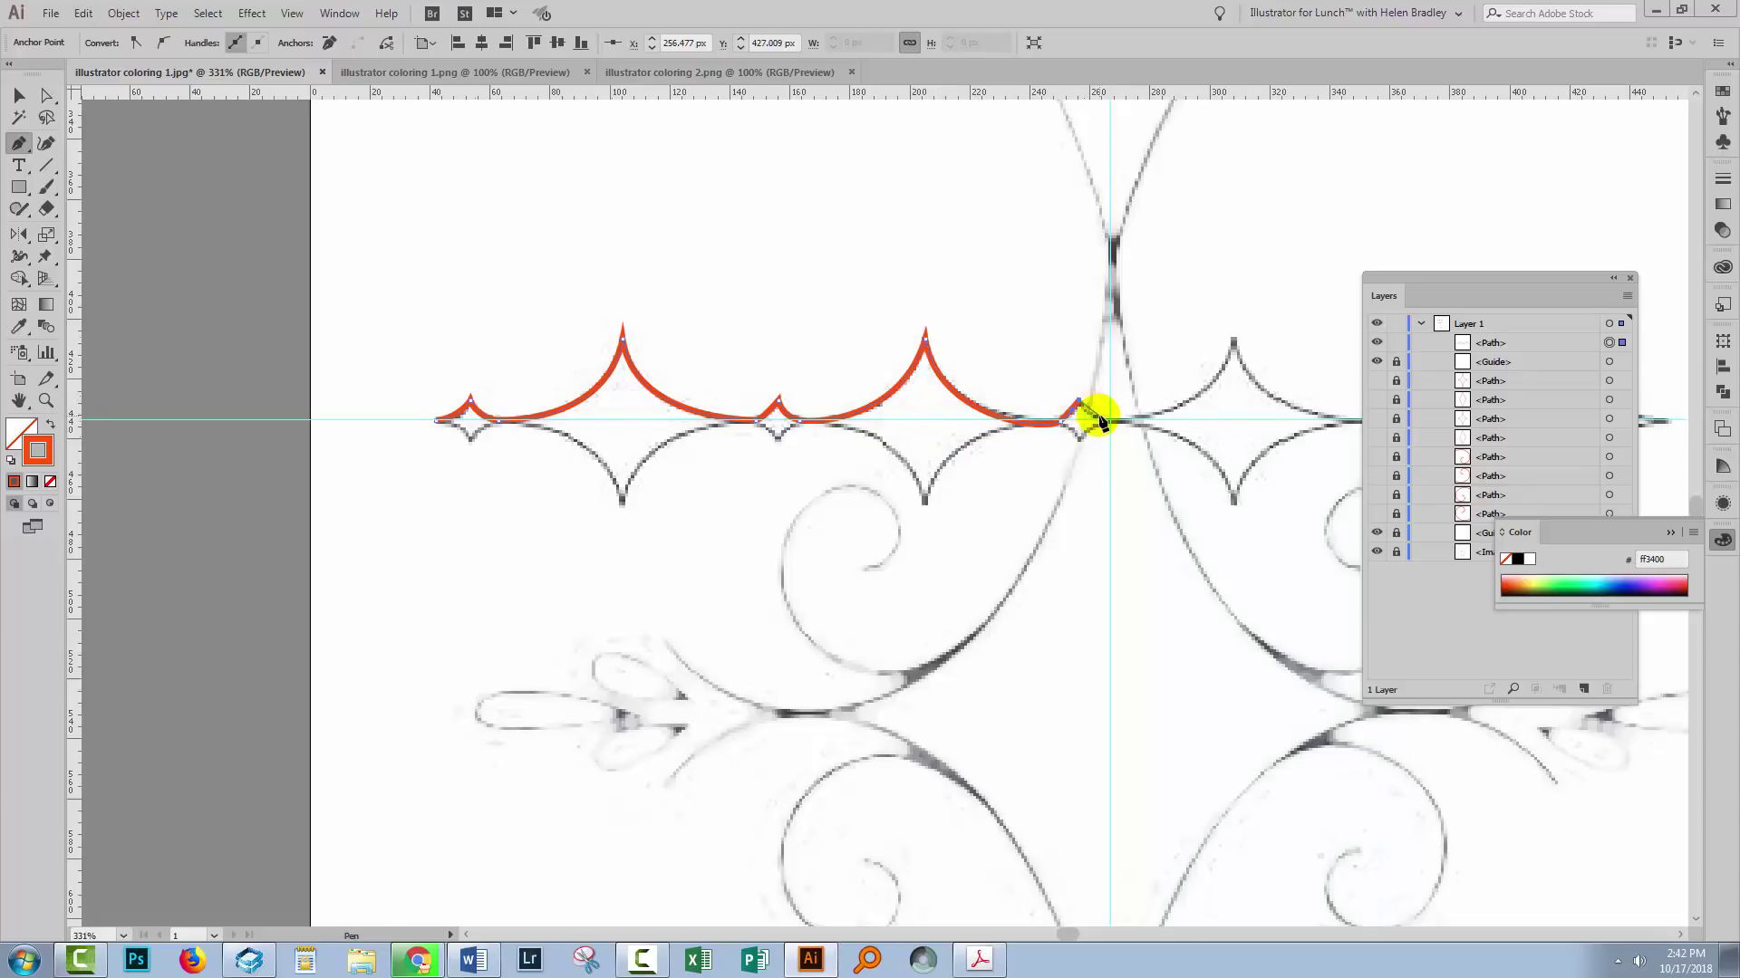
click(1111, 419)
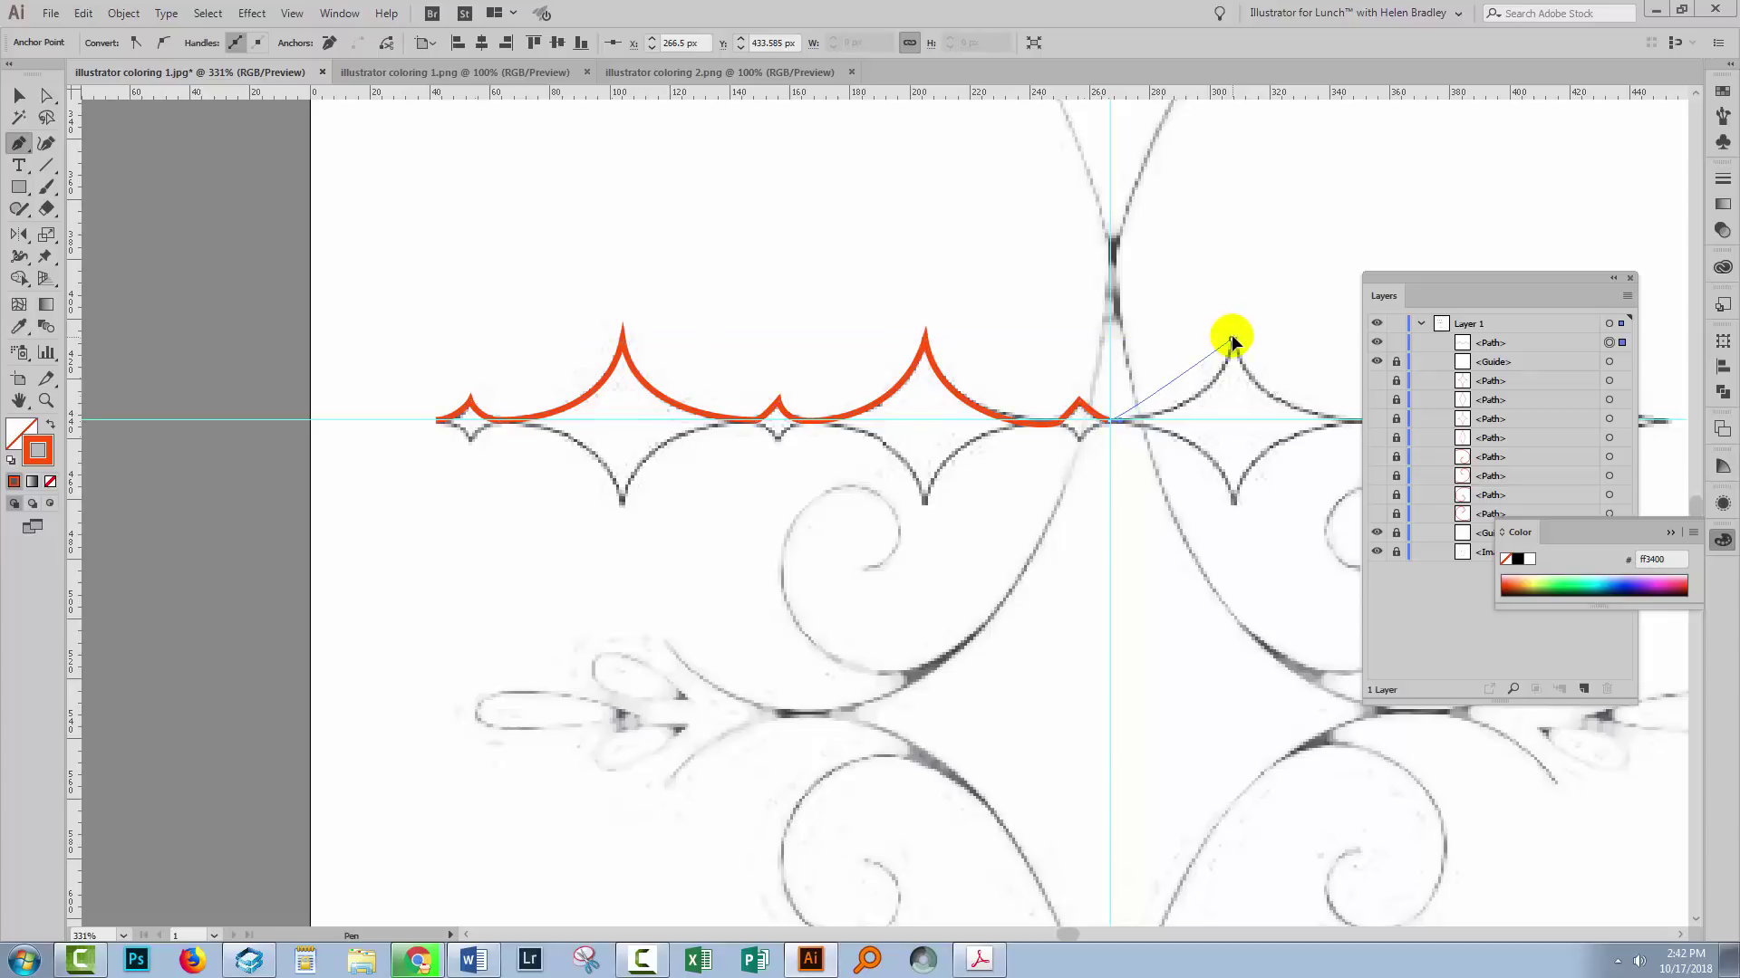
Trace the upper edge of the third large star with a sharp tip, ending at the next small diamond.
drag(1235, 268, 1259, 356)
drag(1255, 273, 1248, 257)
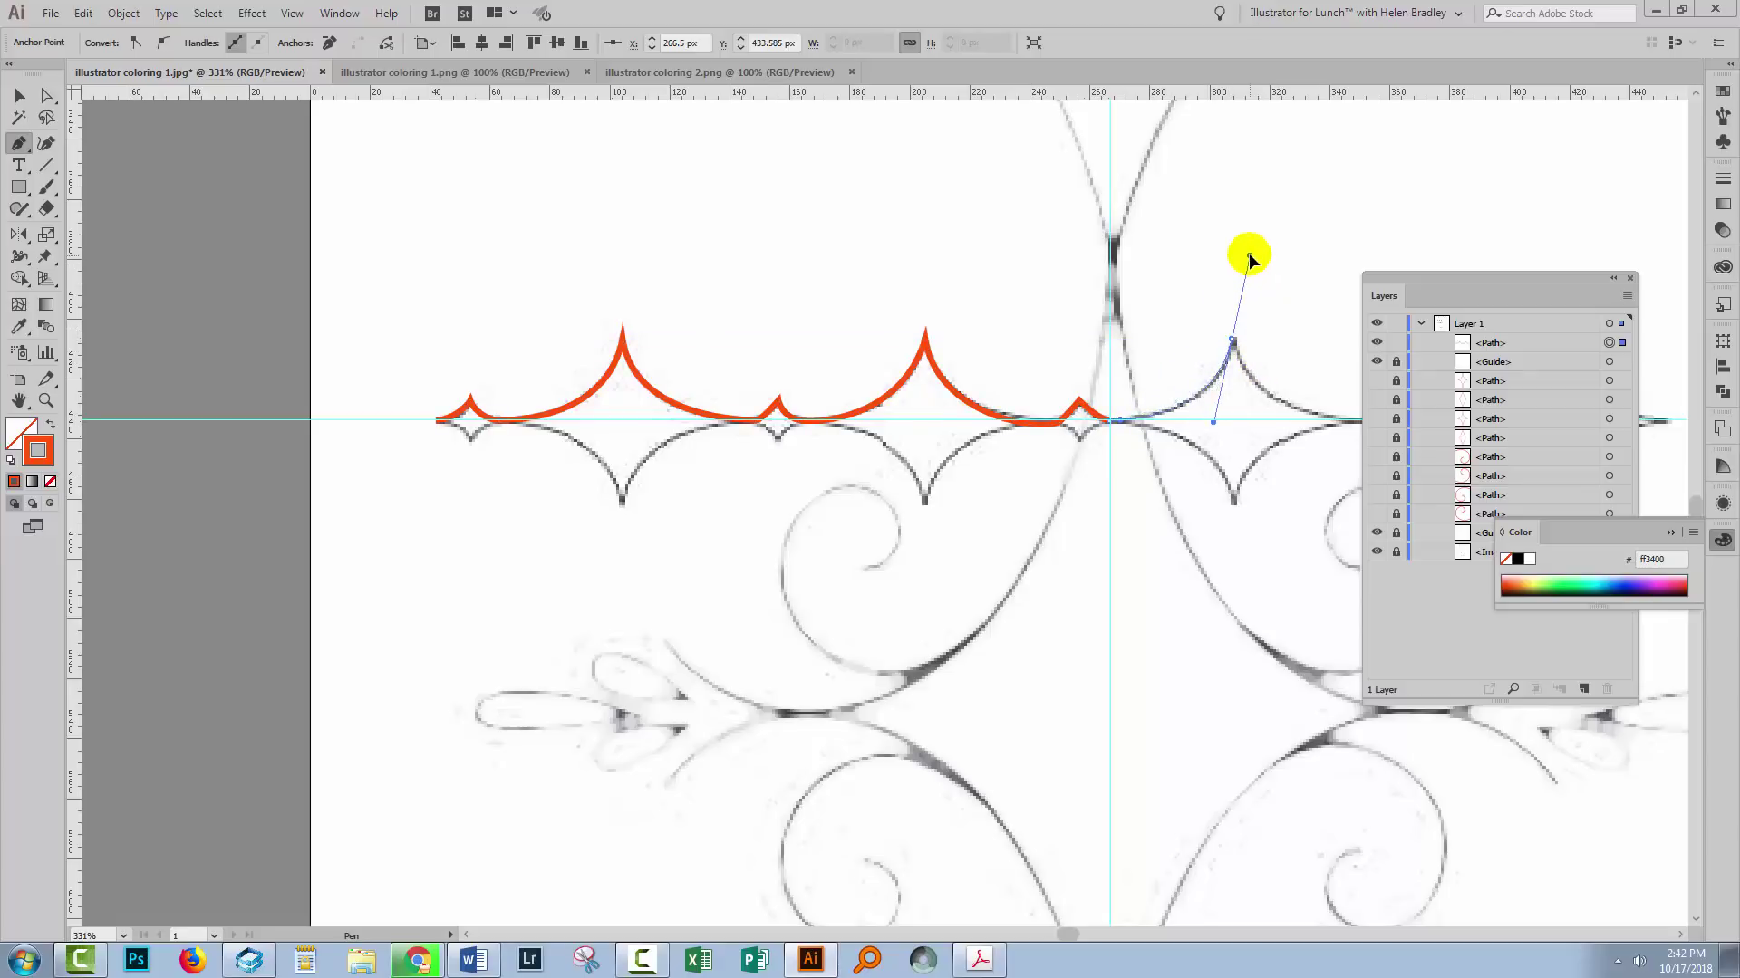
click(1232, 341)
click(1247, 419)
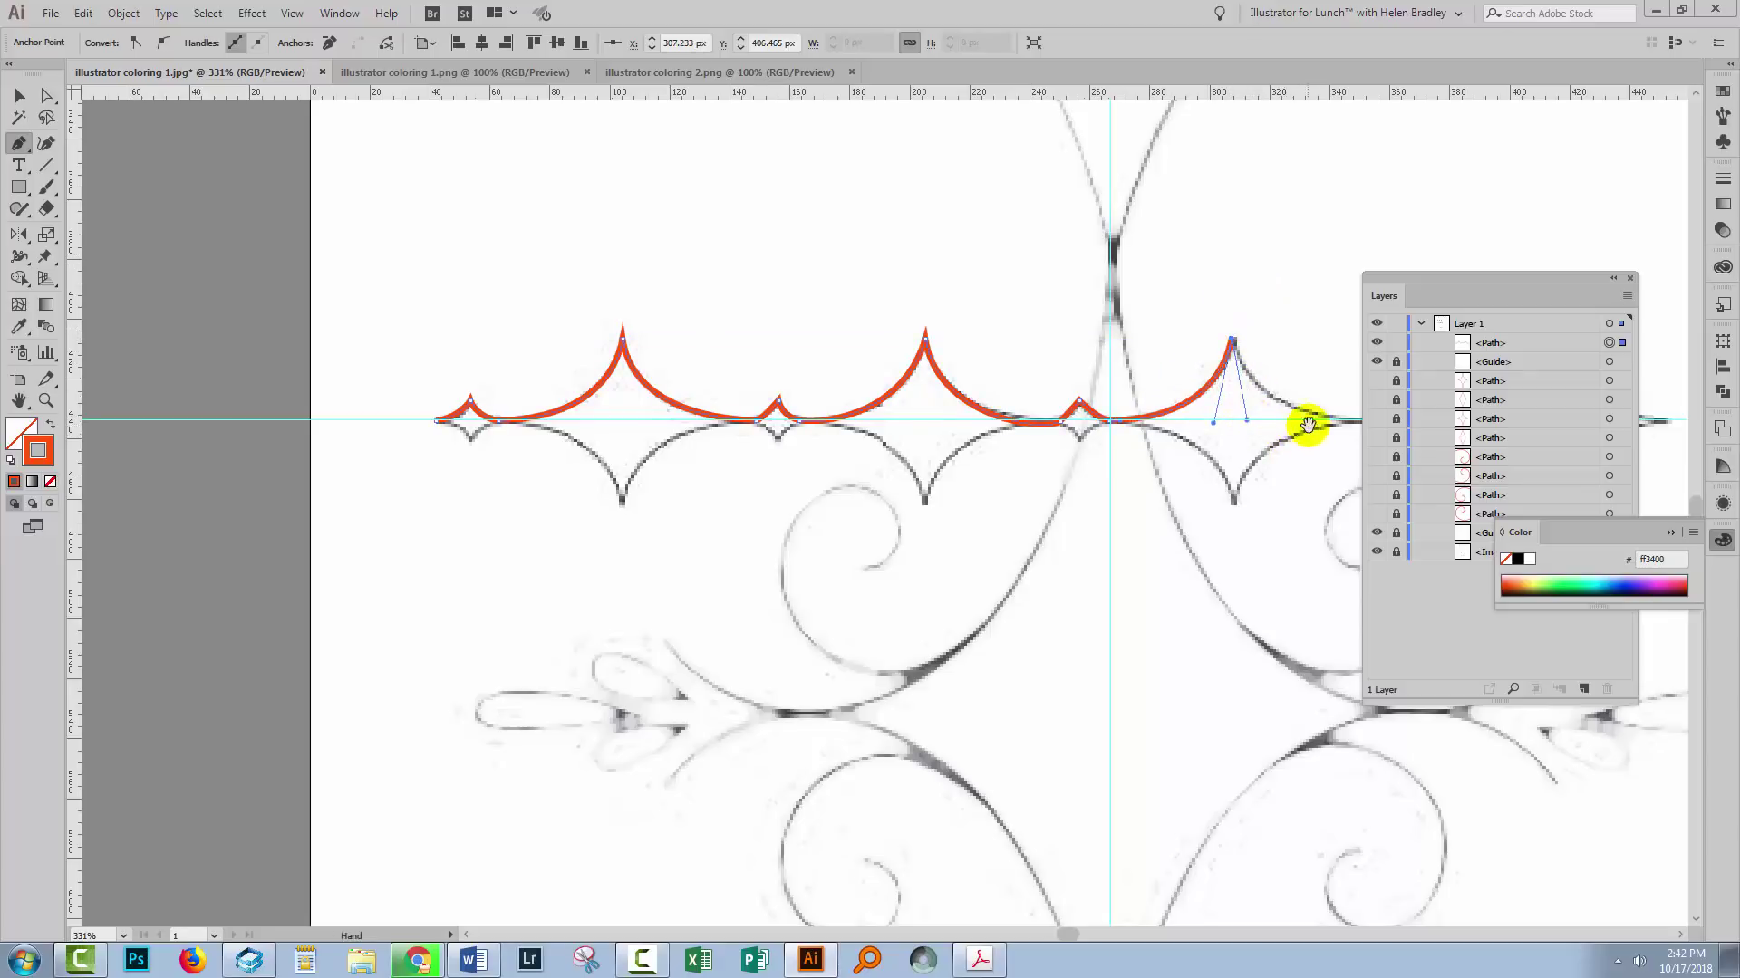
drag(1223, 431, 524, 419)
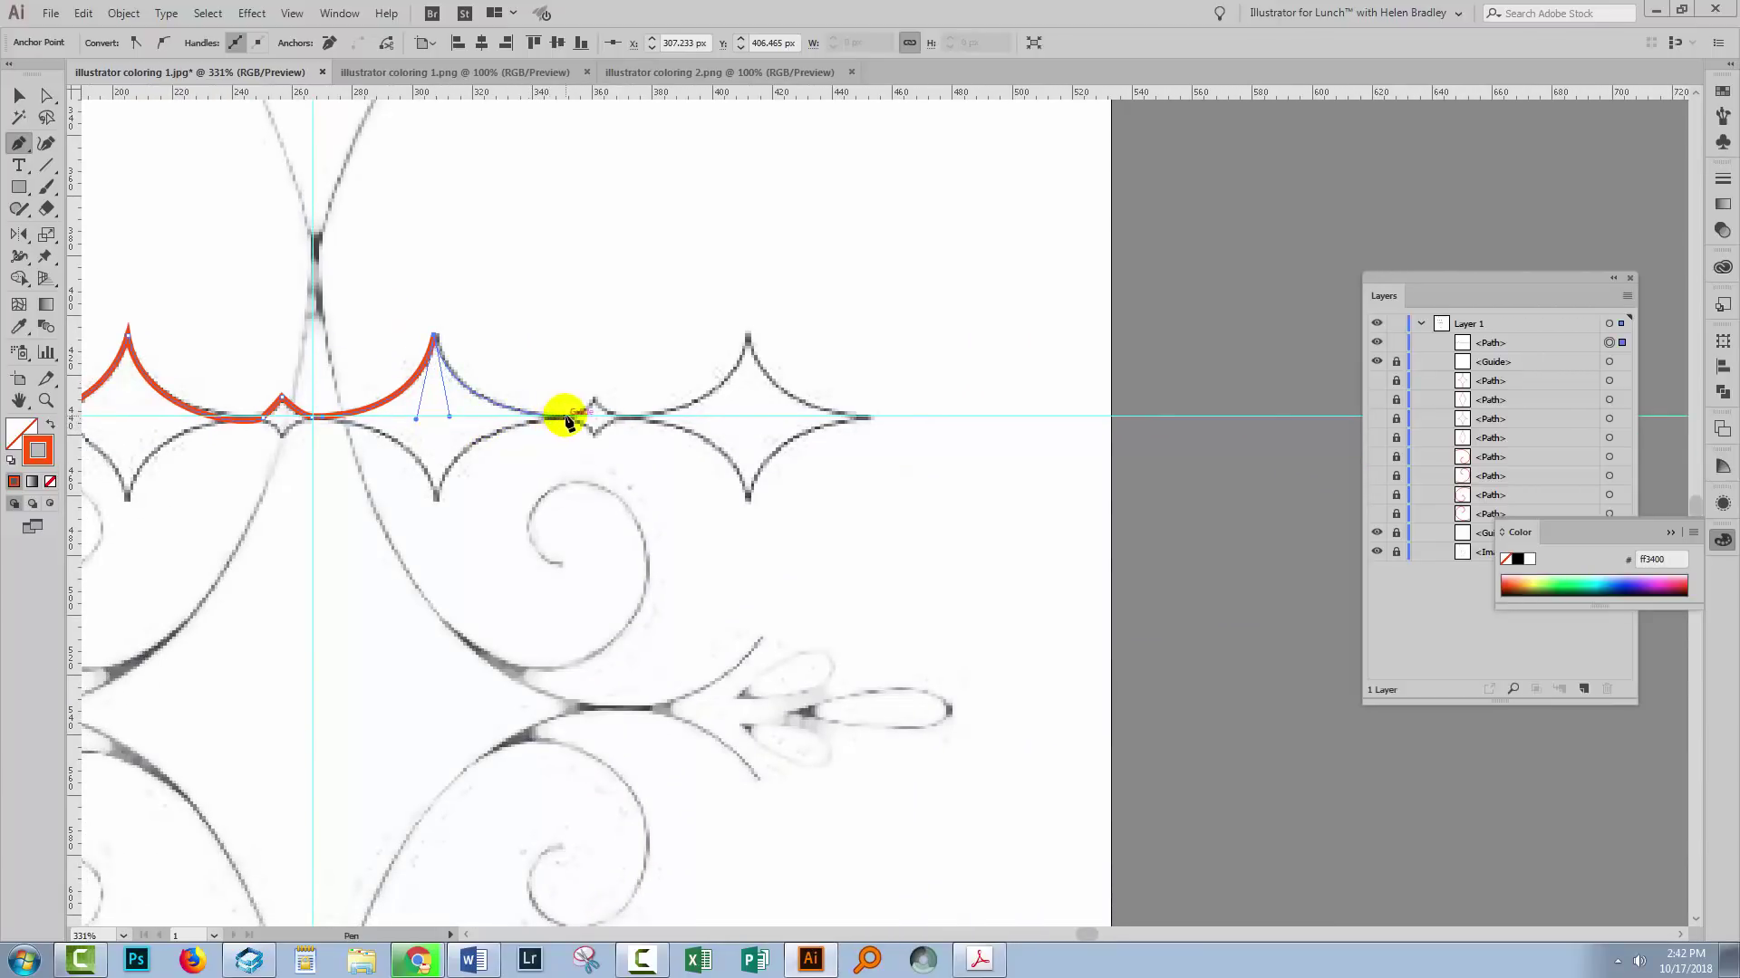
click(571, 418)
Trace the upper edges of the fourth small diamond and the last large star, ending the path on the guide.
click(594, 396)
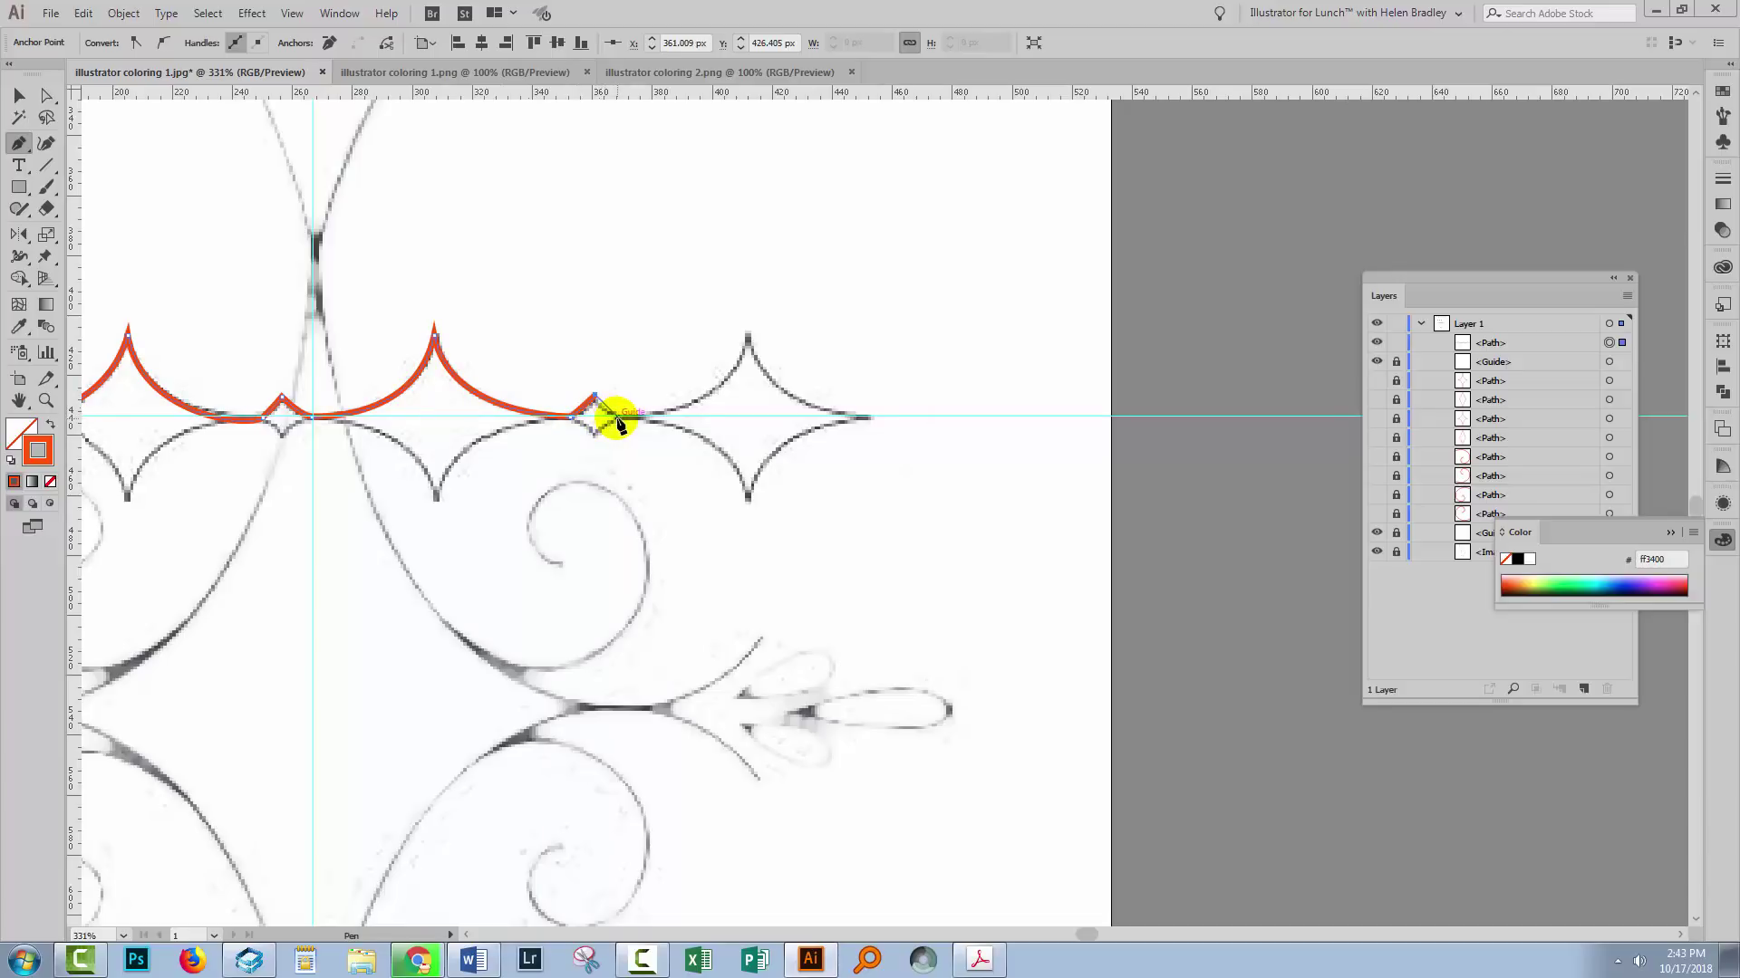
click(616, 418)
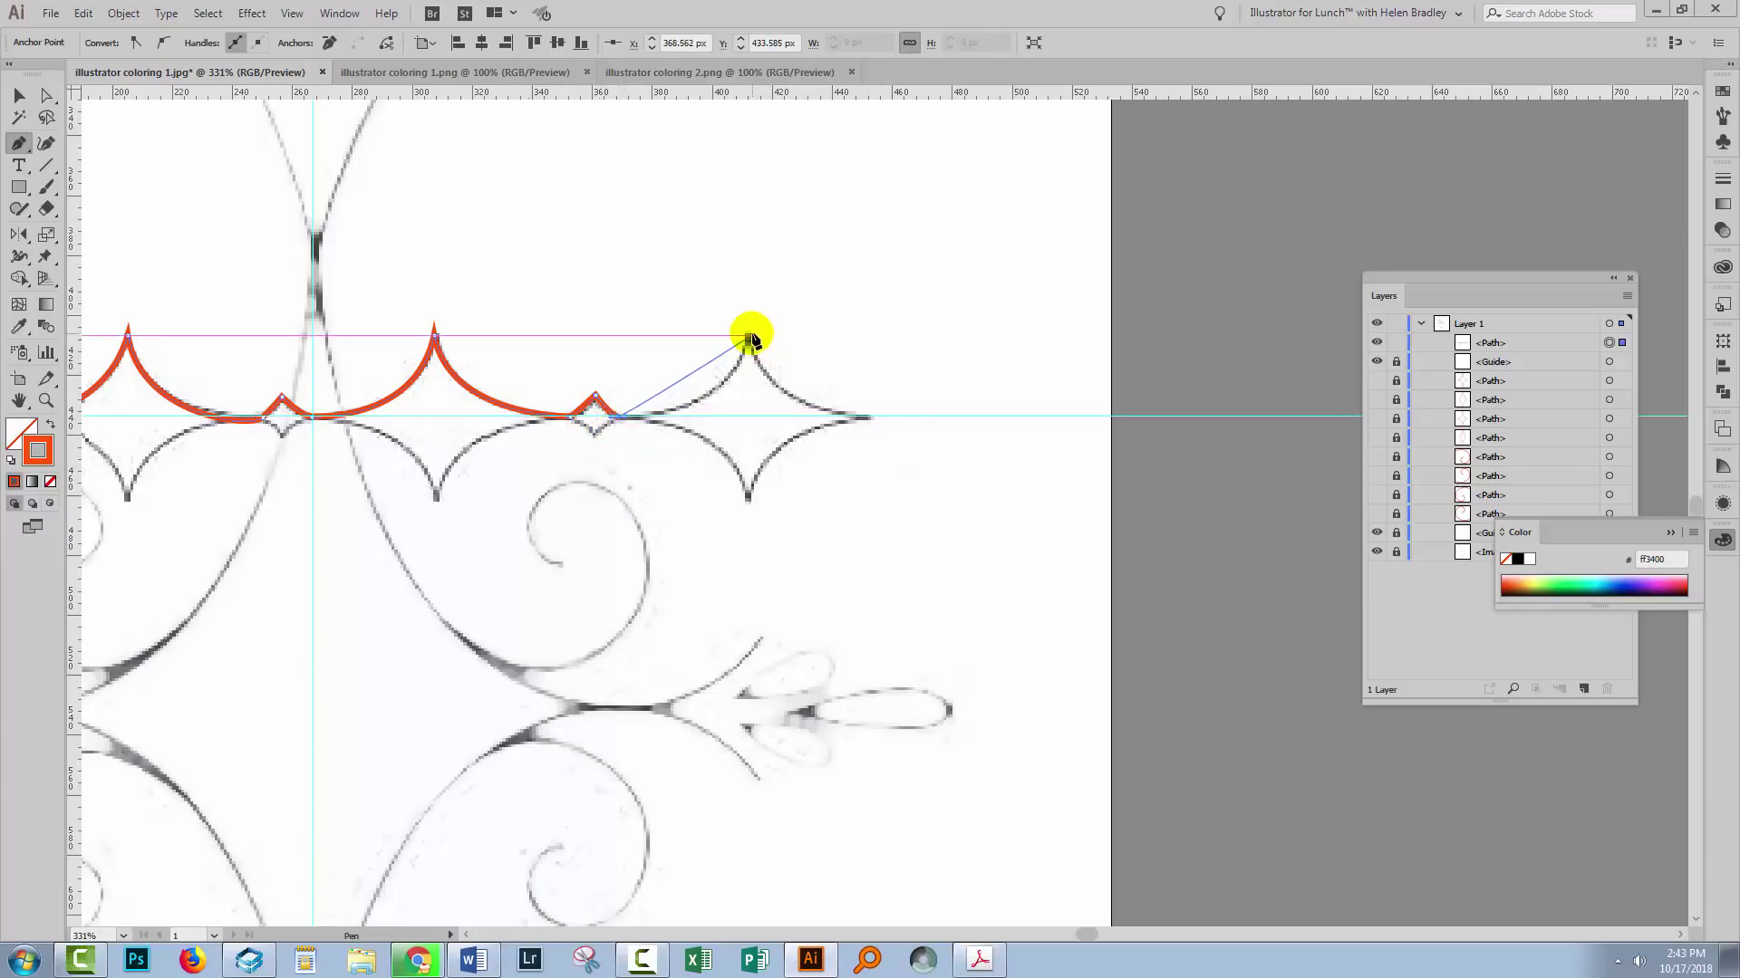
mouse_move(747, 335)
mouse_down()
mouse_move(771, 247)
mouse_move(805, 419)
mouse_move(759, 421)
mouse_up()
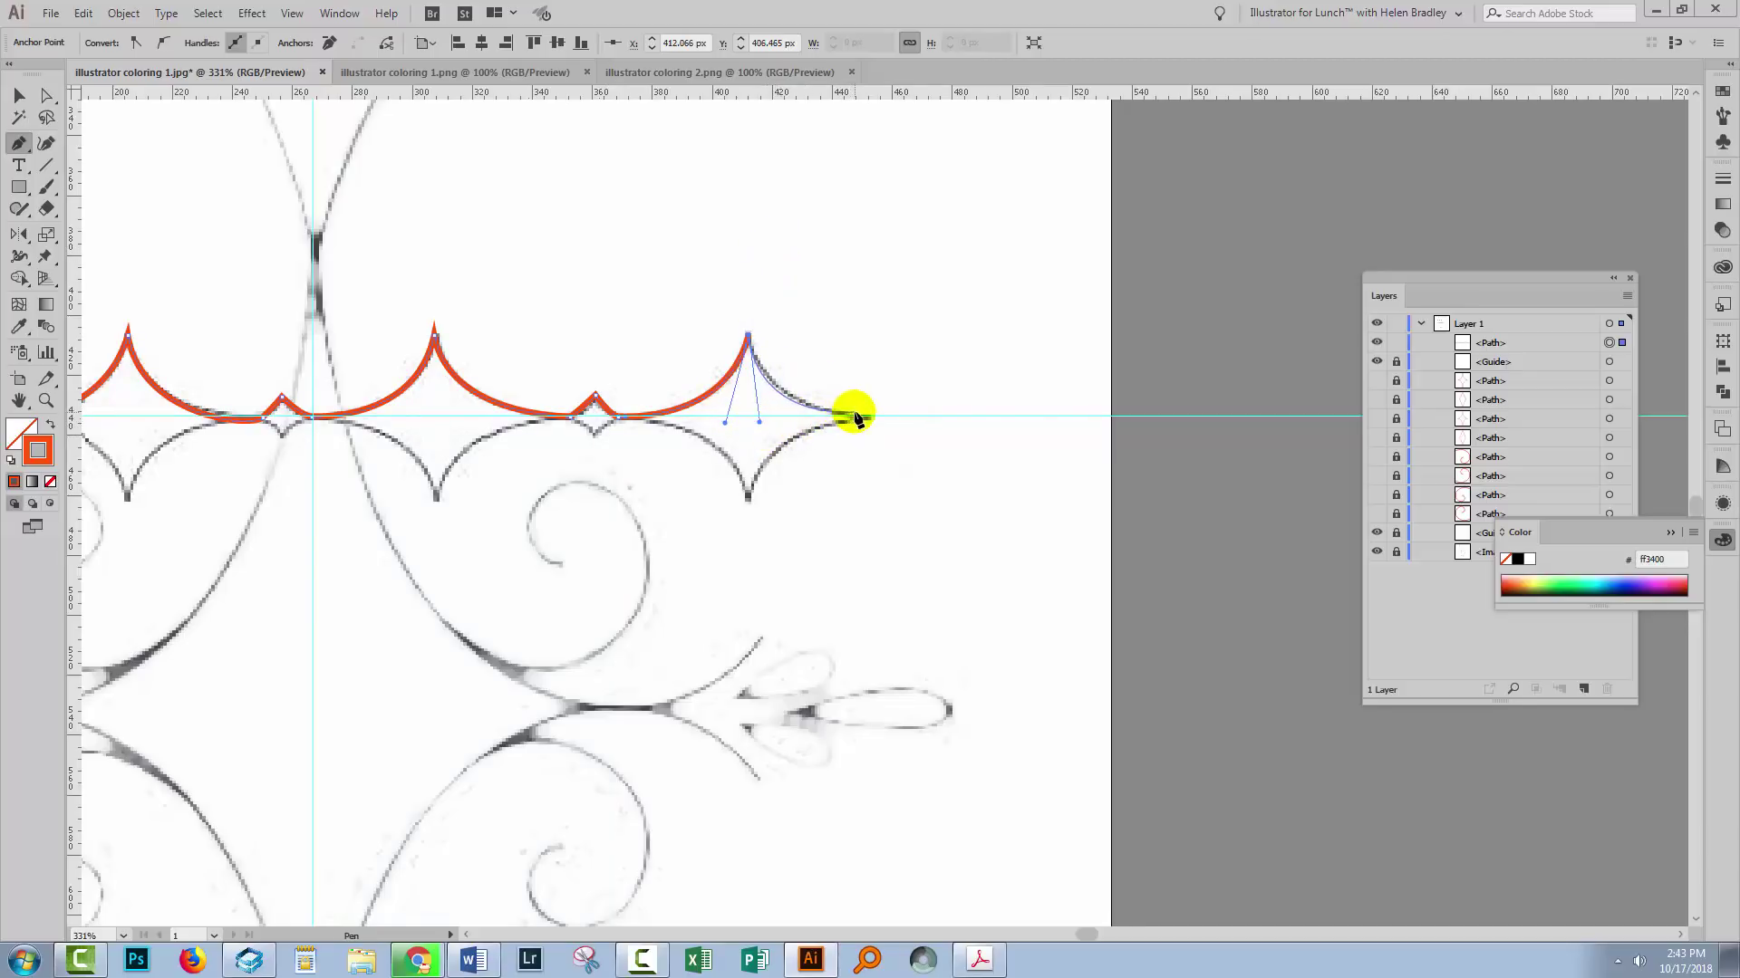
drag(878, 415, 865, 433)
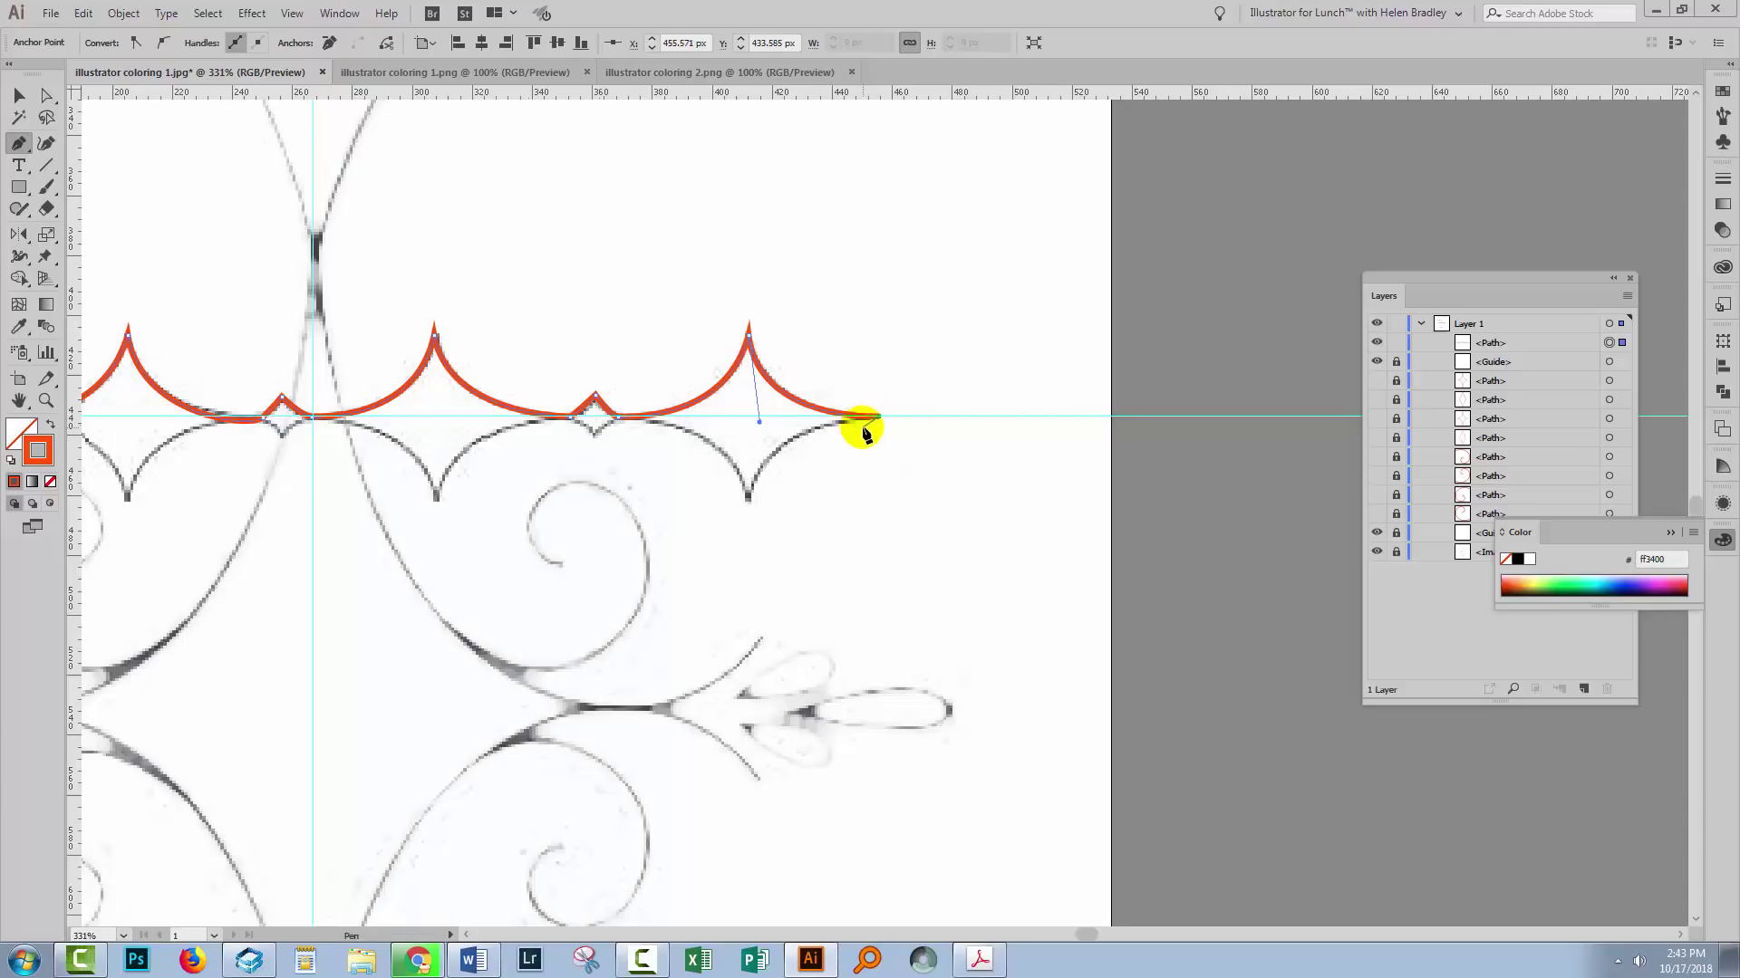
Hide the template image and nudge the tip anchor of the path's second small peak 1 px to the left.
drag(312, 452, 839, 427)
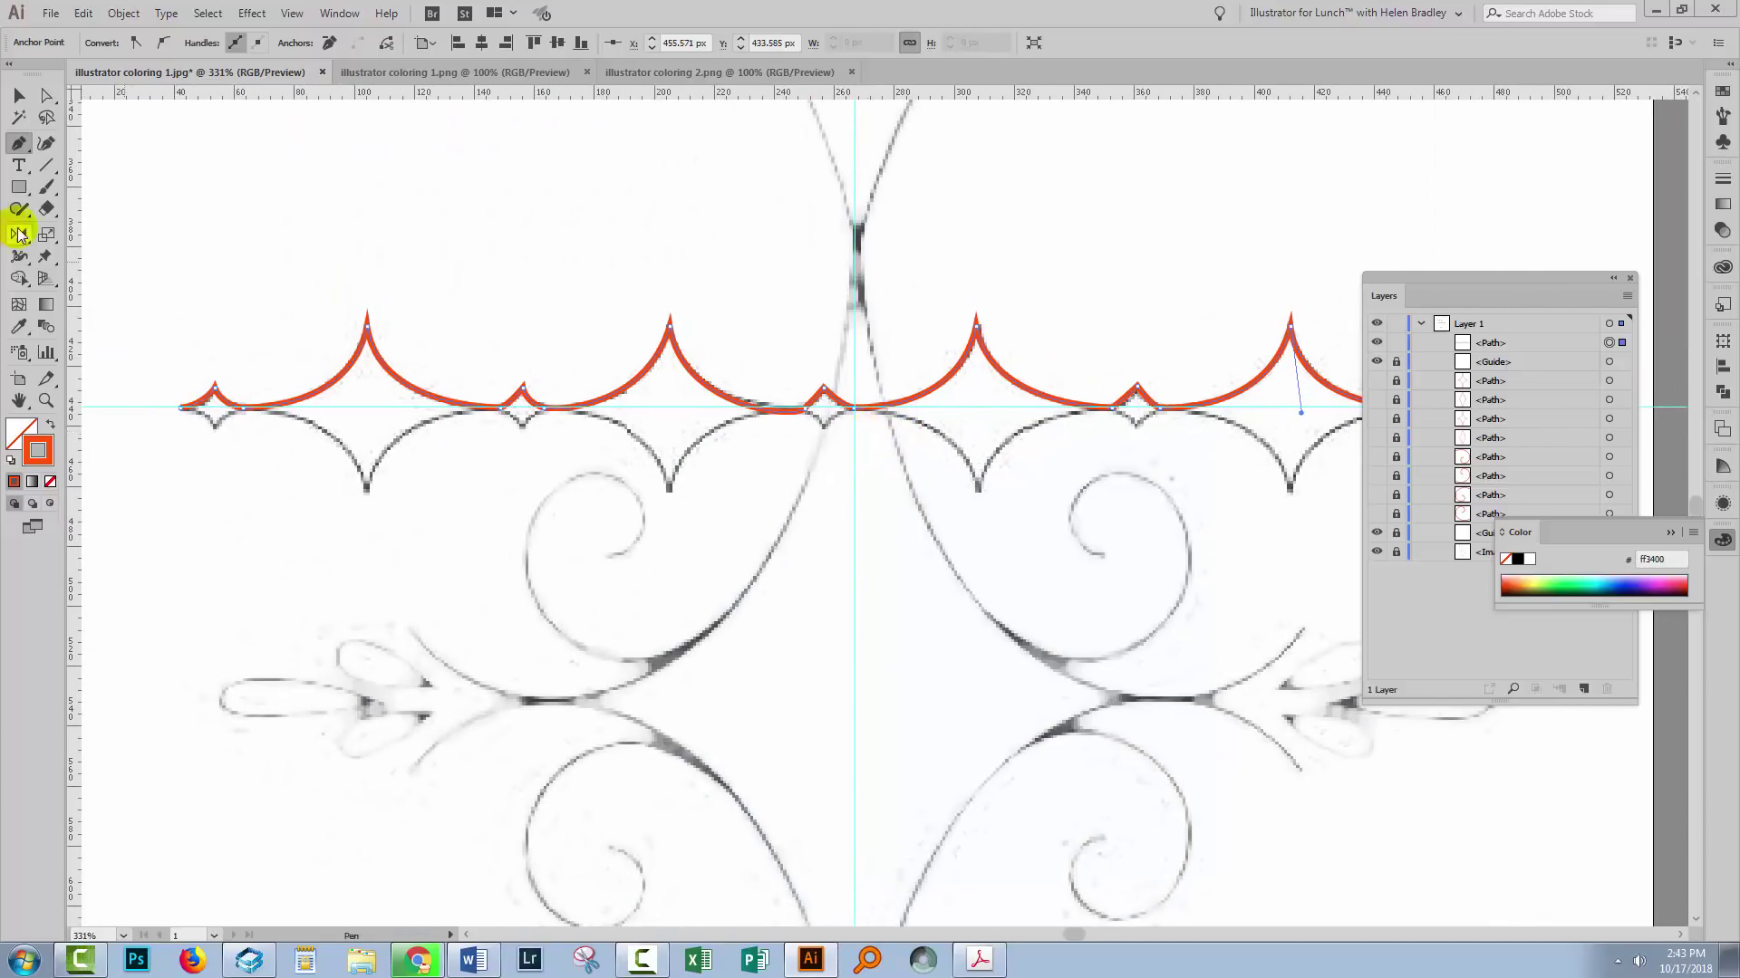
click(1377, 553)
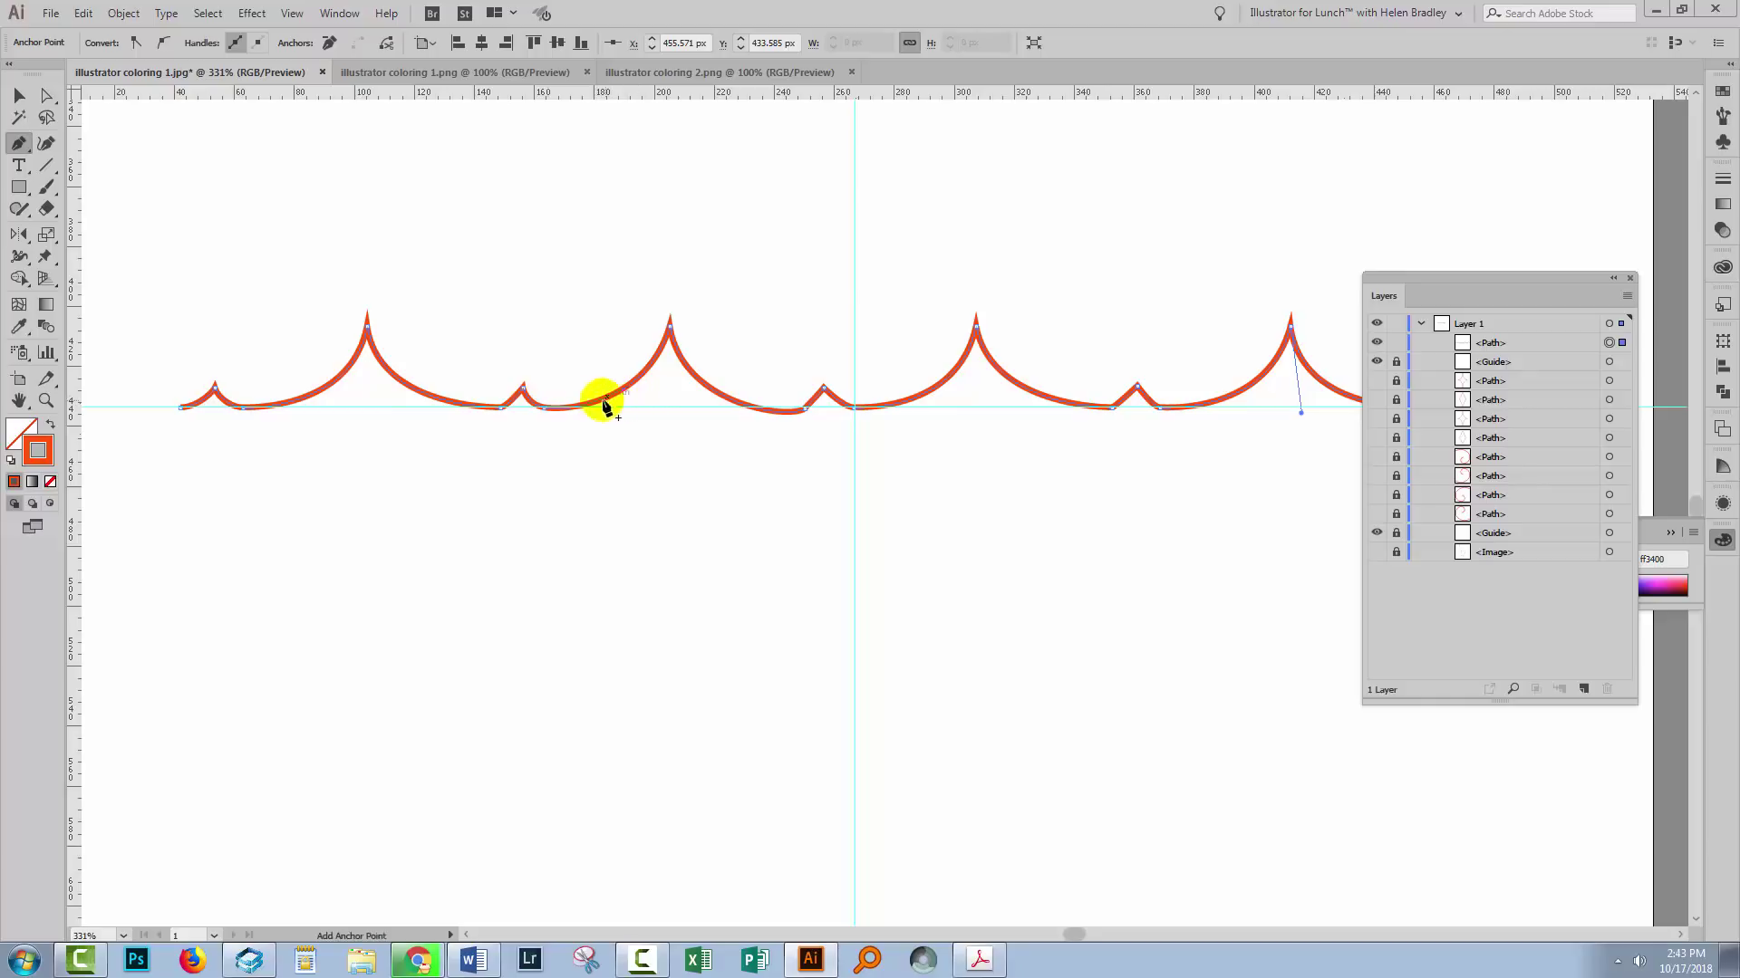
click(47, 94)
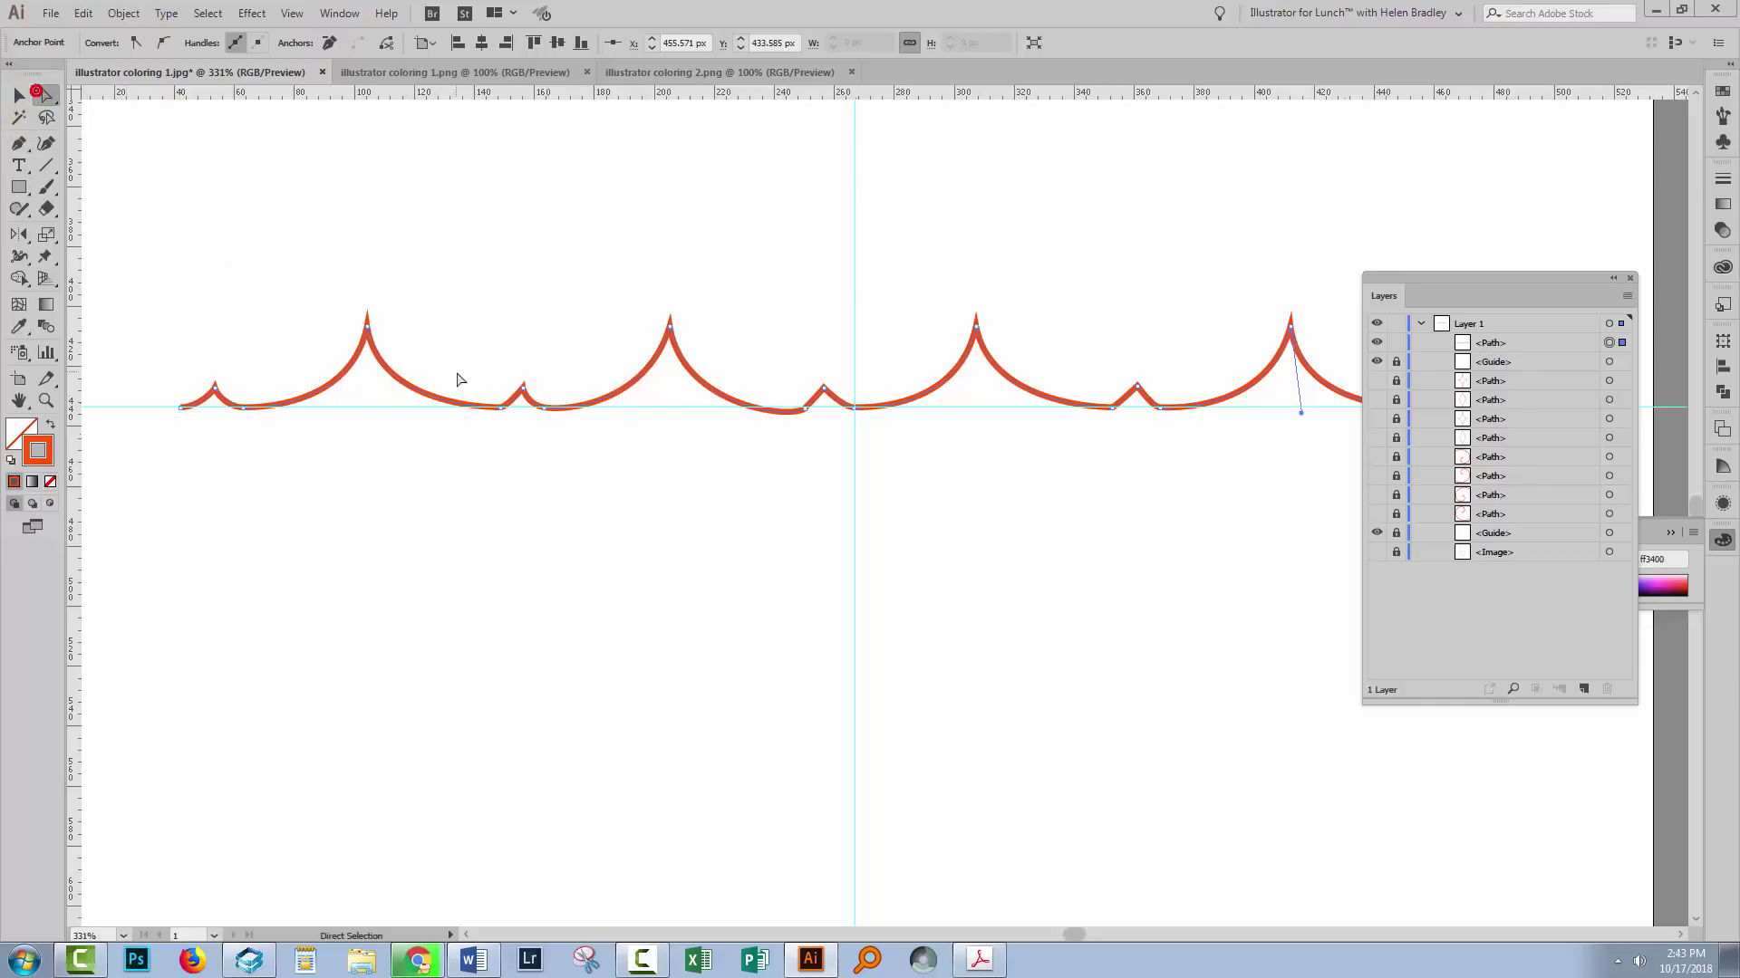
click(523, 388)
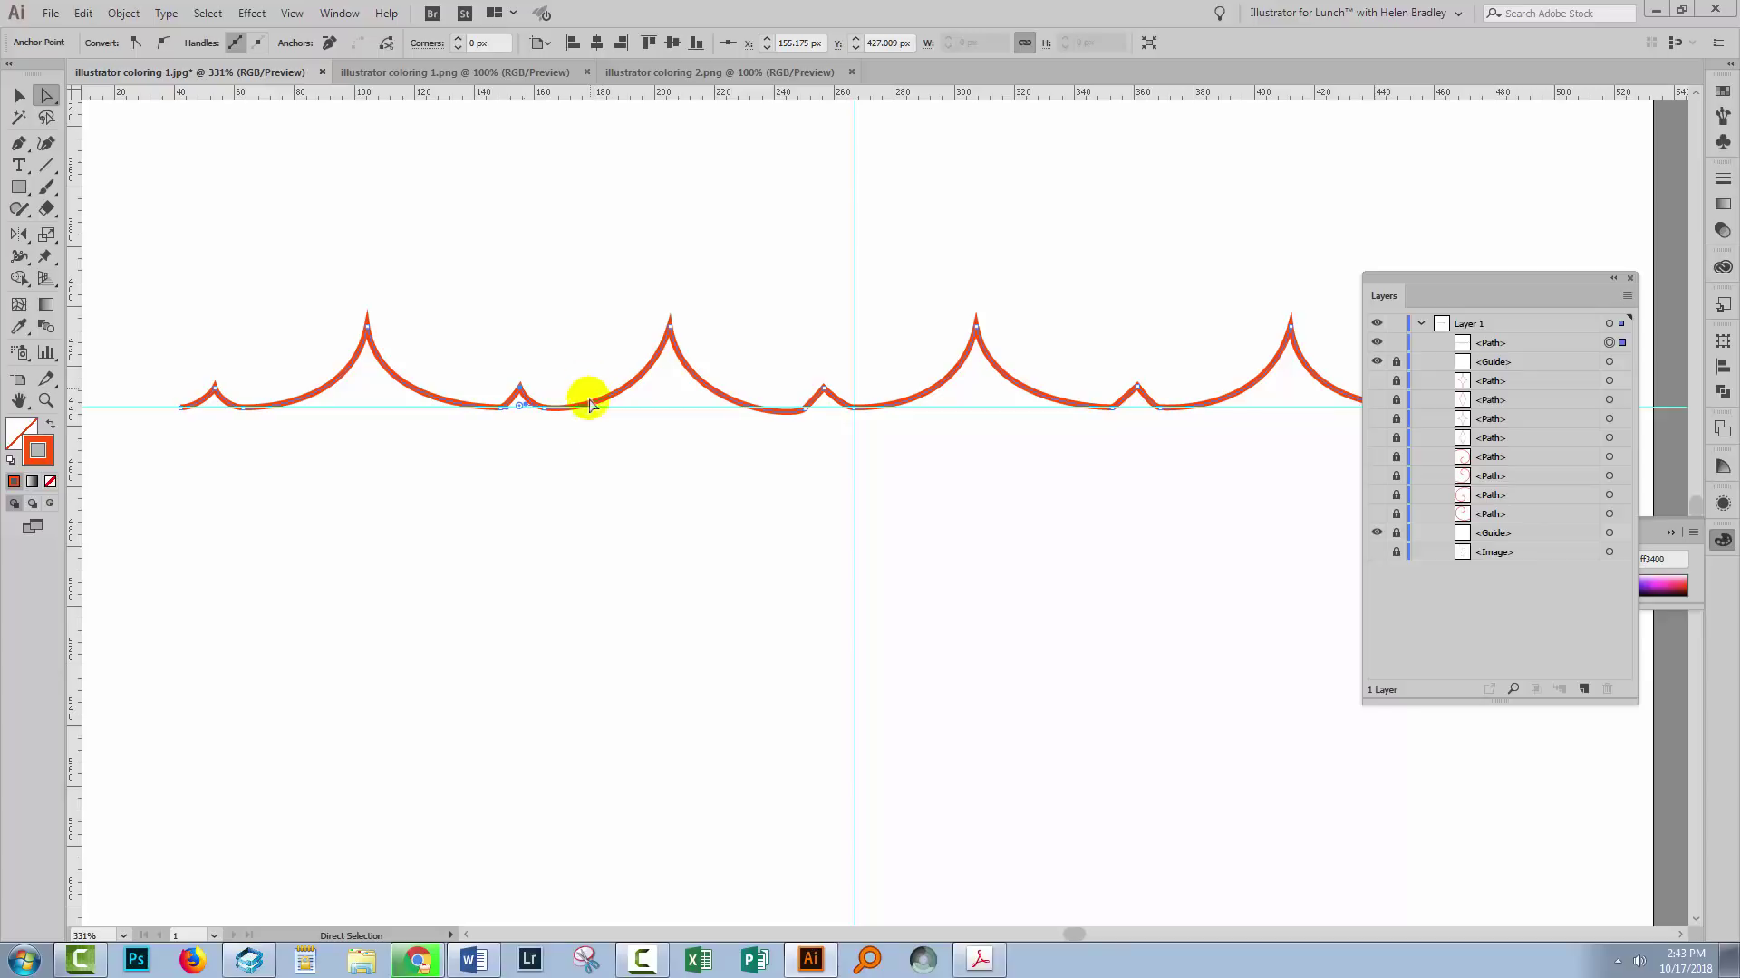
Move the Layers panel clear of the path's last peak, and give the path's stroke a round cap and round corner join.
click(805, 416)
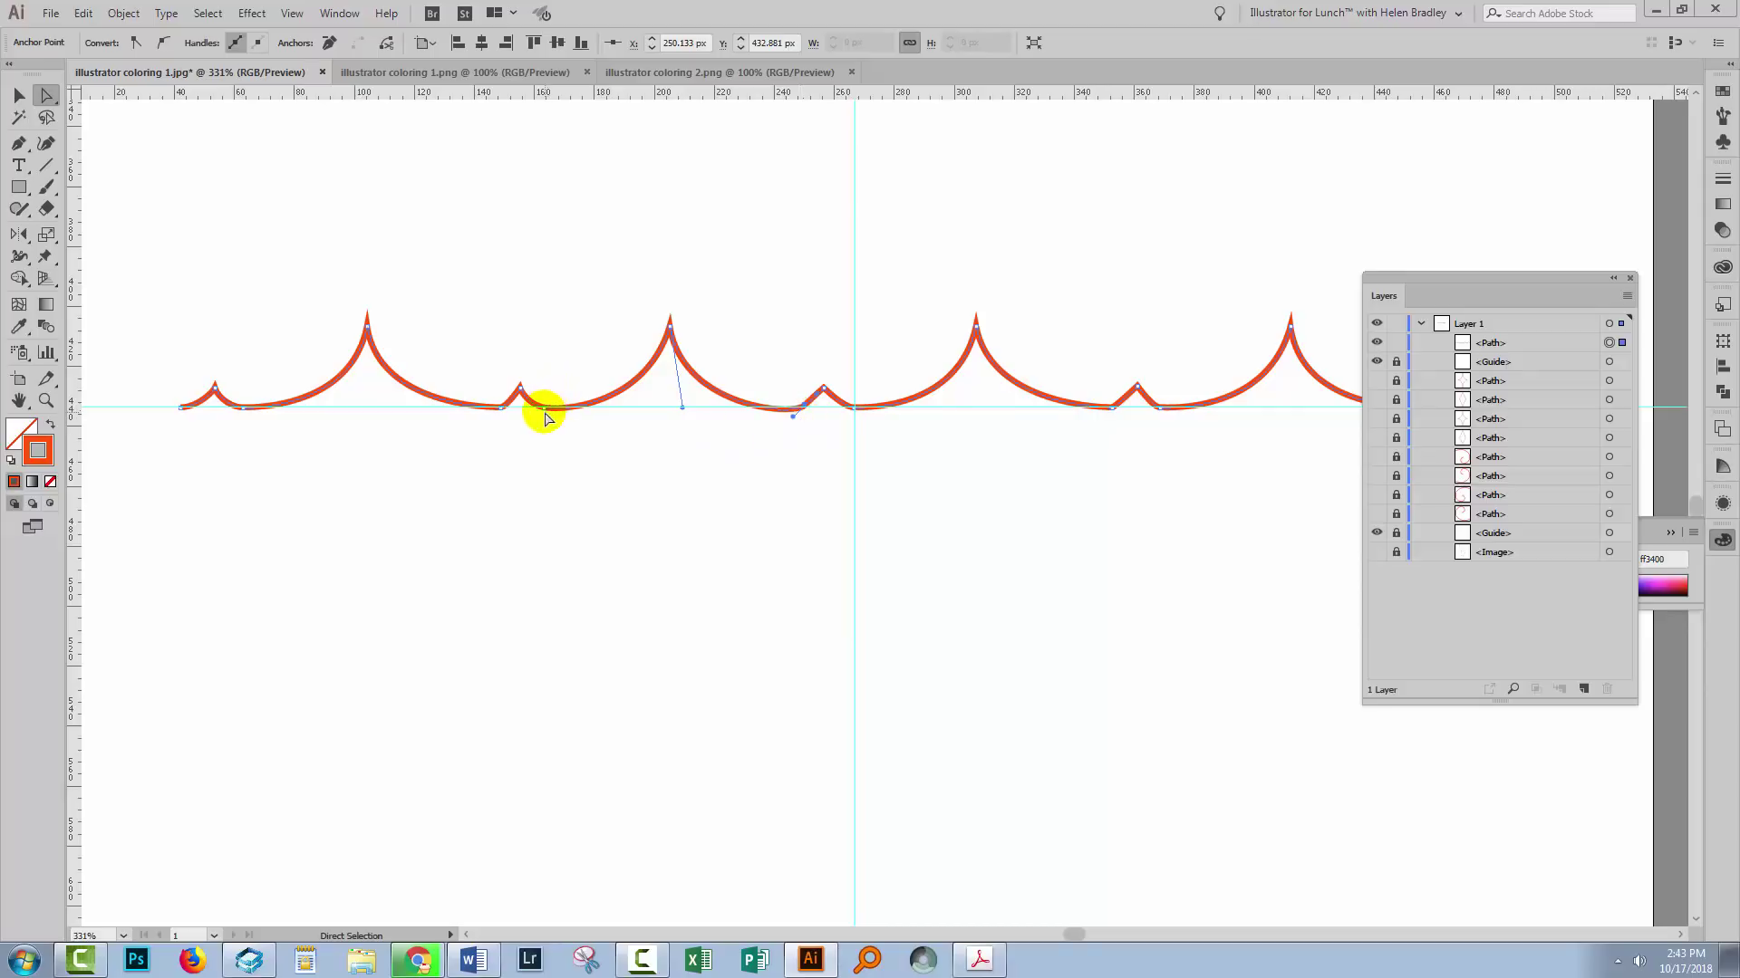
drag(1397, 280, 1499, 386)
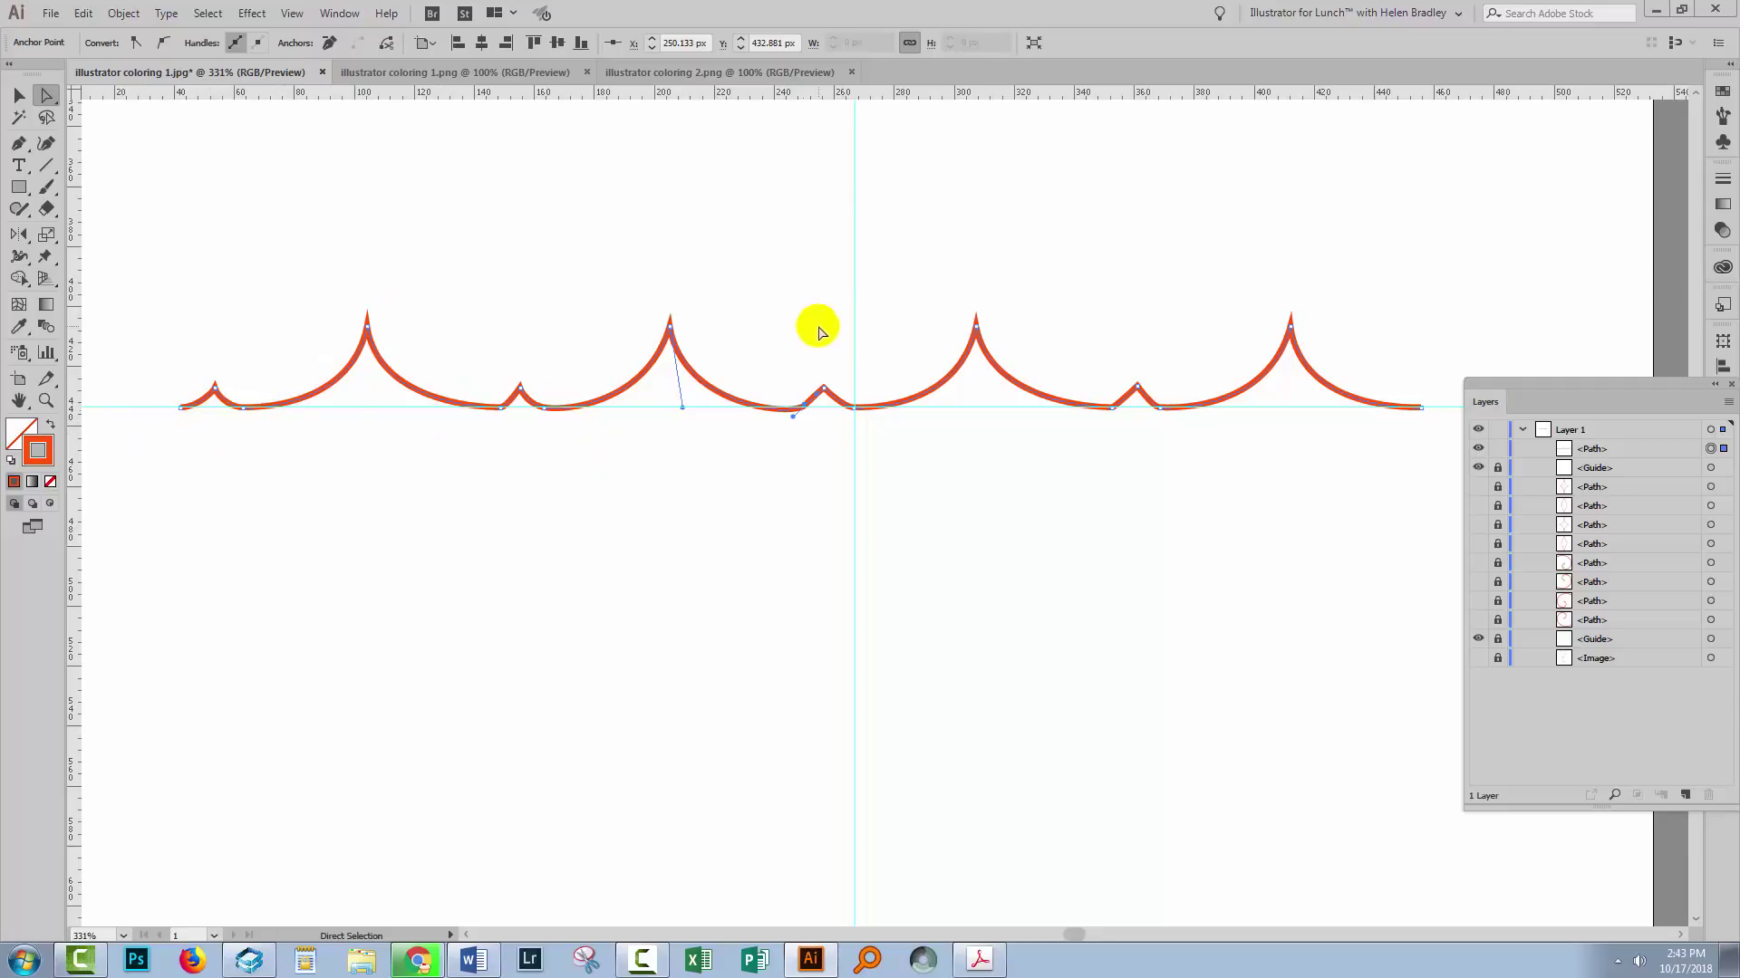
click(16, 96)
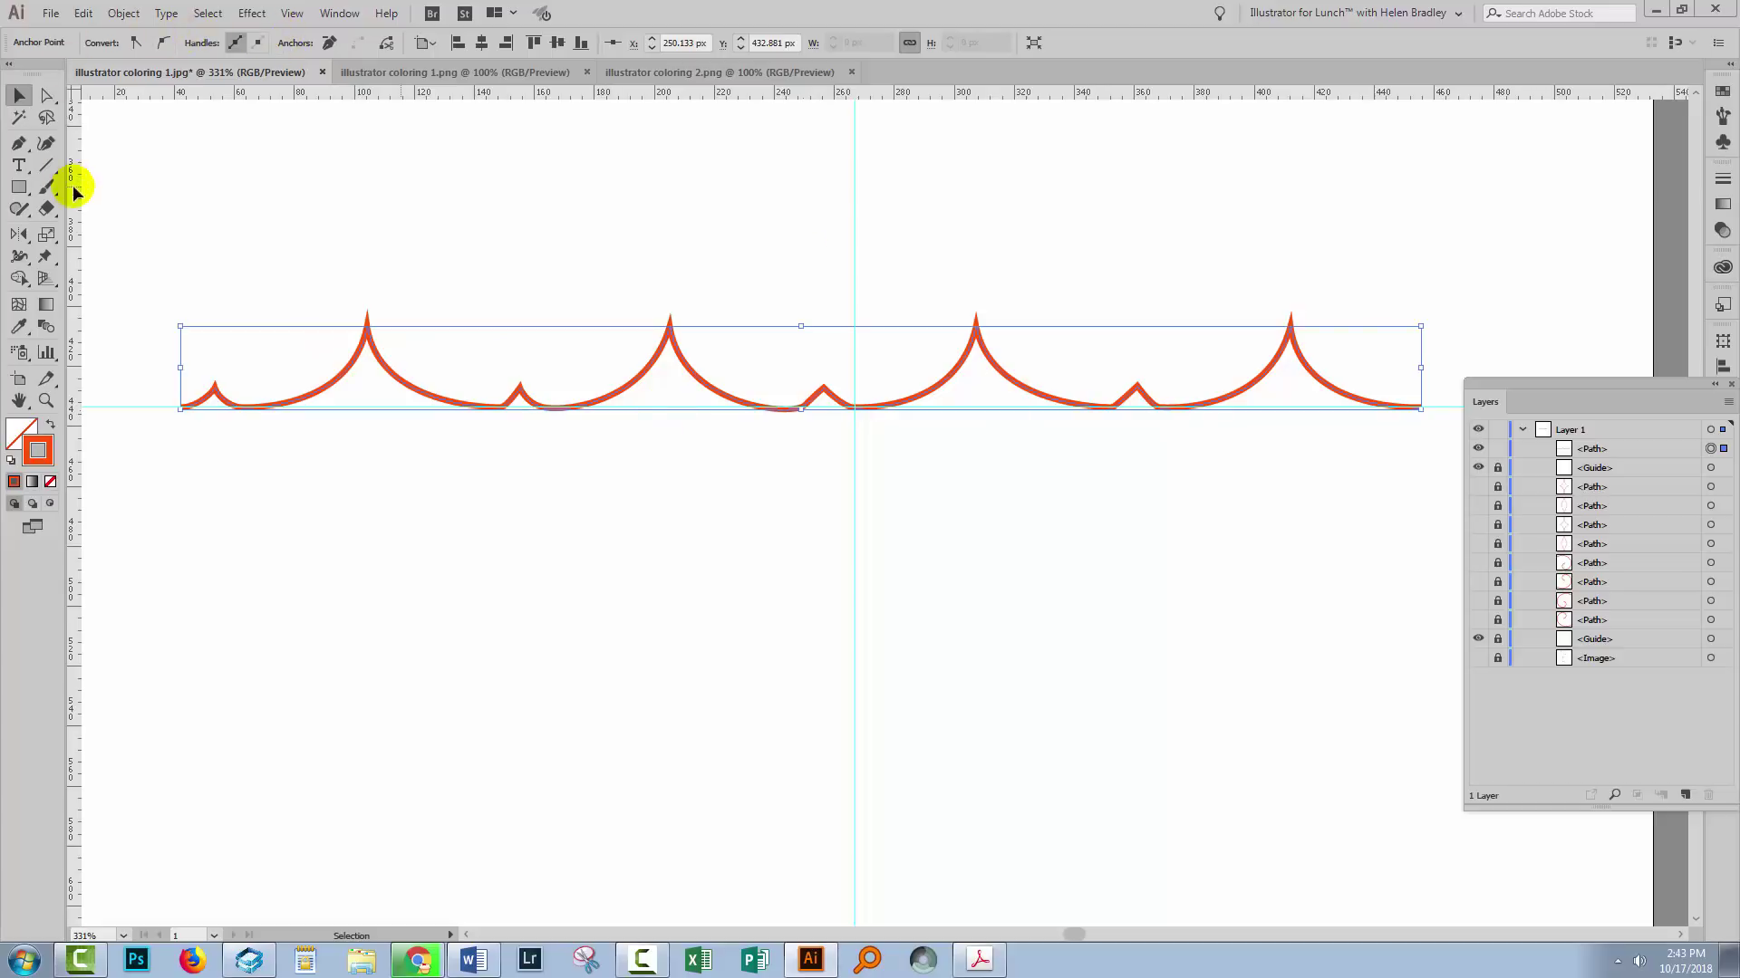
click(340, 13)
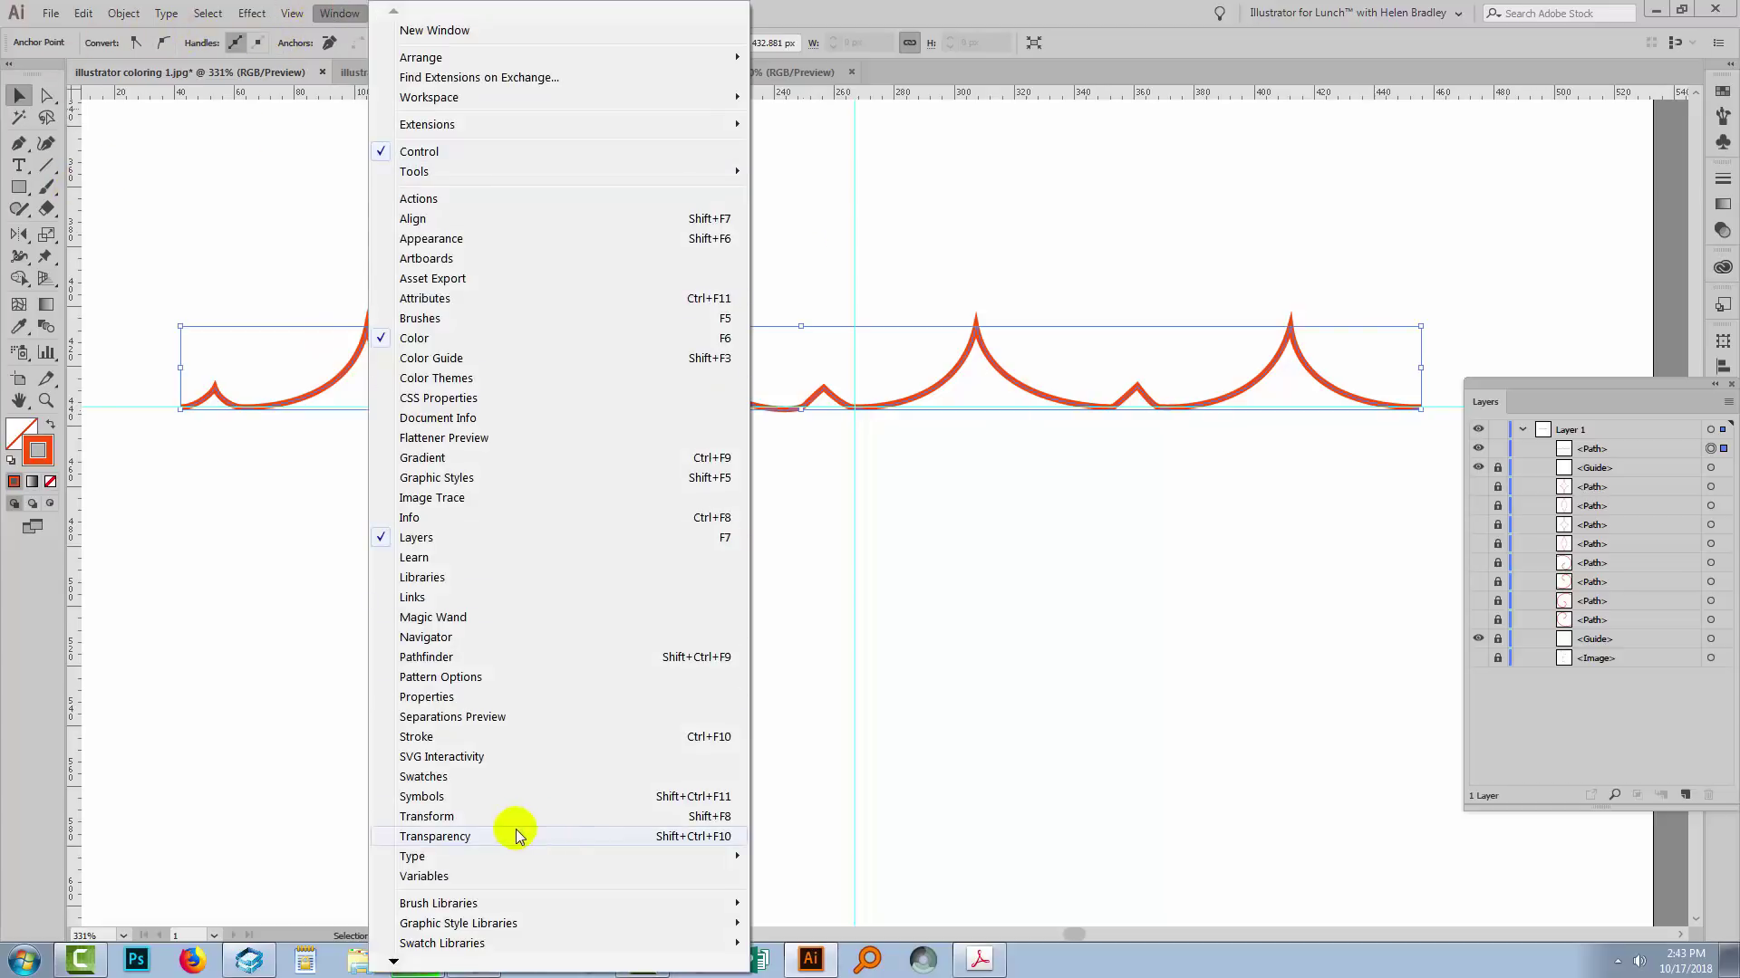
click(416, 737)
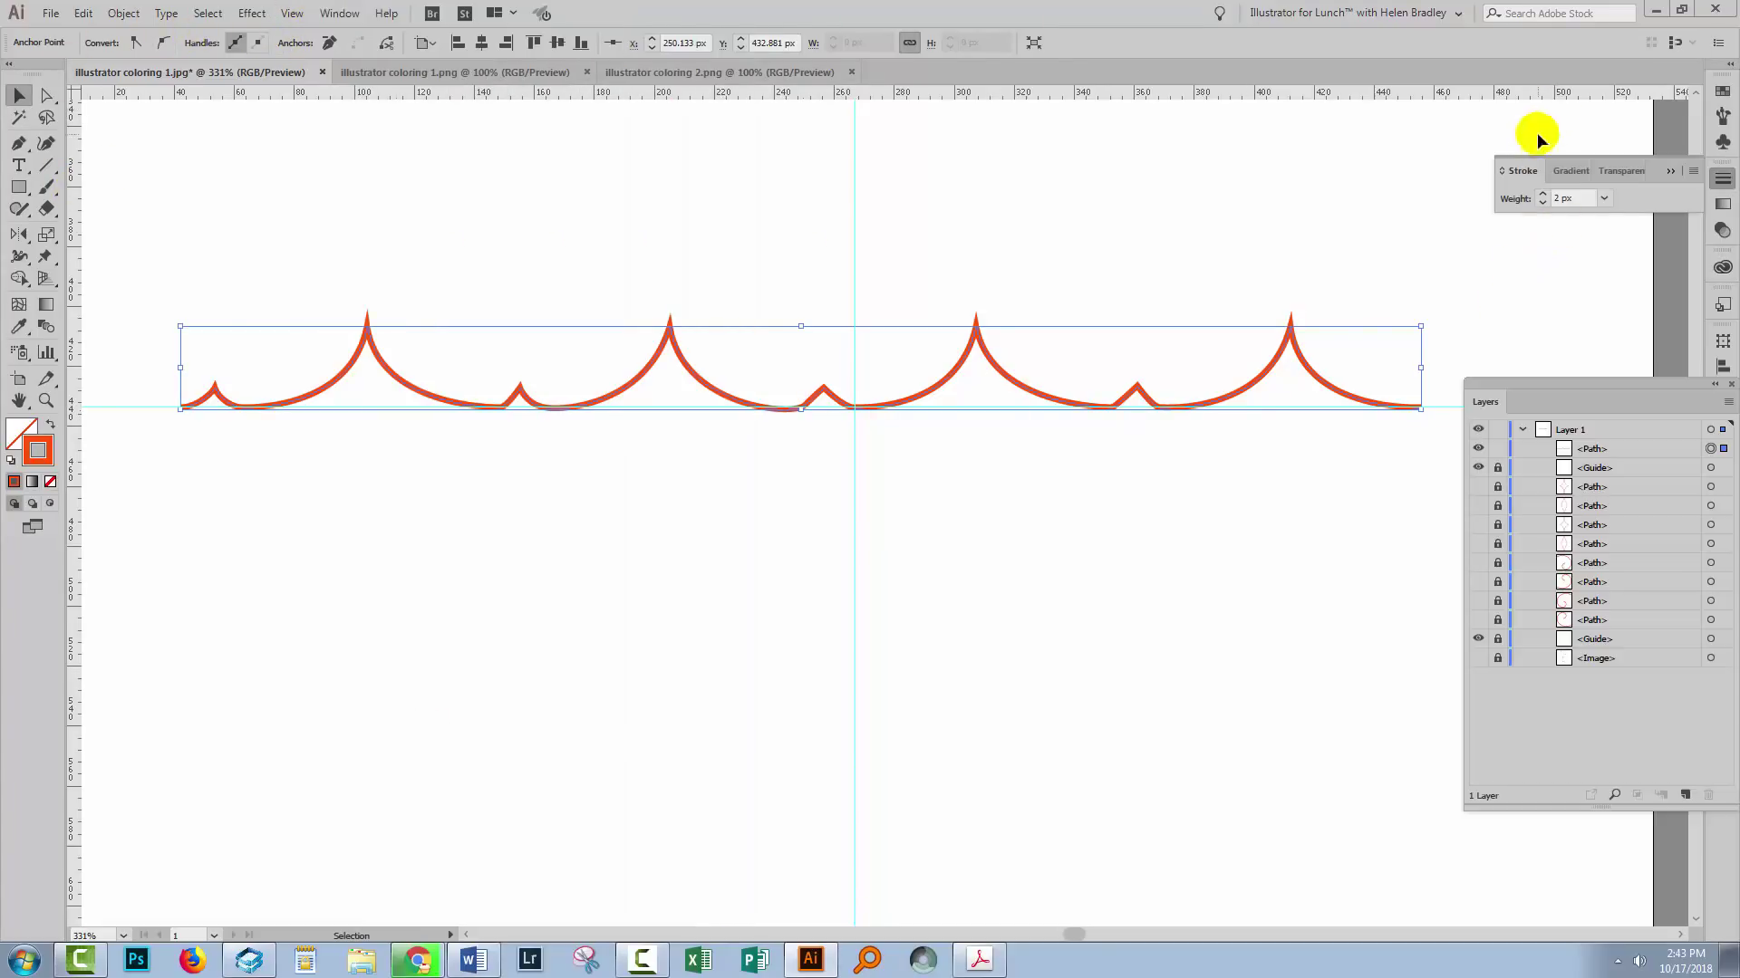
click(1500, 172)
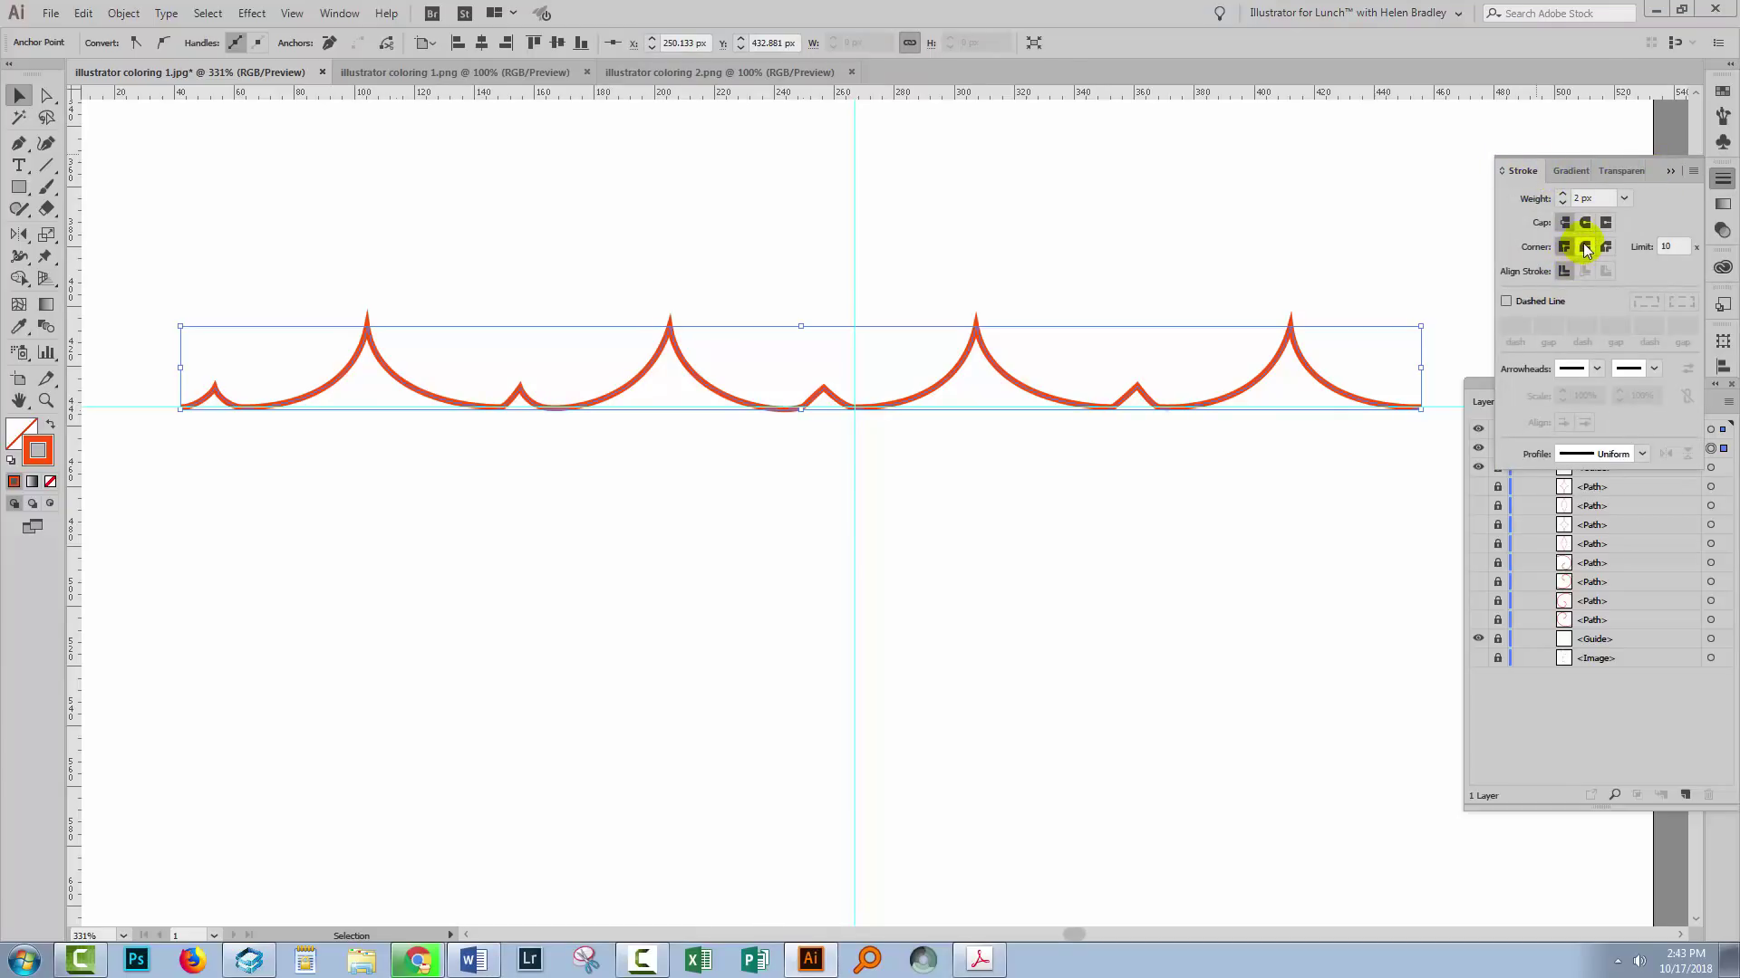
click(1584, 246)
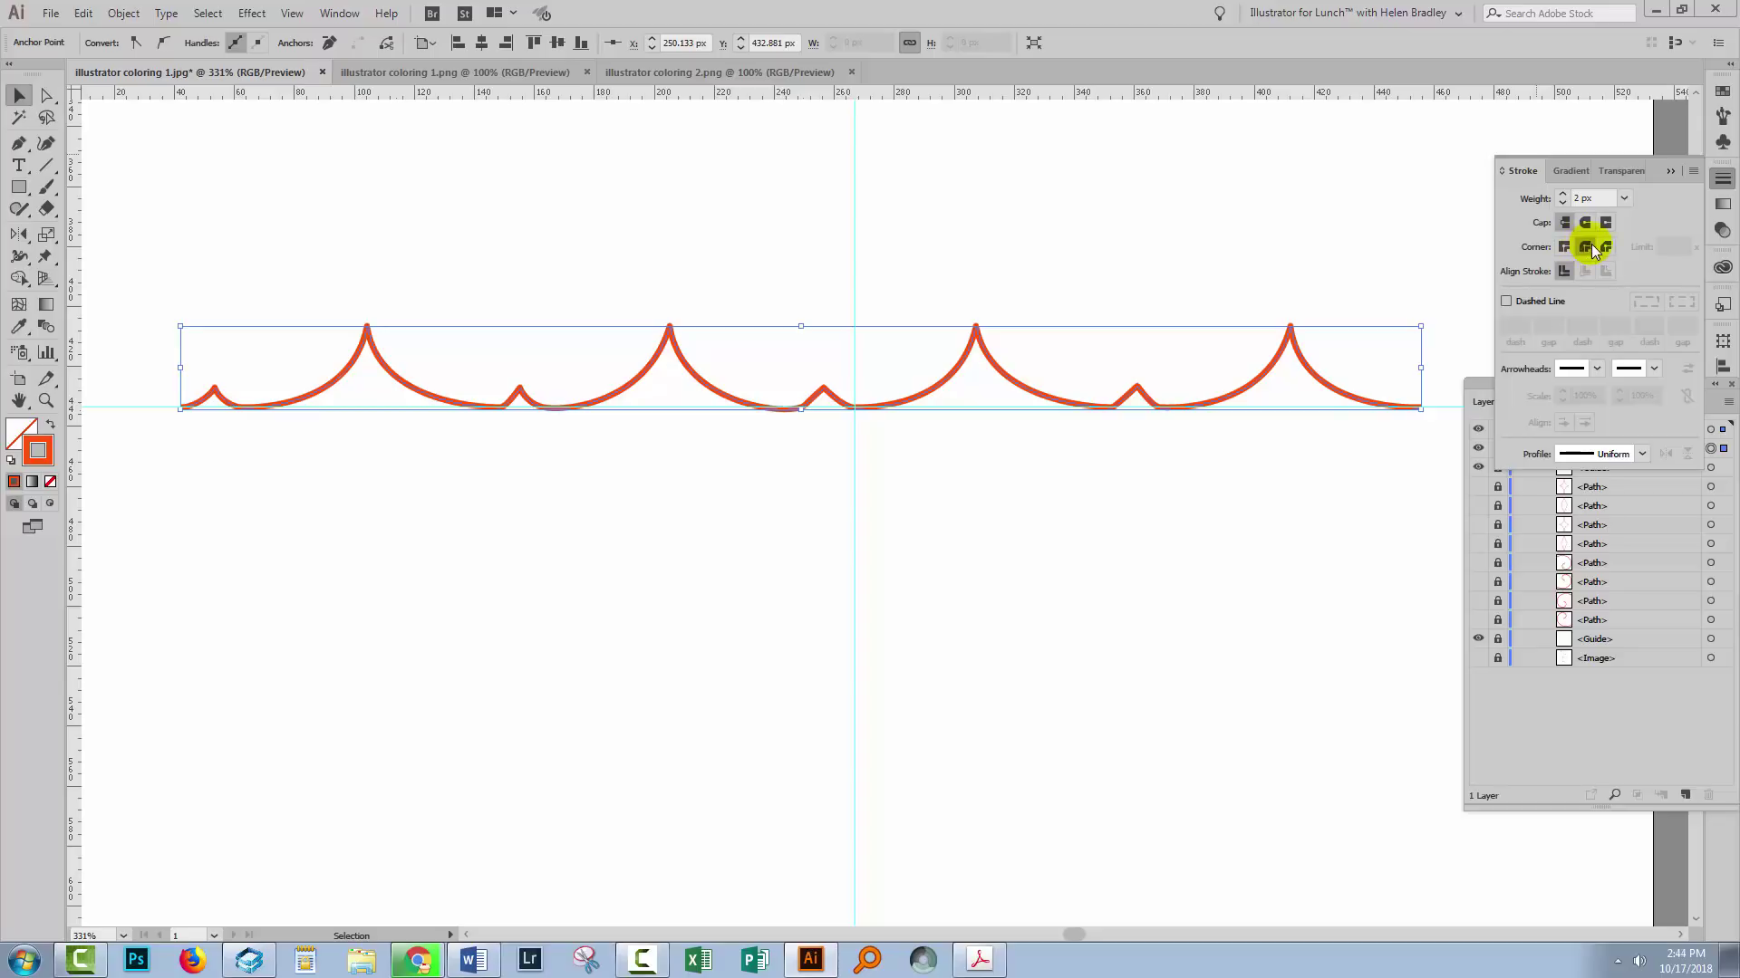
click(1586, 248)
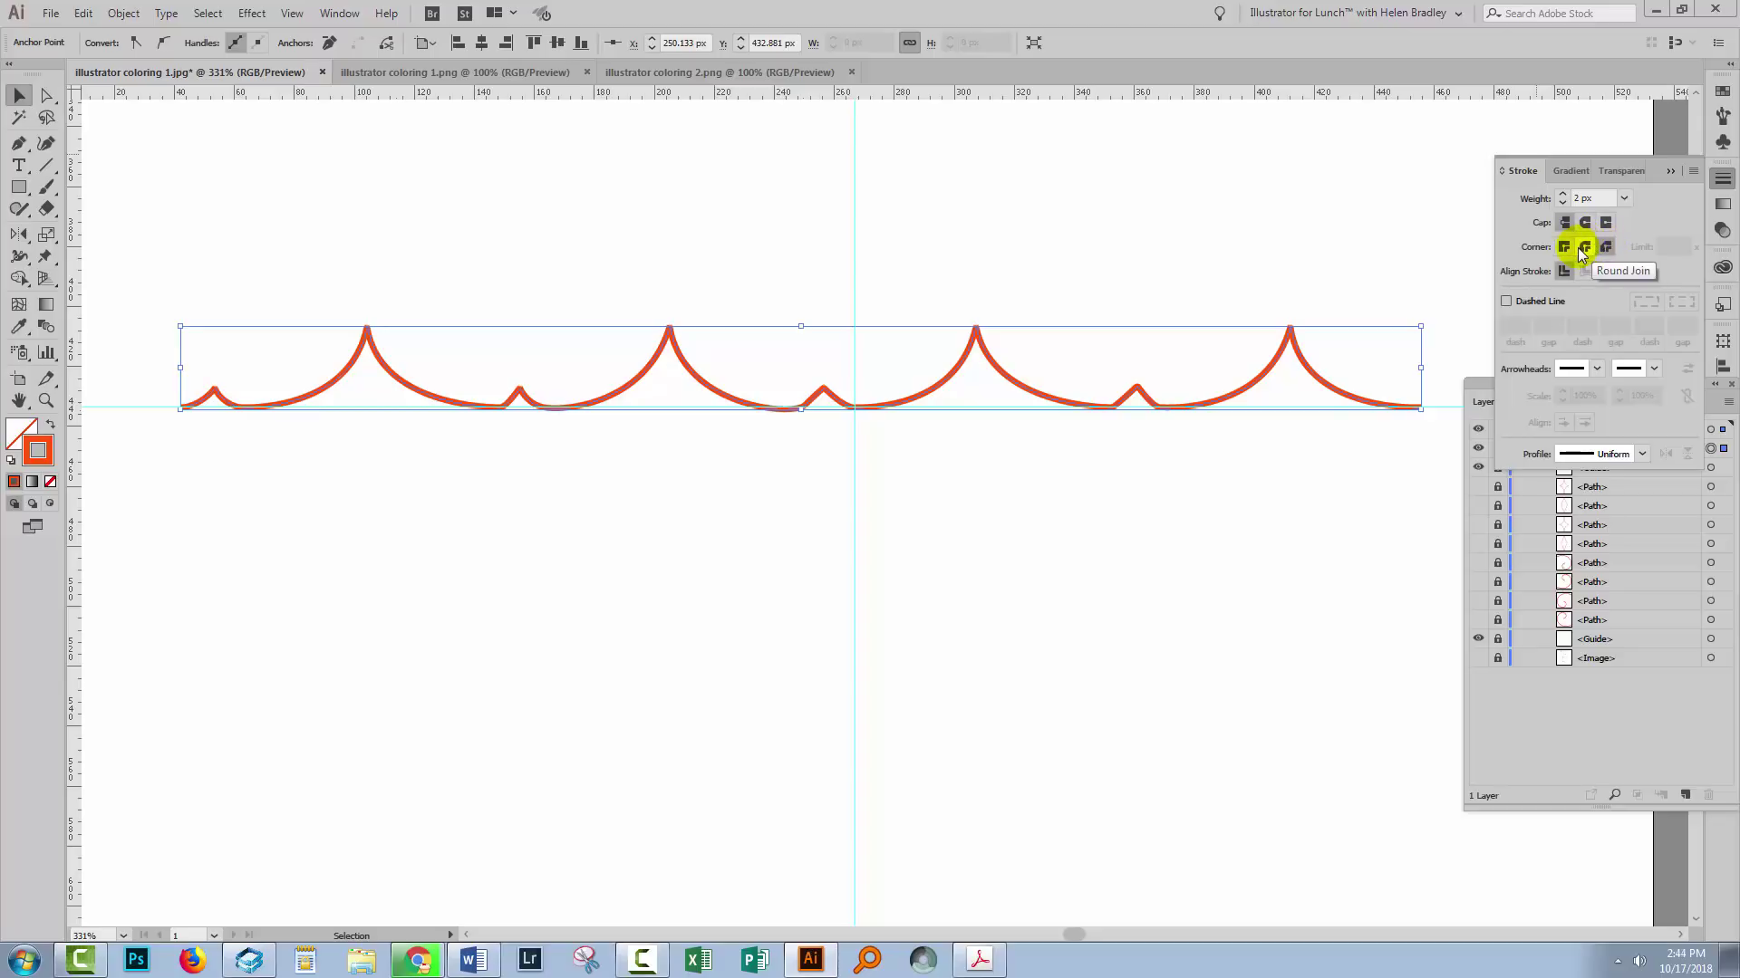
click(1586, 223)
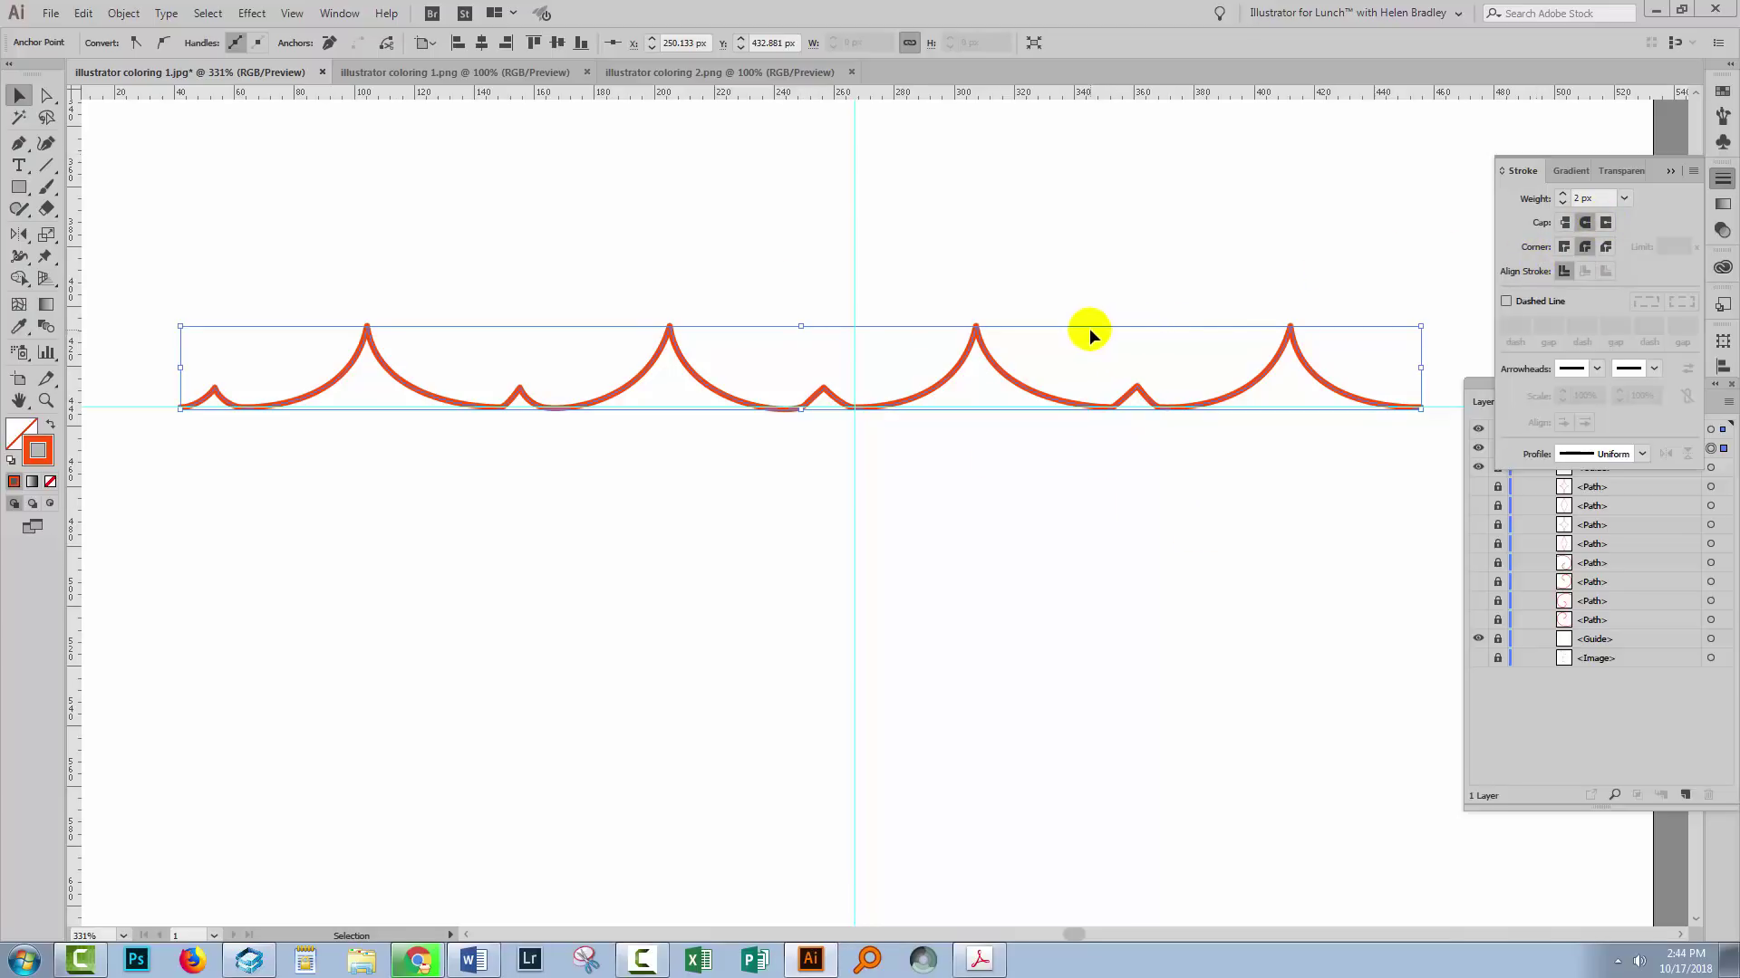
click(1093, 257)
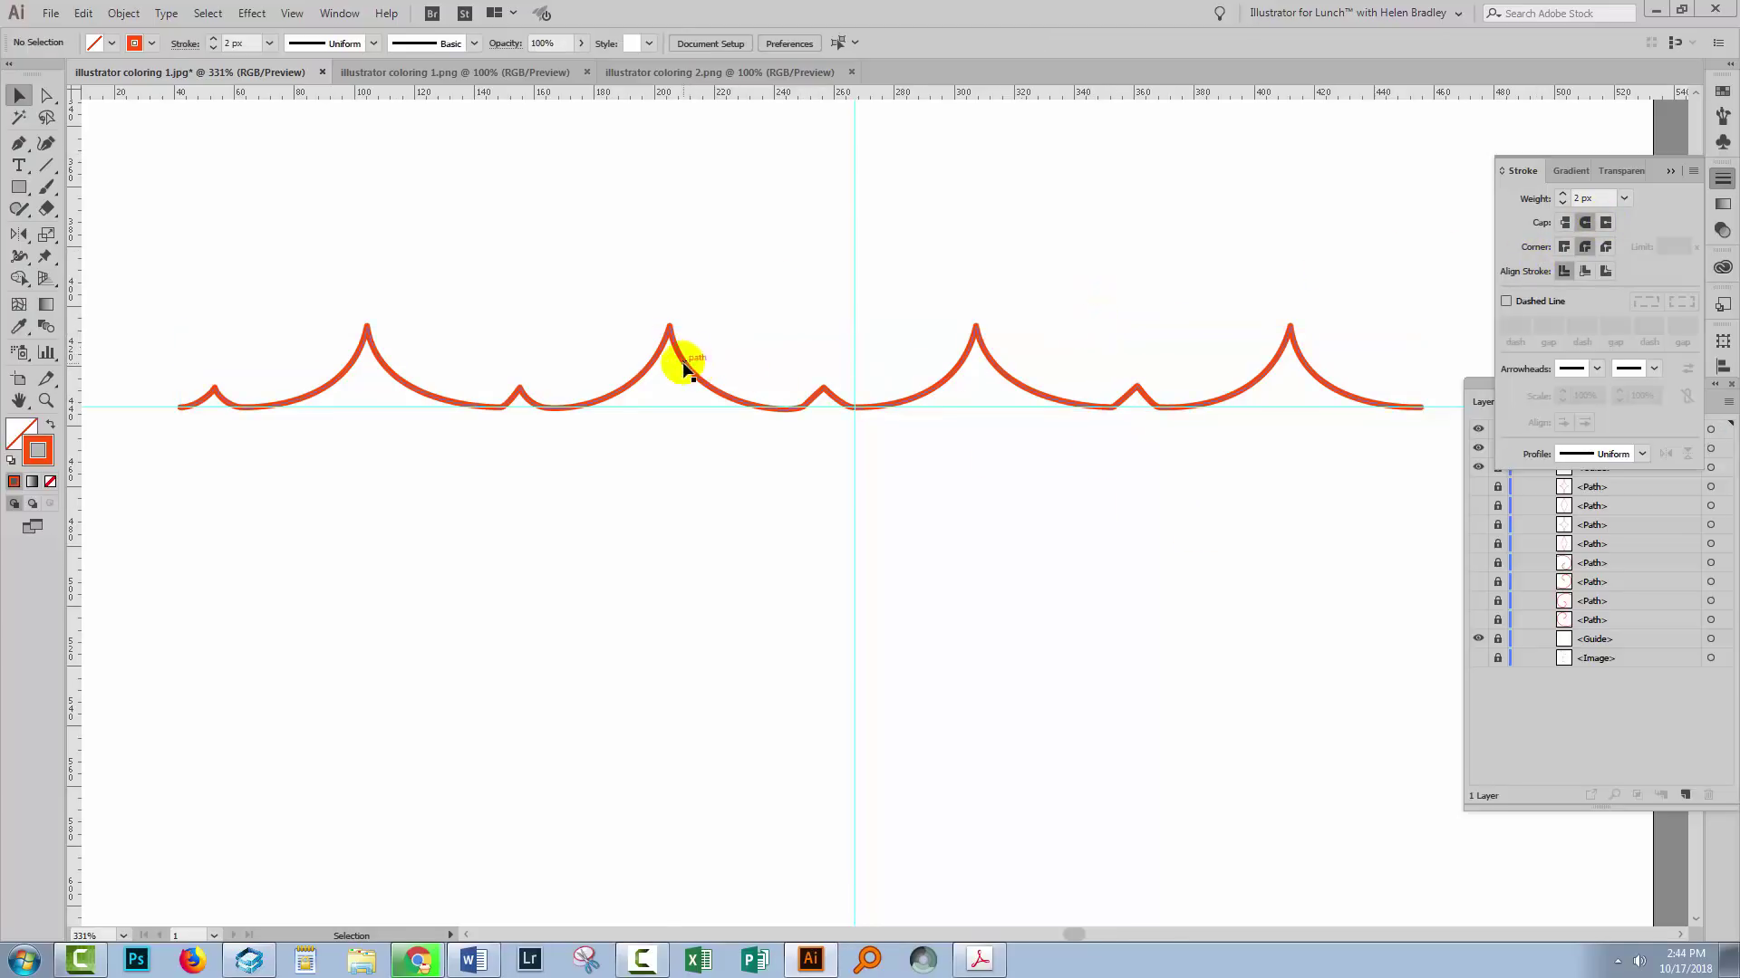
Reflect a copy of the path across the horizontal guide to form the lower half of the star row.
drag(653, 318, 528, 358)
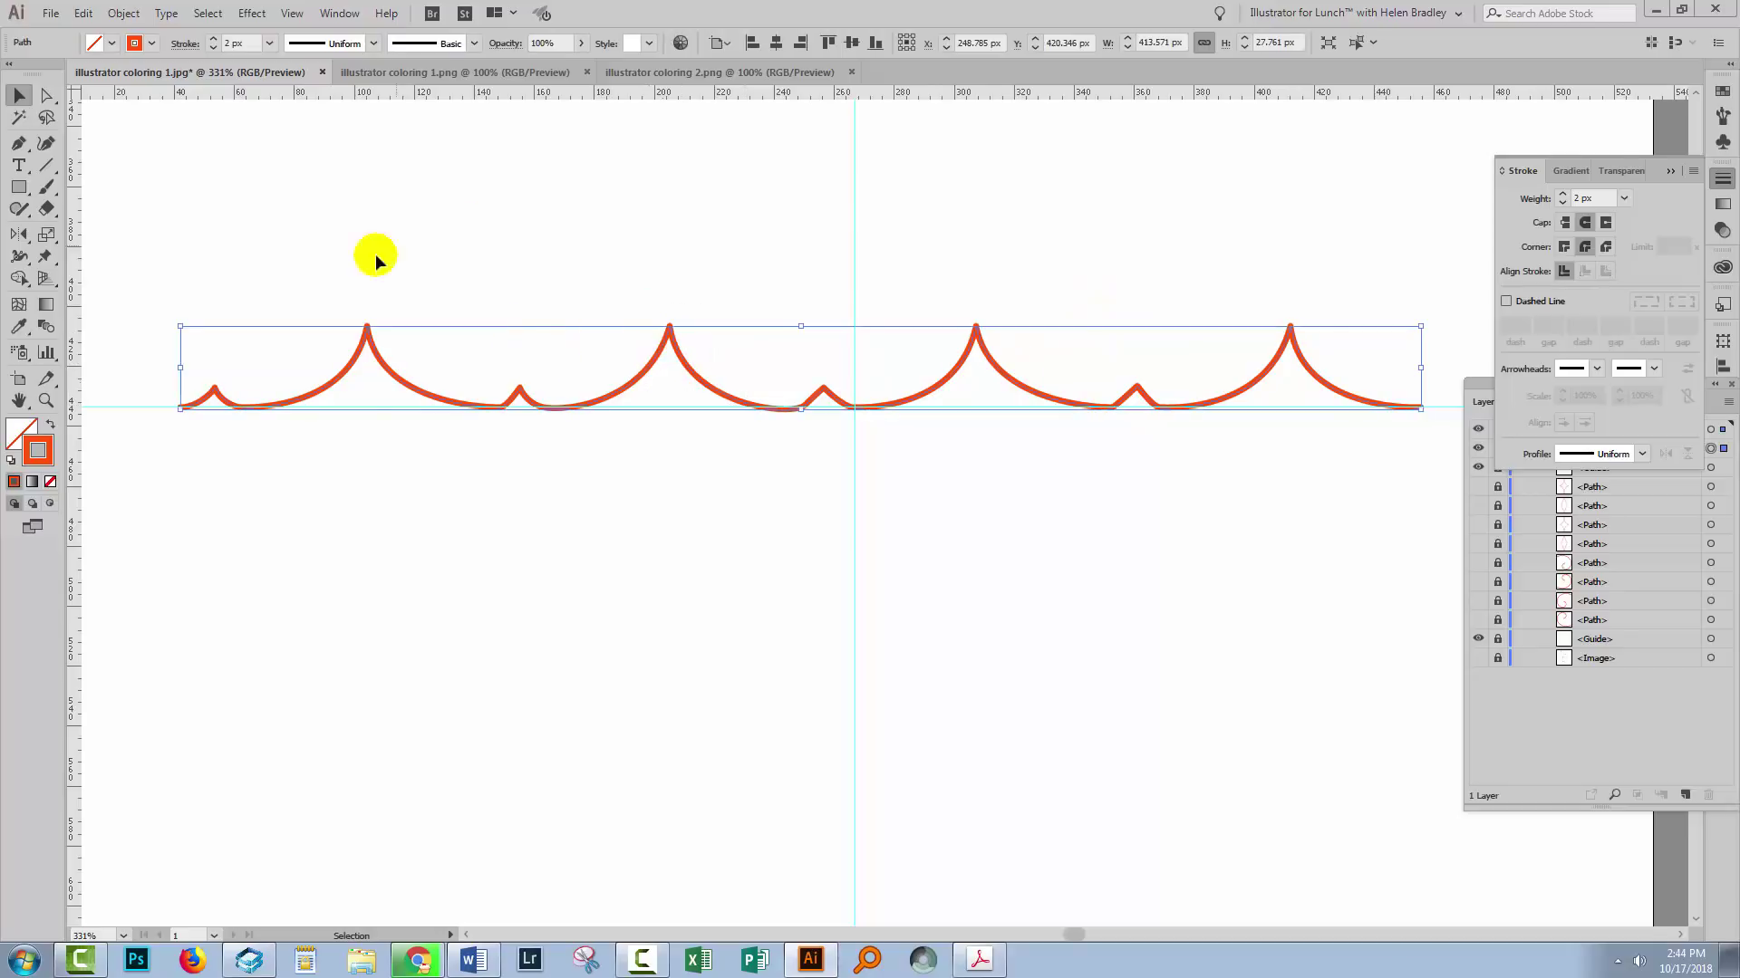
click(18, 234)
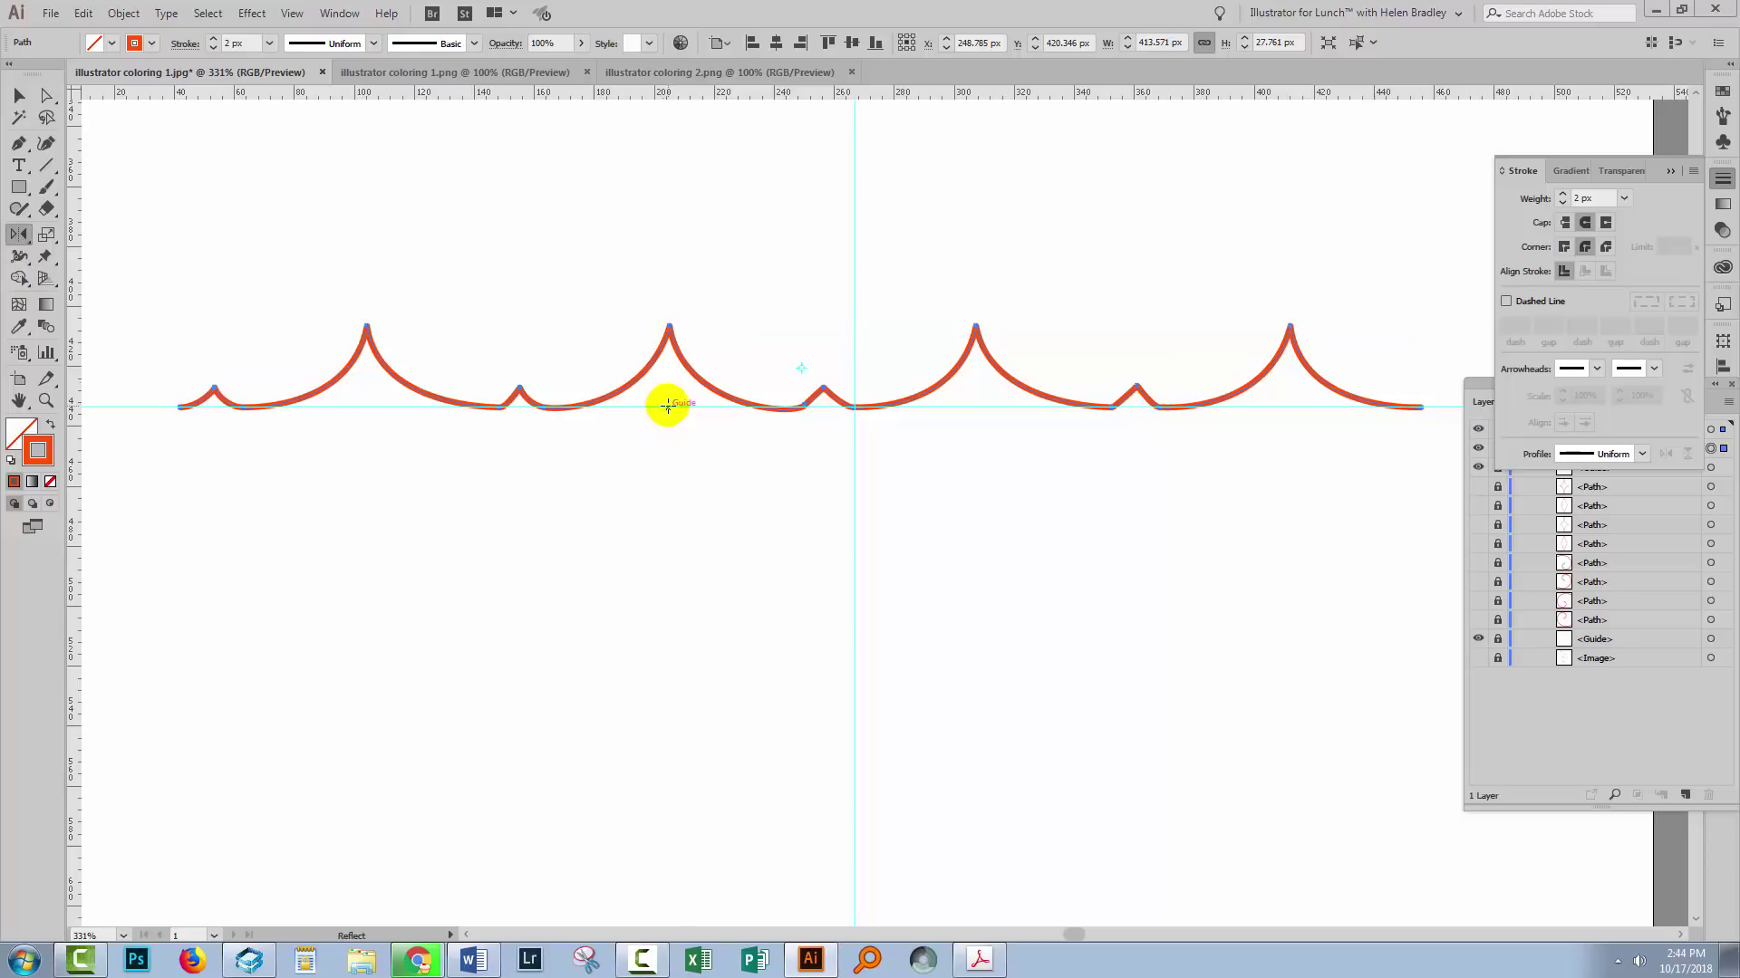
alt+click(667, 406)
click(1098, 356)
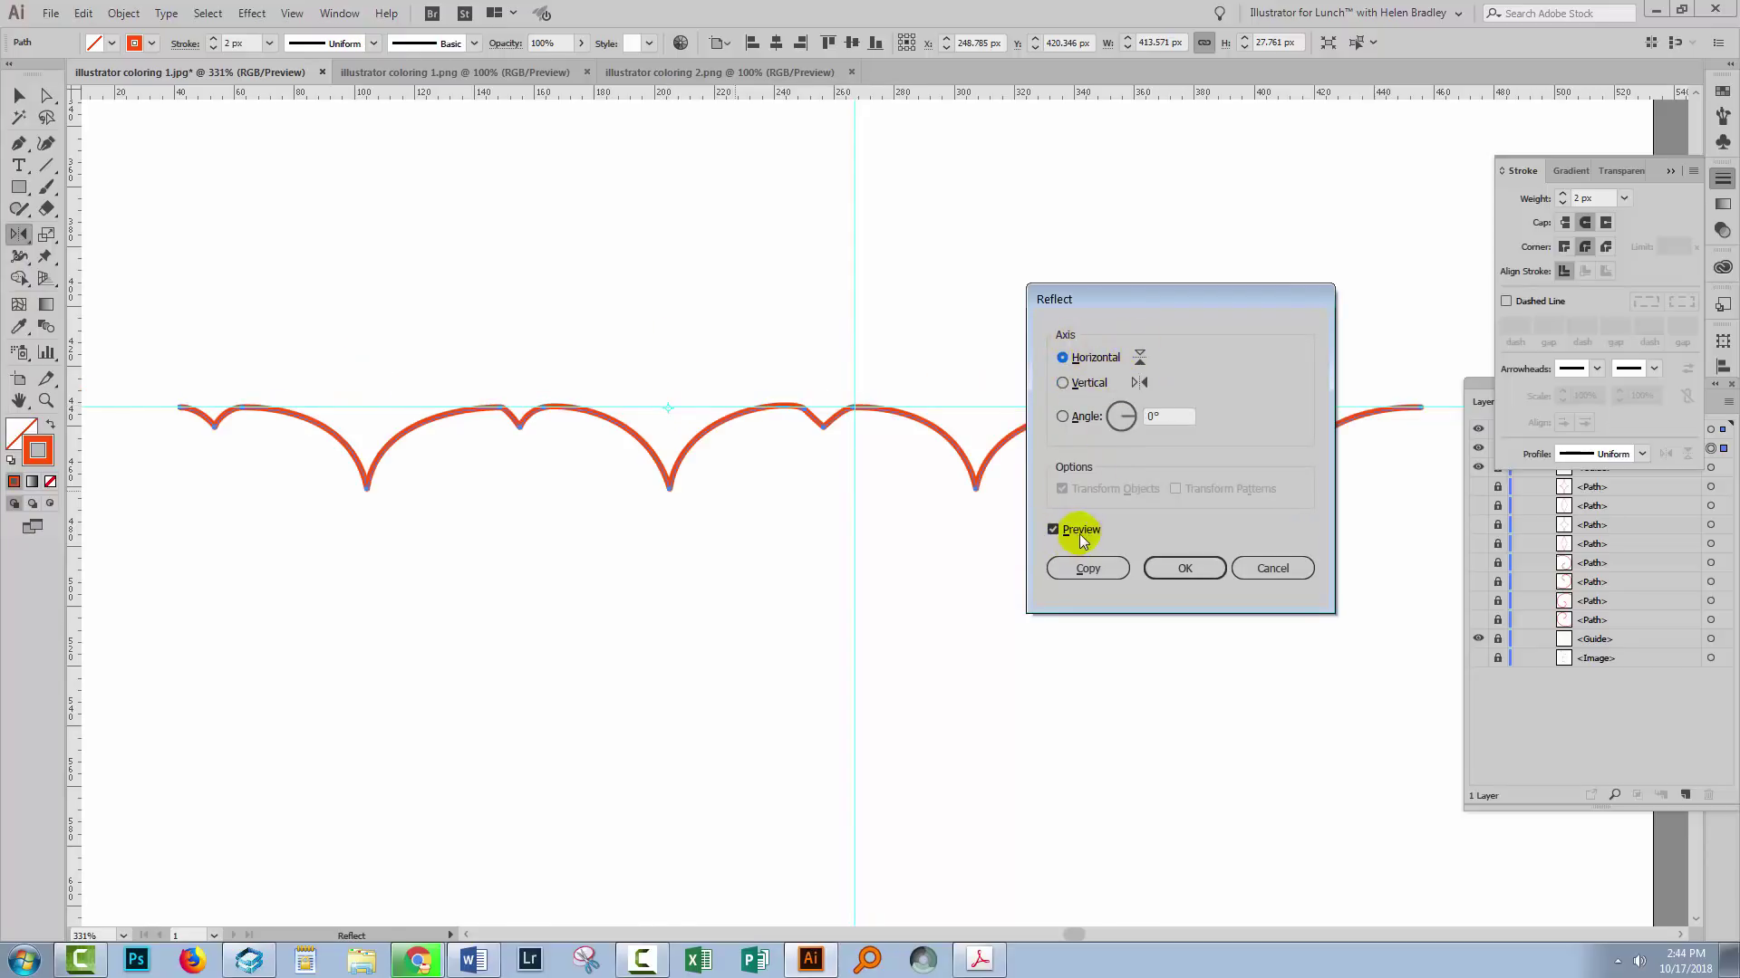
click(1076, 571)
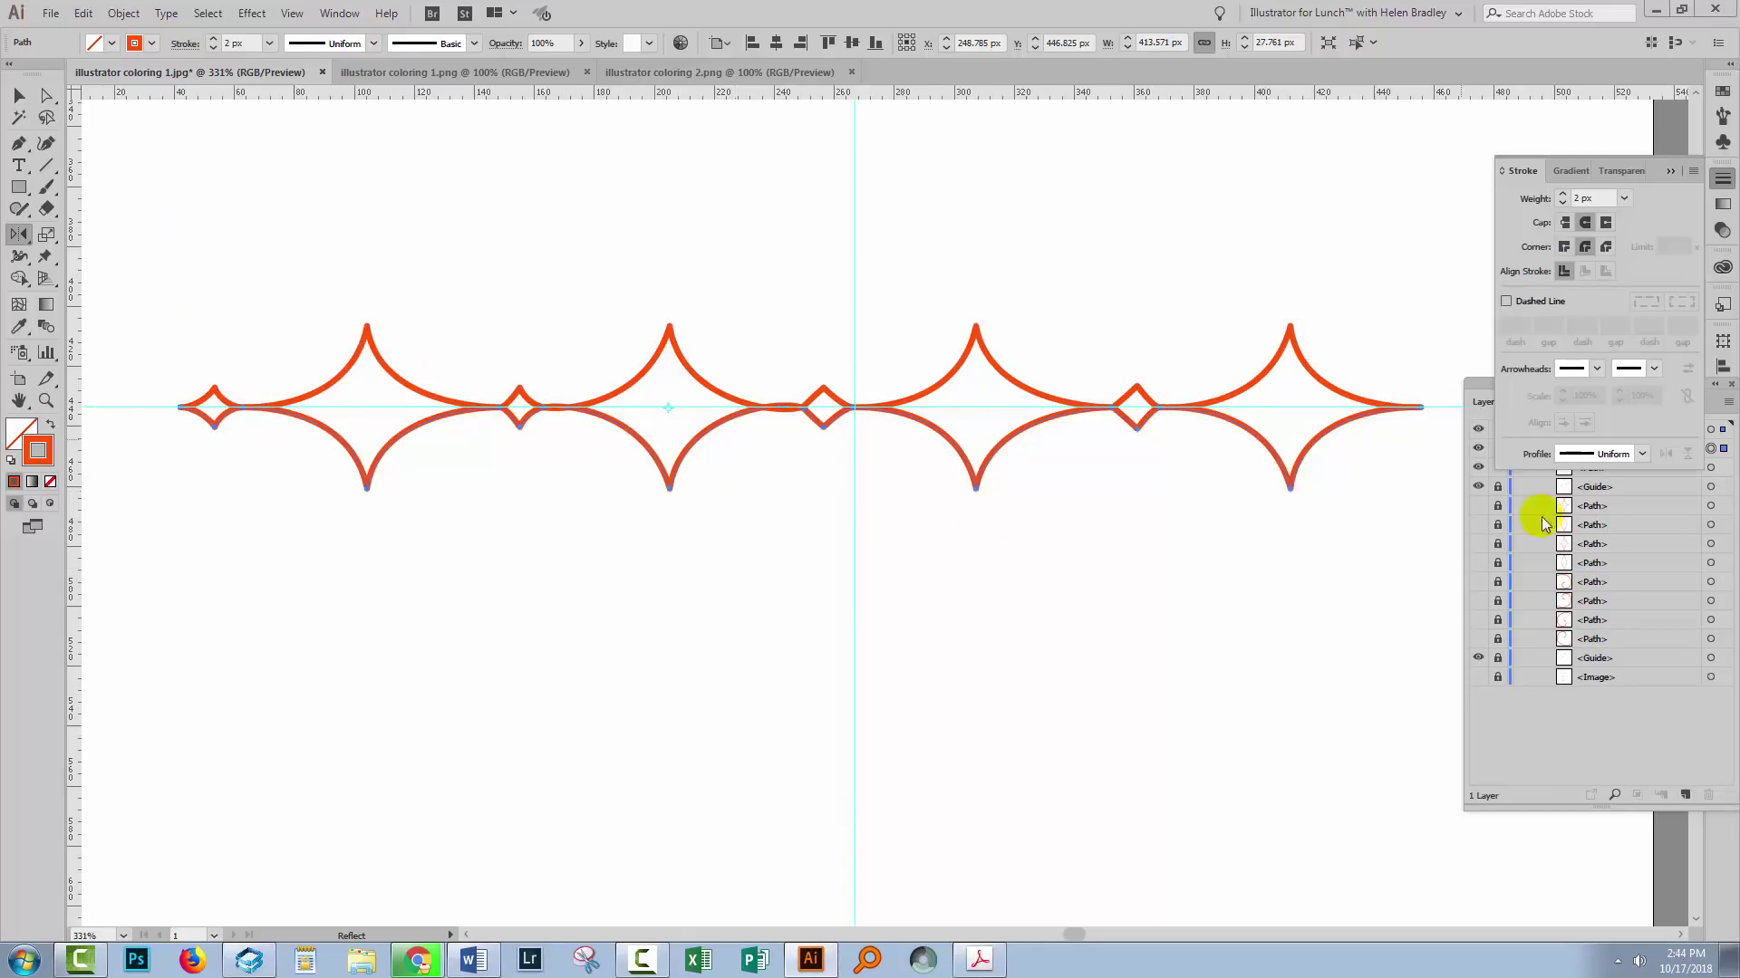
Unlock and delete the horizontal guide and the vertical centre guide.
drag(1482, 391, 1466, 416)
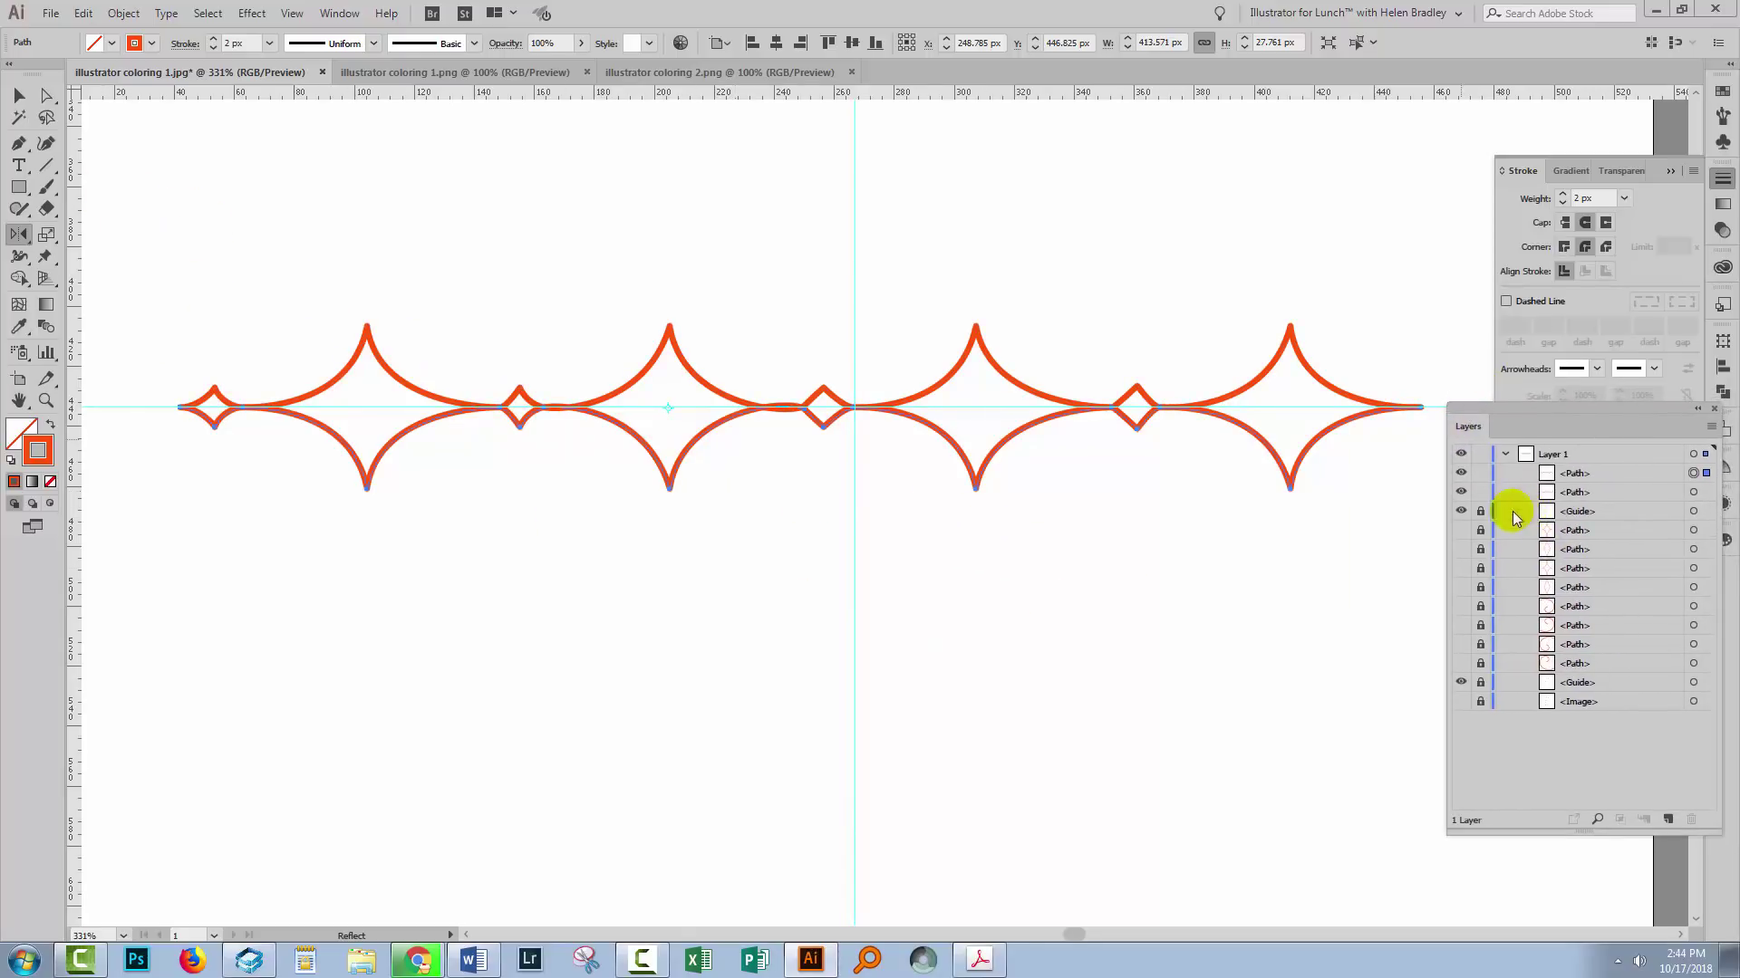
click(1583, 511)
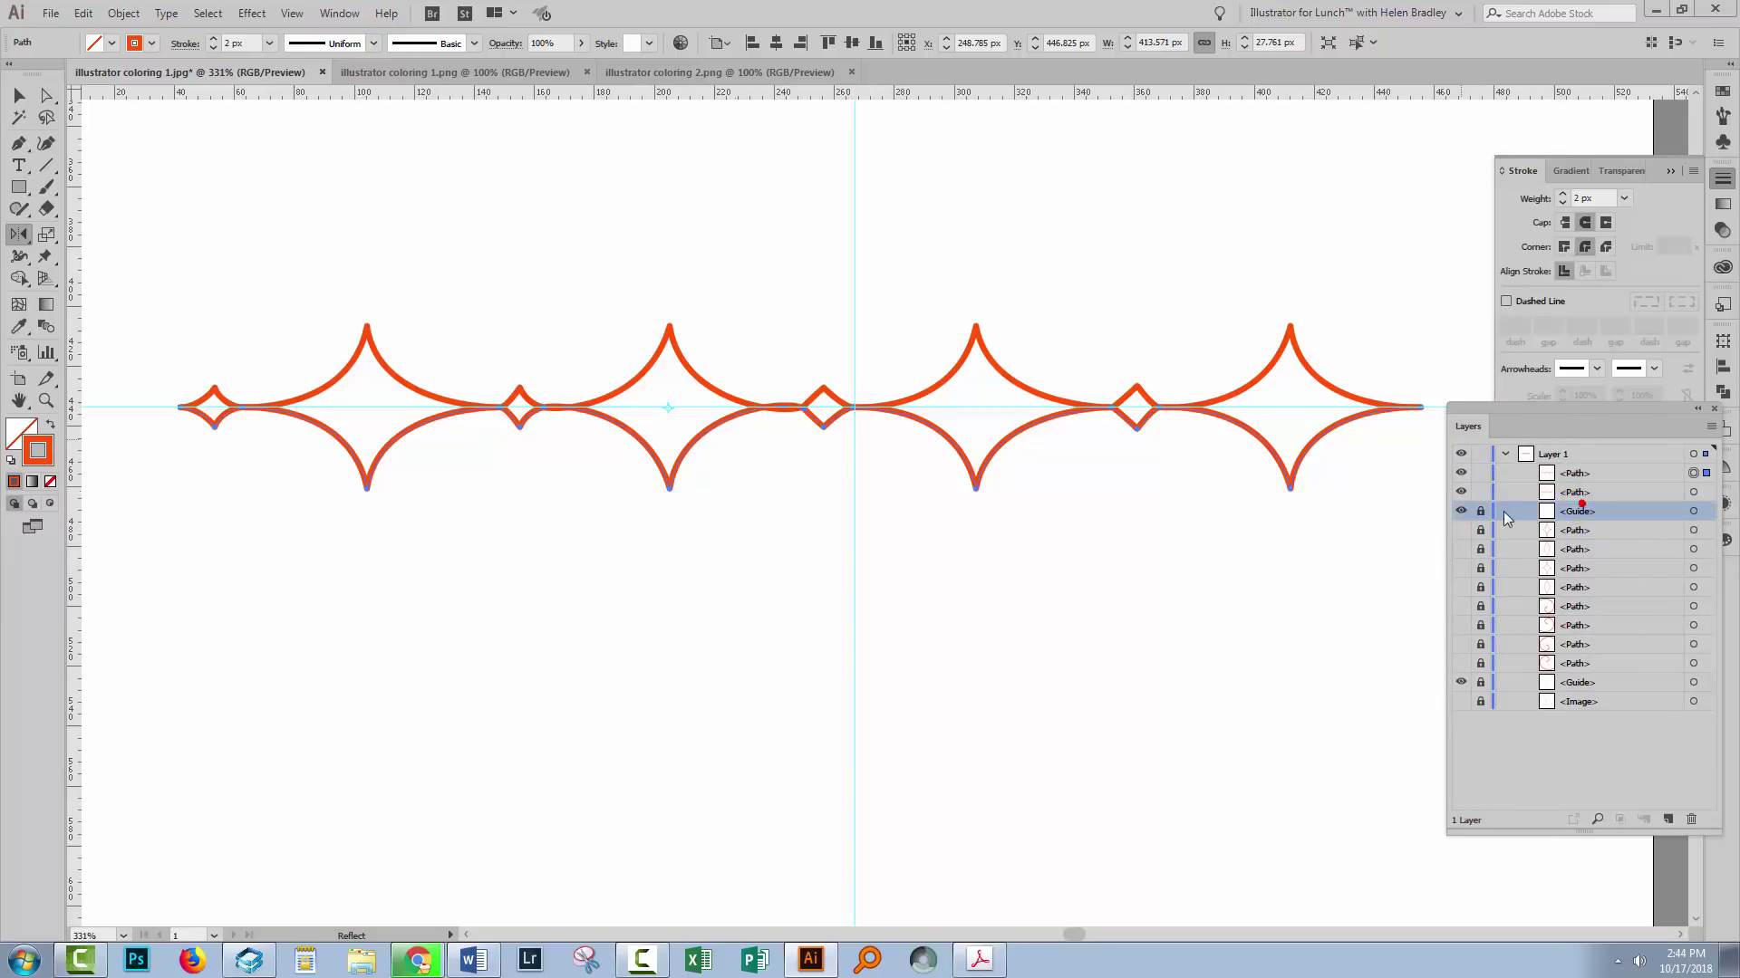
click(1481, 512)
drag(1614, 510, 1691, 819)
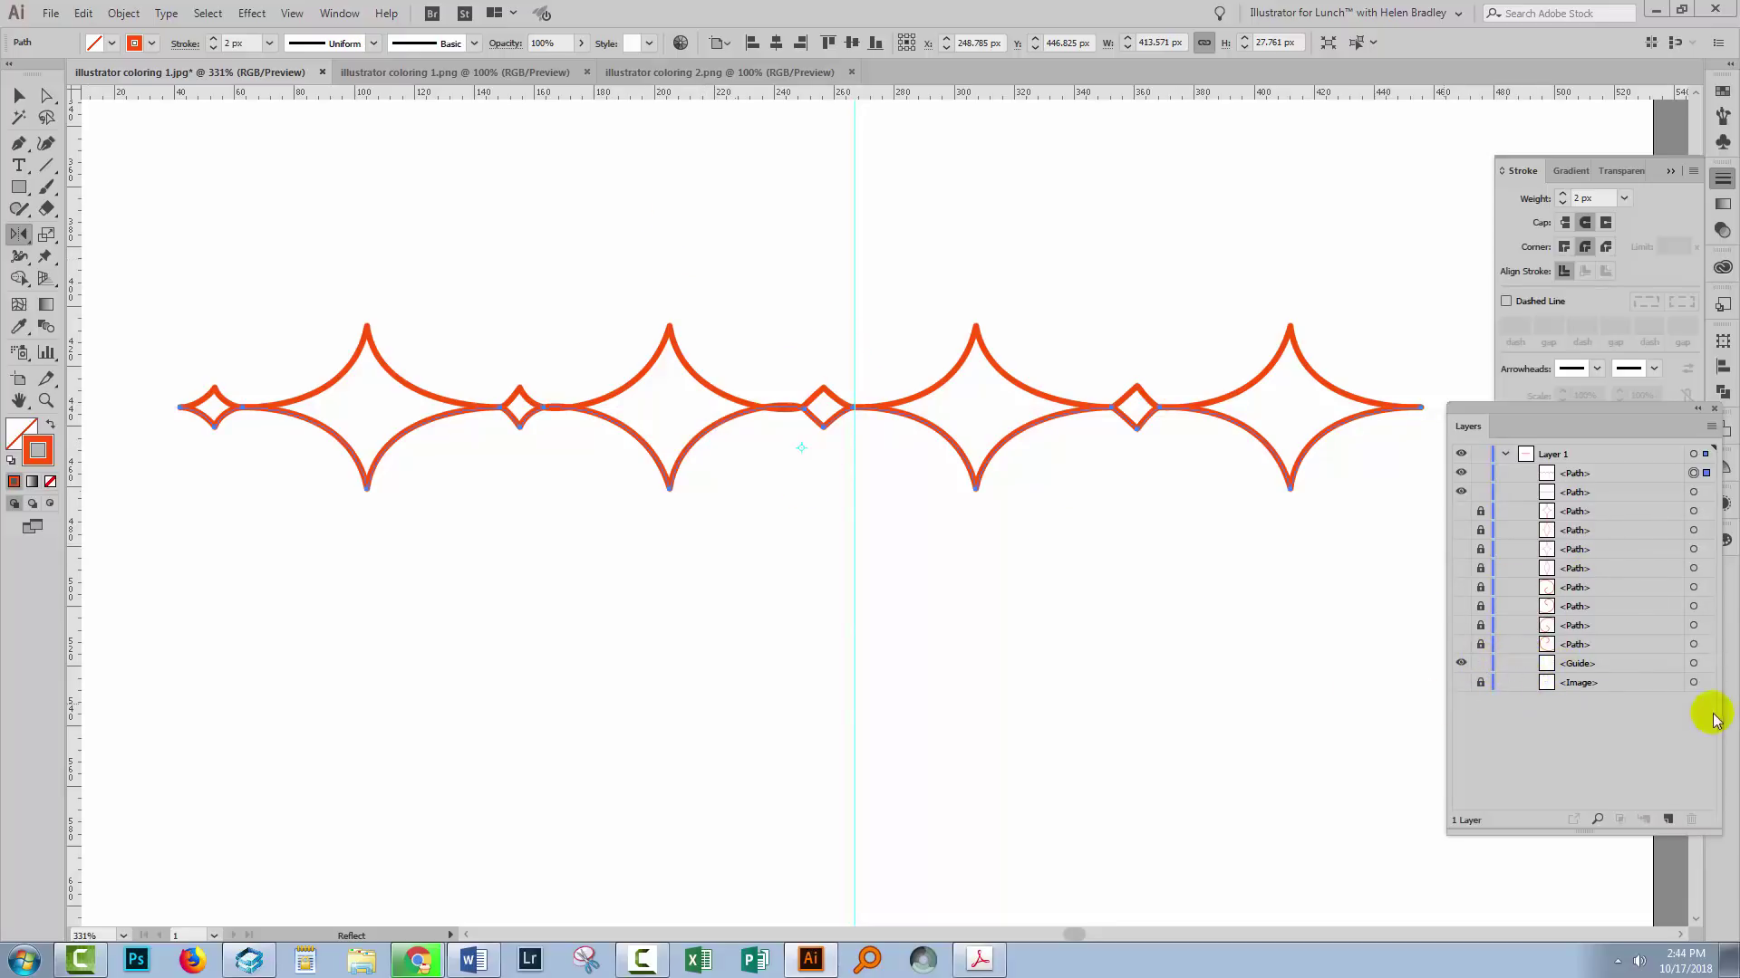
drag(1645, 664, 1689, 816)
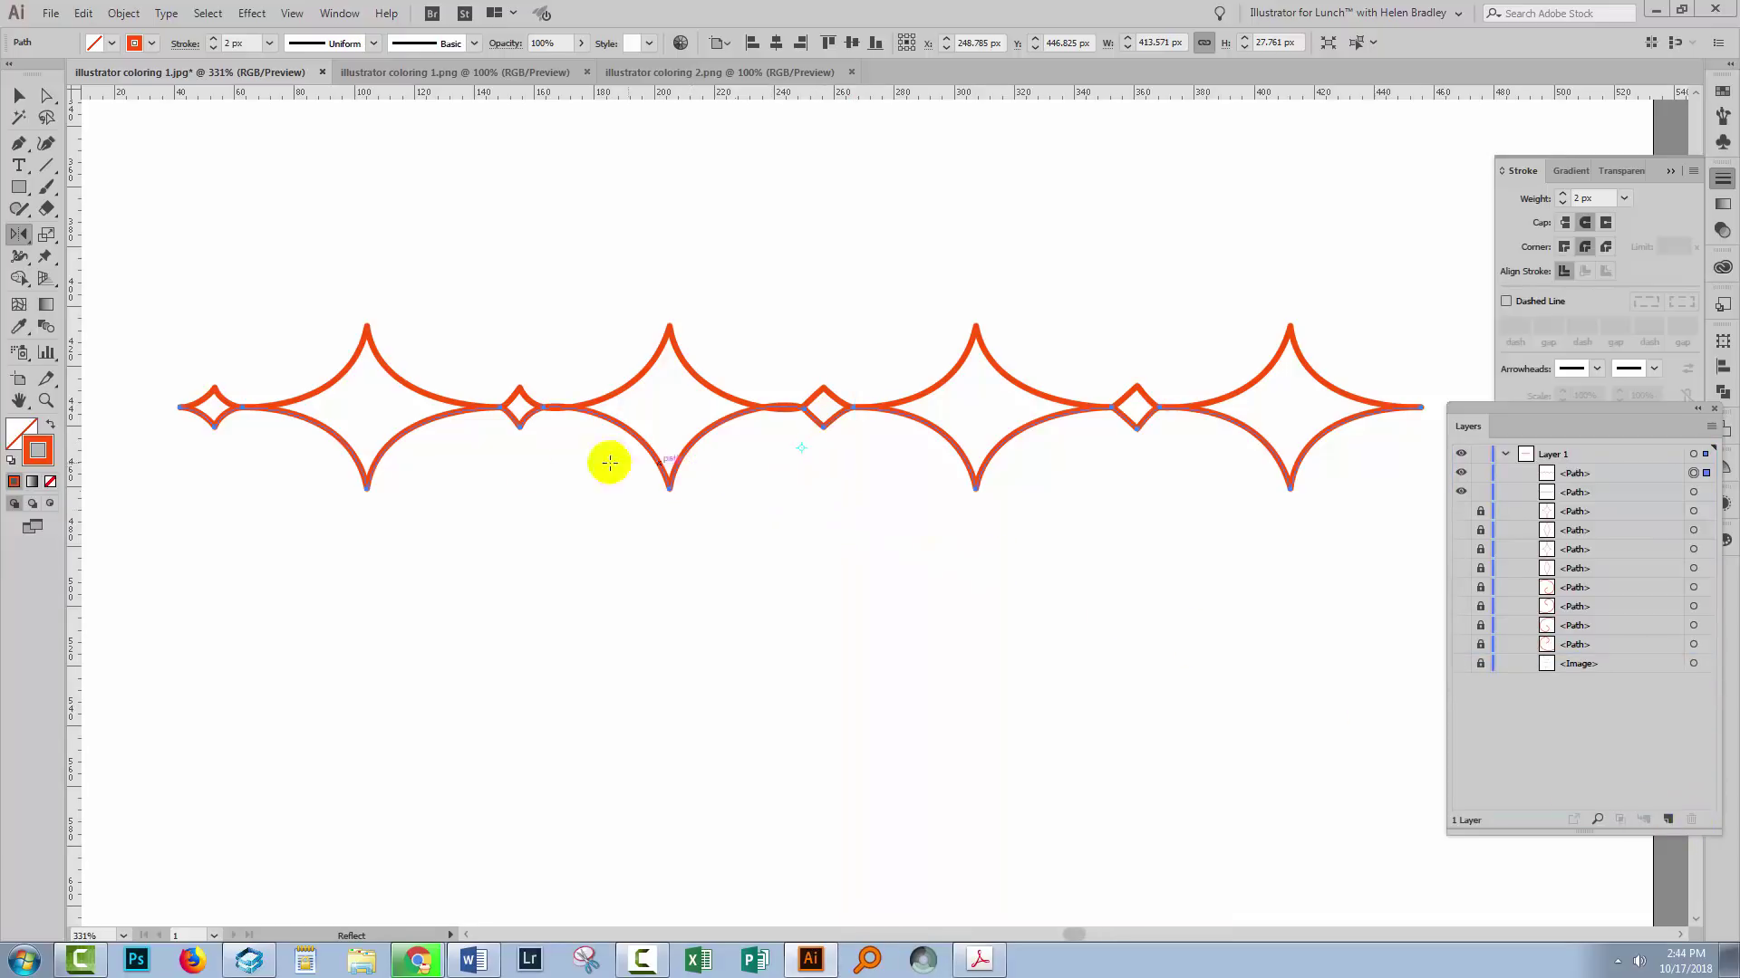
Select both path halves and use Shape Builder to form the first small diamond, first large star and second small diamond.
key(z)
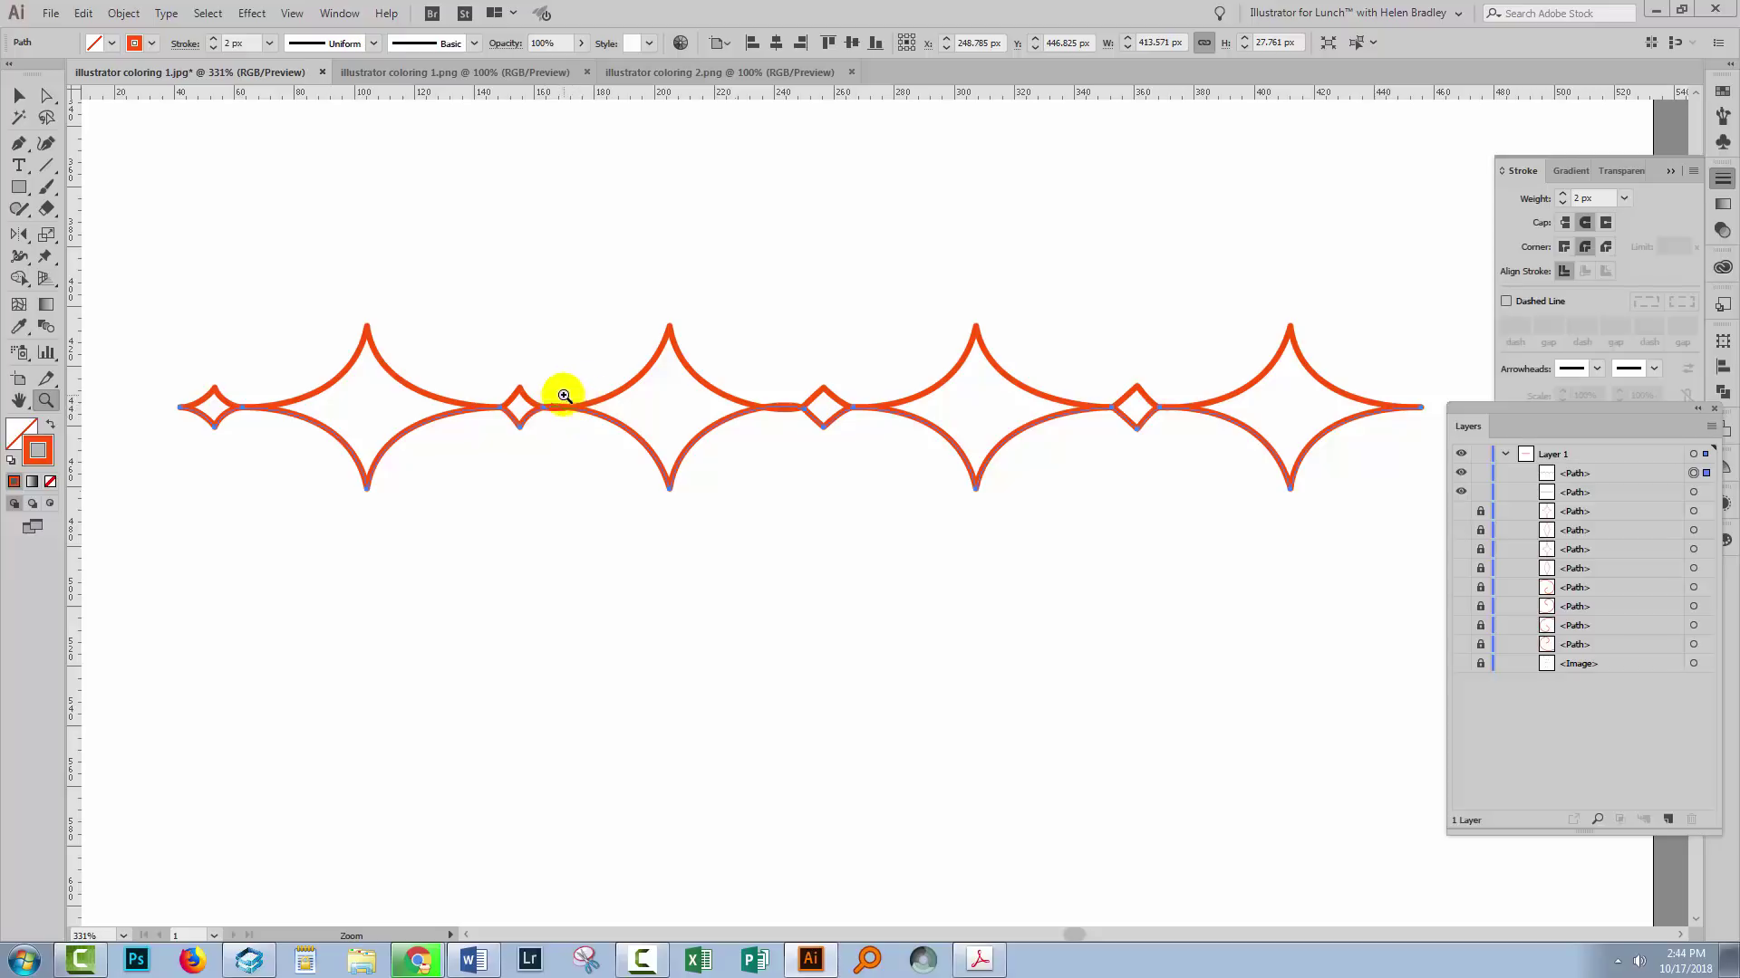
click(26, 103)
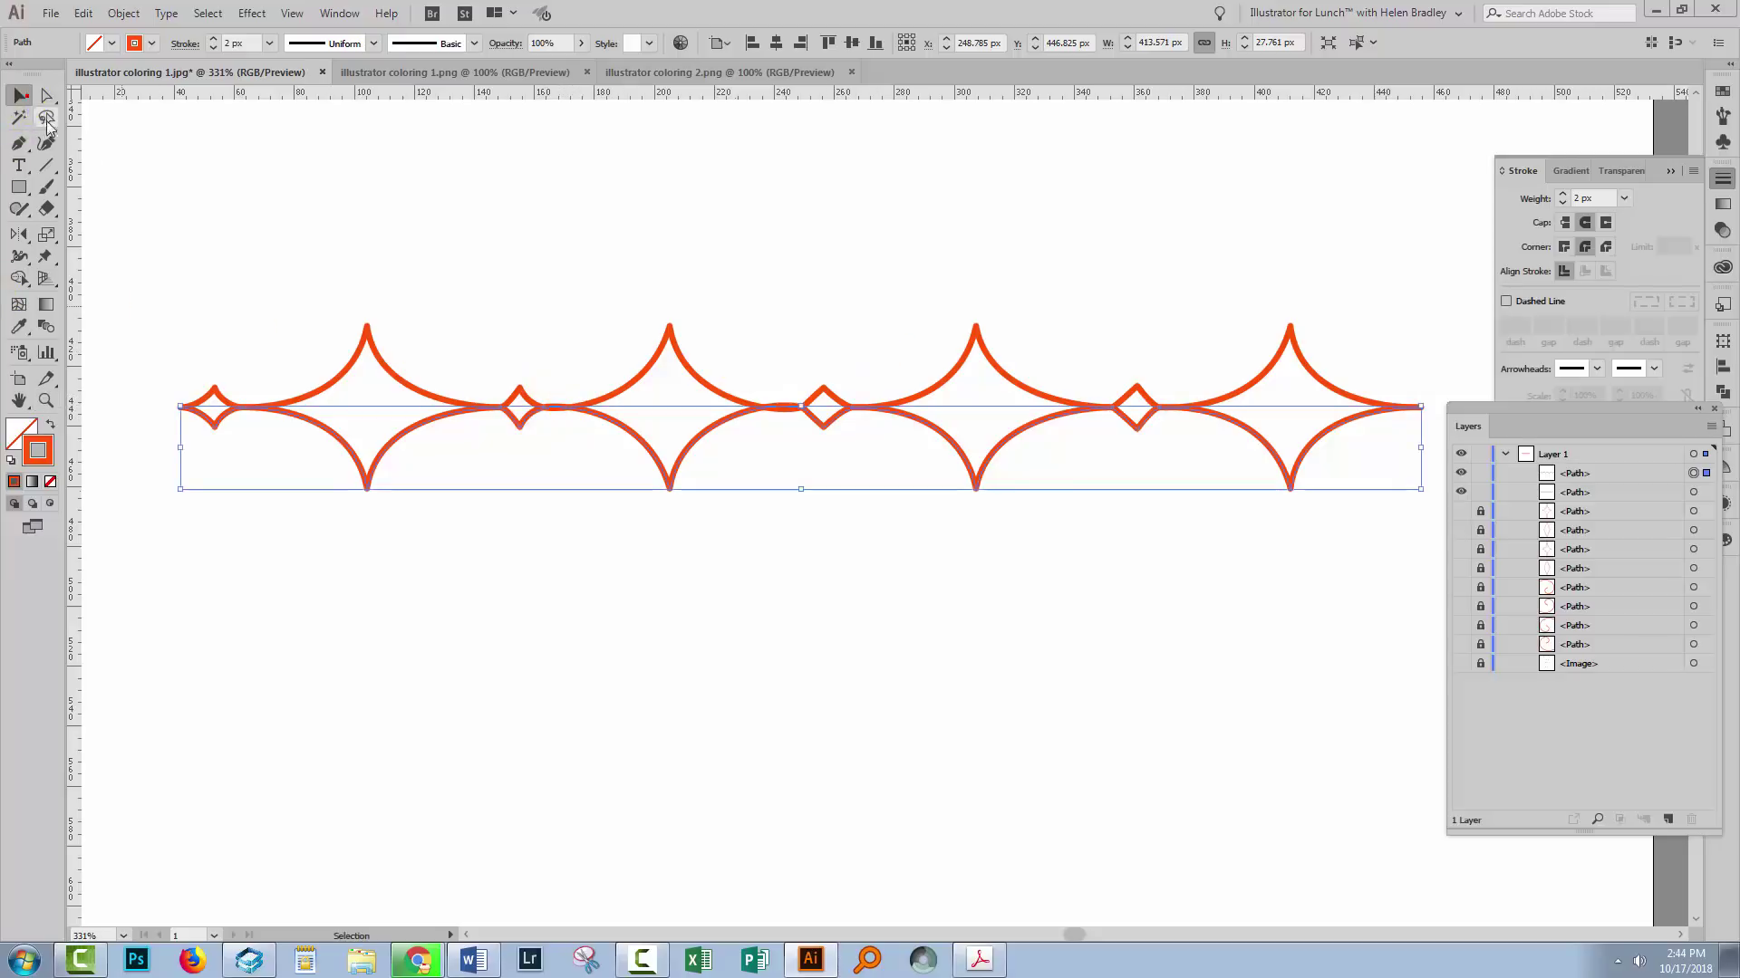
drag(361, 437, 1370, 544)
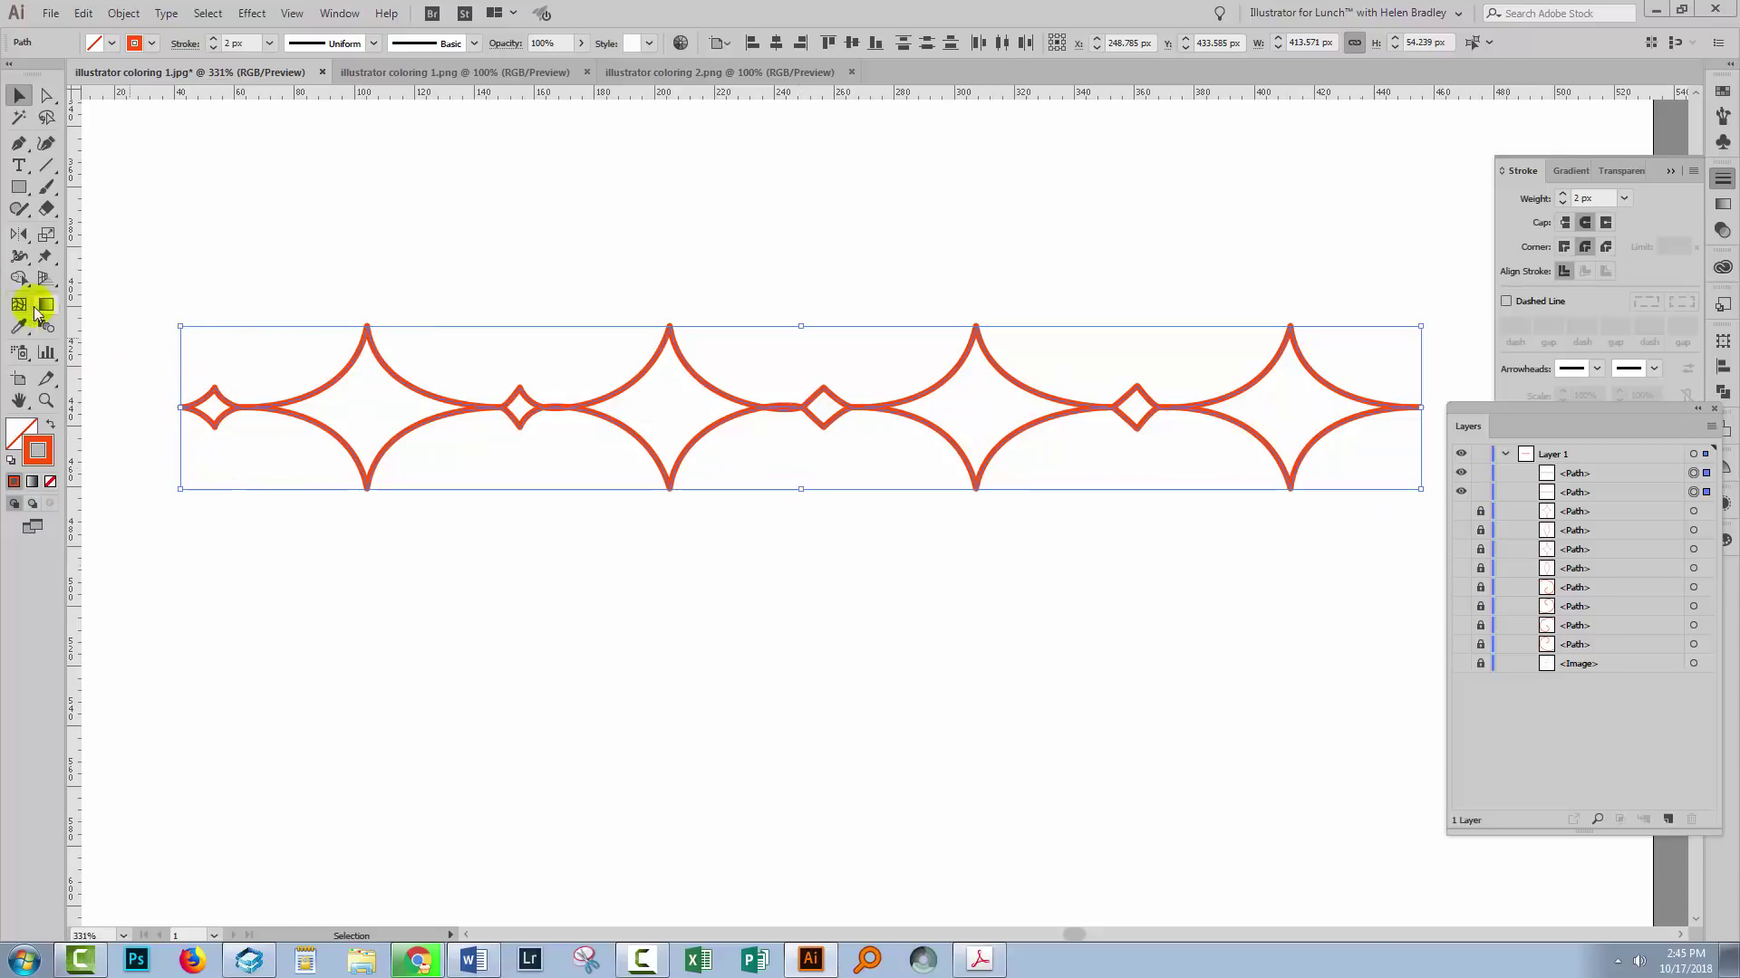
click(17, 280)
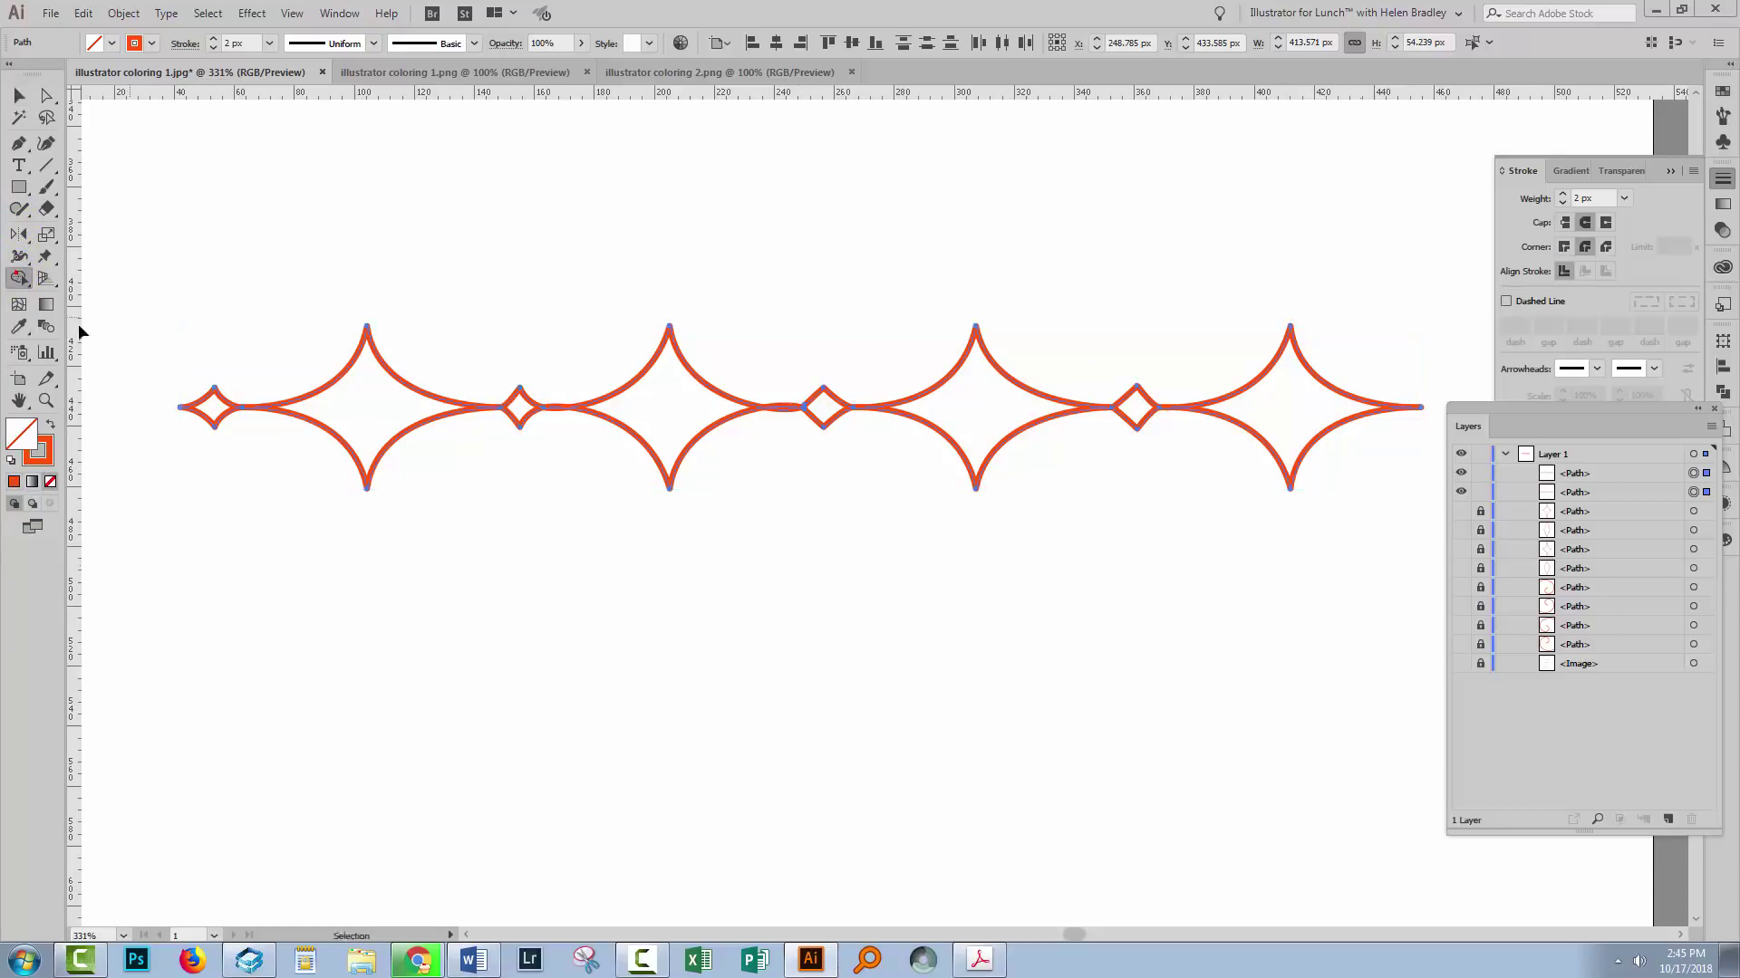
click(208, 405)
click(349, 381)
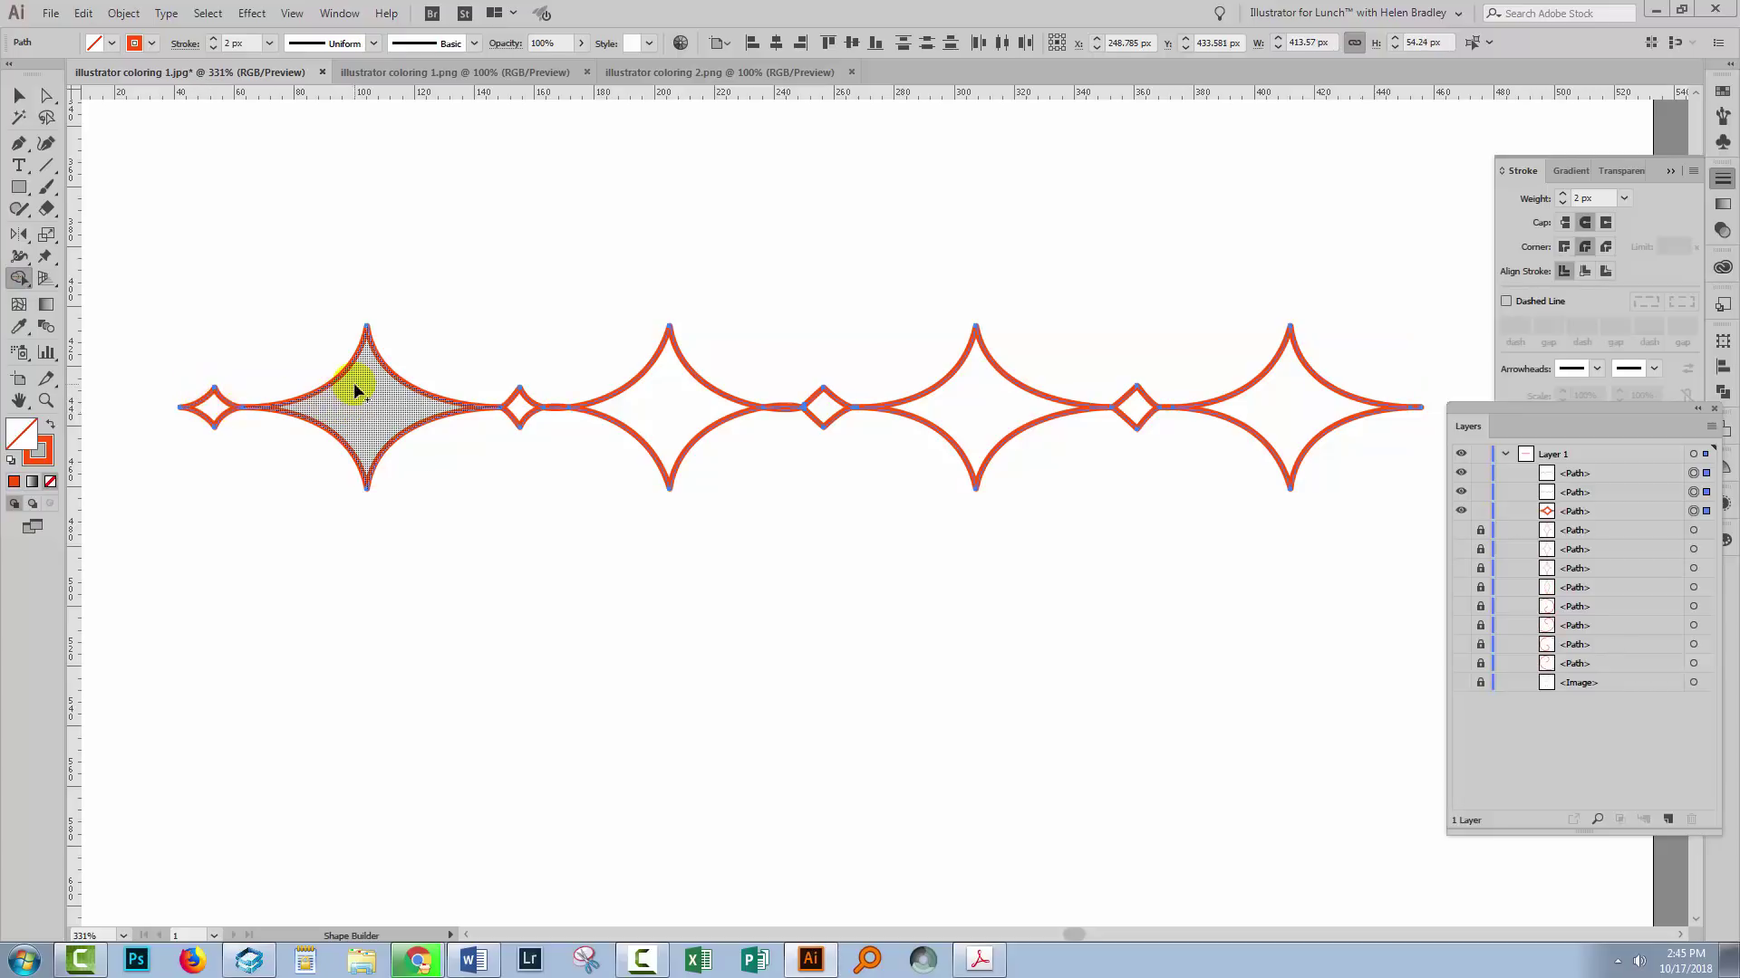
click(474, 404)
click(520, 407)
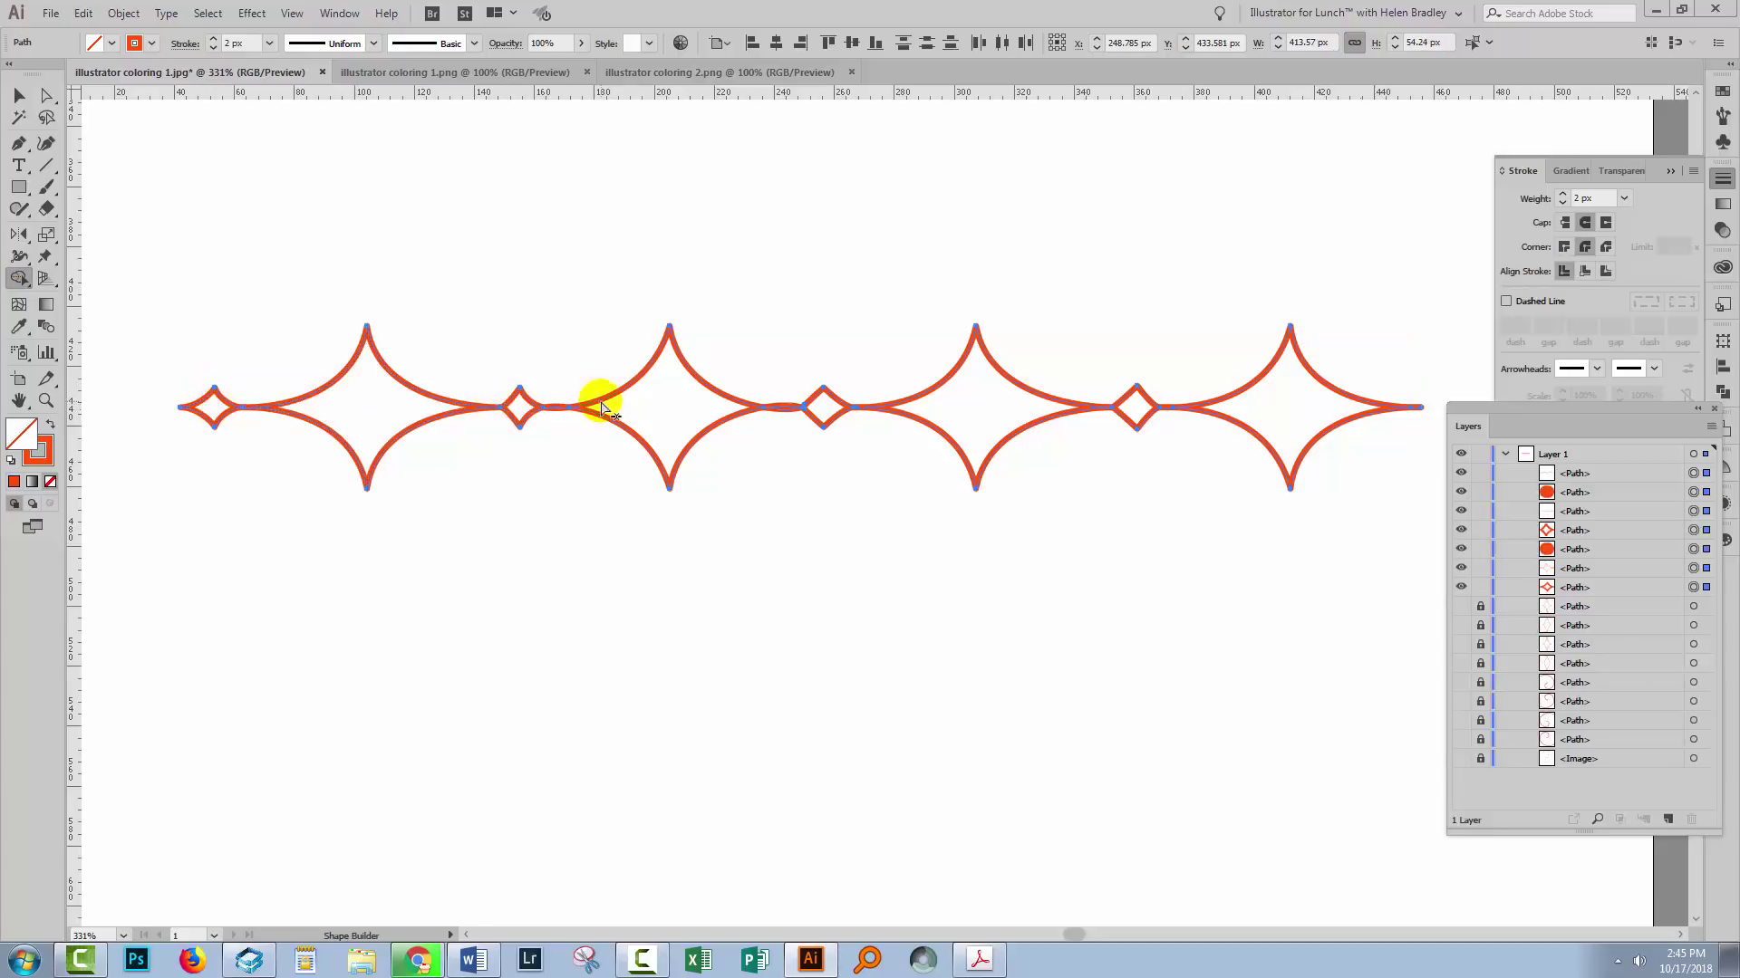
Build the second, third and fourth large stars and the last two small diamonds as closed shapes with Shape Builder.
click(671, 412)
click(828, 419)
click(959, 387)
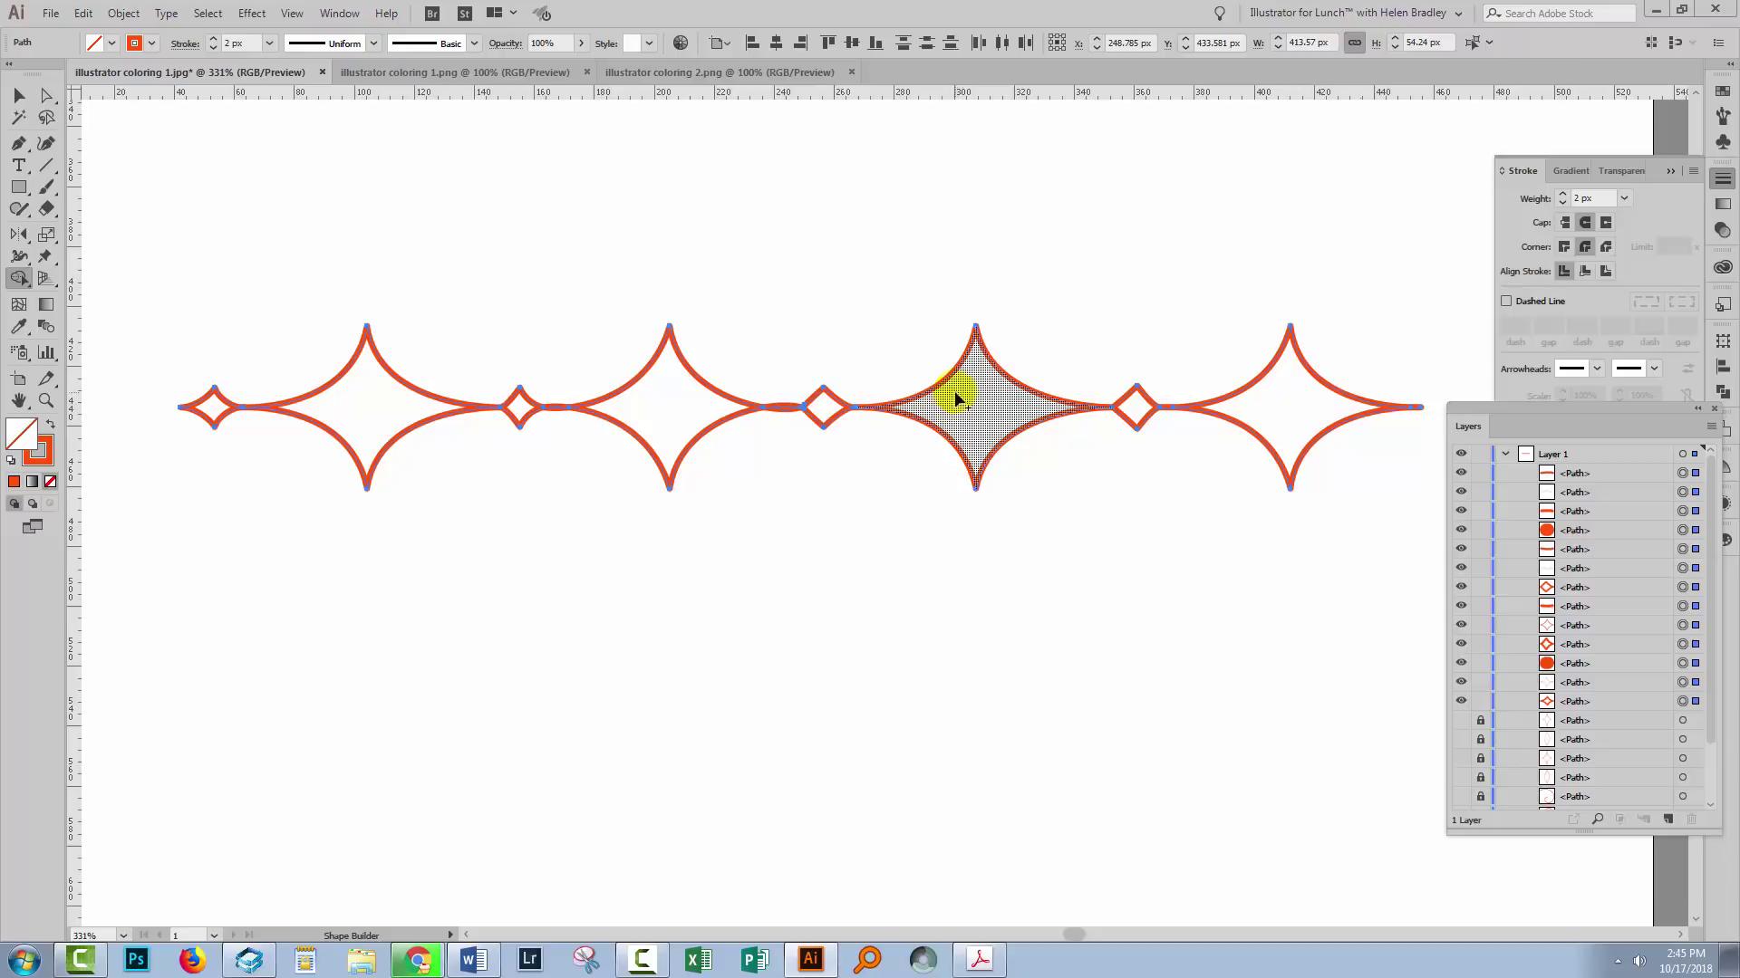
click(1135, 407)
click(1290, 392)
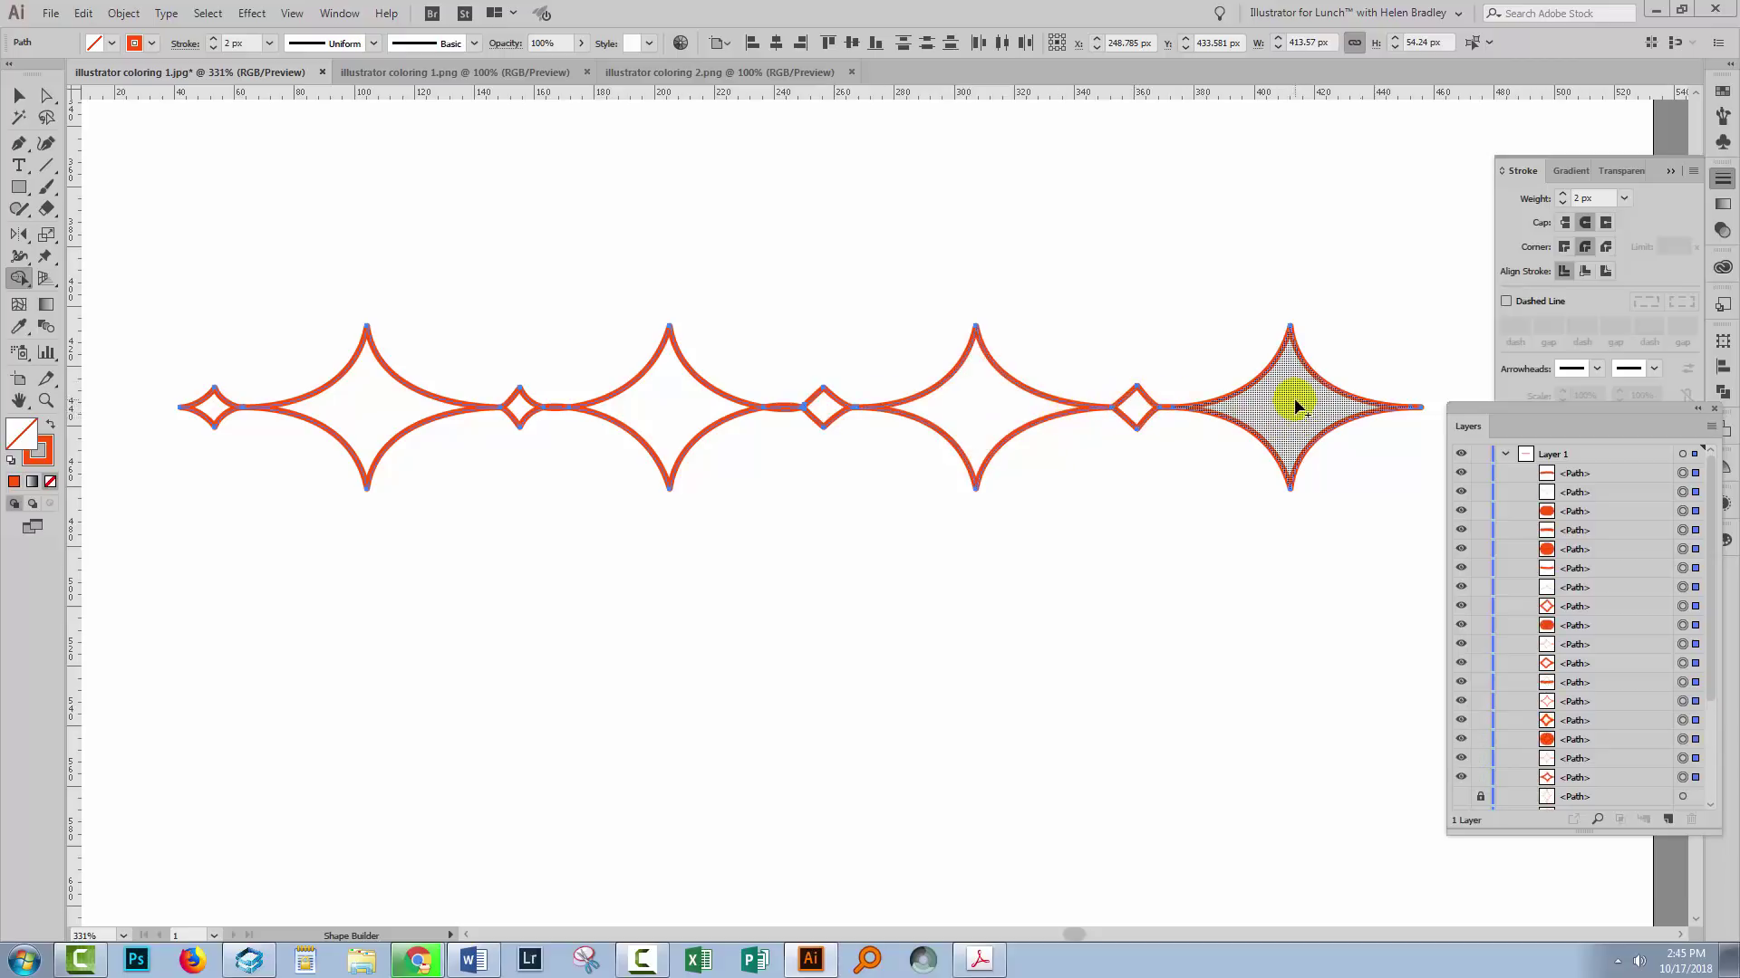
key(ctrl+shift+a)
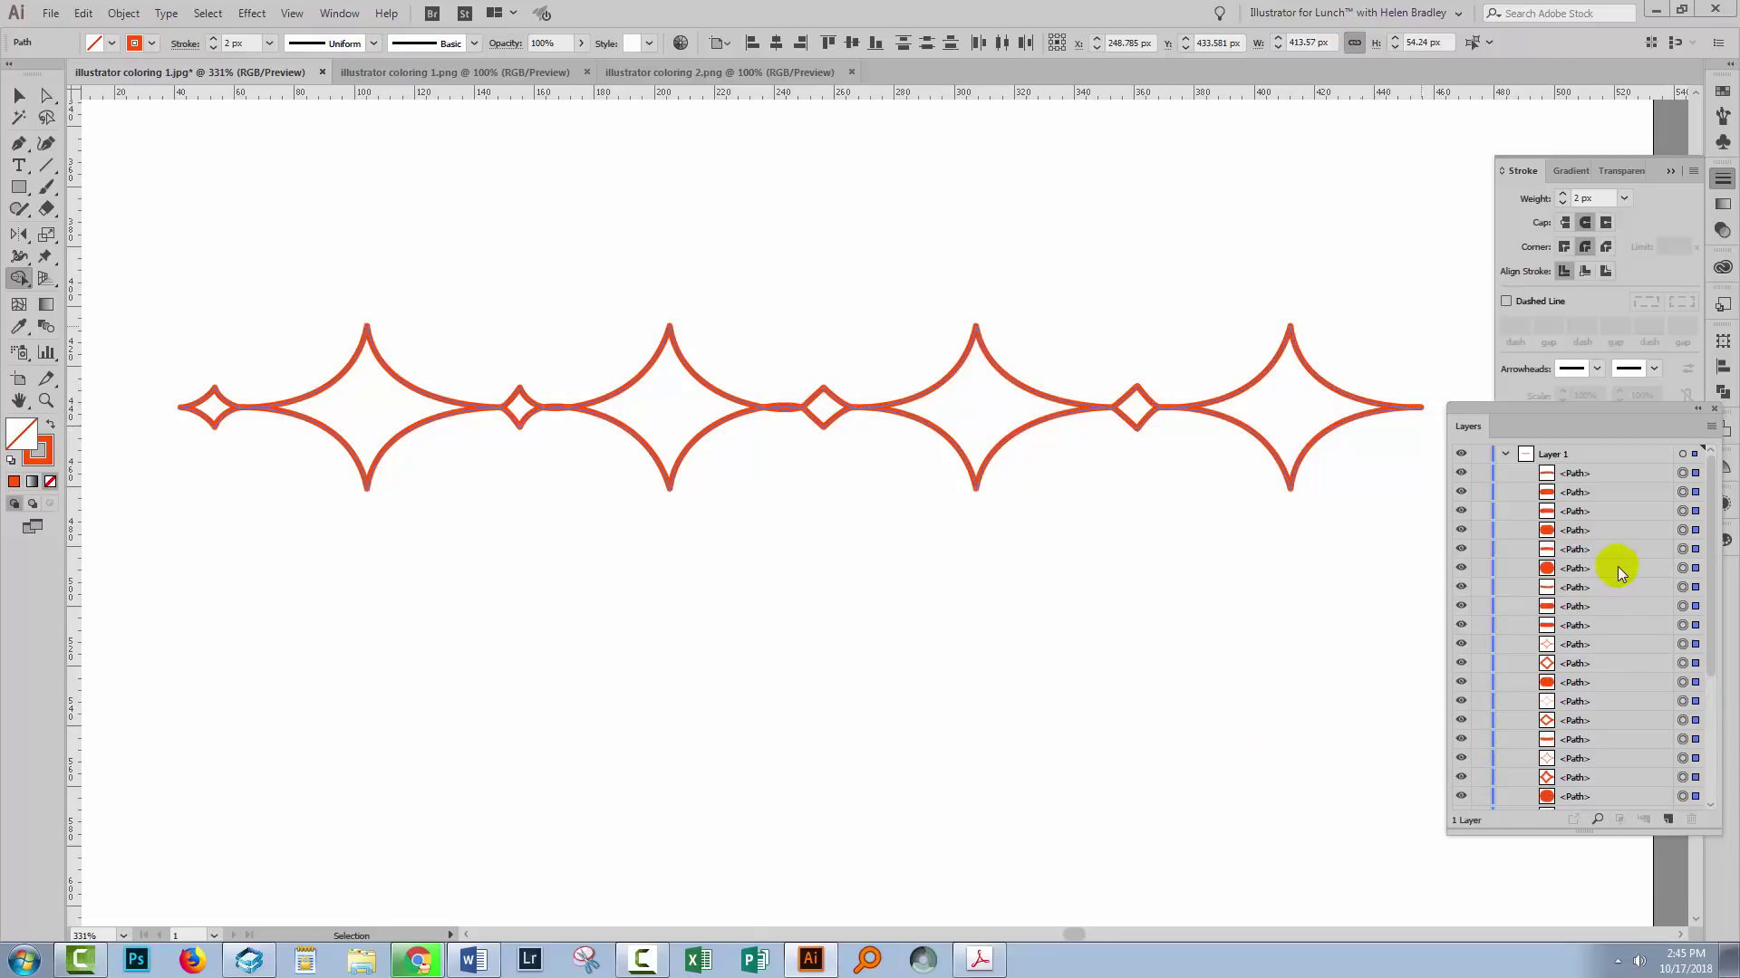
Delete three stray dot-like paths with no height from the star row.
click(1682, 530)
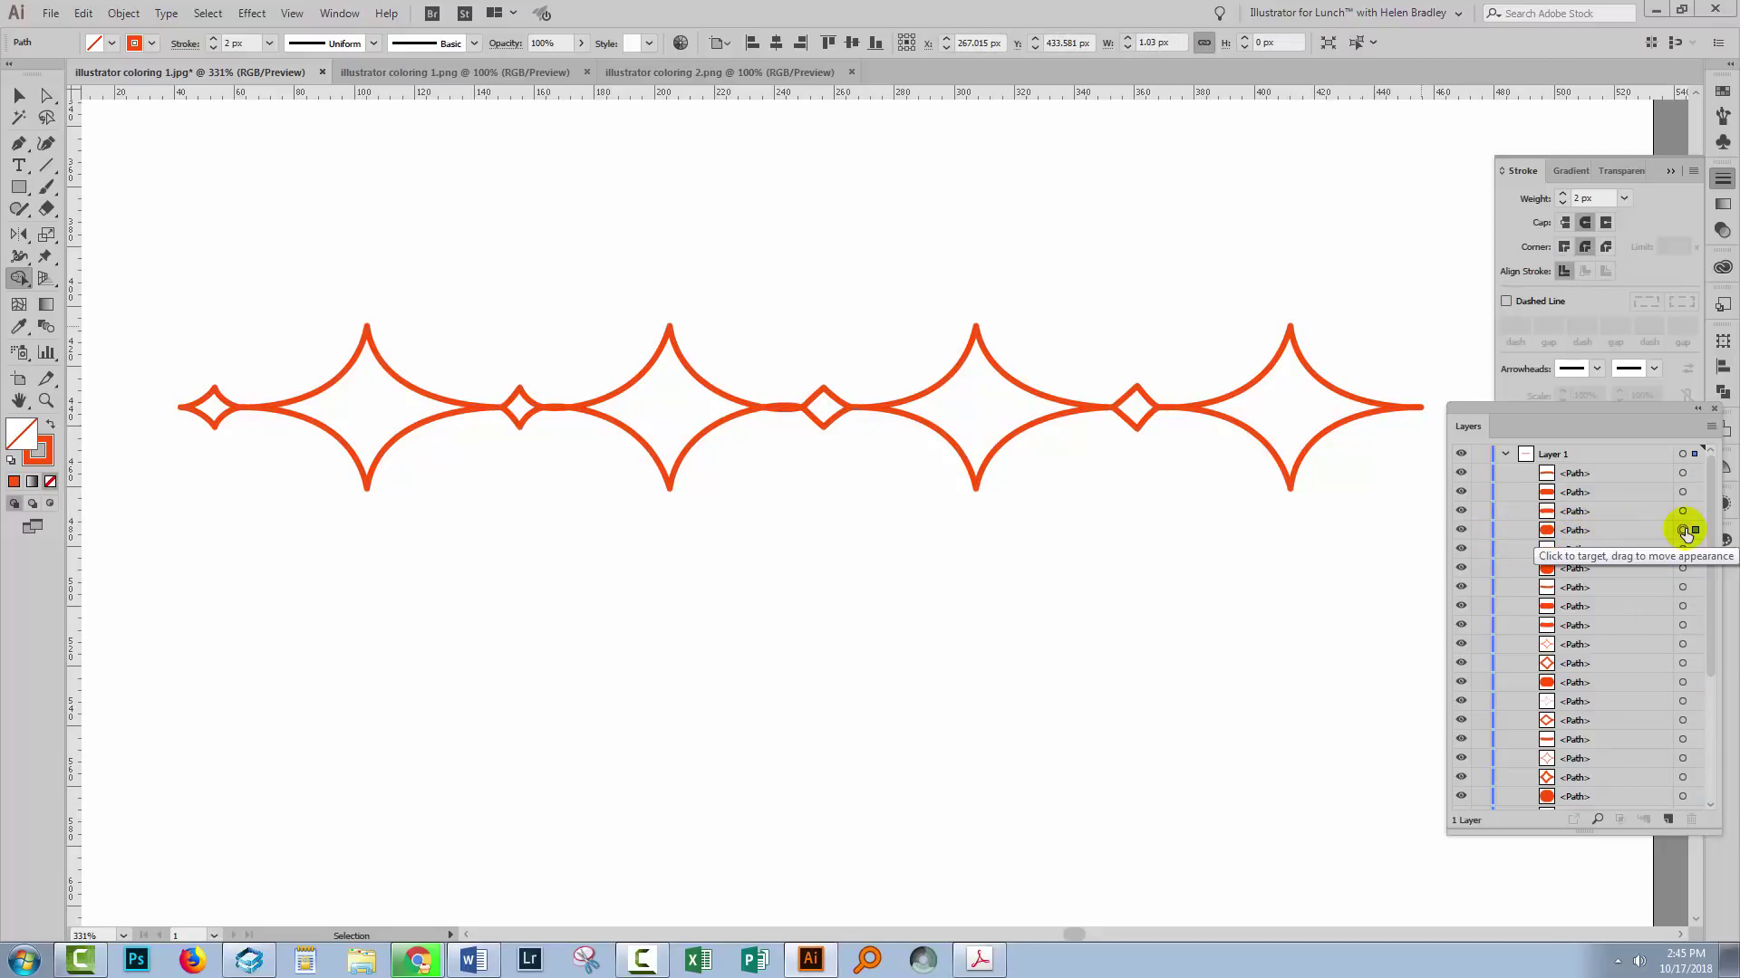
click(1682, 682)
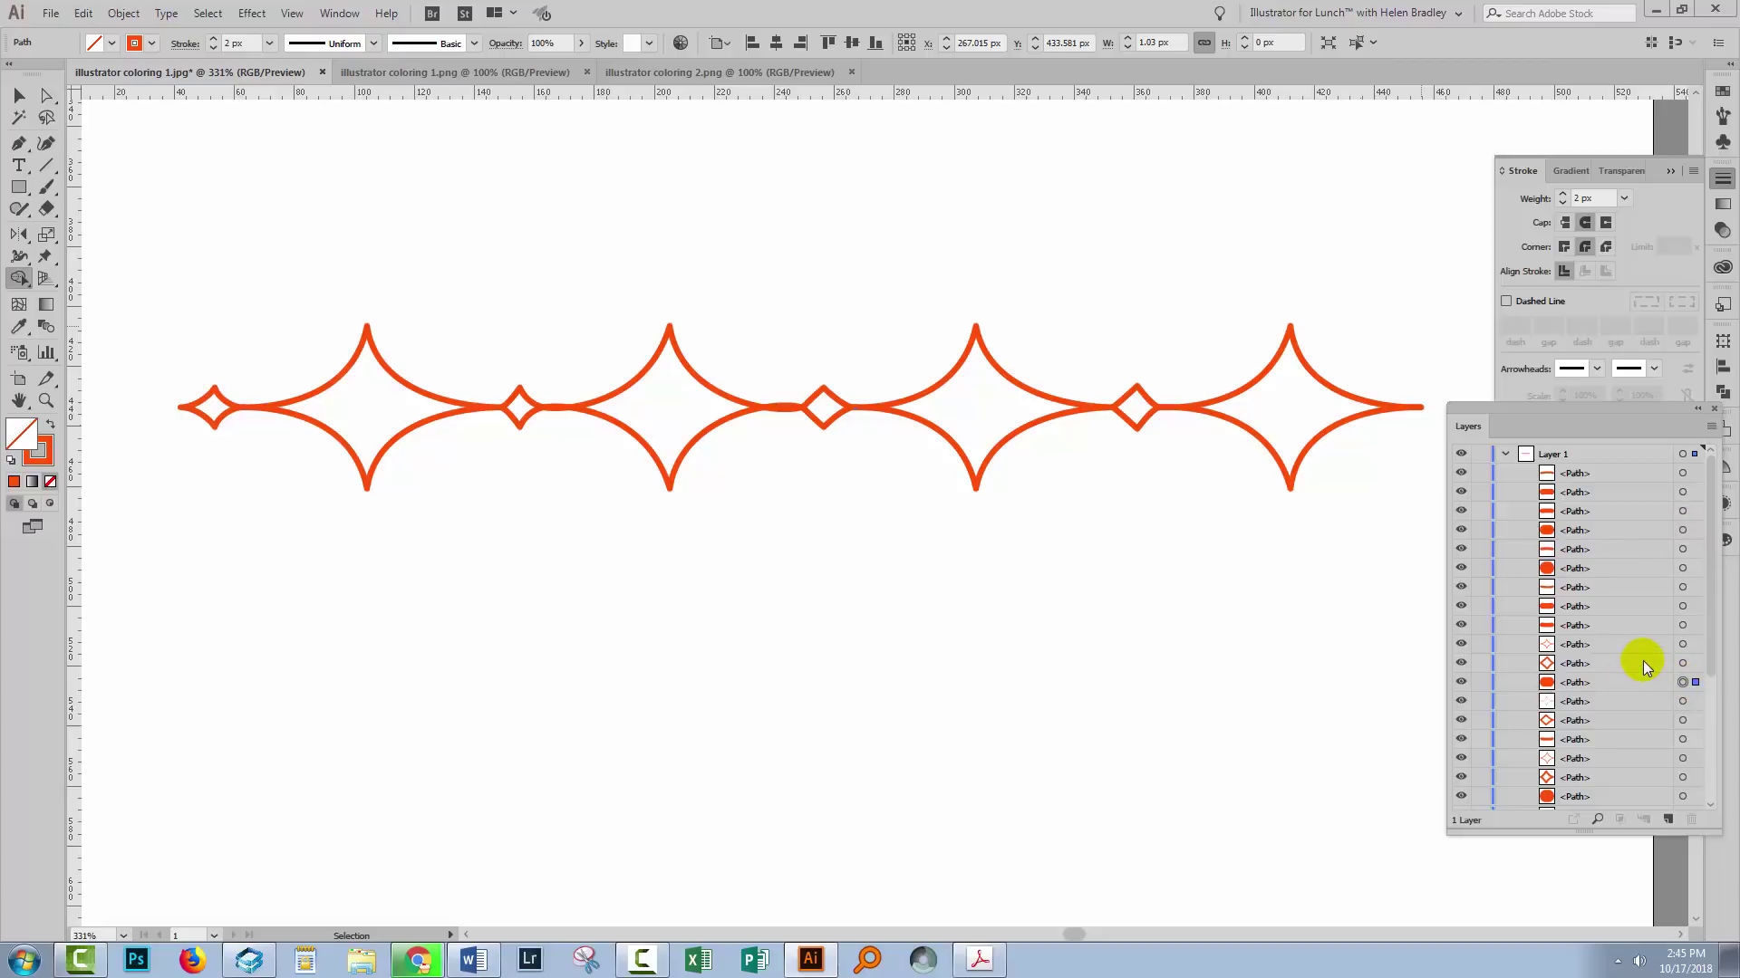
key(Delete)
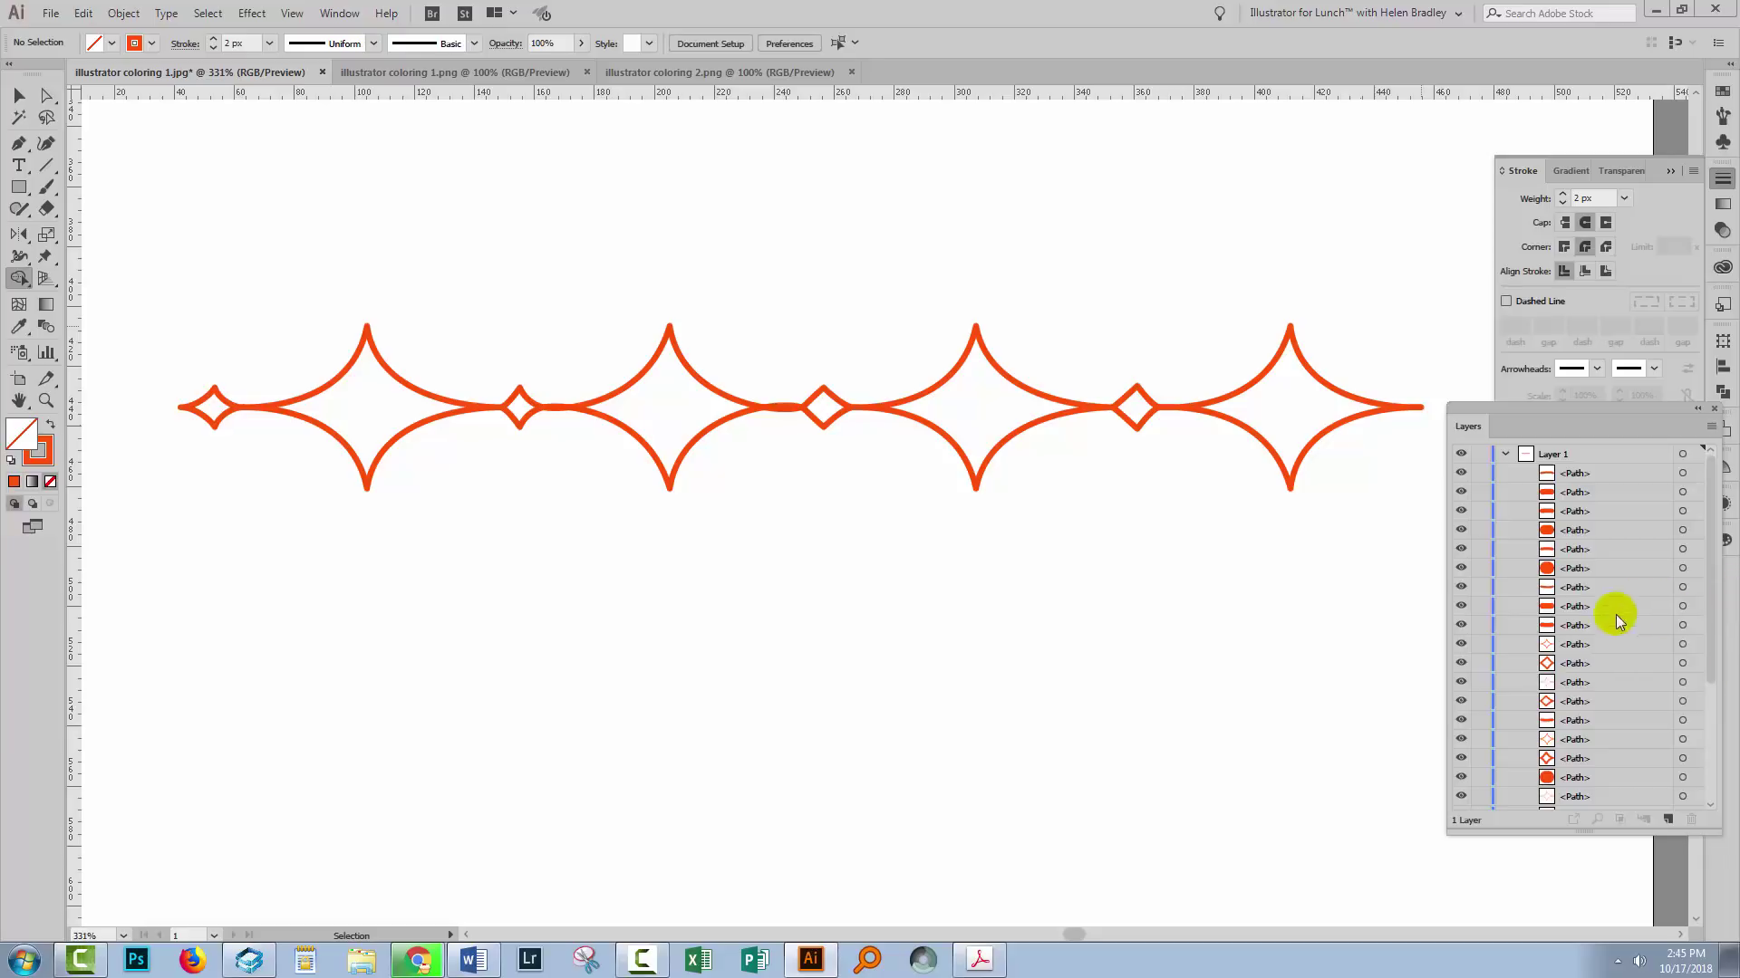
click(1683, 568)
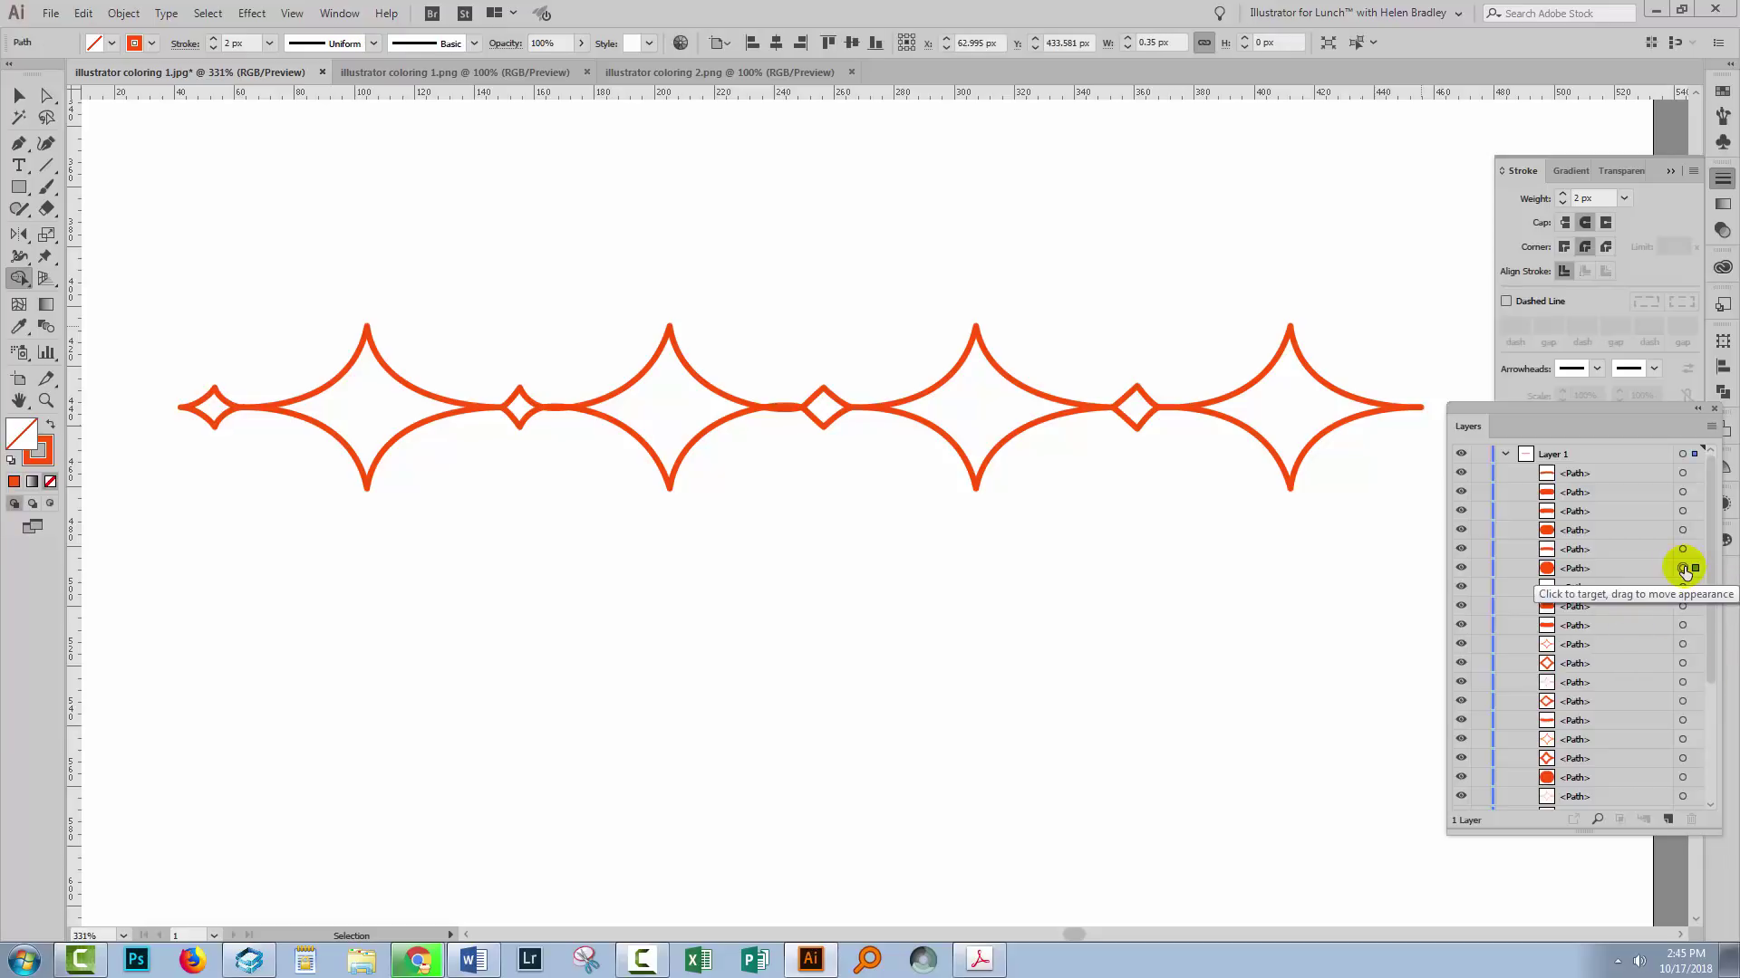
key(Delete)
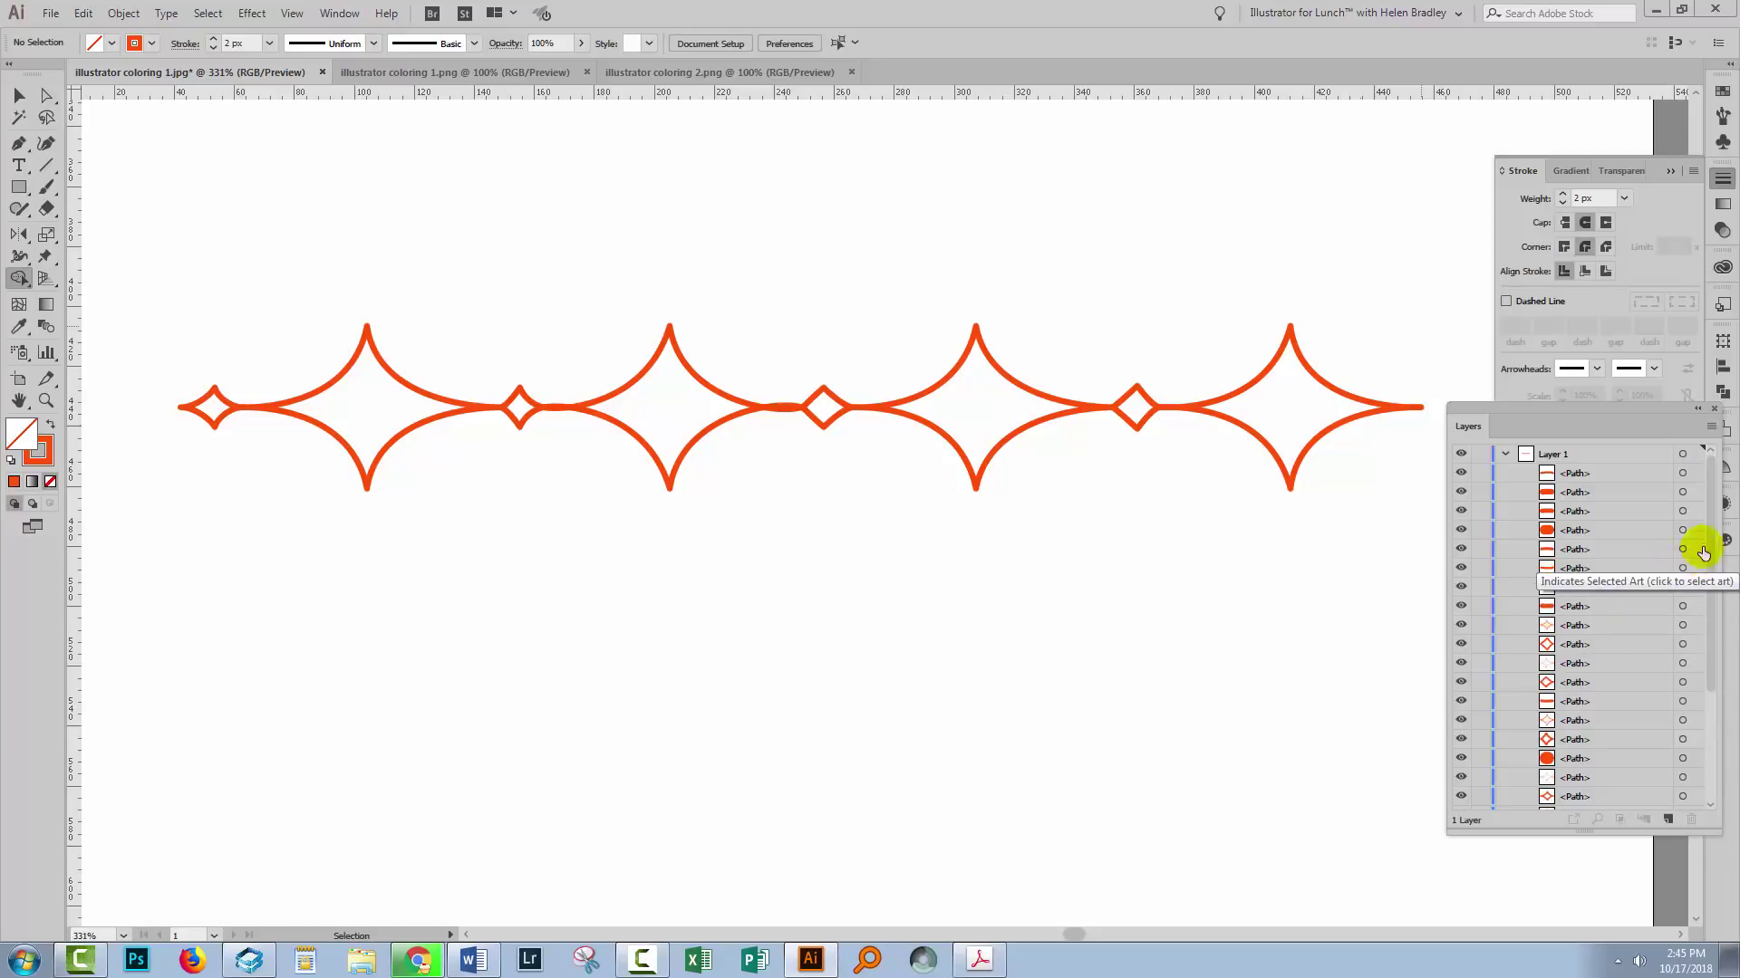
click(1683, 530)
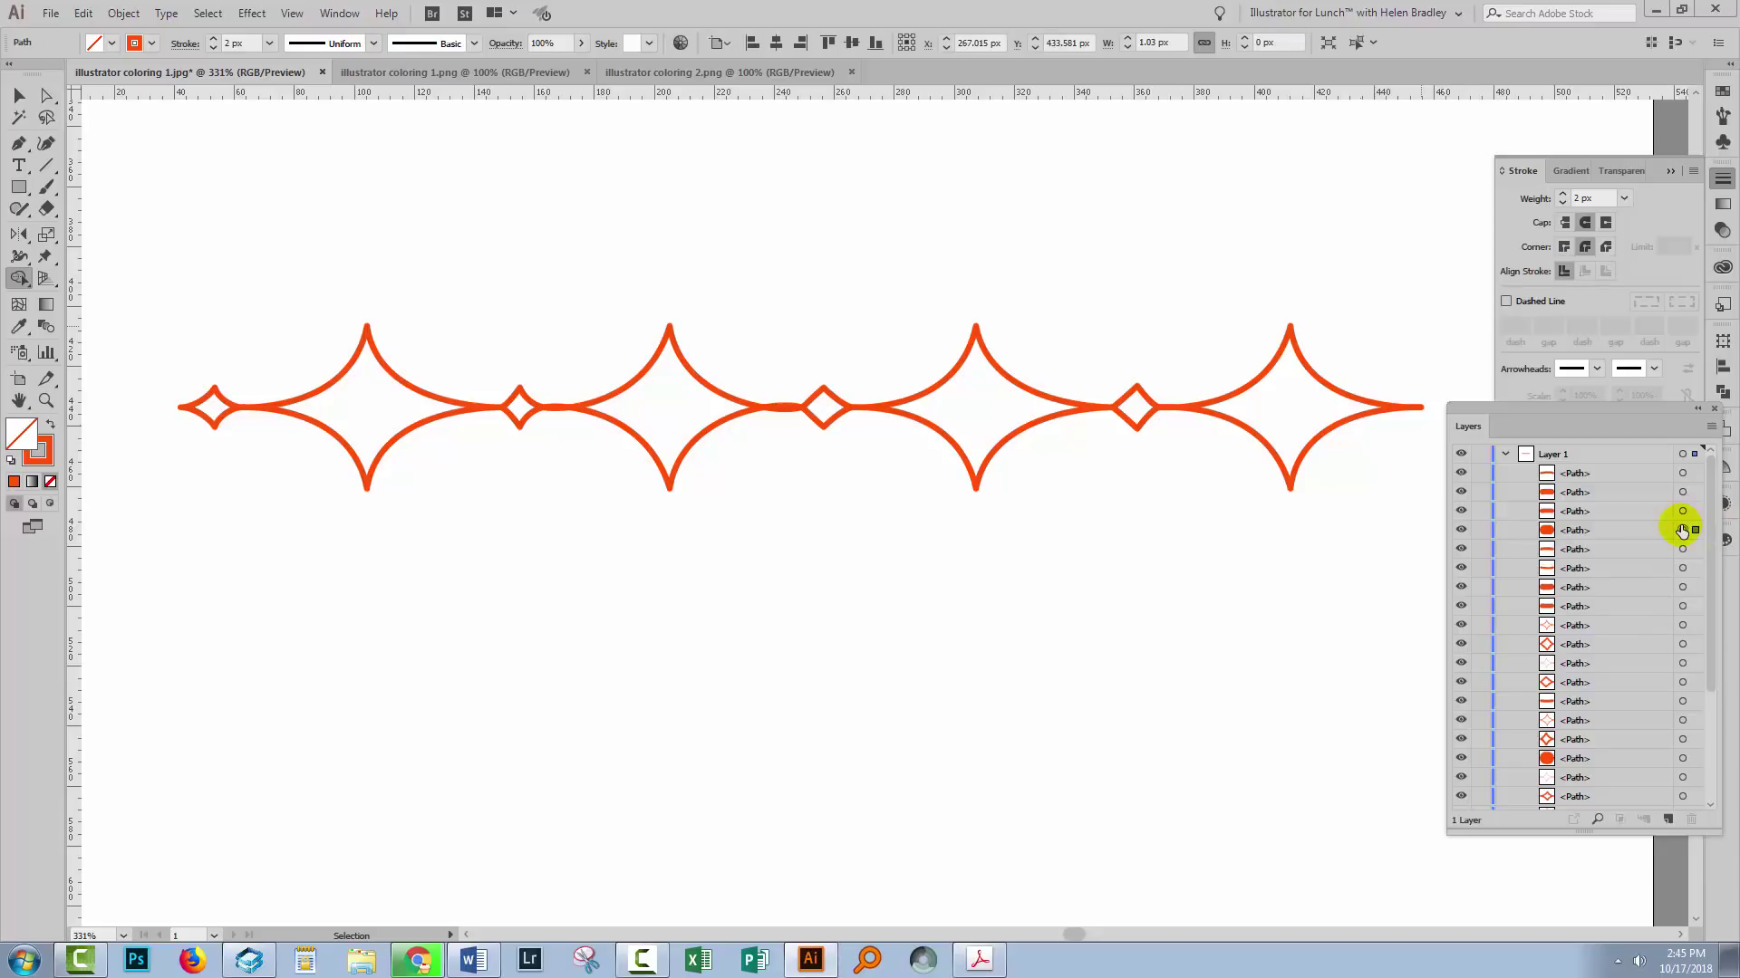
key(Delete)
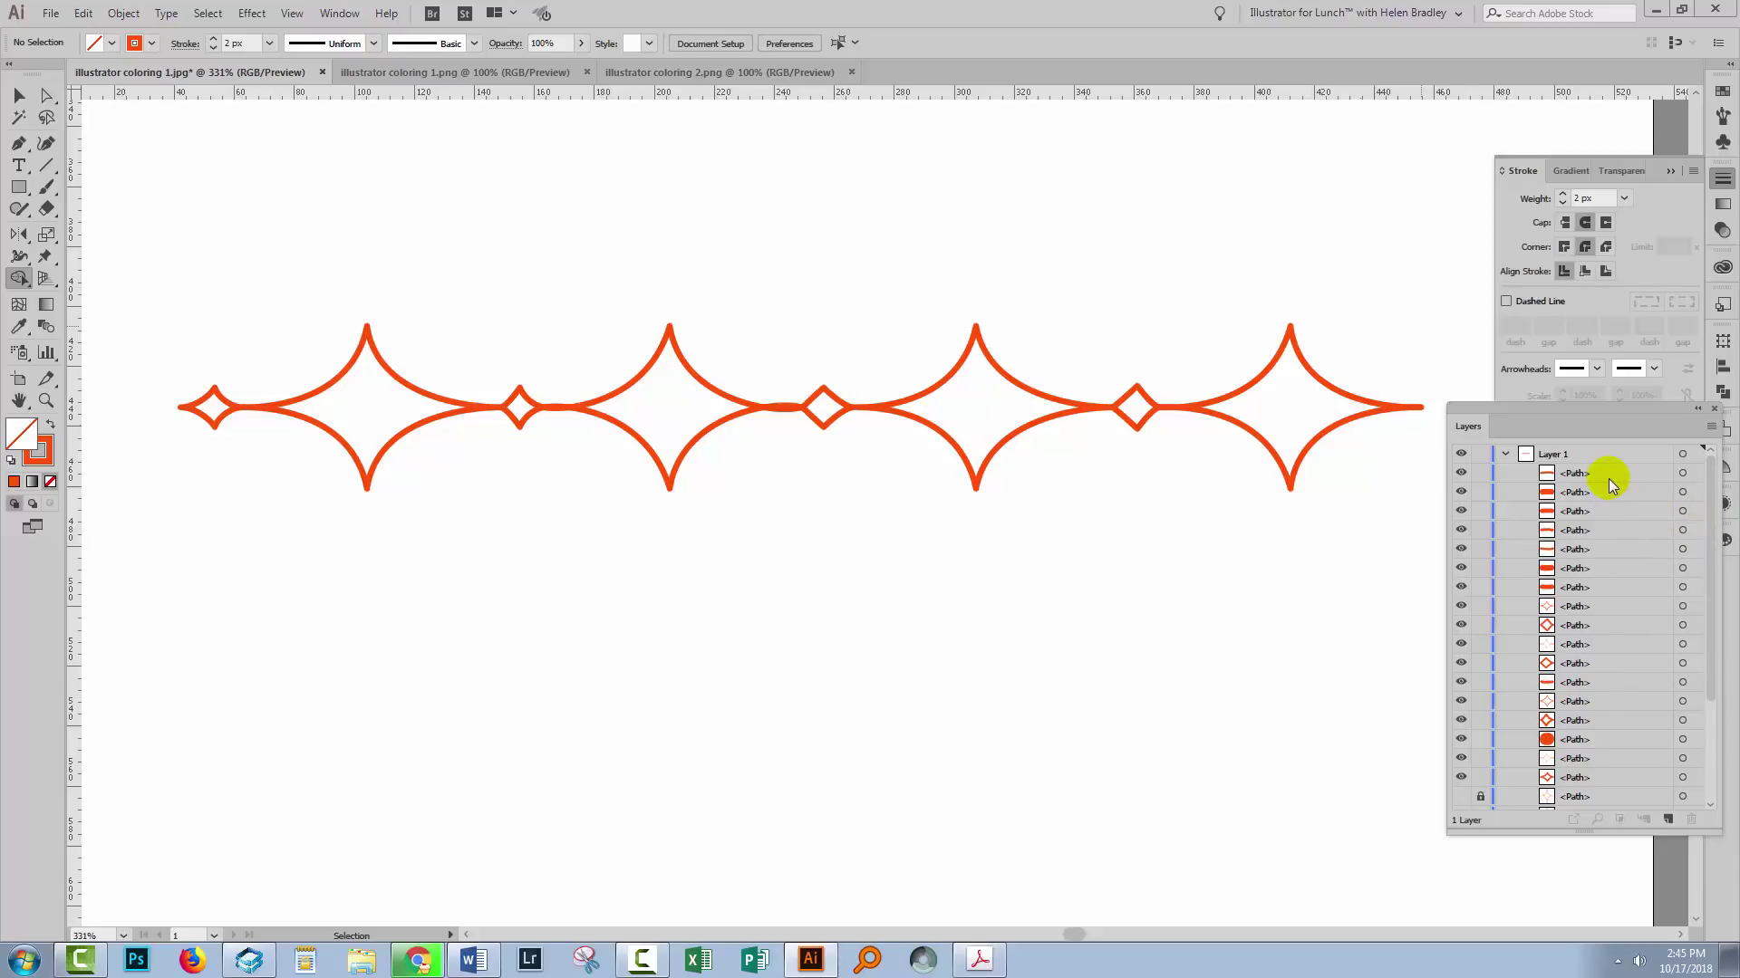
Toggle the visibility of the short sliver between the second large star and third small diamond, and delete it.
click(1682, 473)
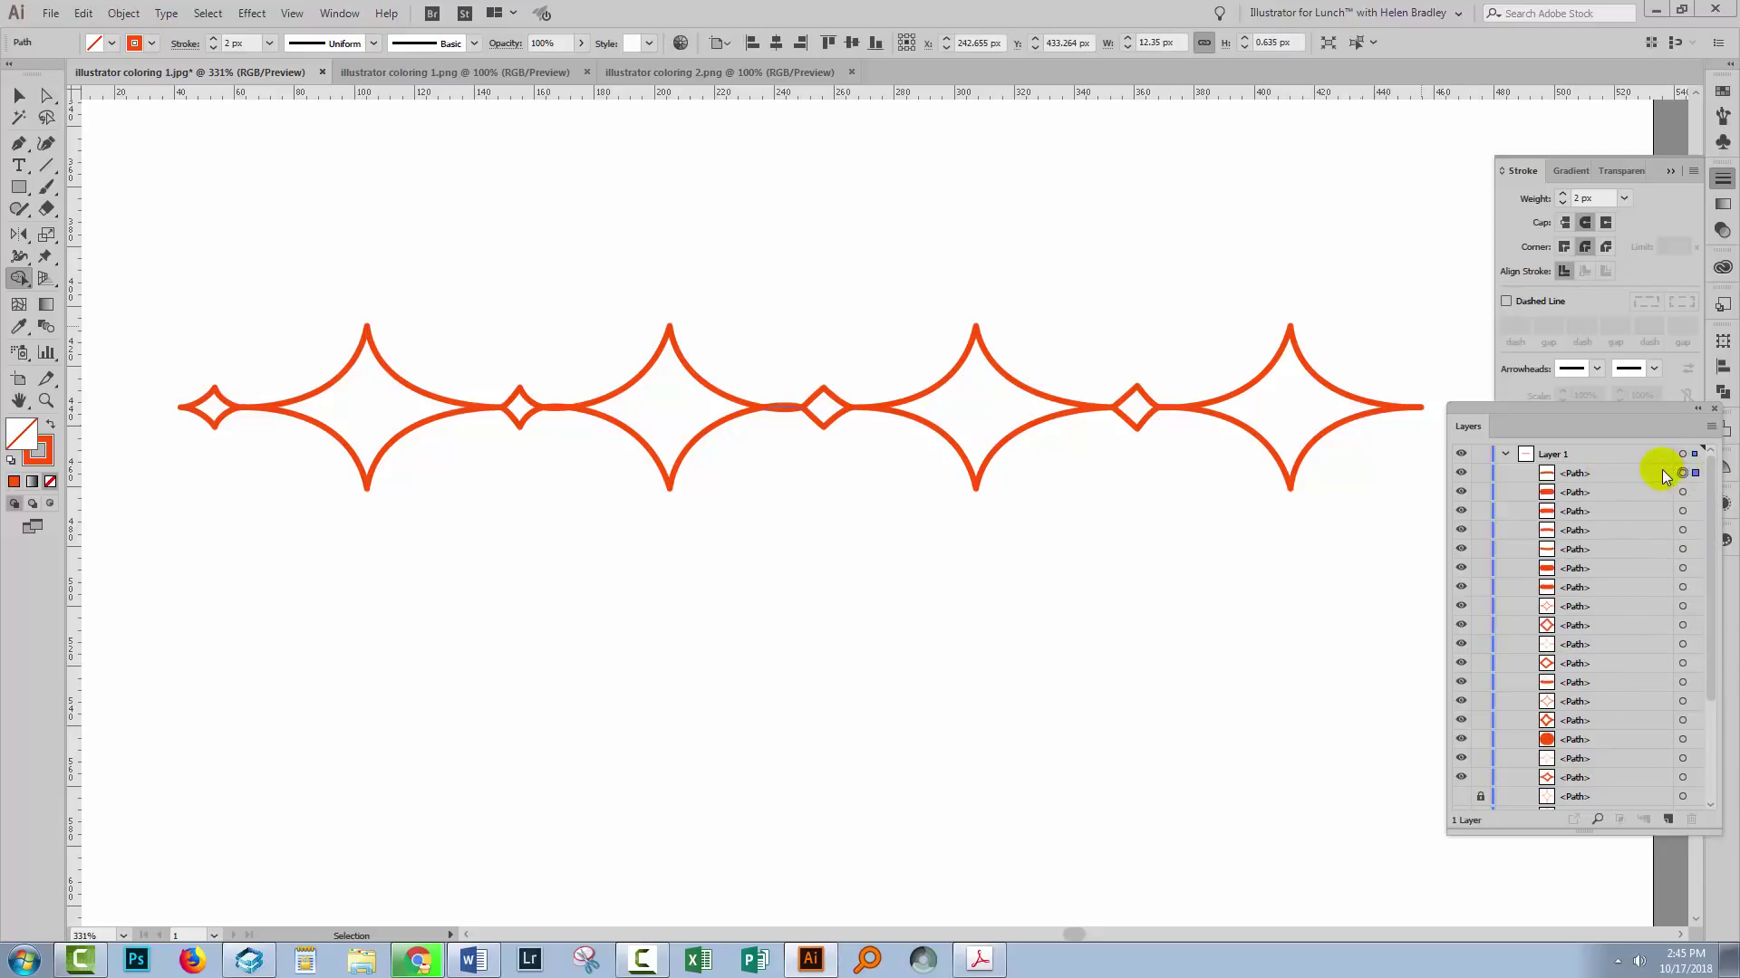
click(1461, 473)
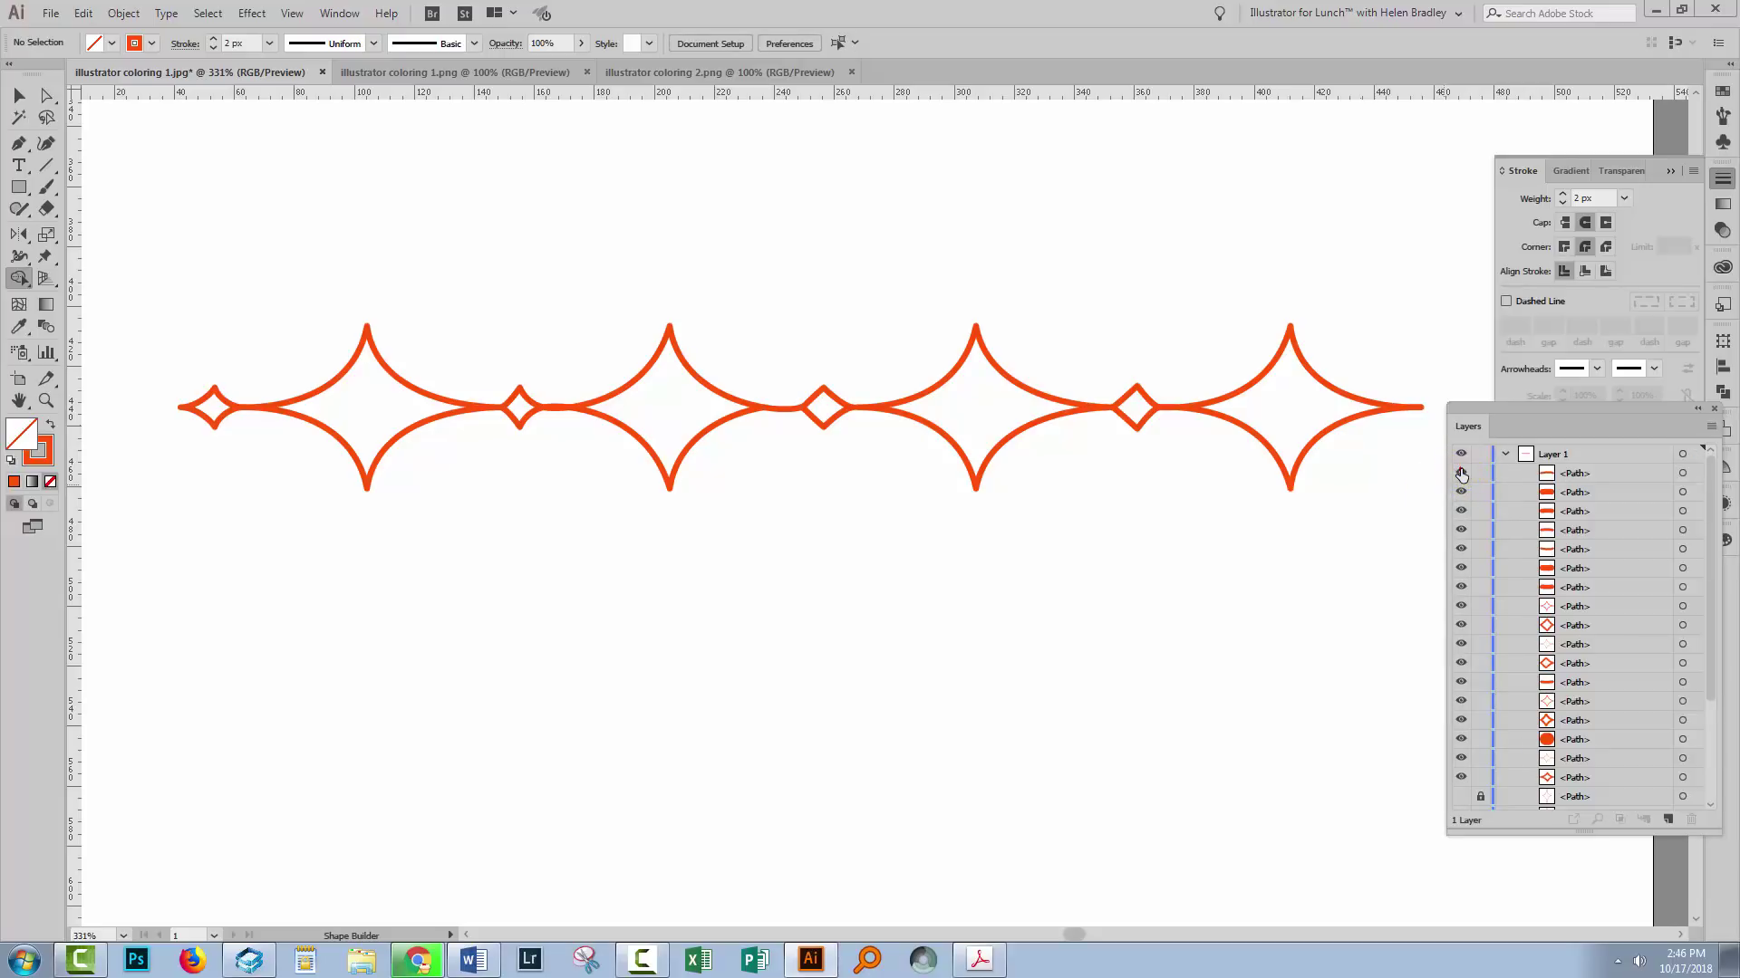
click(1461, 473)
click(1460, 473)
click(1518, 473)
click(1691, 819)
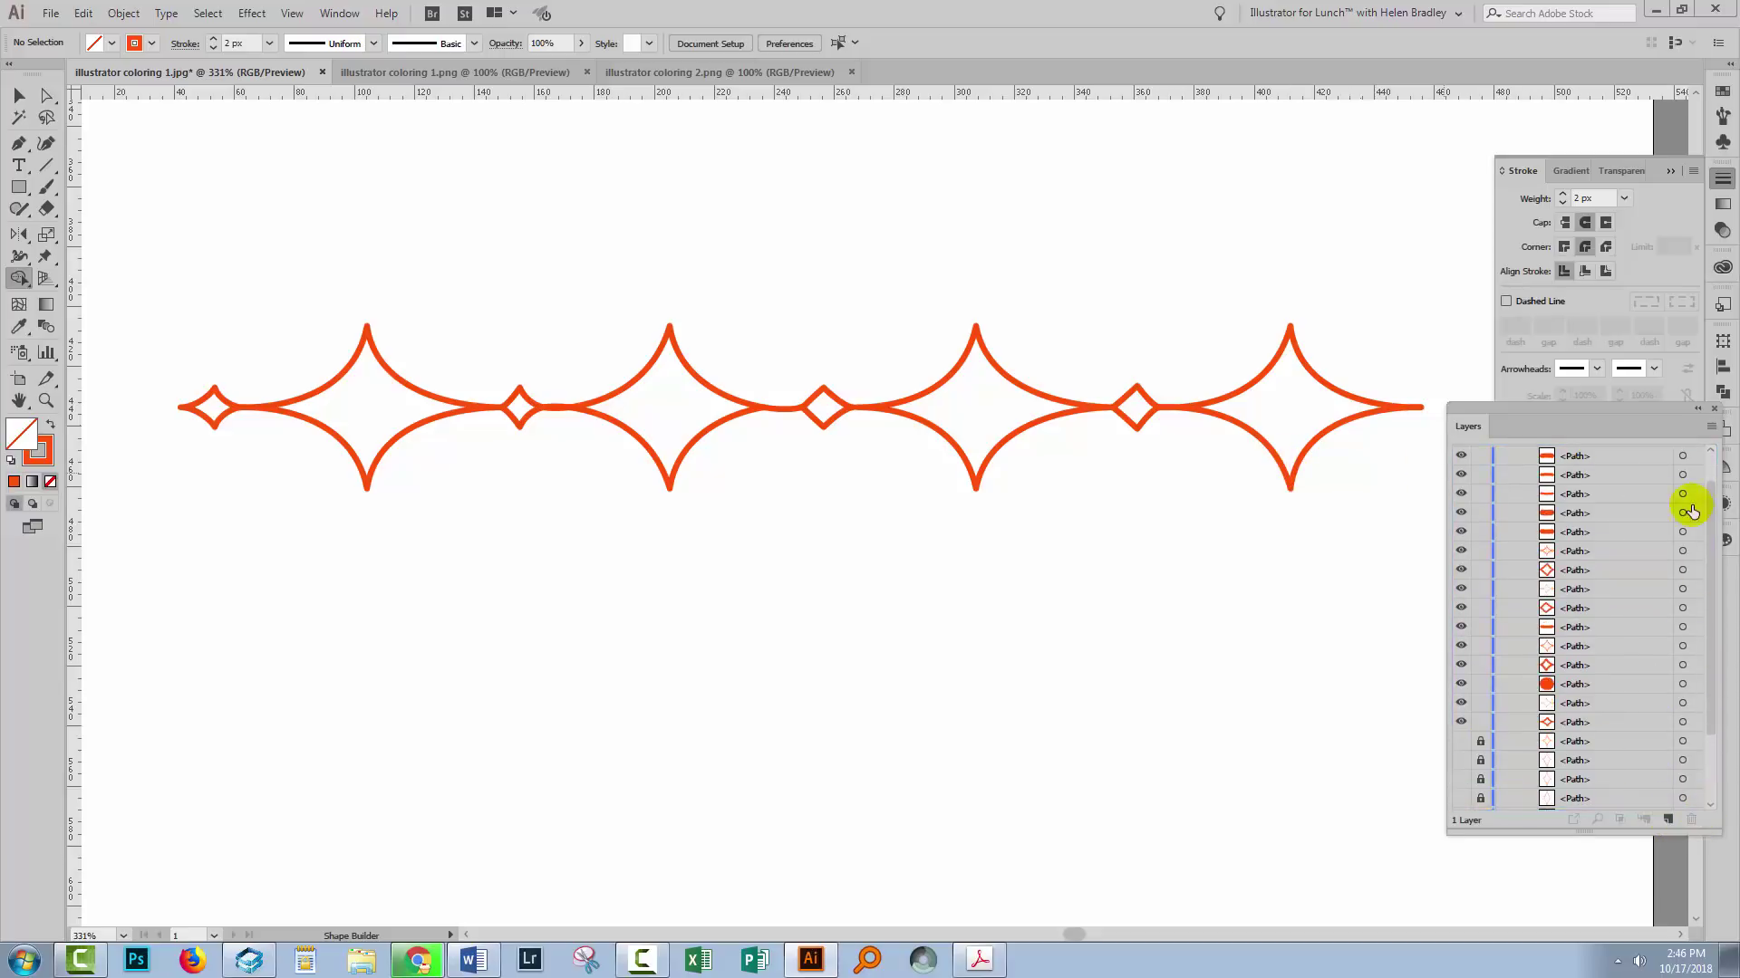
Hide the top six fragment paths, show the ones needed again, and delete the top three redundant fragments.
click(1710, 444)
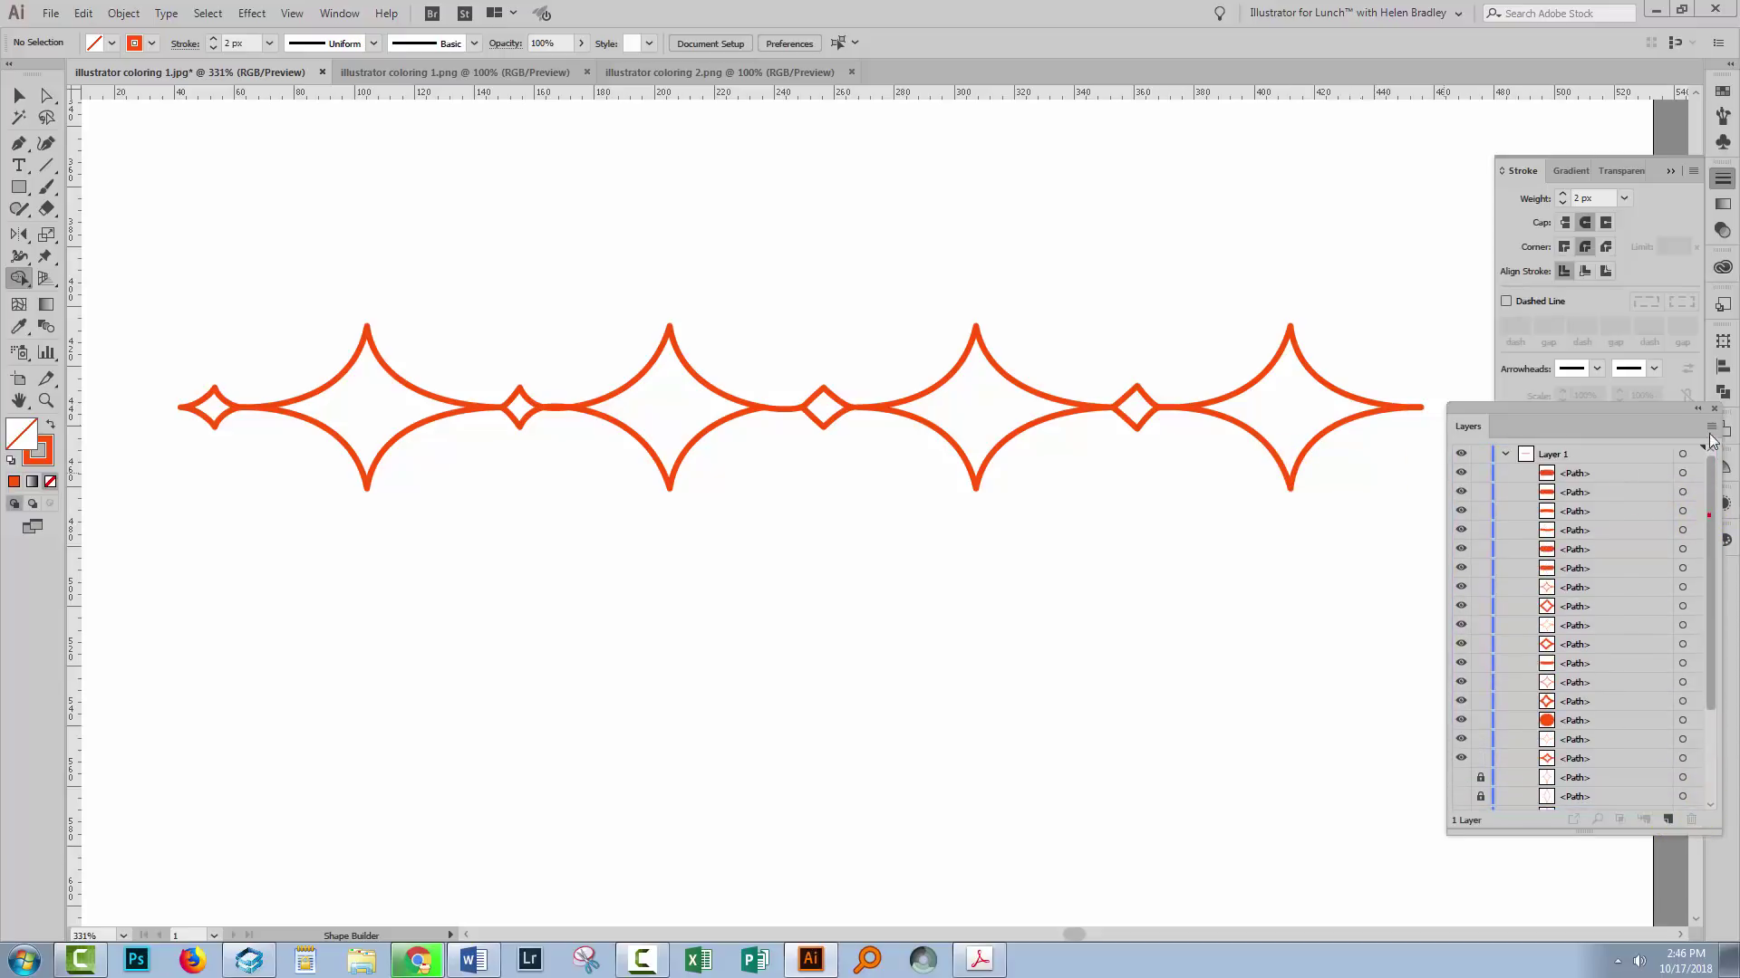
click(1569, 475)
click(1683, 474)
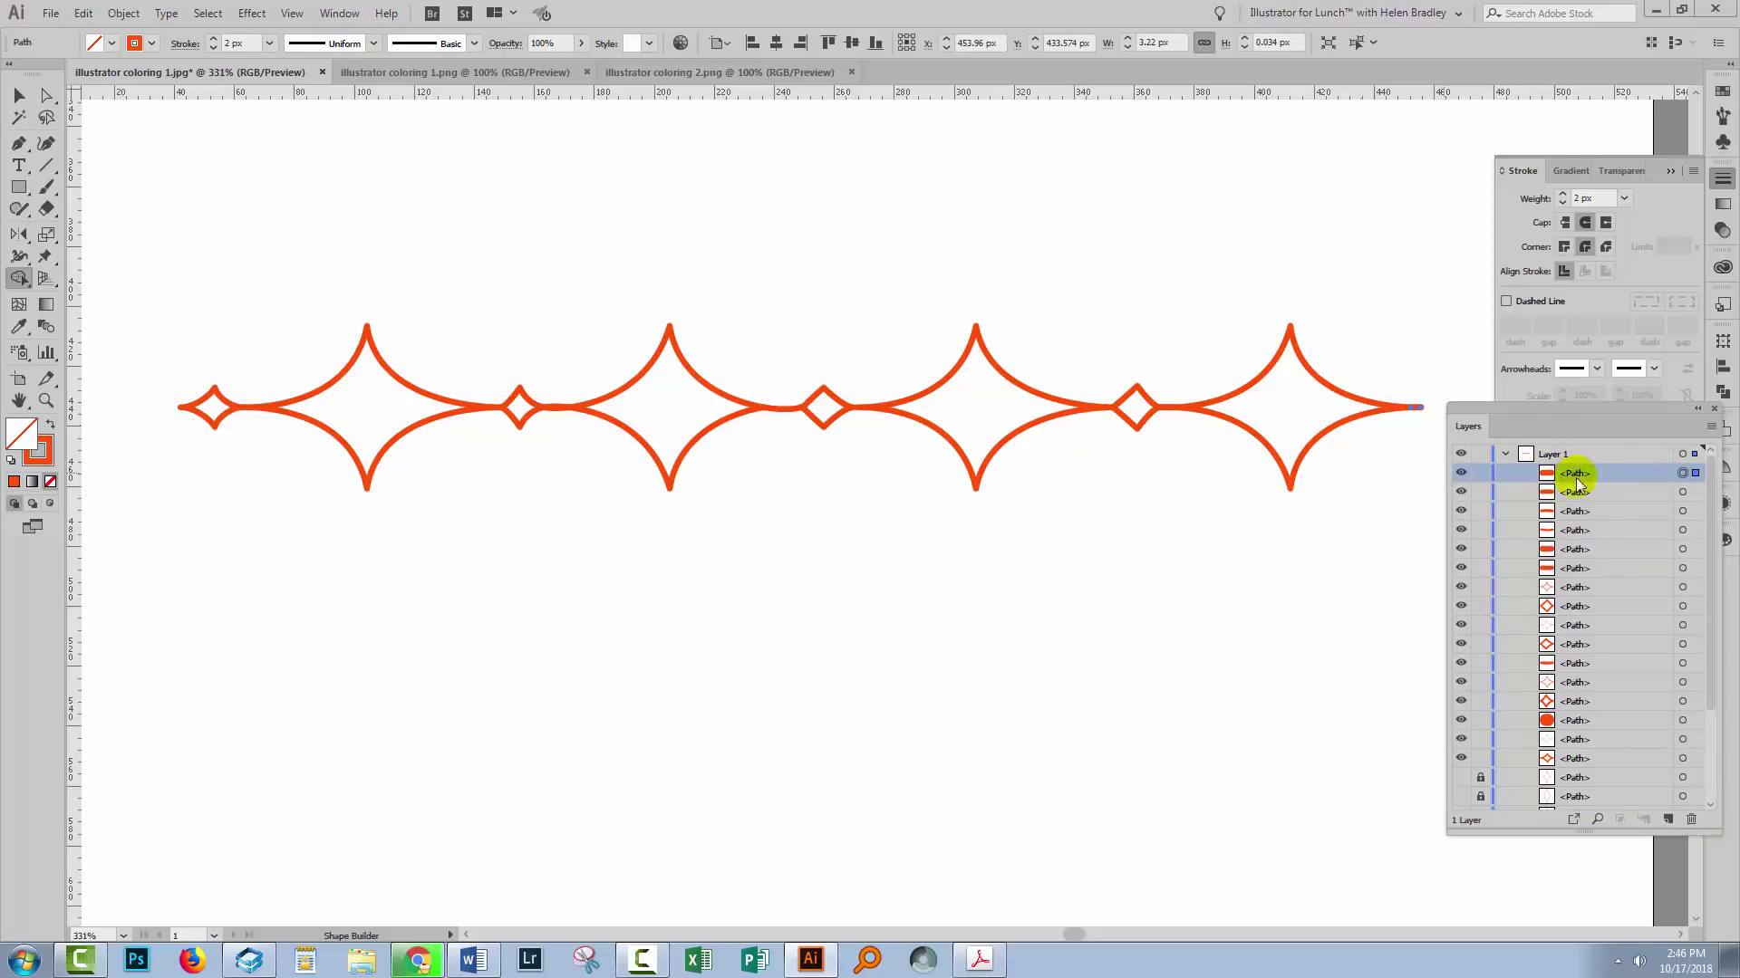
drag(1460, 481, 1465, 573)
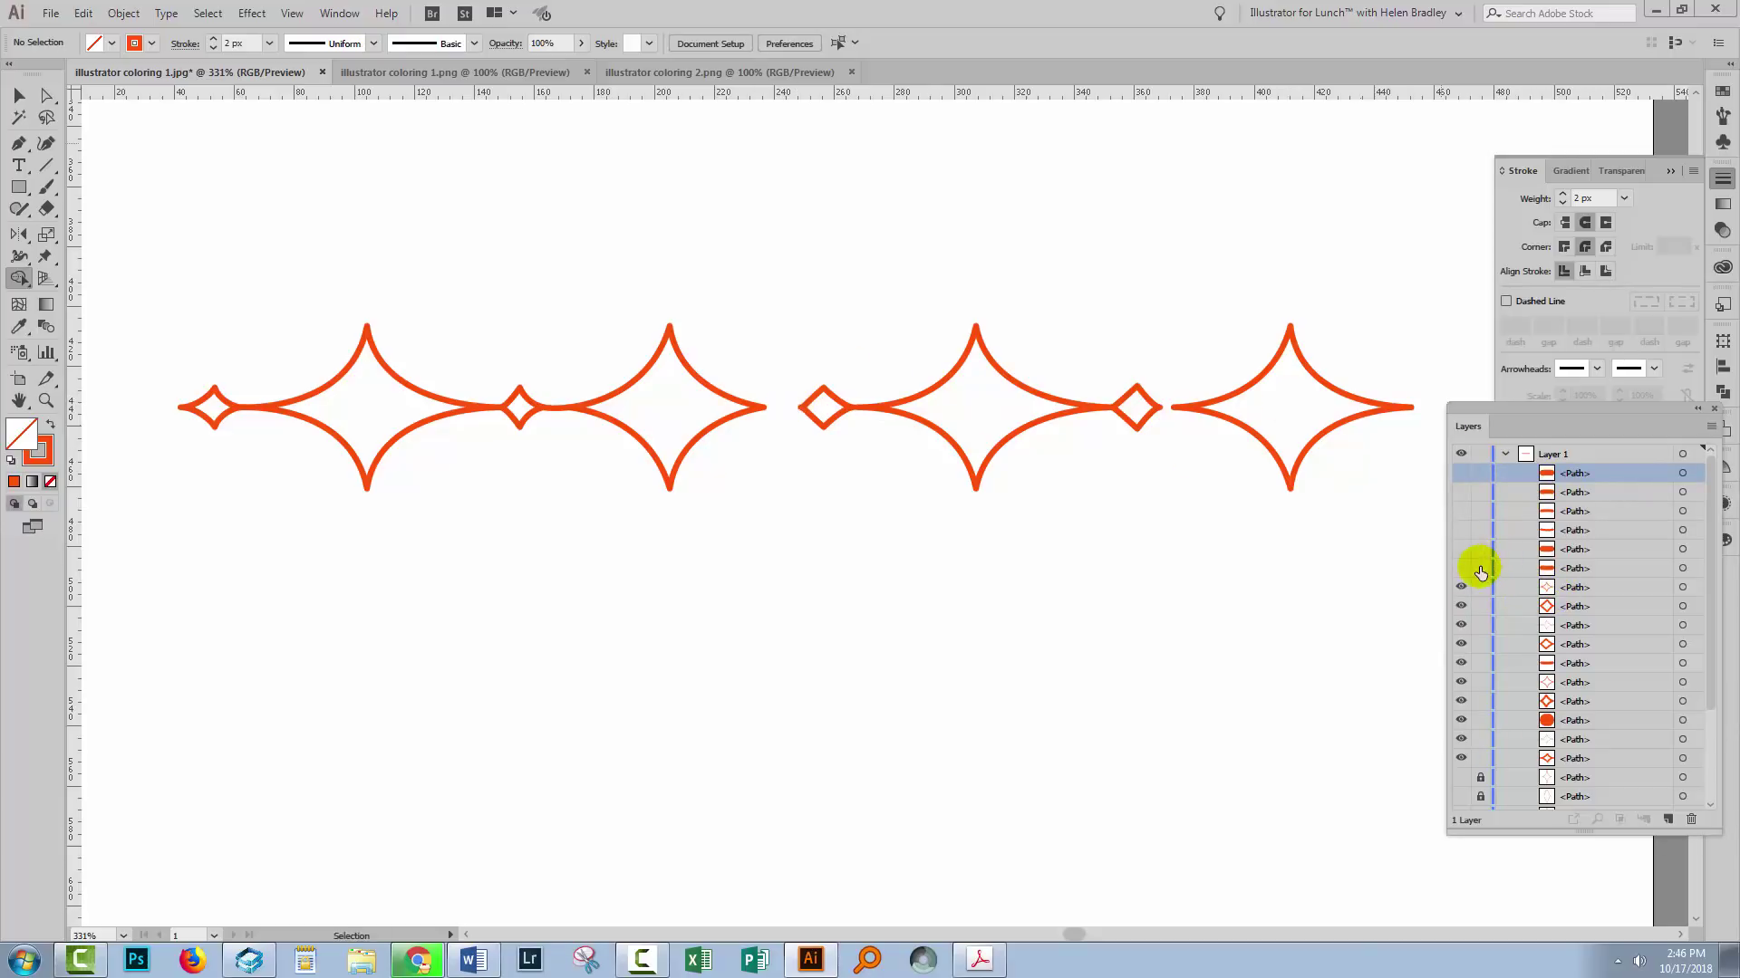
click(1460, 569)
click(1460, 549)
click(1460, 566)
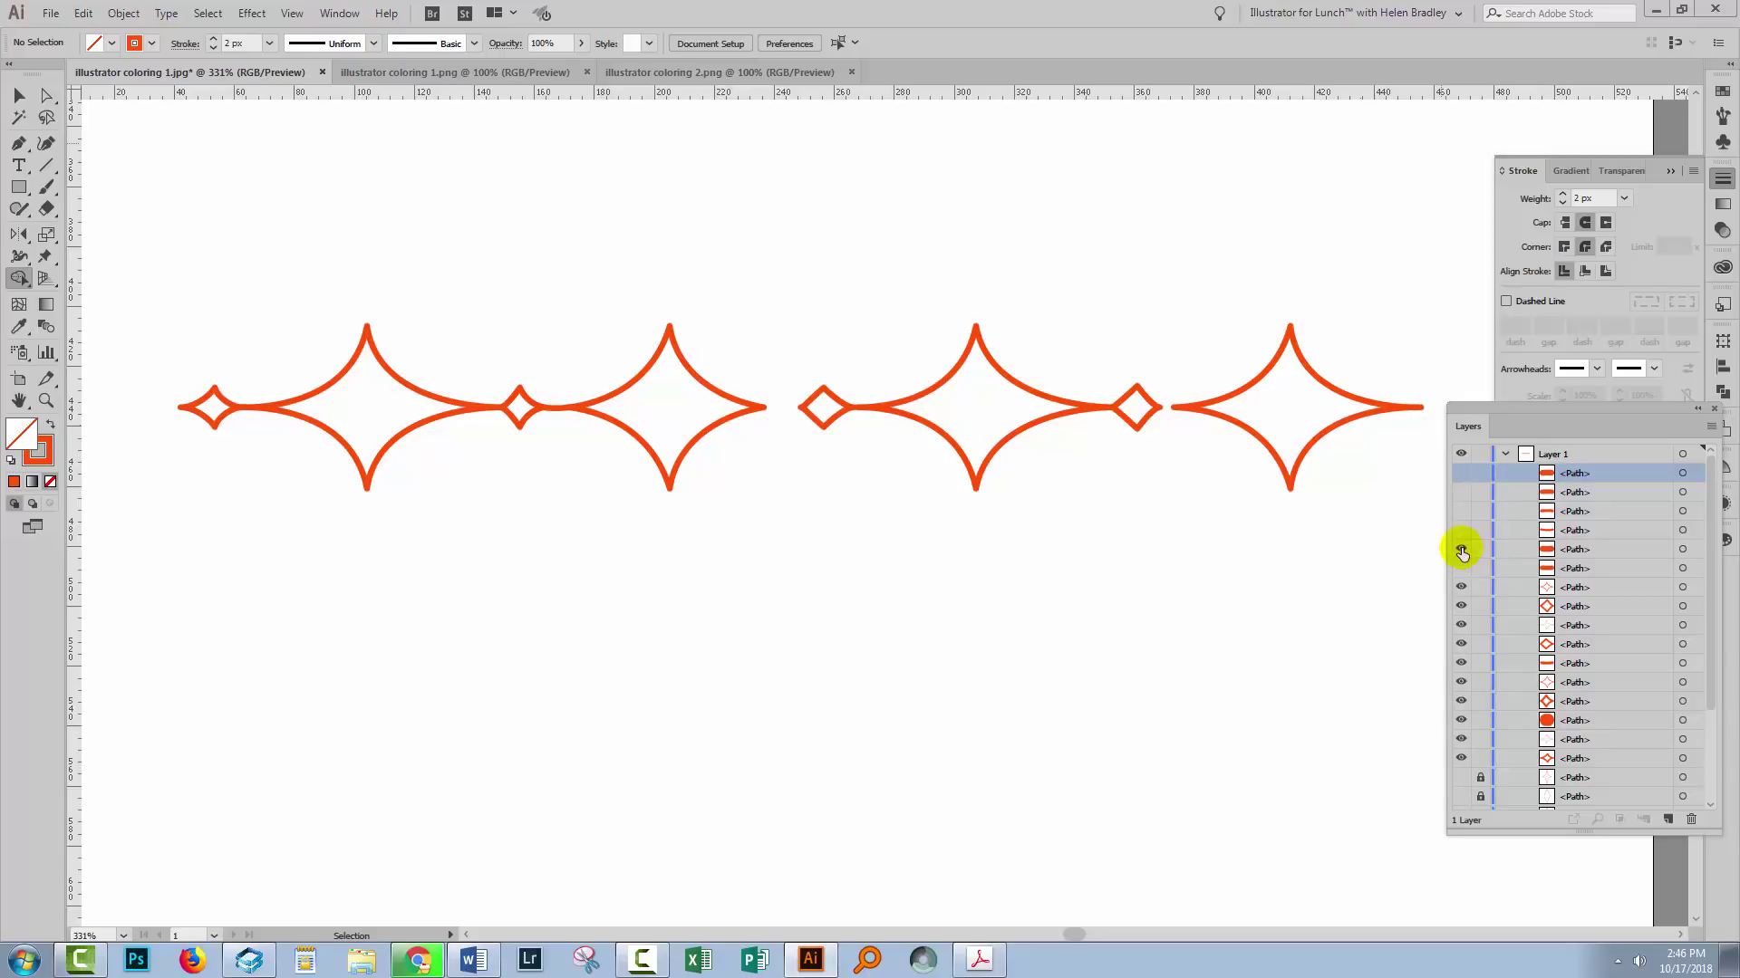
click(1459, 565)
click(1460, 530)
shift+click(1613, 514)
drag(1612, 515, 1692, 821)
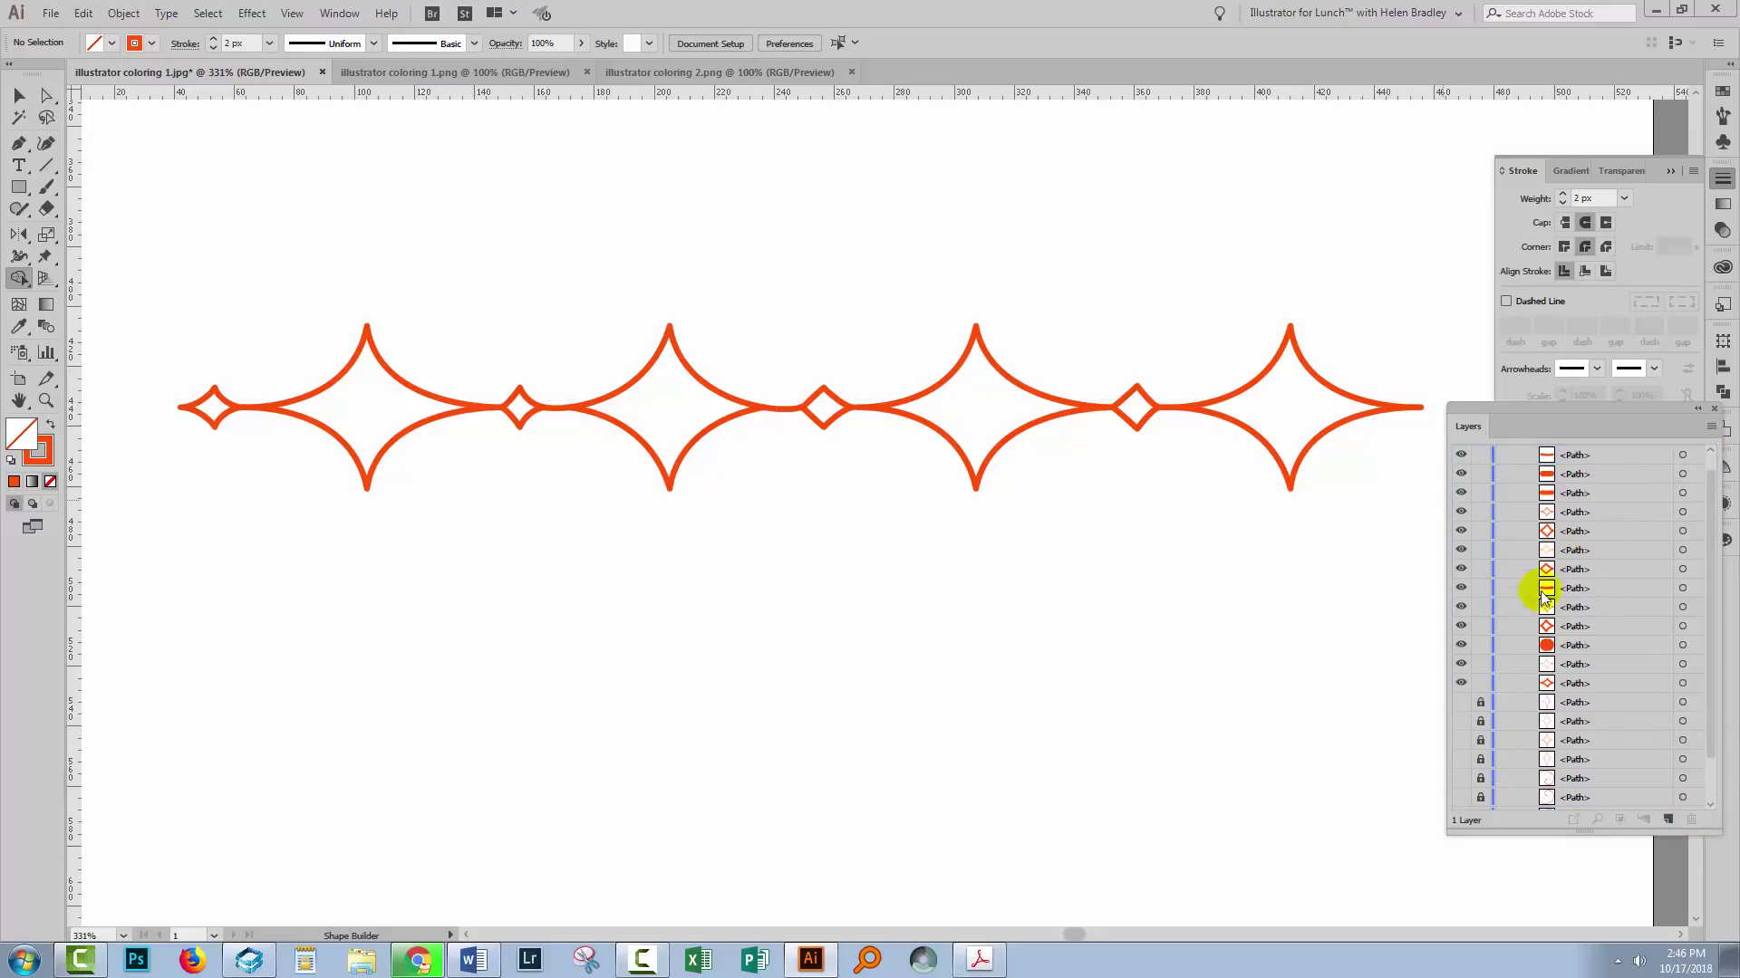
Delete the remaining solid dot-like stray path in the lower part of the star row's path stack.
click(1460, 646)
click(1616, 648)
click(1691, 820)
scroll(1546, 464, up, 1)
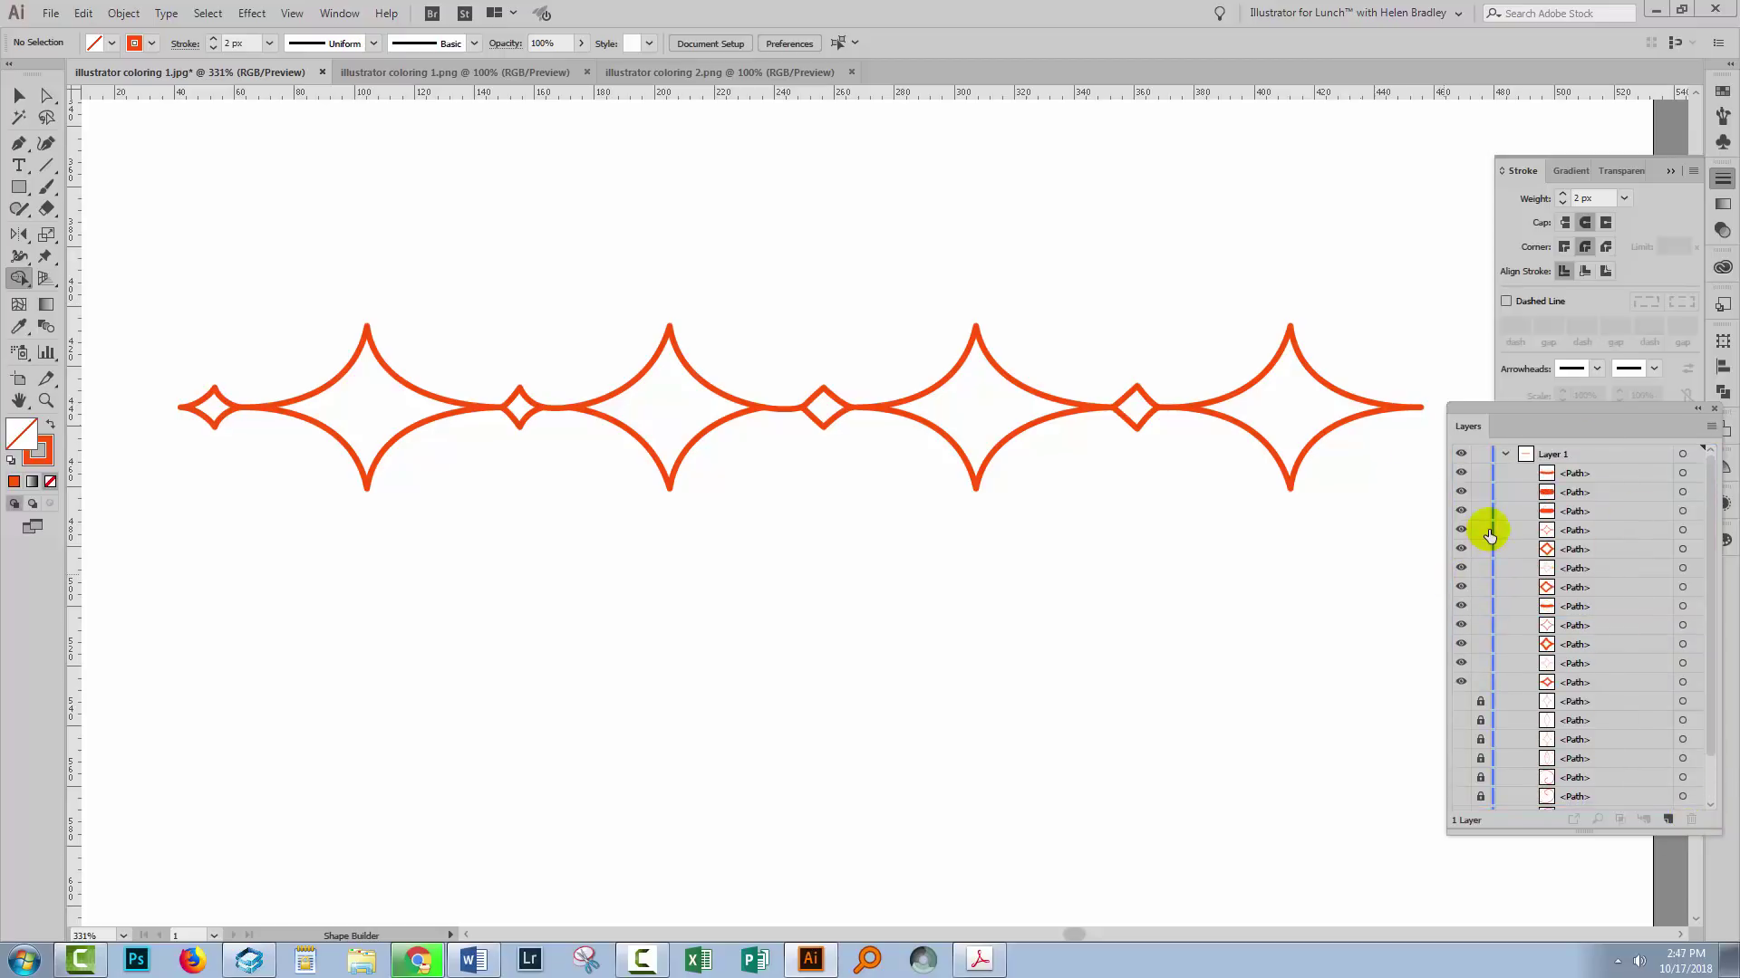
Select the star row's stars, diamonds and connecting pieces, group them, and fit the whole artboard in view.
click(18, 95)
drag(193, 252, 1341, 512)
click(123, 13)
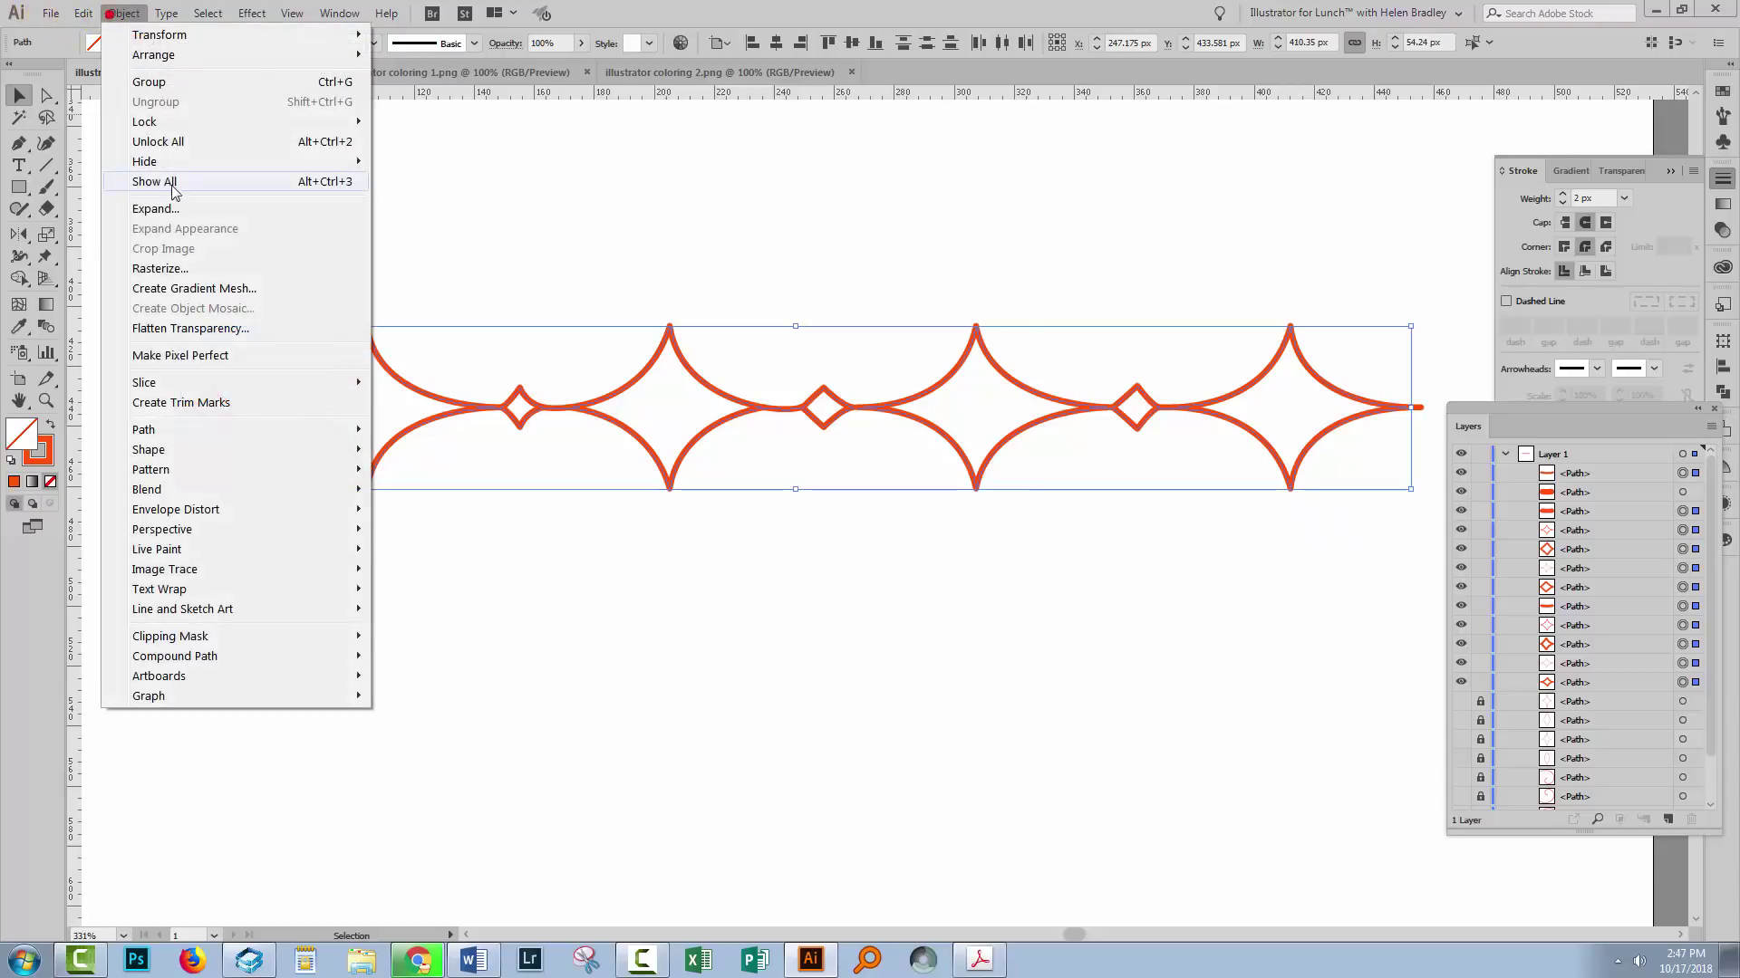
click(169, 84)
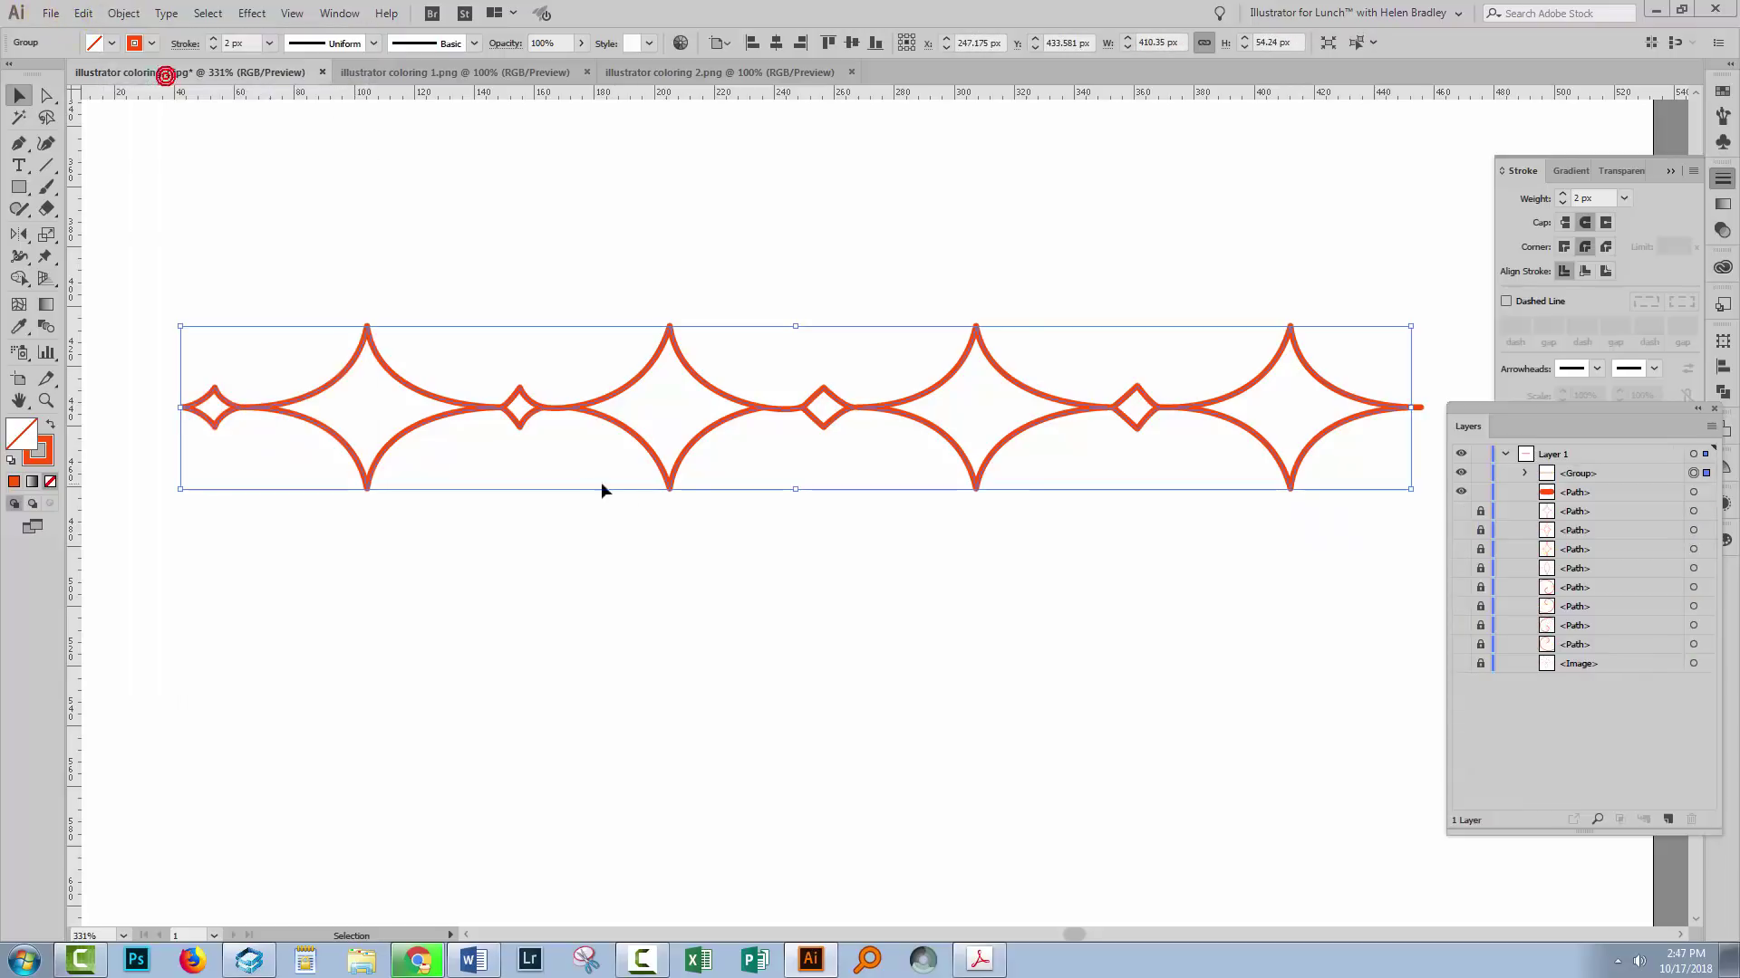
click(616, 541)
key(ctrl+0)
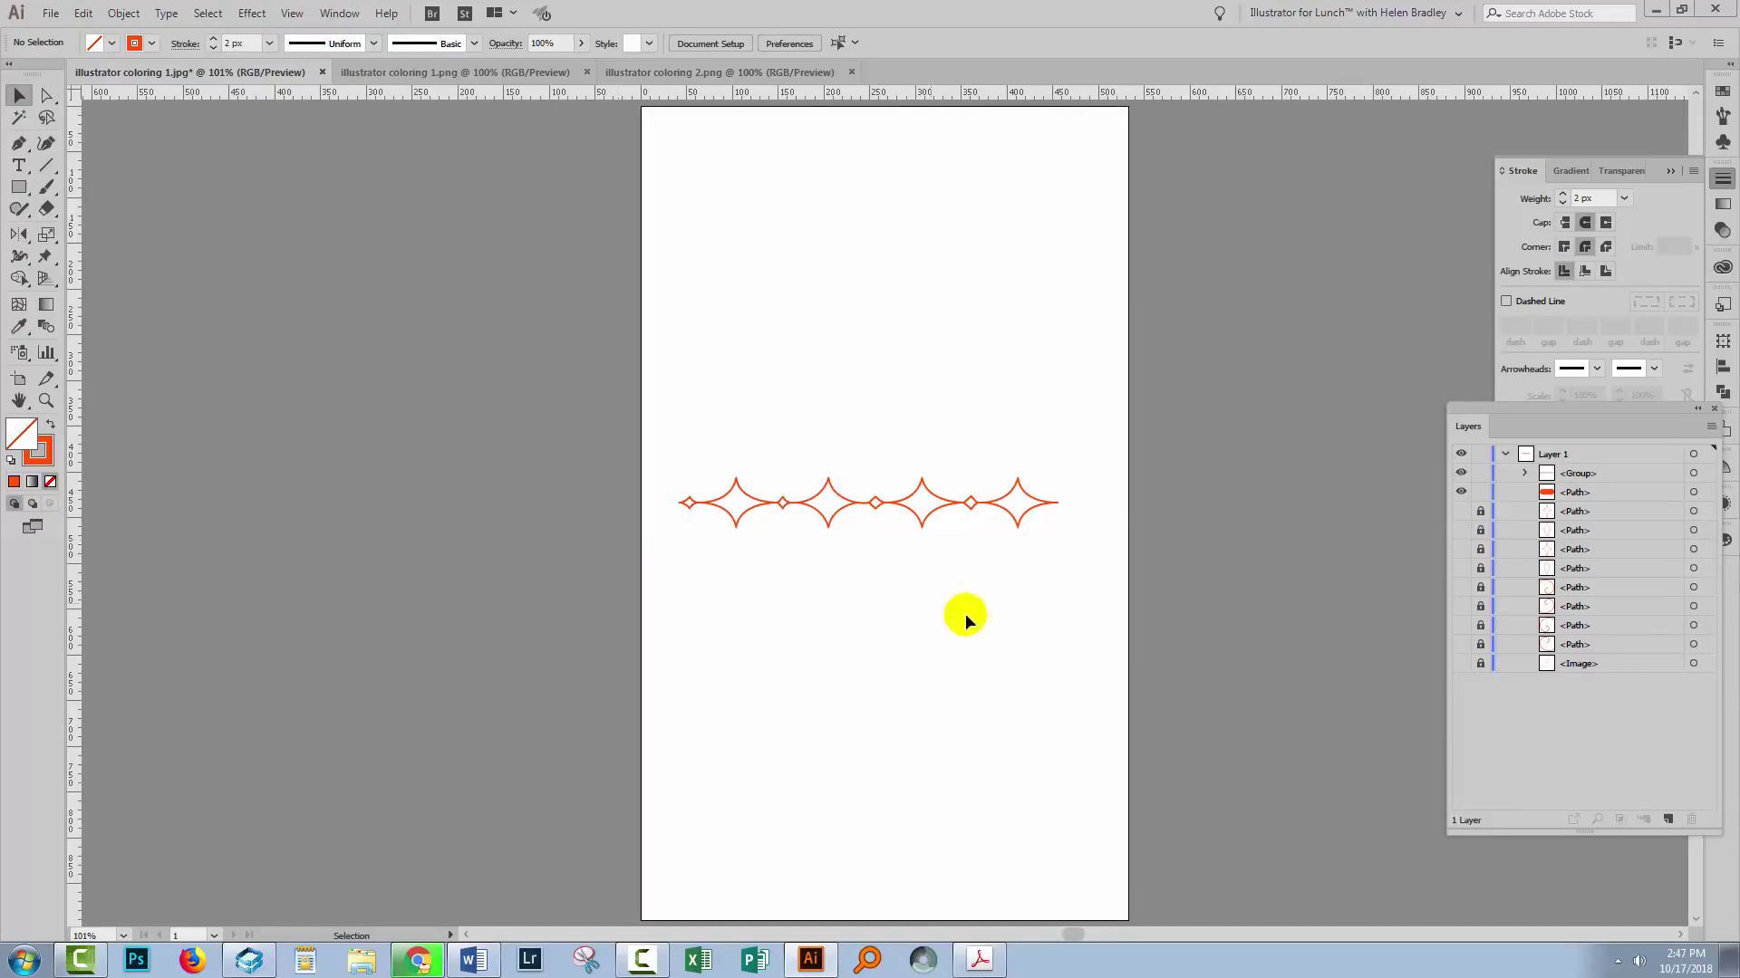
Show the template image and place copies of the star-row group over the template's other three star rows.
click(1460, 663)
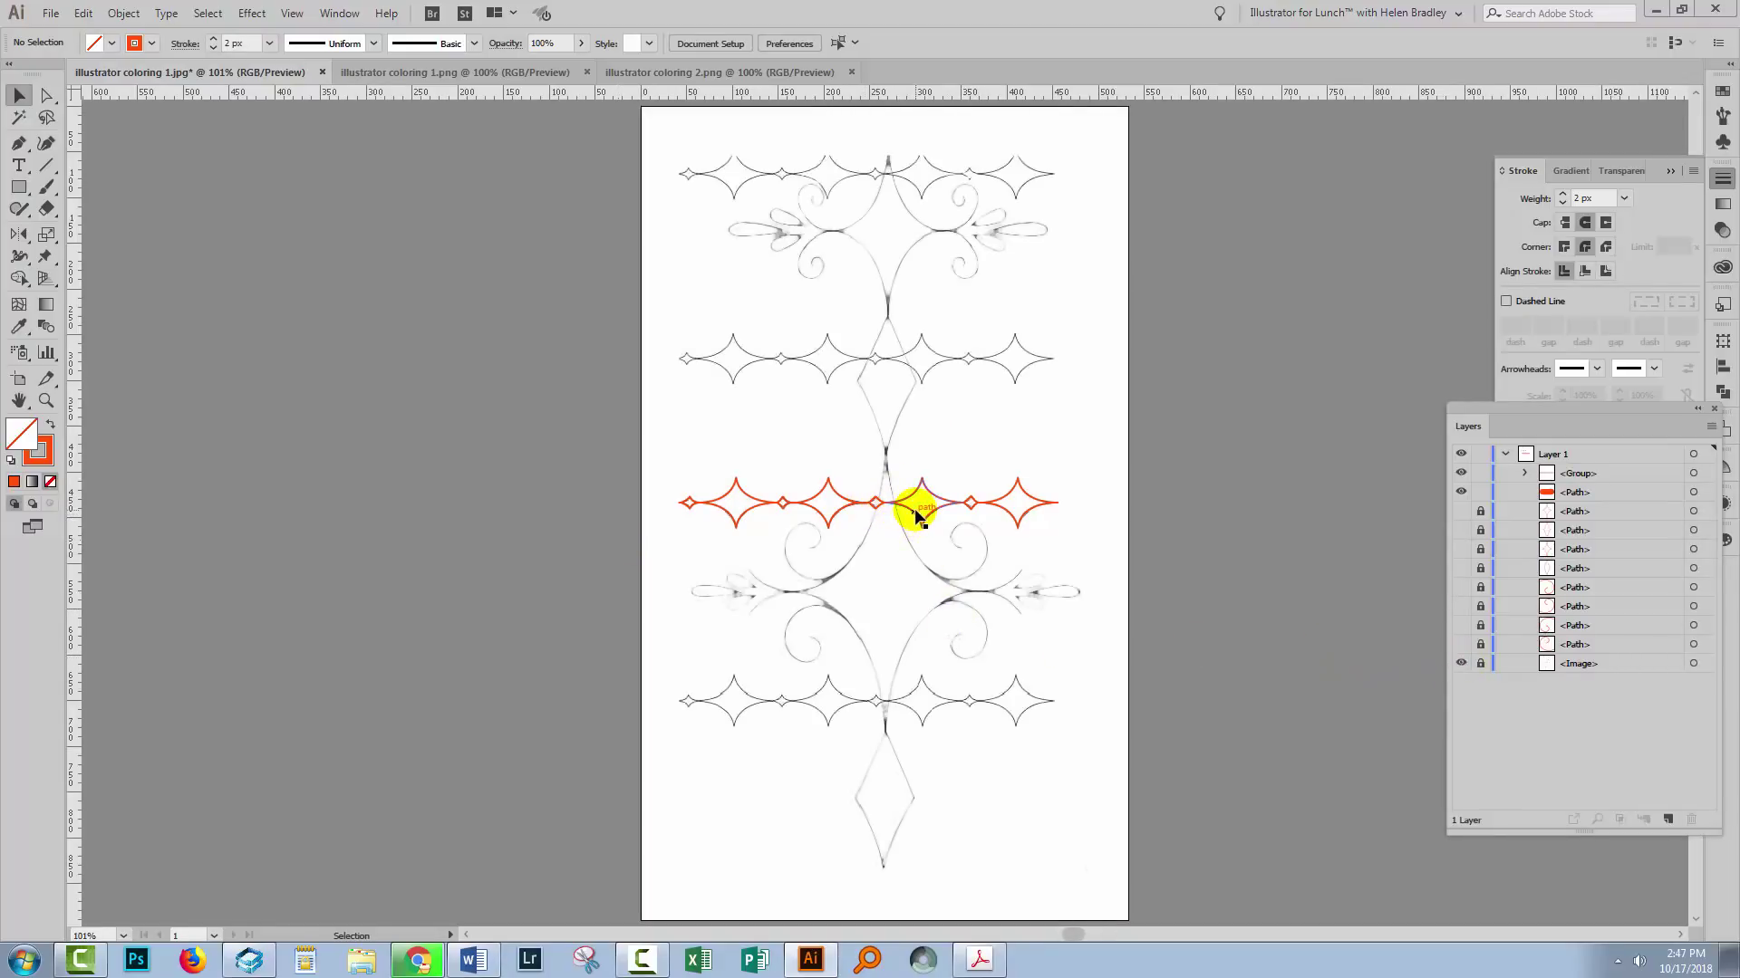
drag(921, 504, 938, 358)
key(Down)
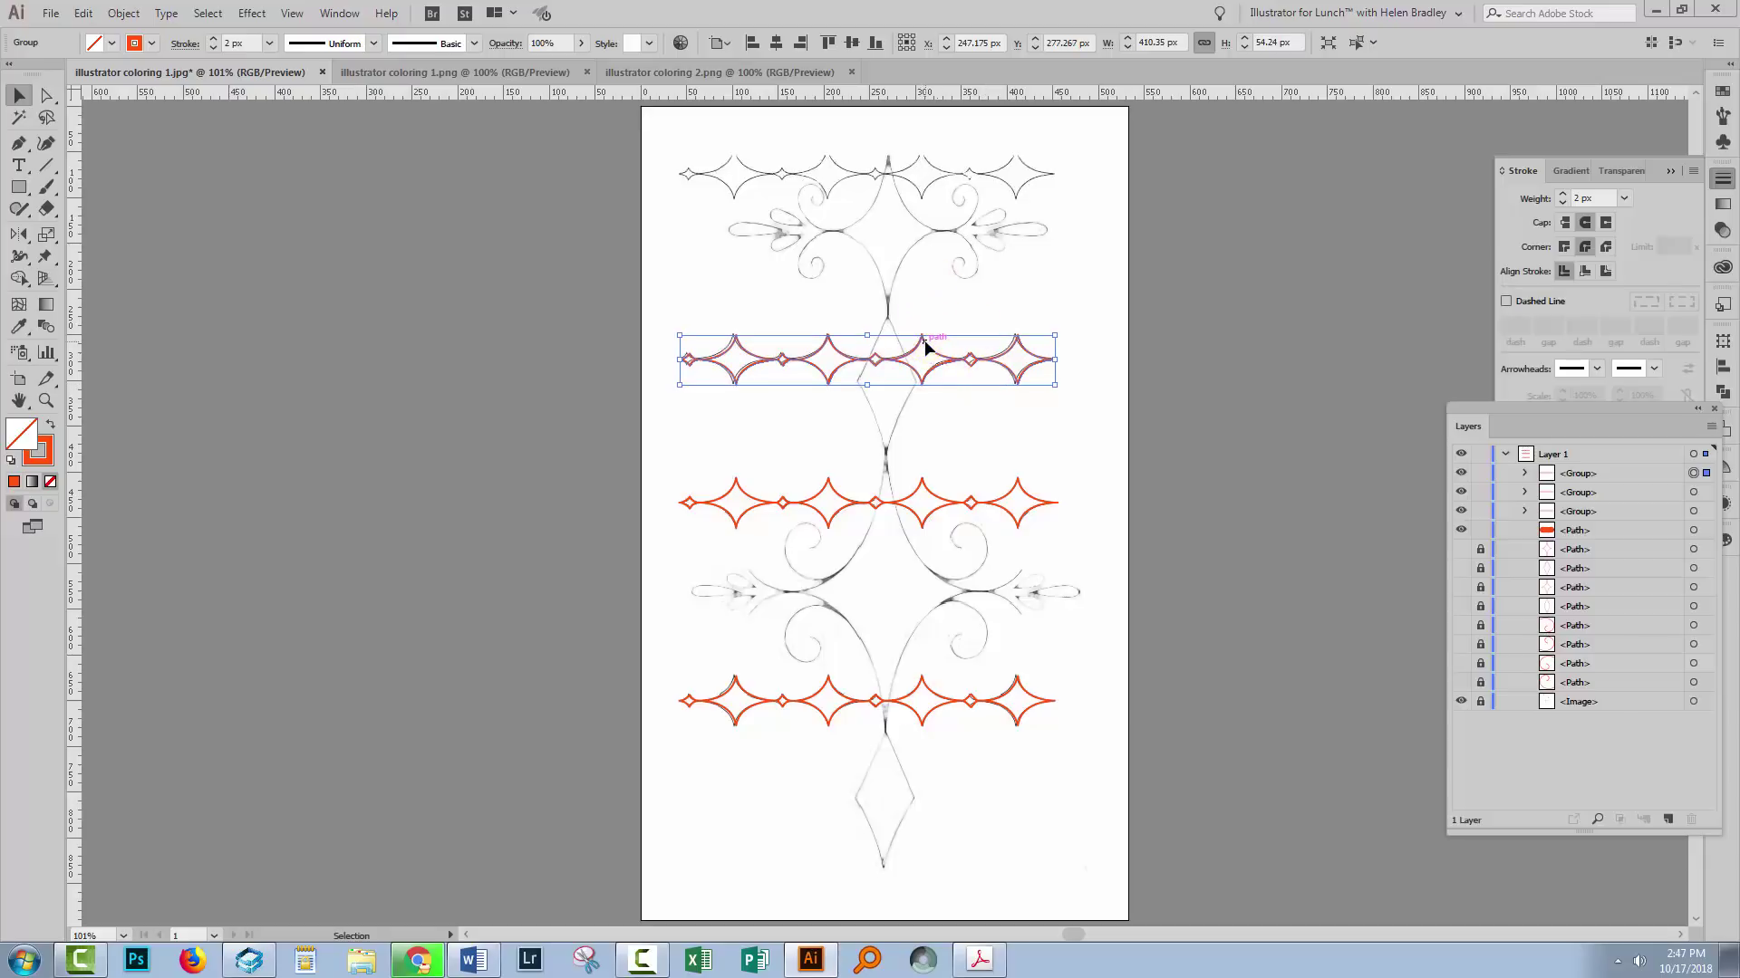
drag(924, 343, 927, 161)
click(1073, 250)
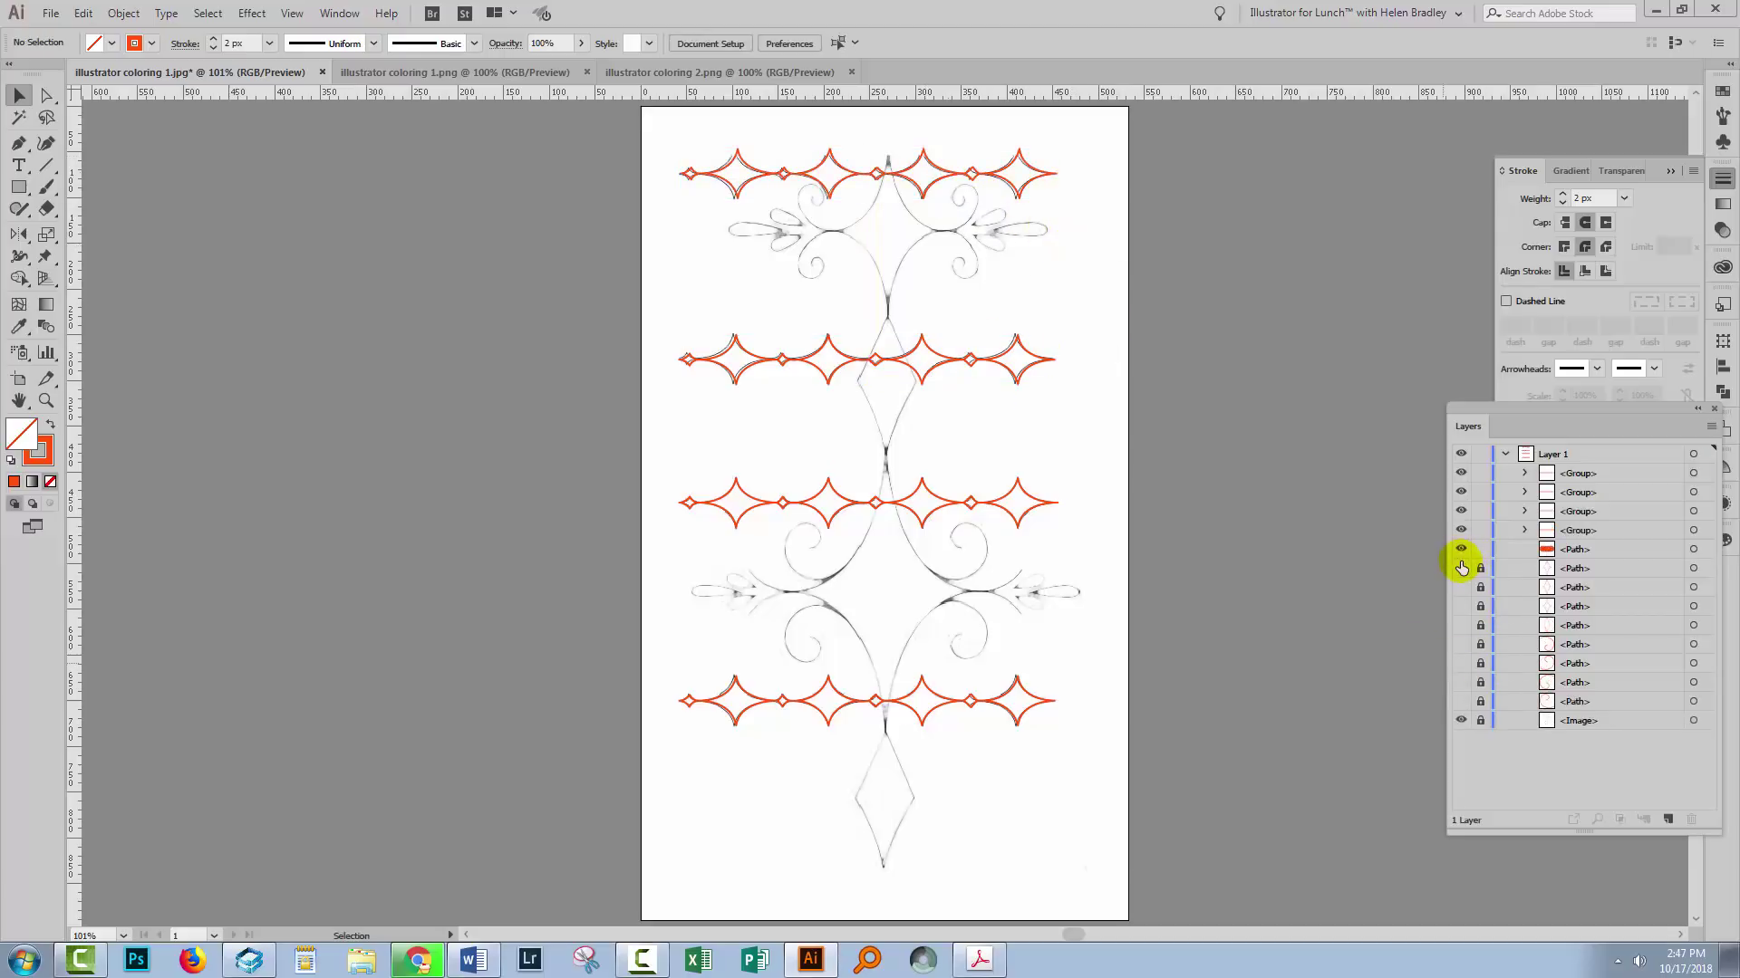
Show the traced ornament paths without the template image, and stack the four star-row groups beneath those paths.
drag(1460, 568, 1460, 702)
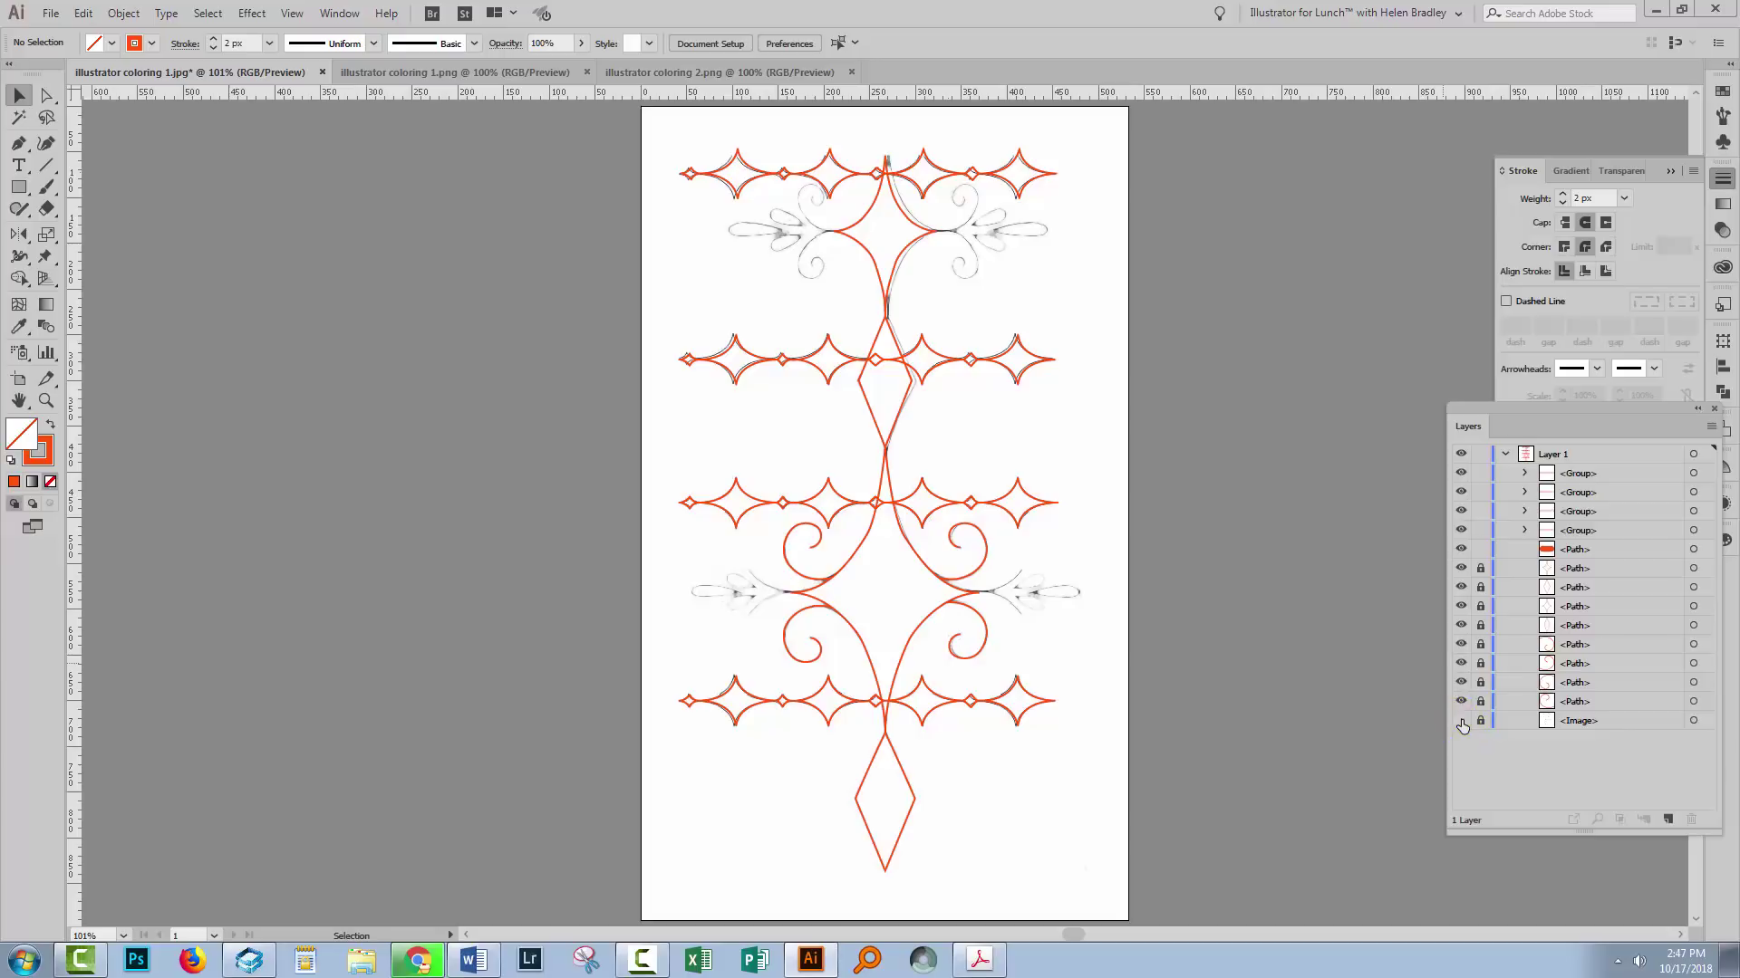
click(1461, 721)
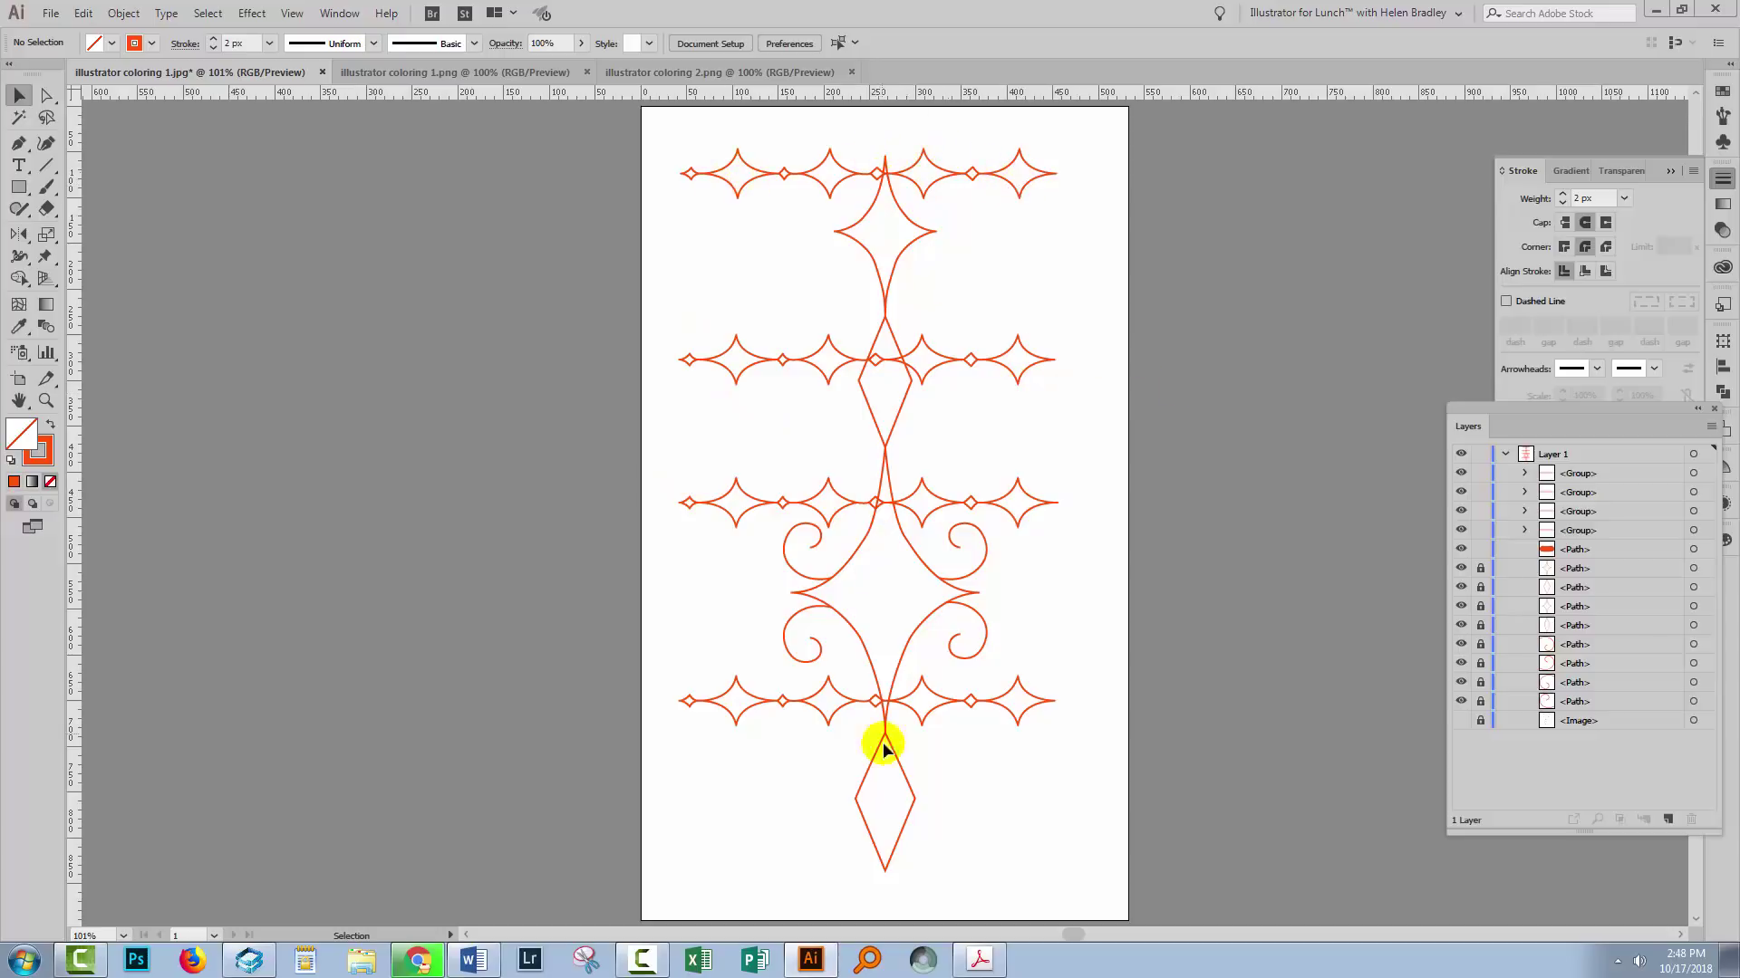
click(1613, 465)
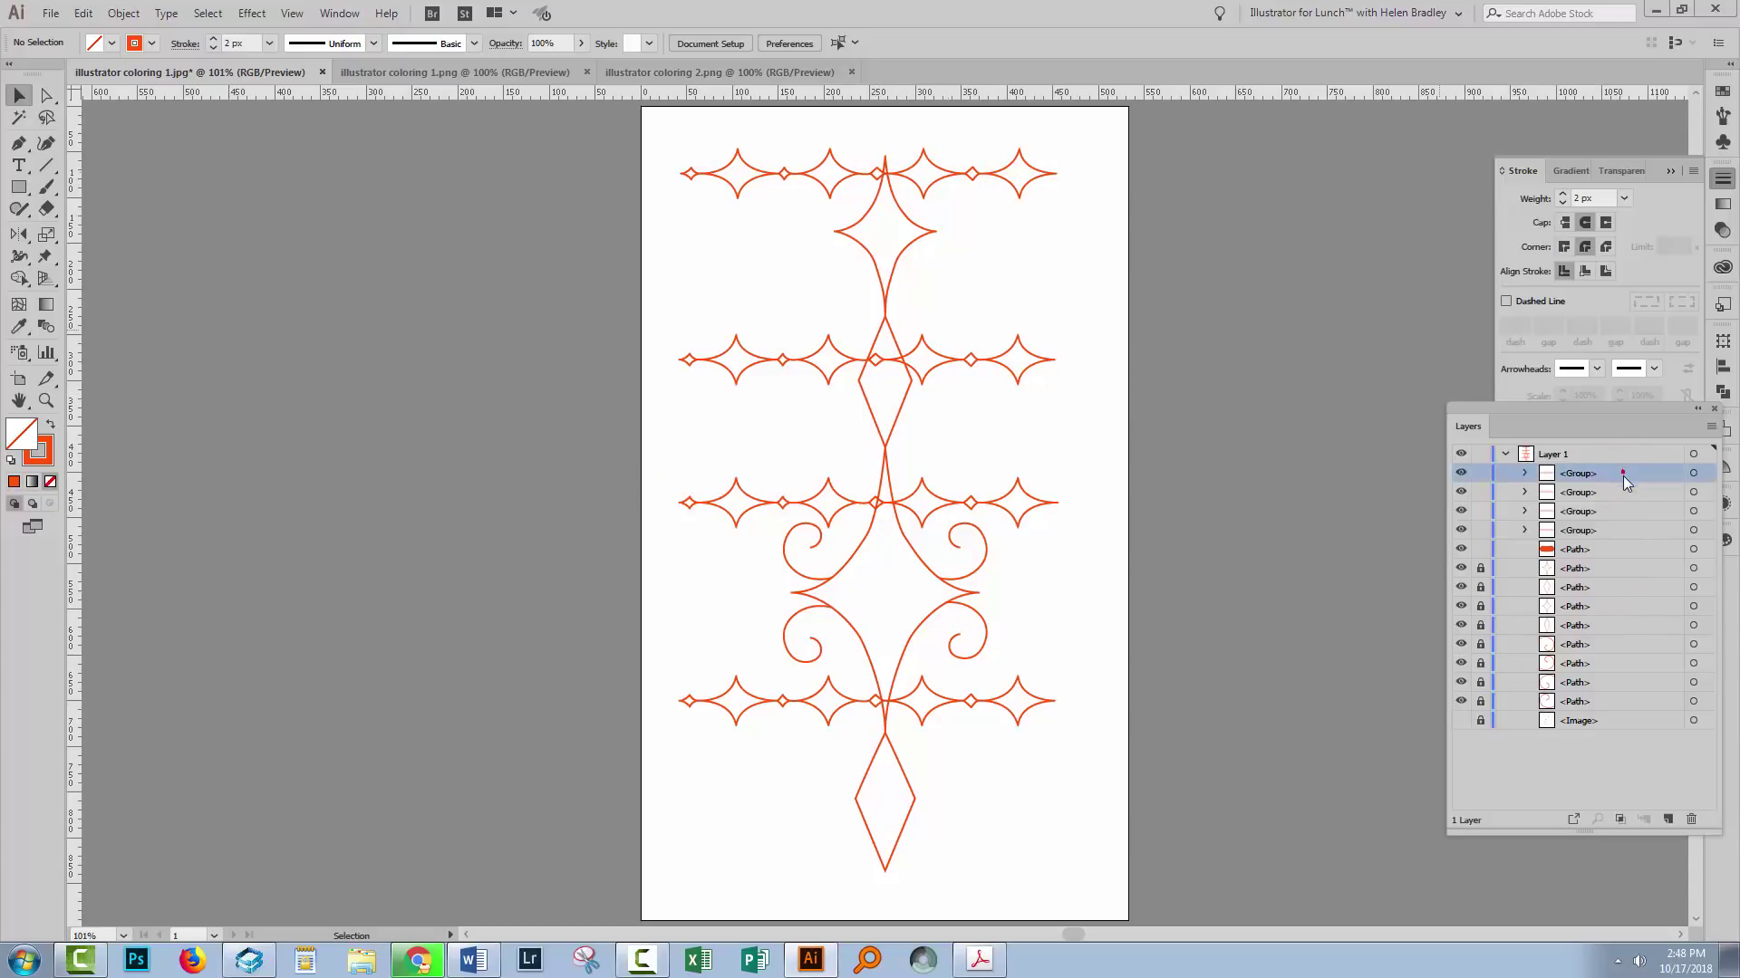
shift+click(1623, 531)
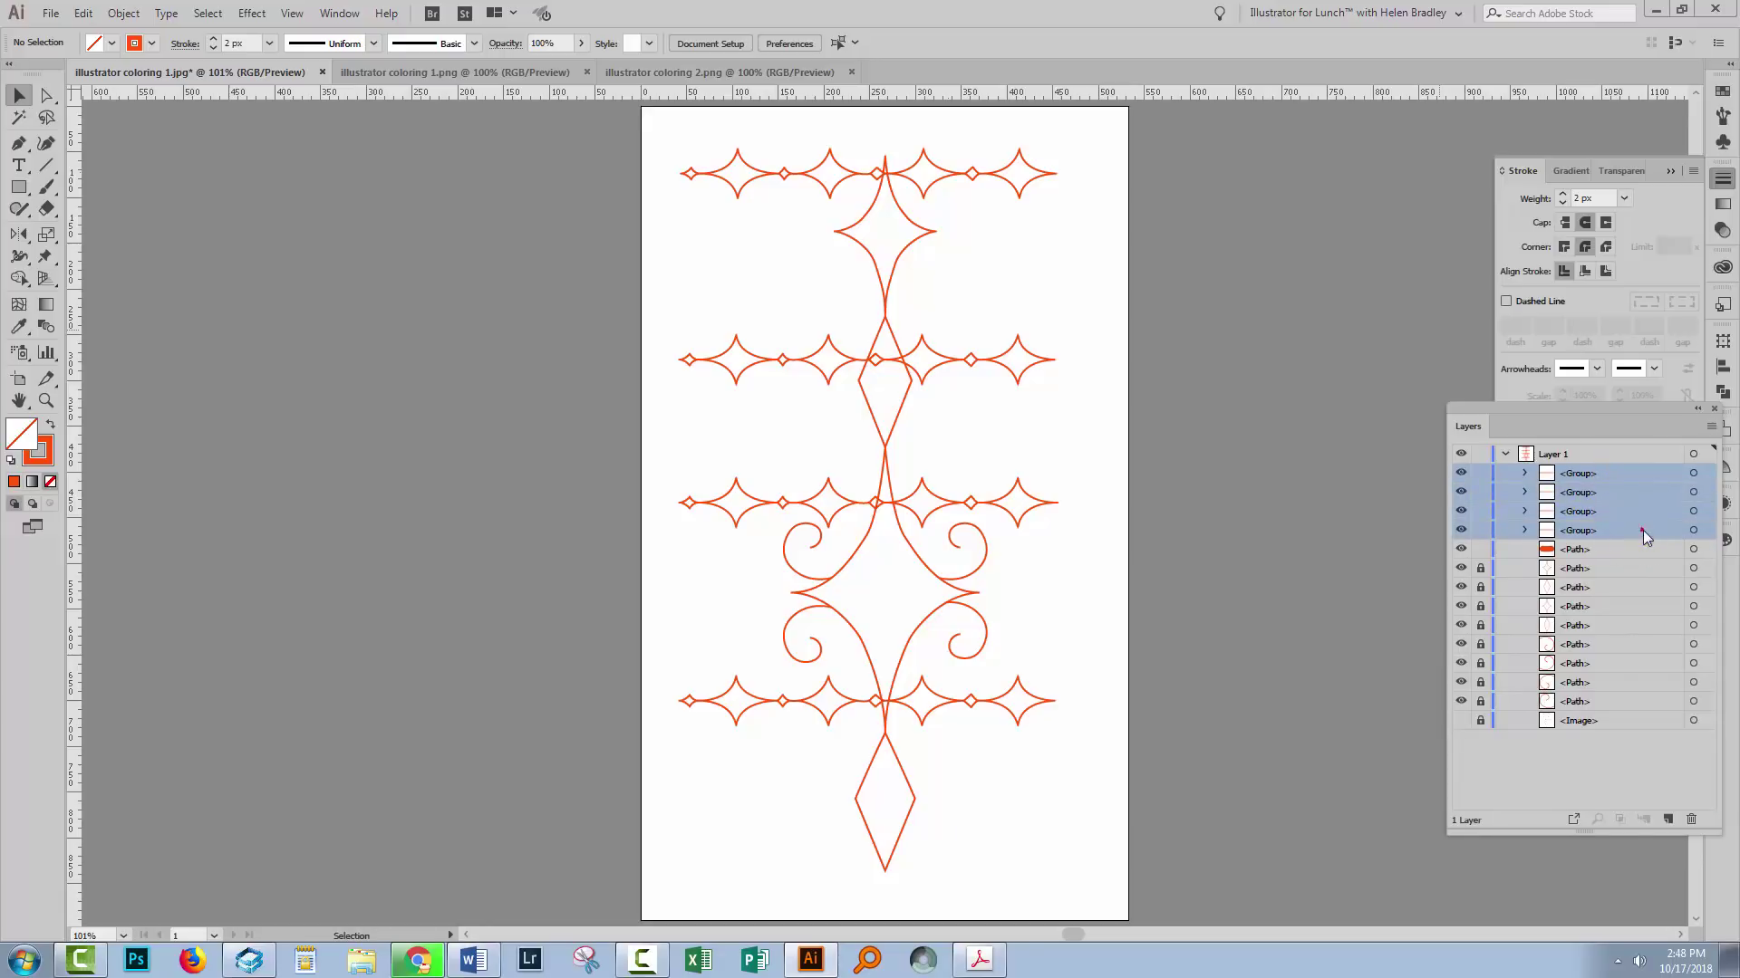
drag(1644, 530, 1638, 711)
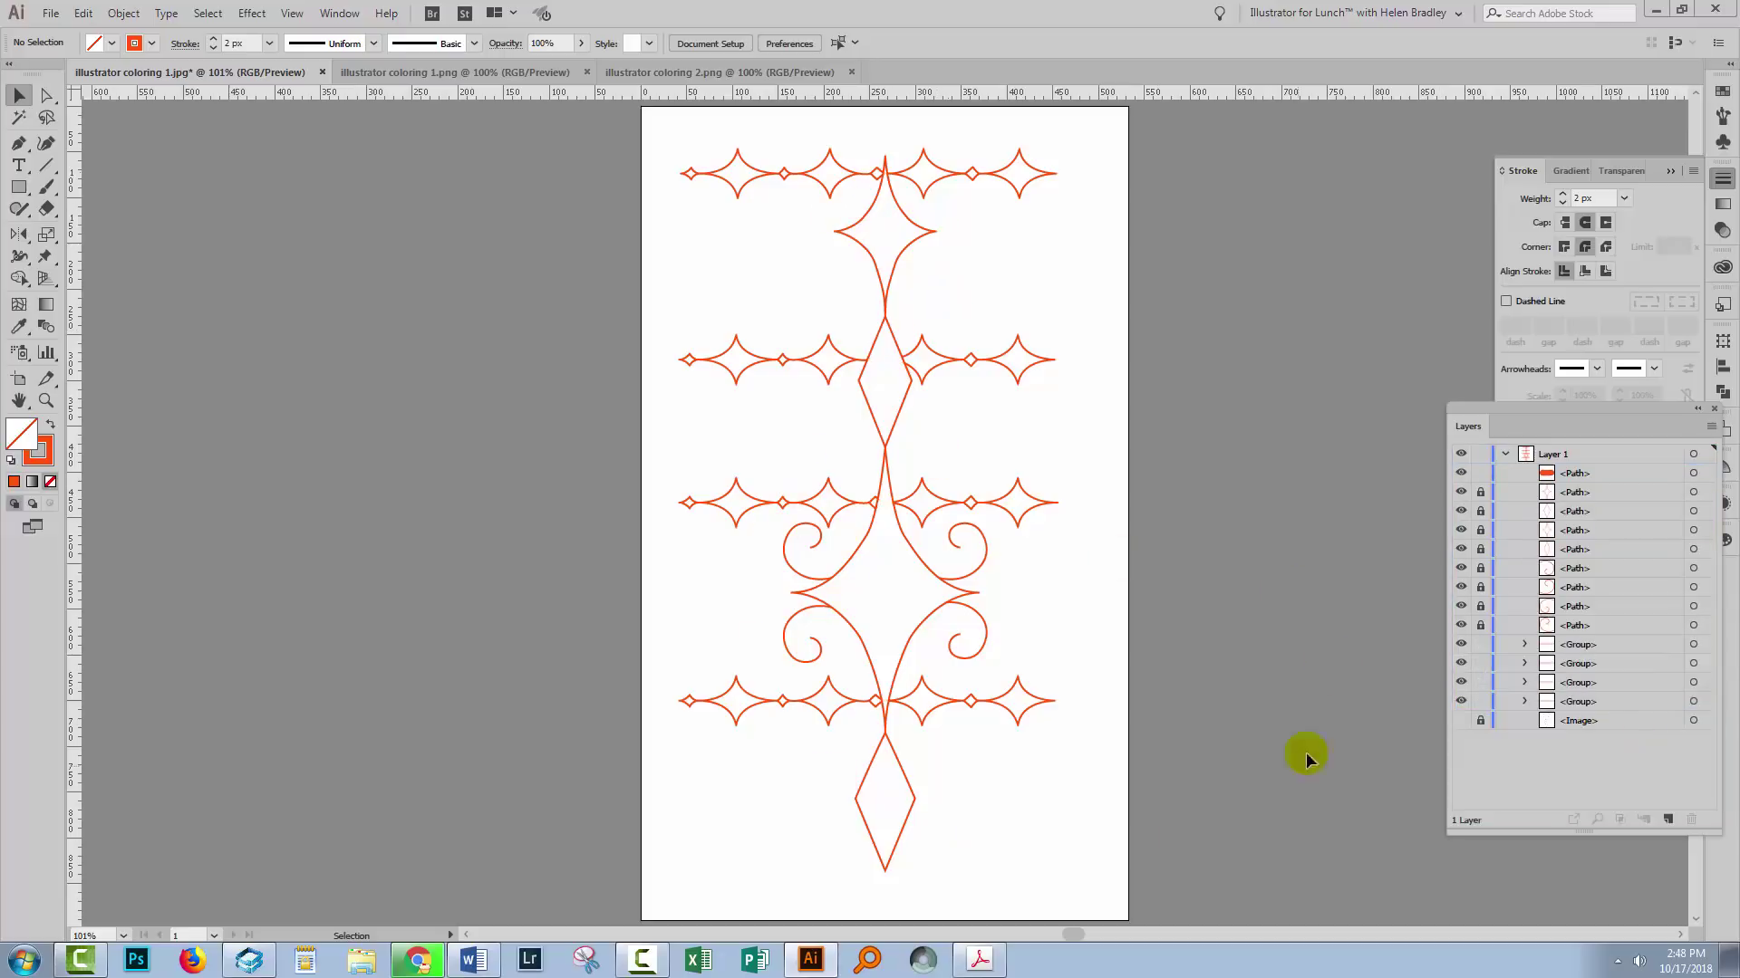
Check the leftover ungrouped fragment at the top of Layer 1 by toggling its visibility, and delete it.
click(1462, 472)
click(1459, 472)
drag(1628, 472, 1689, 817)
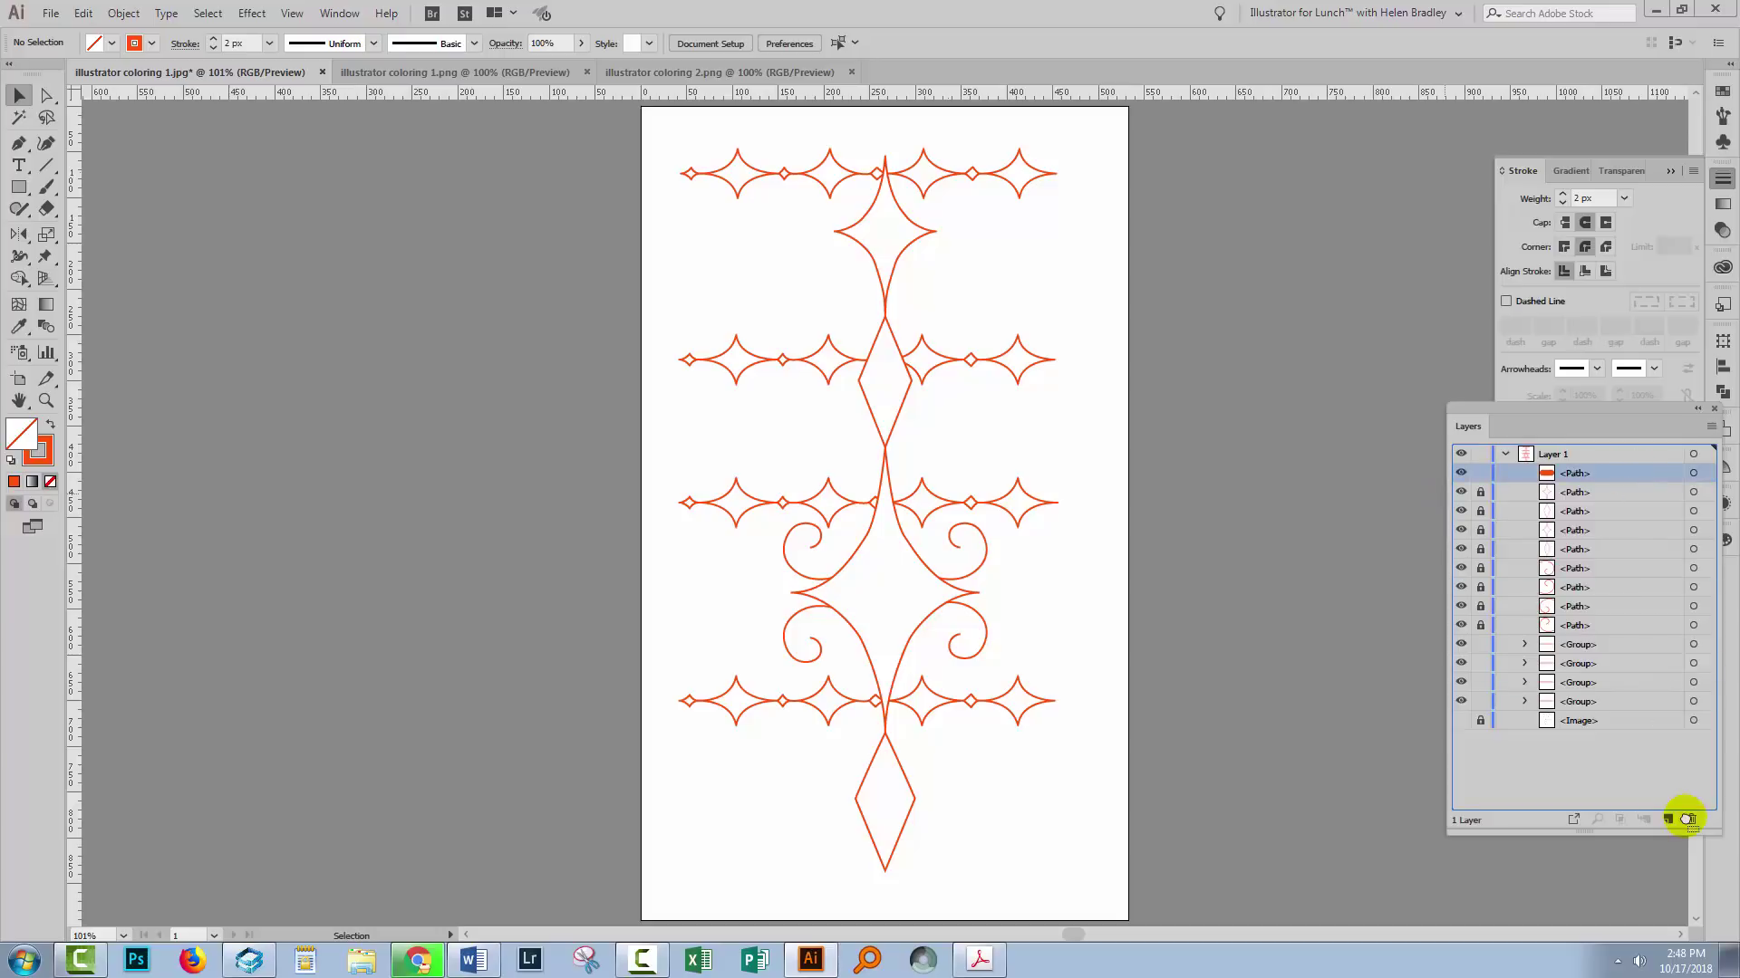
click(1514, 796)
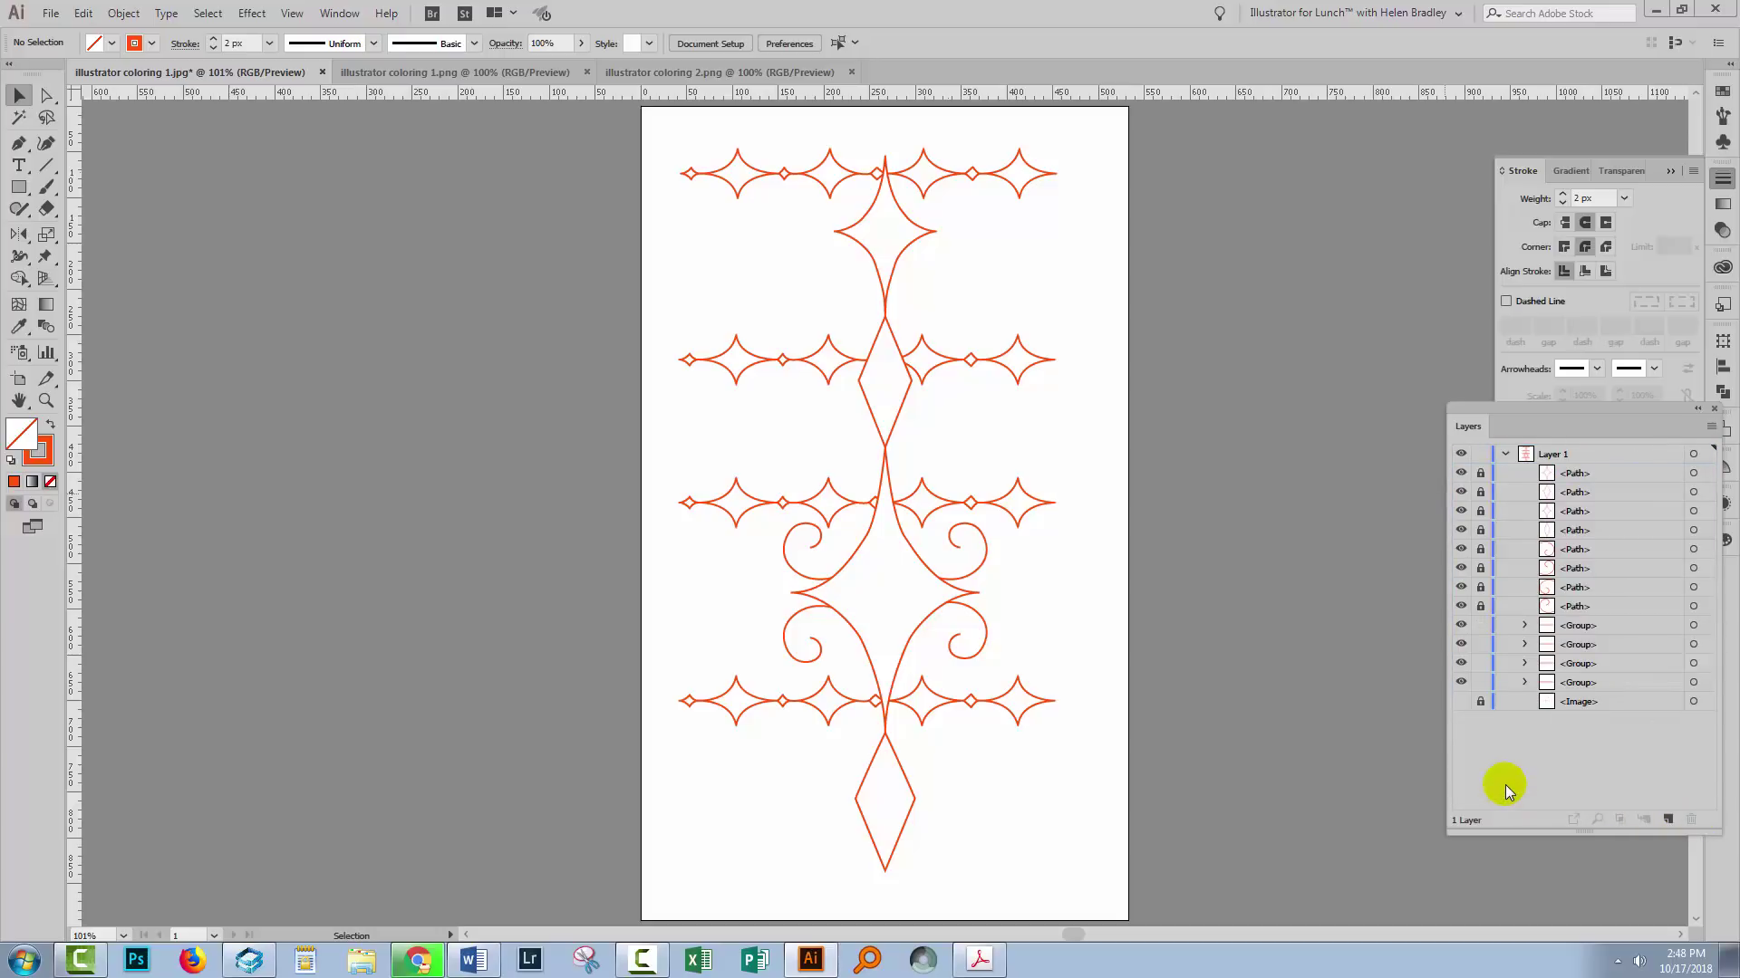
Look at the example designs in illustrator coloring 1.png and illustrator coloring 2.png.
click(387, 72)
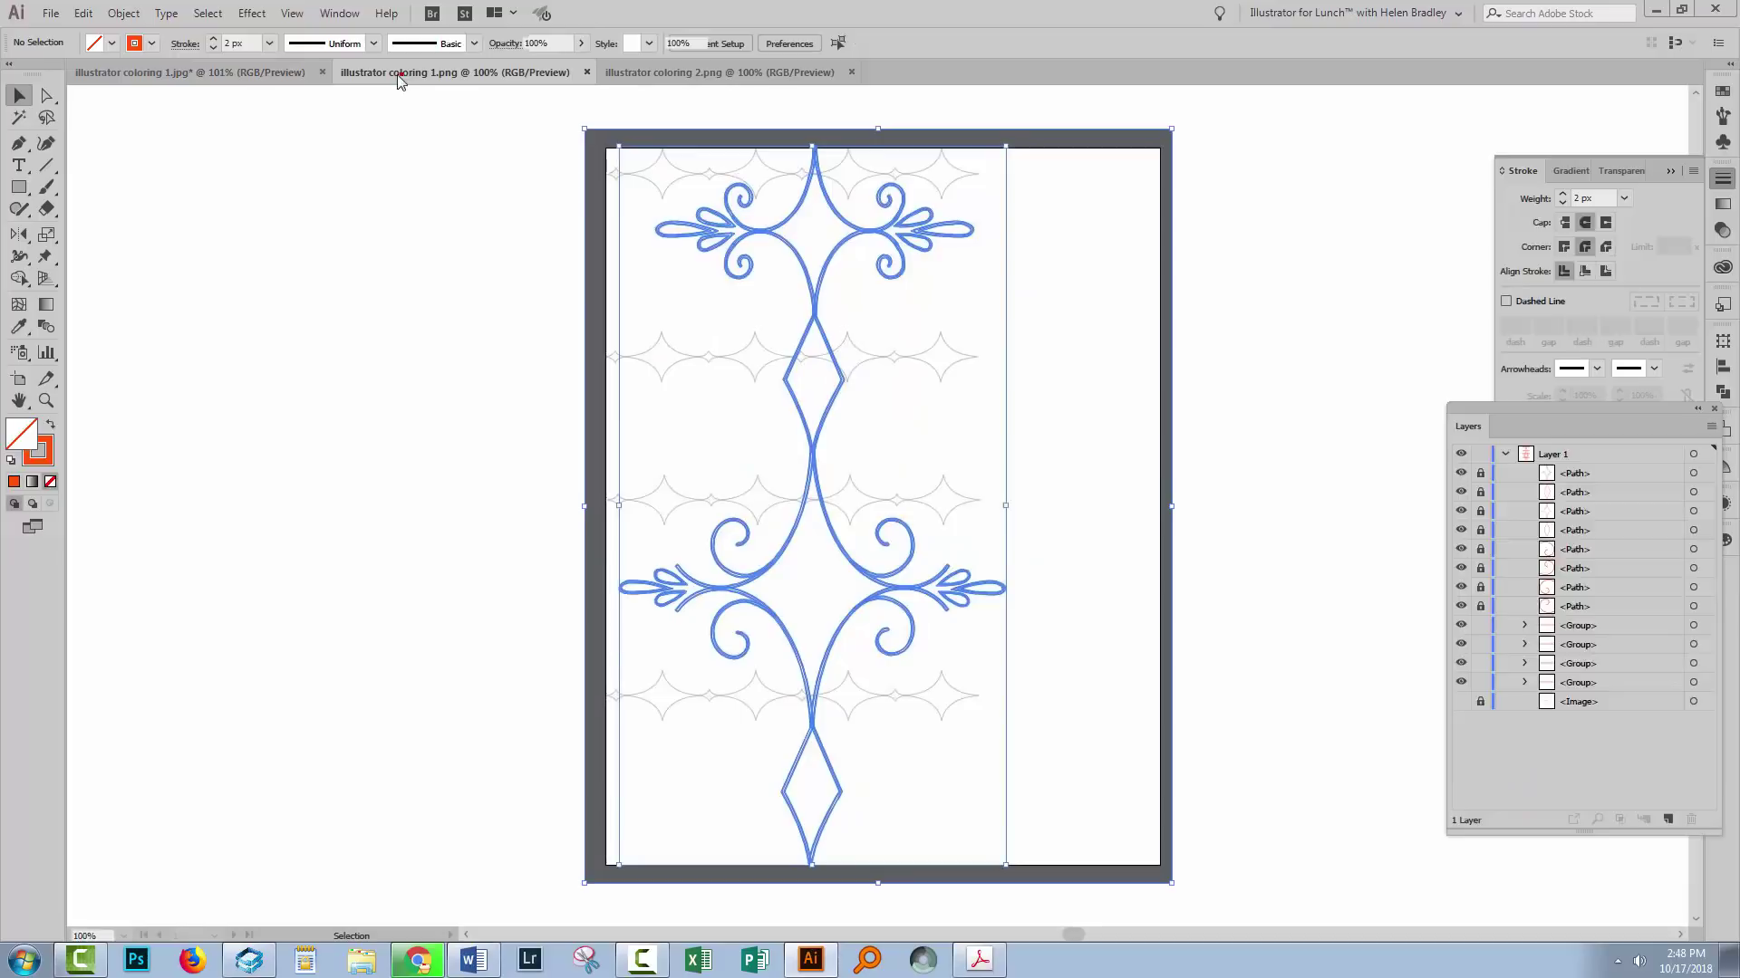
click(901, 346)
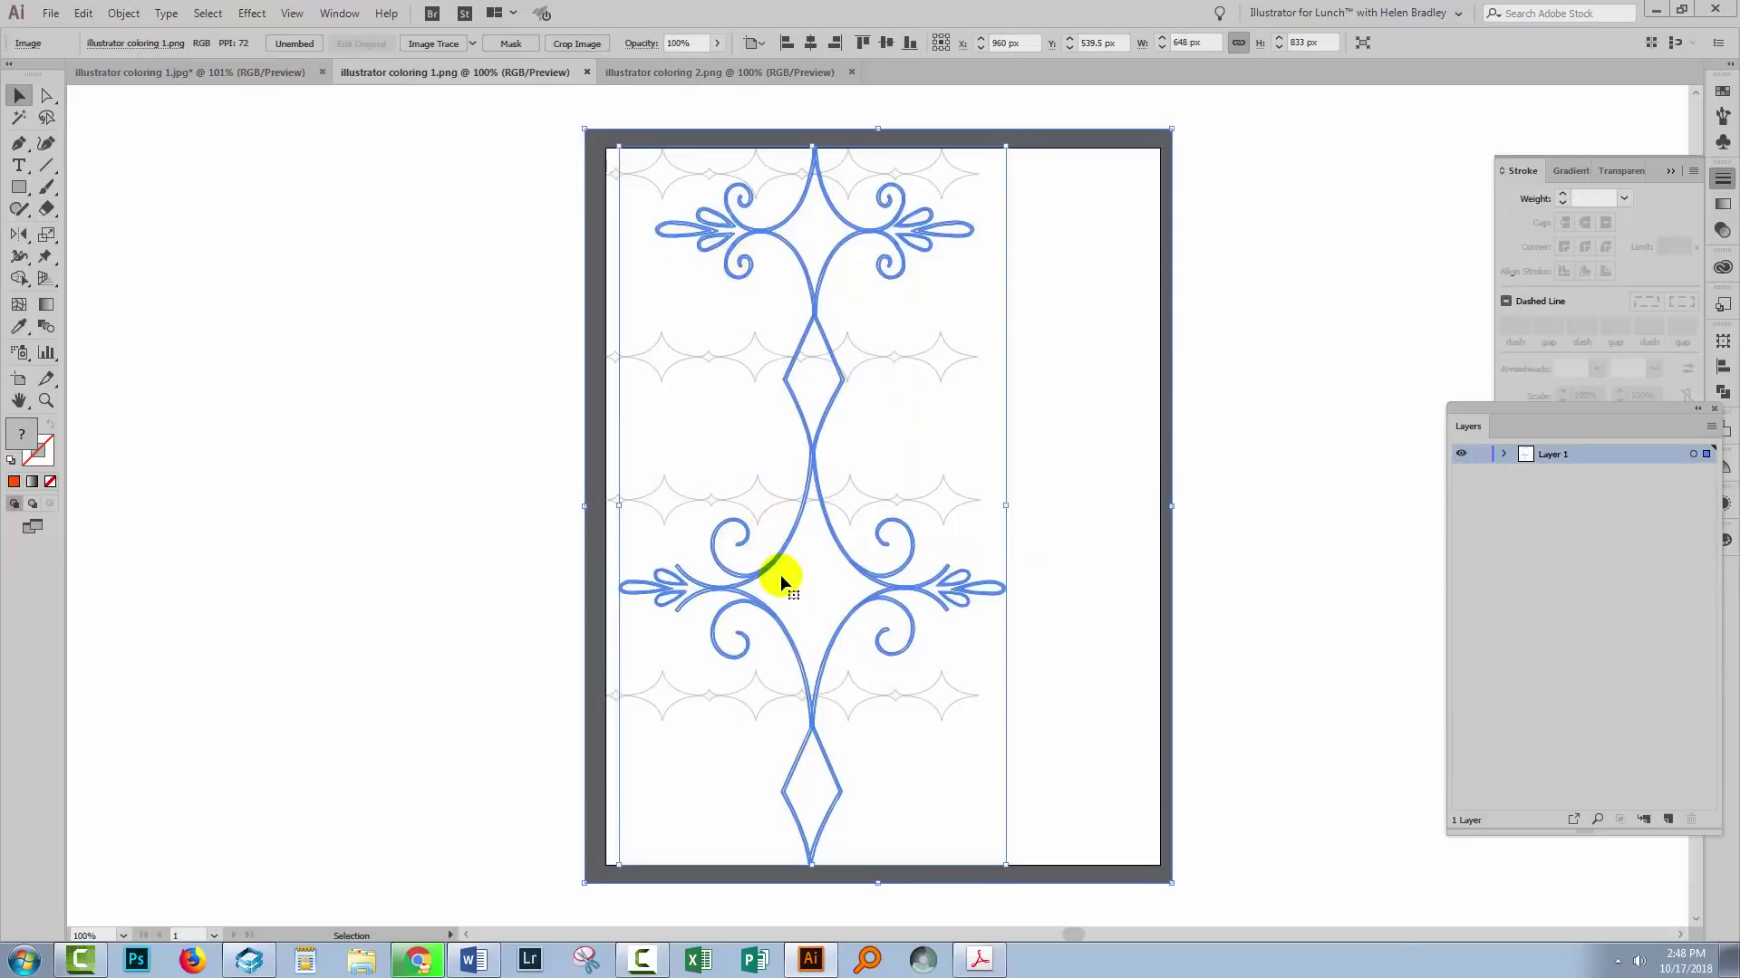
click(679, 68)
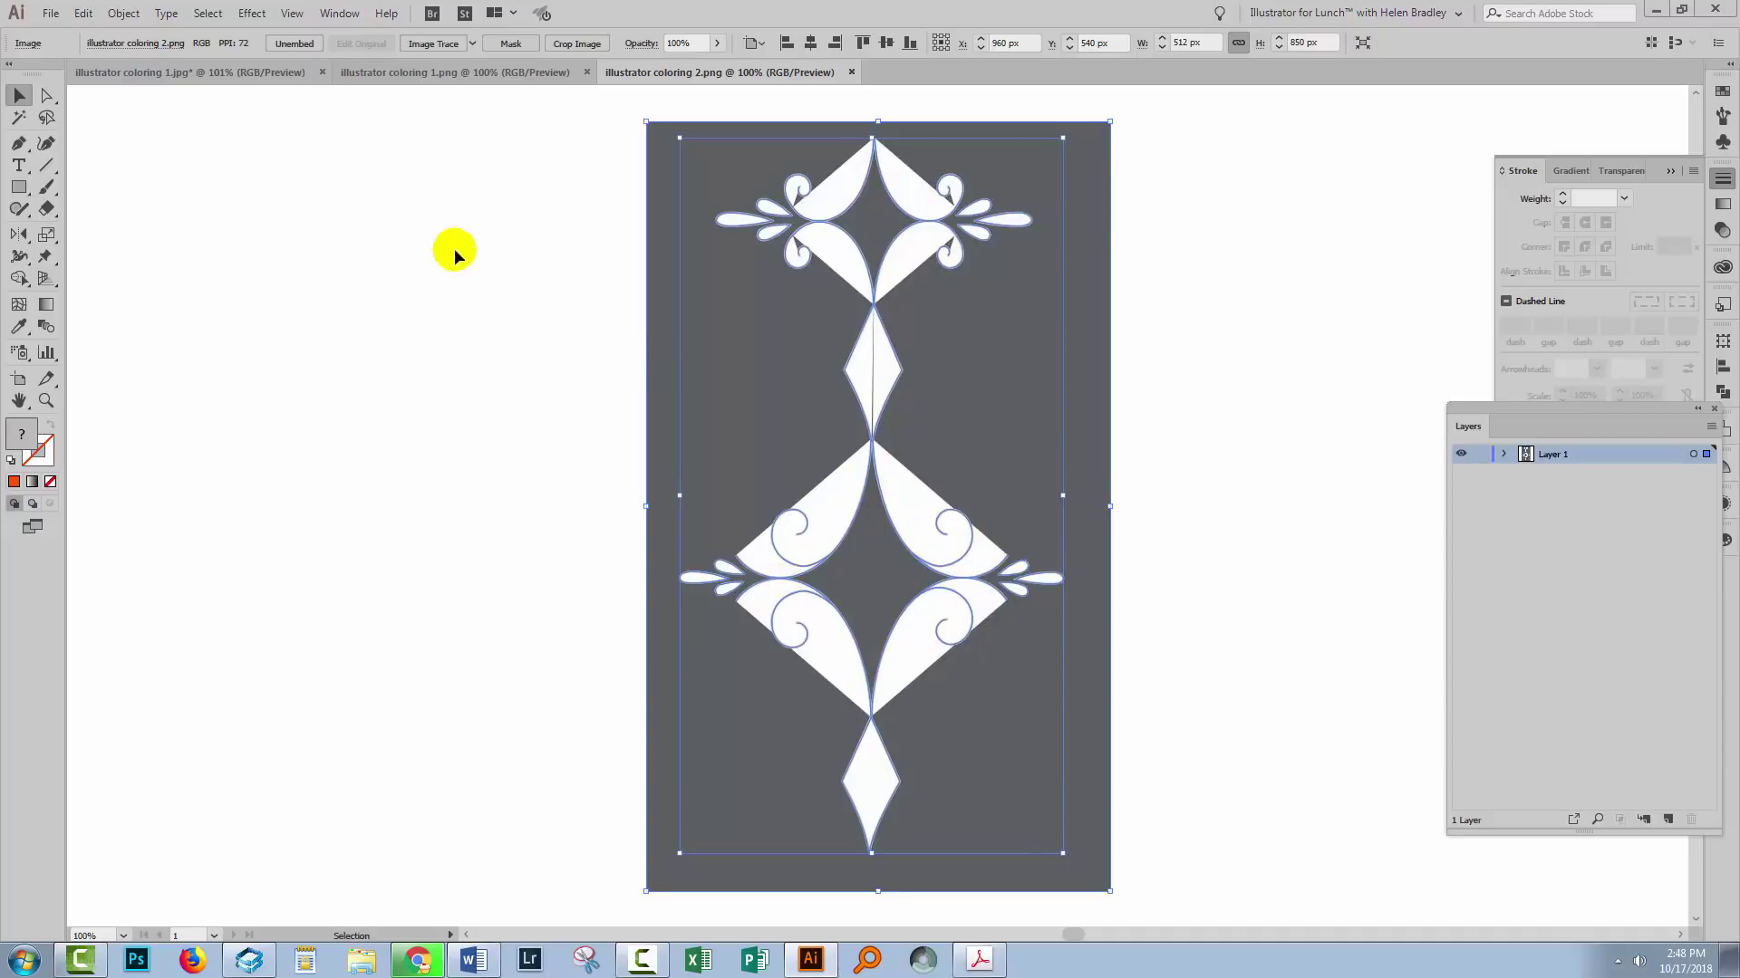
Return to illustrator coloring 1.jpg and compare the template image with and without the traced paths and star rows.
click(192, 73)
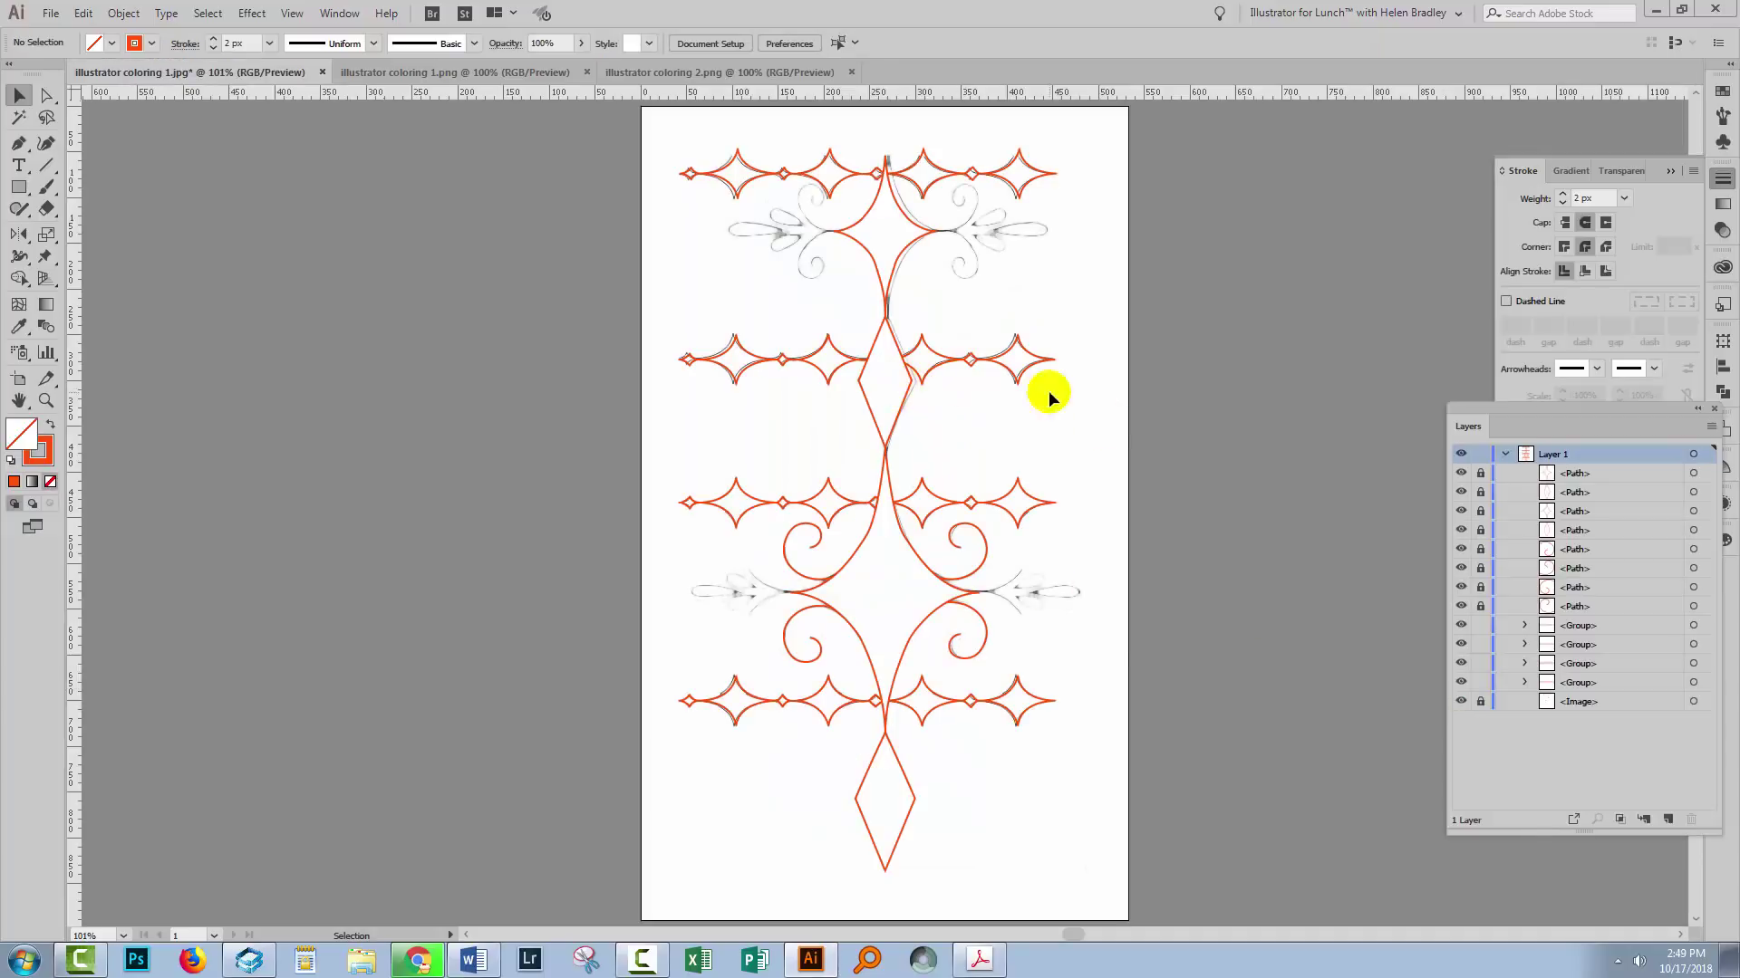
drag(1460, 473, 1464, 687)
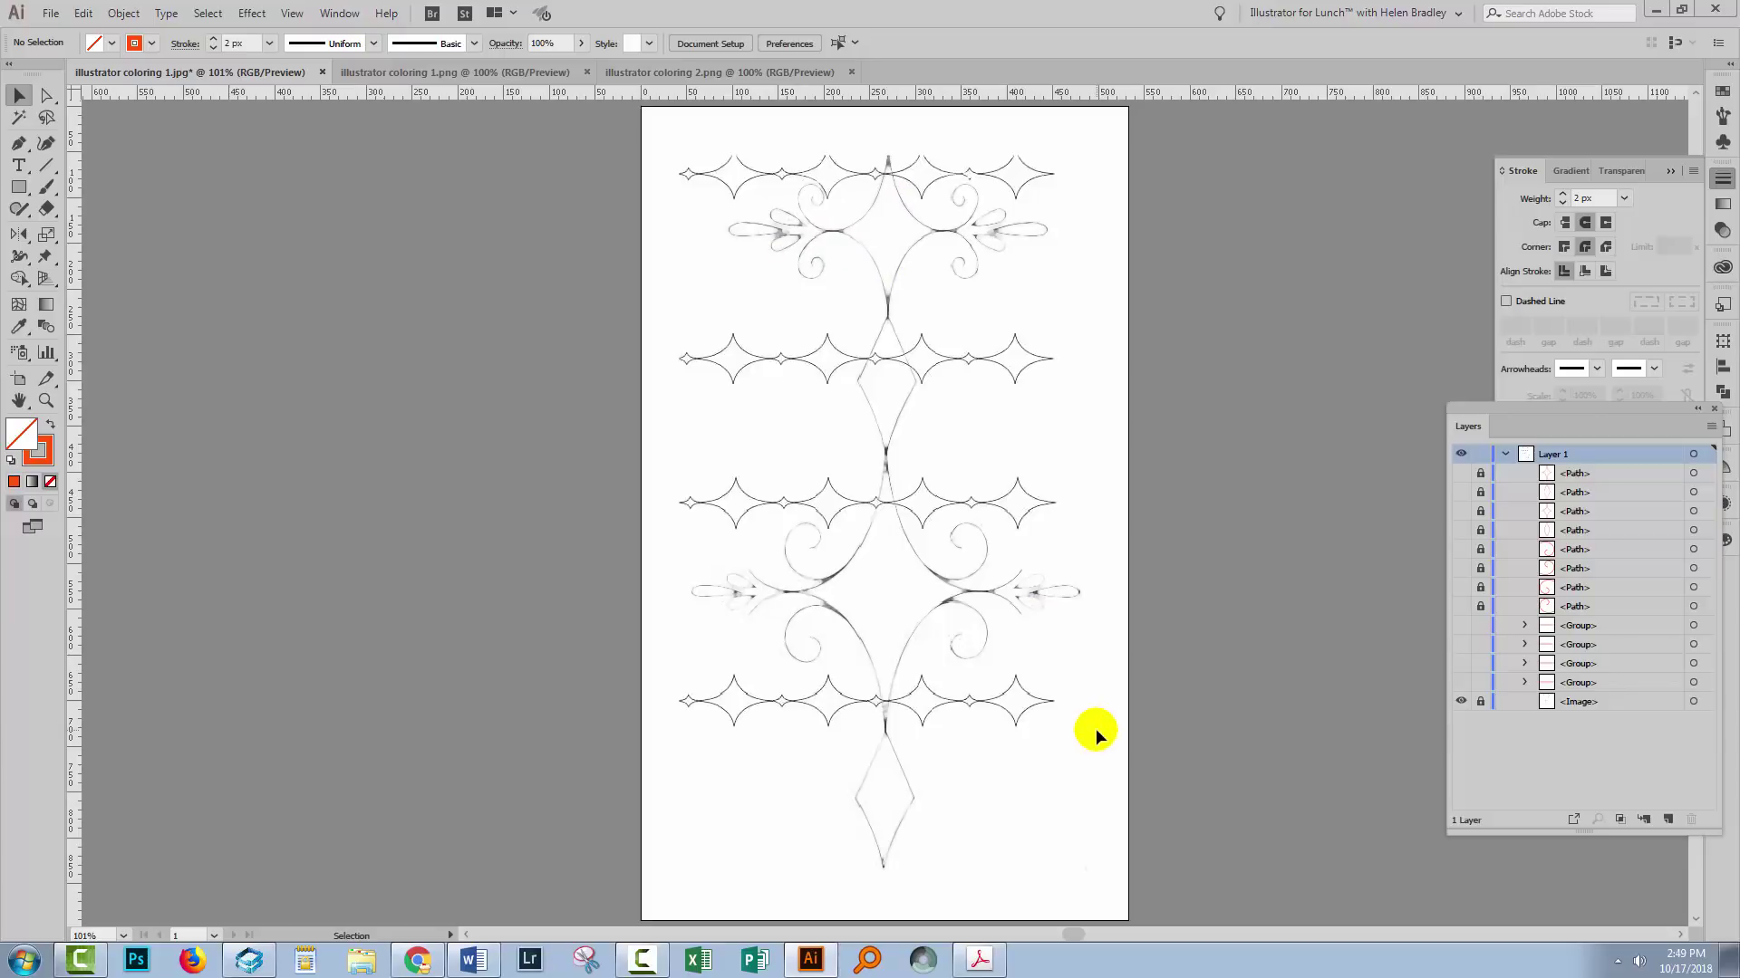
drag(1461, 473, 1450, 681)
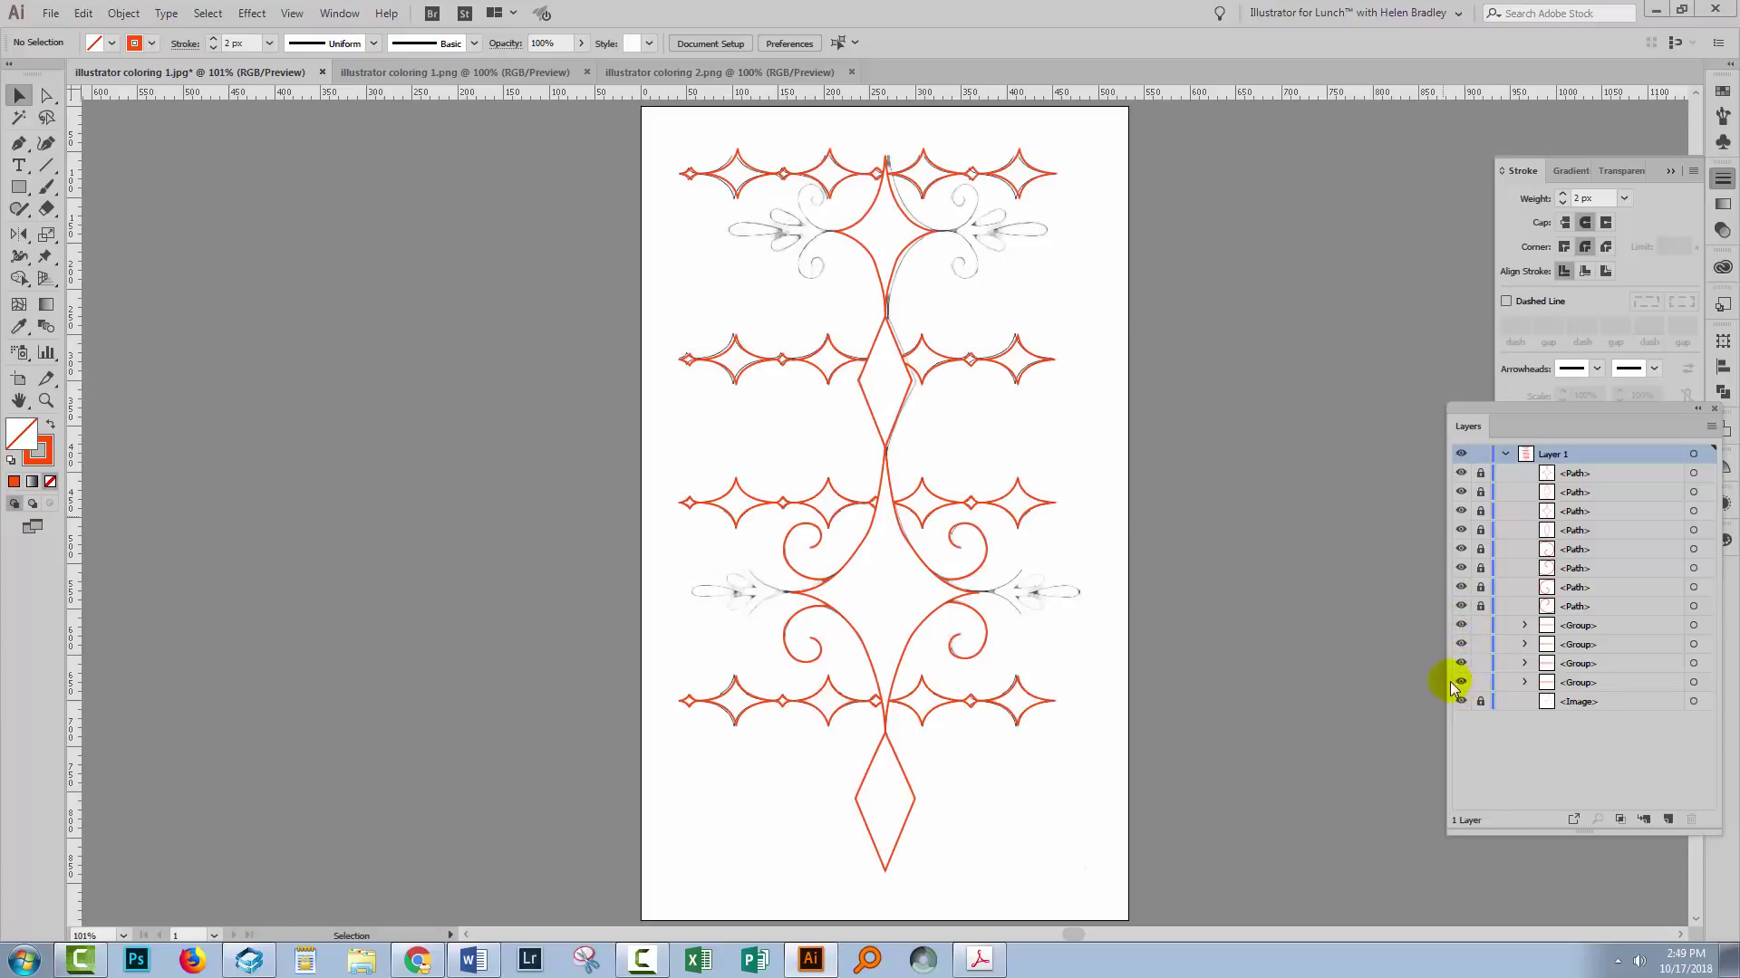